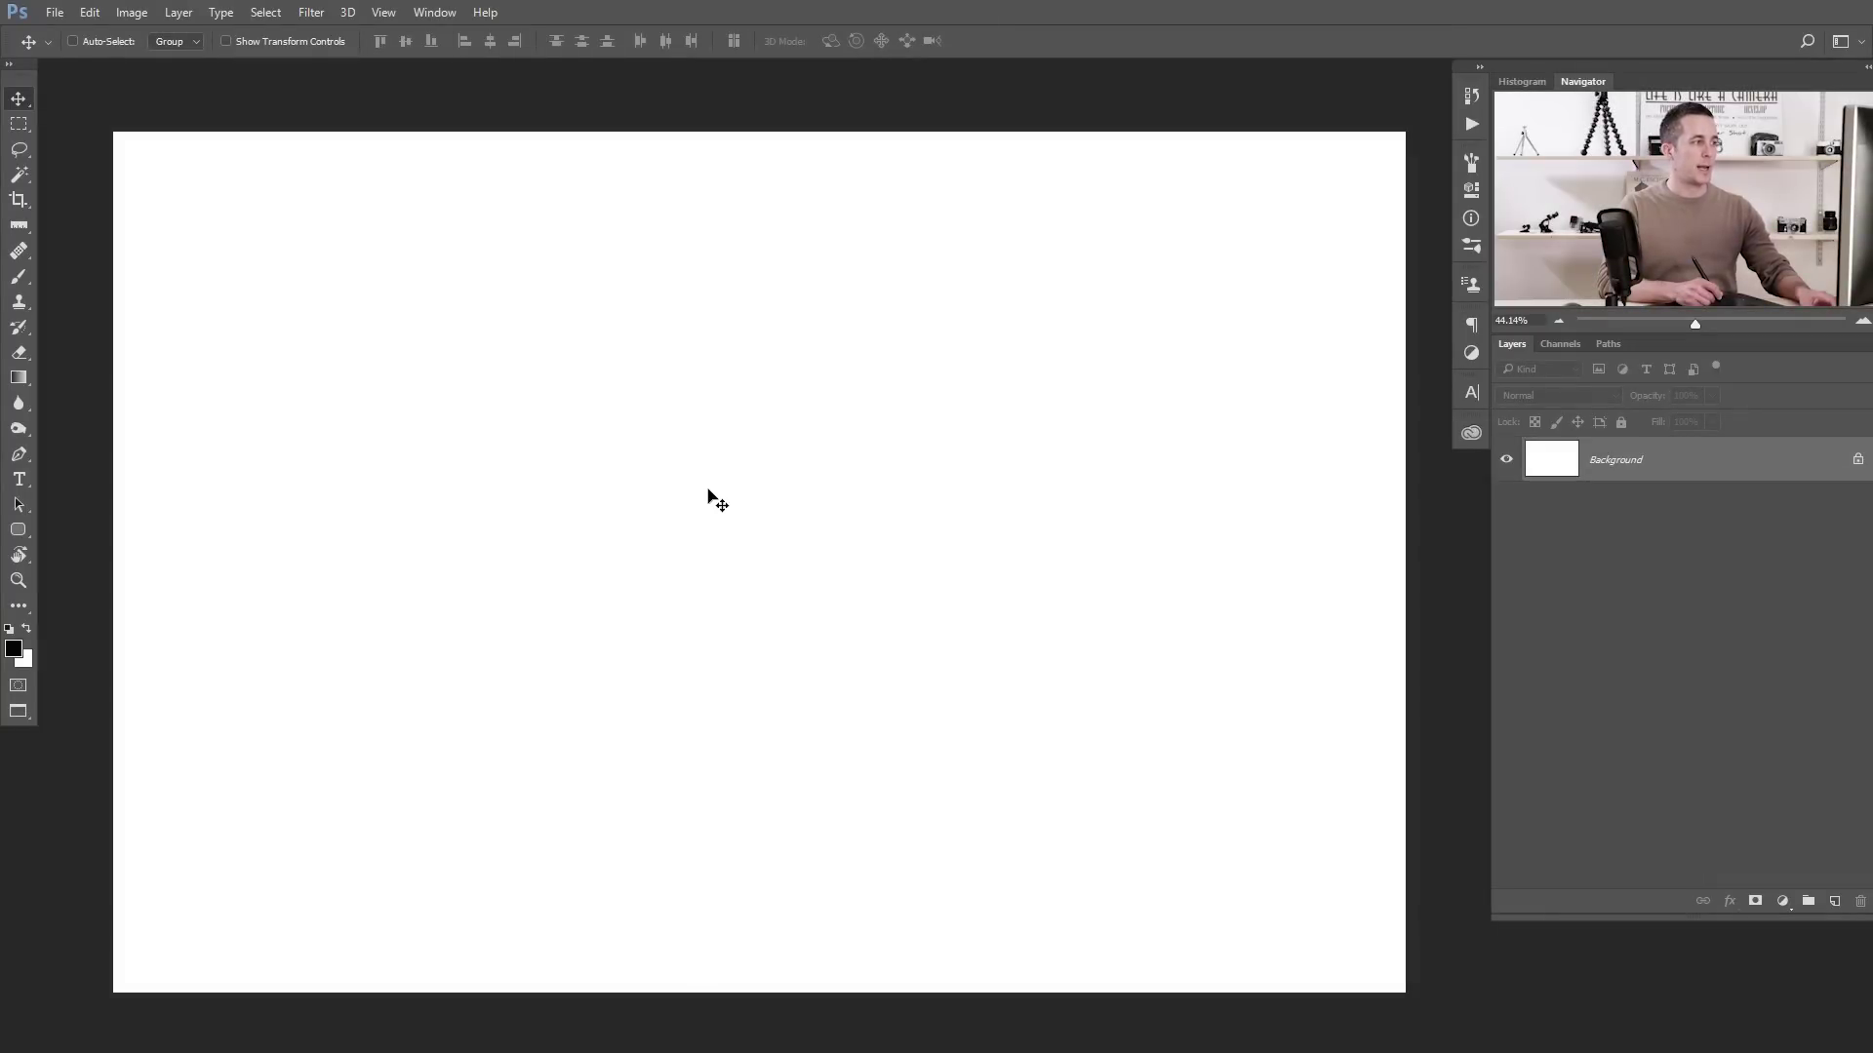
- Draw a closed seven-sided path of freely angled straight segments across the canvas with the Pen tool
key("p")
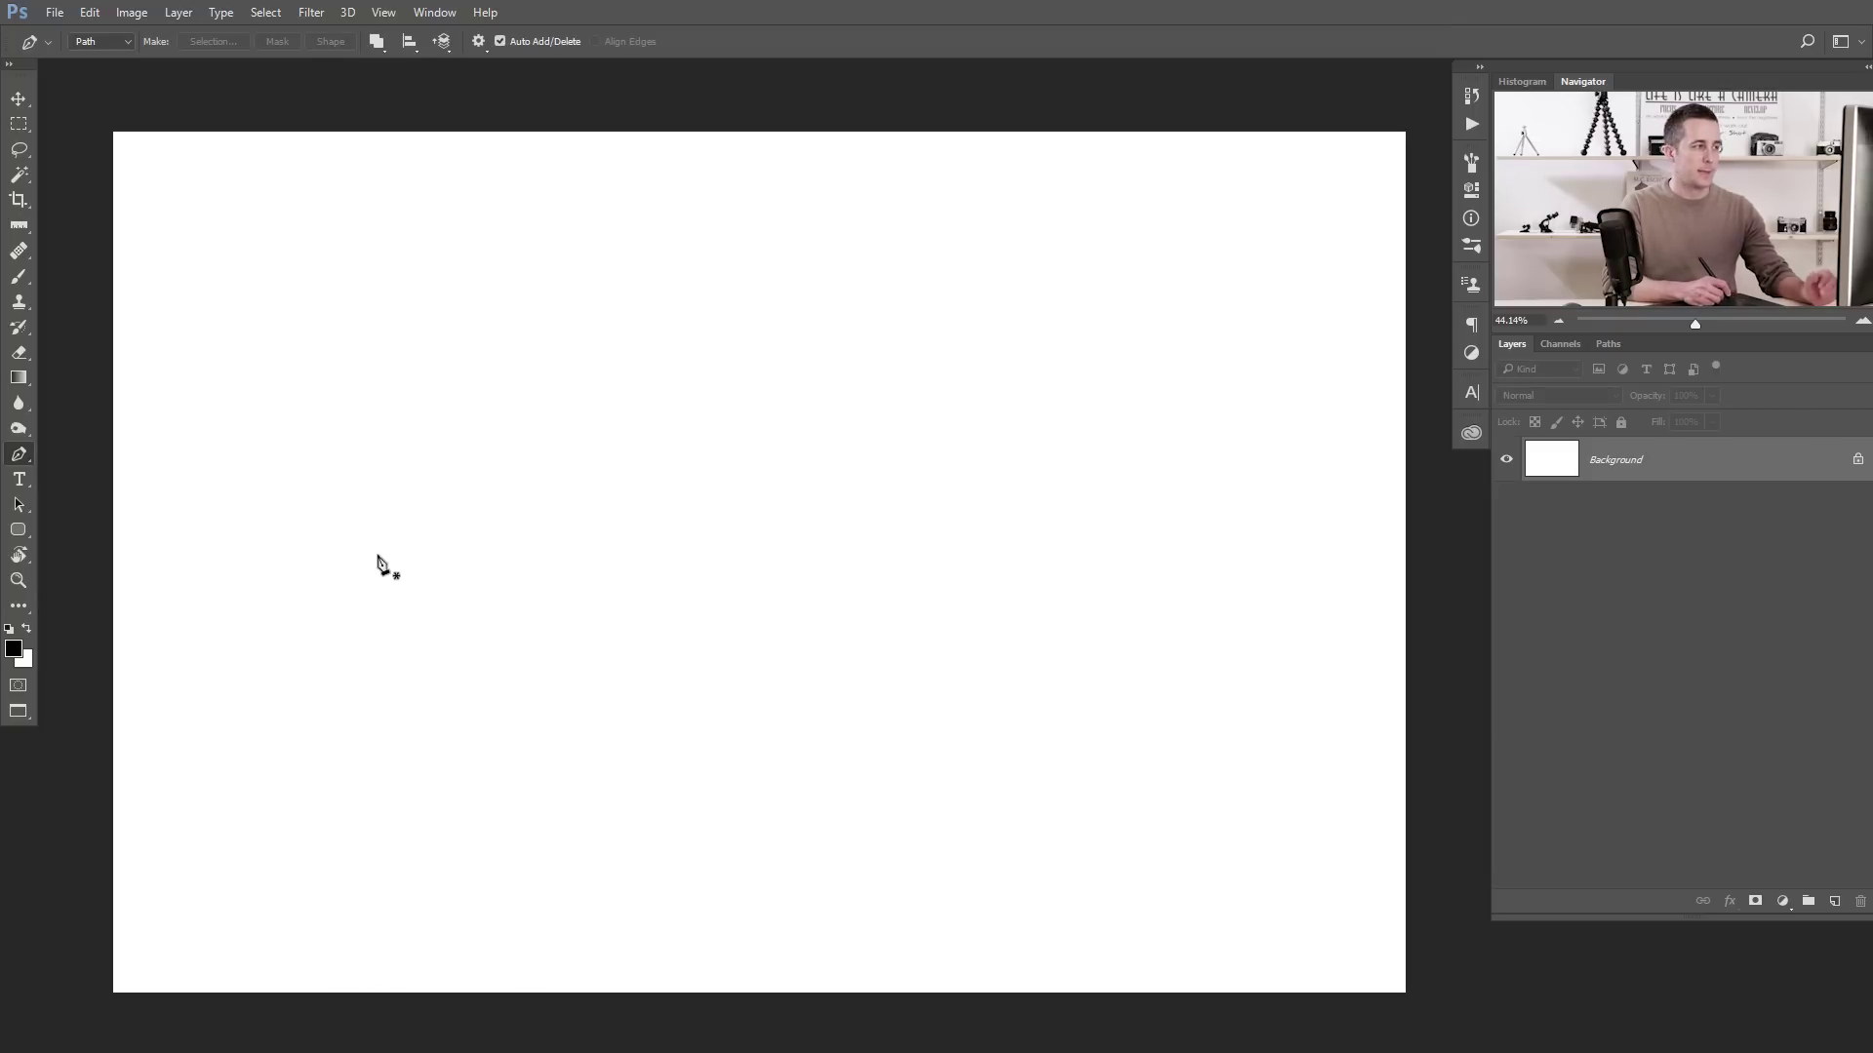
left_click(351, 476)
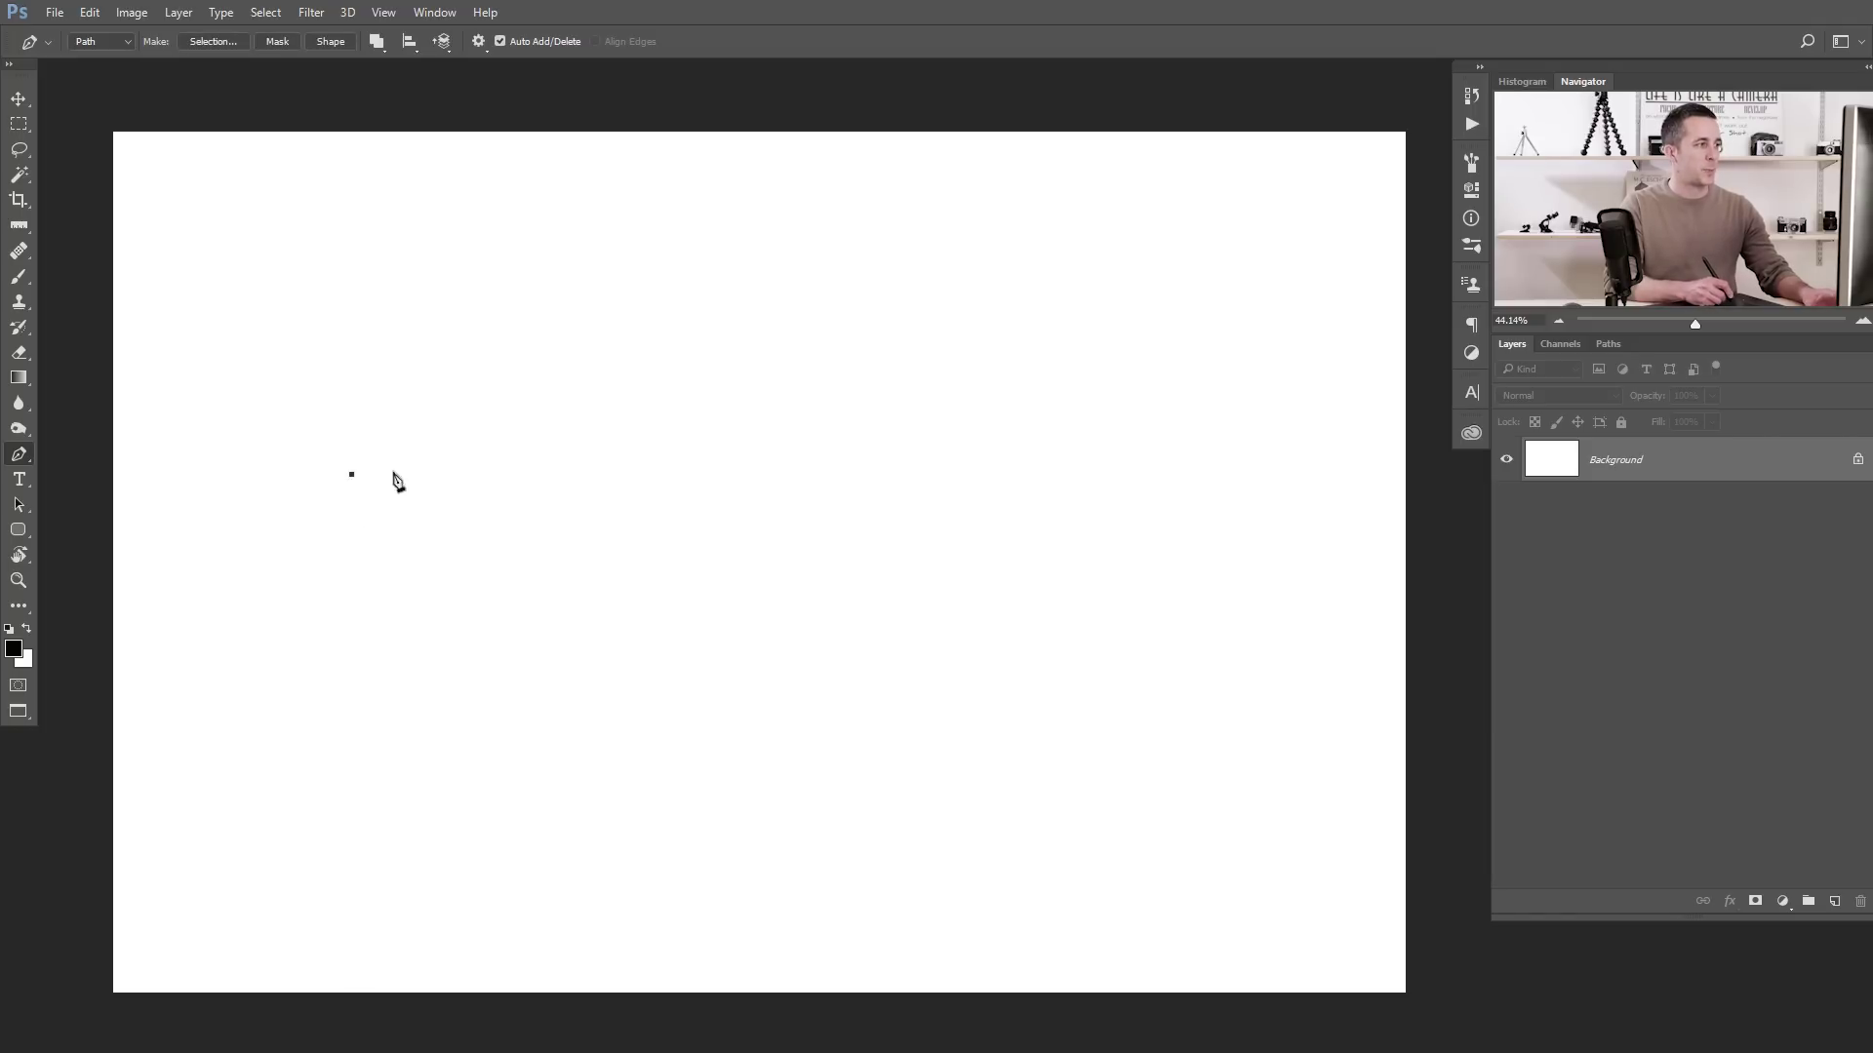
left_click(770, 448)
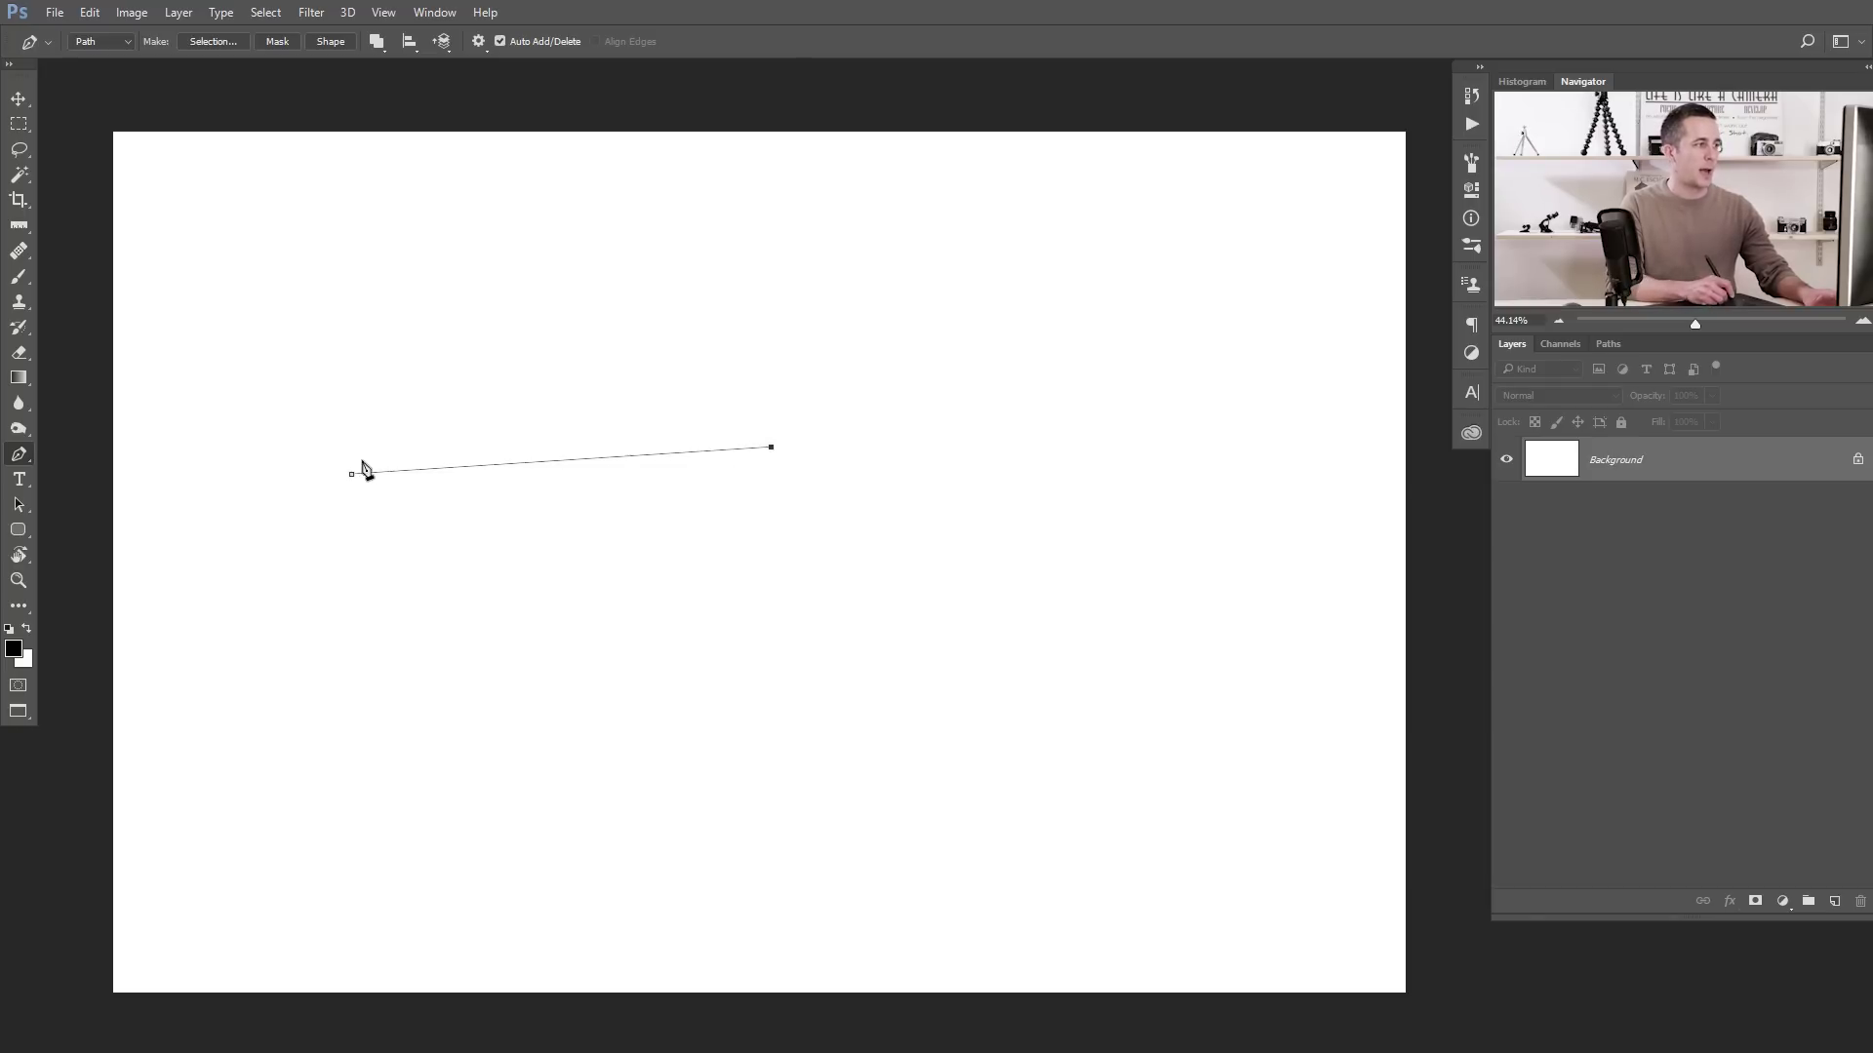
left_click(919, 541)
left_click(938, 719)
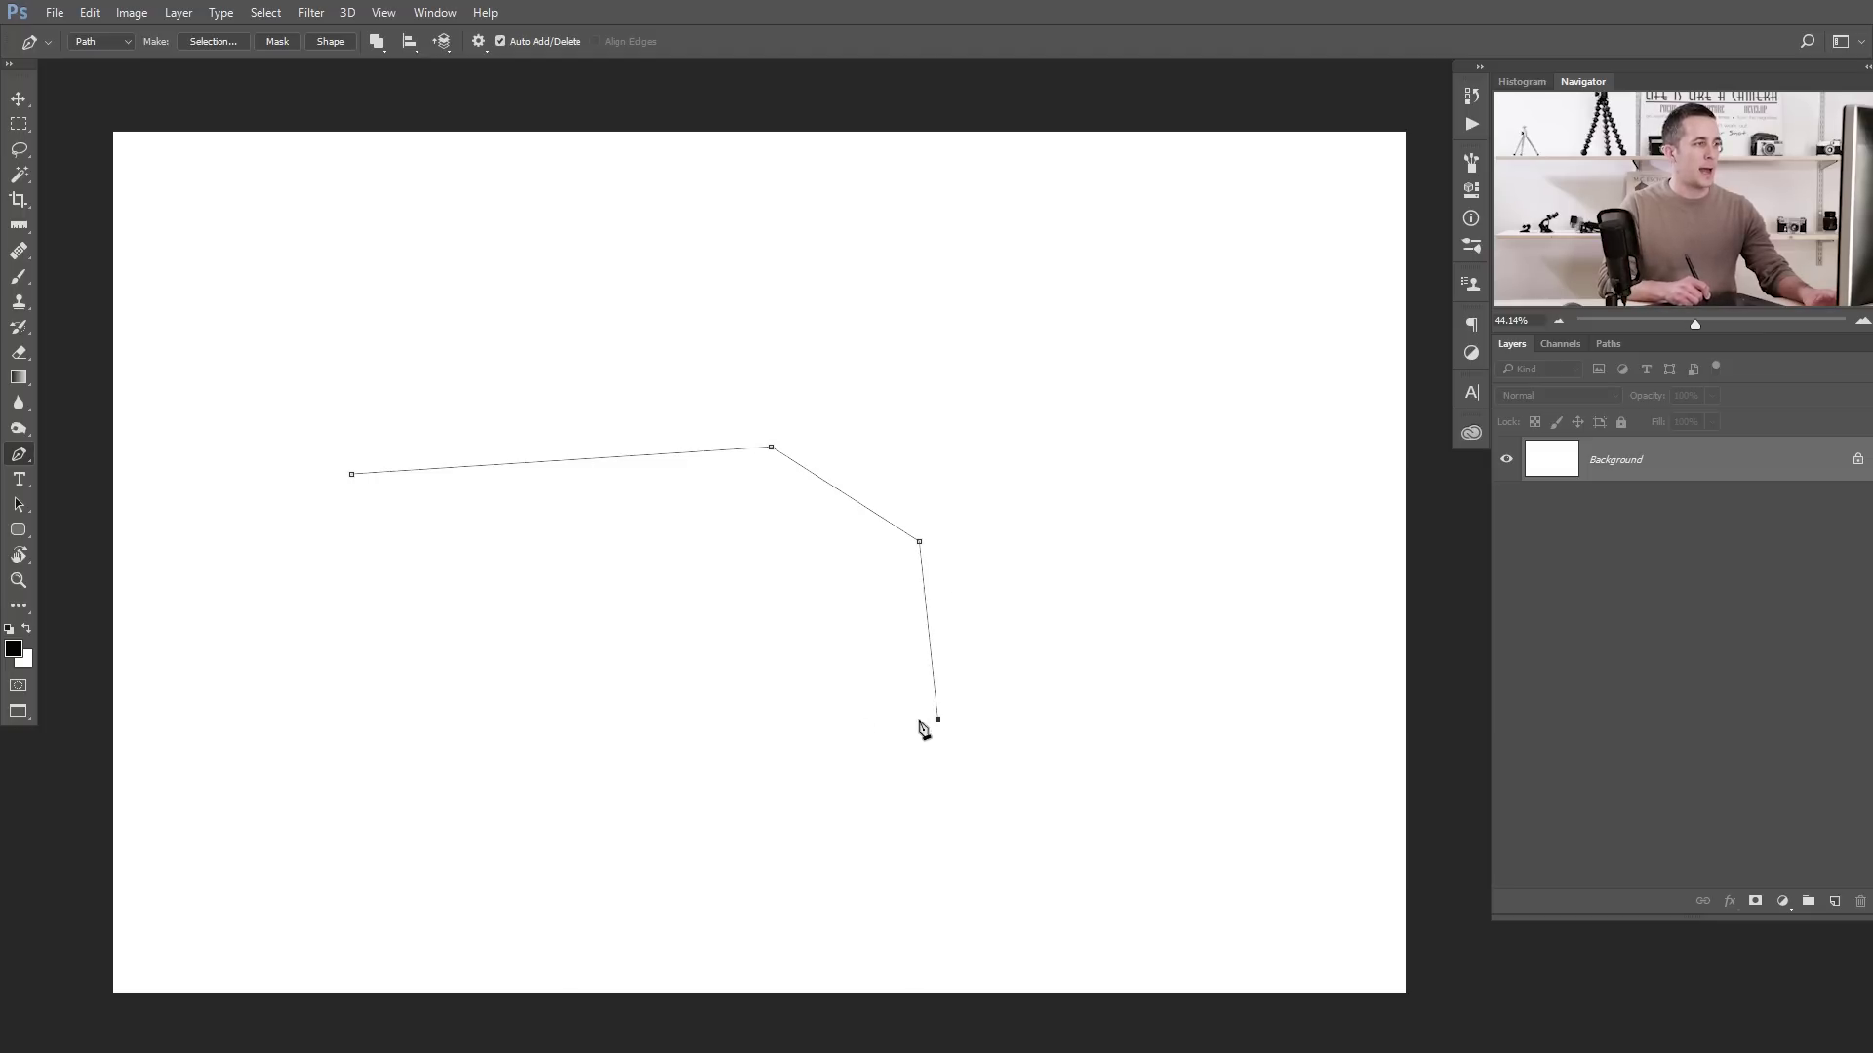
left_click(706, 742)
left_click(551, 663)
left_click(336, 595)
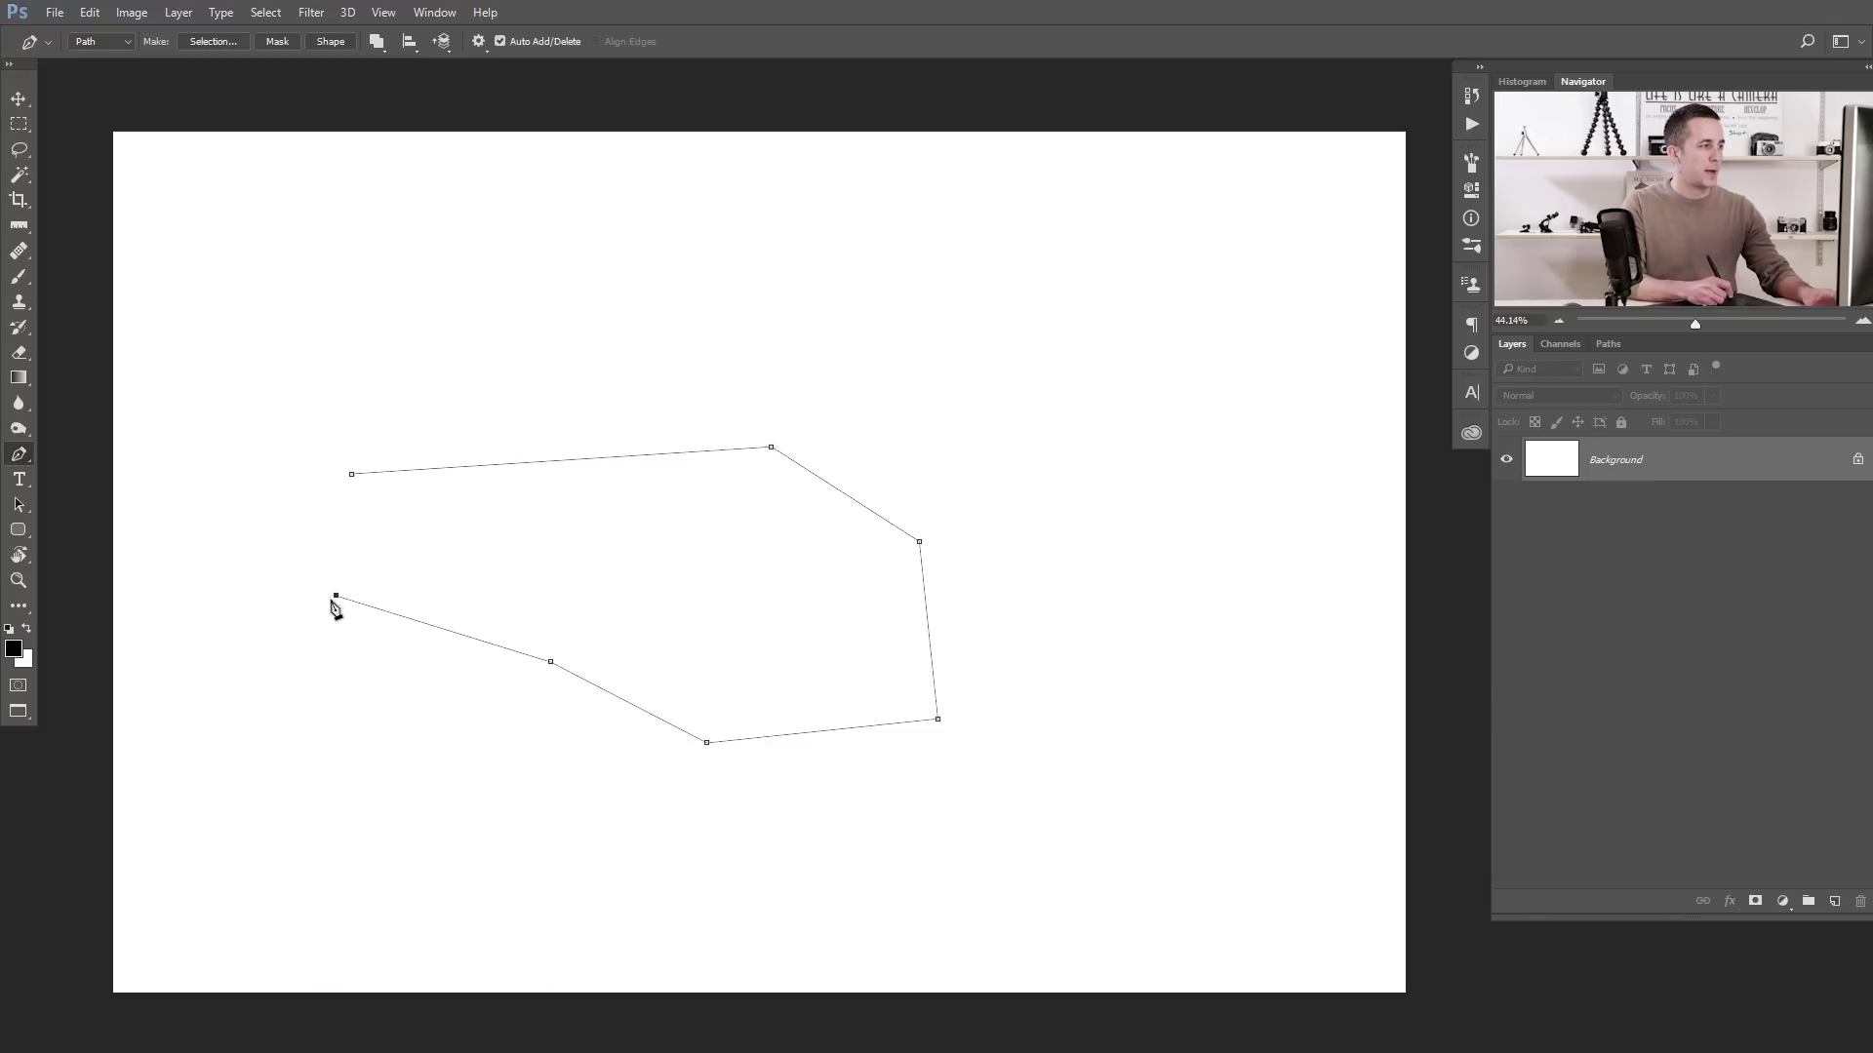
left_click(352, 475)
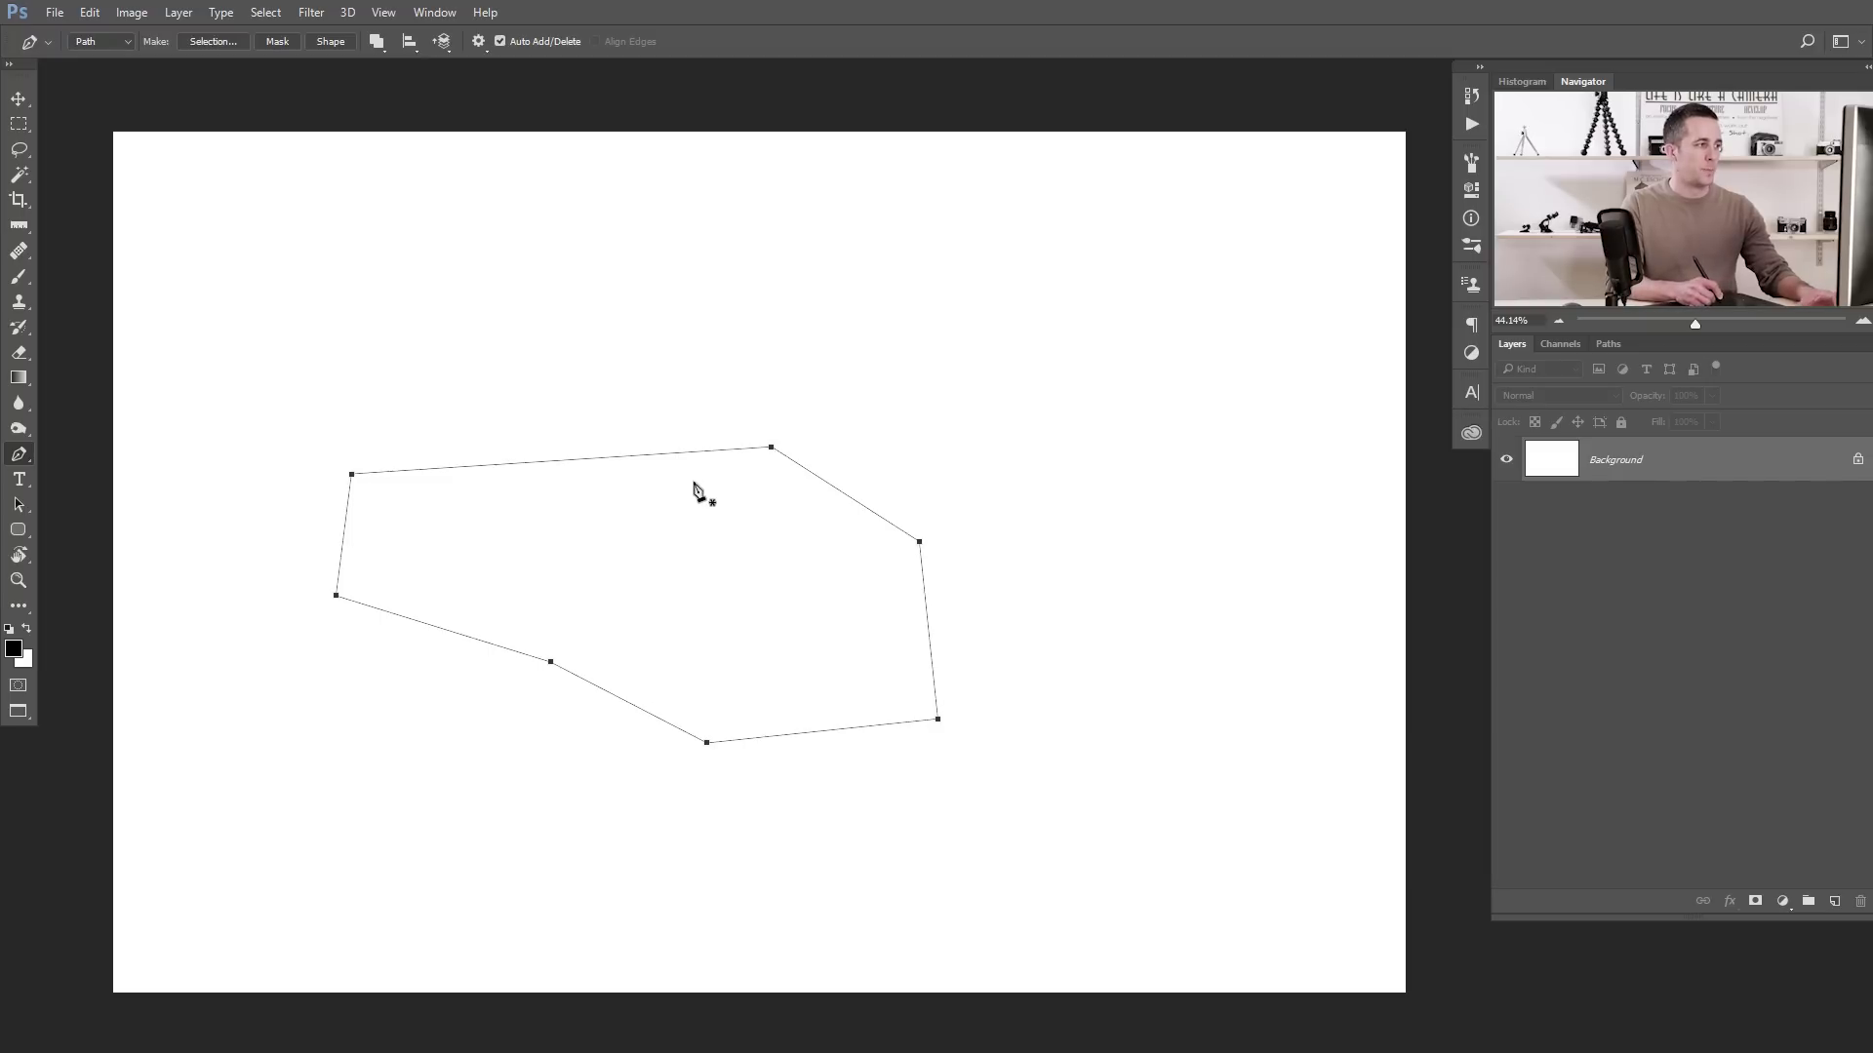
- Undo the path's anchor points back to its first straight segment
key("ctrl+alt+z")
key("ctrl+alt+z")
key("ctrl+alt+z")
key("ctrl+alt+z")
key("ctrl+alt+z")
key("ctrl+alt+z")
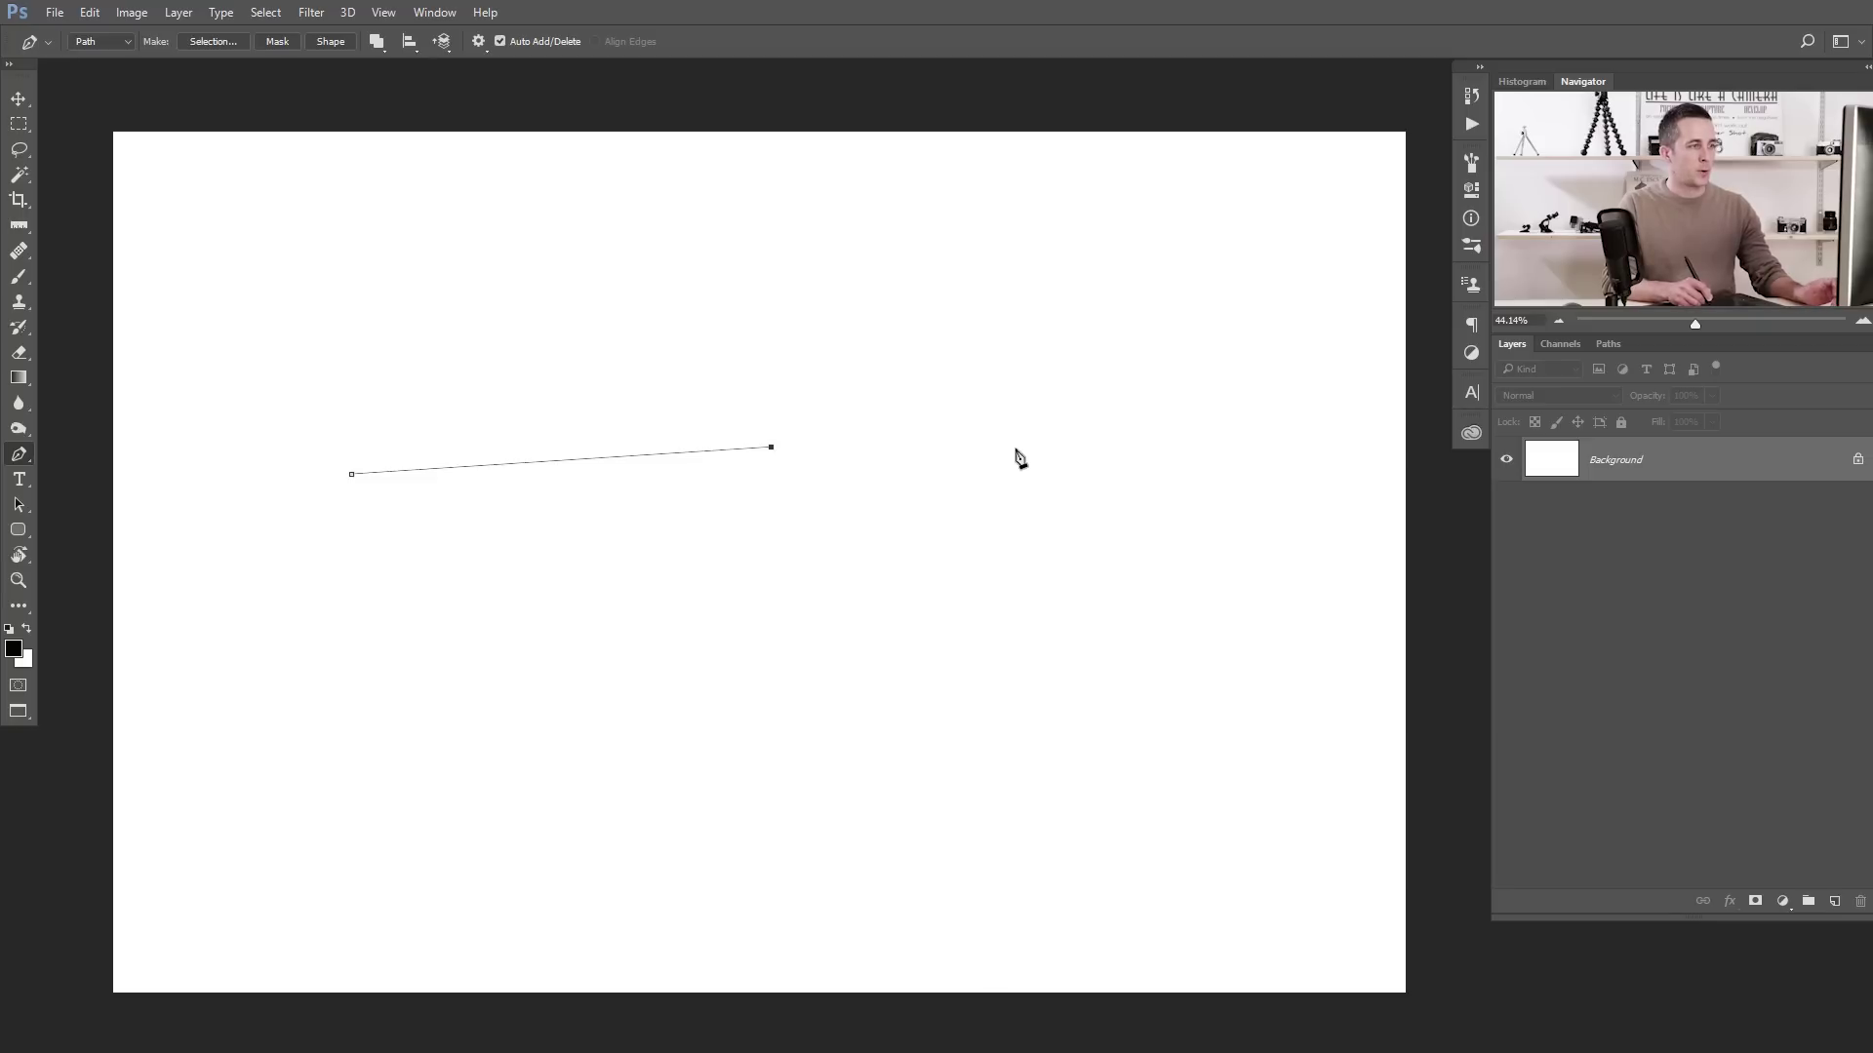
- Continue the path with horizontal, vertical and 45-degree straight segments and close it at the starting anchor
left_click(1100, 447)
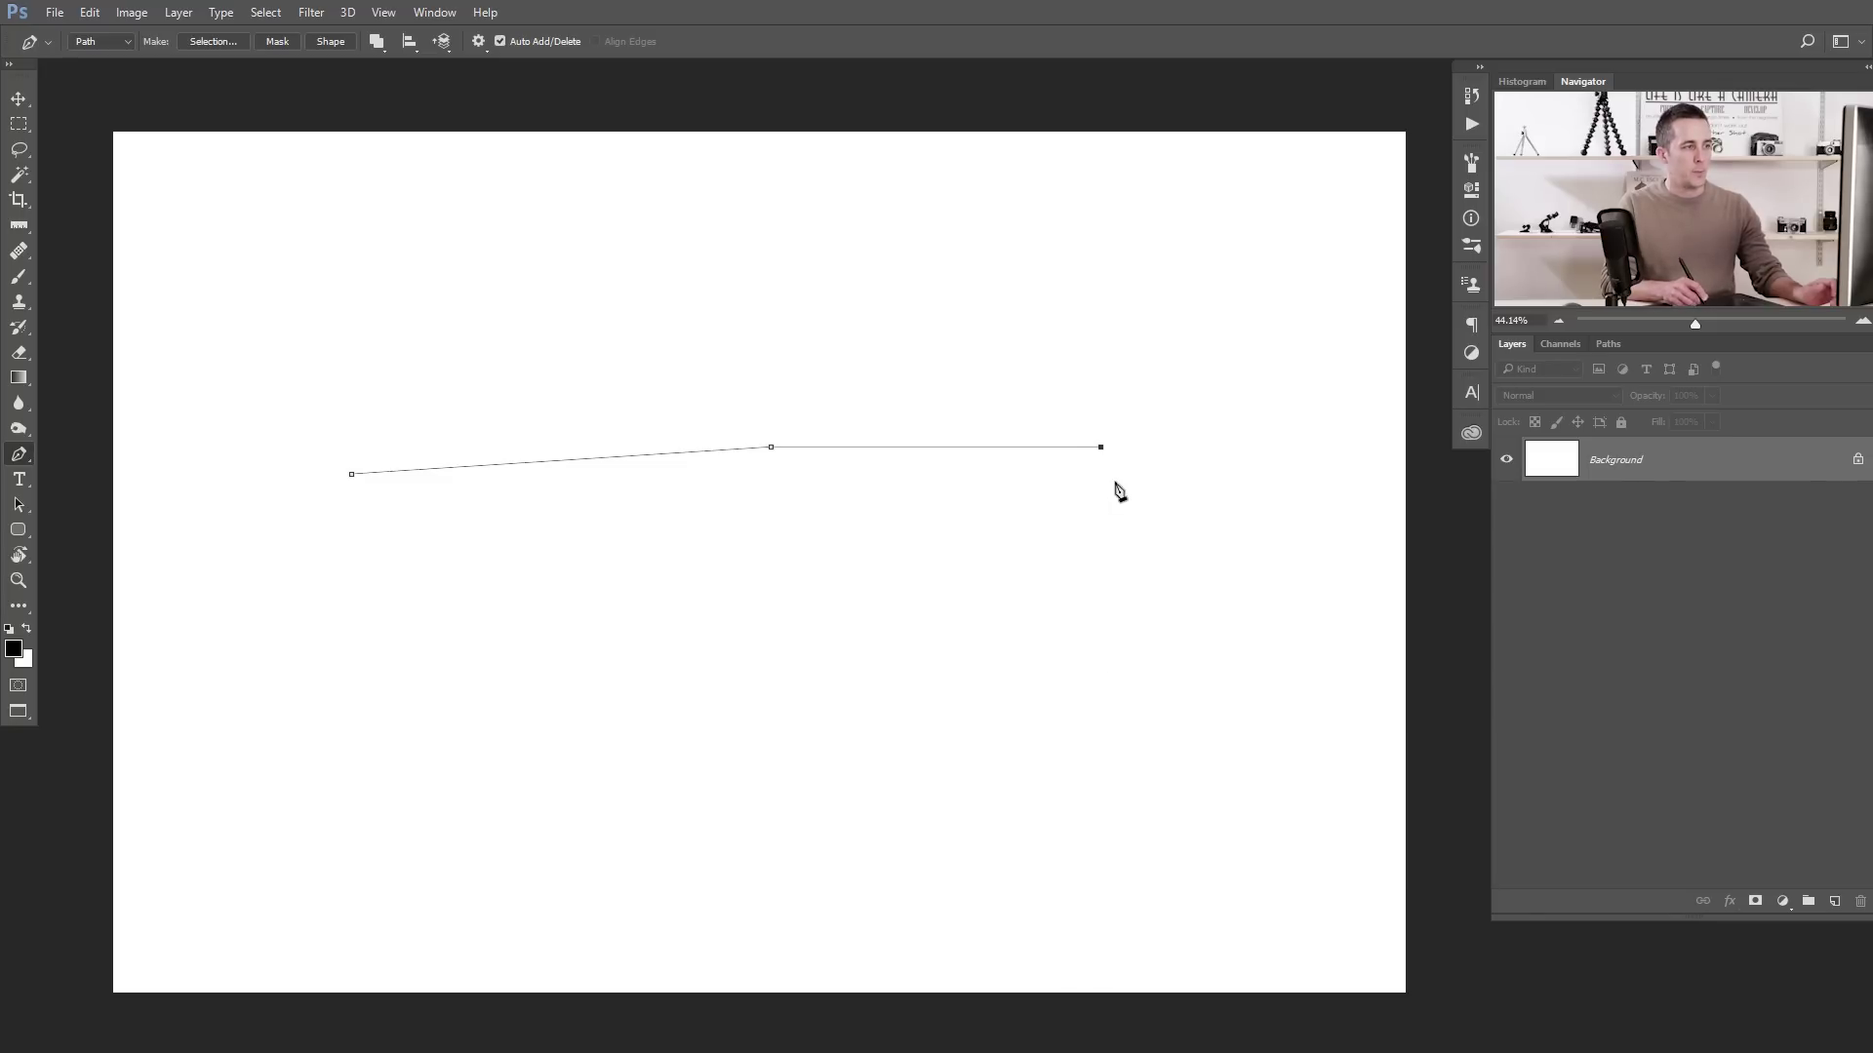
left_click(1101, 697)
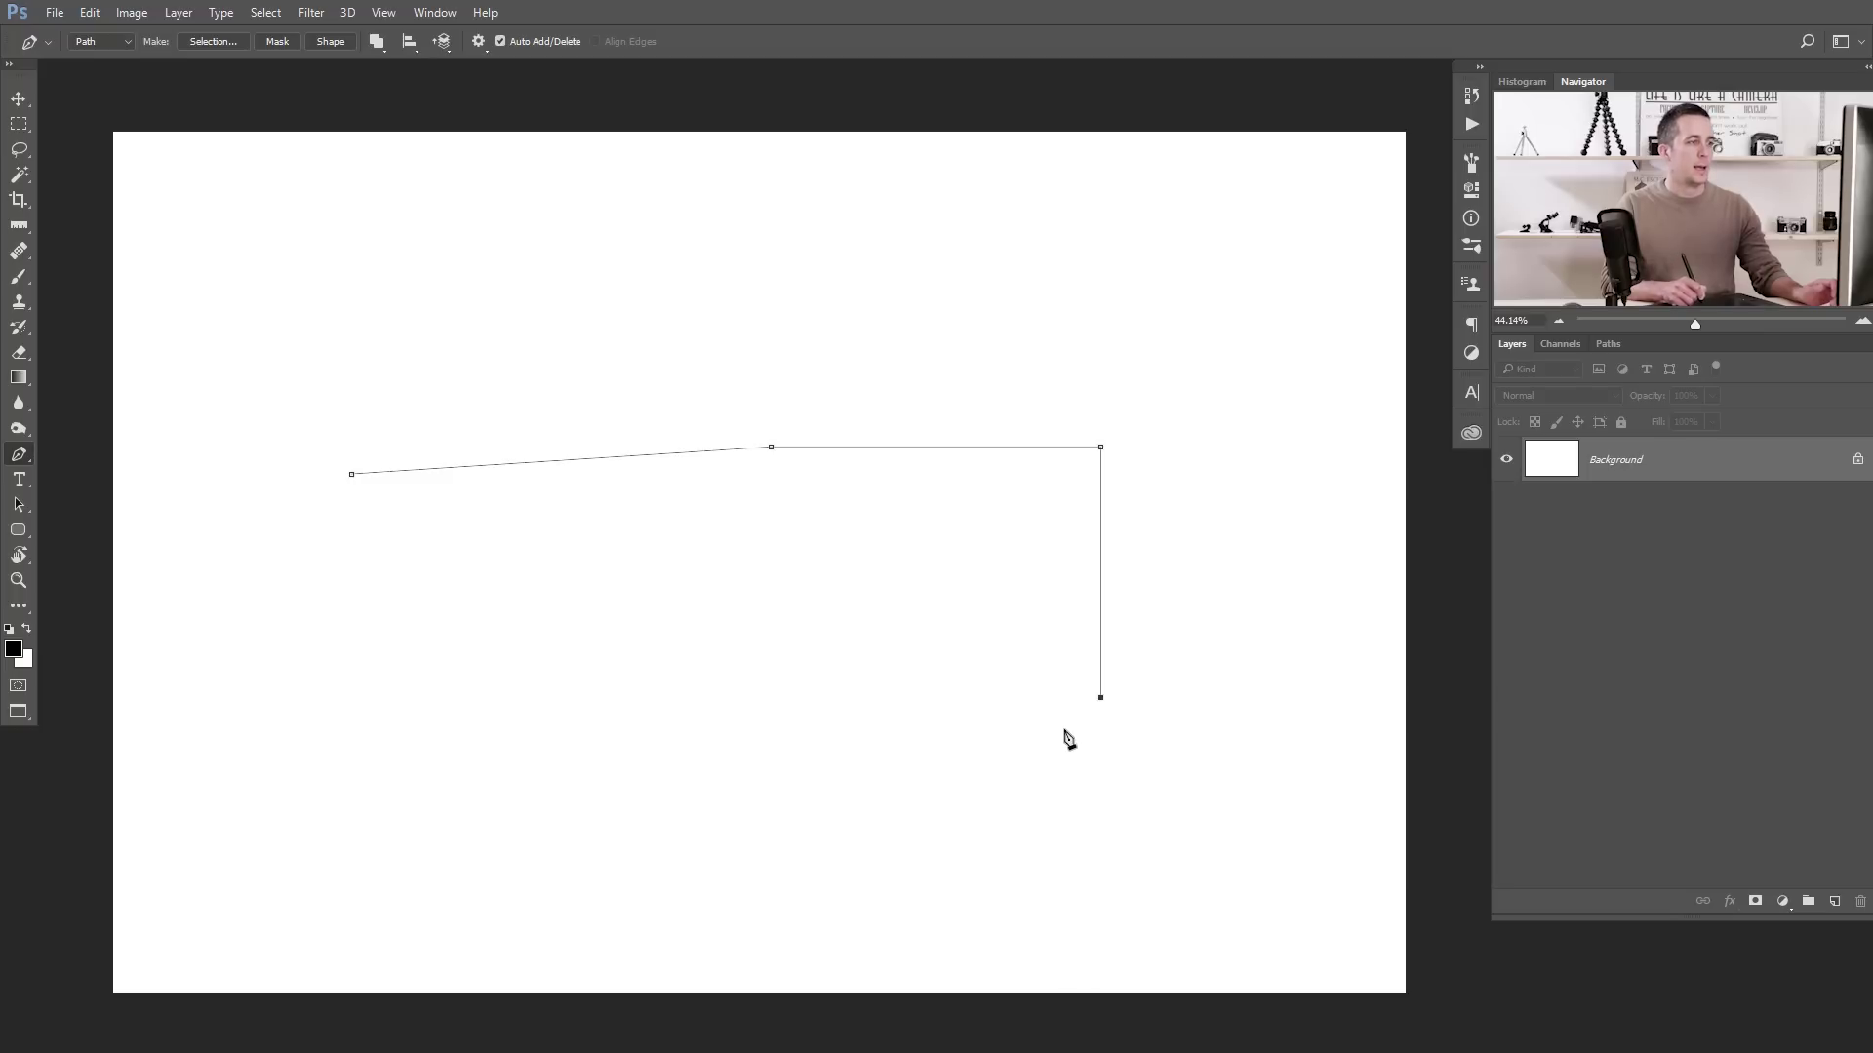
left_click(986, 810)
left_click(807, 811)
left_click(705, 710)
left_click(536, 710)
left_click(466, 641)
left_click(356, 641)
left_click(352, 475)
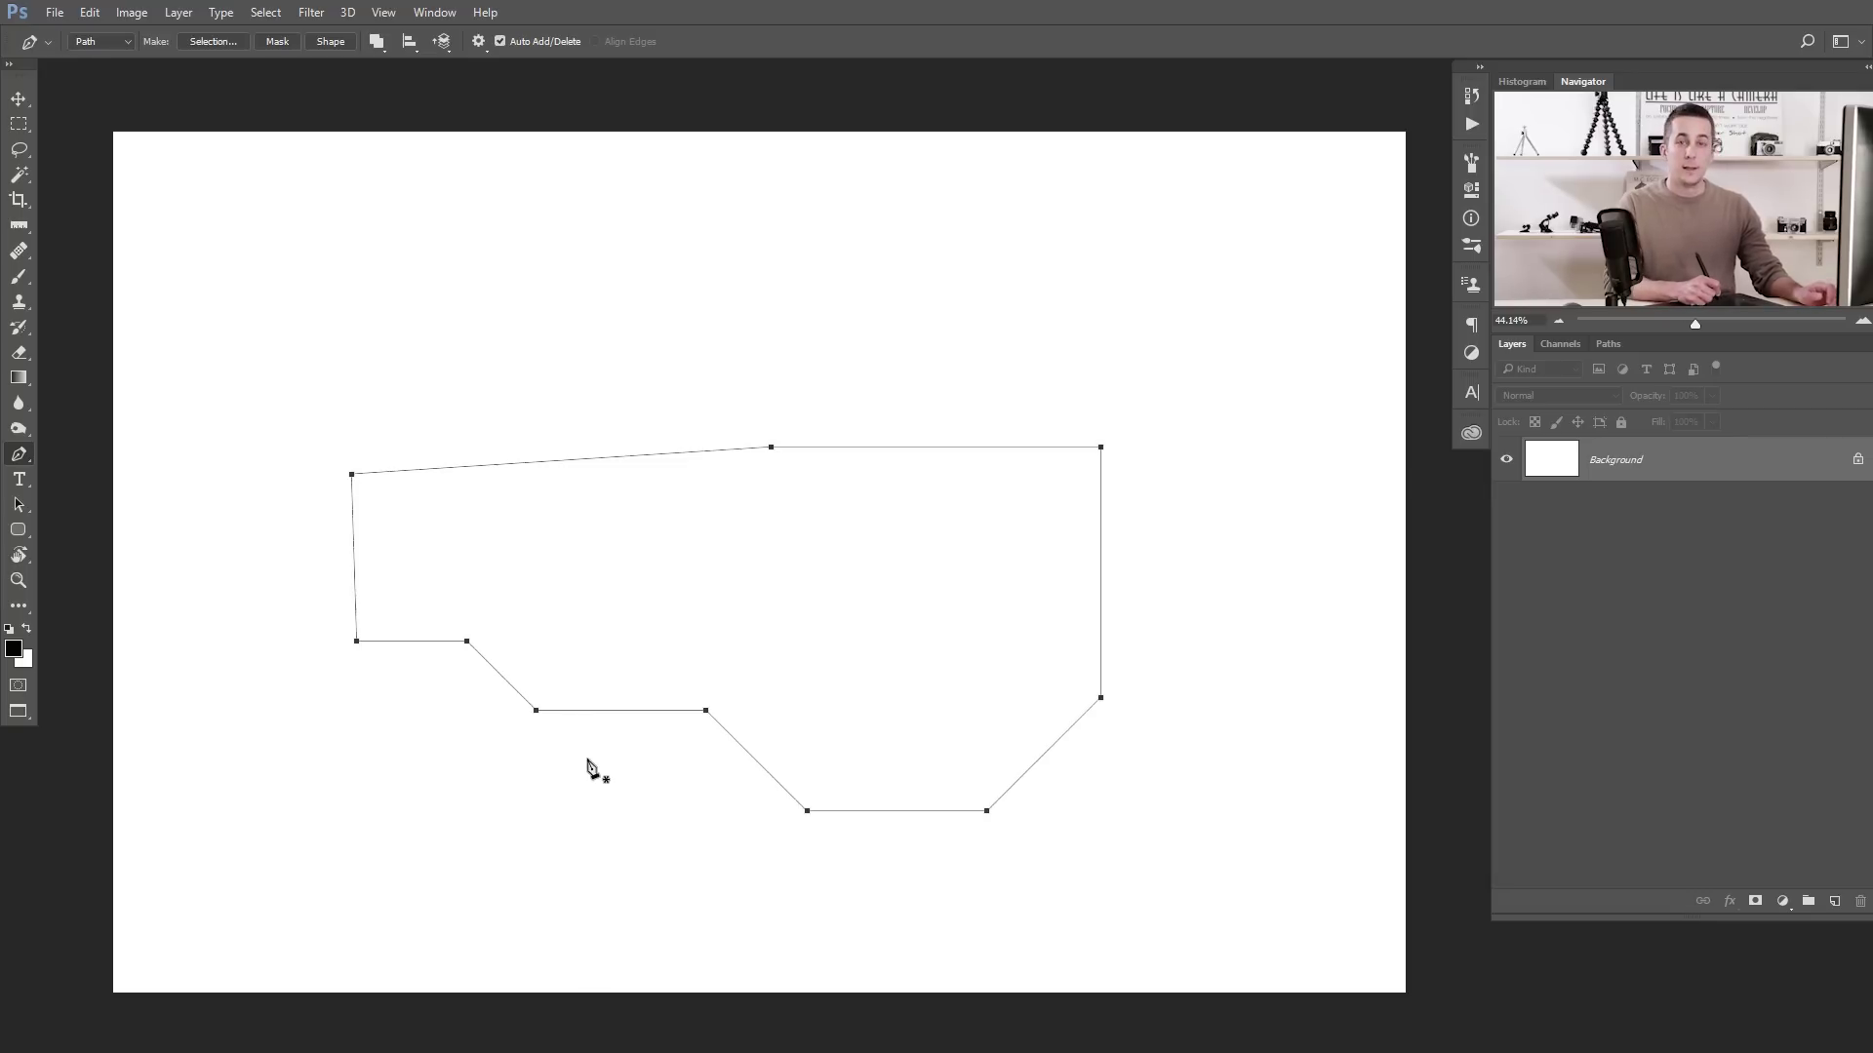
- Undo every anchor of the closed angular path until the canvas is empty
key("ctrl+alt+z")
key("ctrl+alt+z")
key("ctrl+alt+z")
key("ctrl+alt+z")
key("ctrl+alt+z")
key("ctrl+alt+z")
key("ctrl+alt+z")
key("ctrl+alt+z")
key("ctrl+alt+z")
key("ctrl+alt+z")
key("ctrl+alt+z")
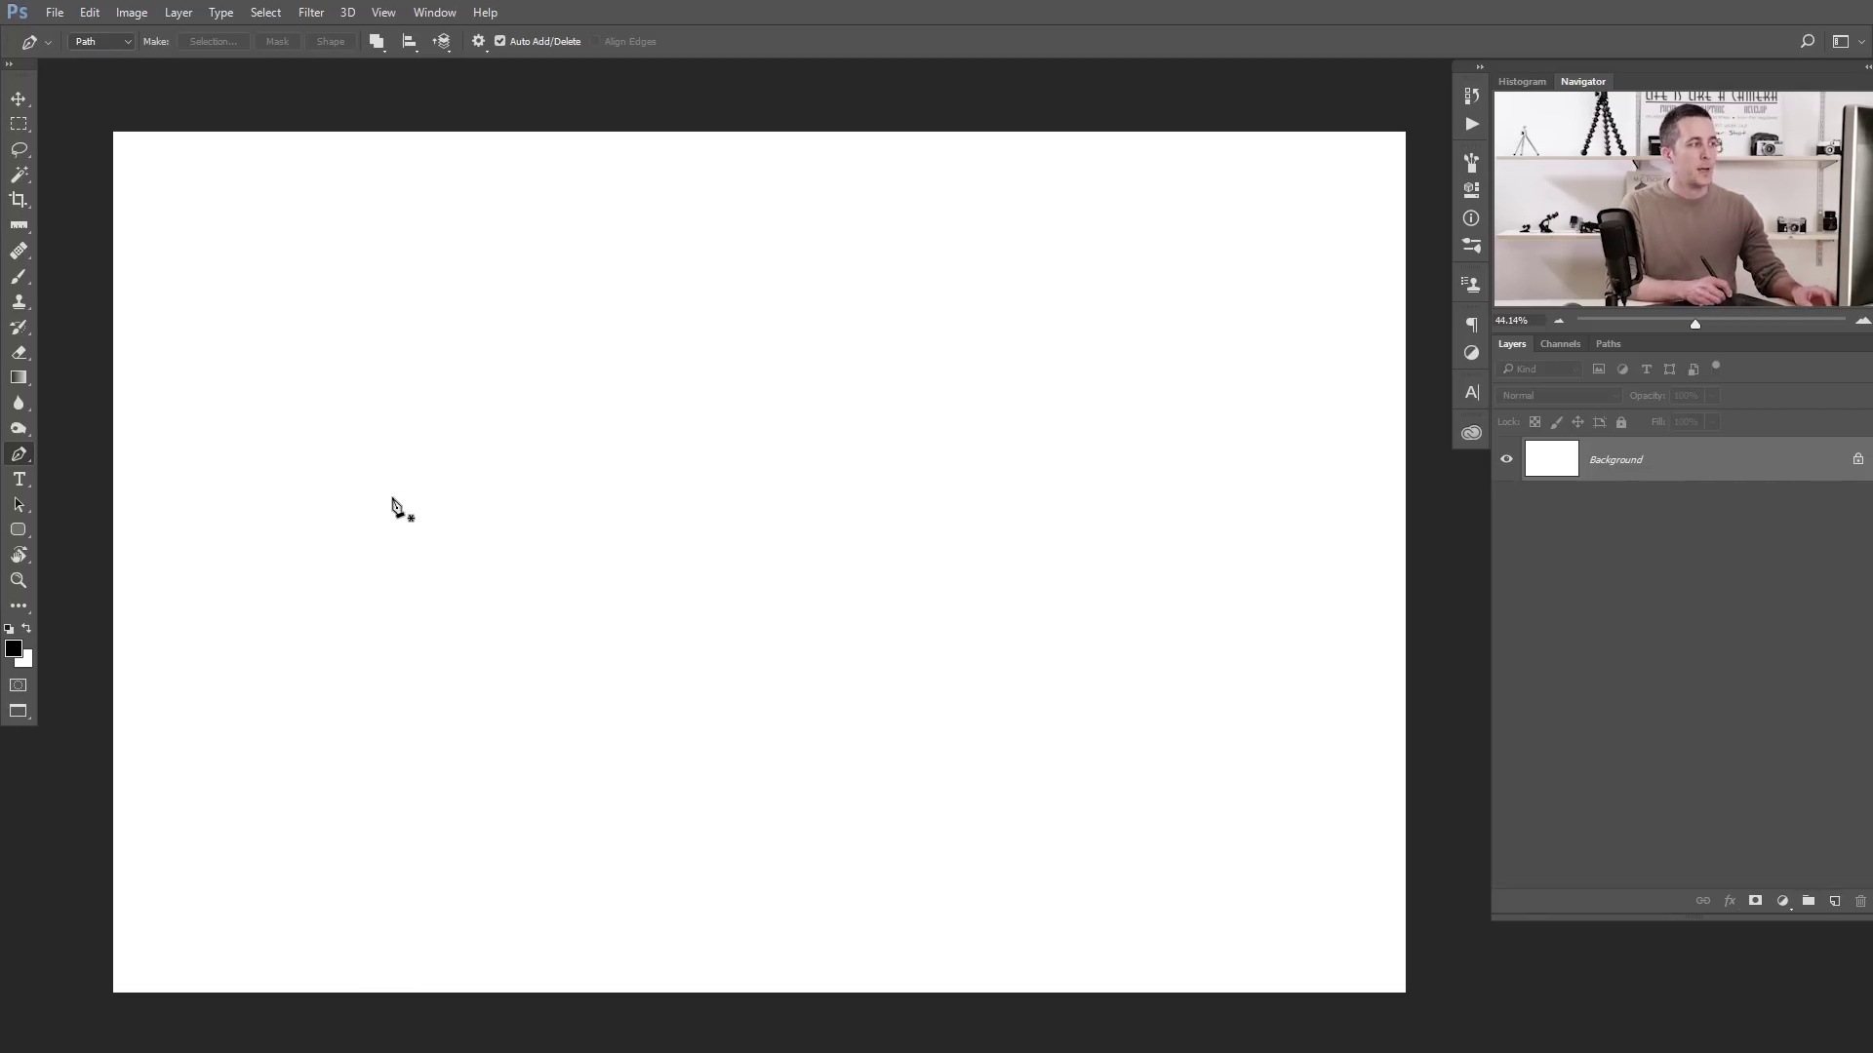
- Draw an open path of two connected curved segments, arching over to the right and back underneath, with the Pen tool
left_click(324, 485)
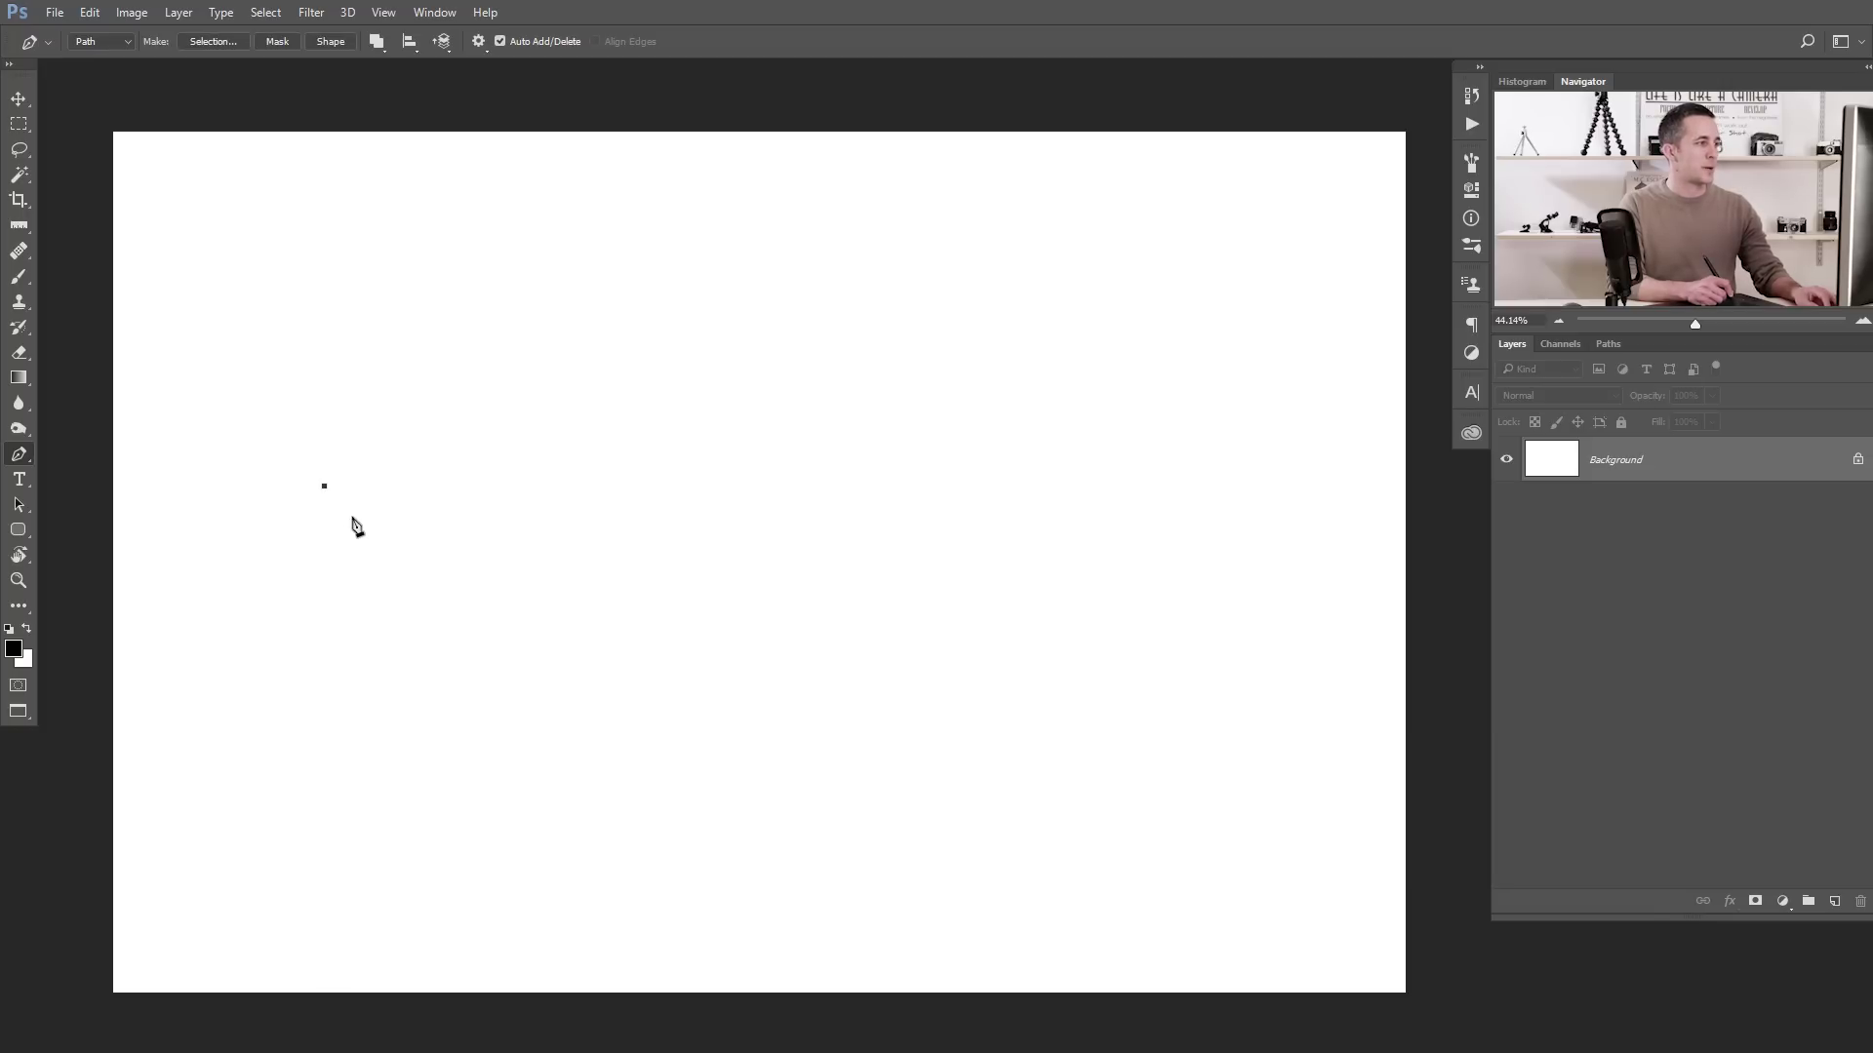
left_click(763, 457)
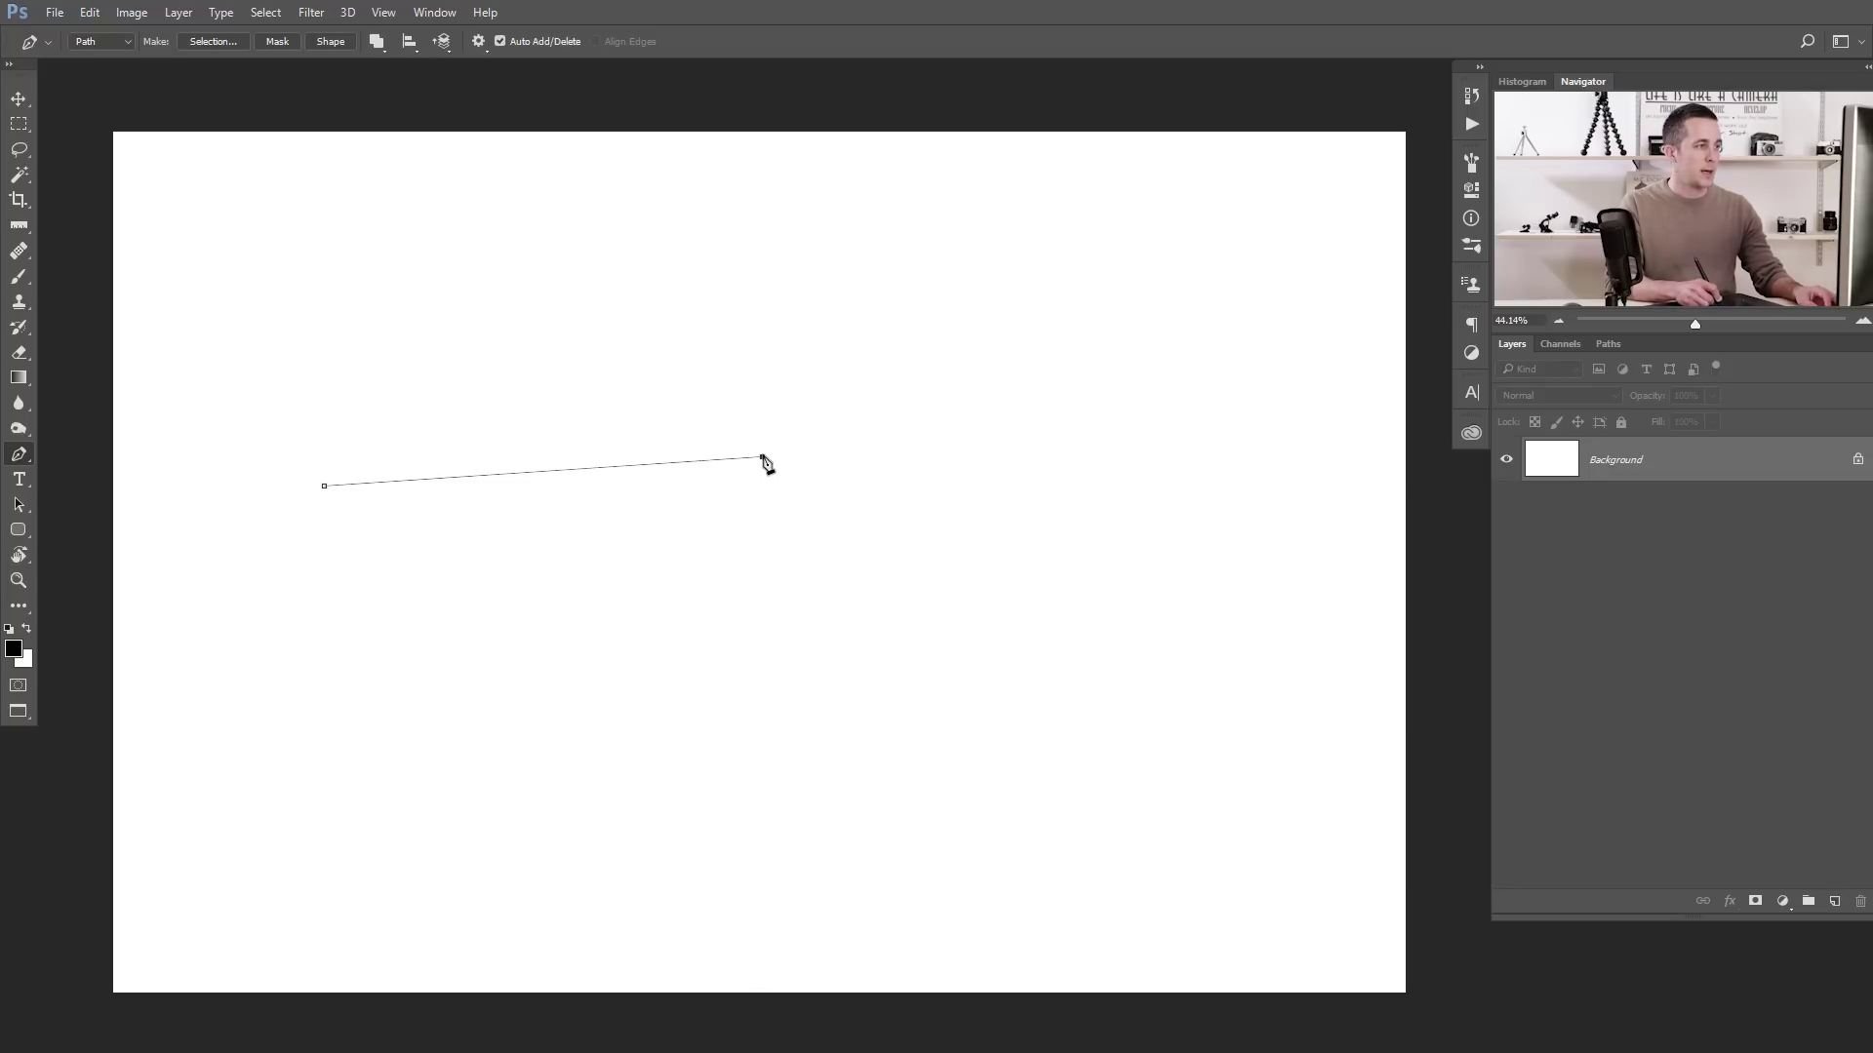
left_click_drag(762, 457, 940, 606)
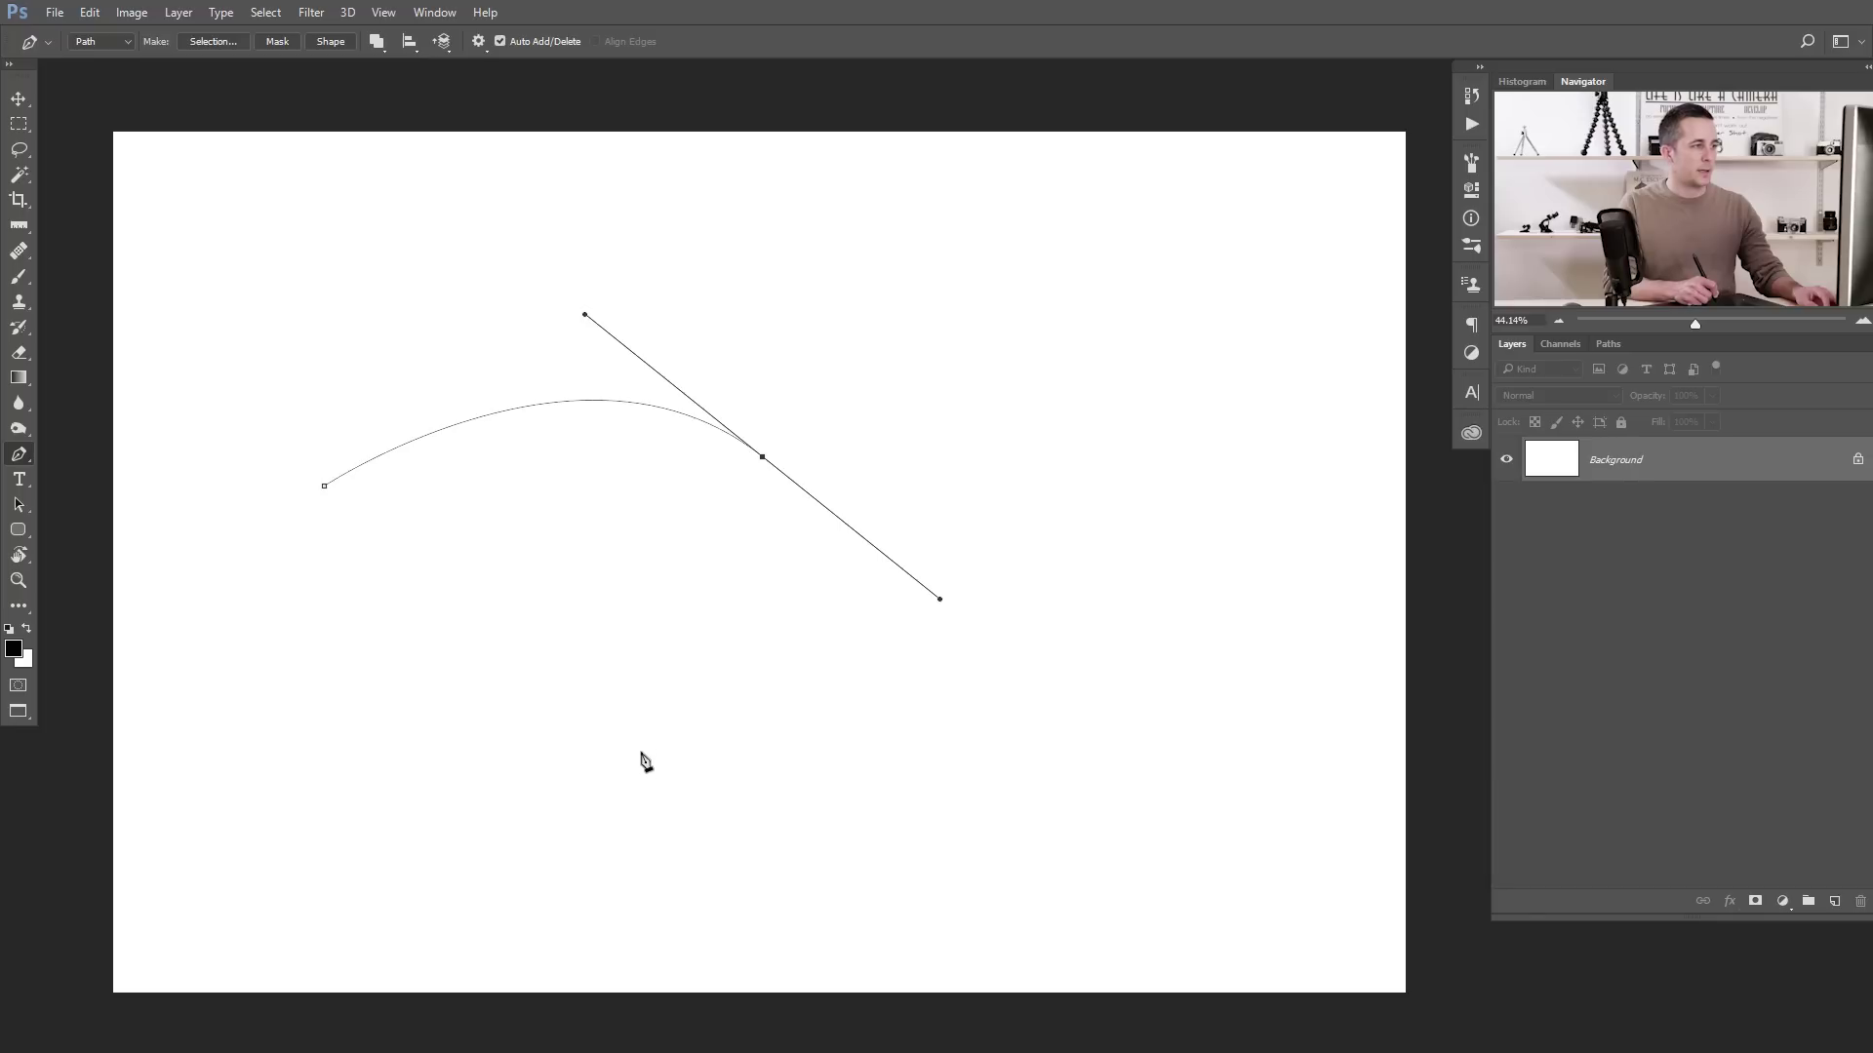
left_click_drag(655, 752, 543, 732)
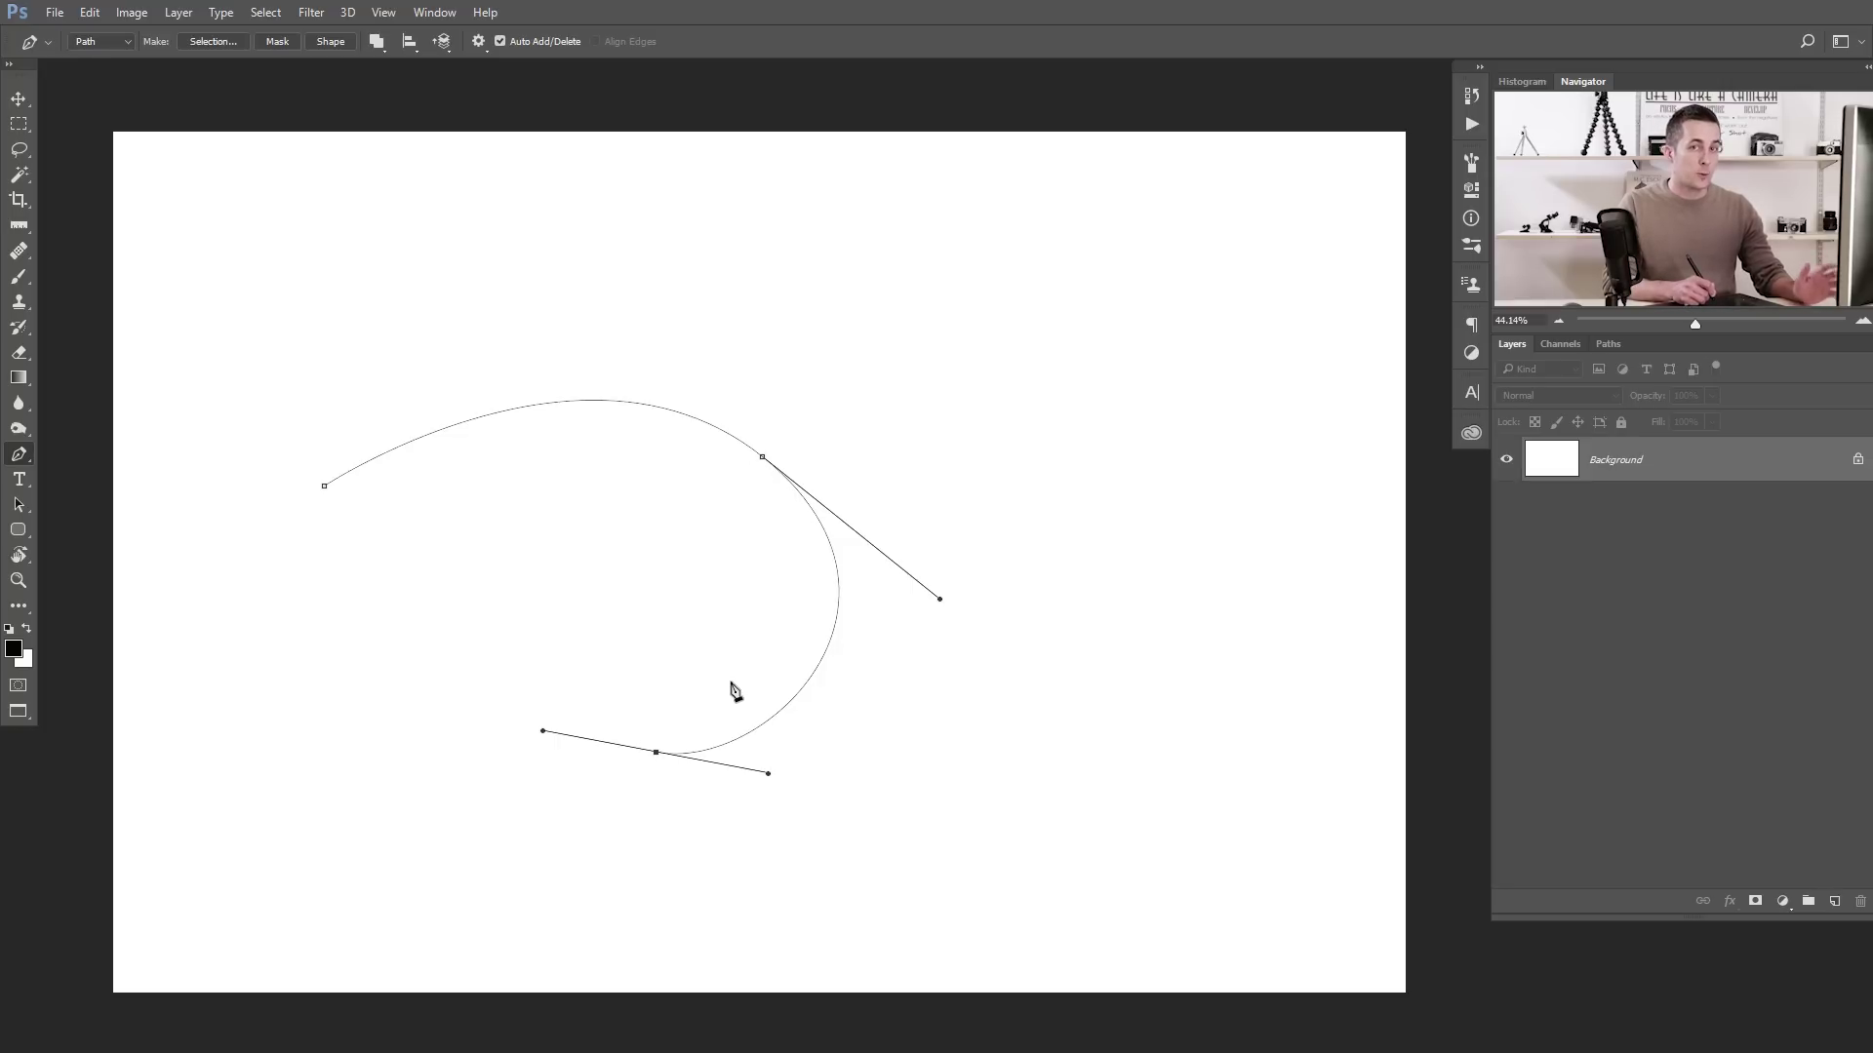
- Reshape both curves by adjusting the linked direction handles of the middle anchor and the handle of the end anchor
left_click(763, 457, "ctrl")
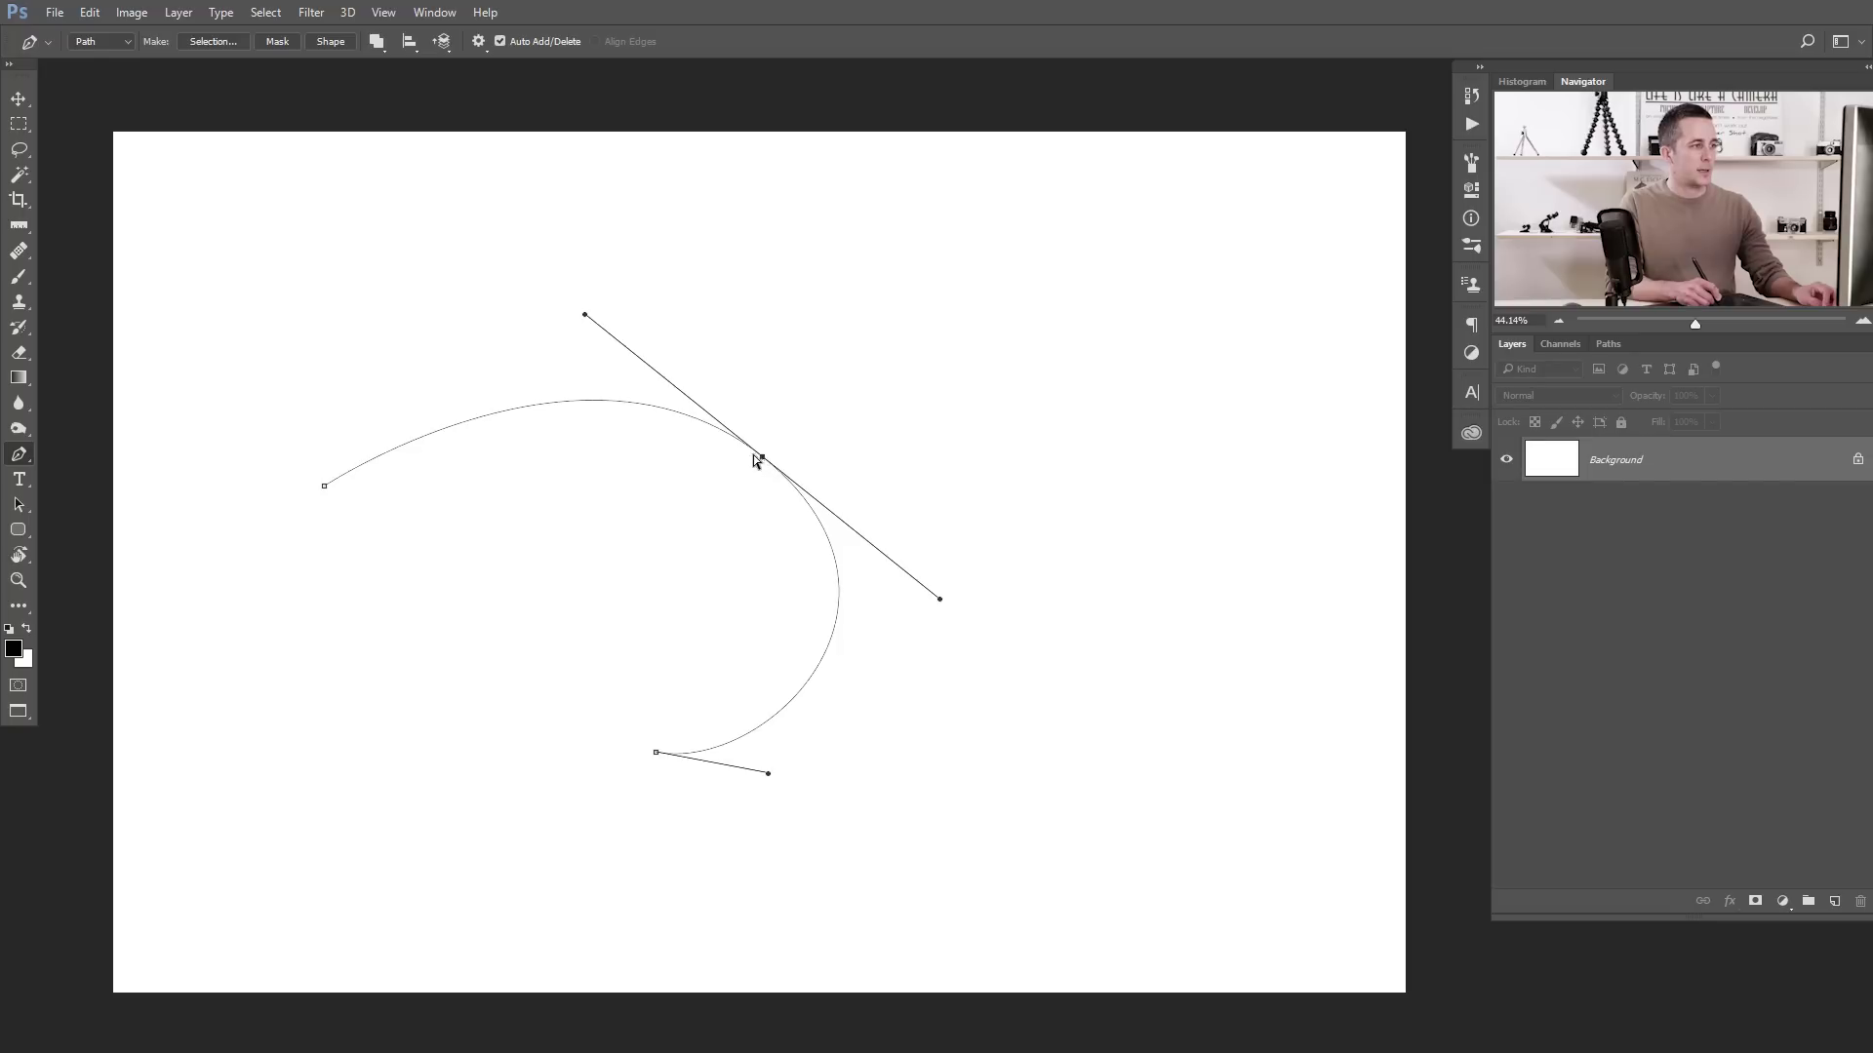
left_click_drag(939, 599, 898, 576)
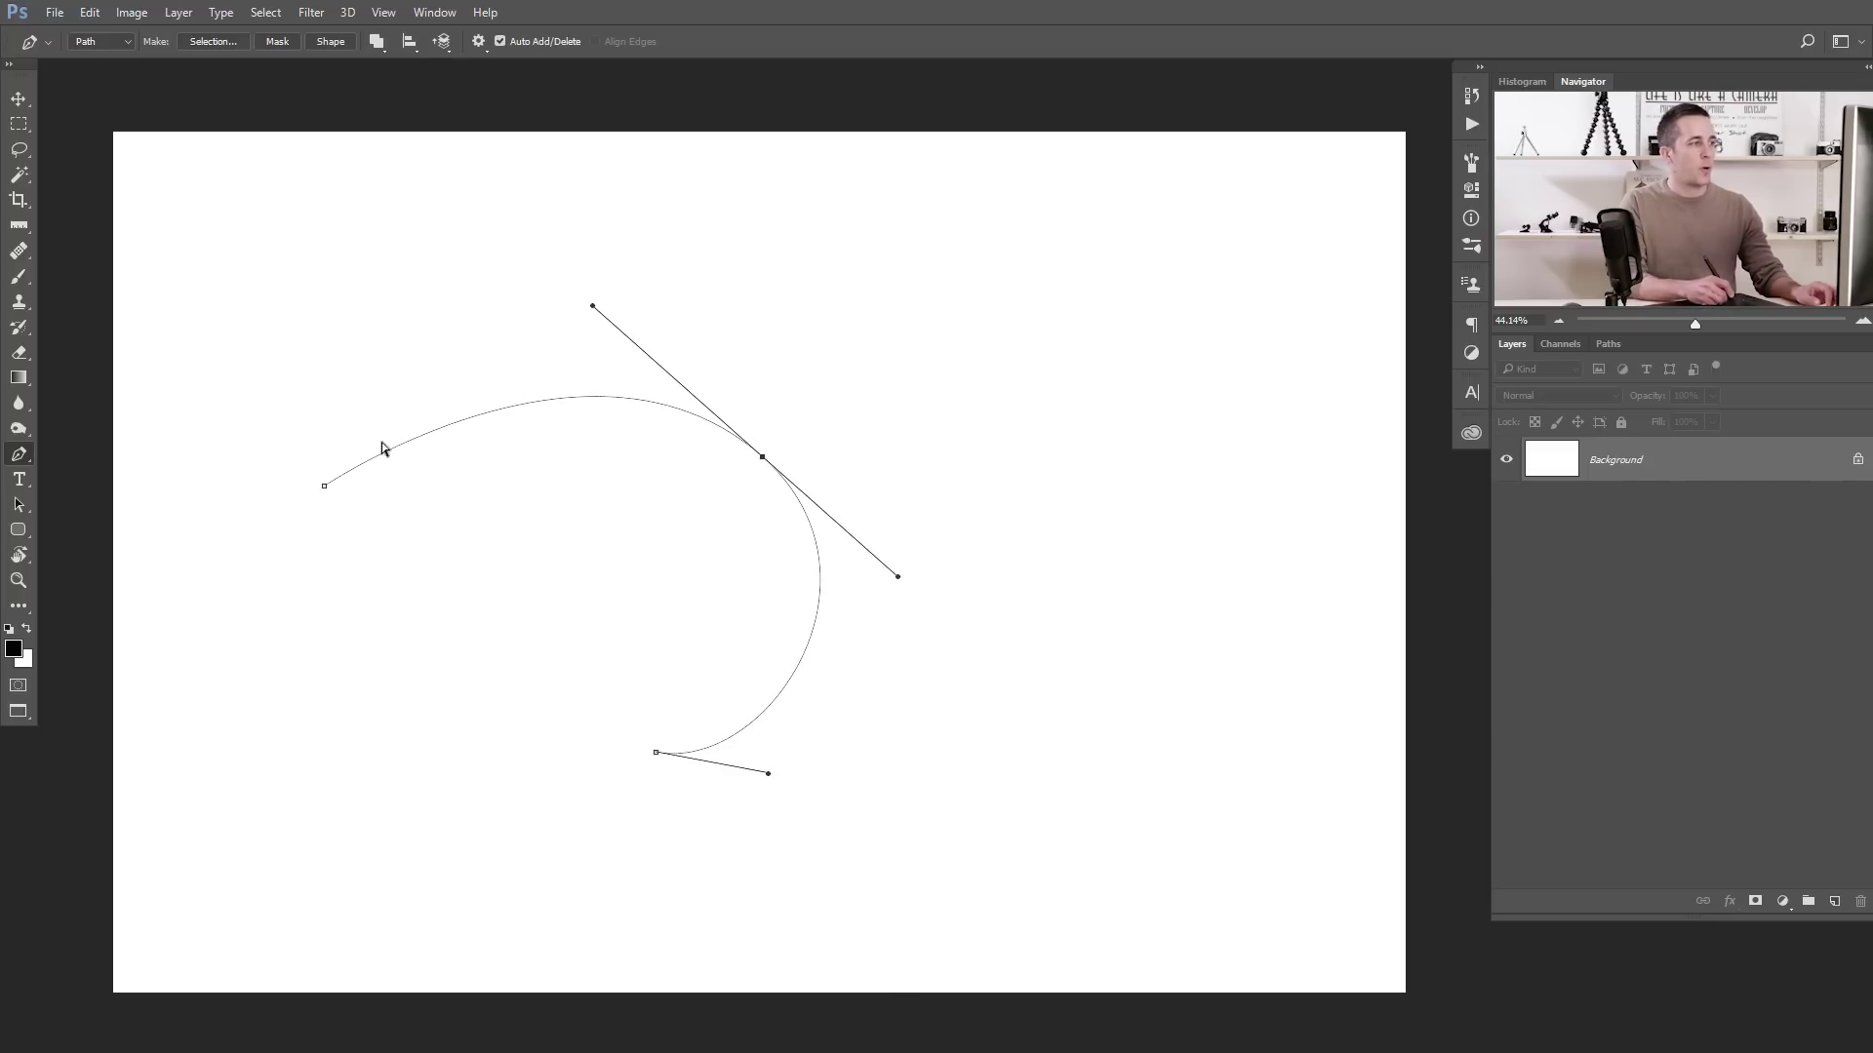
mouse_move(593, 310)
left_mouse_down()
mouse_move(624, 276)
mouse_move(530, 355)
mouse_move(623, 306)
left_mouse_up()
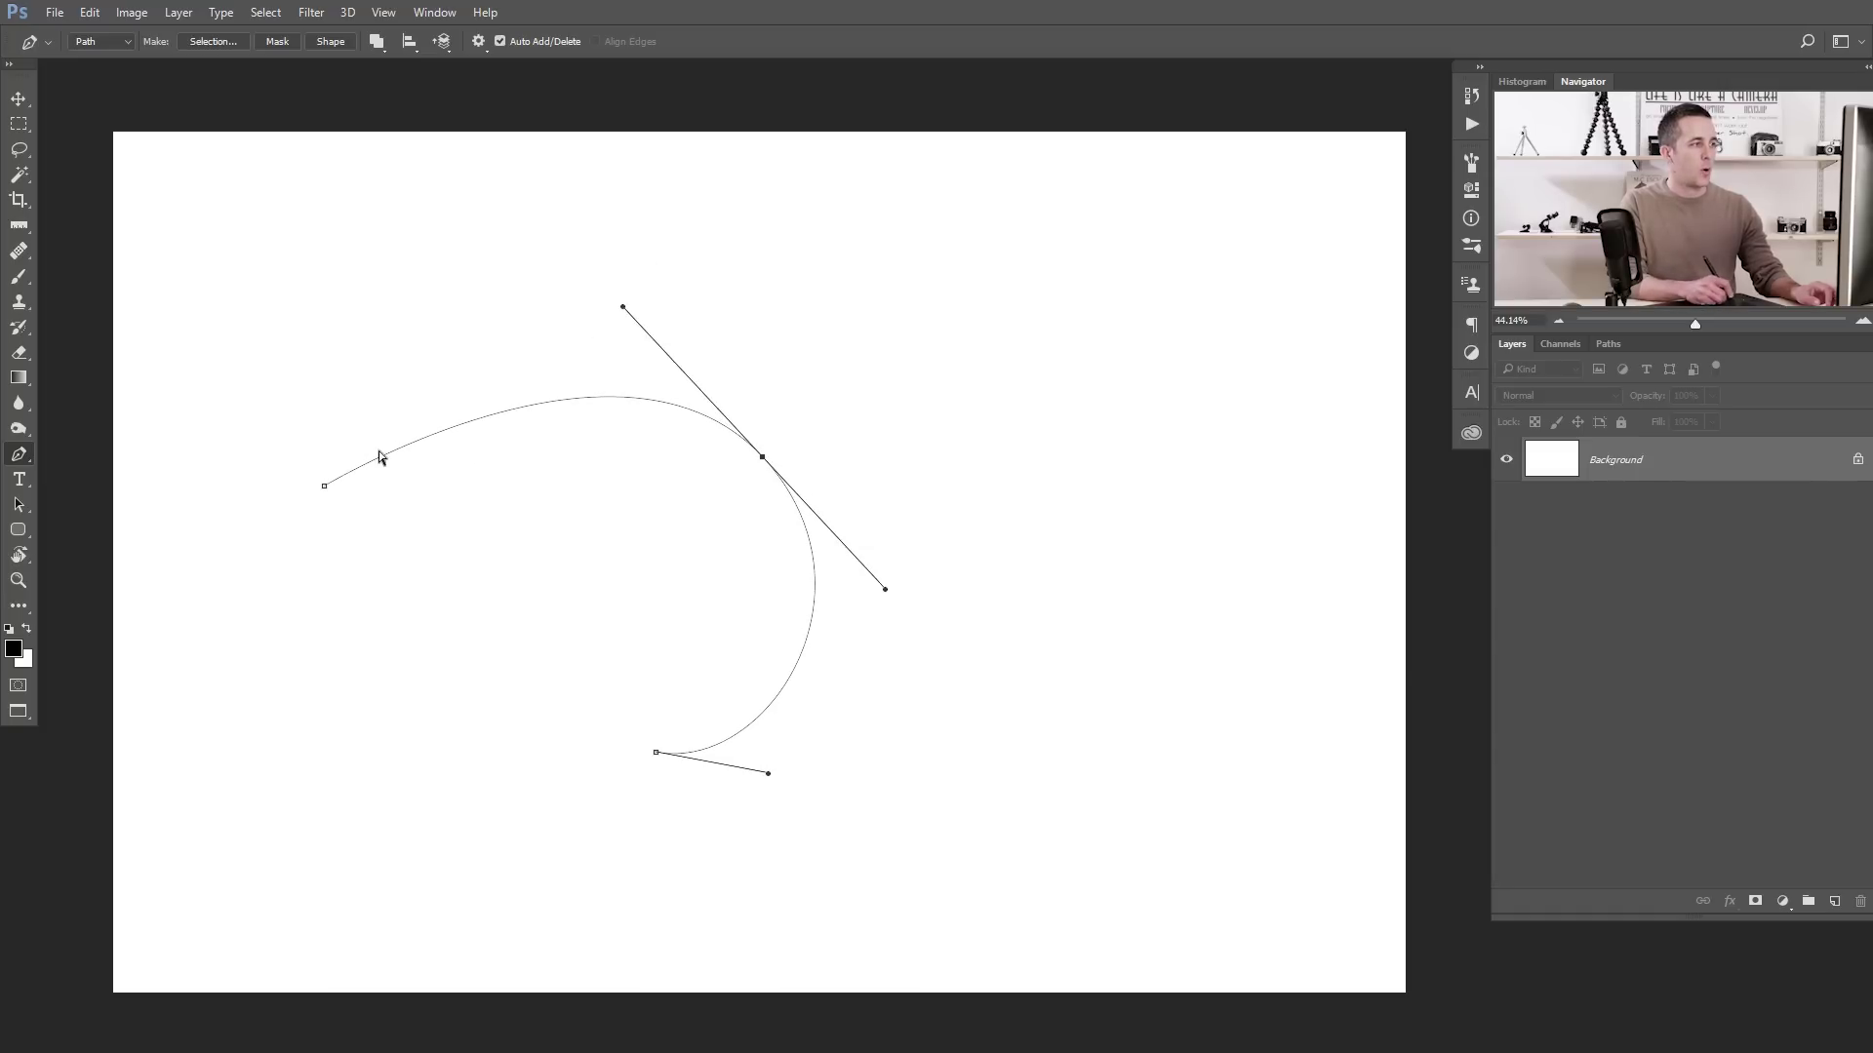
mouse_move(763, 777)
left_mouse_down()
mouse_move(811, 718)
mouse_move(719, 865)
mouse_move(920, 744)
mouse_move(735, 752)
mouse_move(802, 770)
mouse_move(779, 753)
left_mouse_up()
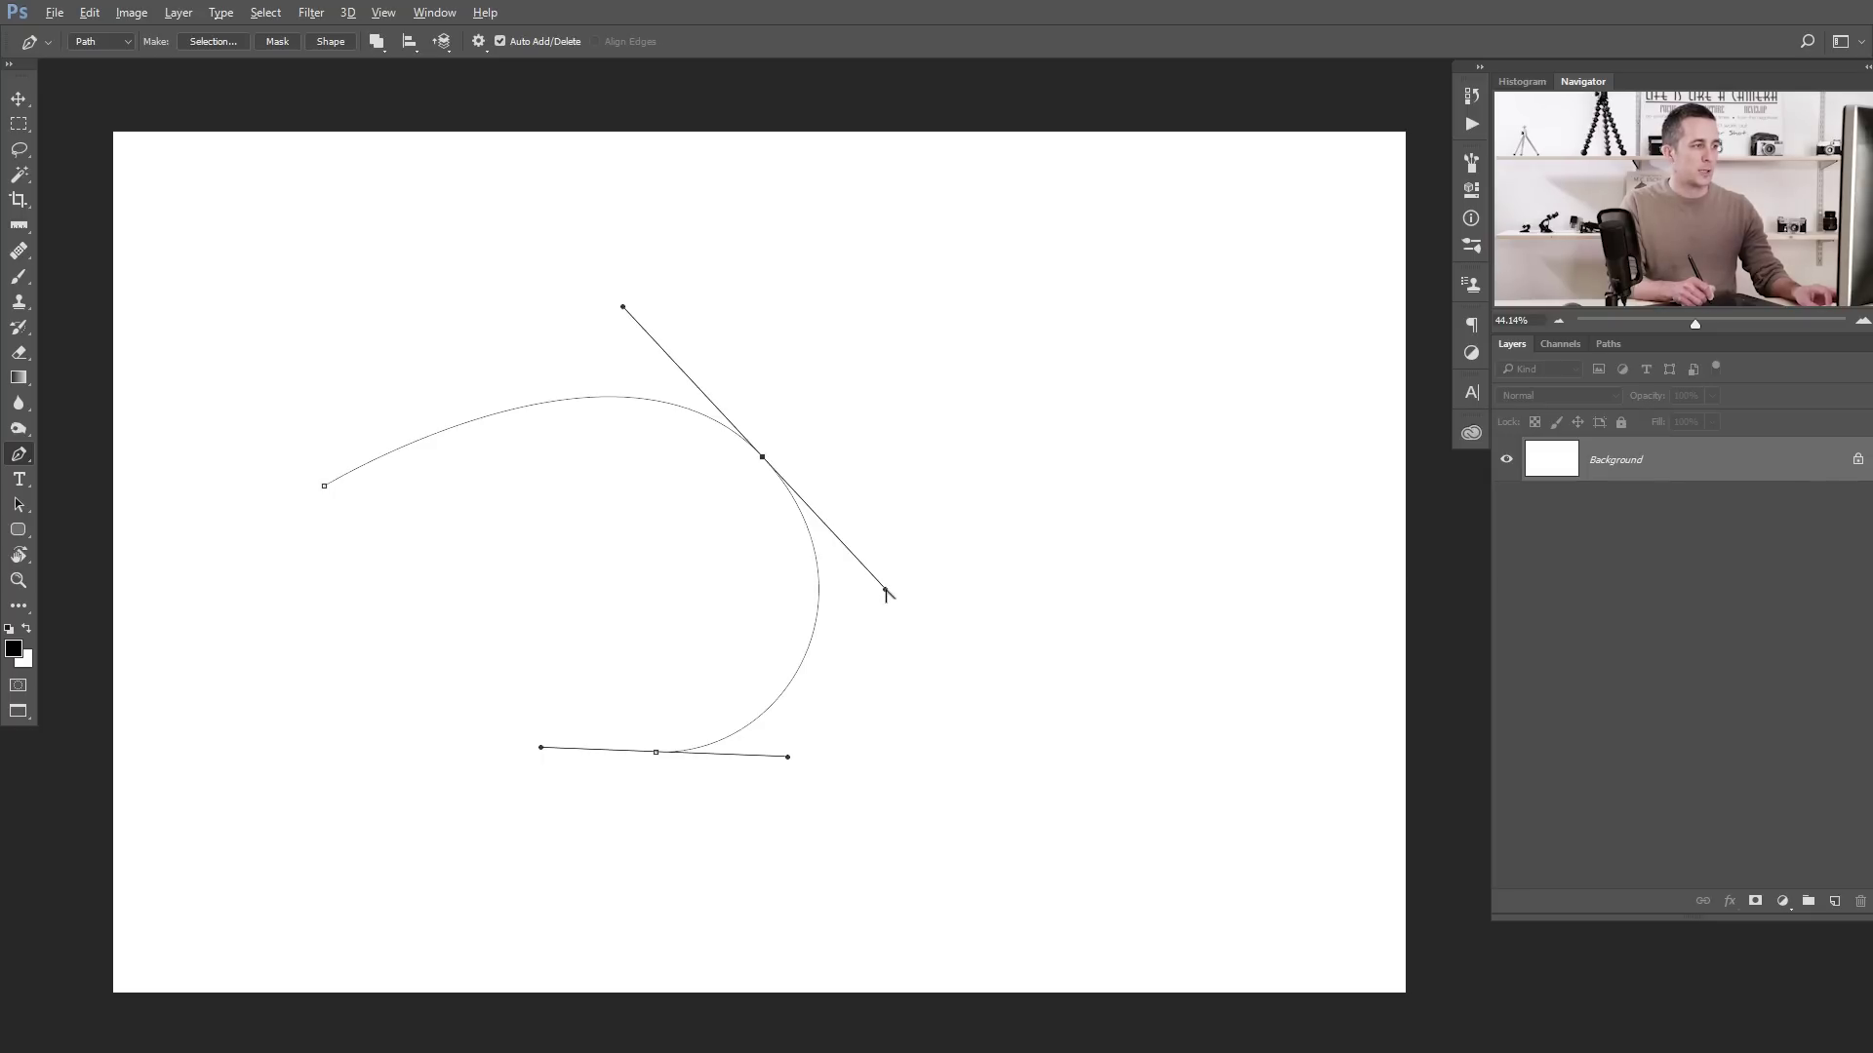
- Break the middle anchor's direction handles apart and angle each one independently to reshape the curves on either side
left_click_drag(885, 592, 916, 559)
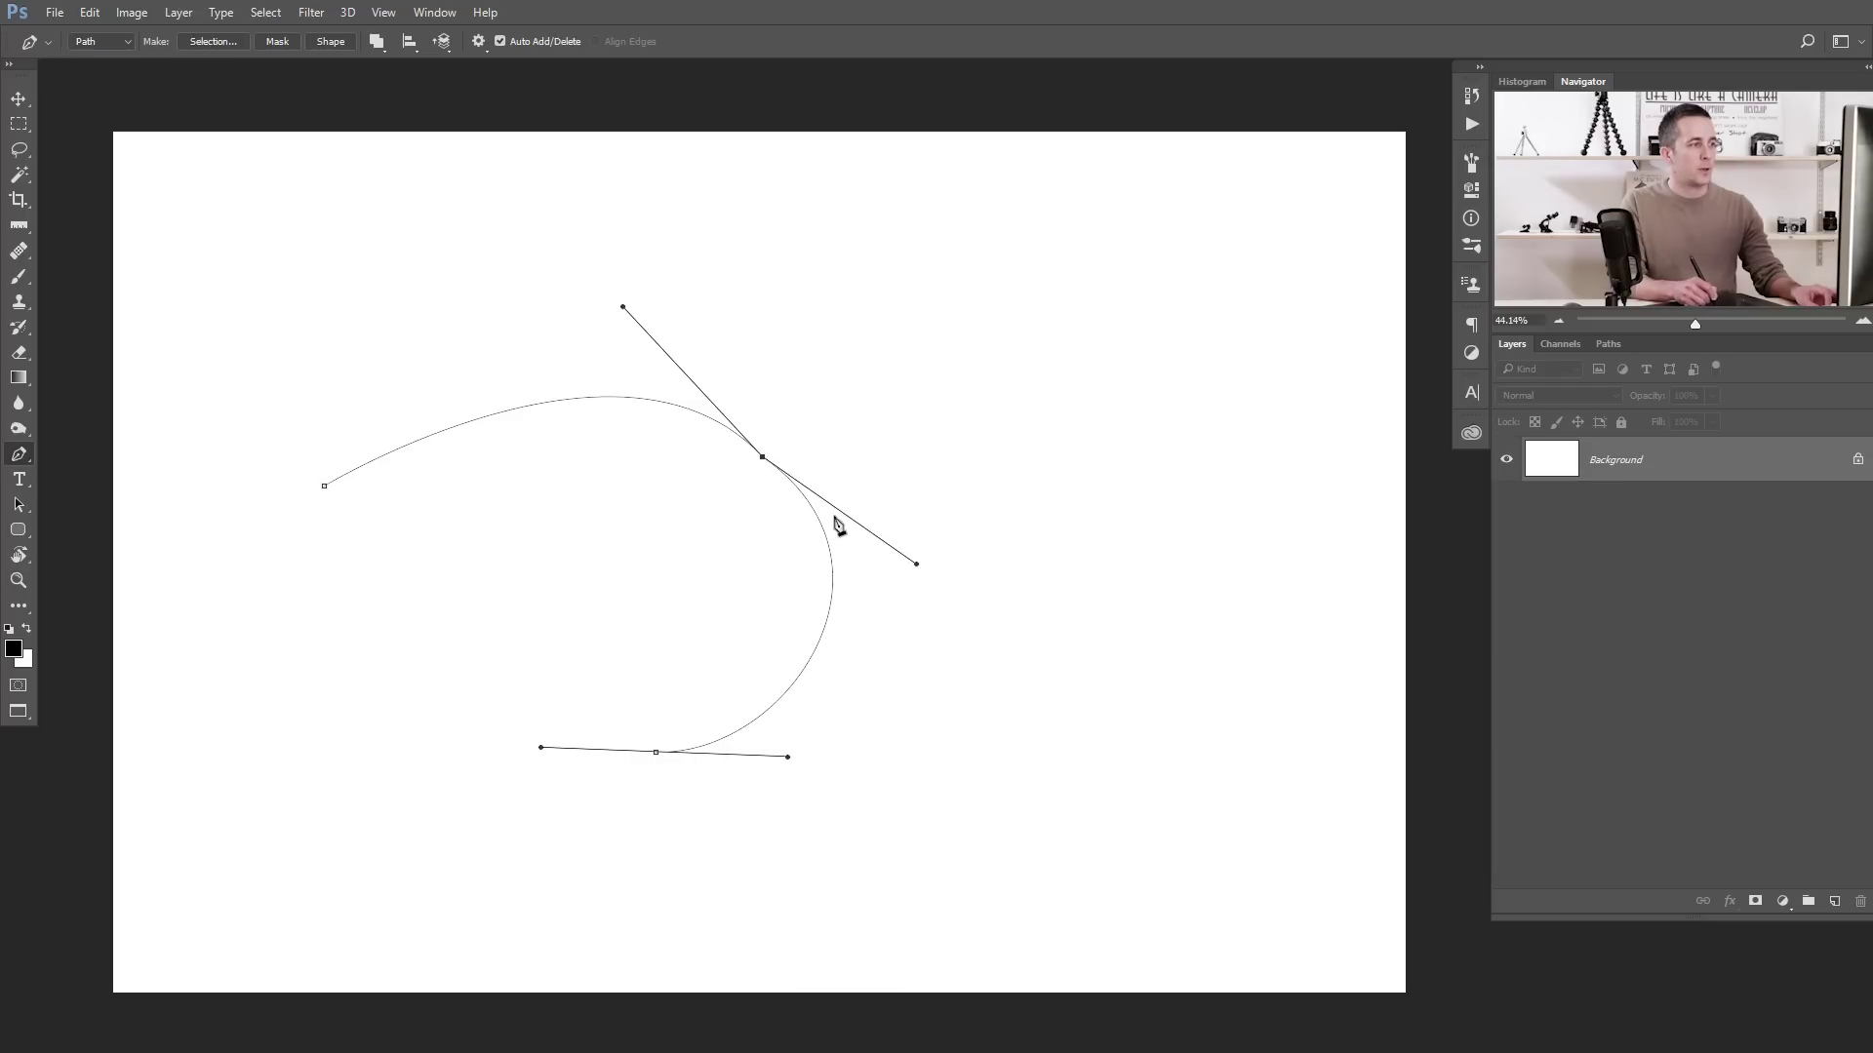
left_click_drag(920, 566, 954, 558)
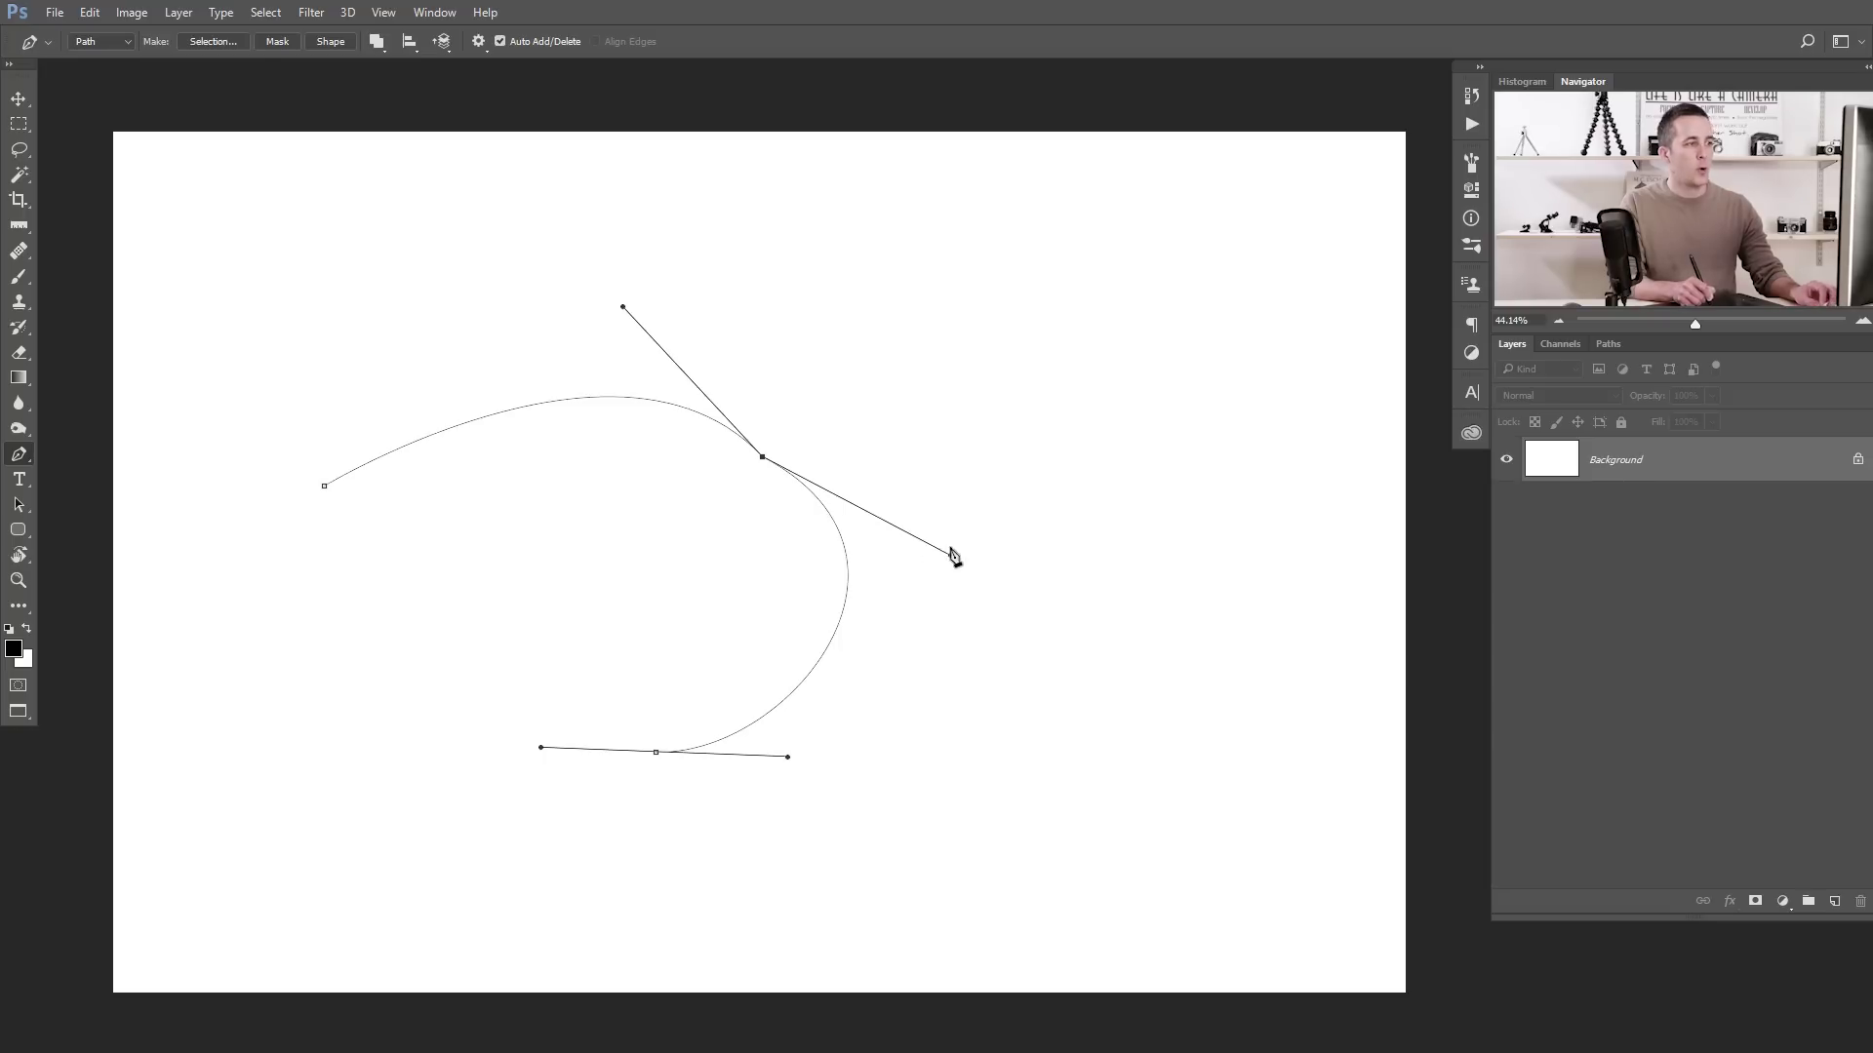
mouse_move(951, 553)
left_mouse_down()
mouse_move(911, 606)
mouse_move(995, 572)
mouse_move(941, 576)
left_mouse_up()
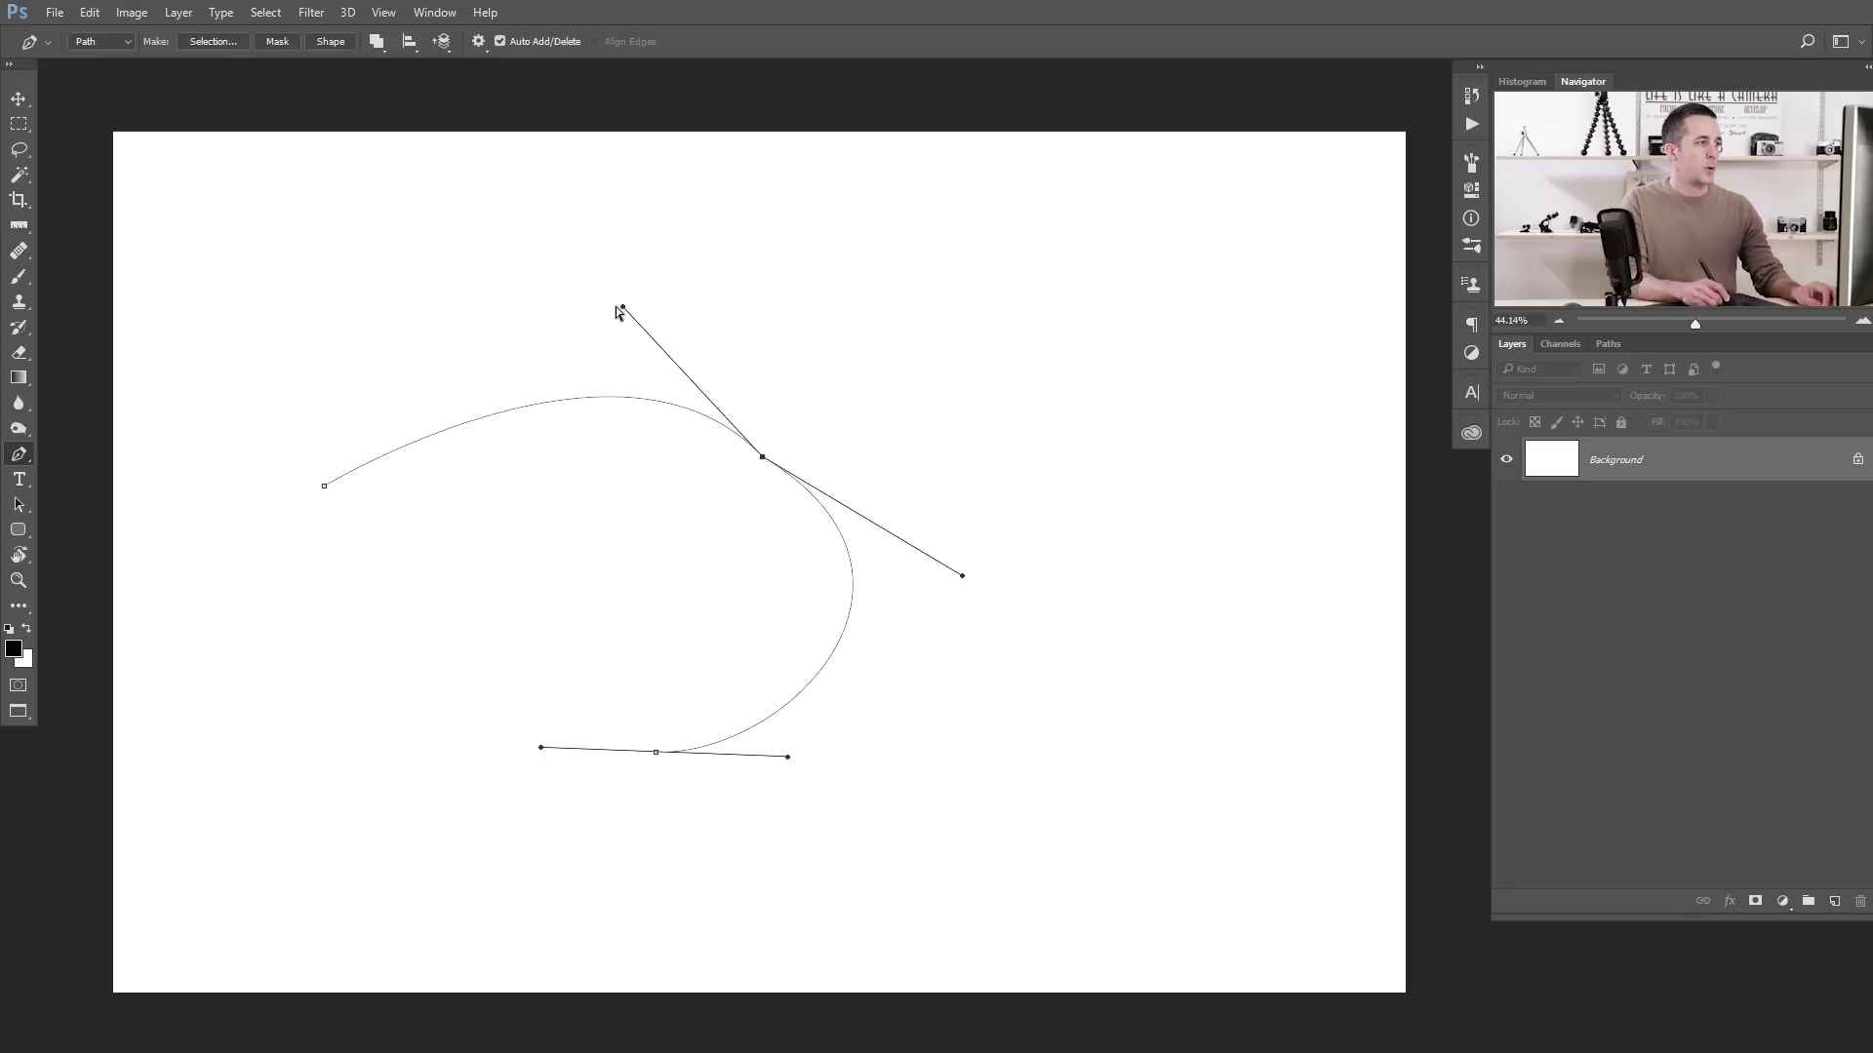
left_click_drag(587, 280, 620, 242)
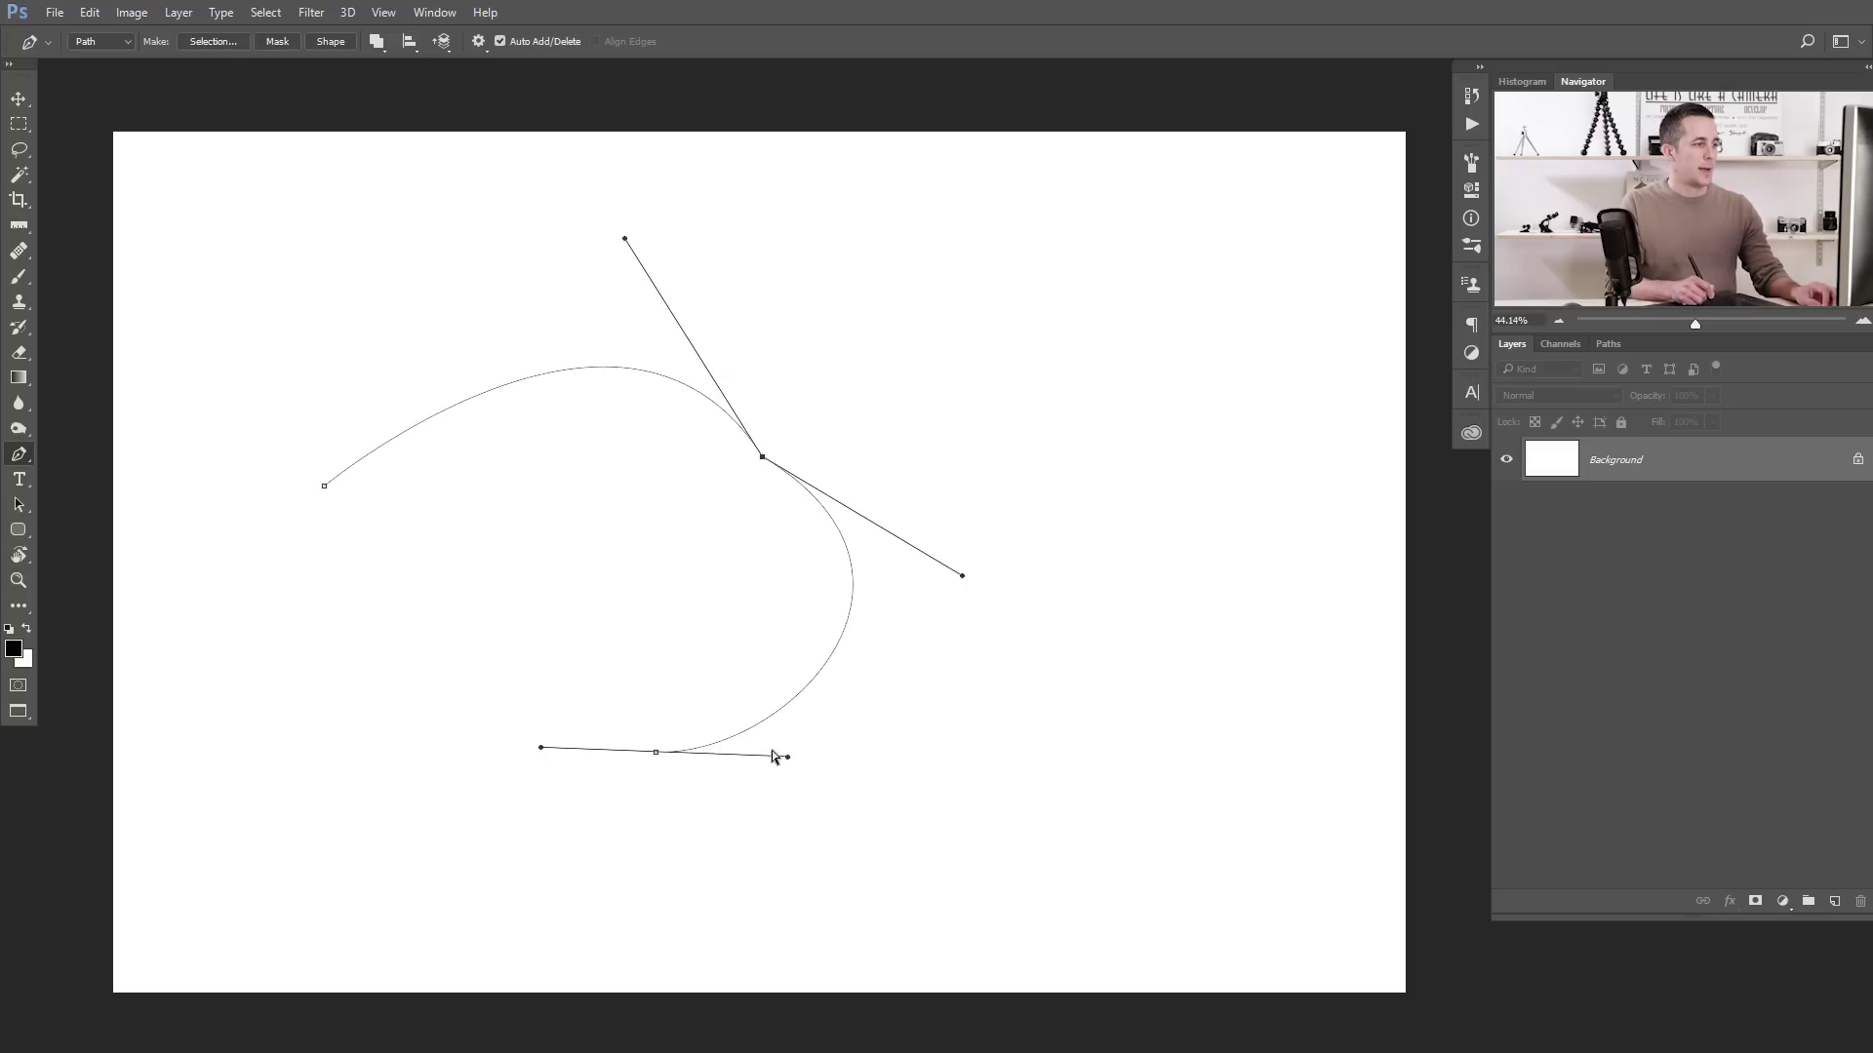
- Extend the path from its lower end with five more smooth anchors, curling inside the shape and out toward the left
left_click_drag(427, 629, 419, 594)
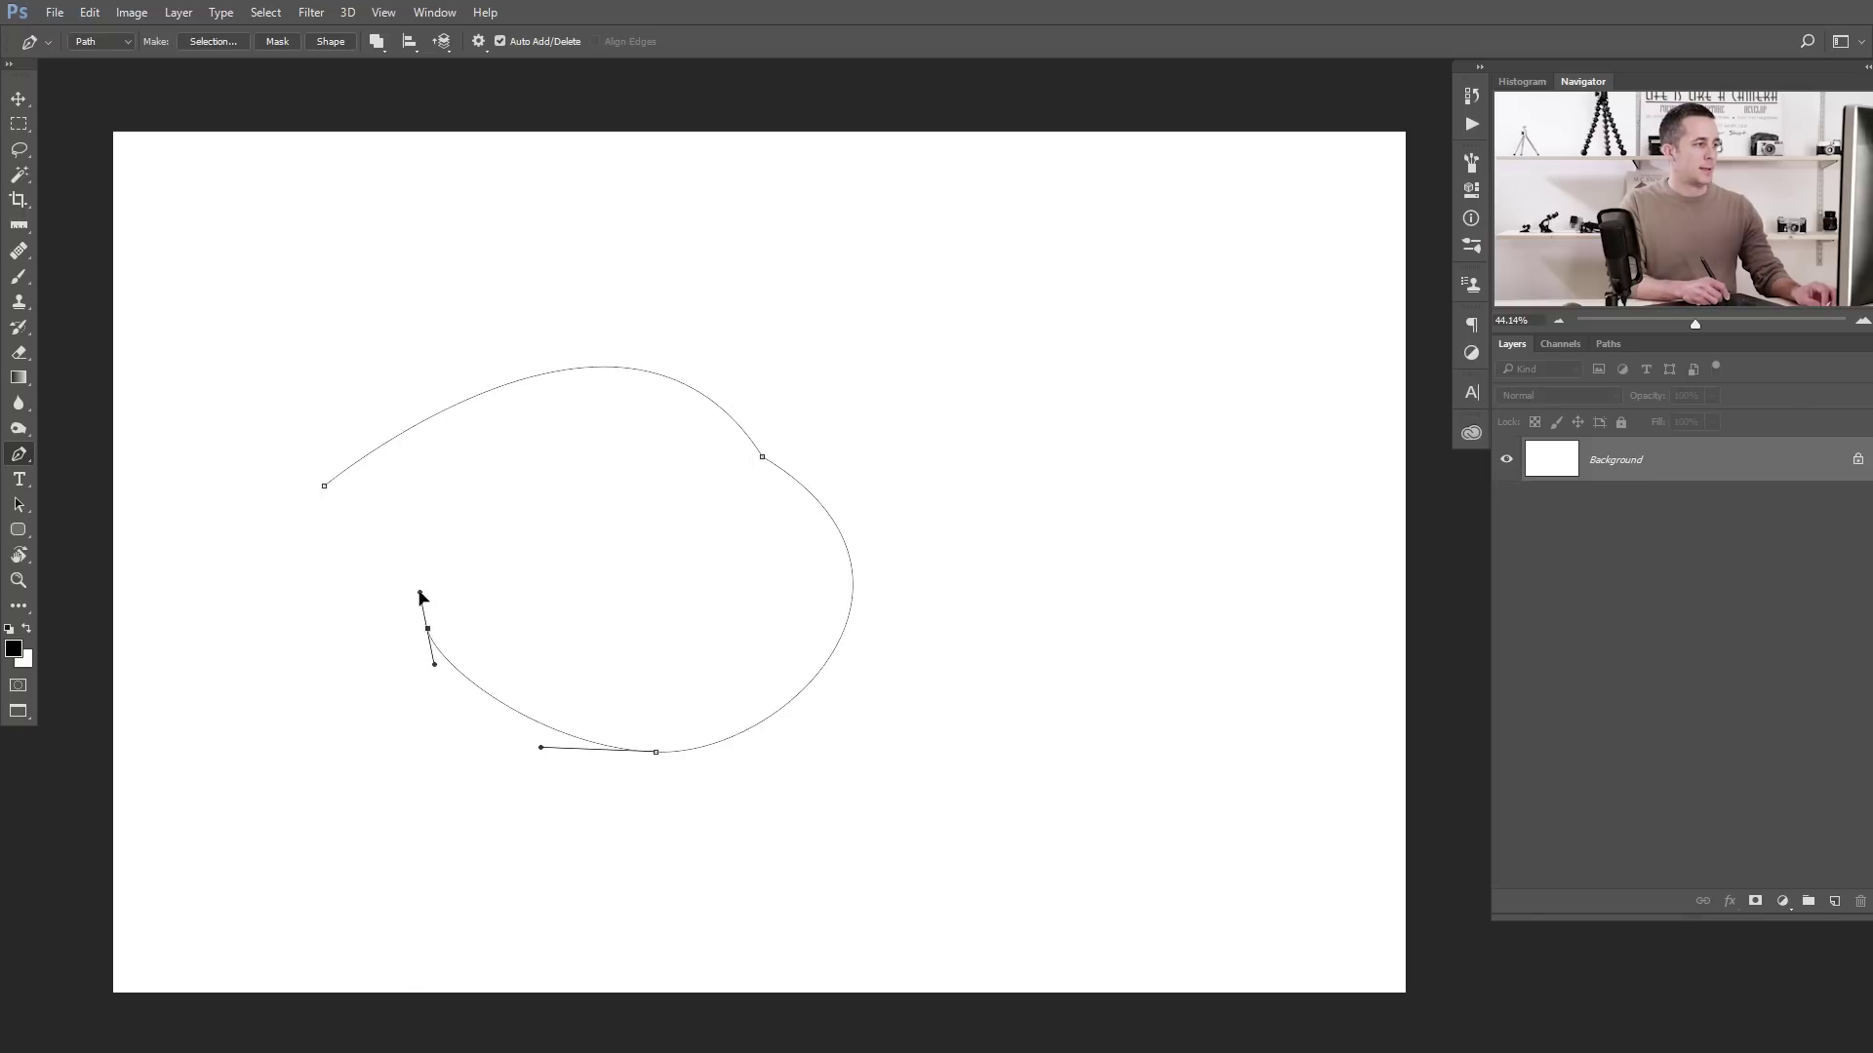
left_click_drag(579, 598, 608, 606)
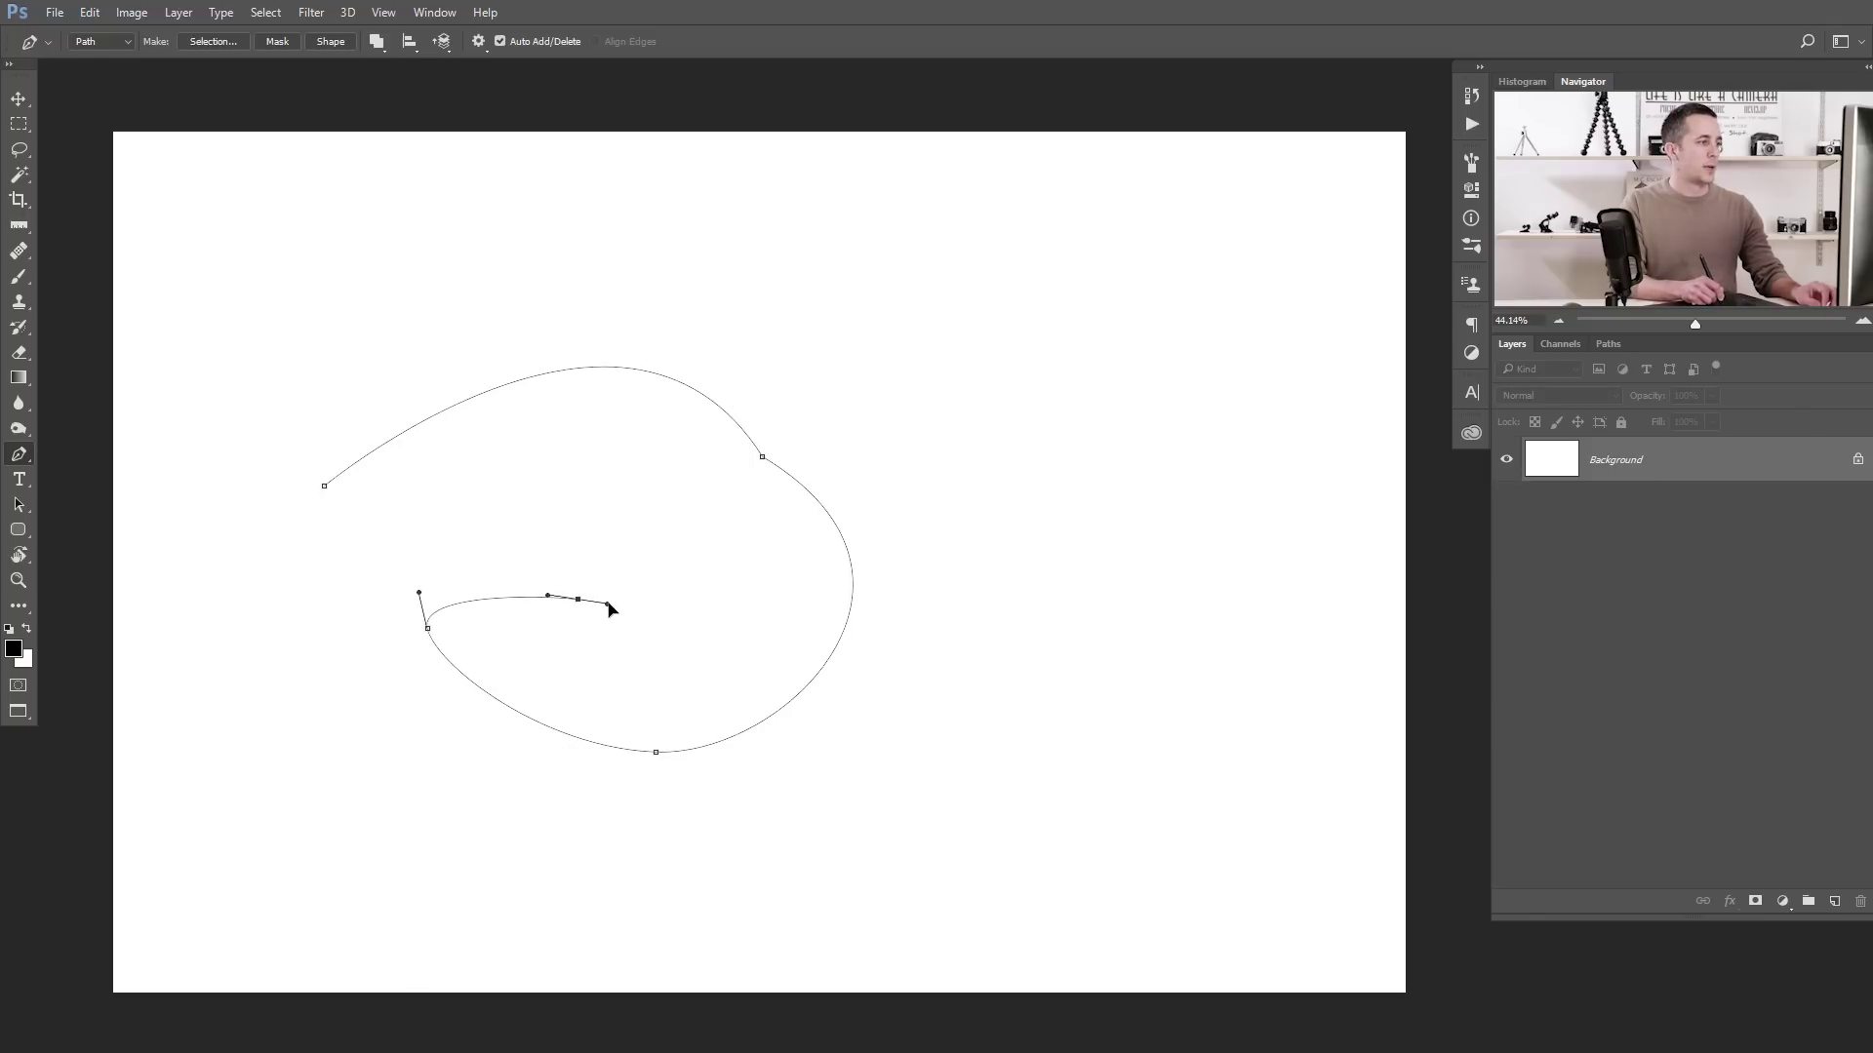
left_click_drag(600, 514, 611, 536)
left_click_drag(441, 507, 476, 491)
left_click_drag(354, 634, 354, 661)
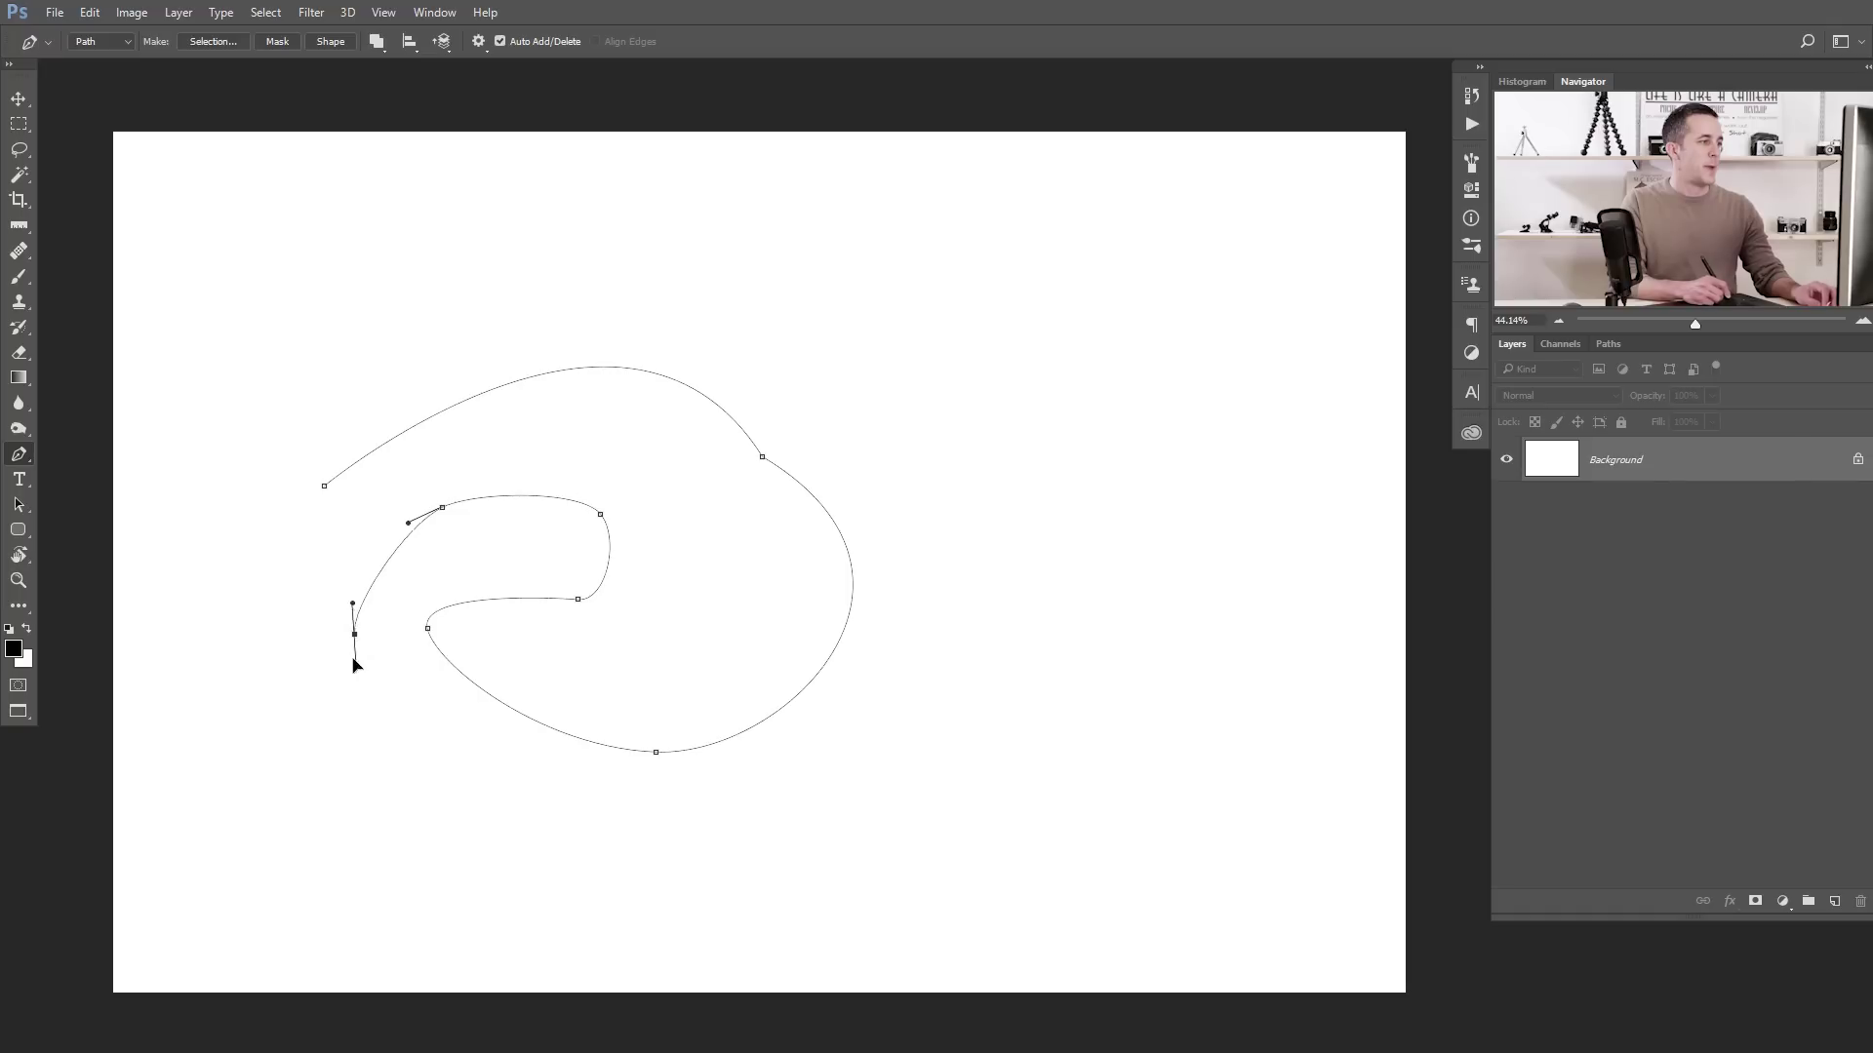
- Reshape the inner curl by angling its anchors' handles independently and converting its upper-right anchor to a corner point
left_click_drag(407, 525, 326, 510)
left_click_drag(478, 494, 480, 417)
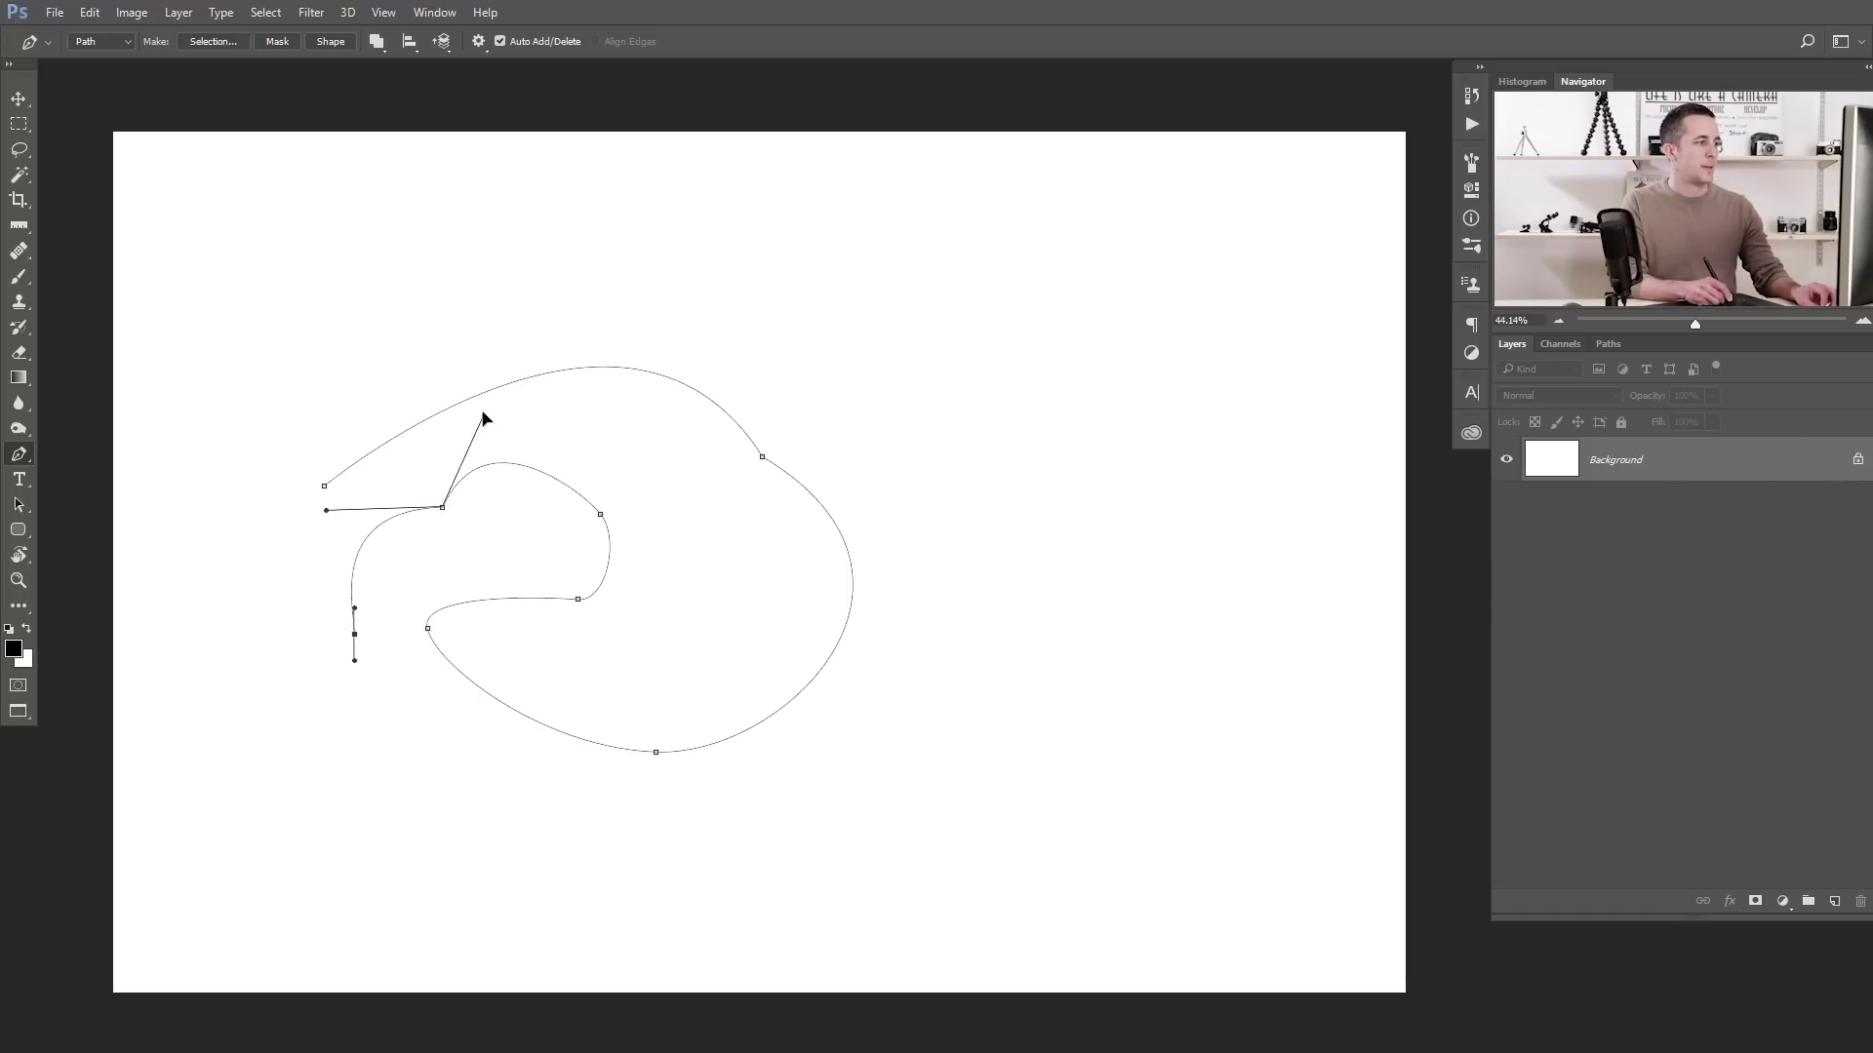
left_click(600, 514, "alt")
left_click_drag(607, 604, 692, 593)
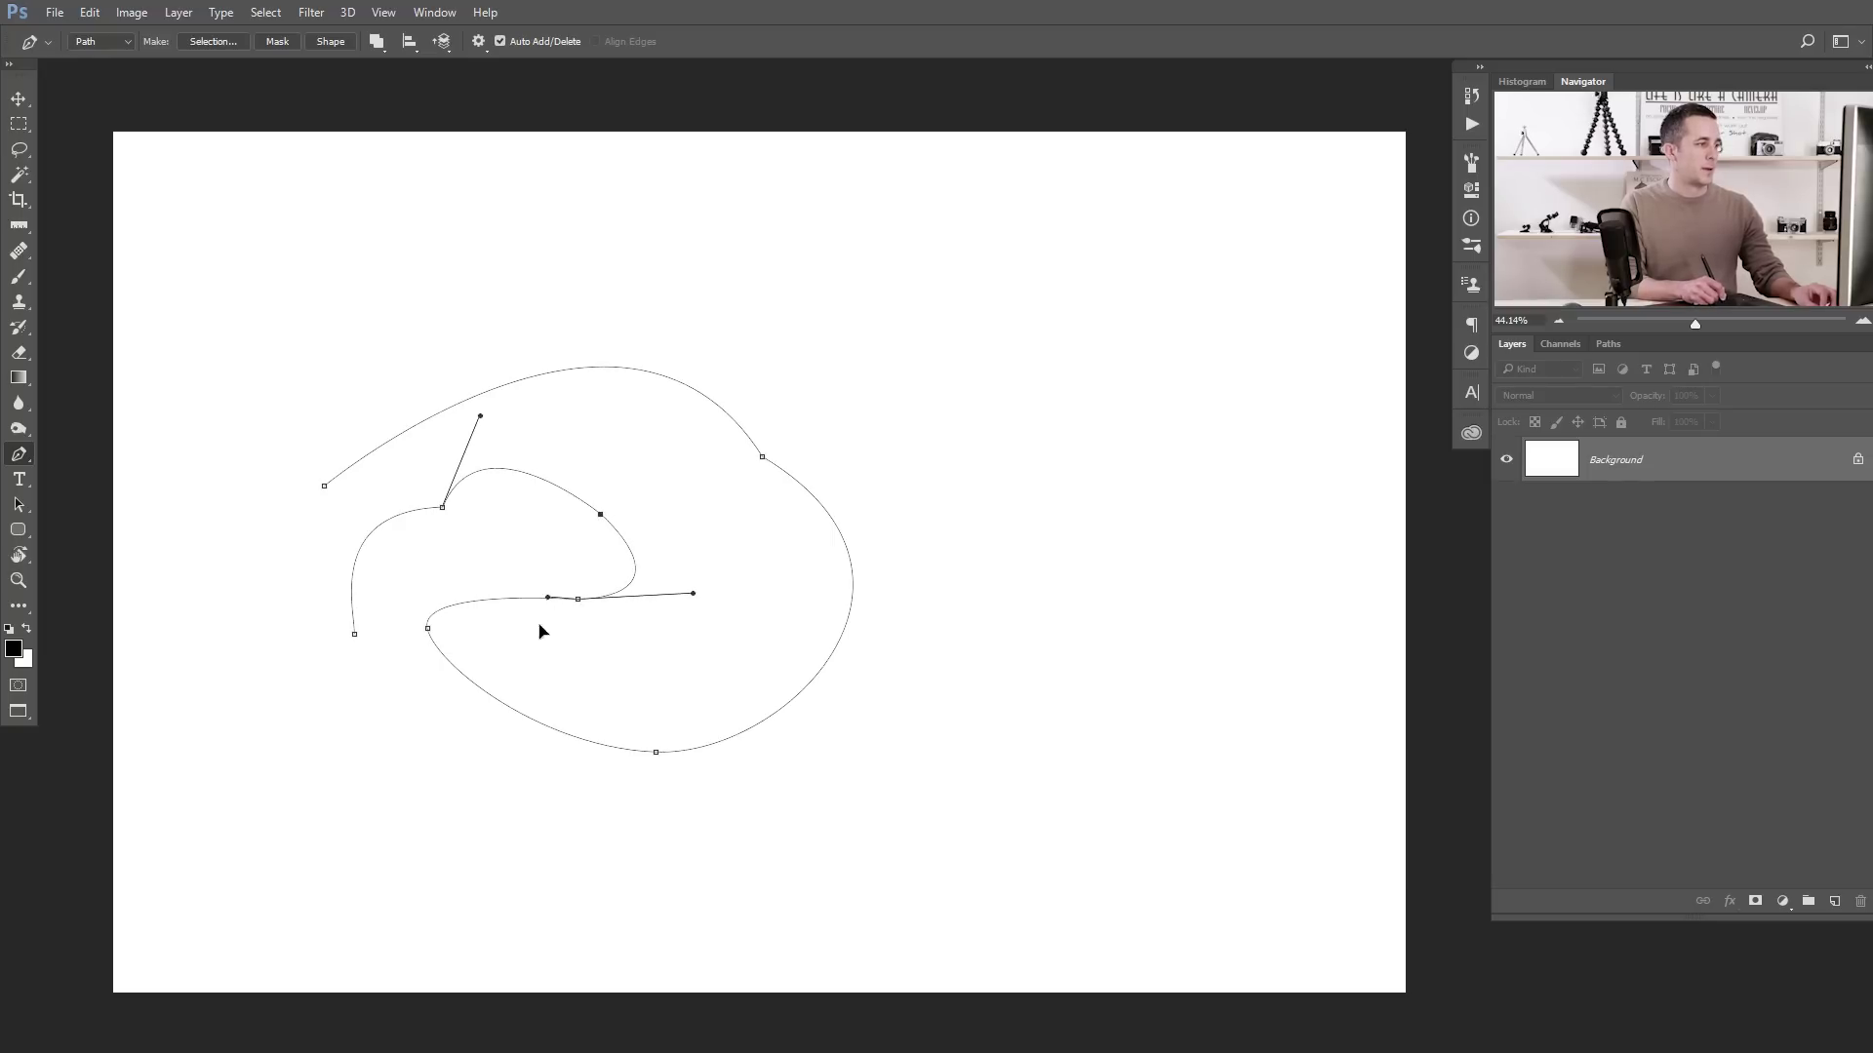
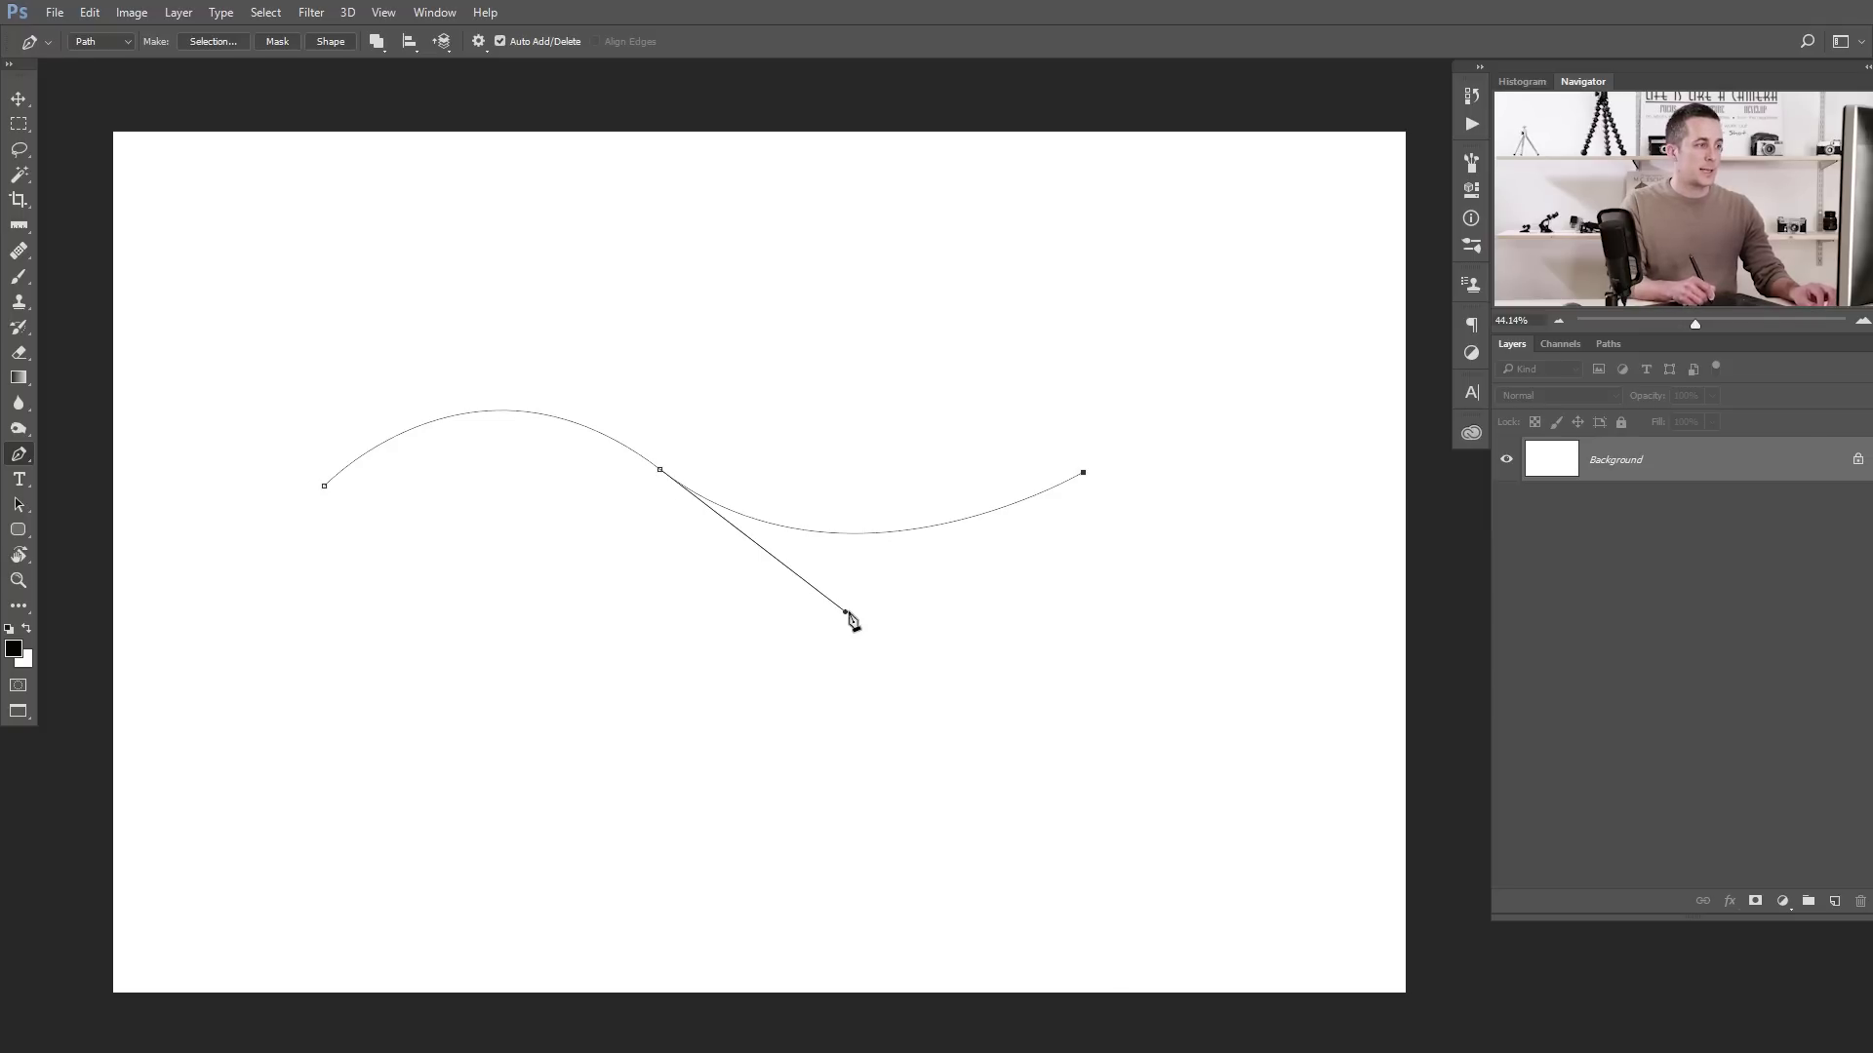
- Undo the segment after the arch, and try pulling the outgoing direction handle back to the arch's end anchor
key("ctrl+z")
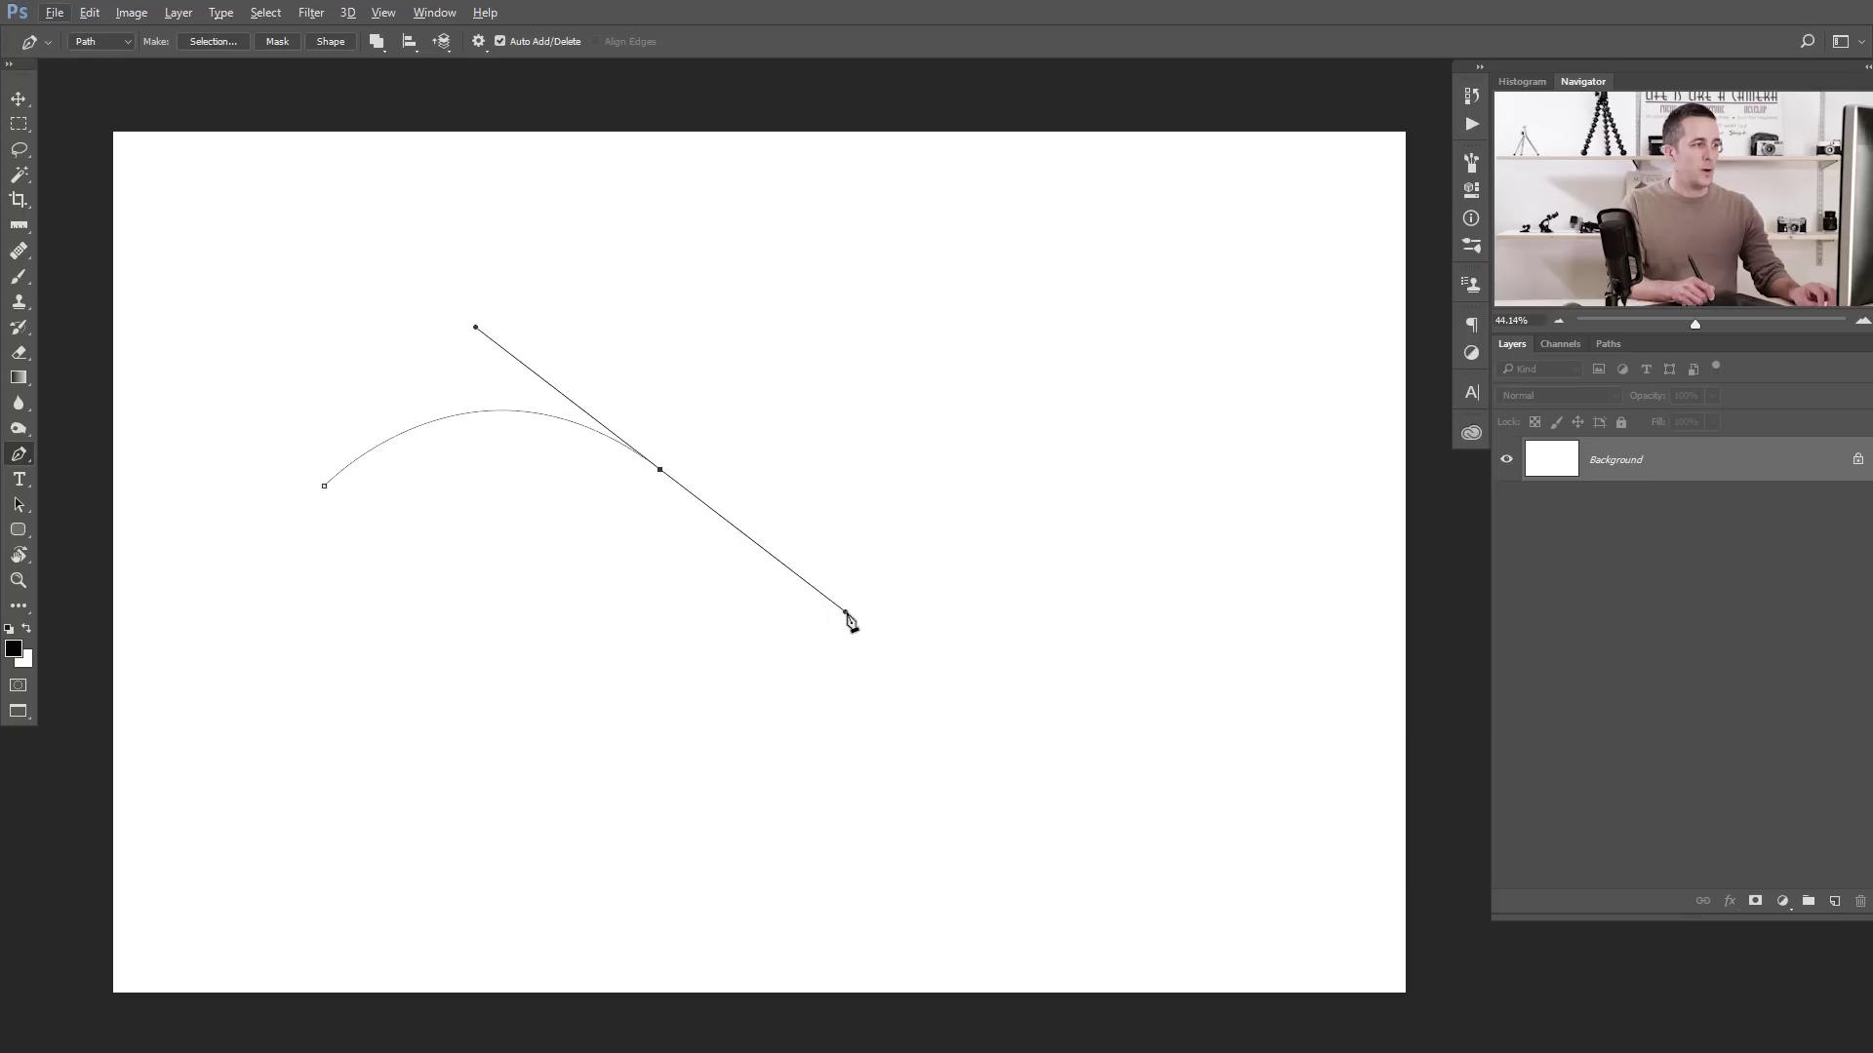
left_click_drag(845, 612, 673, 491)
key("ctrl+z")
left_click_drag(848, 611, 673, 480)
key("ctrl+z")
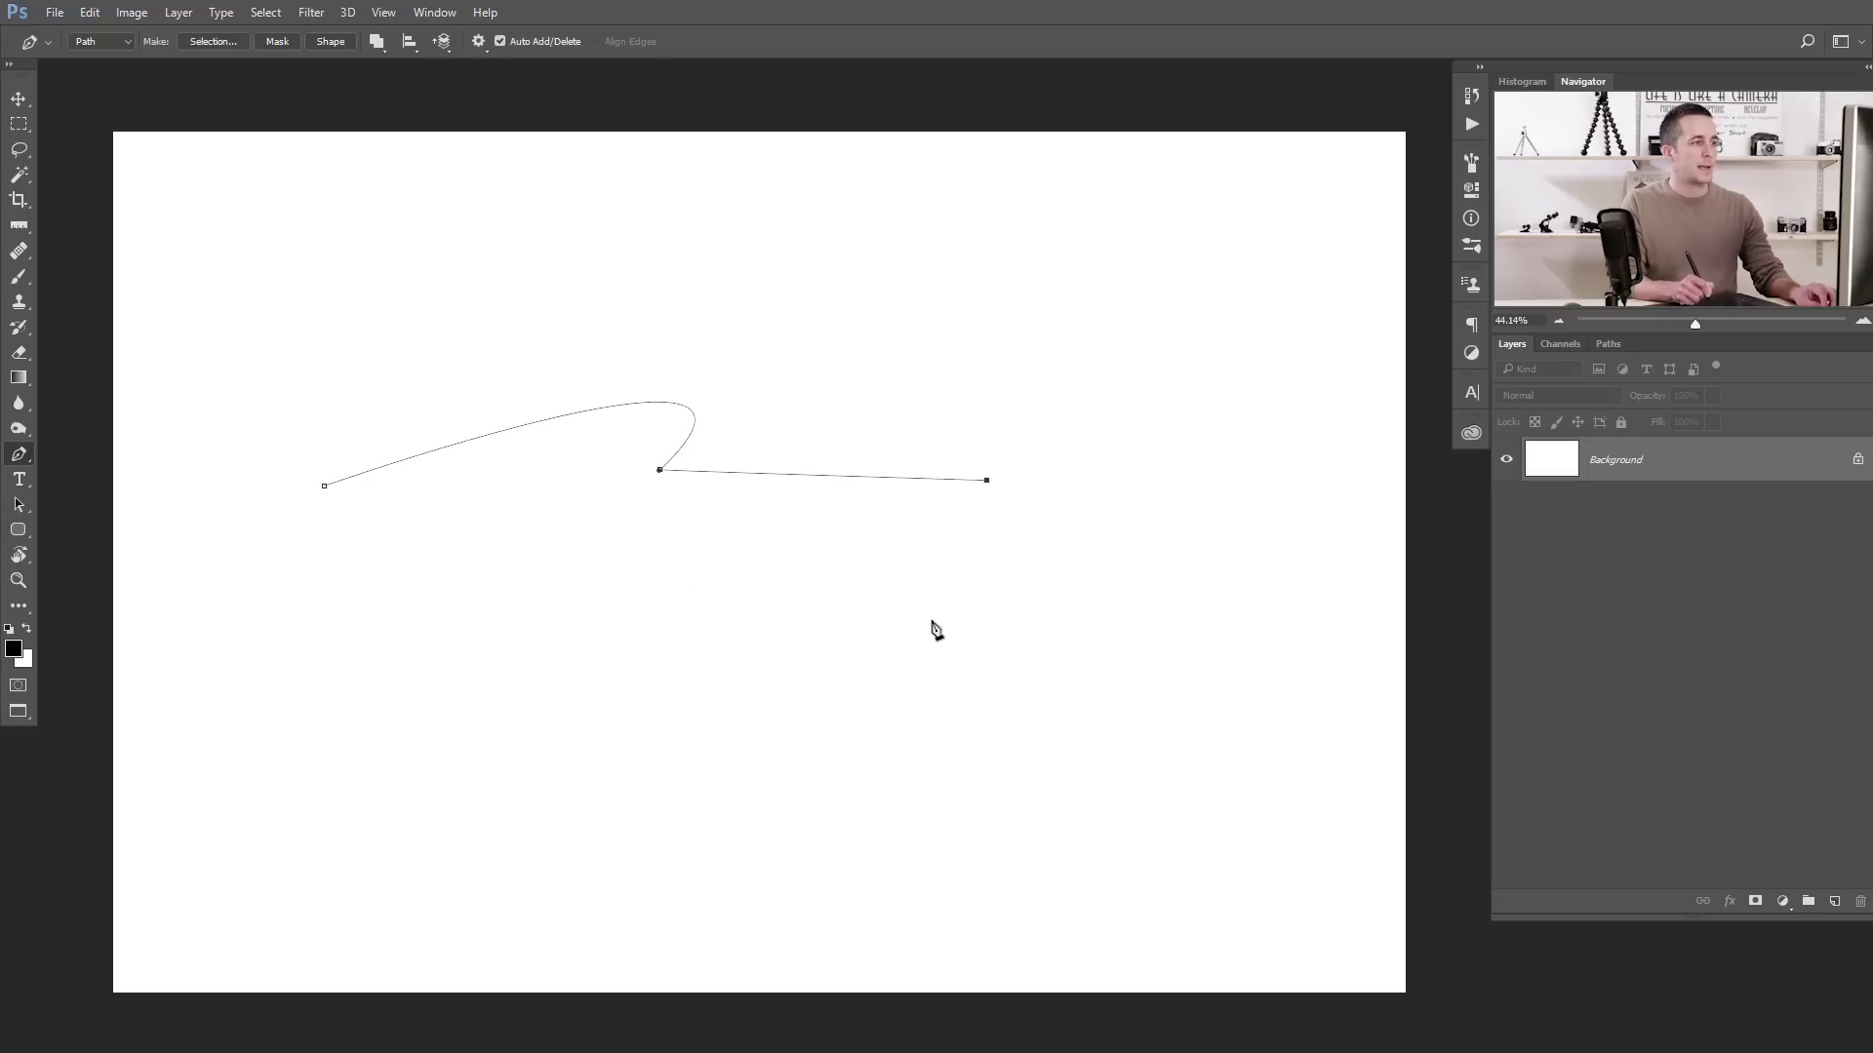
key("ctrl+z")
left_click_drag(760, 581, 530, 449)
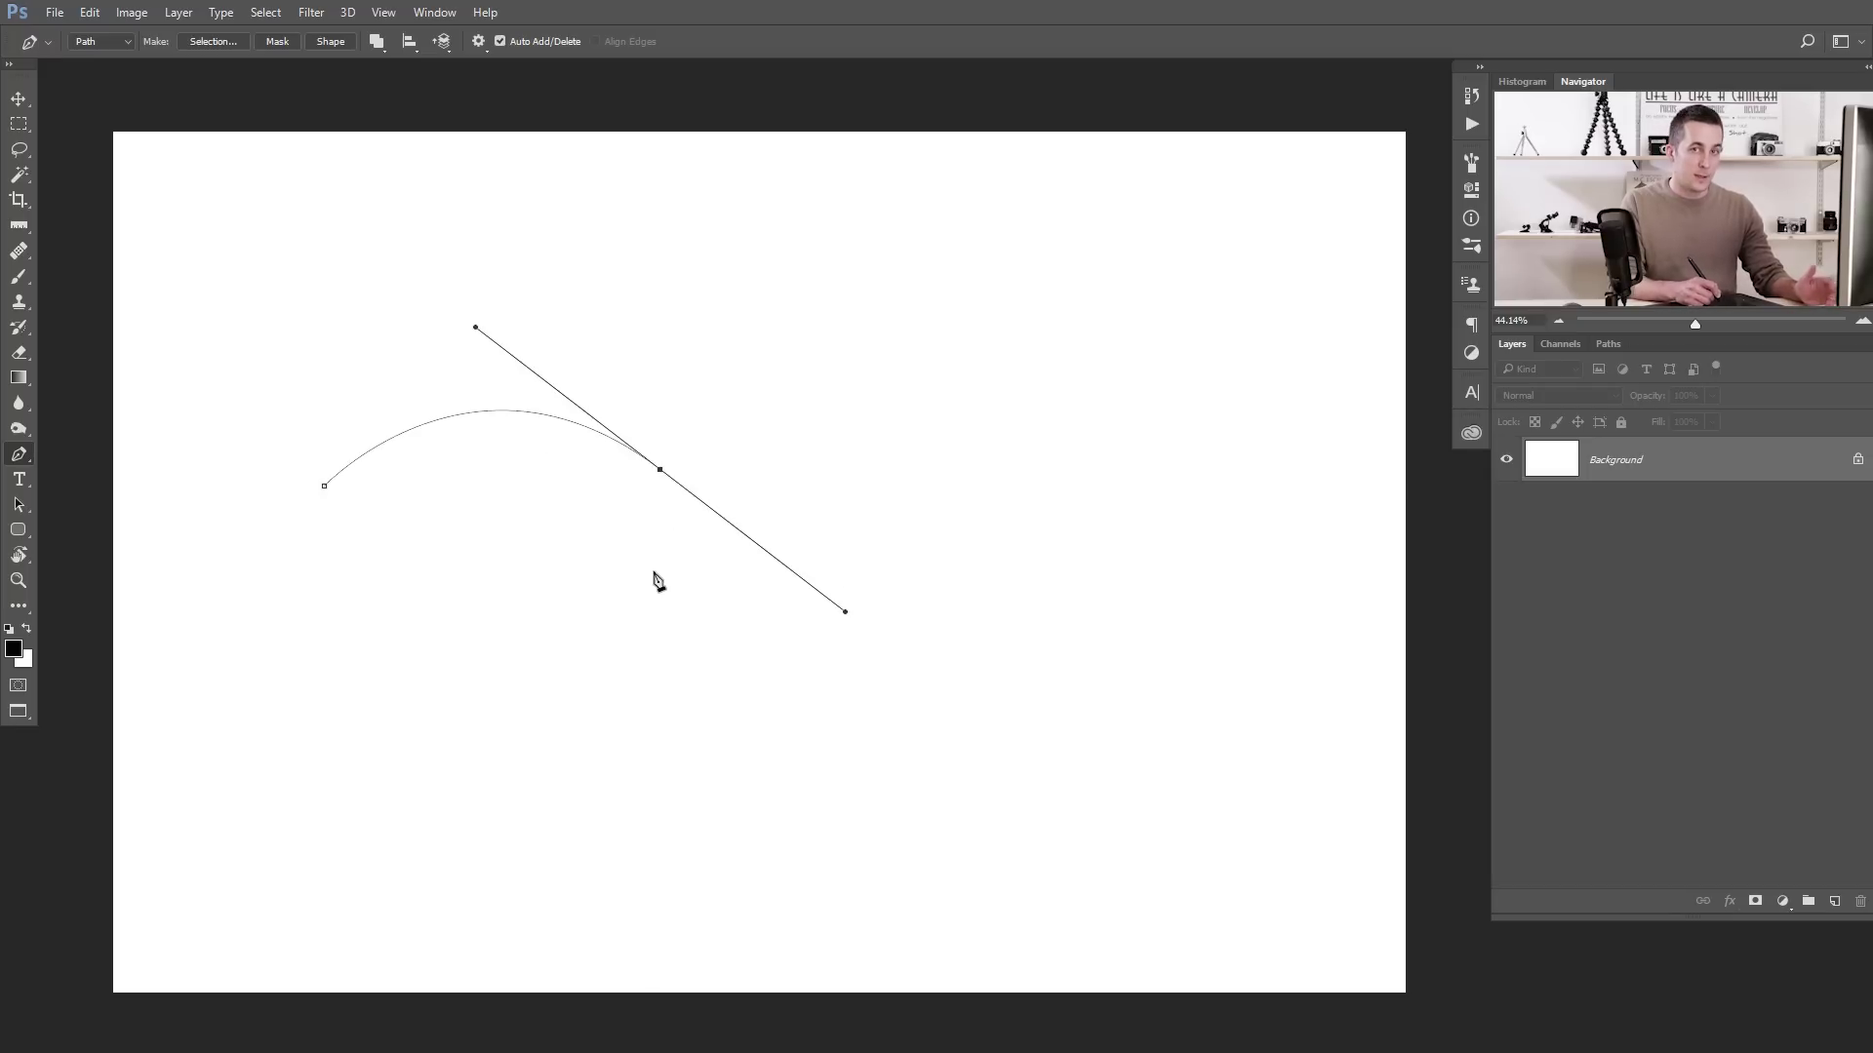
- Remove the outgoing direction handle from the arch's end anchor and continue the path with two straight segments
left_click(660, 471)
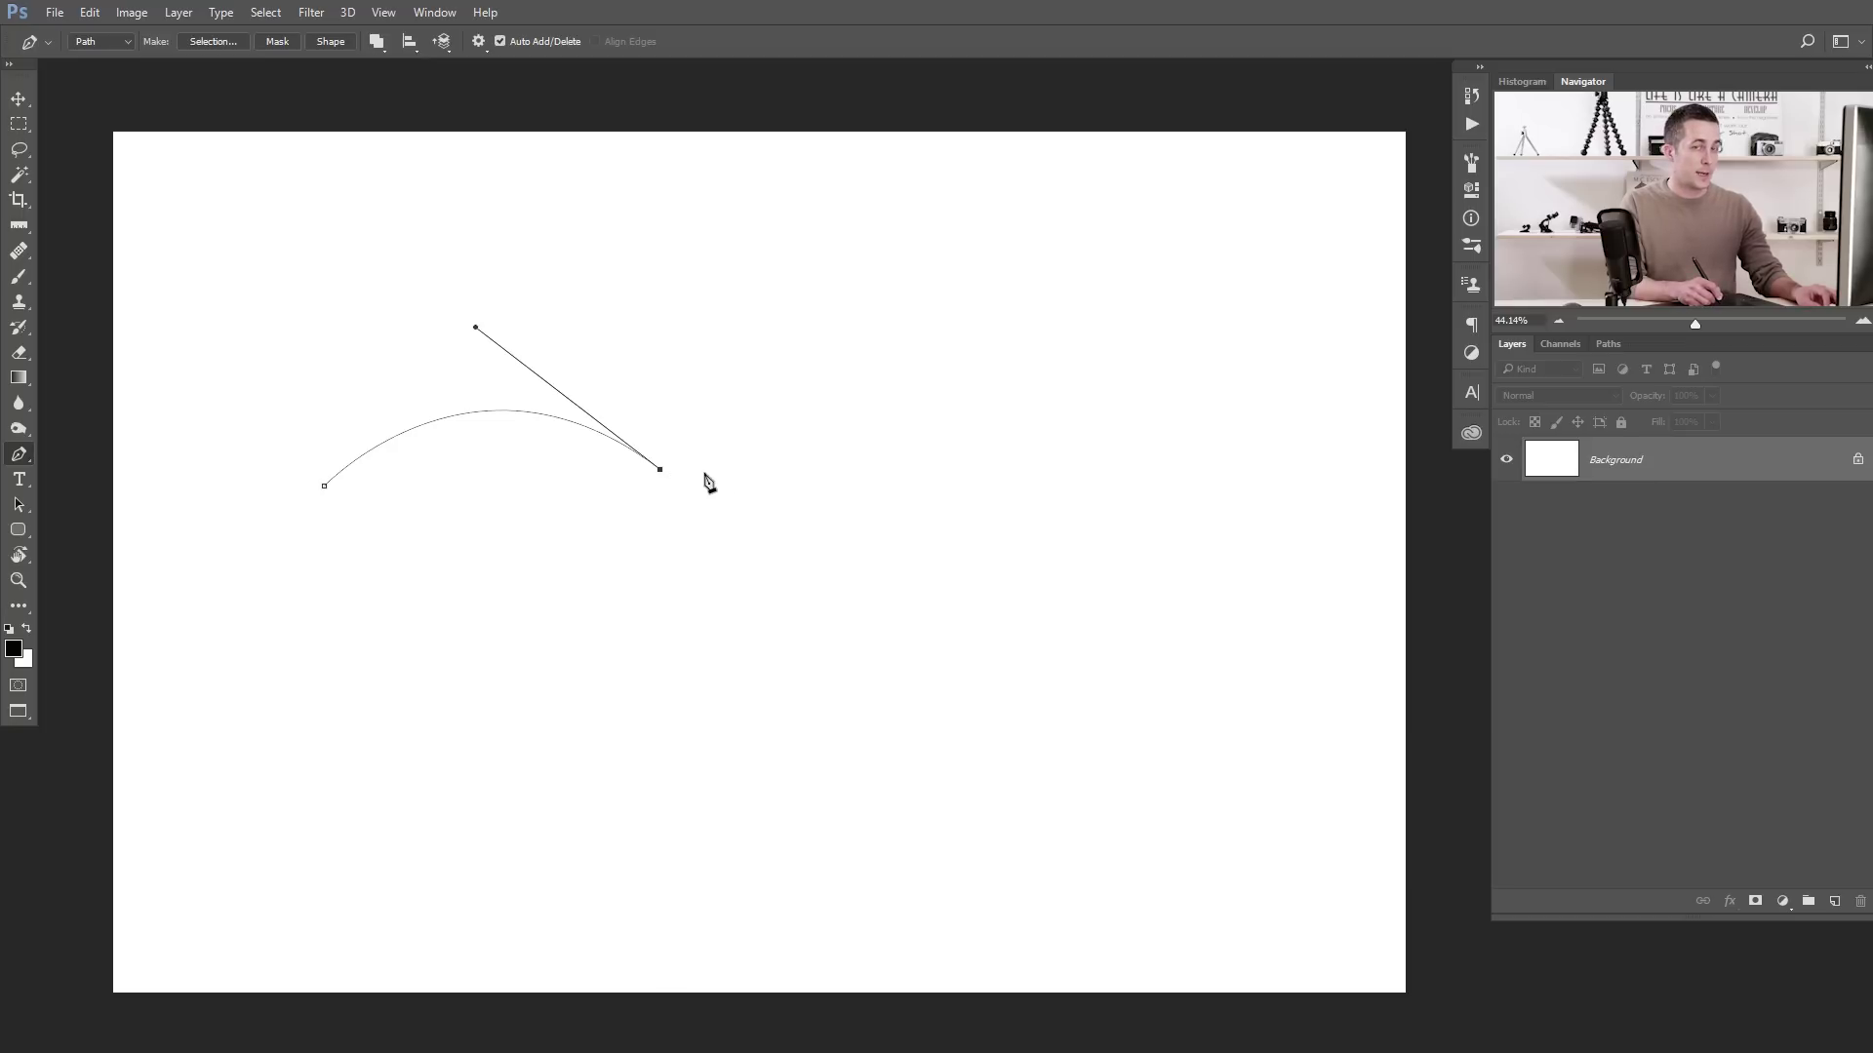
left_click(969, 480)
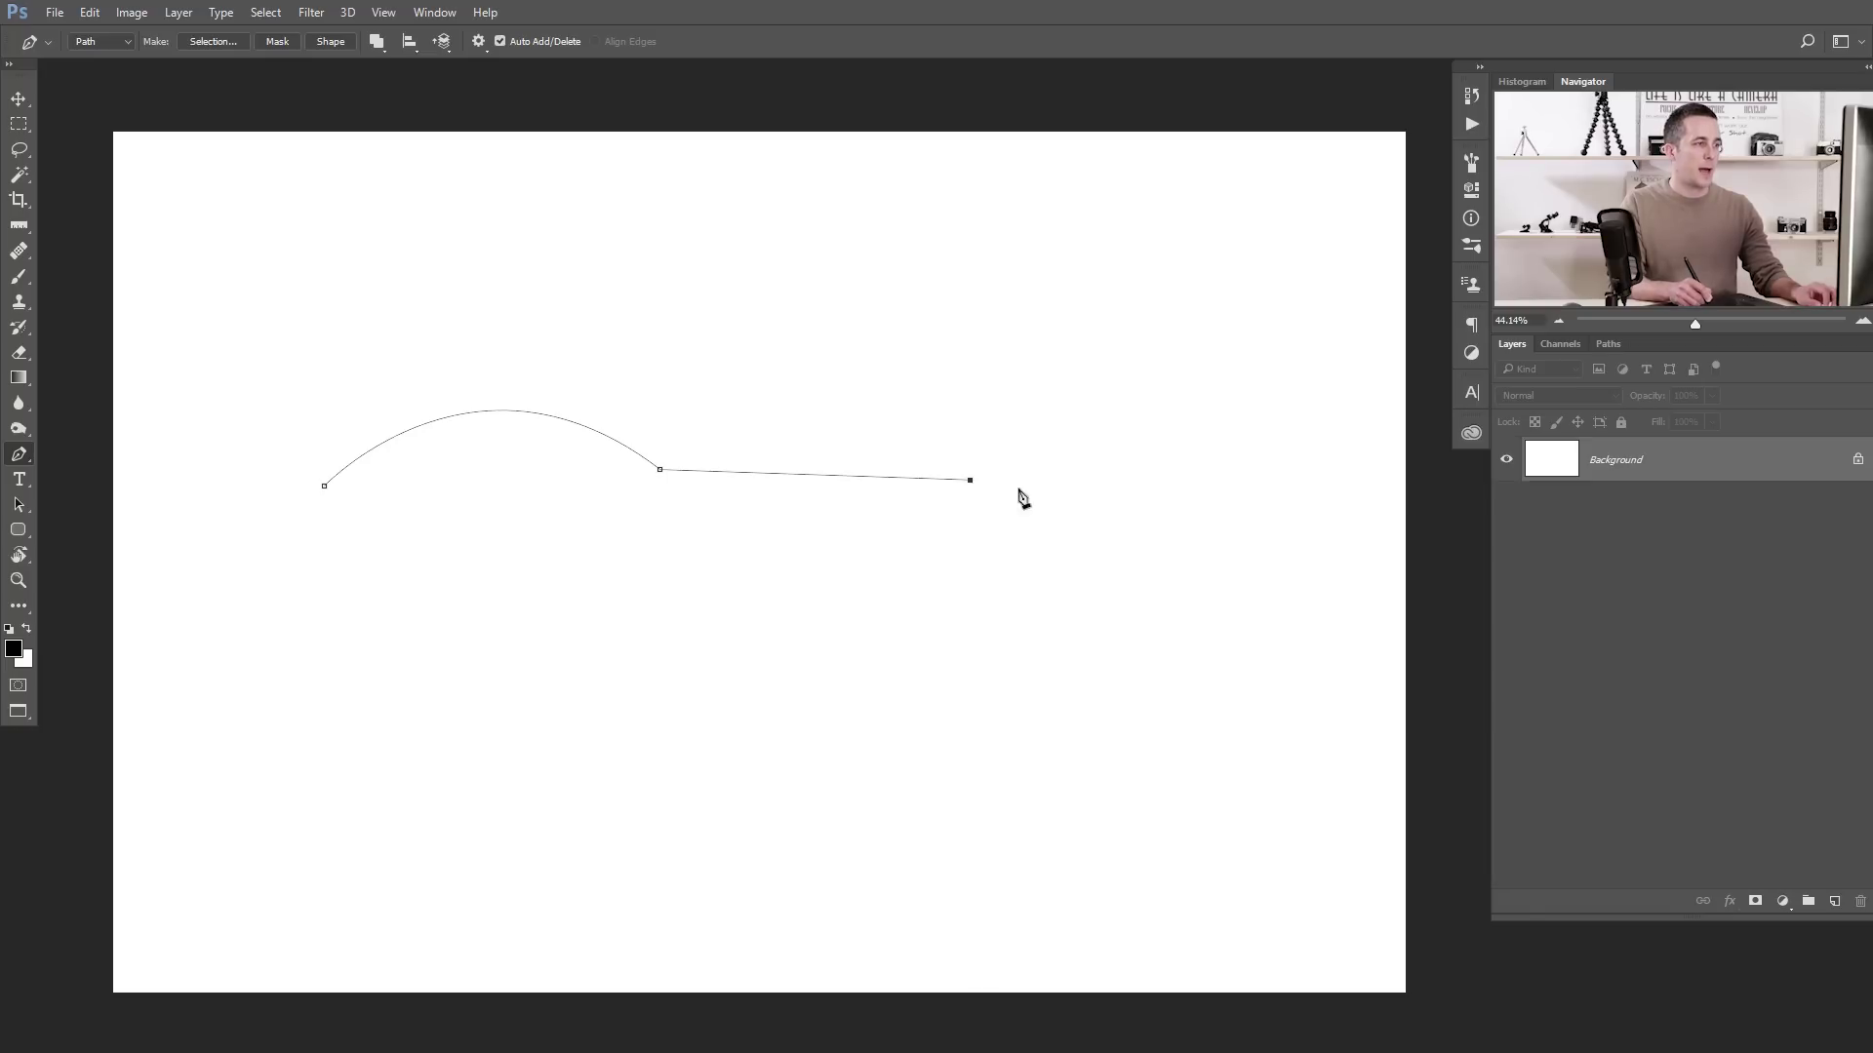
left_click(922, 669)
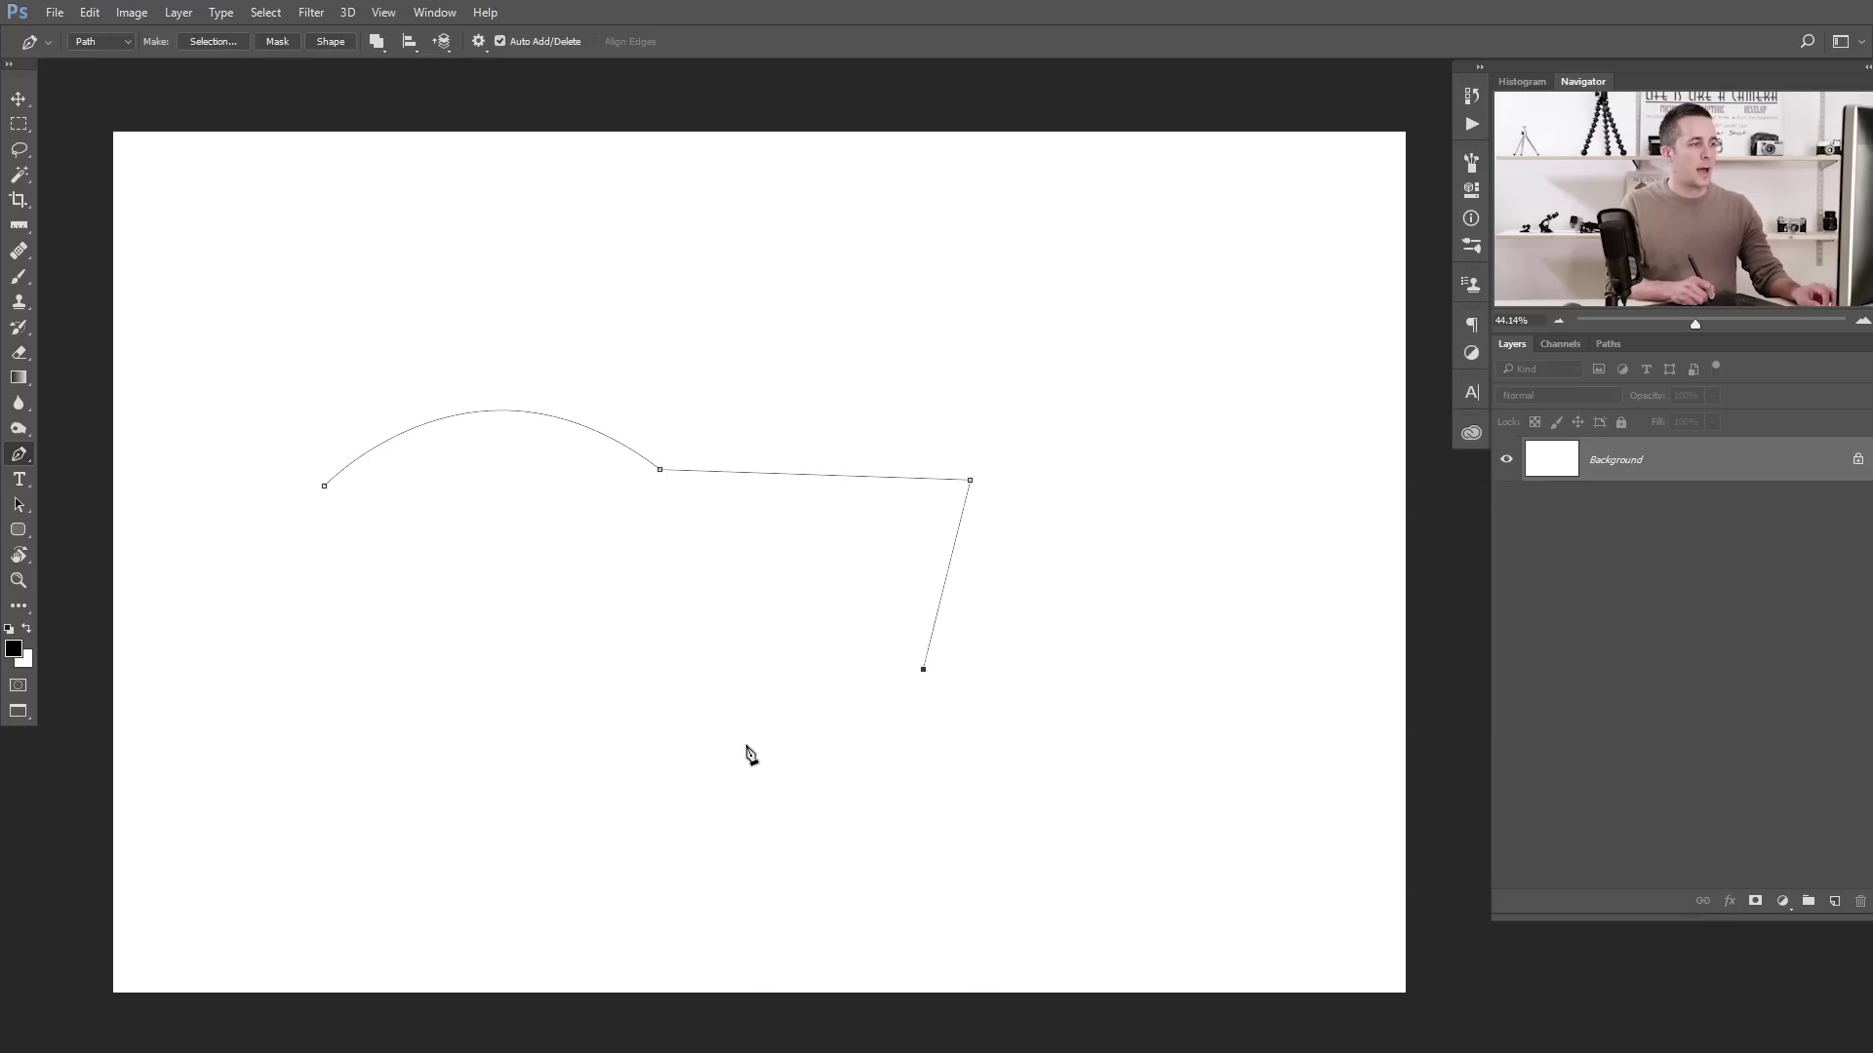
- Extend the path with two smooth anchors toward the canvas's lower left, and add four plain anchors leading around to the upper right
left_click_drag(719, 746, 553, 722)
left_click_drag(492, 795, 472, 859)
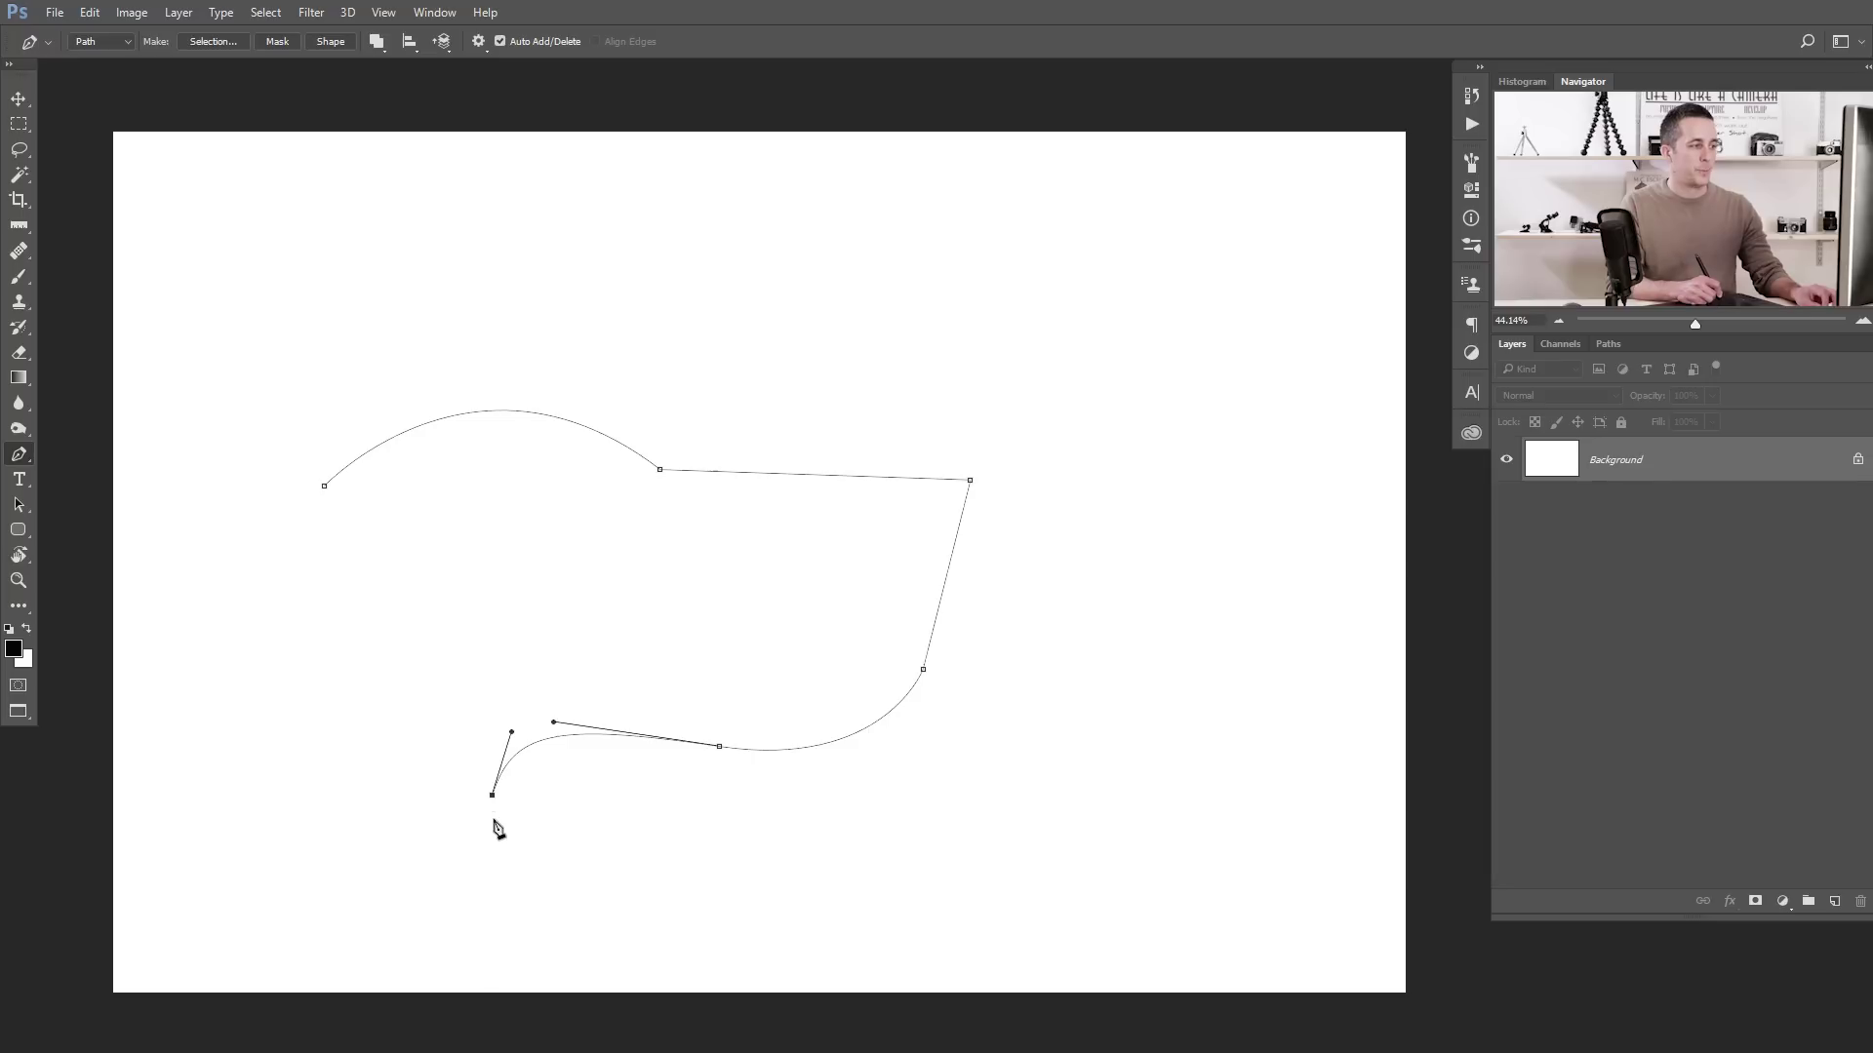
left_click(684, 841)
left_click(1075, 789)
left_click(1156, 495)
left_click(1094, 322)
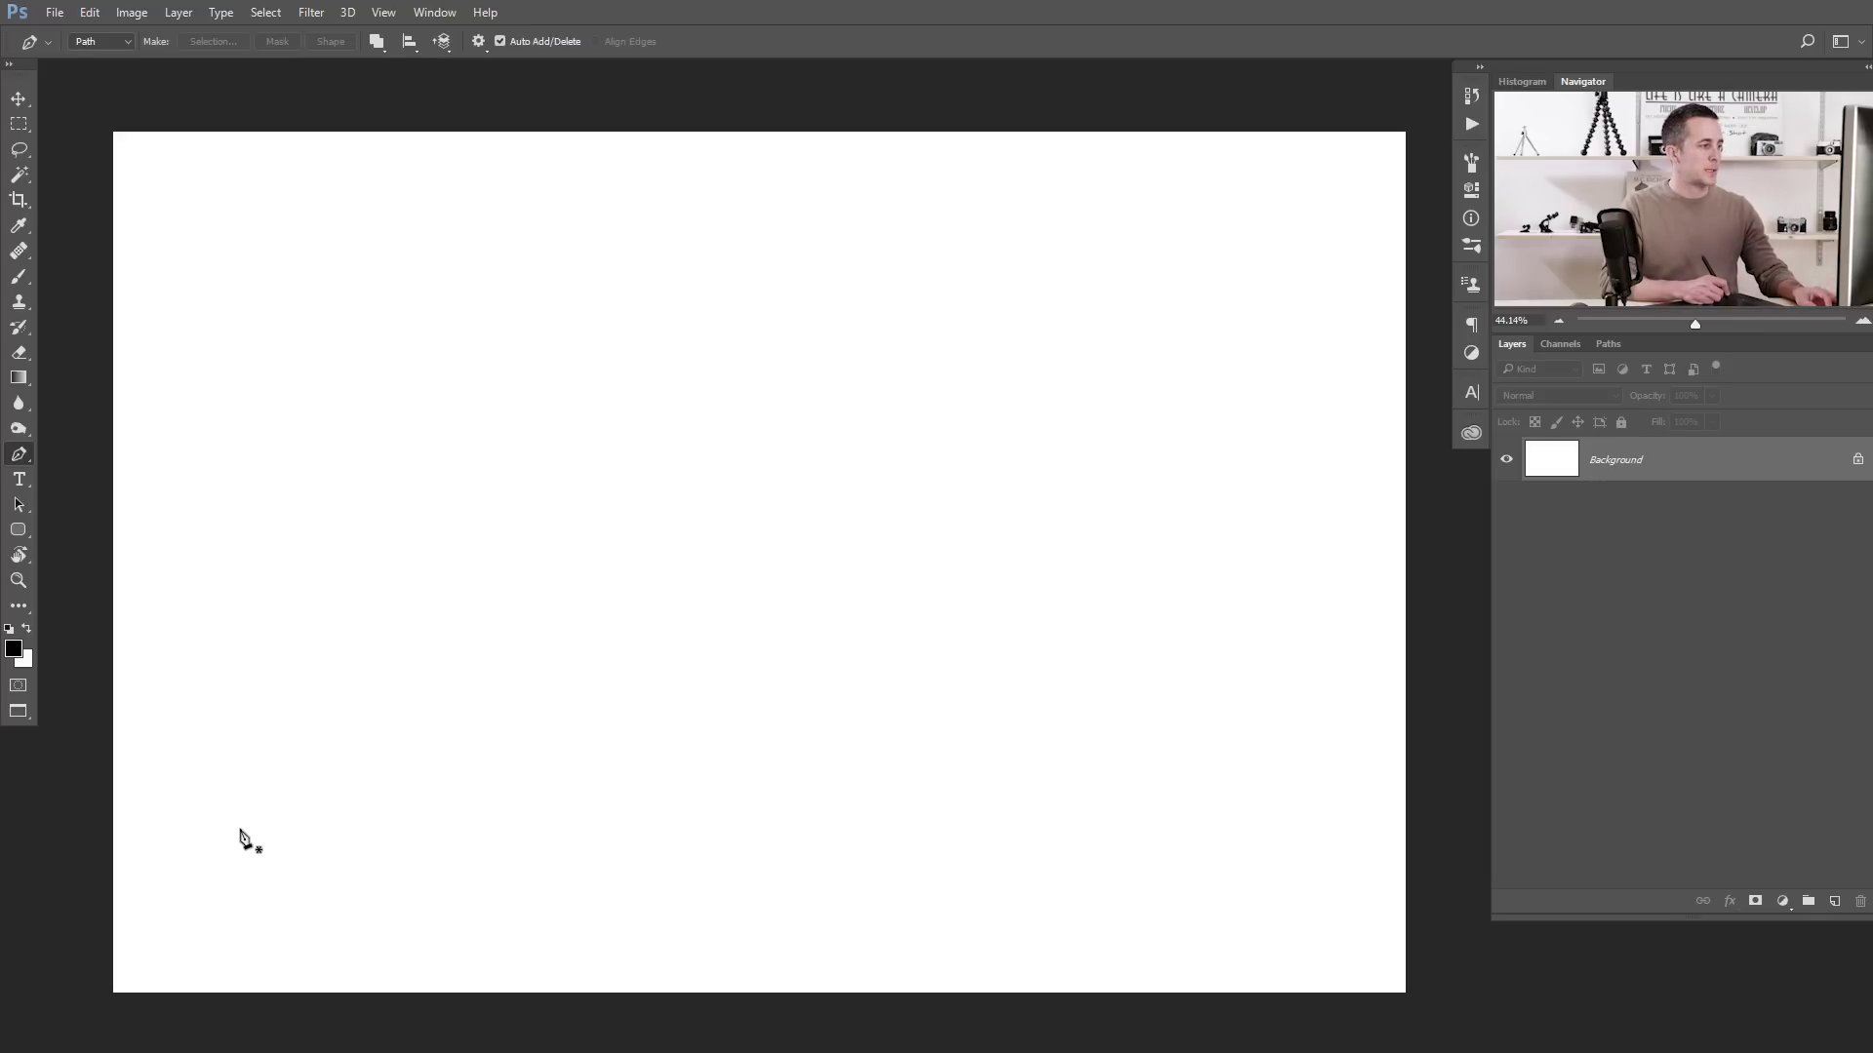
- Draw a new open curved path with three anchors rising from the canvas's lower left to its upper right
left_click(235, 839)
left_click_drag(563, 593, 838, 549)
left_click_drag(1191, 292, 1320, 102)
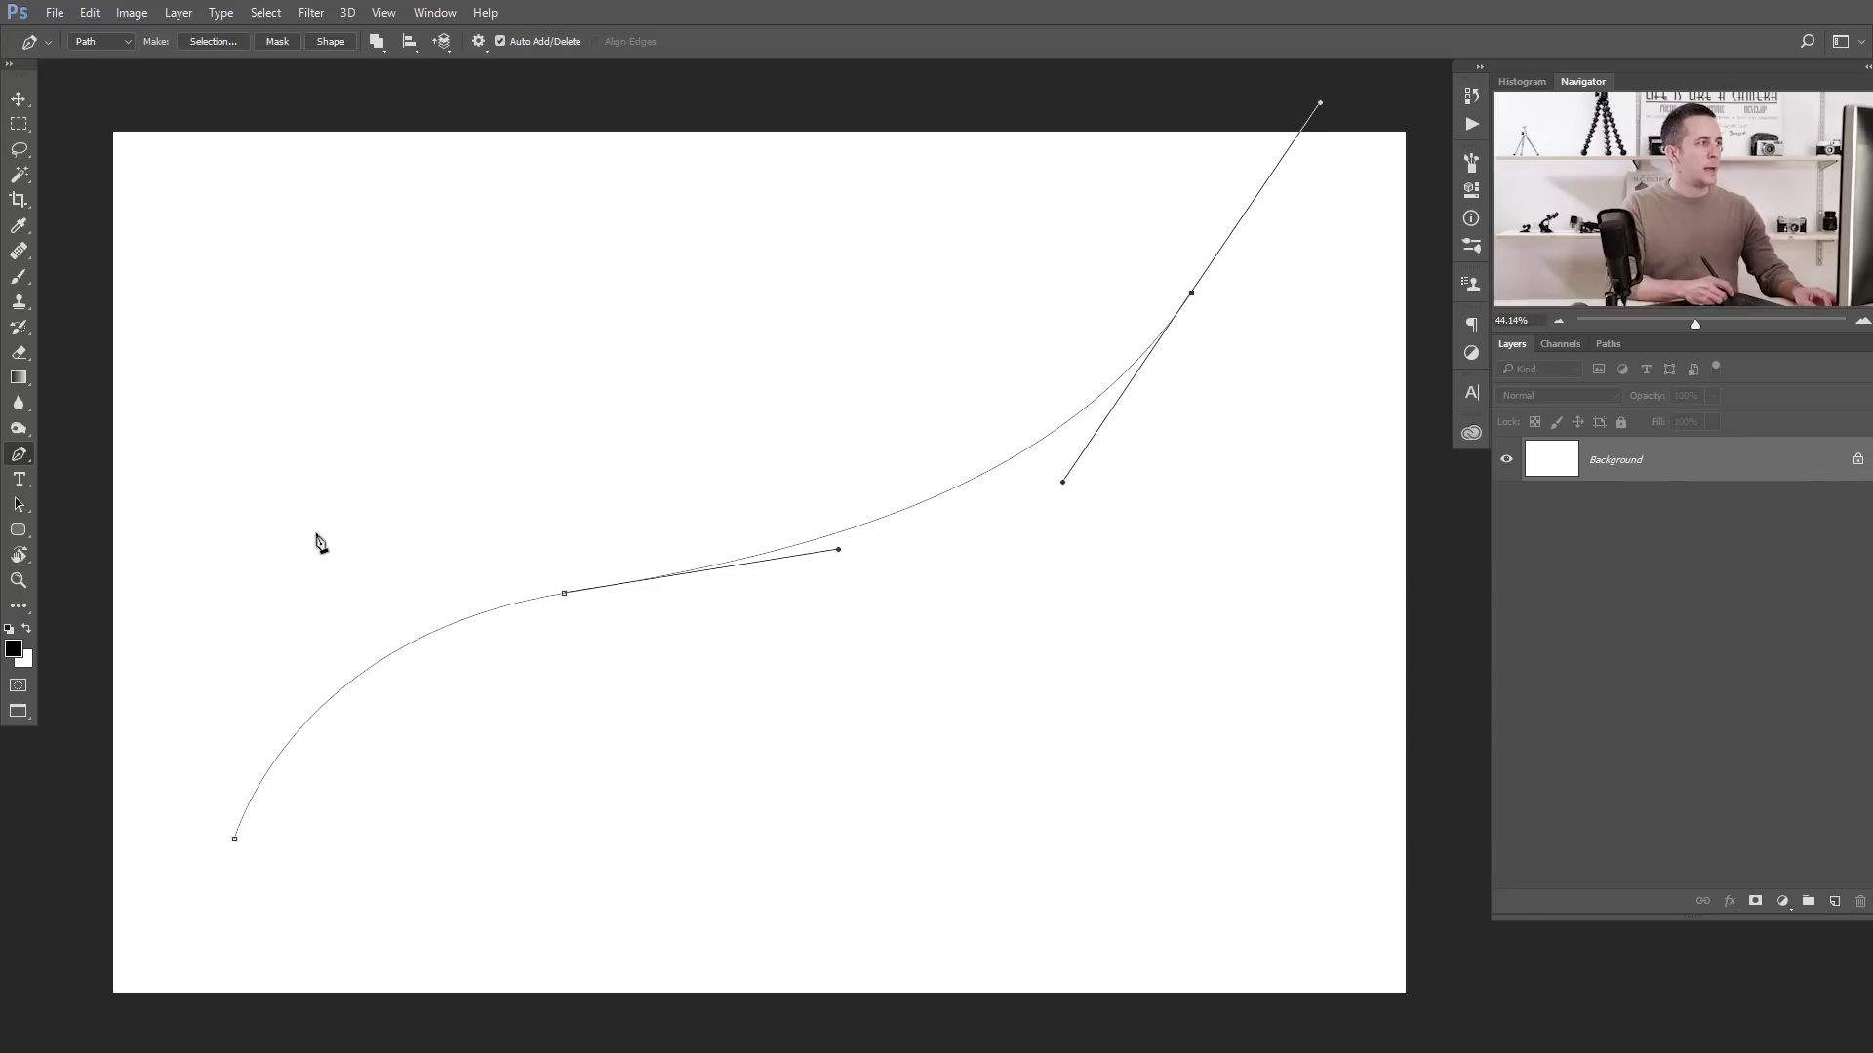
- Switch to the Brush tool with pure red (#ff0000) as foreground colour and add a new empty layer for the stroke
left_click(20, 282)
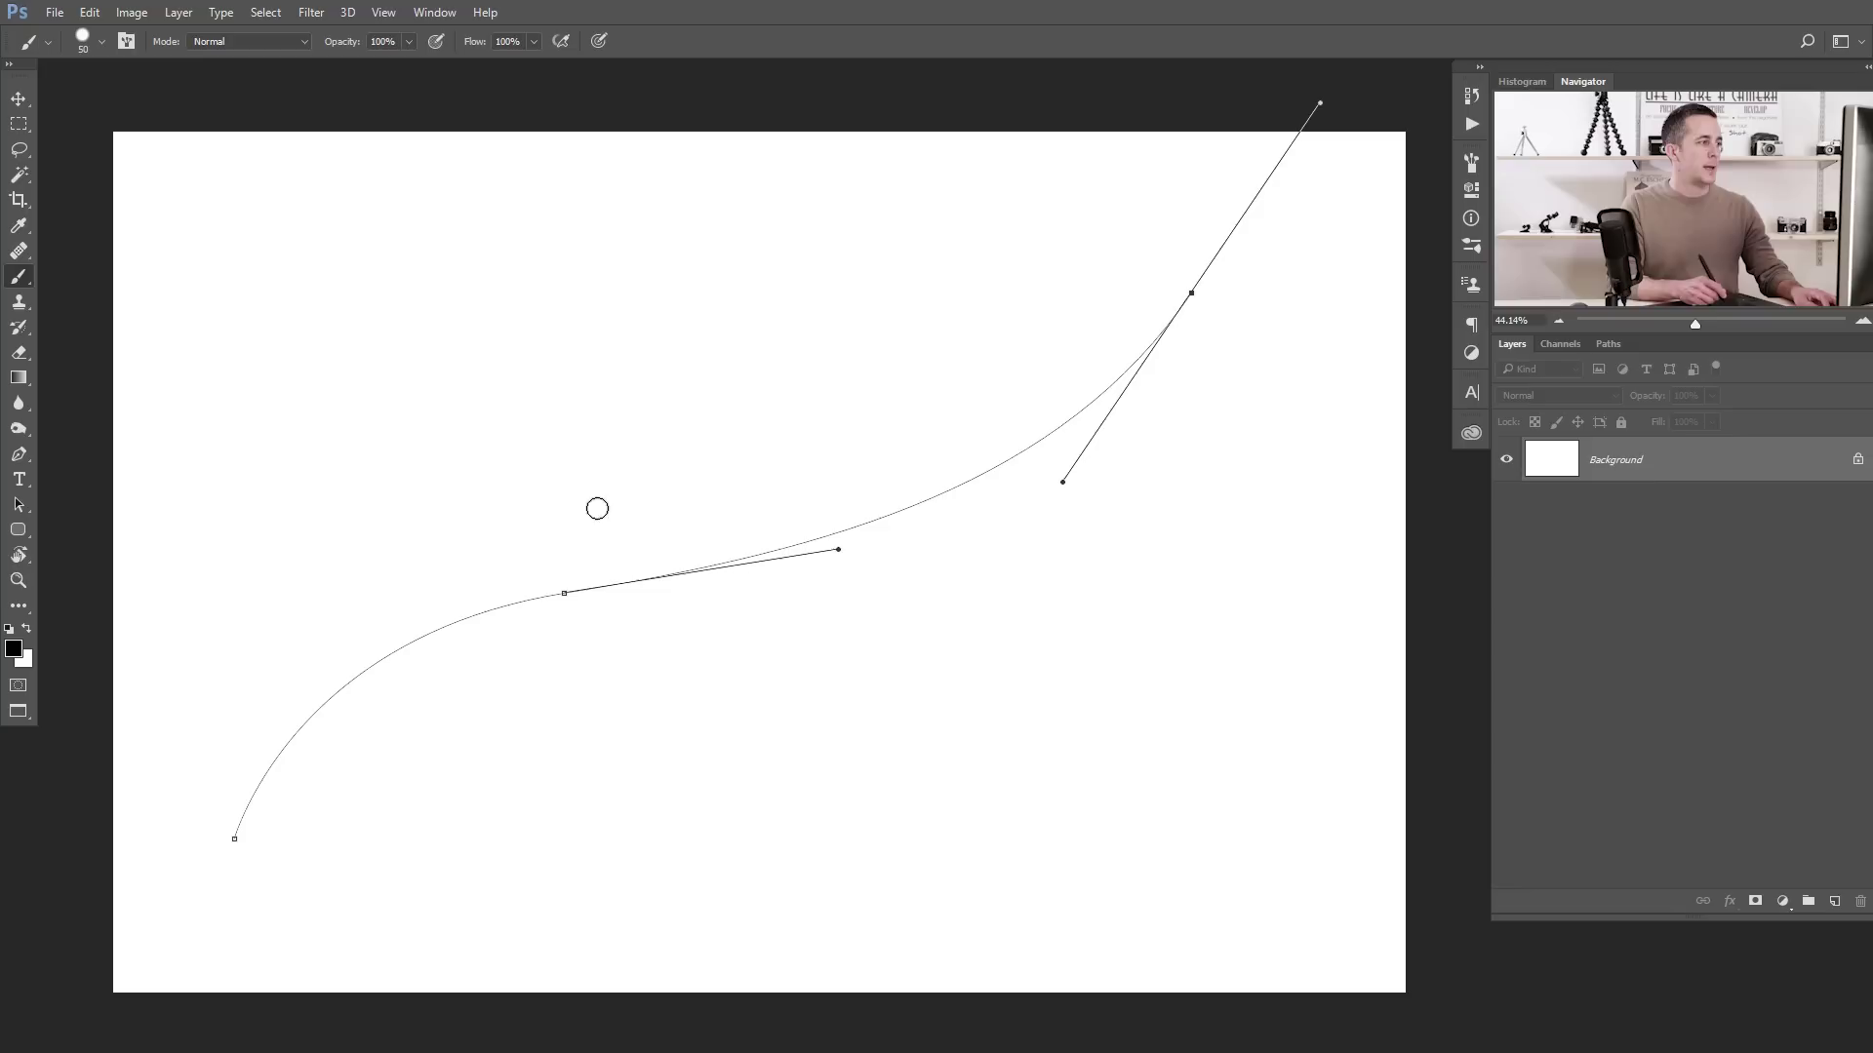
left_click(14, 649)
left_click(1399, 604)
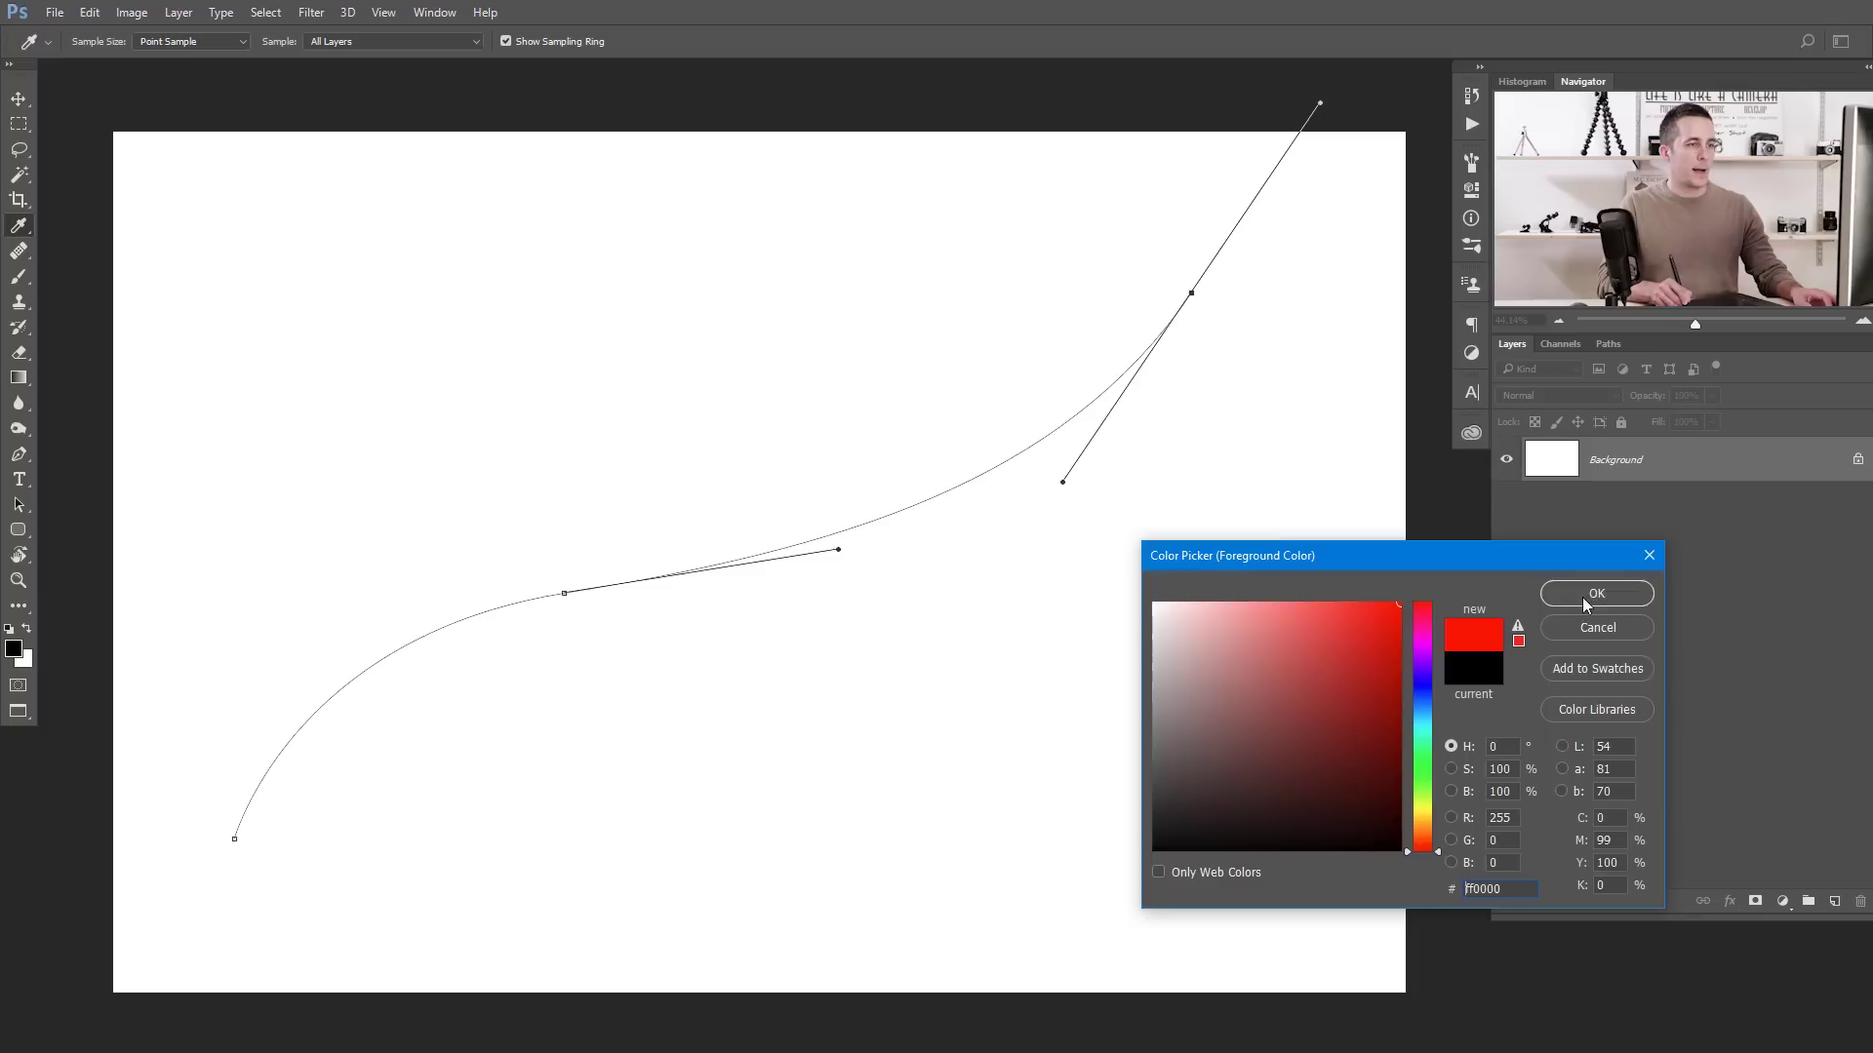
left_click(1597, 593)
left_click(1834, 899)
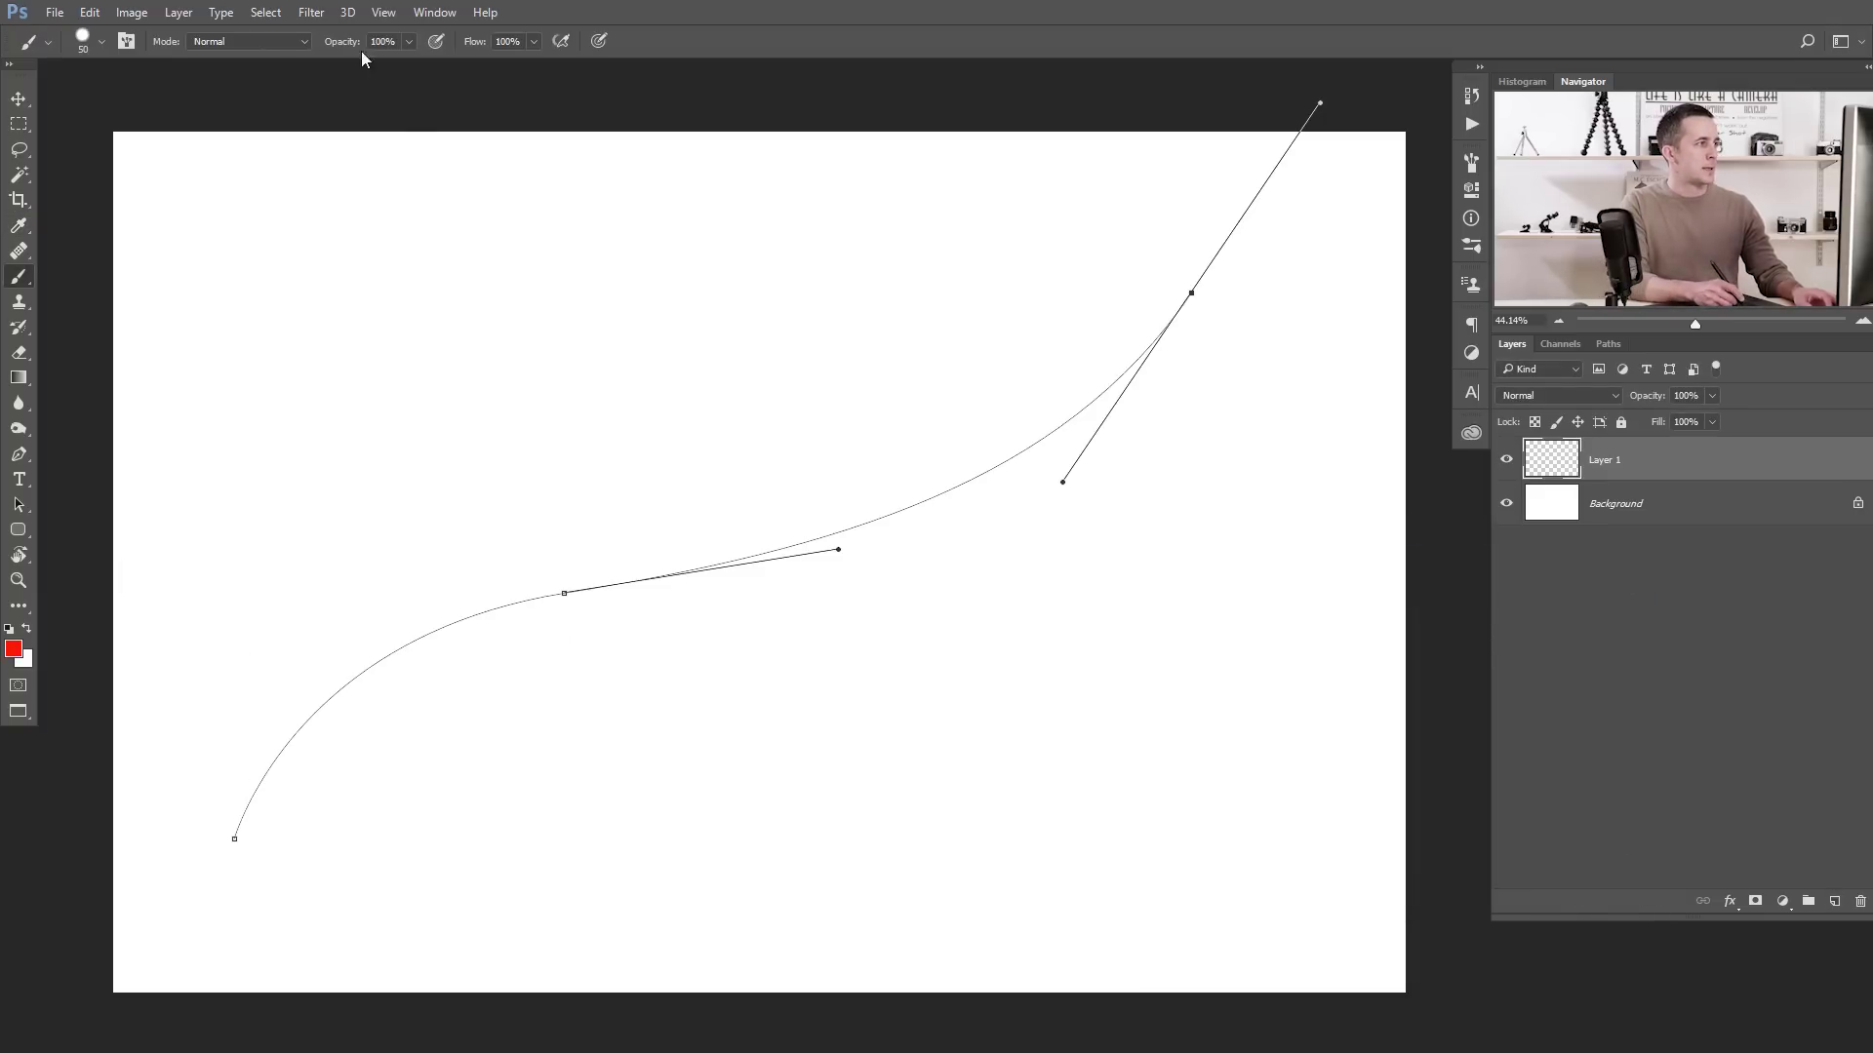
- Try tracing the path freehand with the hard 50 px brush, undoing each red stroke
right_click(651, 492)
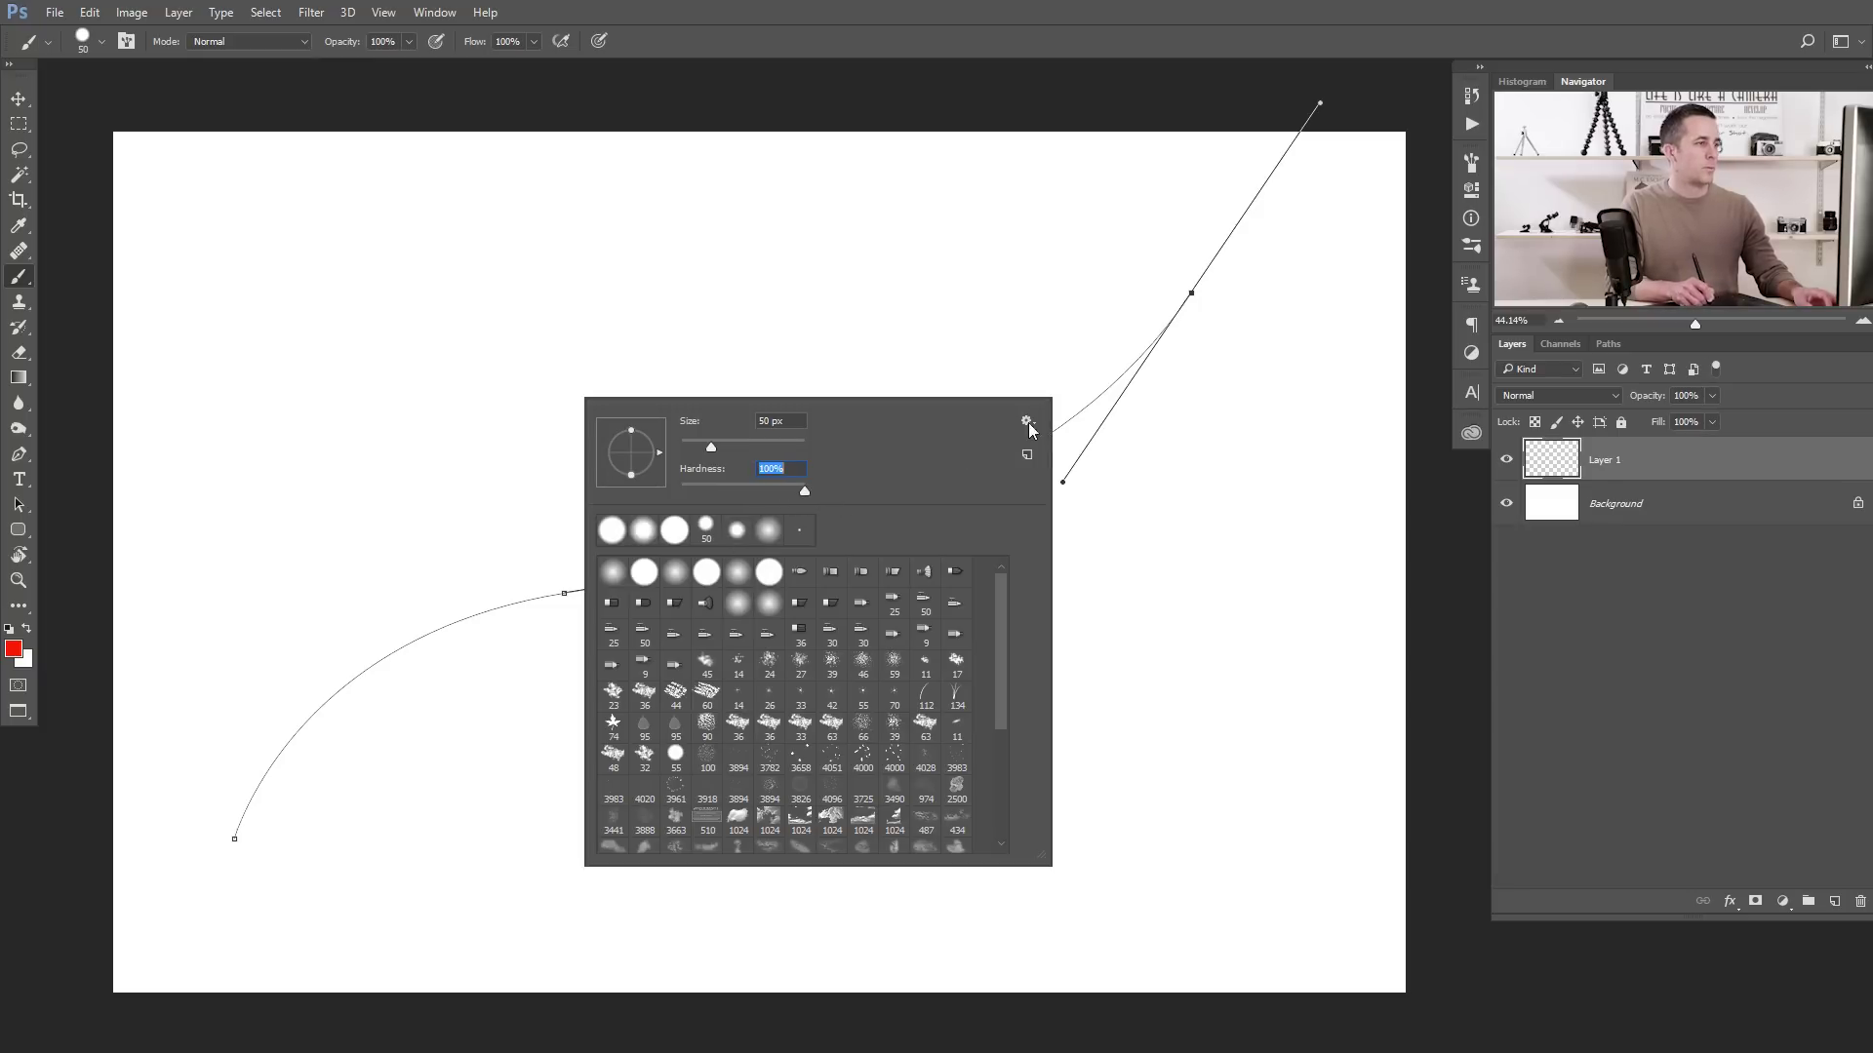
key("Return")
left_click_drag(263, 639, 732, 494)
key("ctrl+z")
mouse_move(233, 838)
left_mouse_down()
mouse_move(304, 729)
mouse_move(397, 656)
mouse_move(992, 467)
mouse_move(1108, 388)
mouse_move(1182, 288)
left_mouse_up()
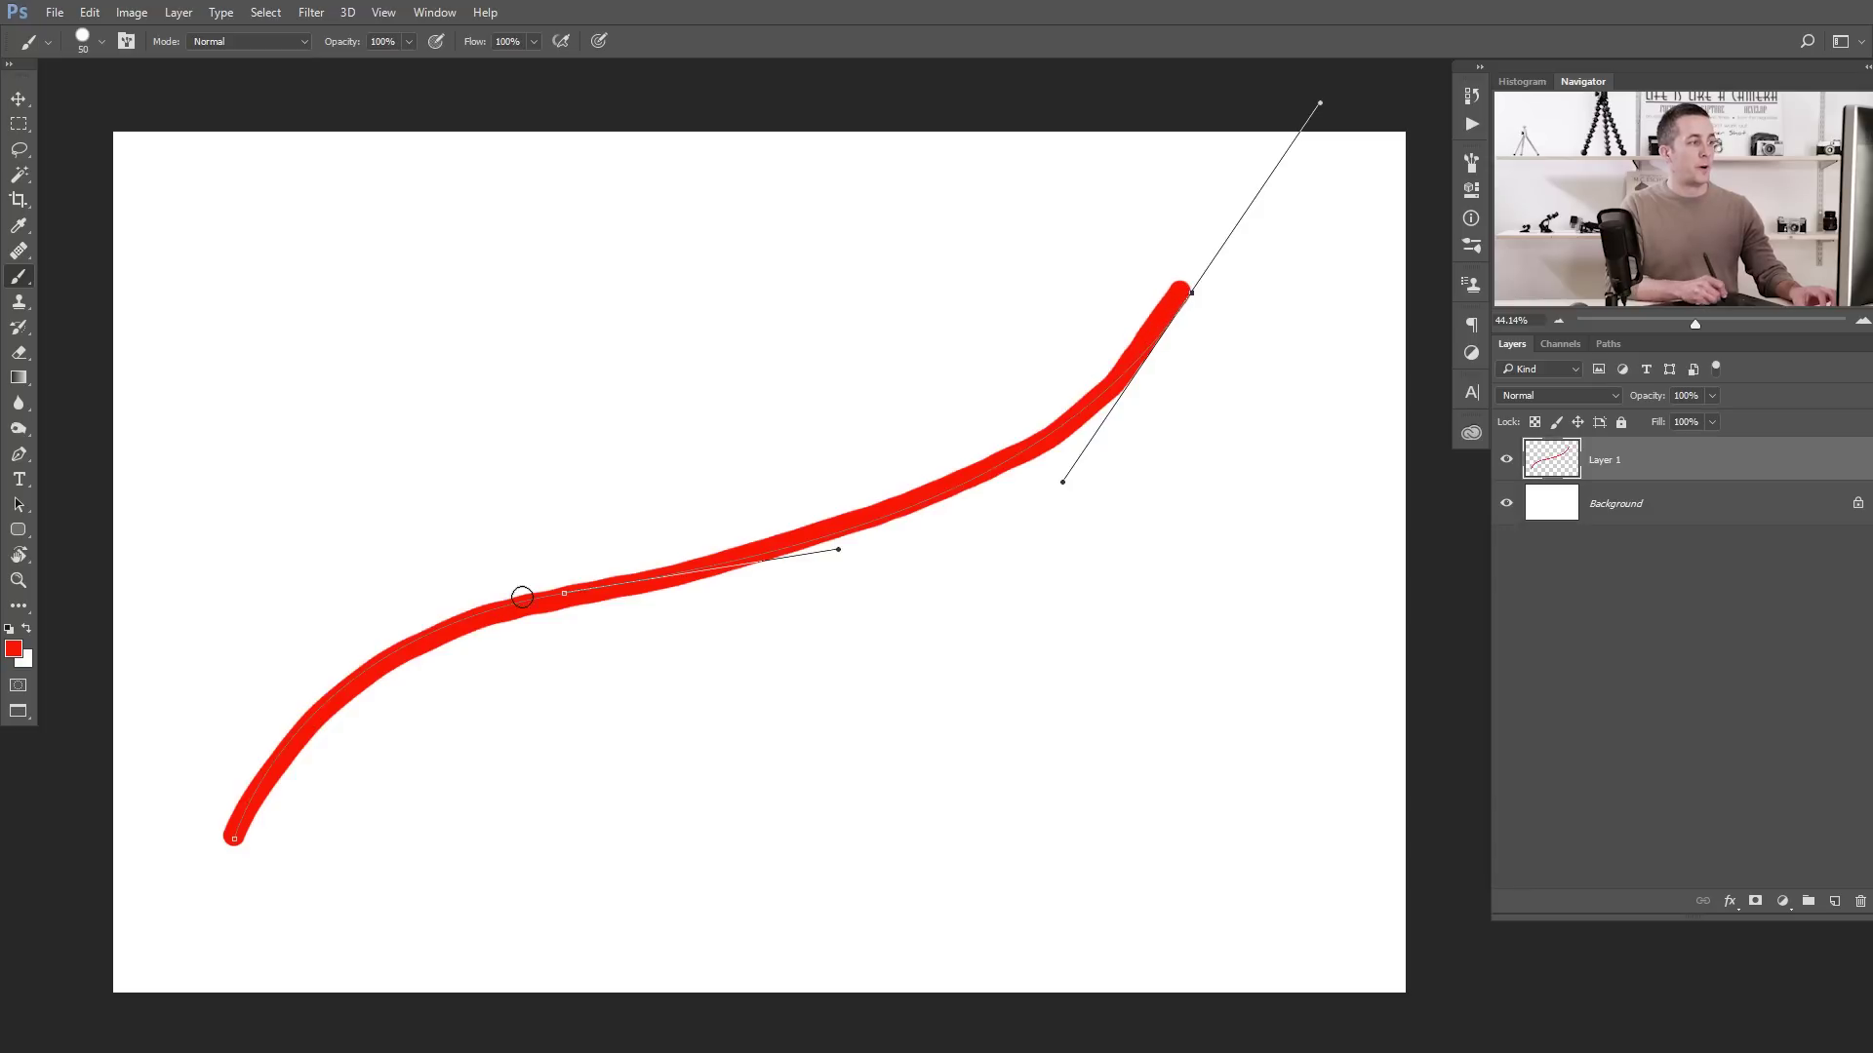
key("ctrl+z")
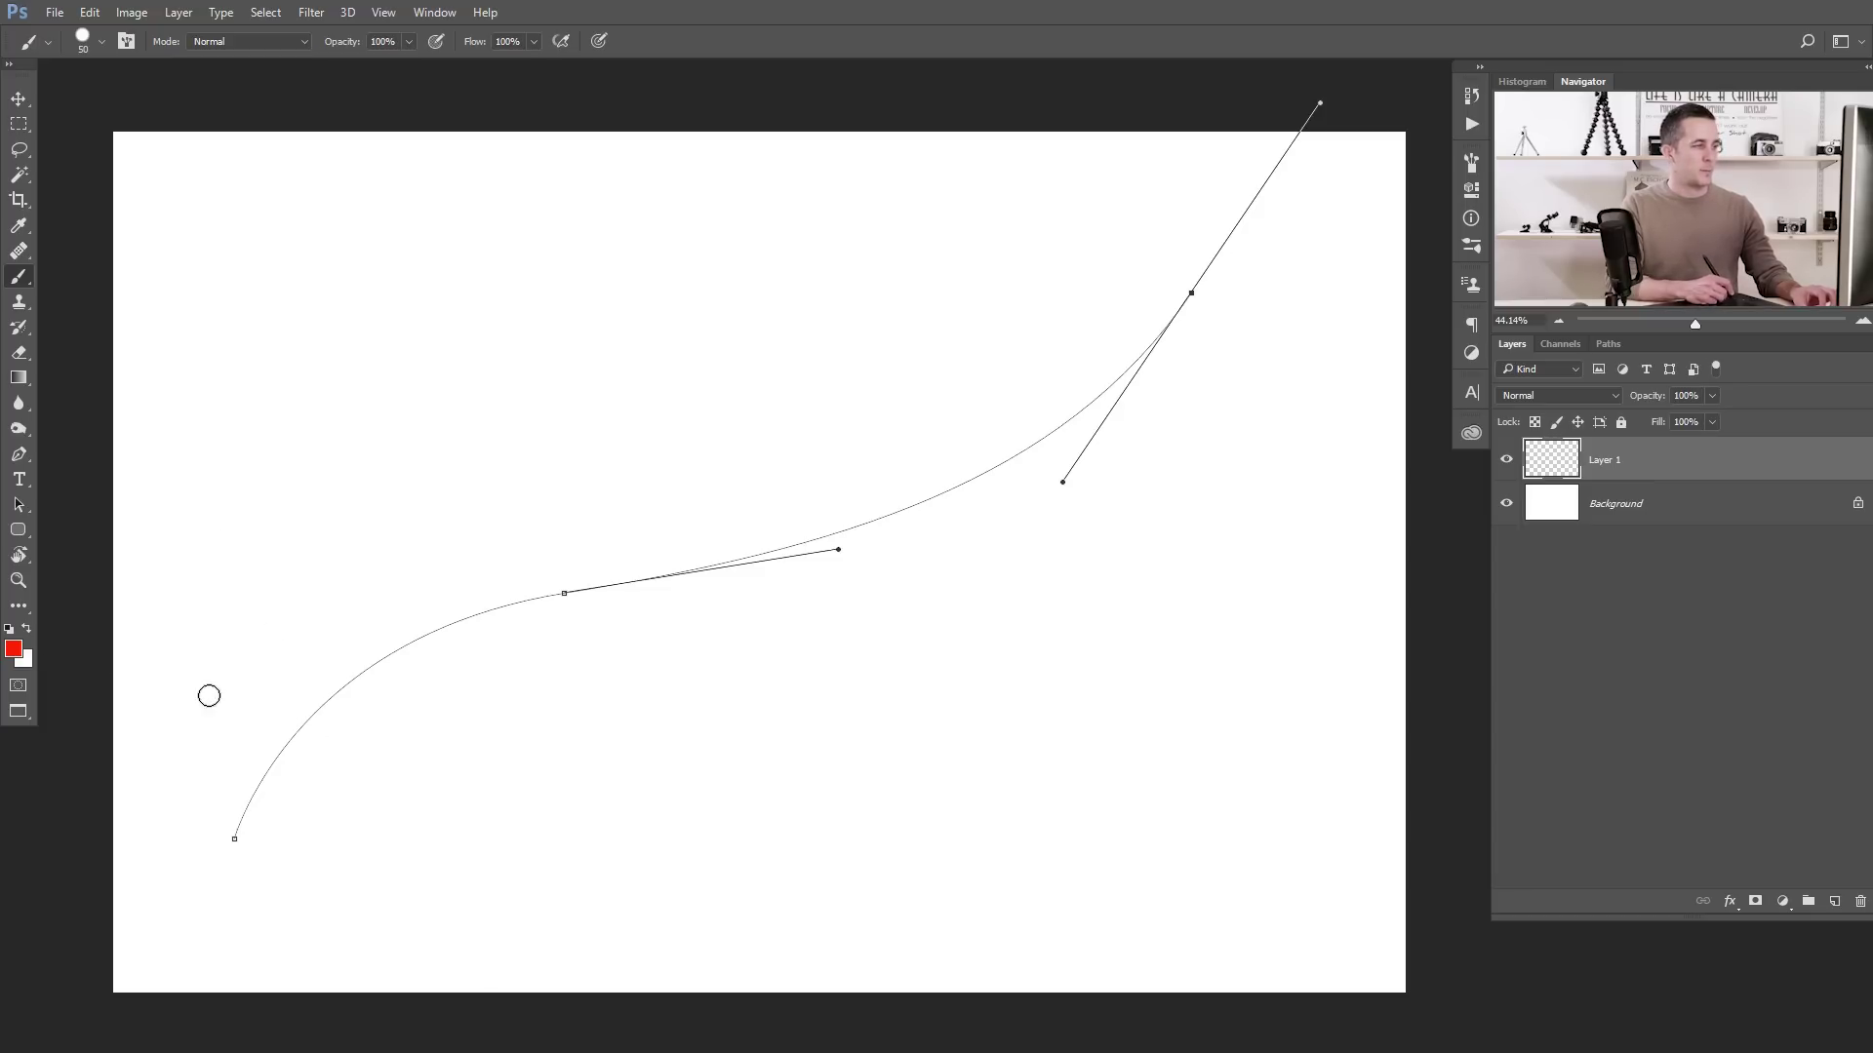
- Reduce the brush to 25 px, try tracing part of the path freehand, and undo that stroke
key("bracketleft")
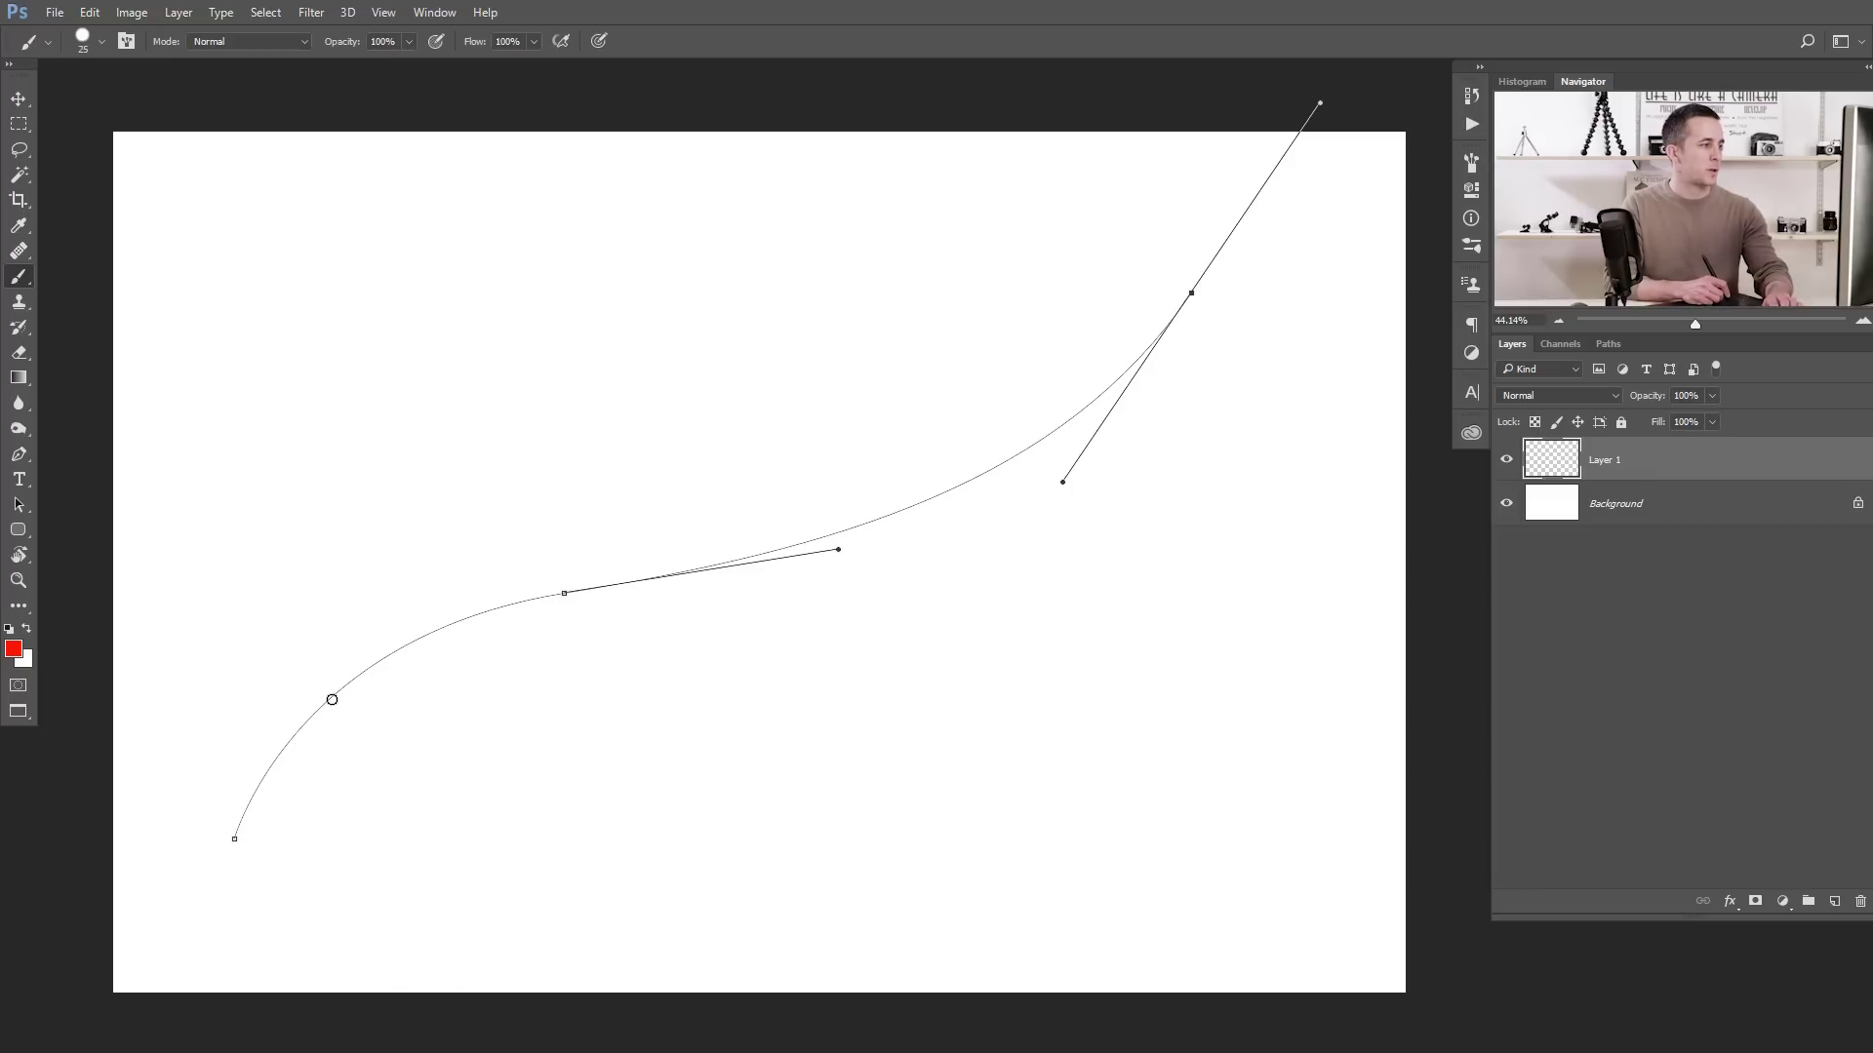
left_click_drag(335, 693, 614, 591)
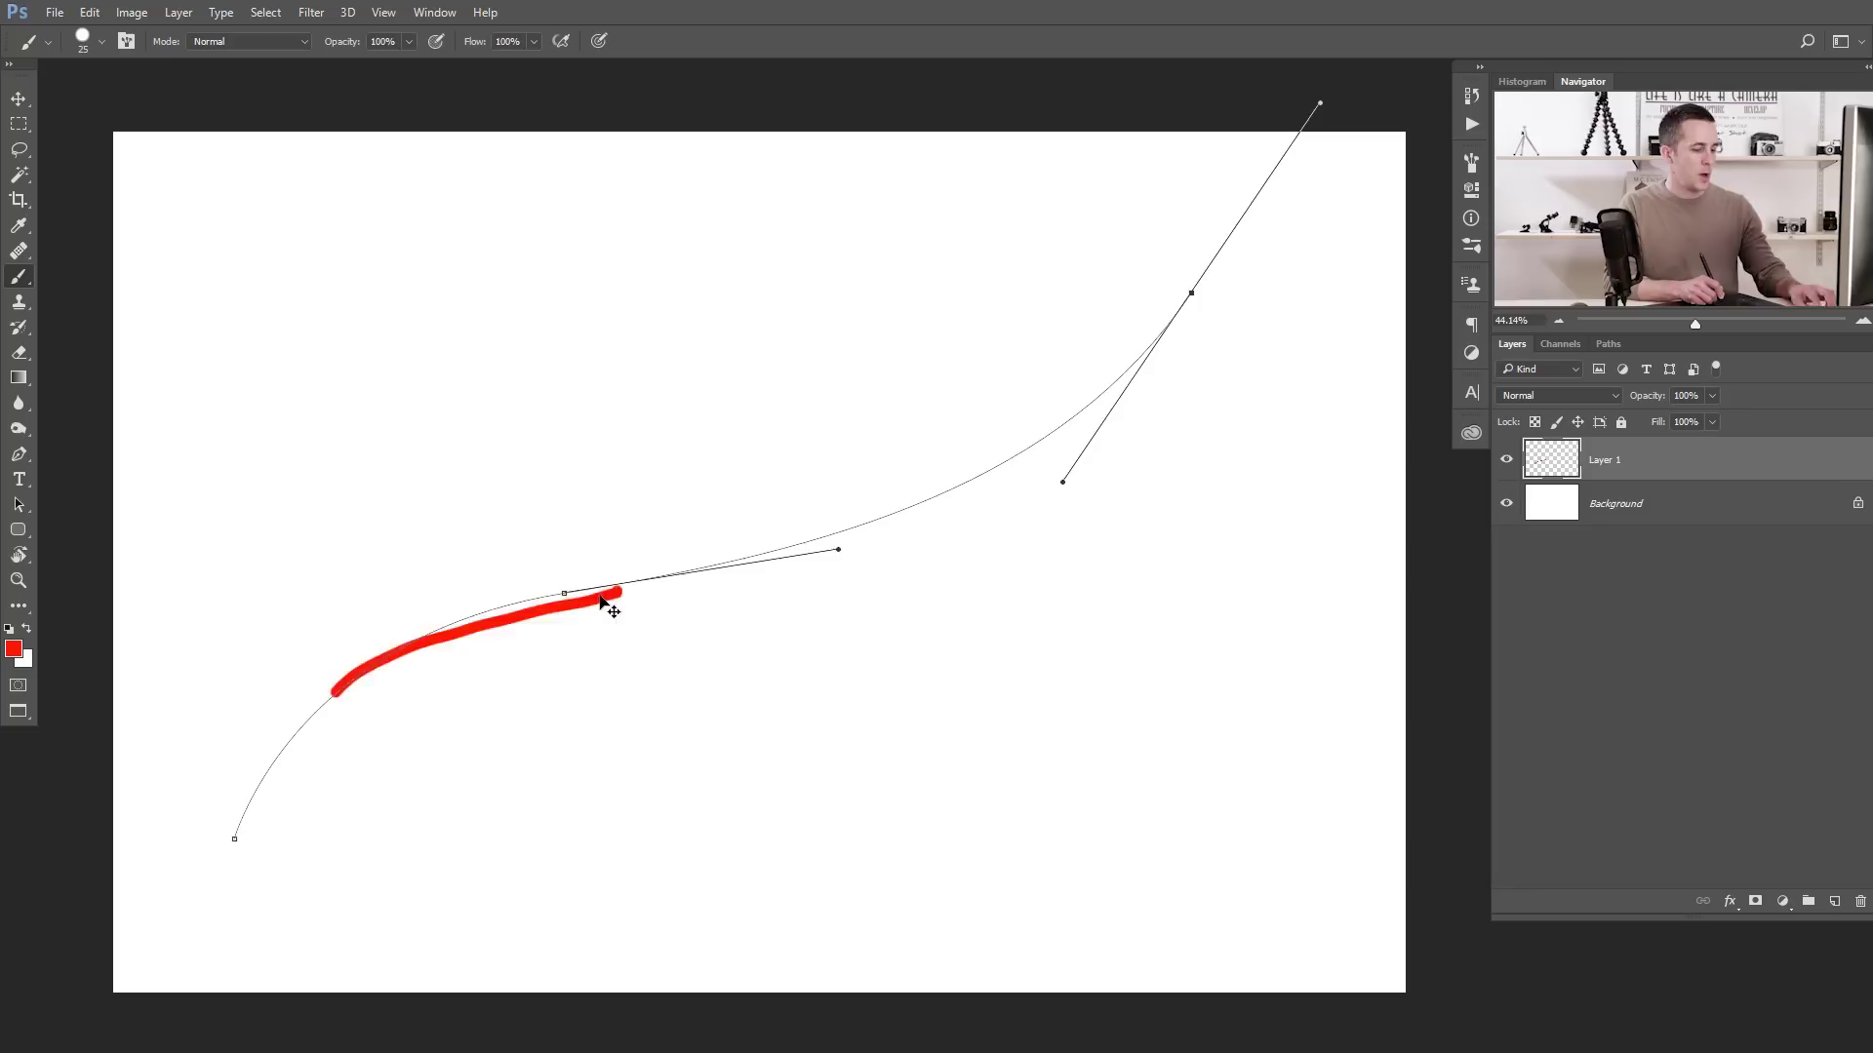
key("ctrl+z")
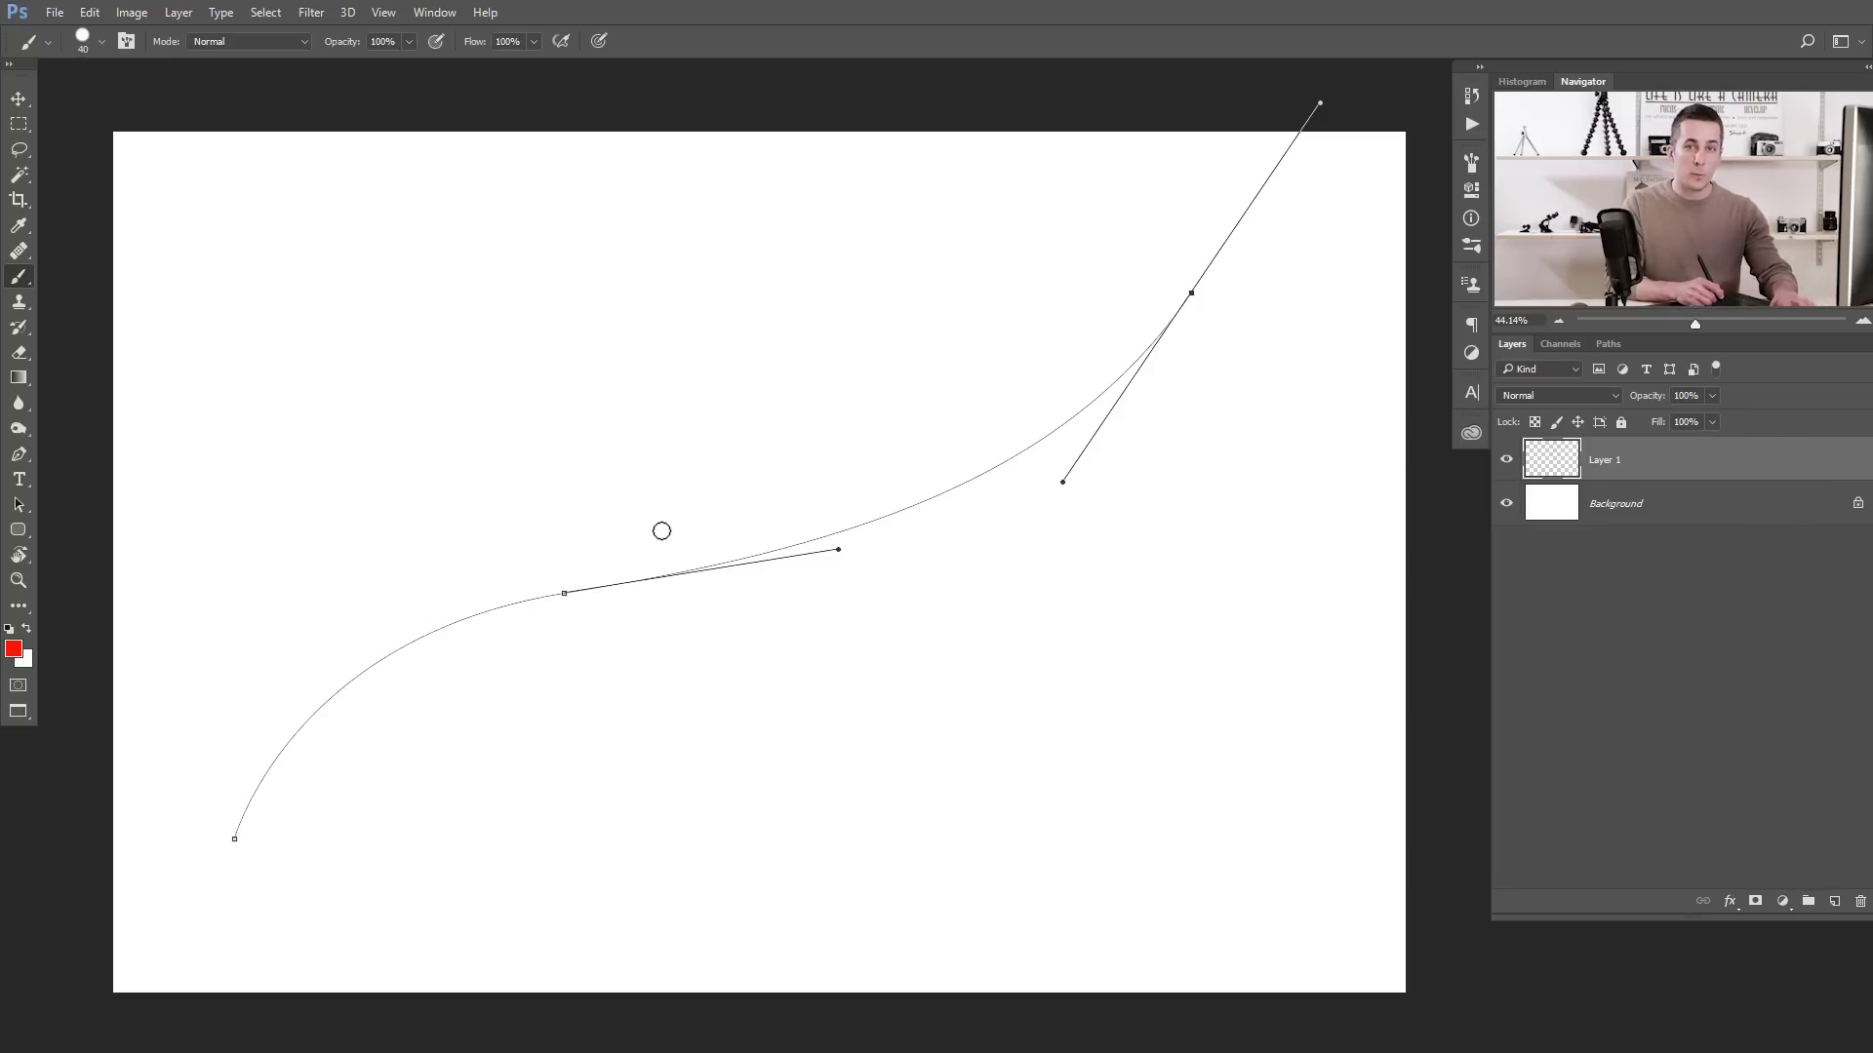
- Stroke the curved path on Layer 1 using the Brush as the stroke tool, without Simulate Pressure
key("p")
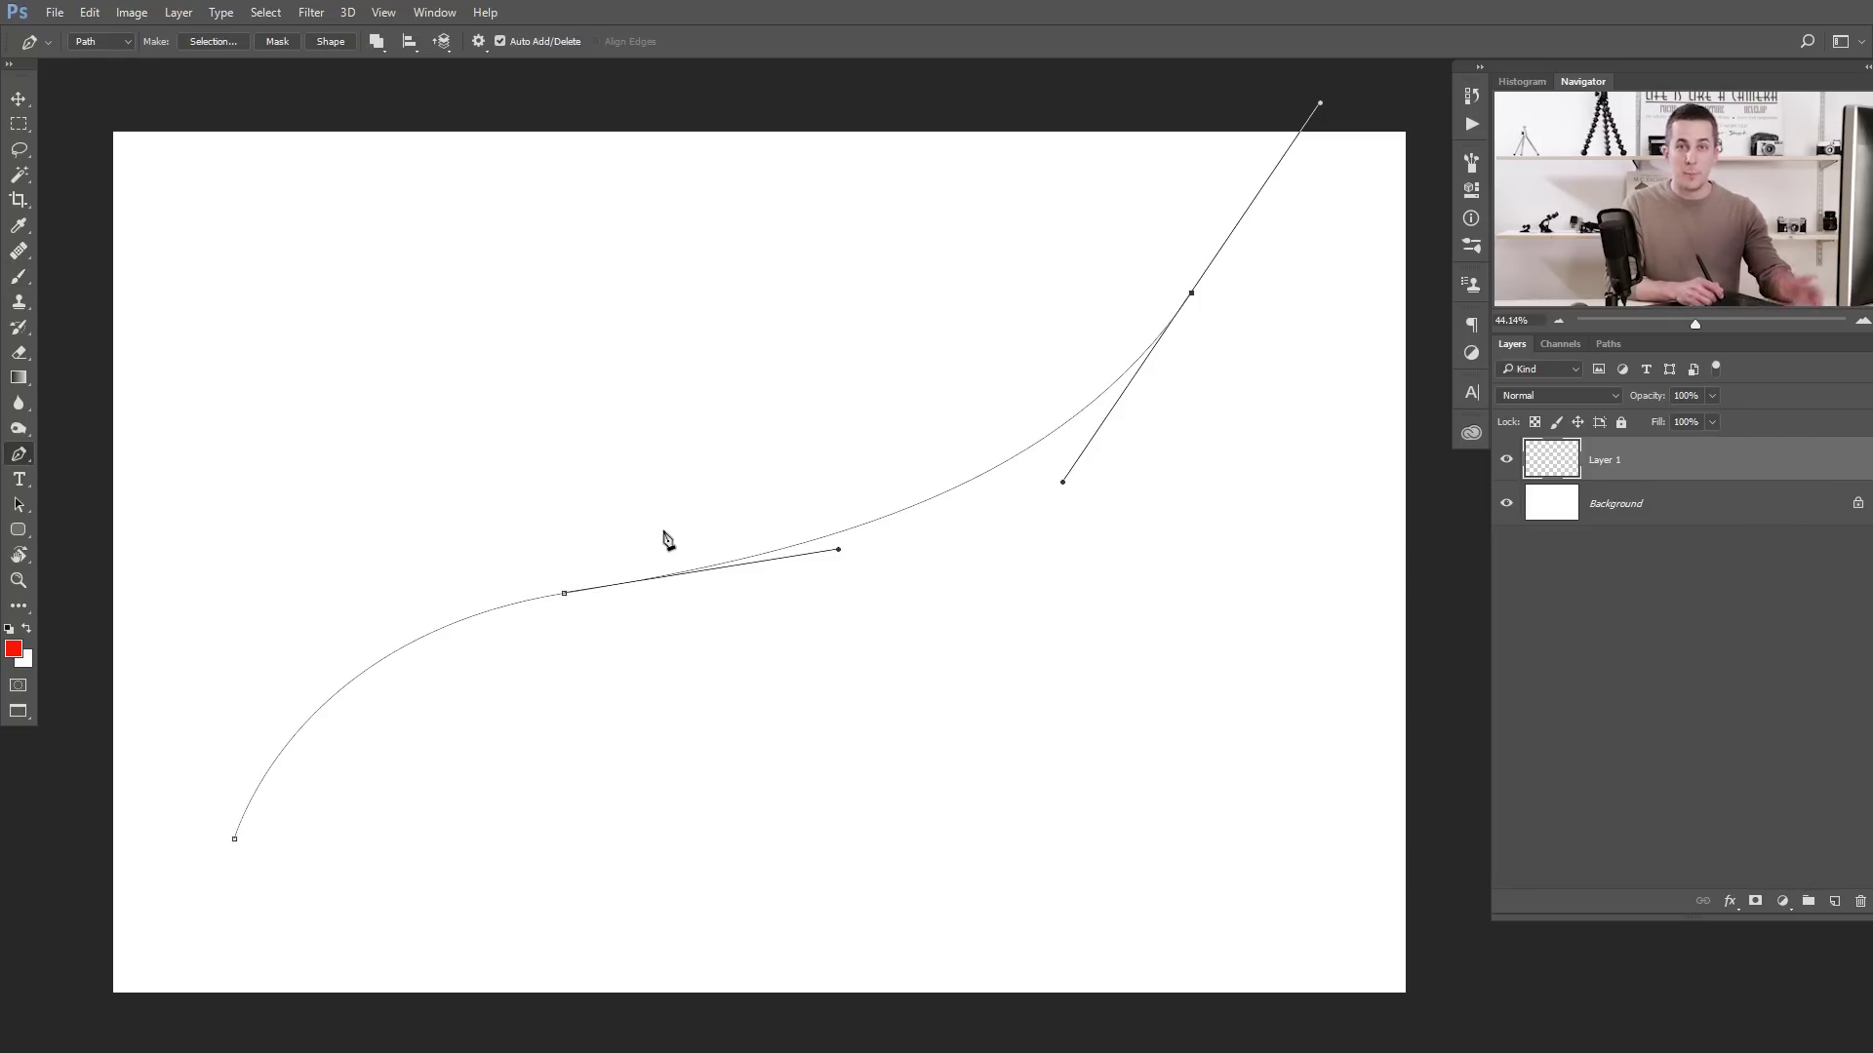
right_click(662, 435)
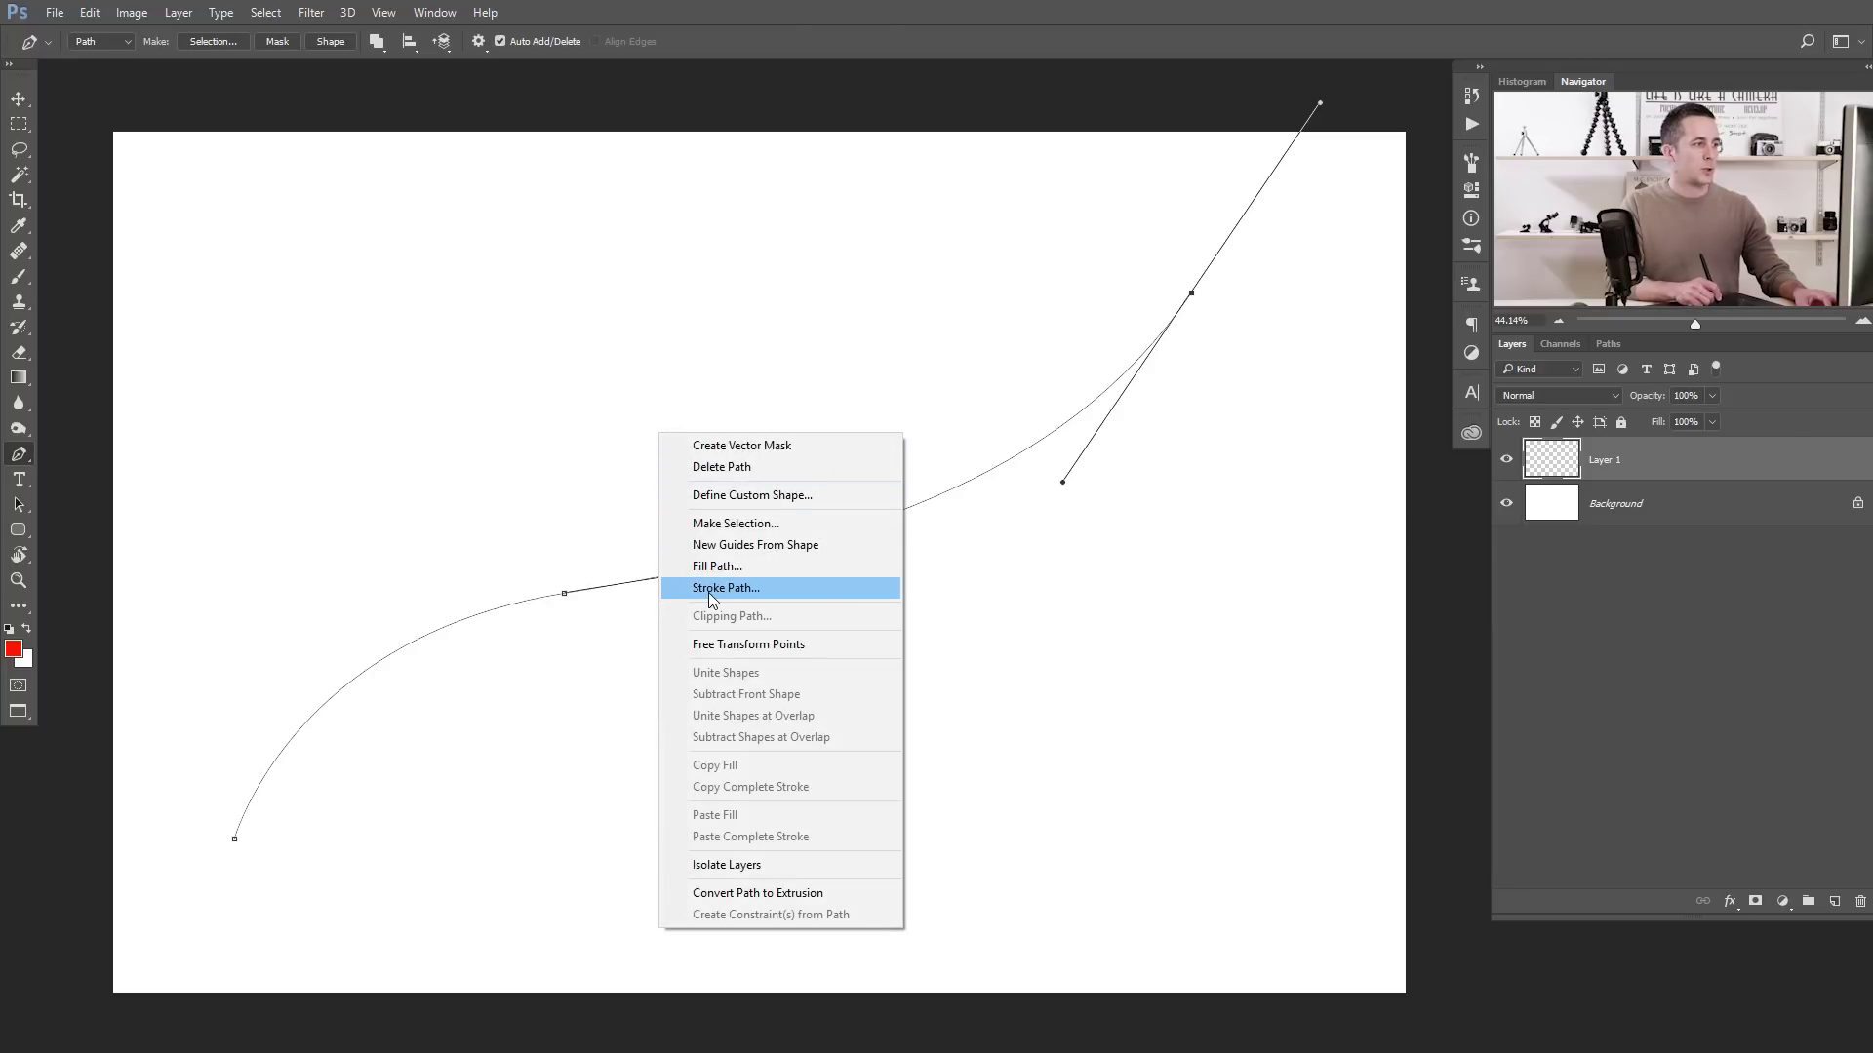
left_click(745, 589)
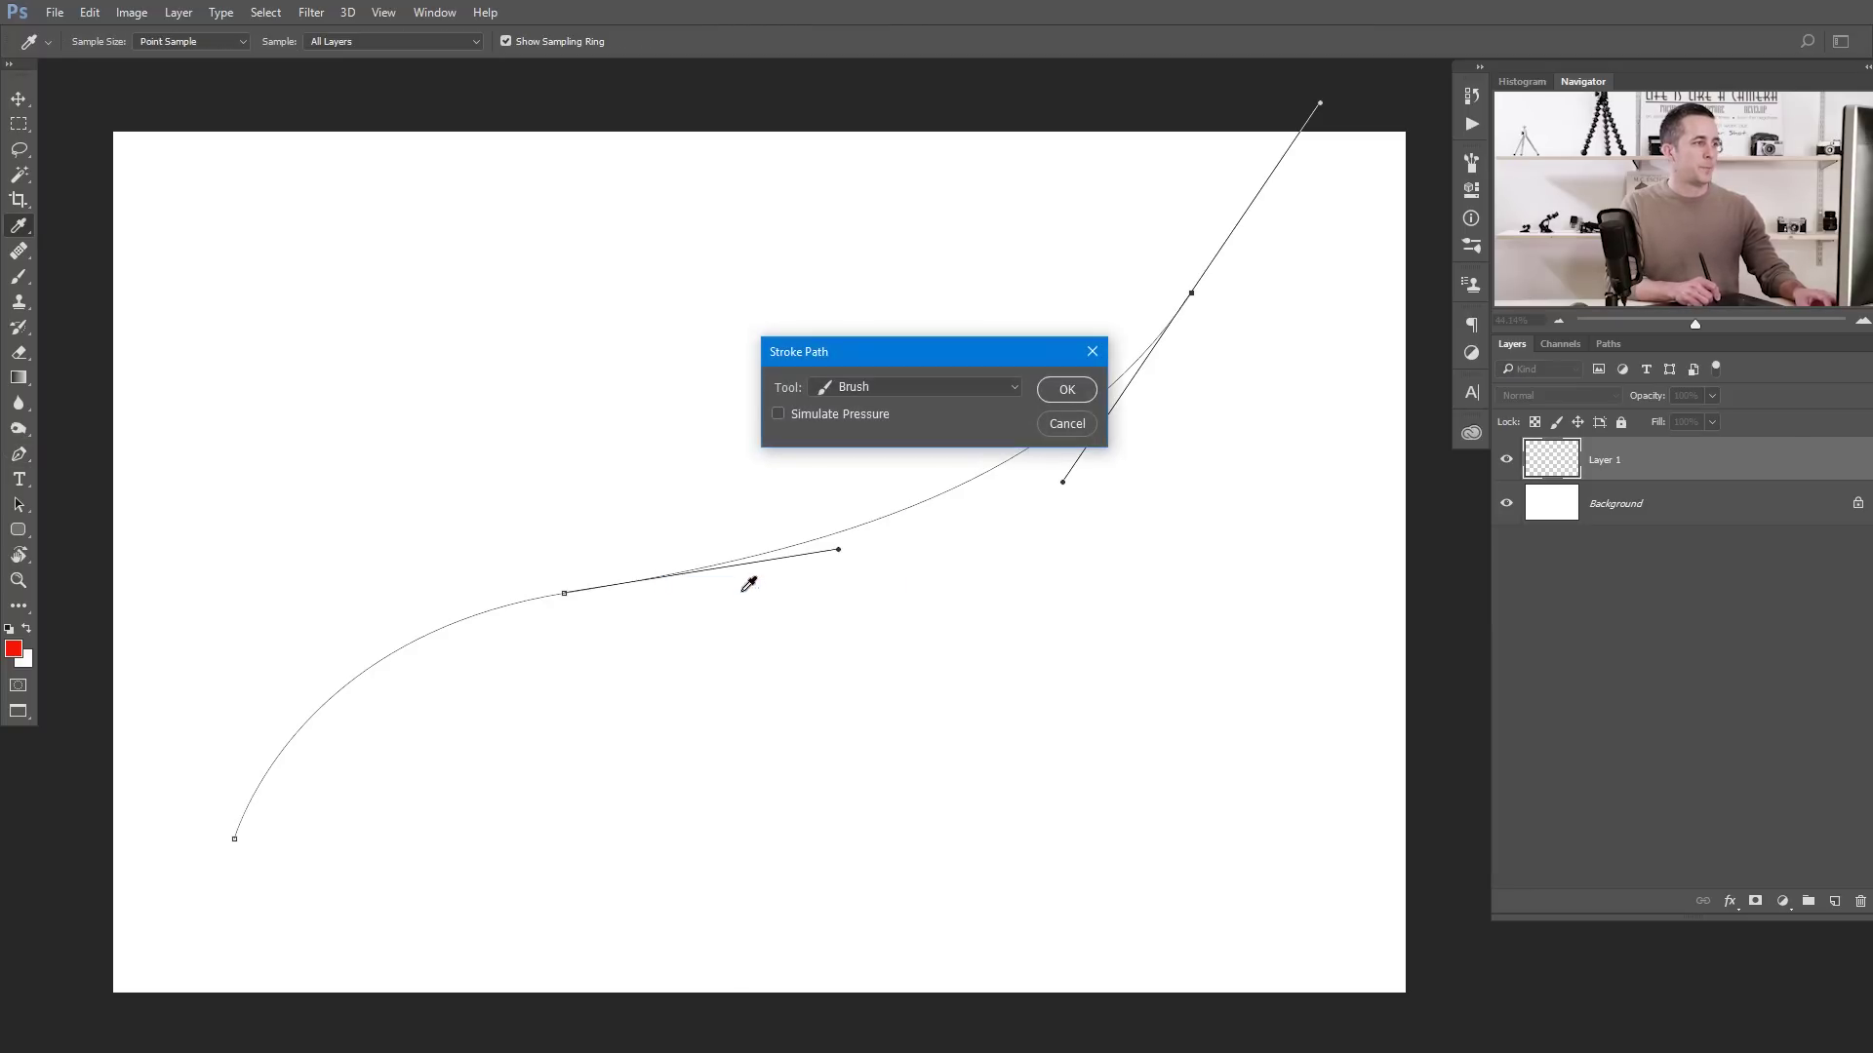
left_click(848, 387)
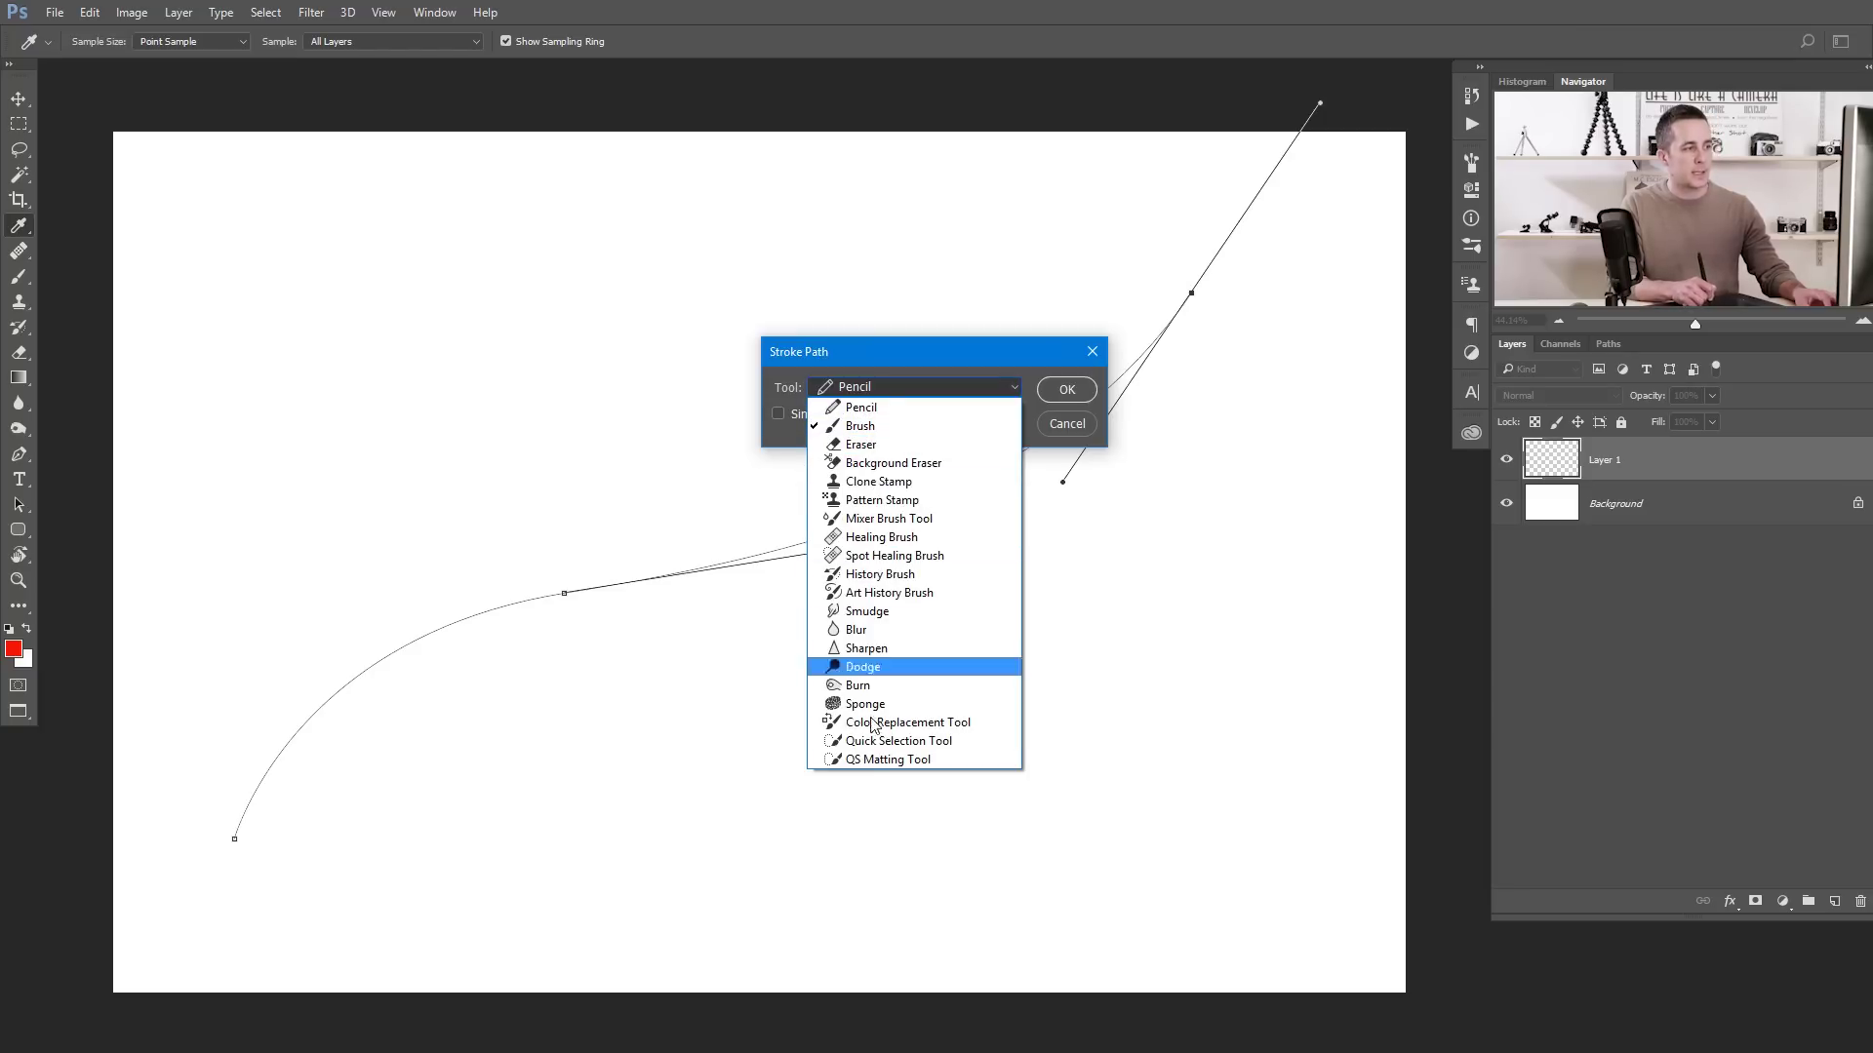
left_click(879, 430)
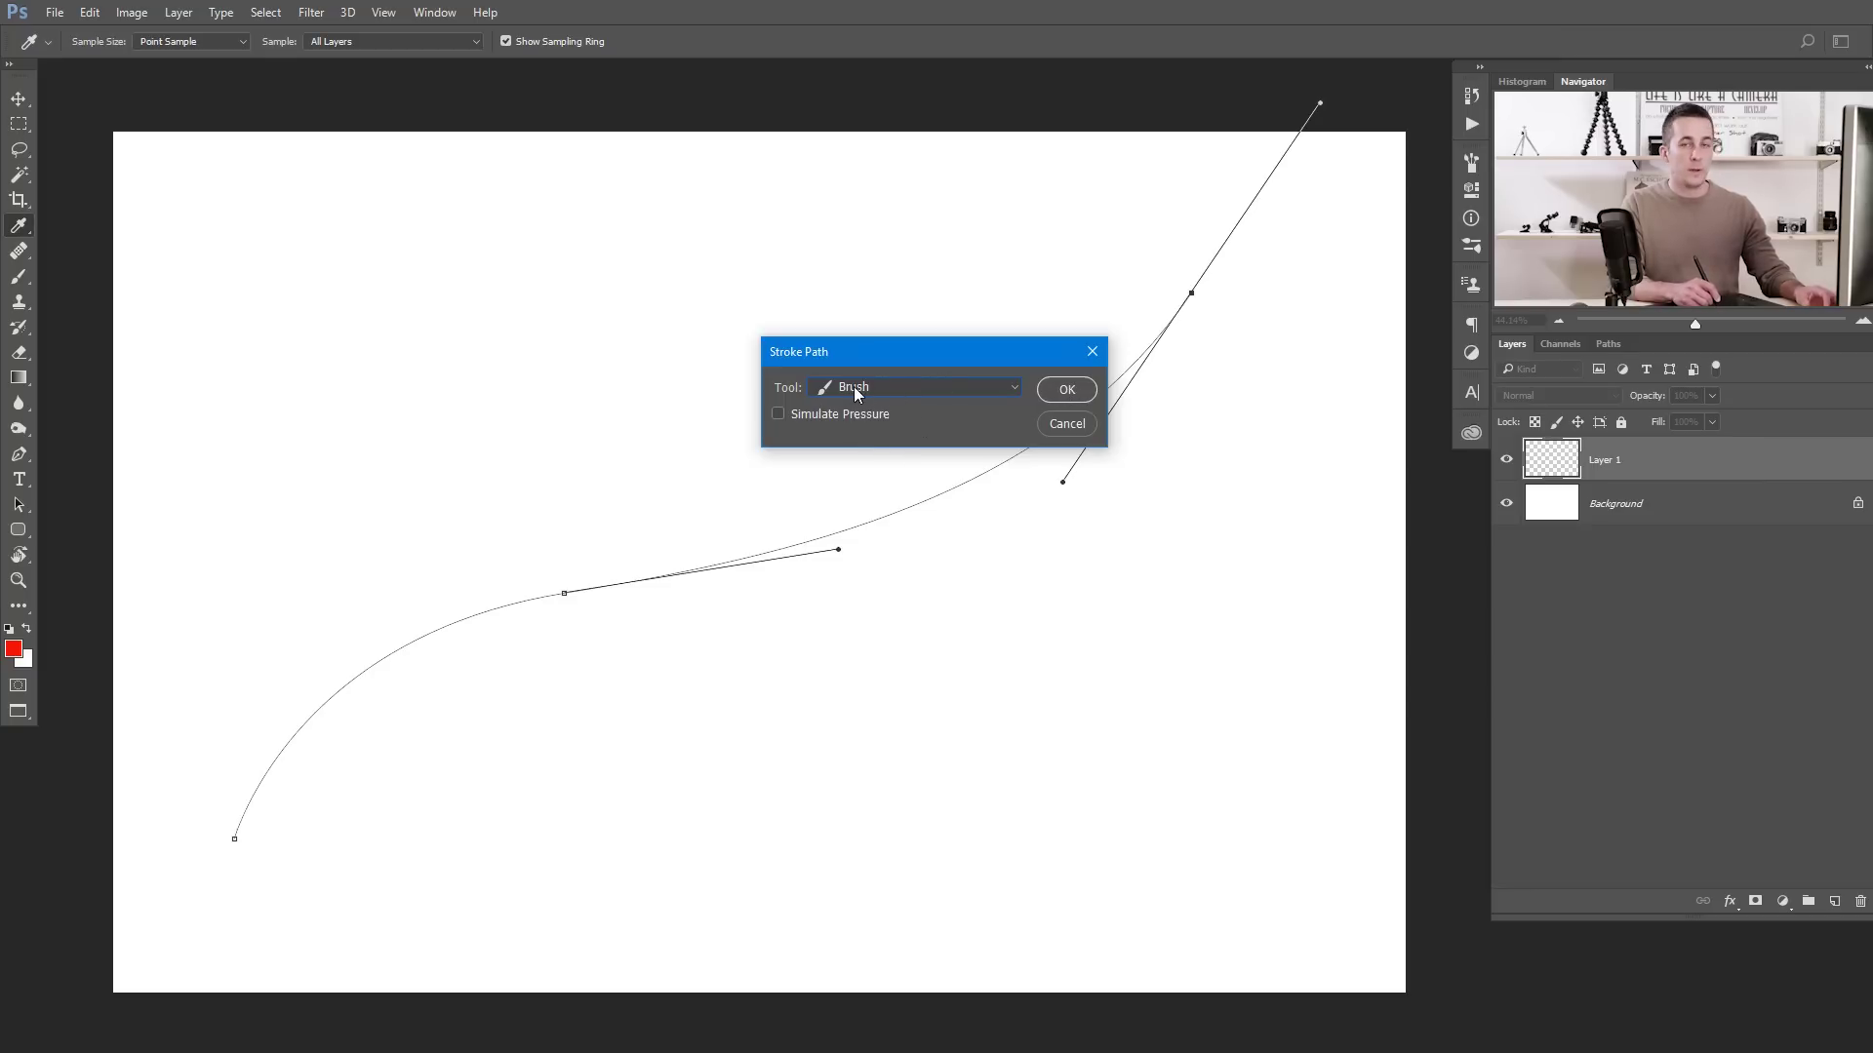
left_click(1042, 391)
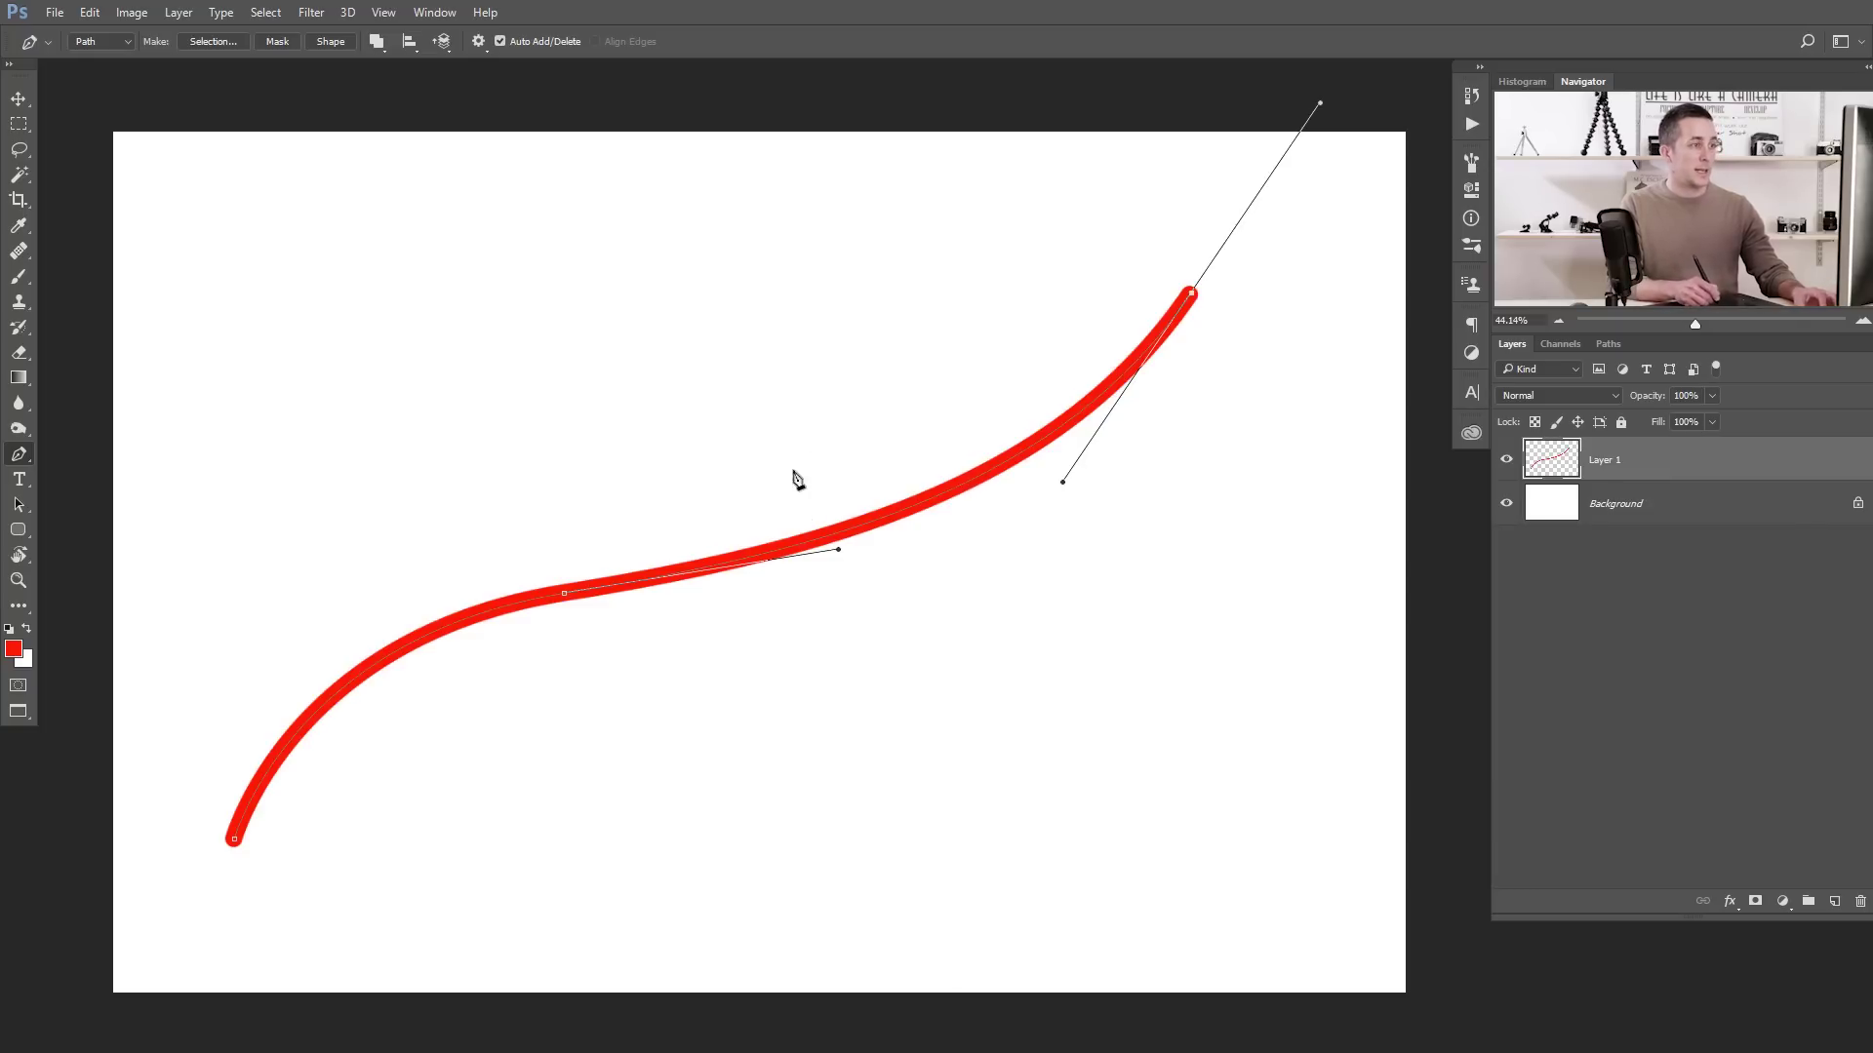
- Delete the path beneath the red stroke and try moving the painted line slightly upward
right_click(732, 438)
left_click(786, 469)
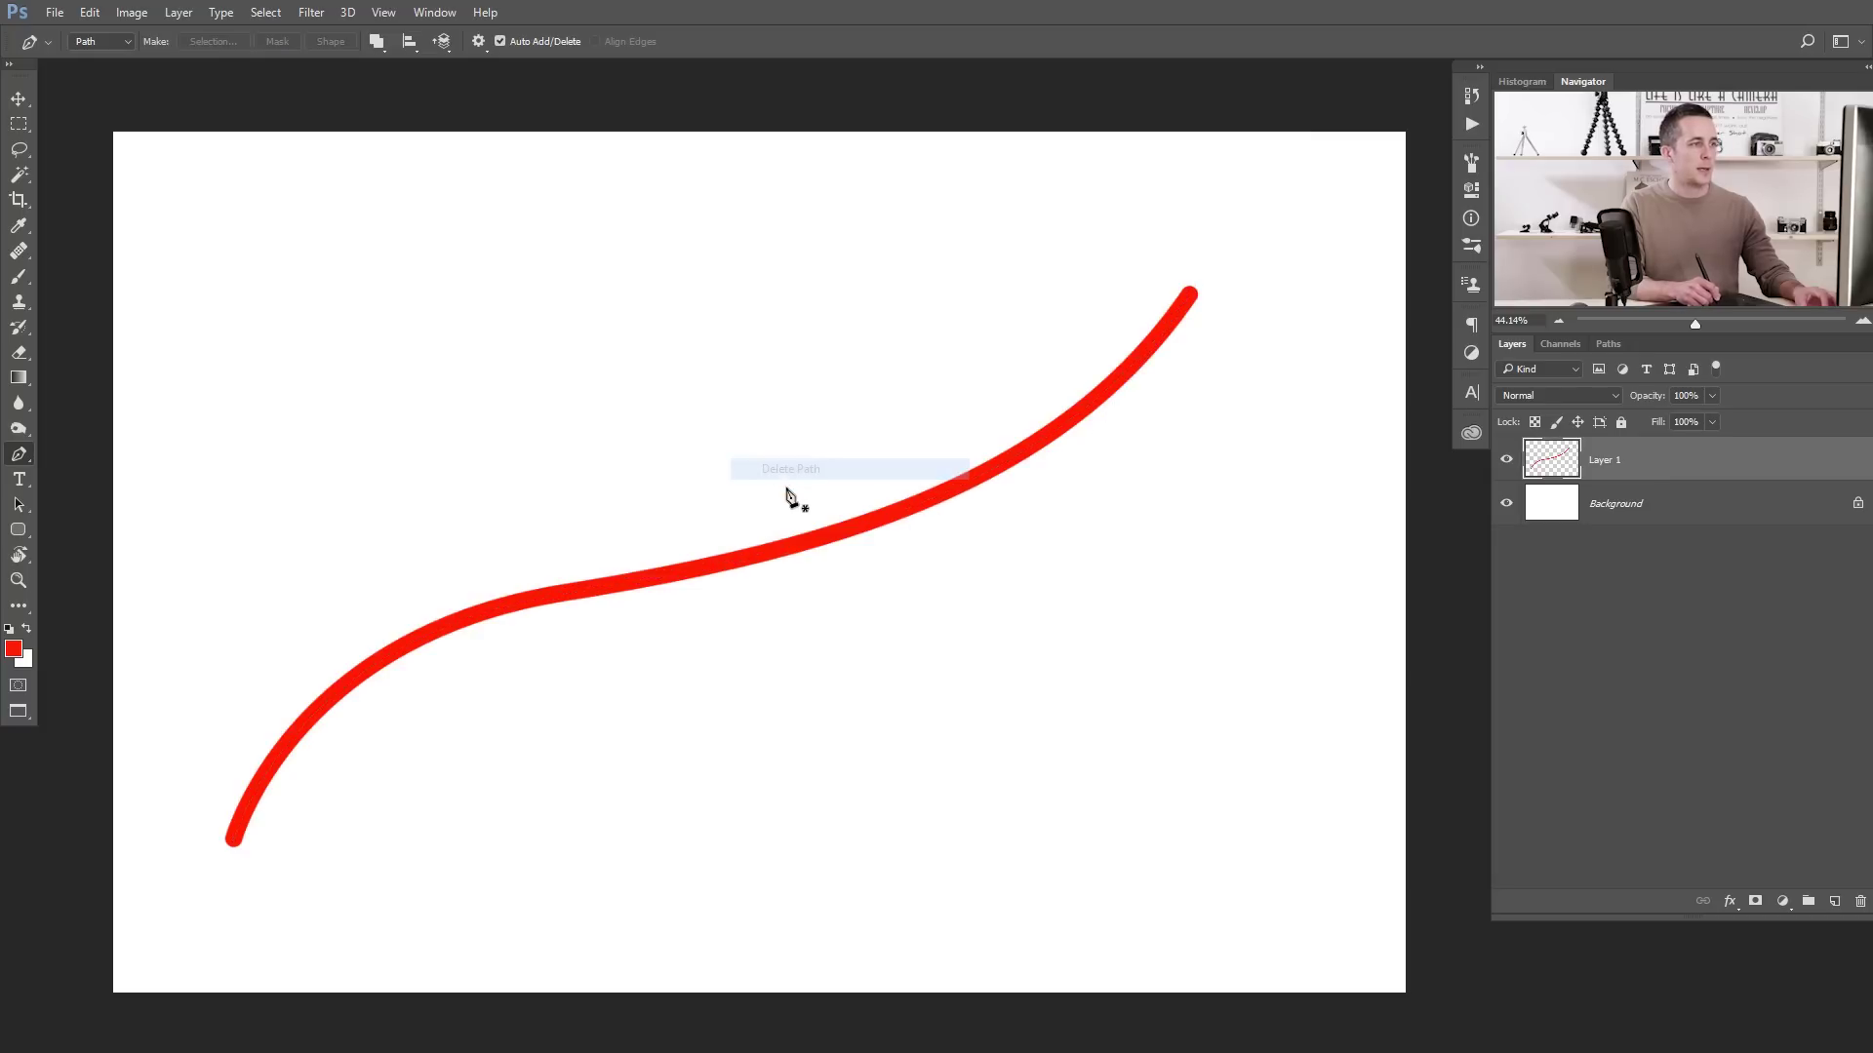
key("v")
mouse_move(722, 537)
left_mouse_down()
mouse_move(639, 420)
mouse_move(790, 497)
mouse_move(702, 605)
mouse_move(712, 502)
left_mouse_up()
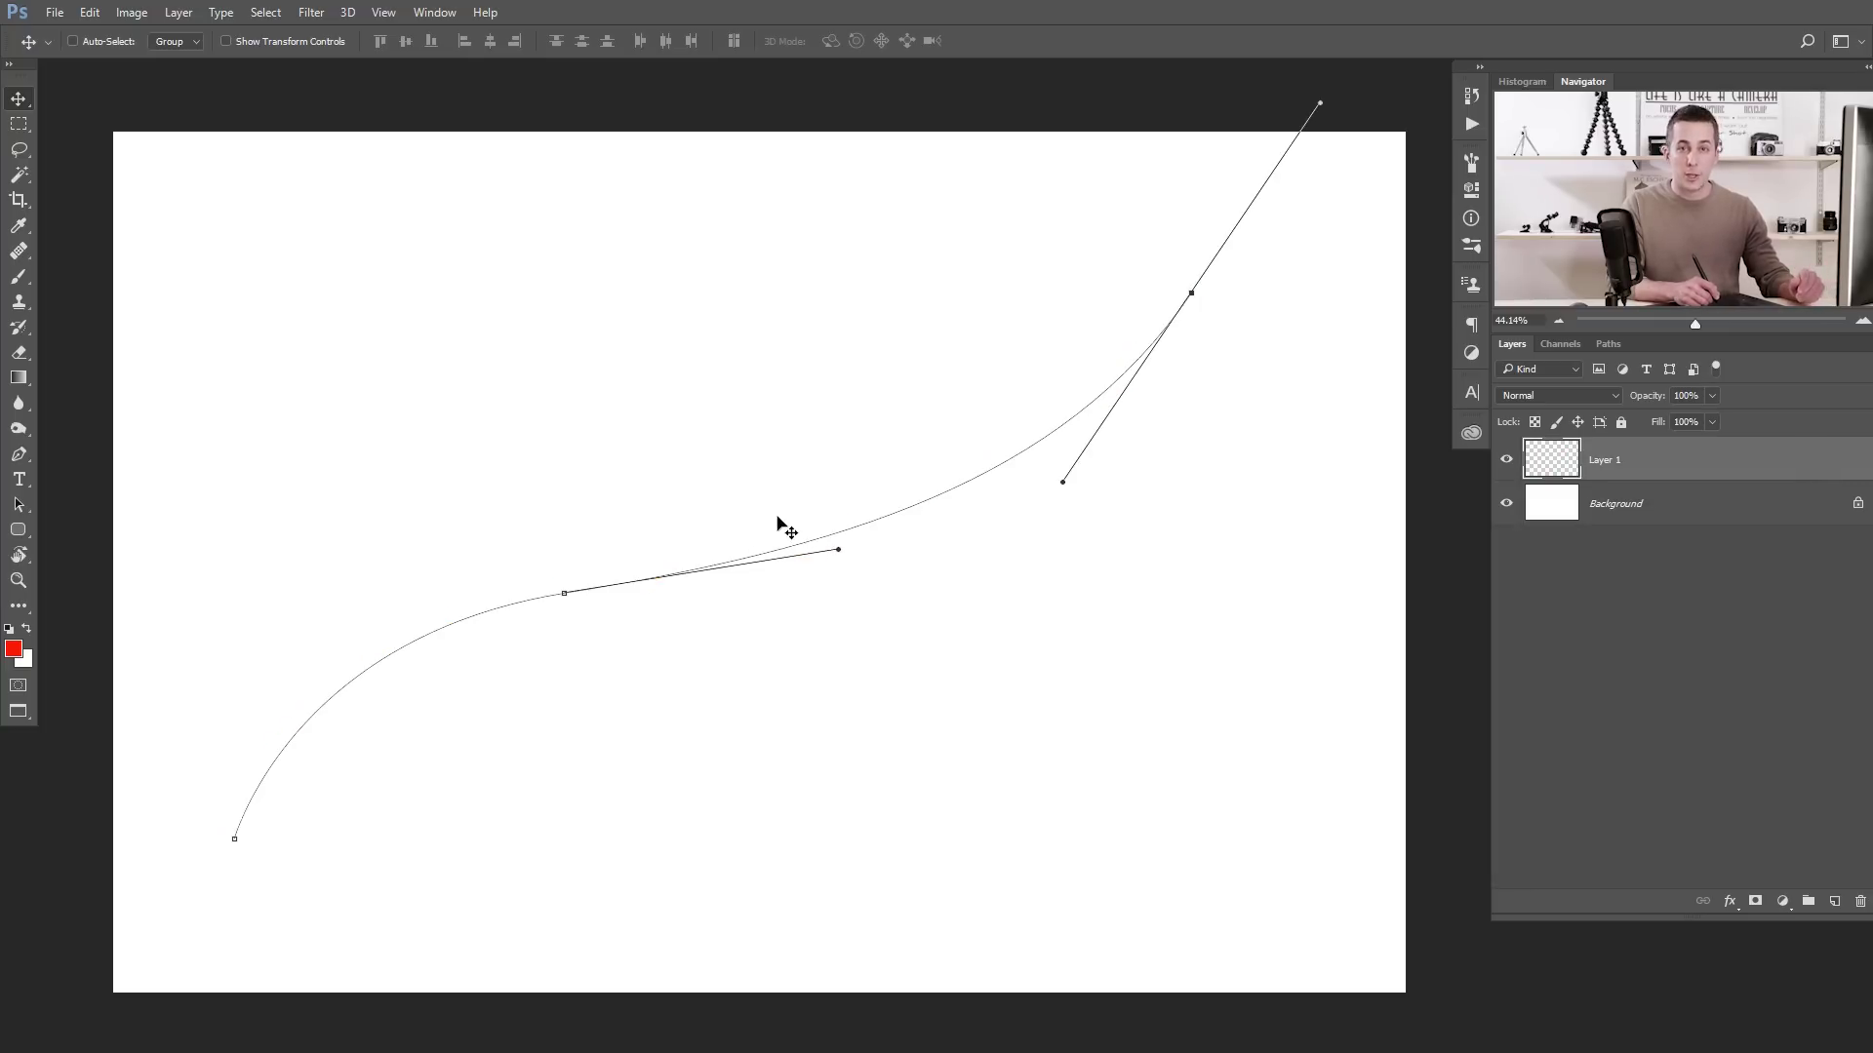
- Try stroking the path with the Brush and Simulate Pressure enabled, and undo the resulting stroke
key("p")
right_click(720, 429)
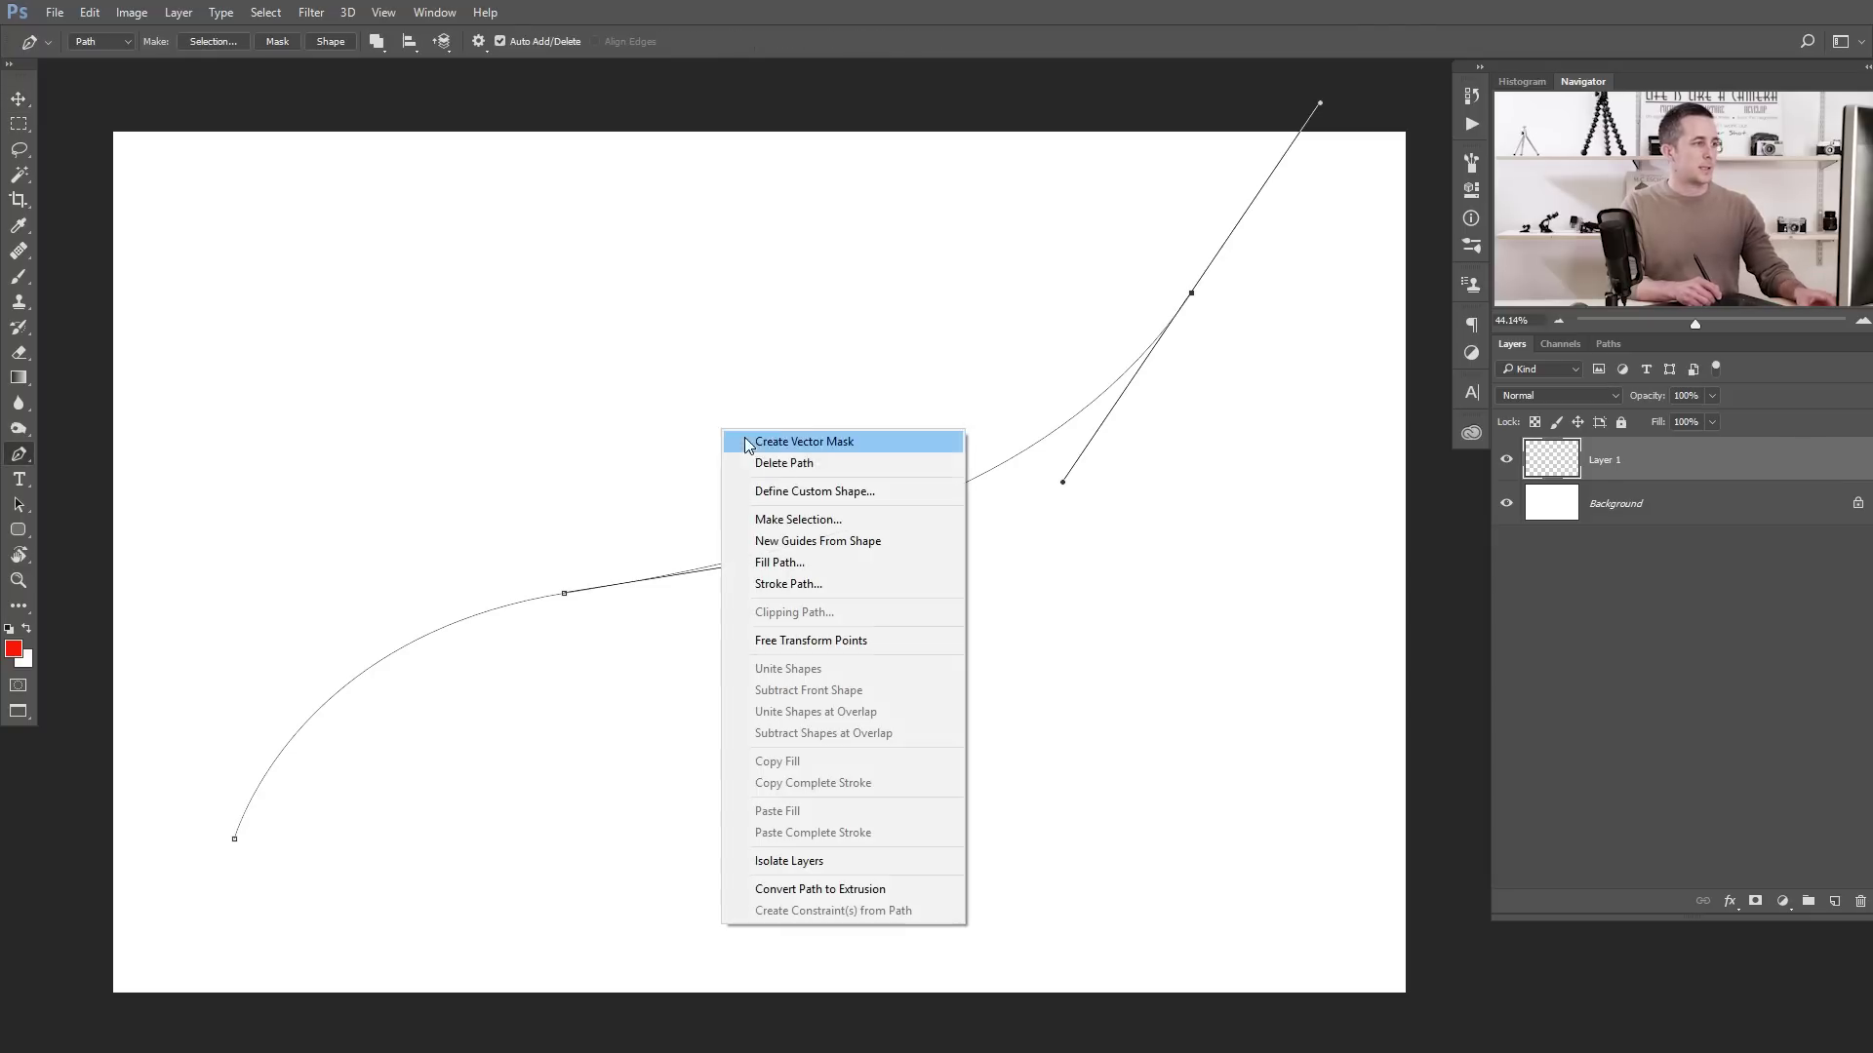
left_click(788, 583)
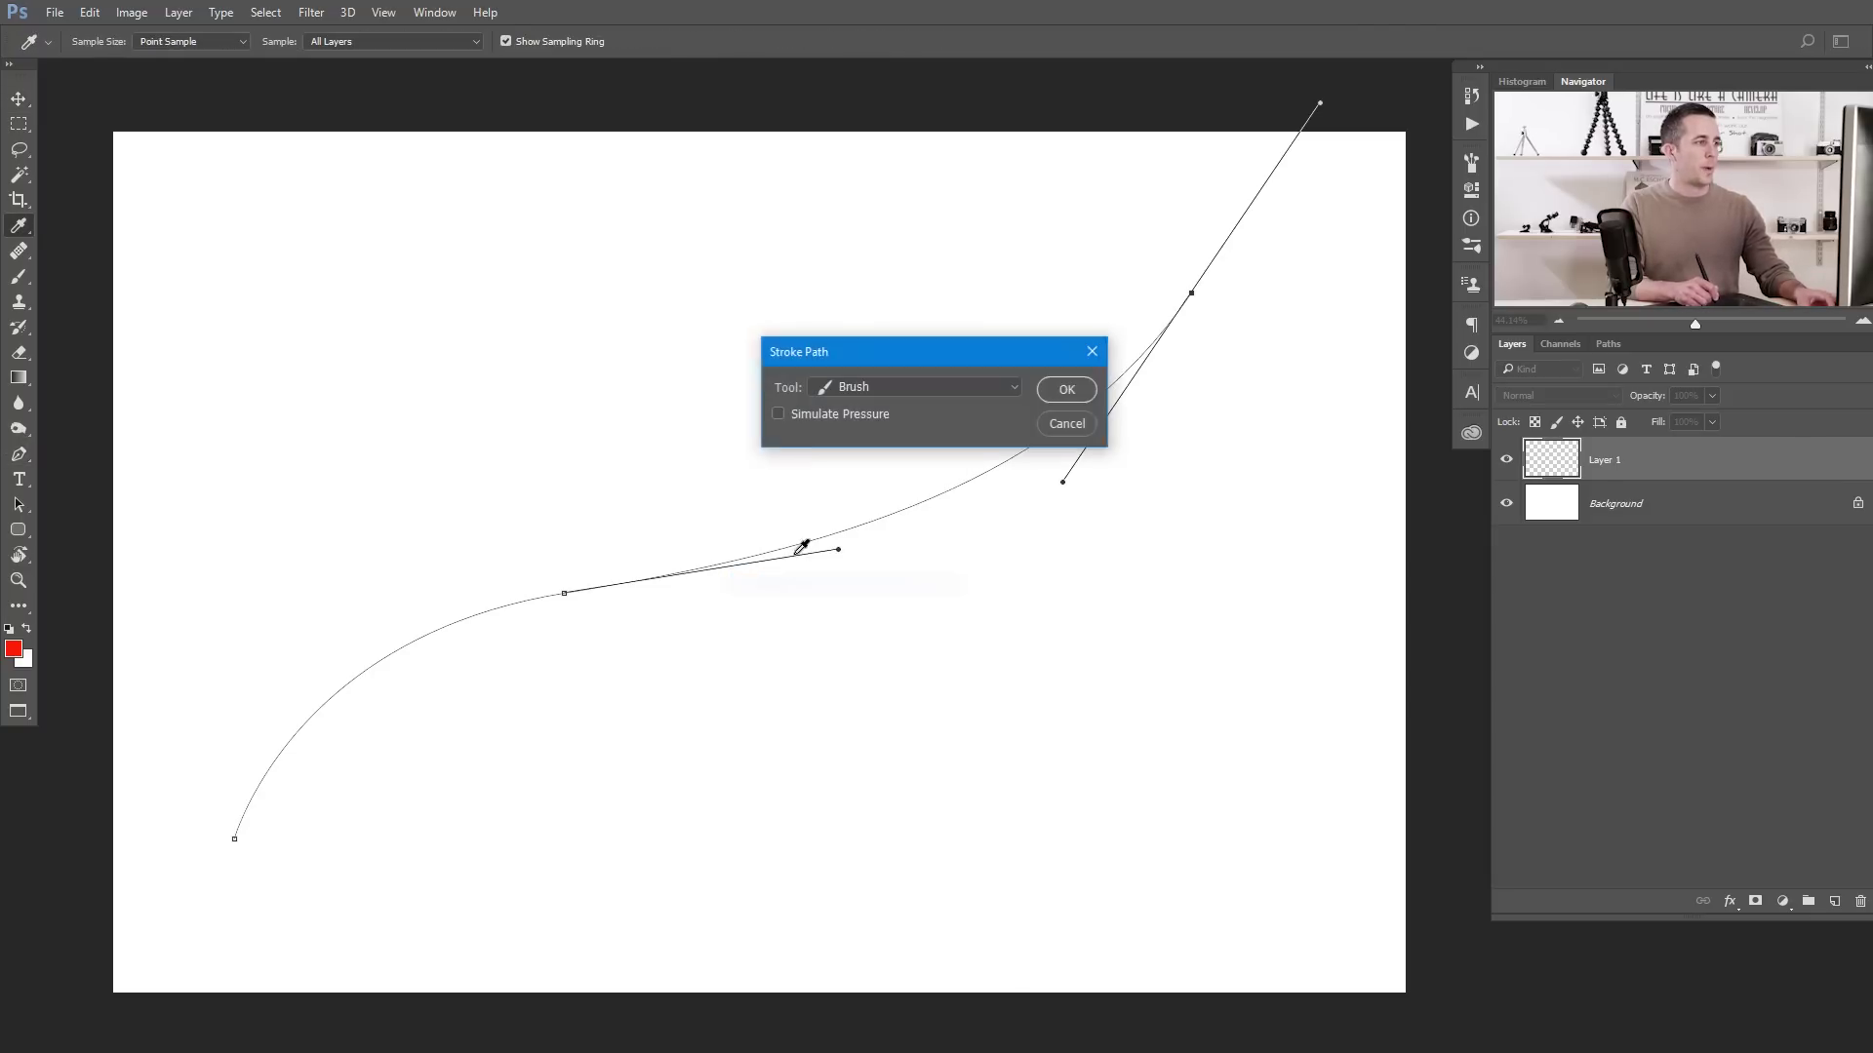
left_click(788, 413)
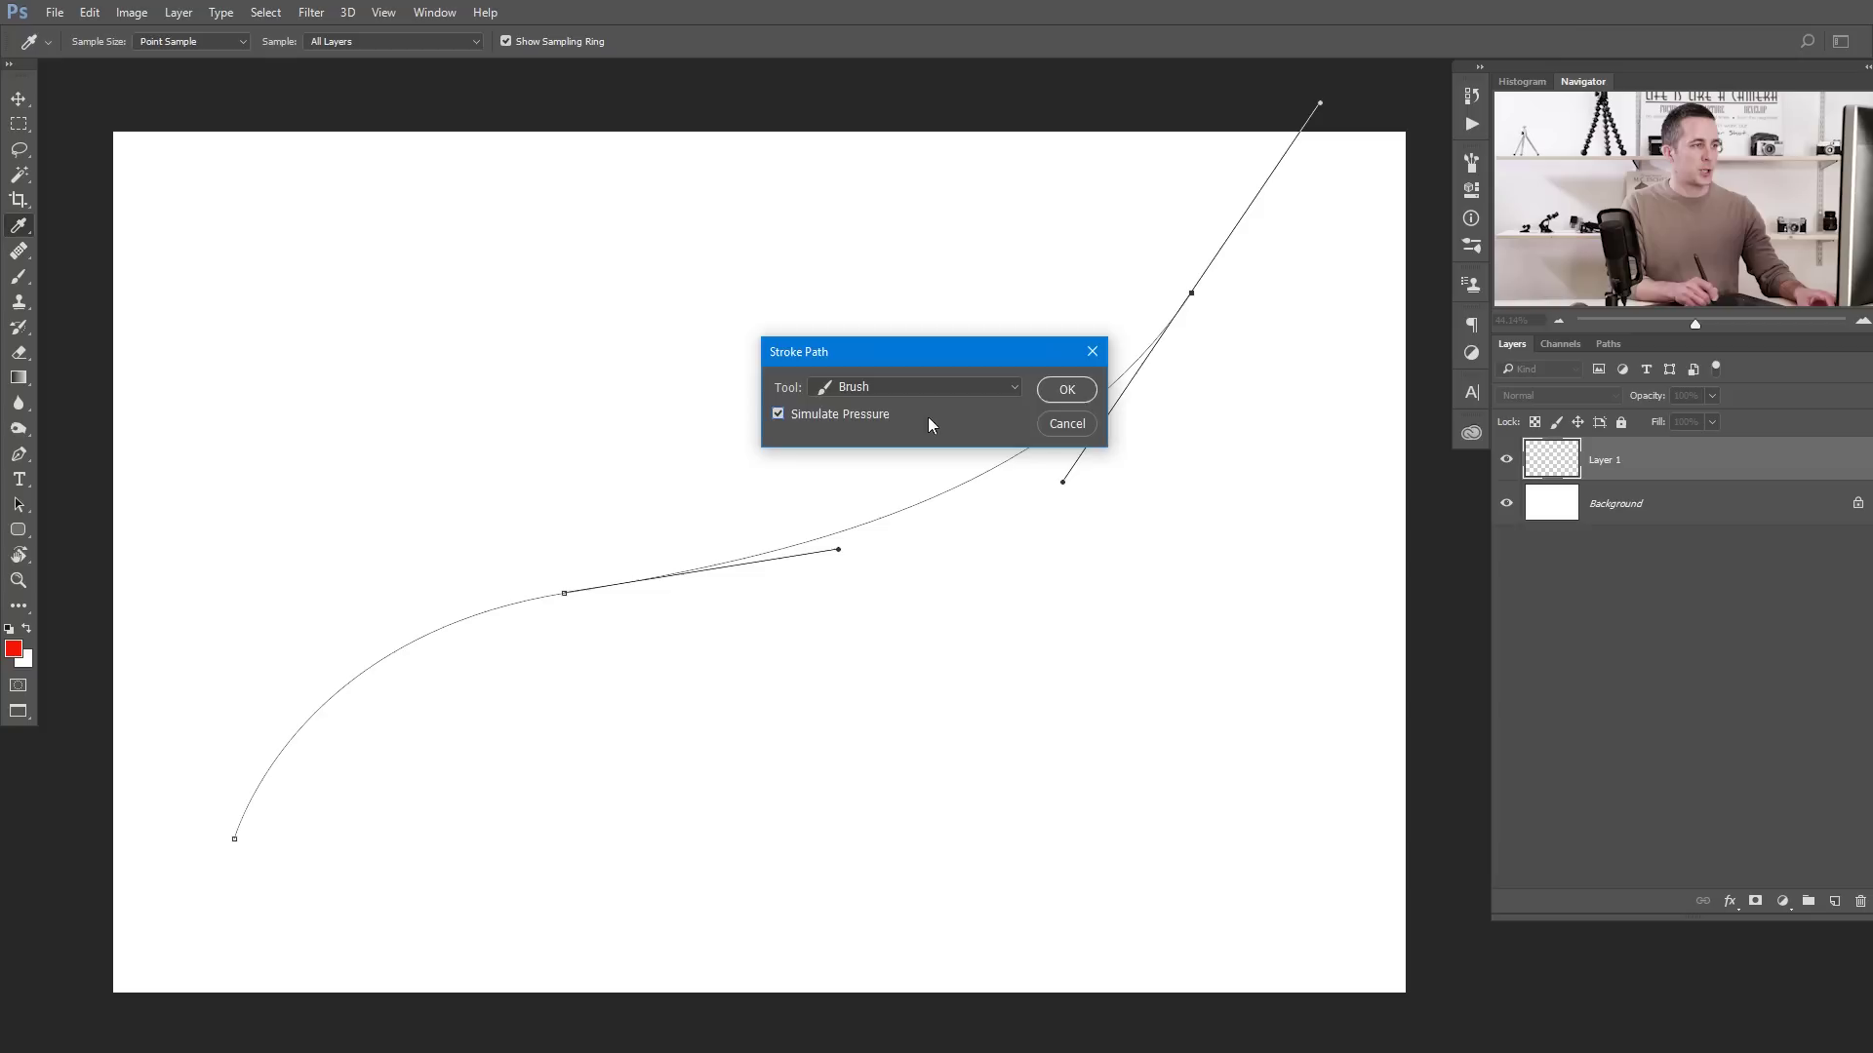
left_click(1079, 393)
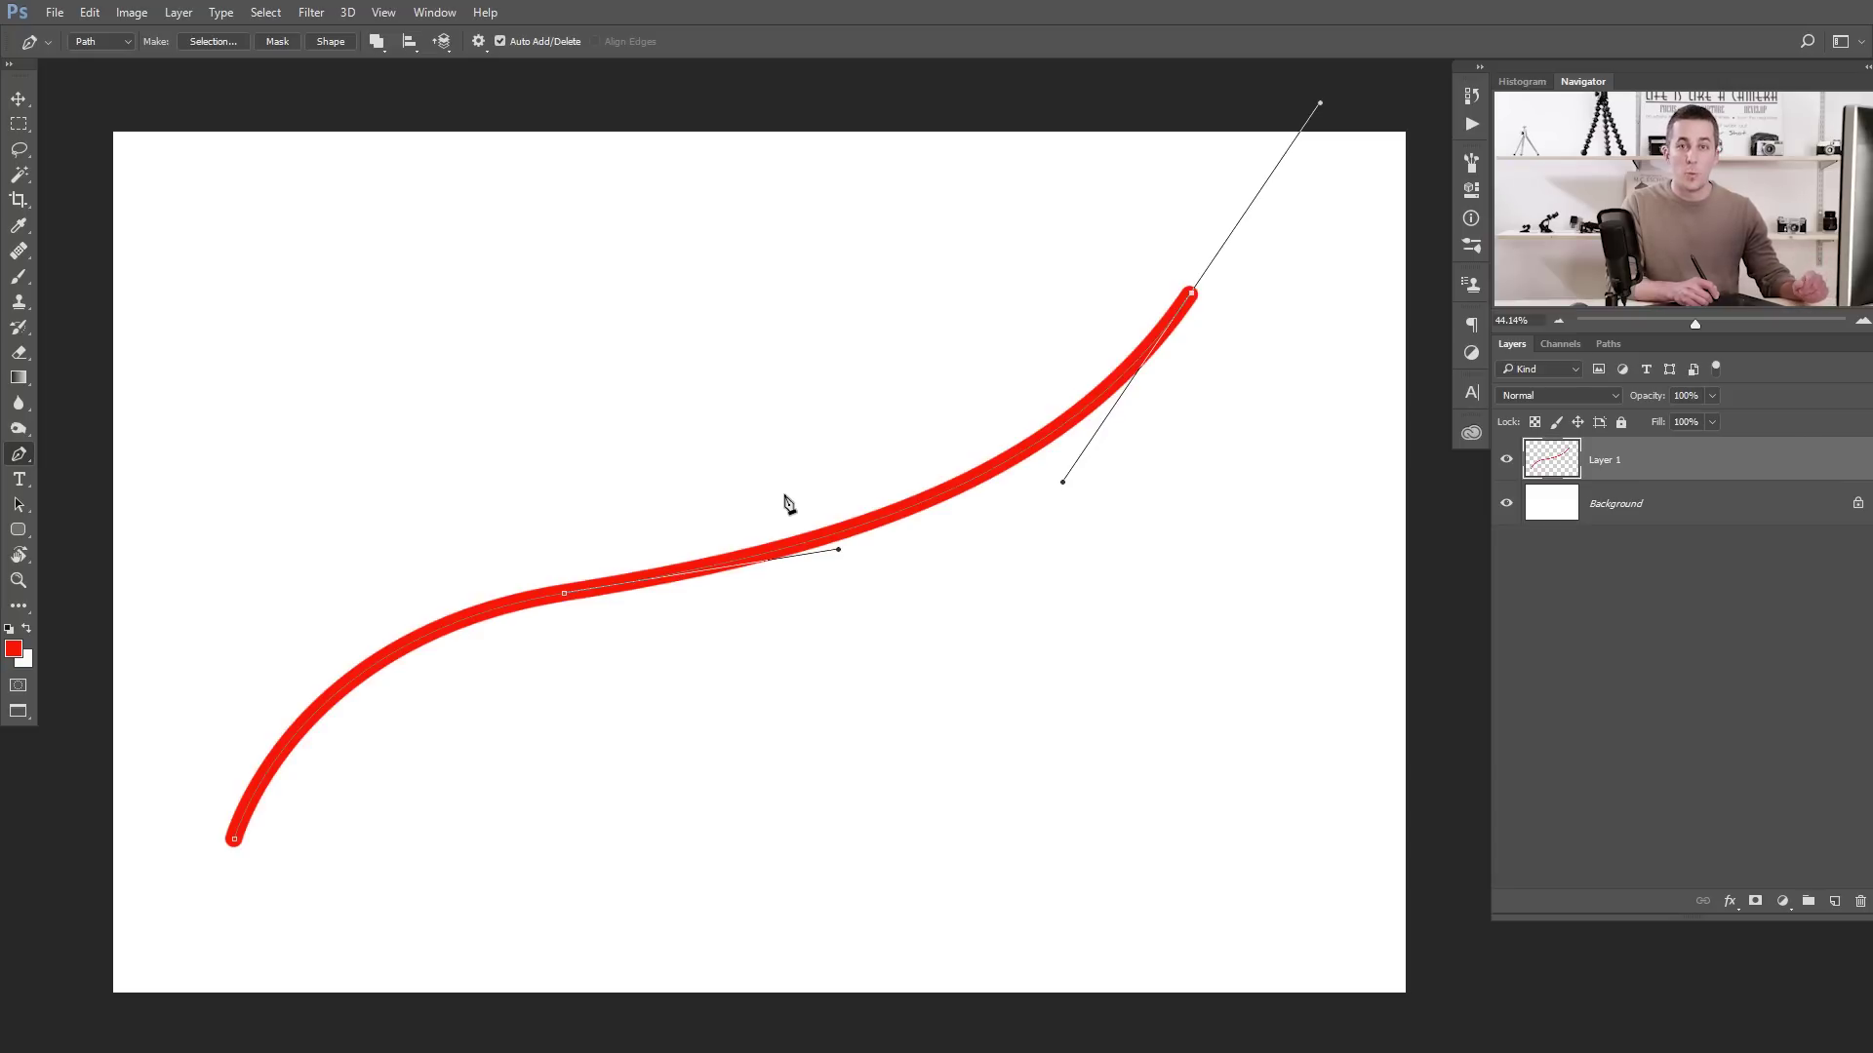
key("ctrl+z")
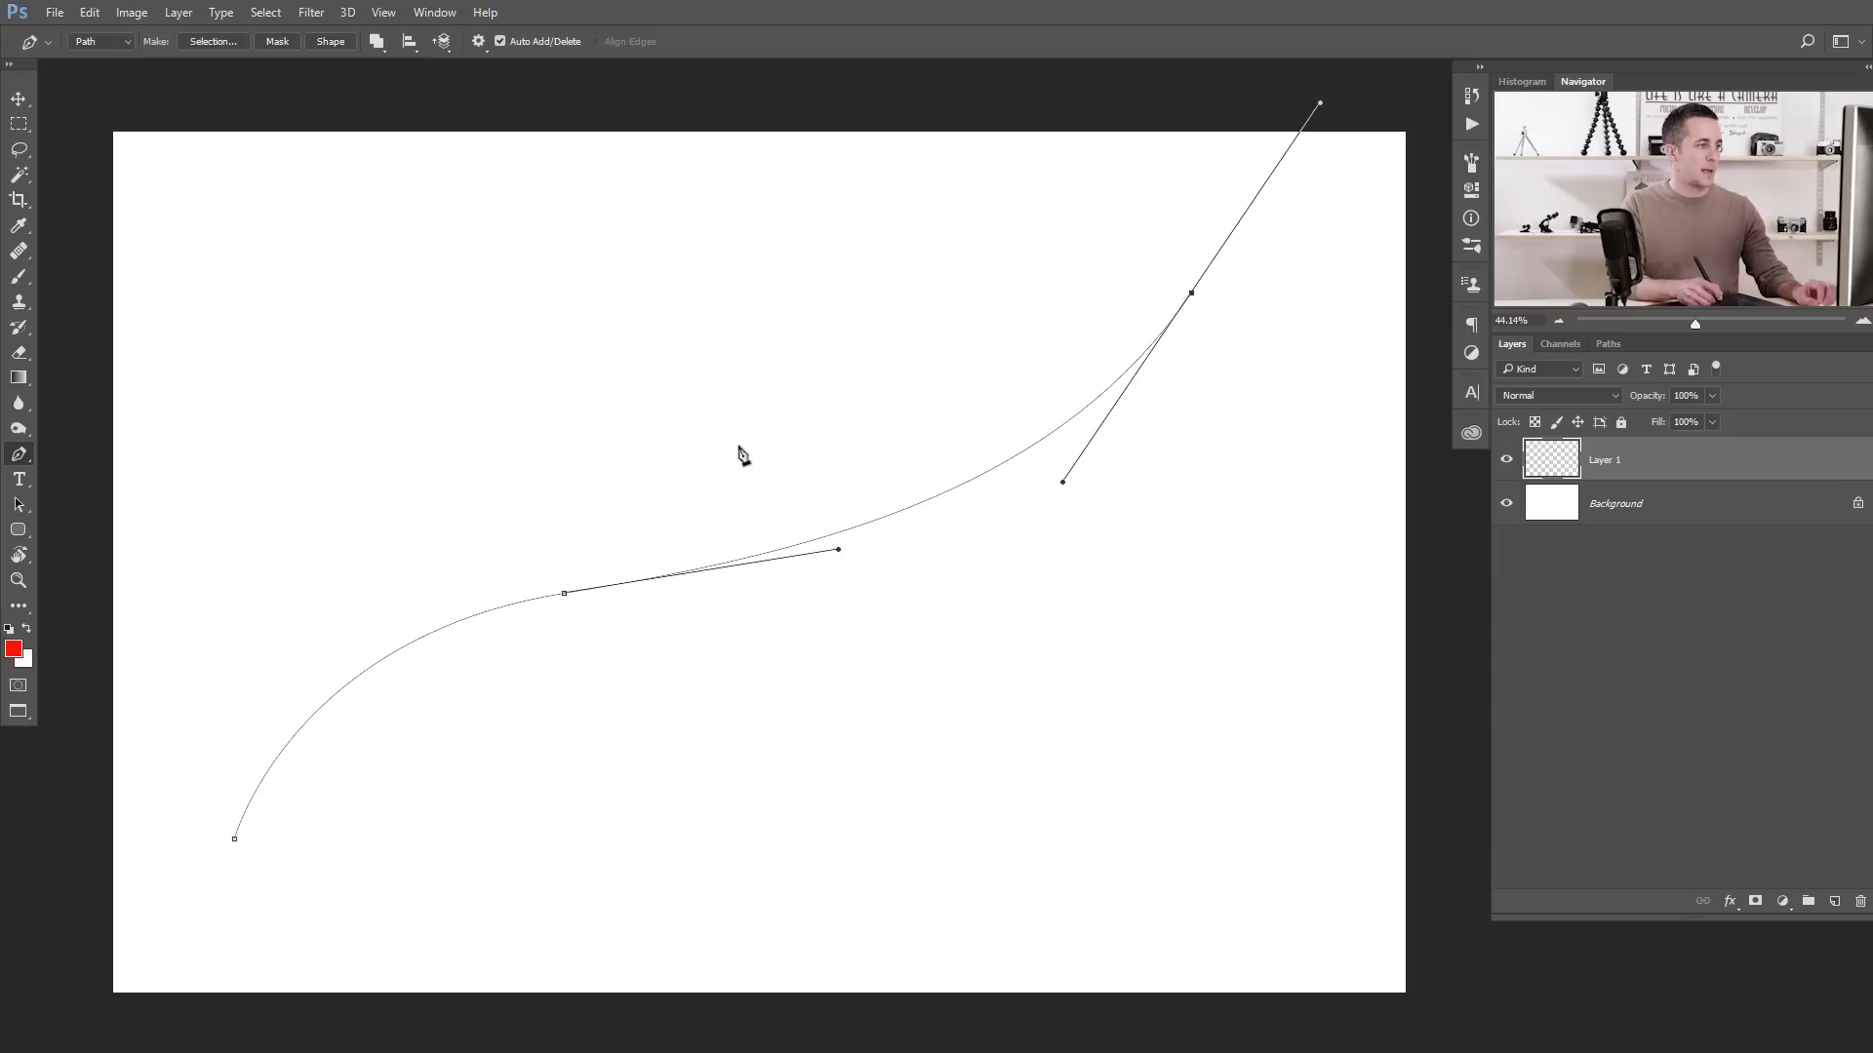
- Enable Shape Dynamics for the brush with Size Jitter control set to Pen Pressure, and test it with a freehand stroke that is undone
key("b")
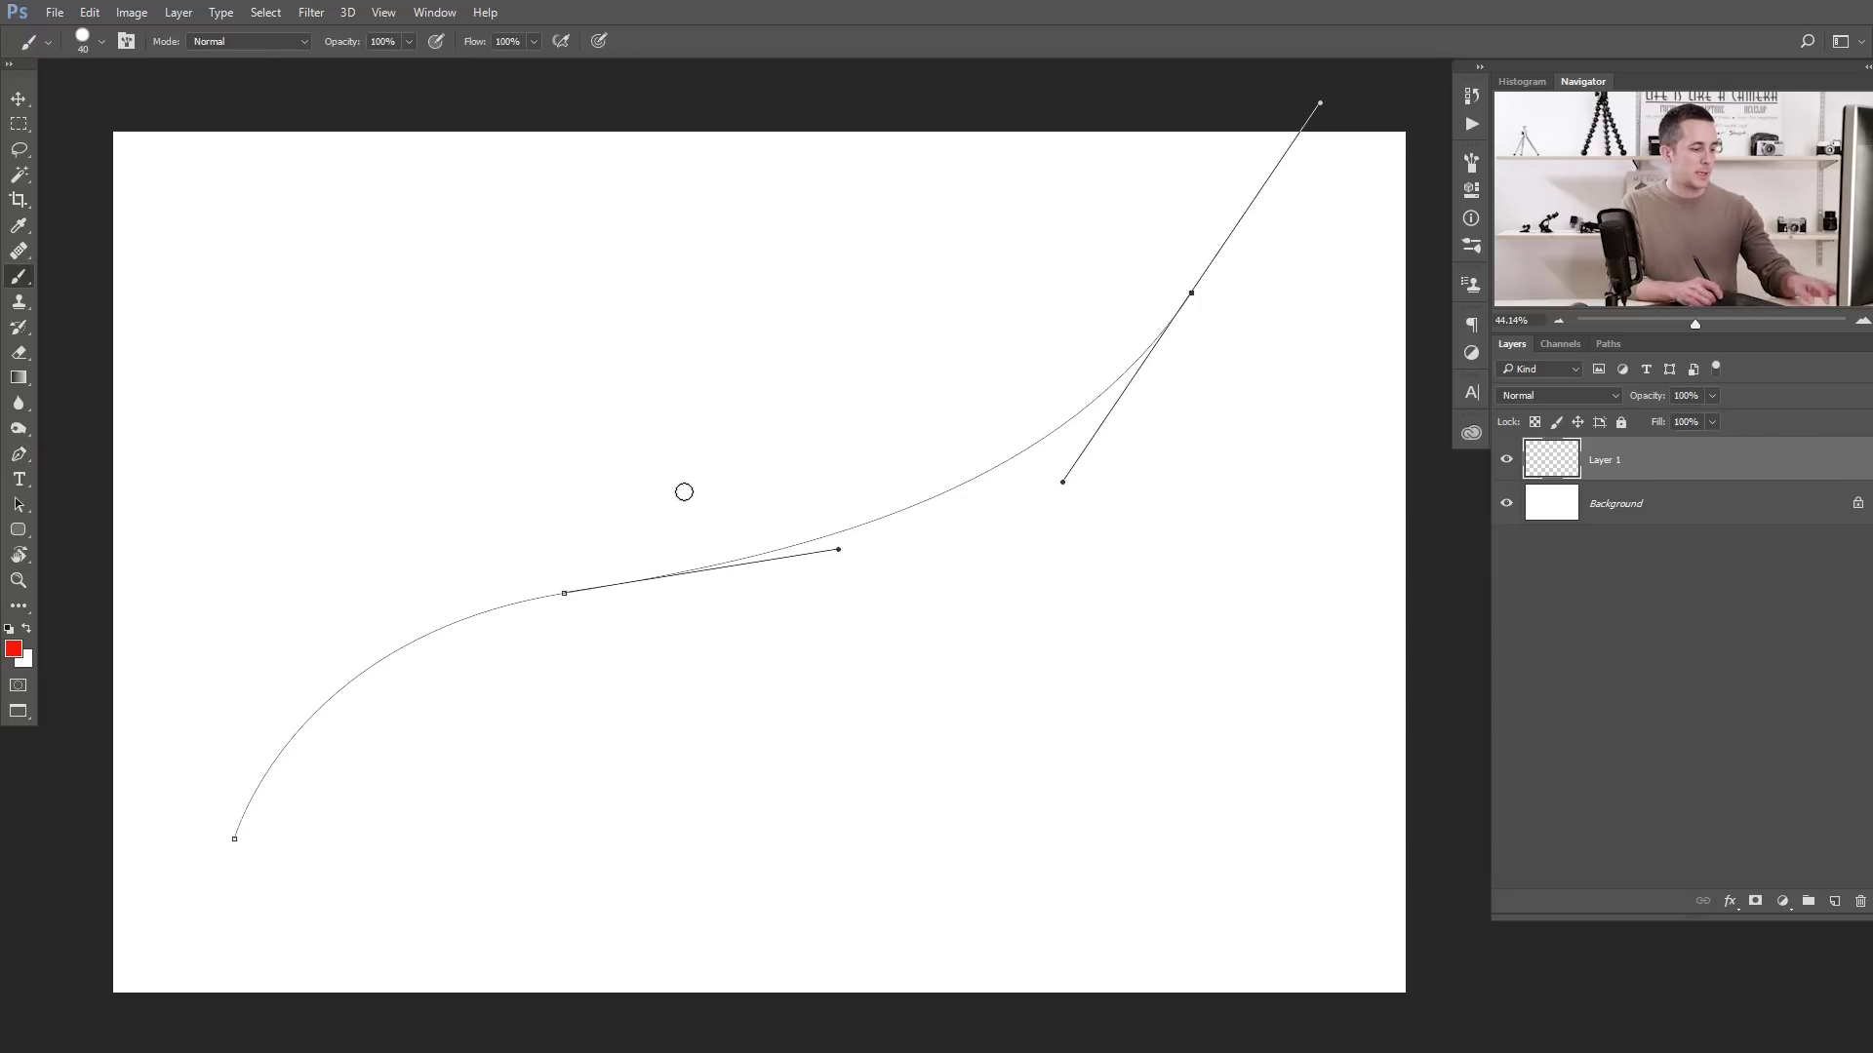
key("F5")
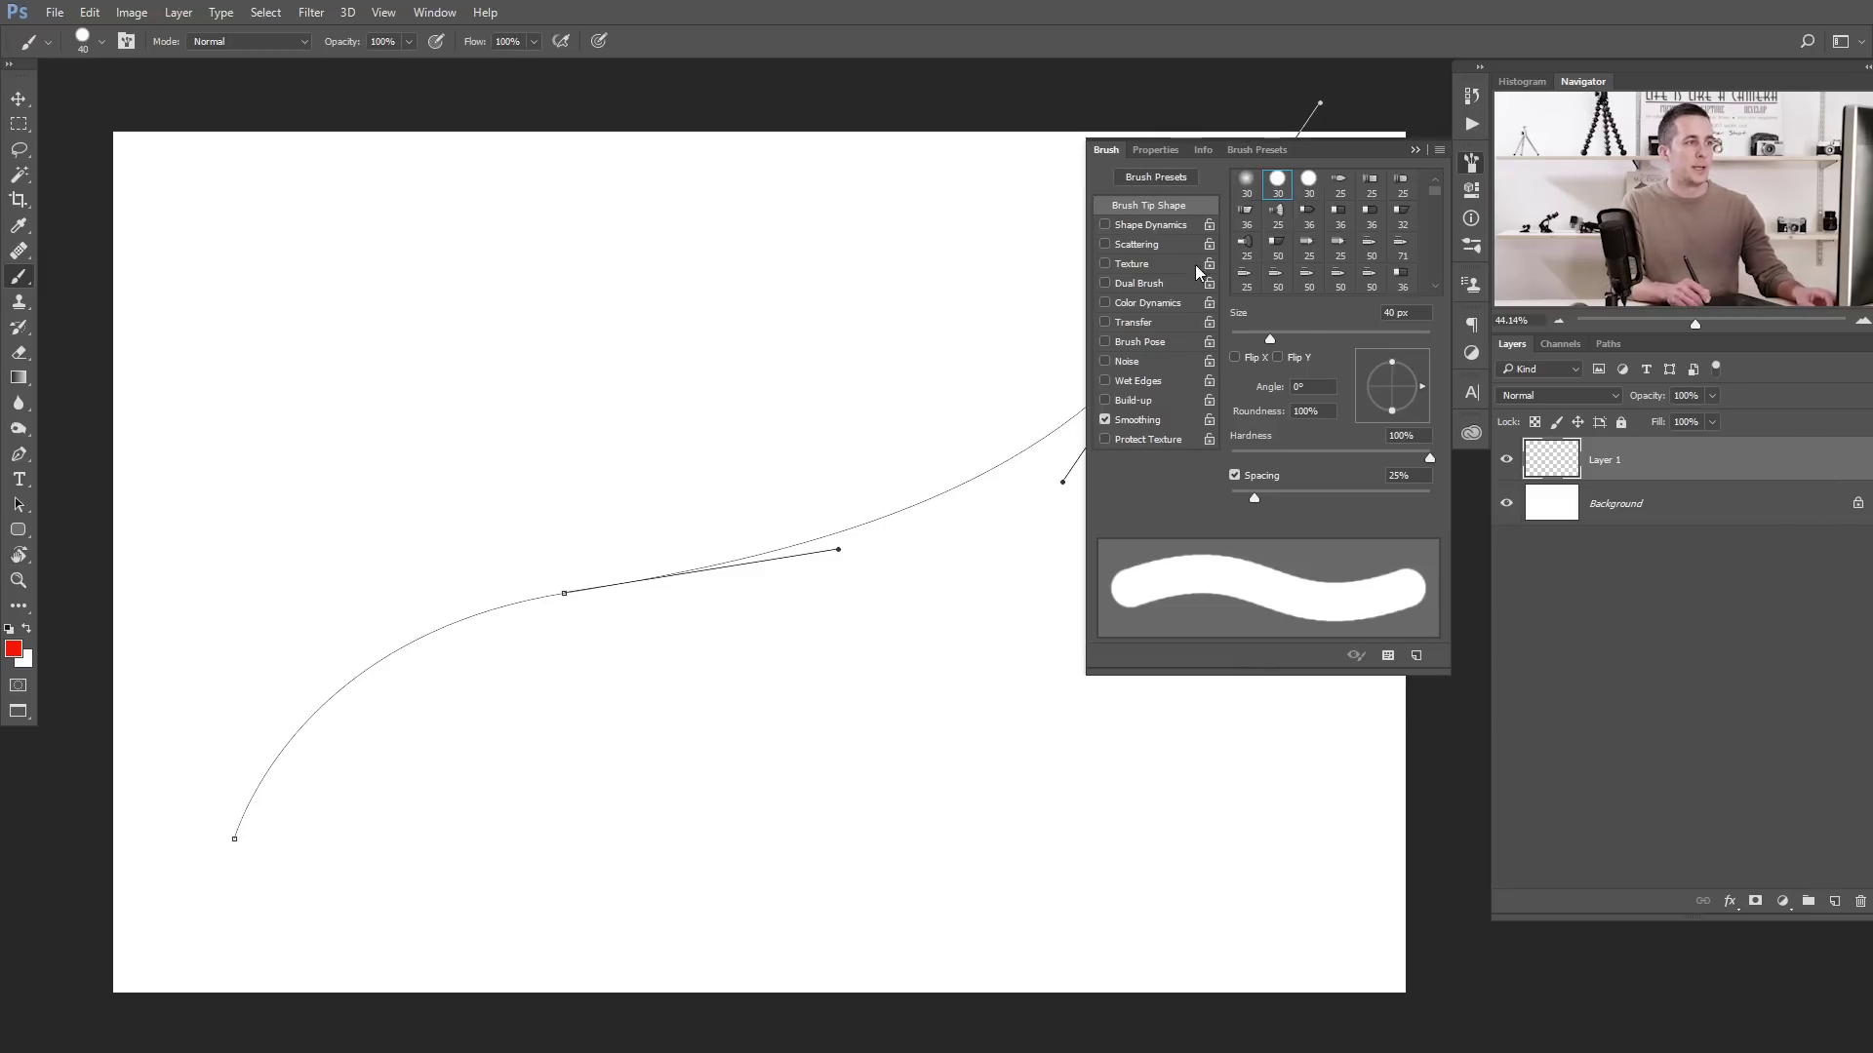
left_click(1141, 226)
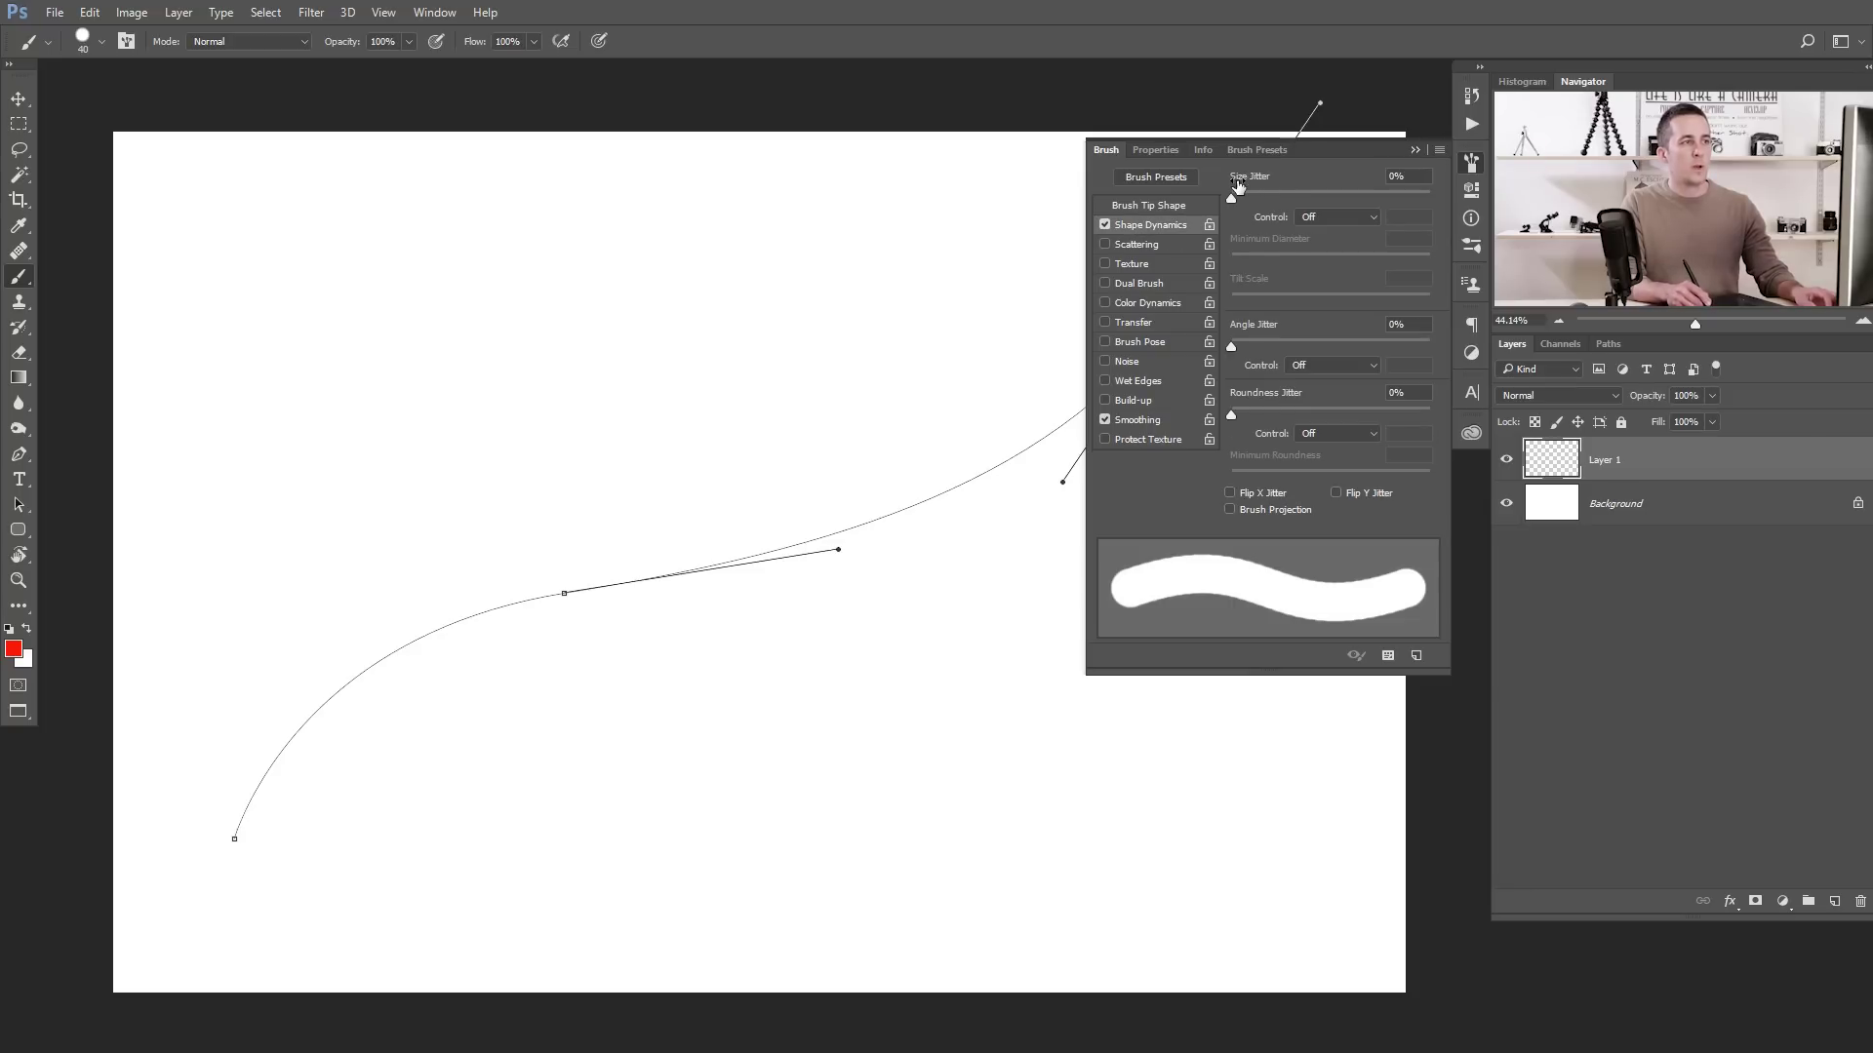
left_click(1320, 218)
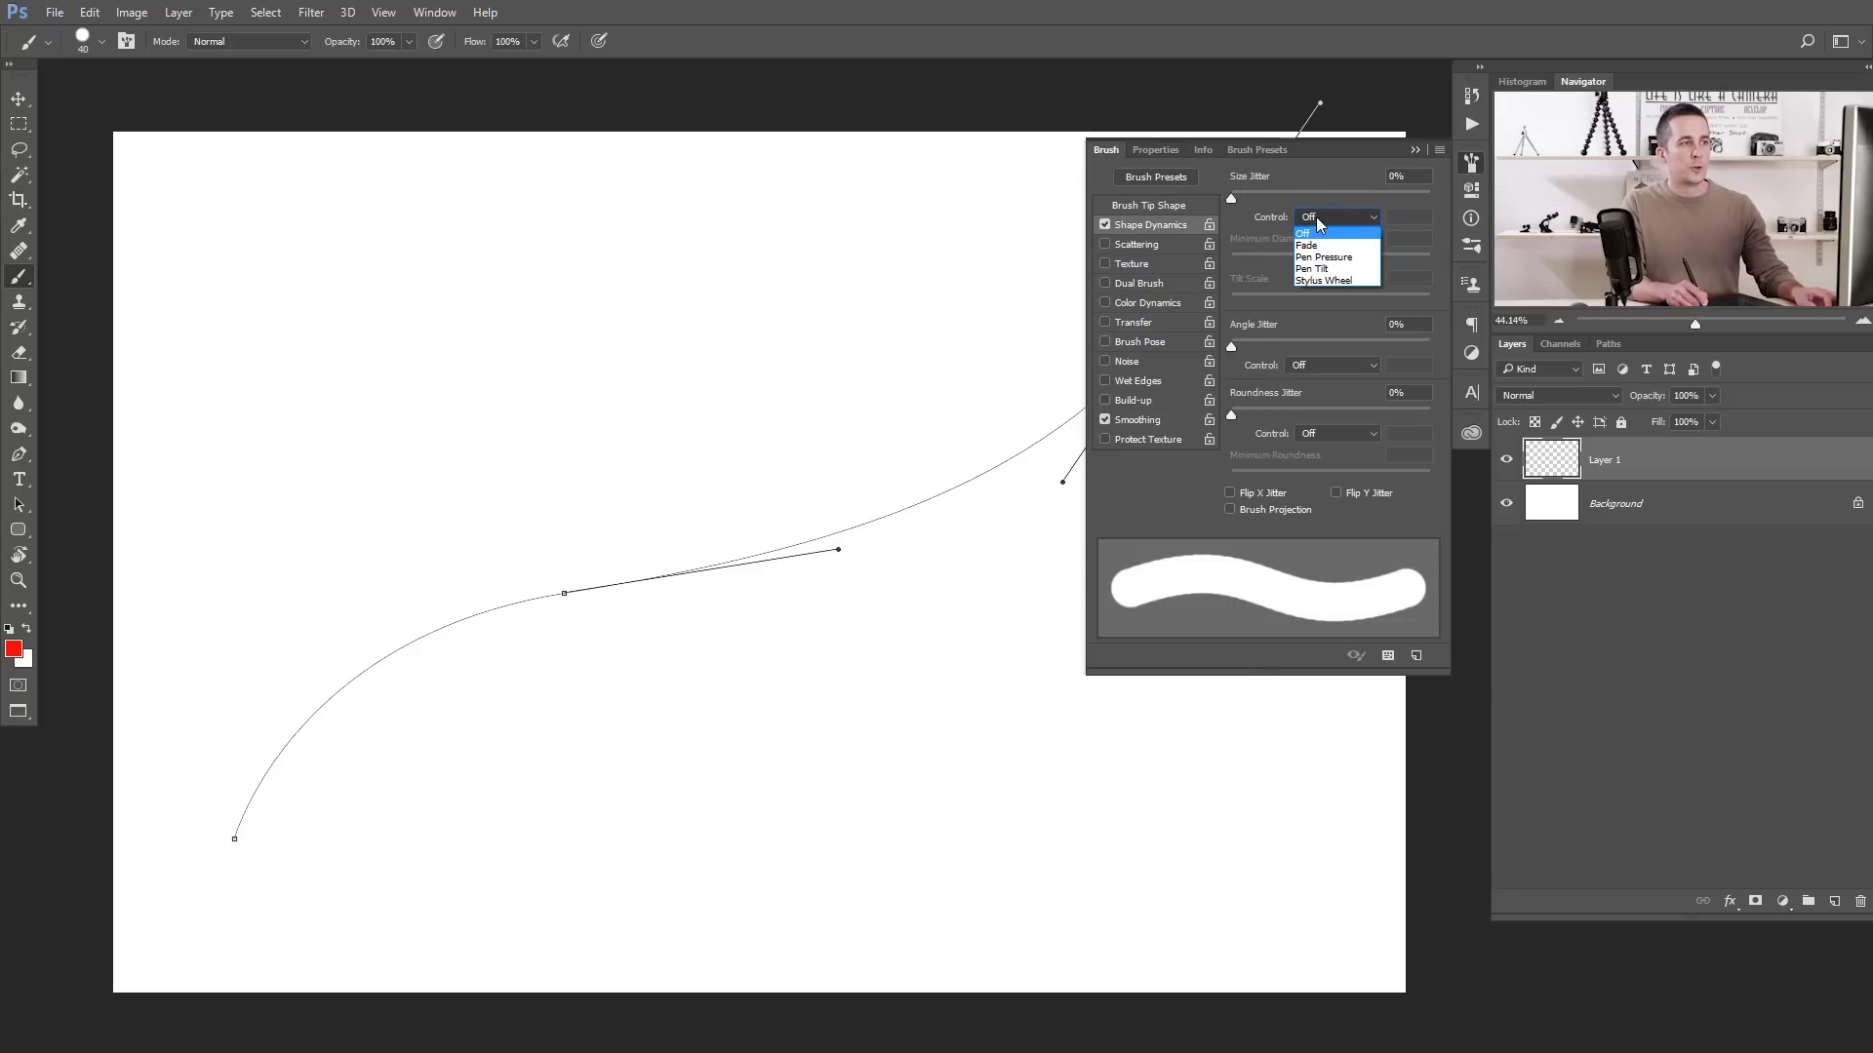
left_click(1326, 258)
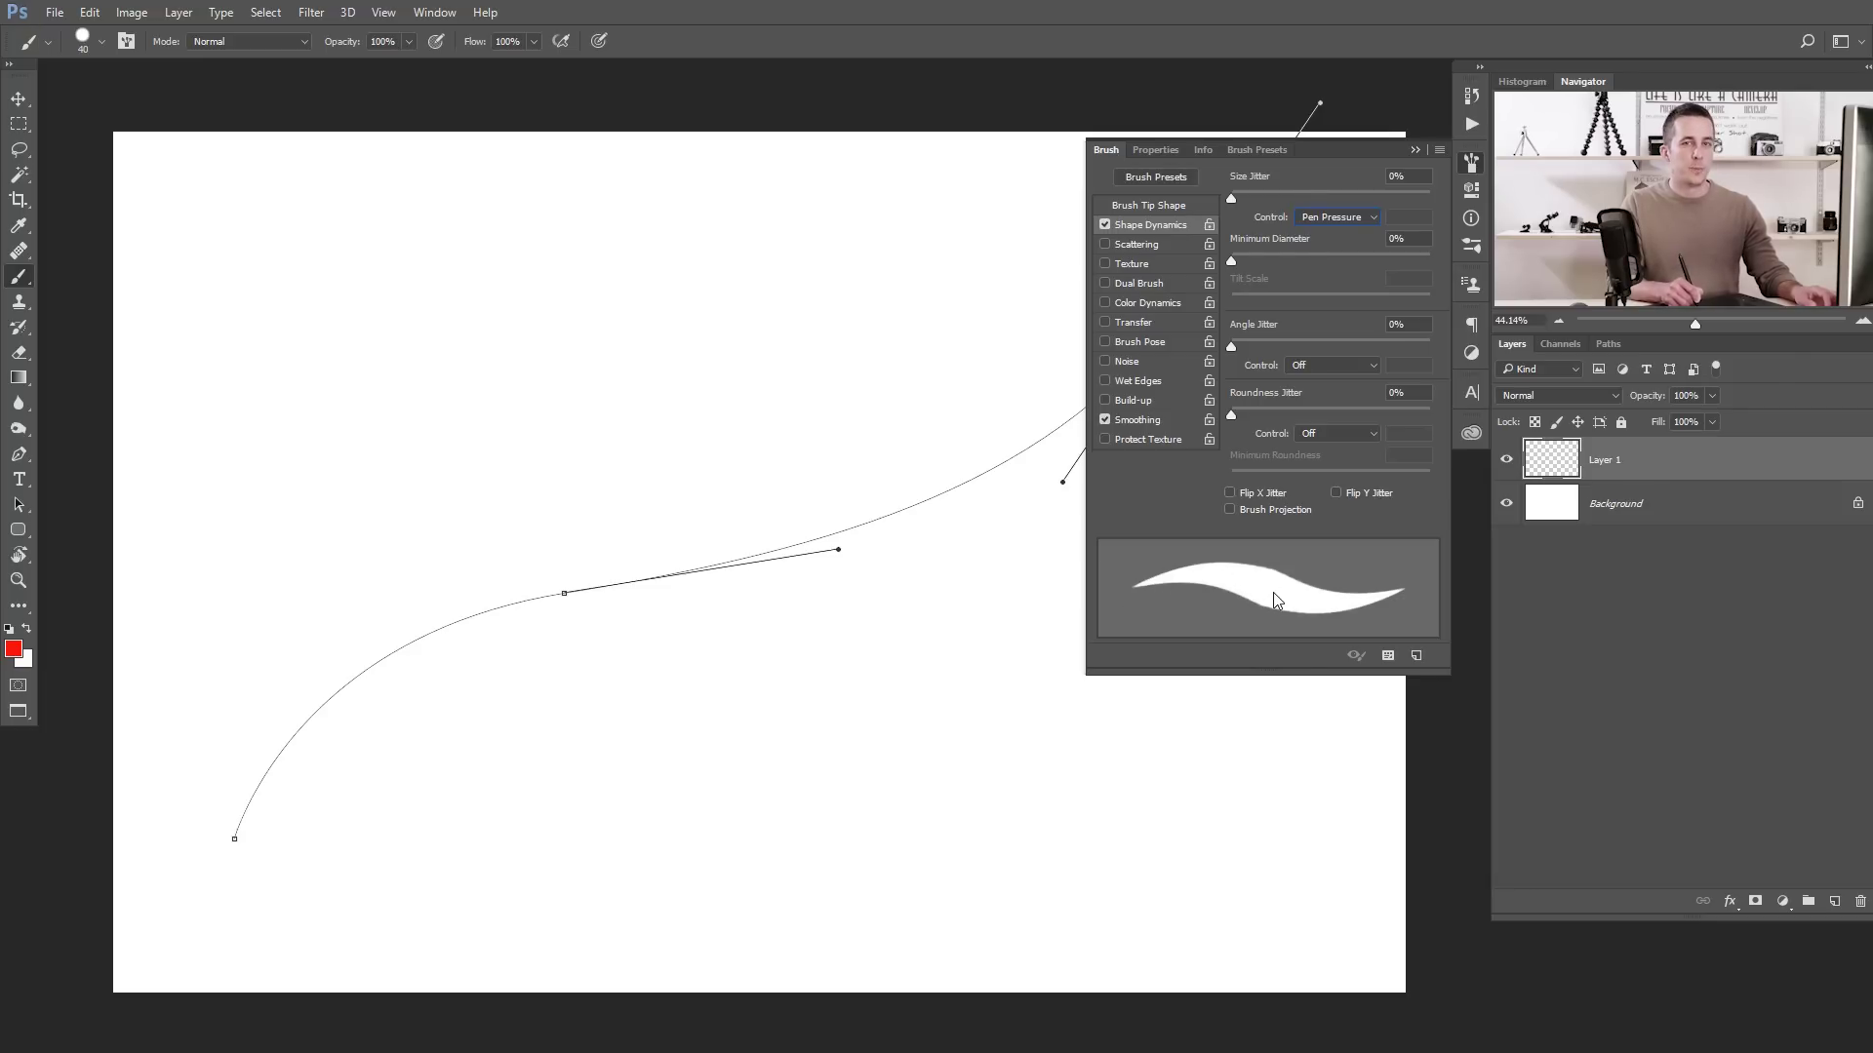
left_click(1416, 150)
mouse_move(224, 842)
left_mouse_down()
mouse_move(300, 686)
mouse_move(432, 611)
mouse_move(964, 446)
mouse_move(1098, 357)
mouse_move(1192, 218)
left_mouse_up()
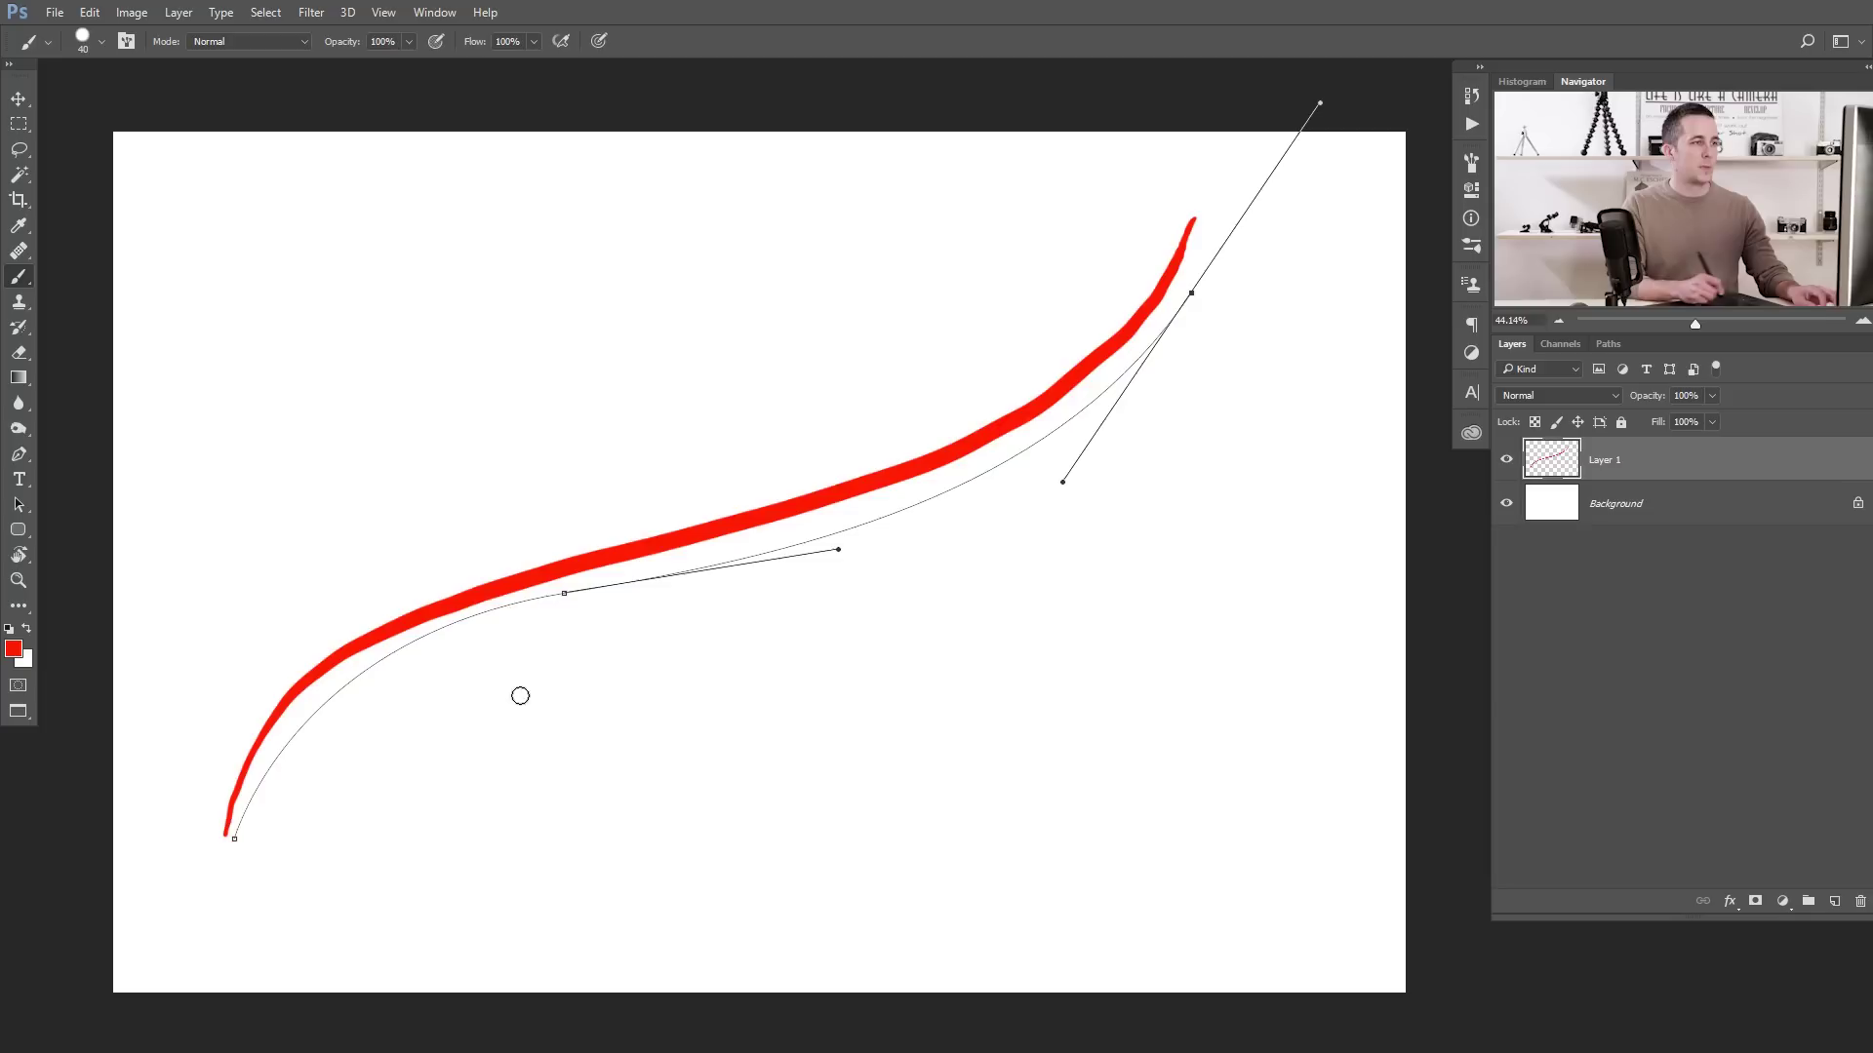
key("ctrl+z")
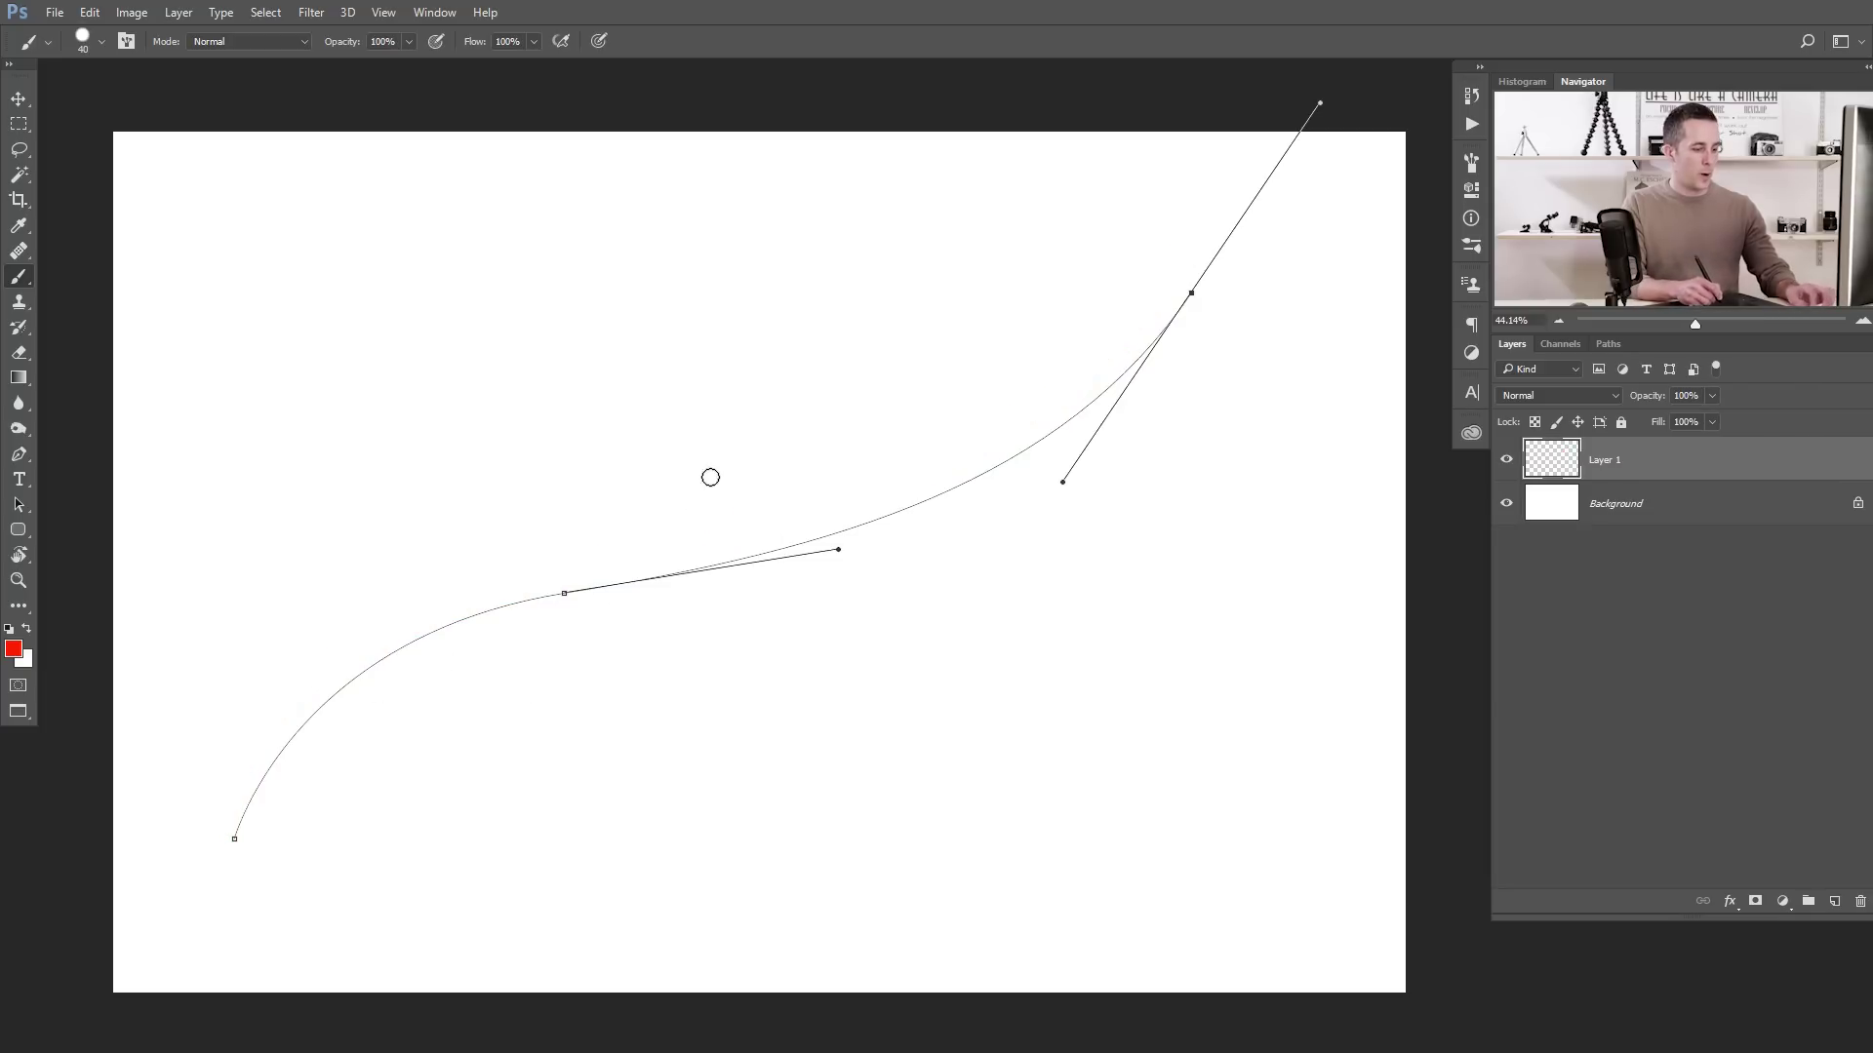
- Try stroking the curved path with the Brush and Simulate Pressure, with the path deleted to view the line, and undo it all
key("p")
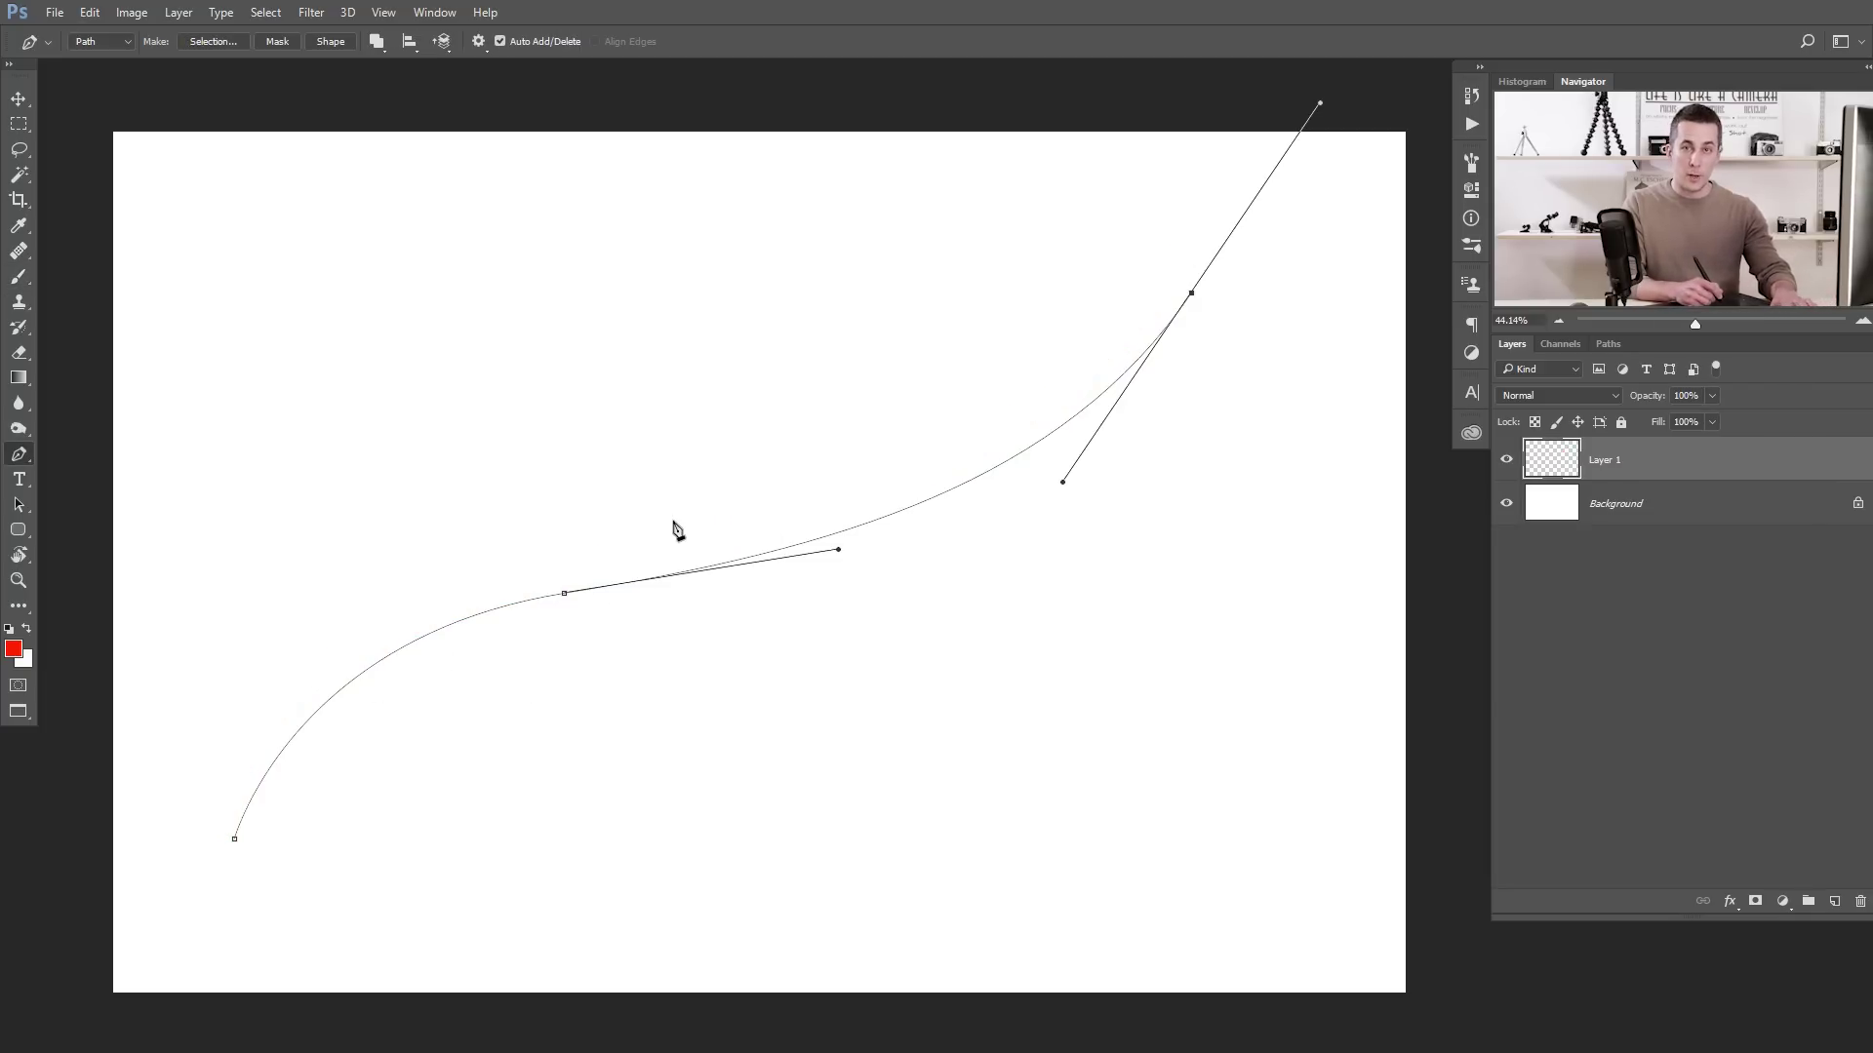
right_click(749, 448)
left_click(817, 594)
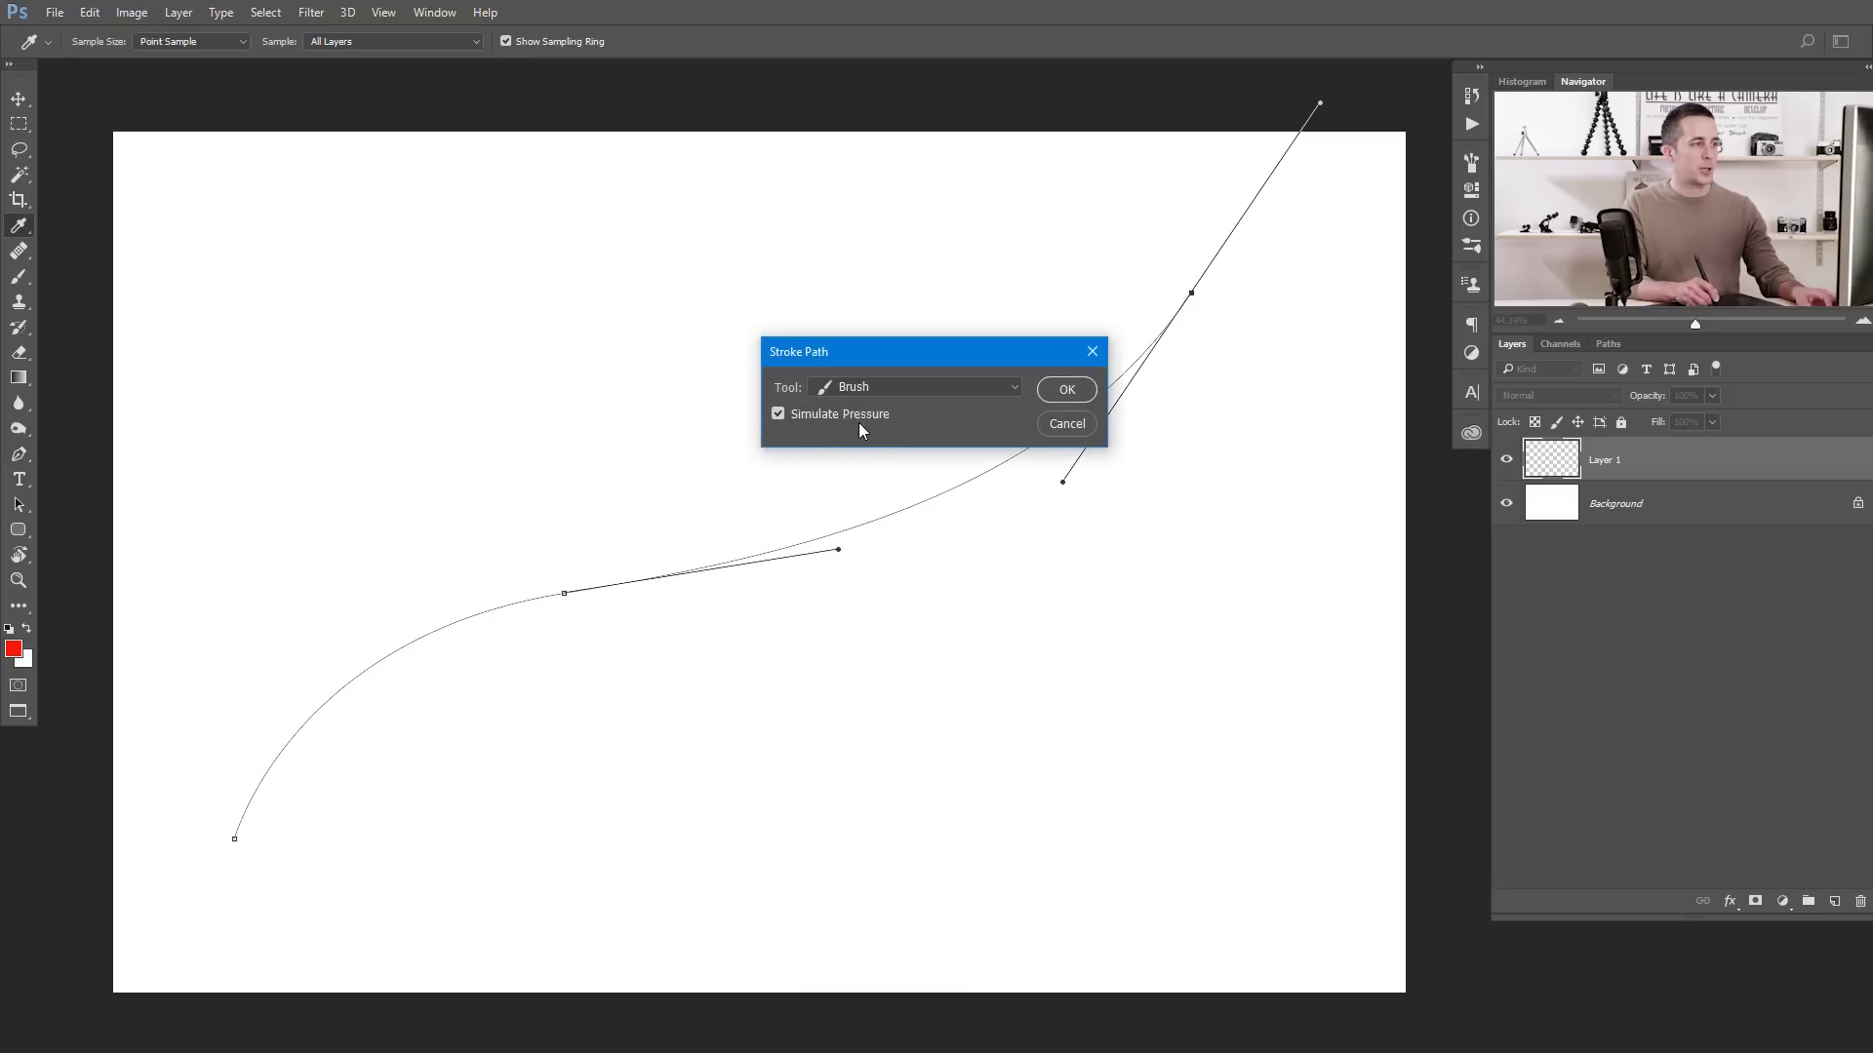
left_click(1068, 388)
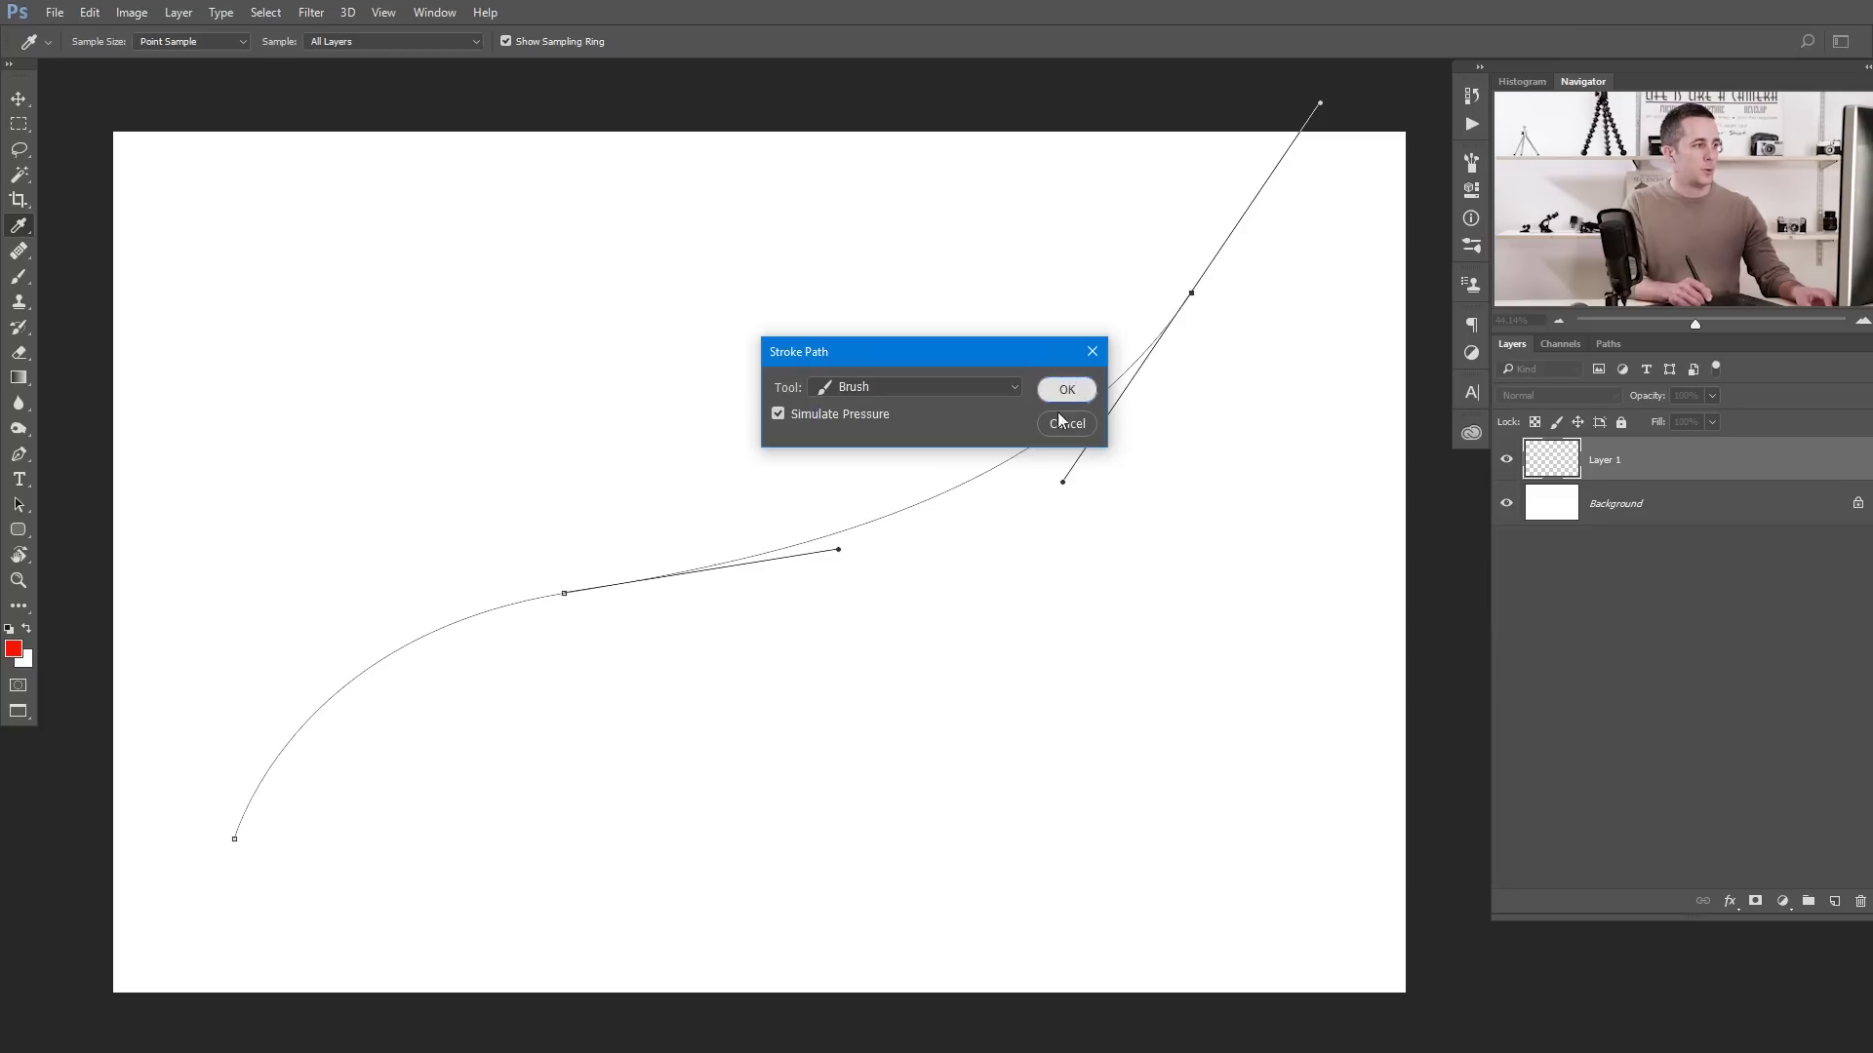
right_click(780, 486)
left_click(851, 519)
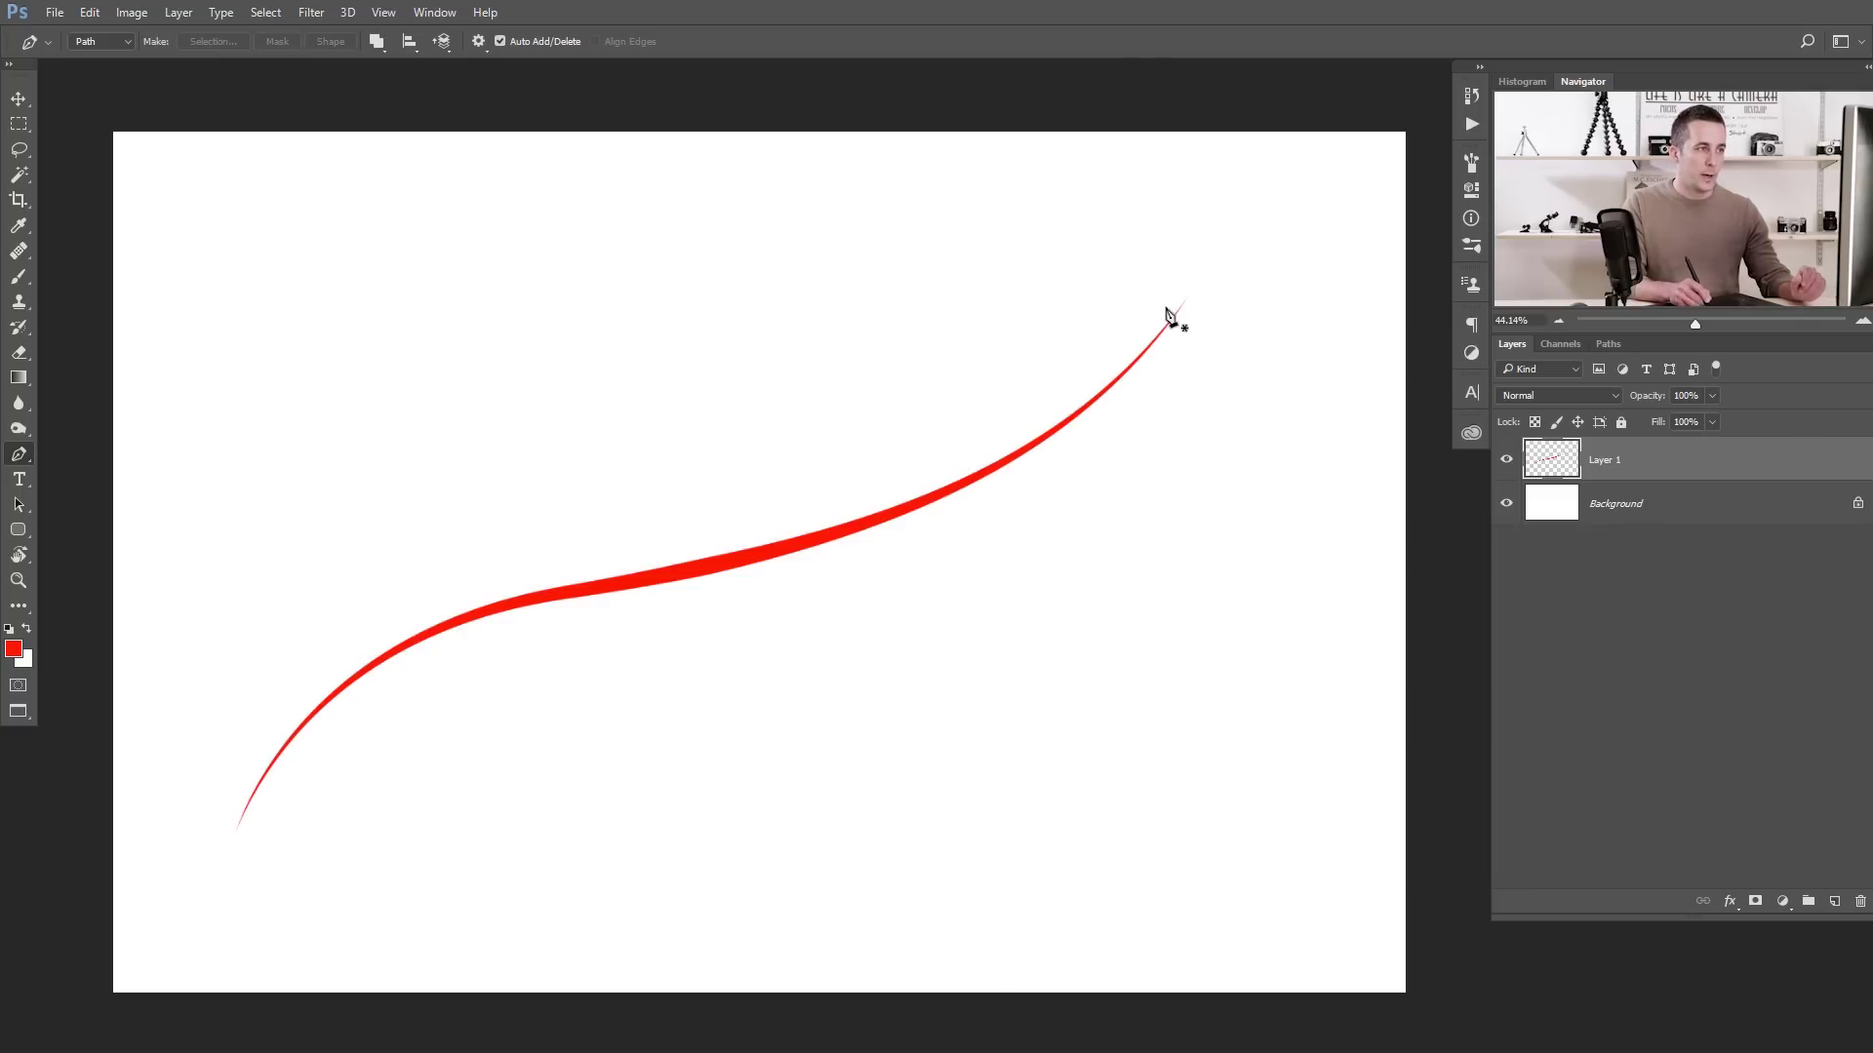
left_click(680, 603, "ctrl")
key("ctrl+z")
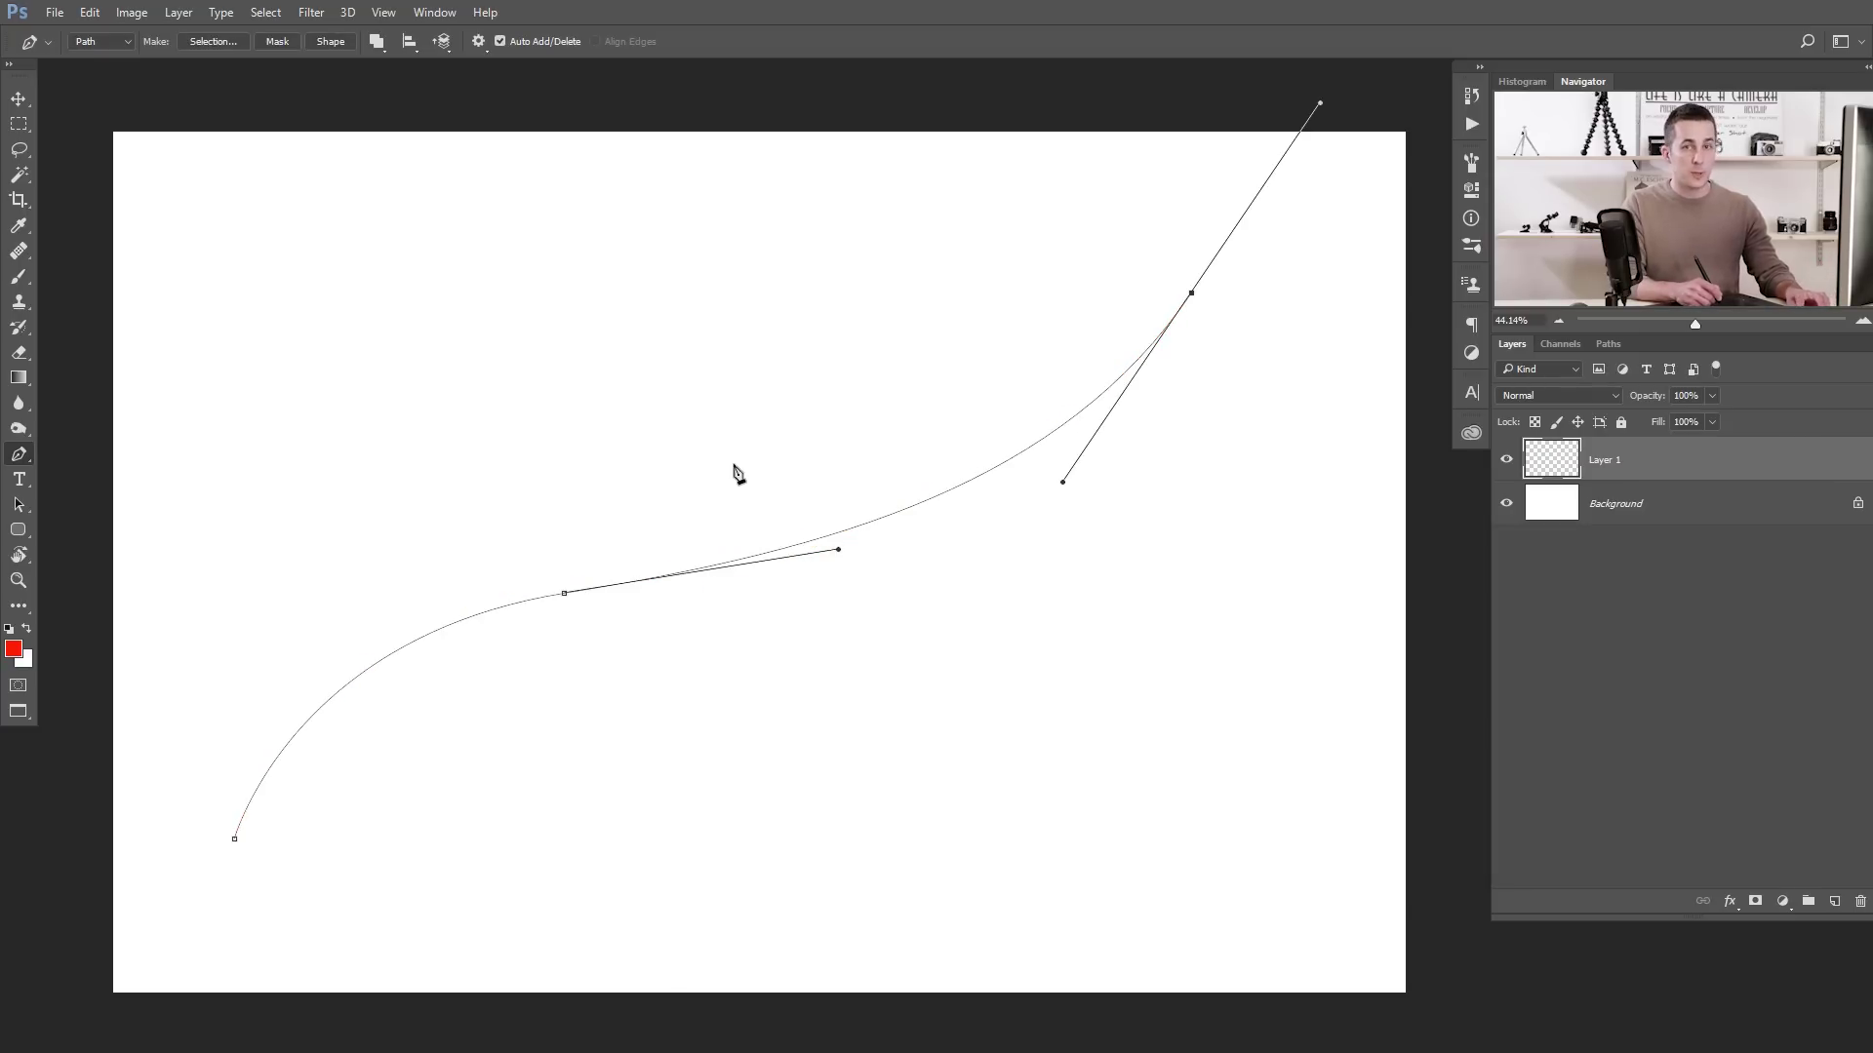
- Turn off Shape Dynamics for the brush and enable Transfer with the Opacity Jitter control set to Pen Pressure
key("b")
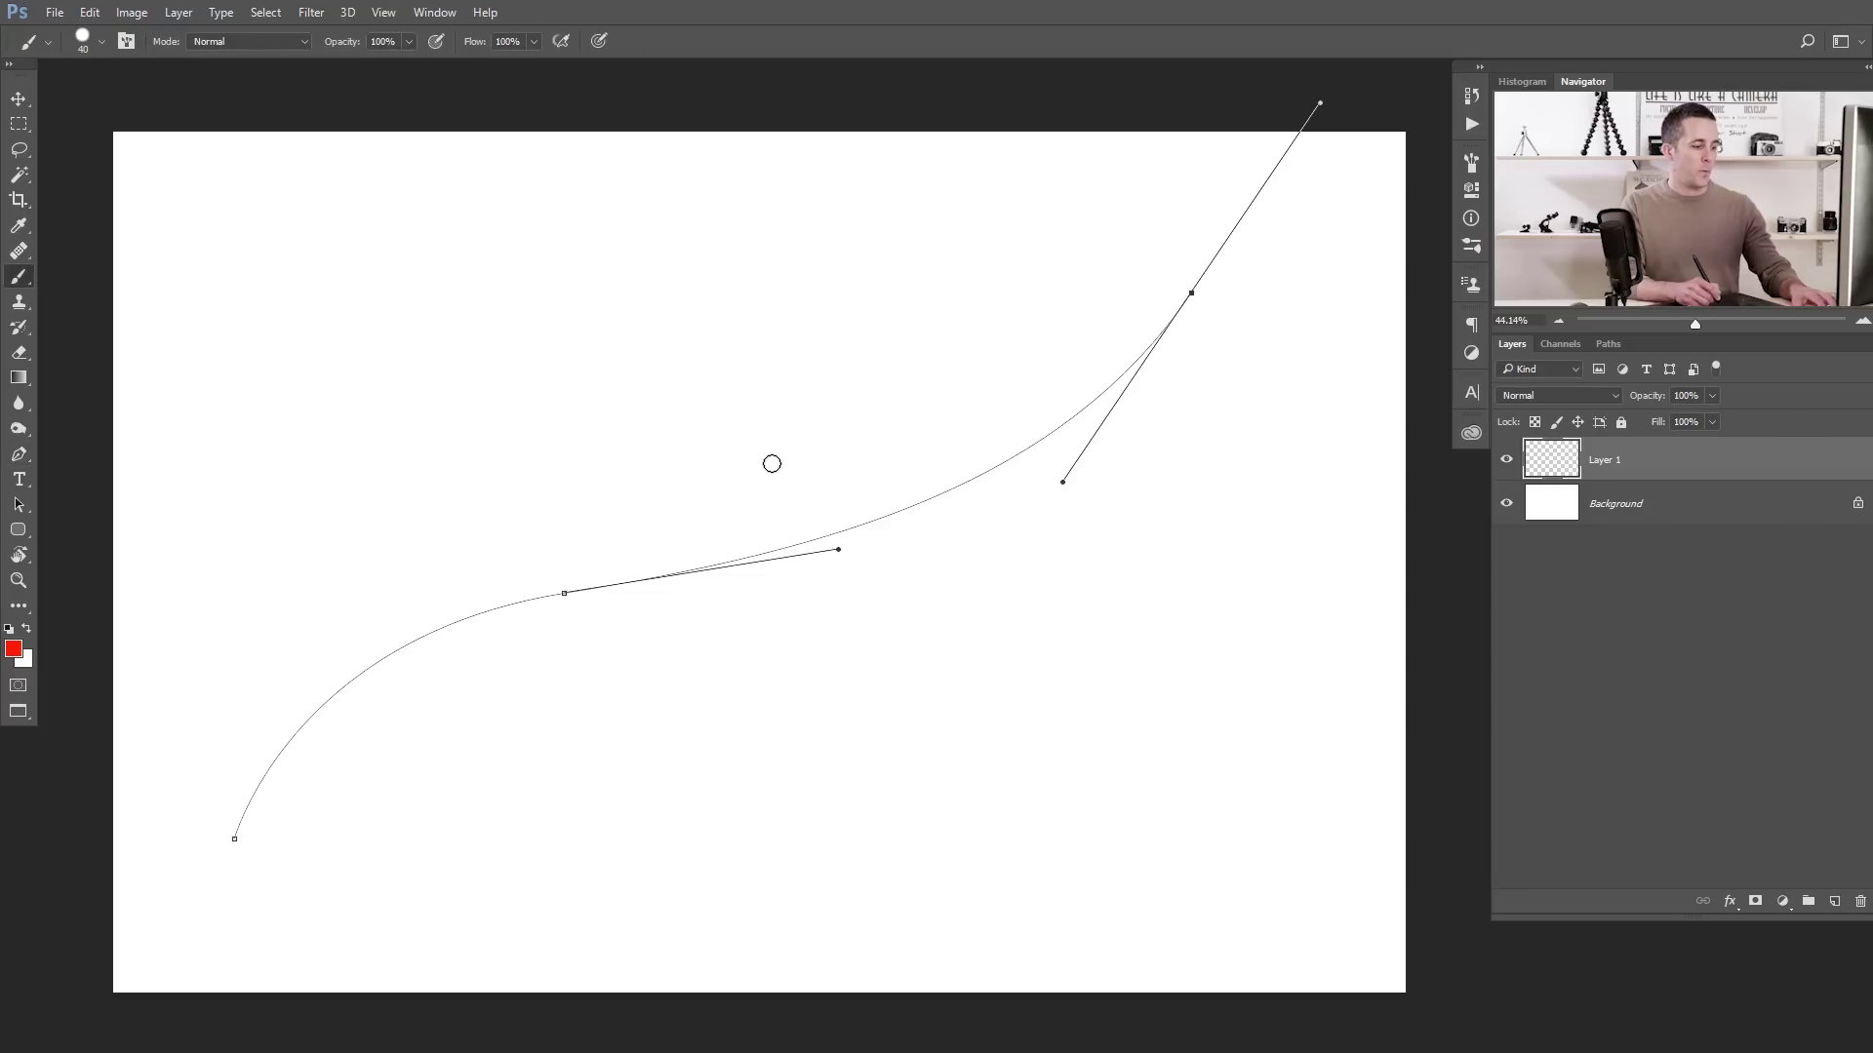
key("F5")
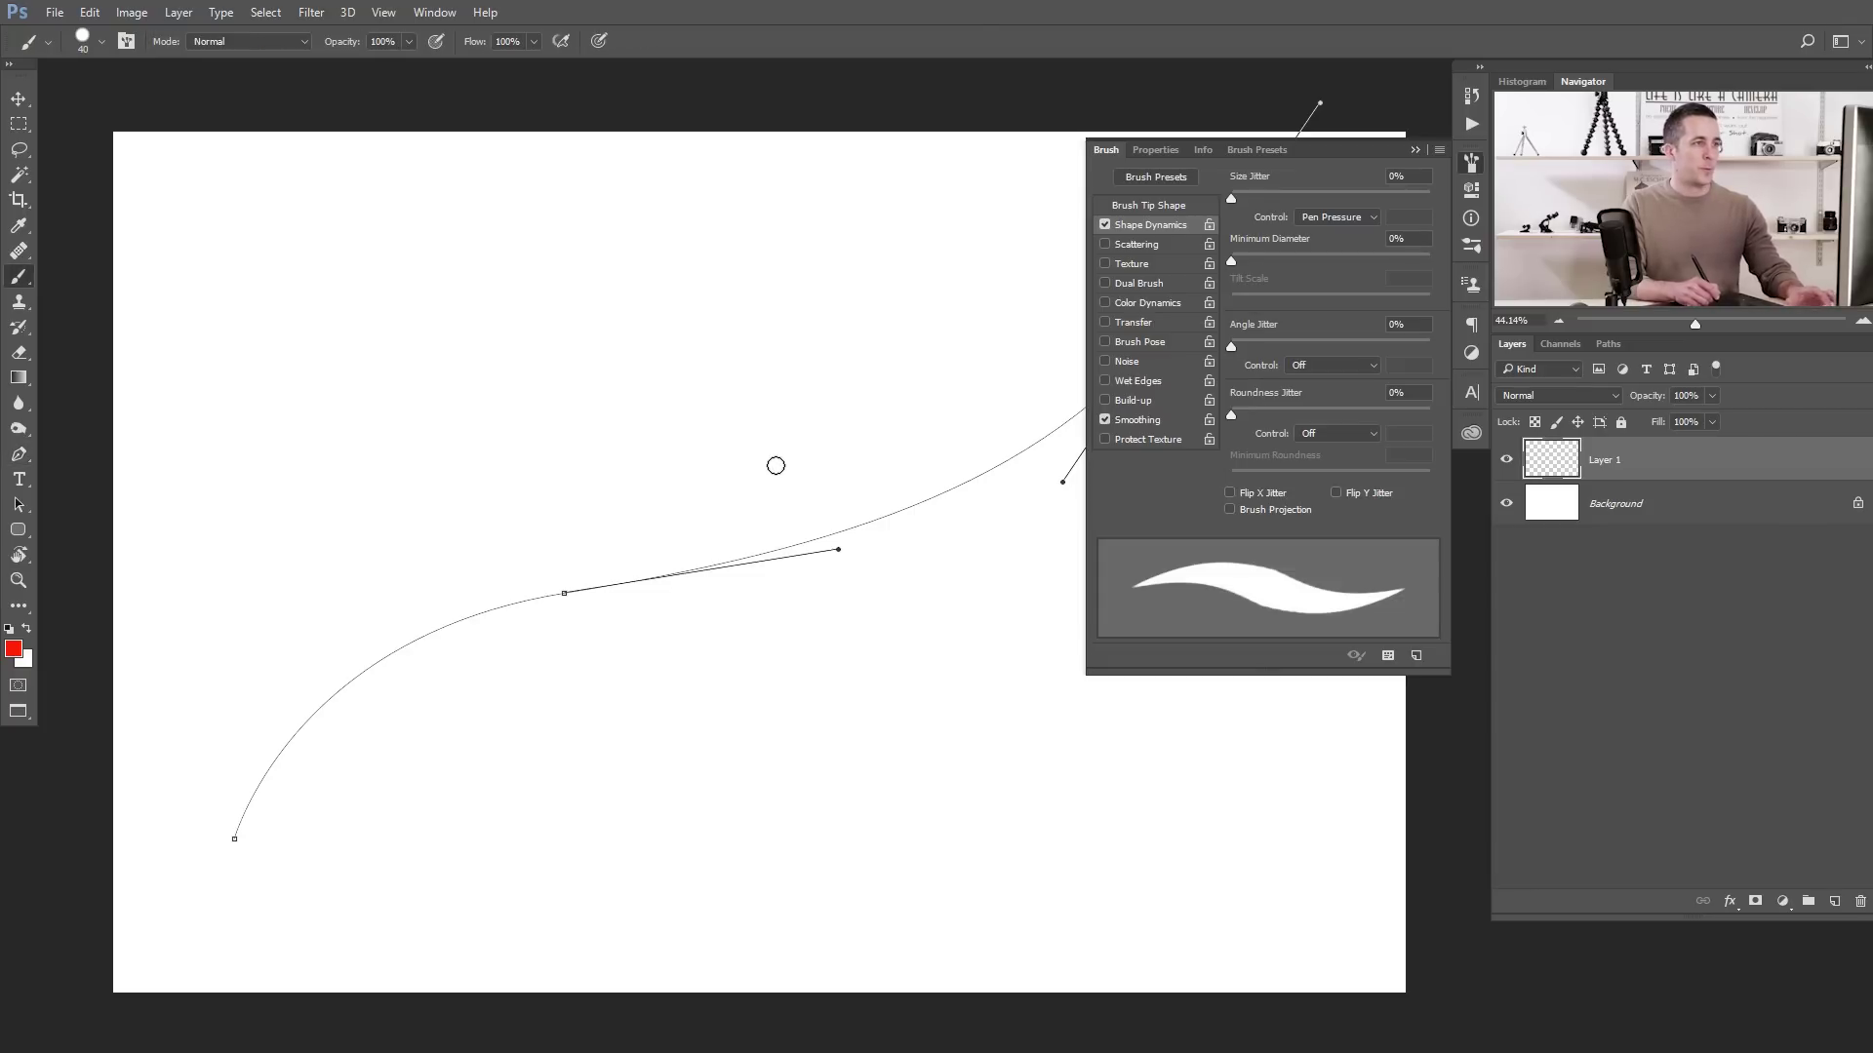
left_click(1104, 225)
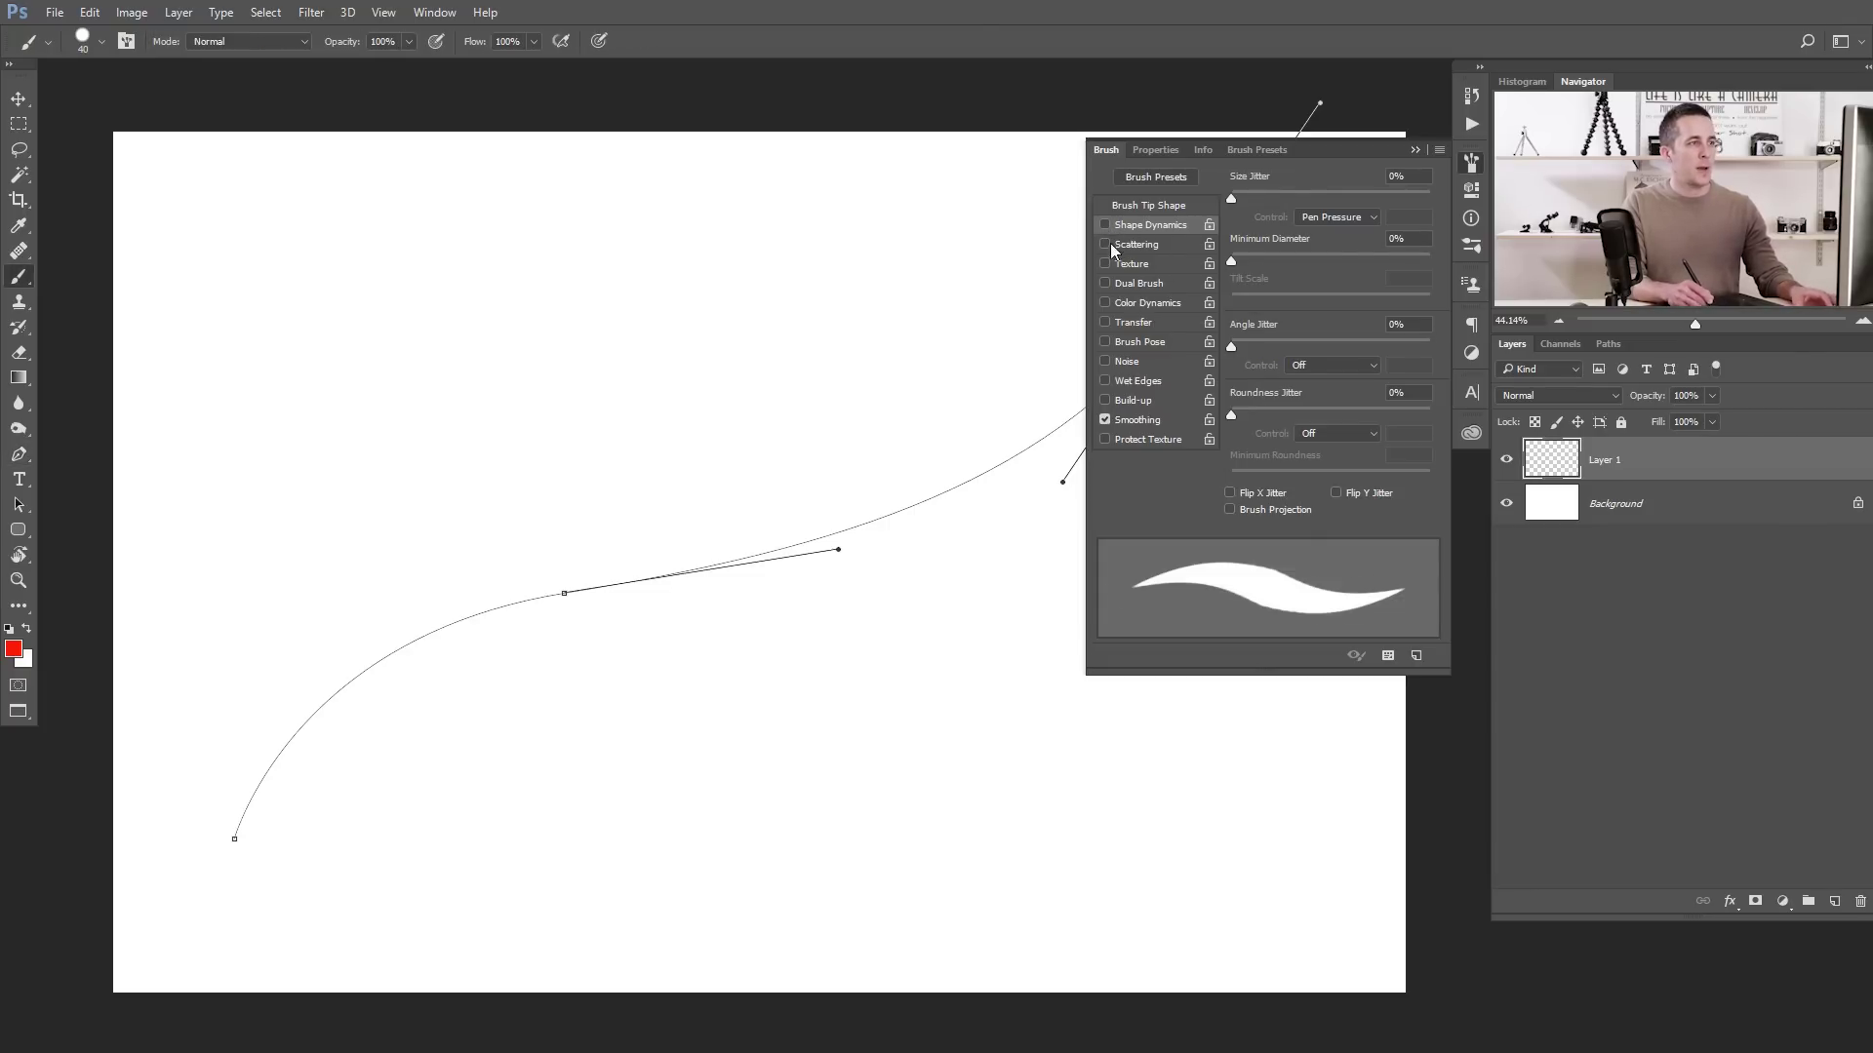
left_click(1134, 325)
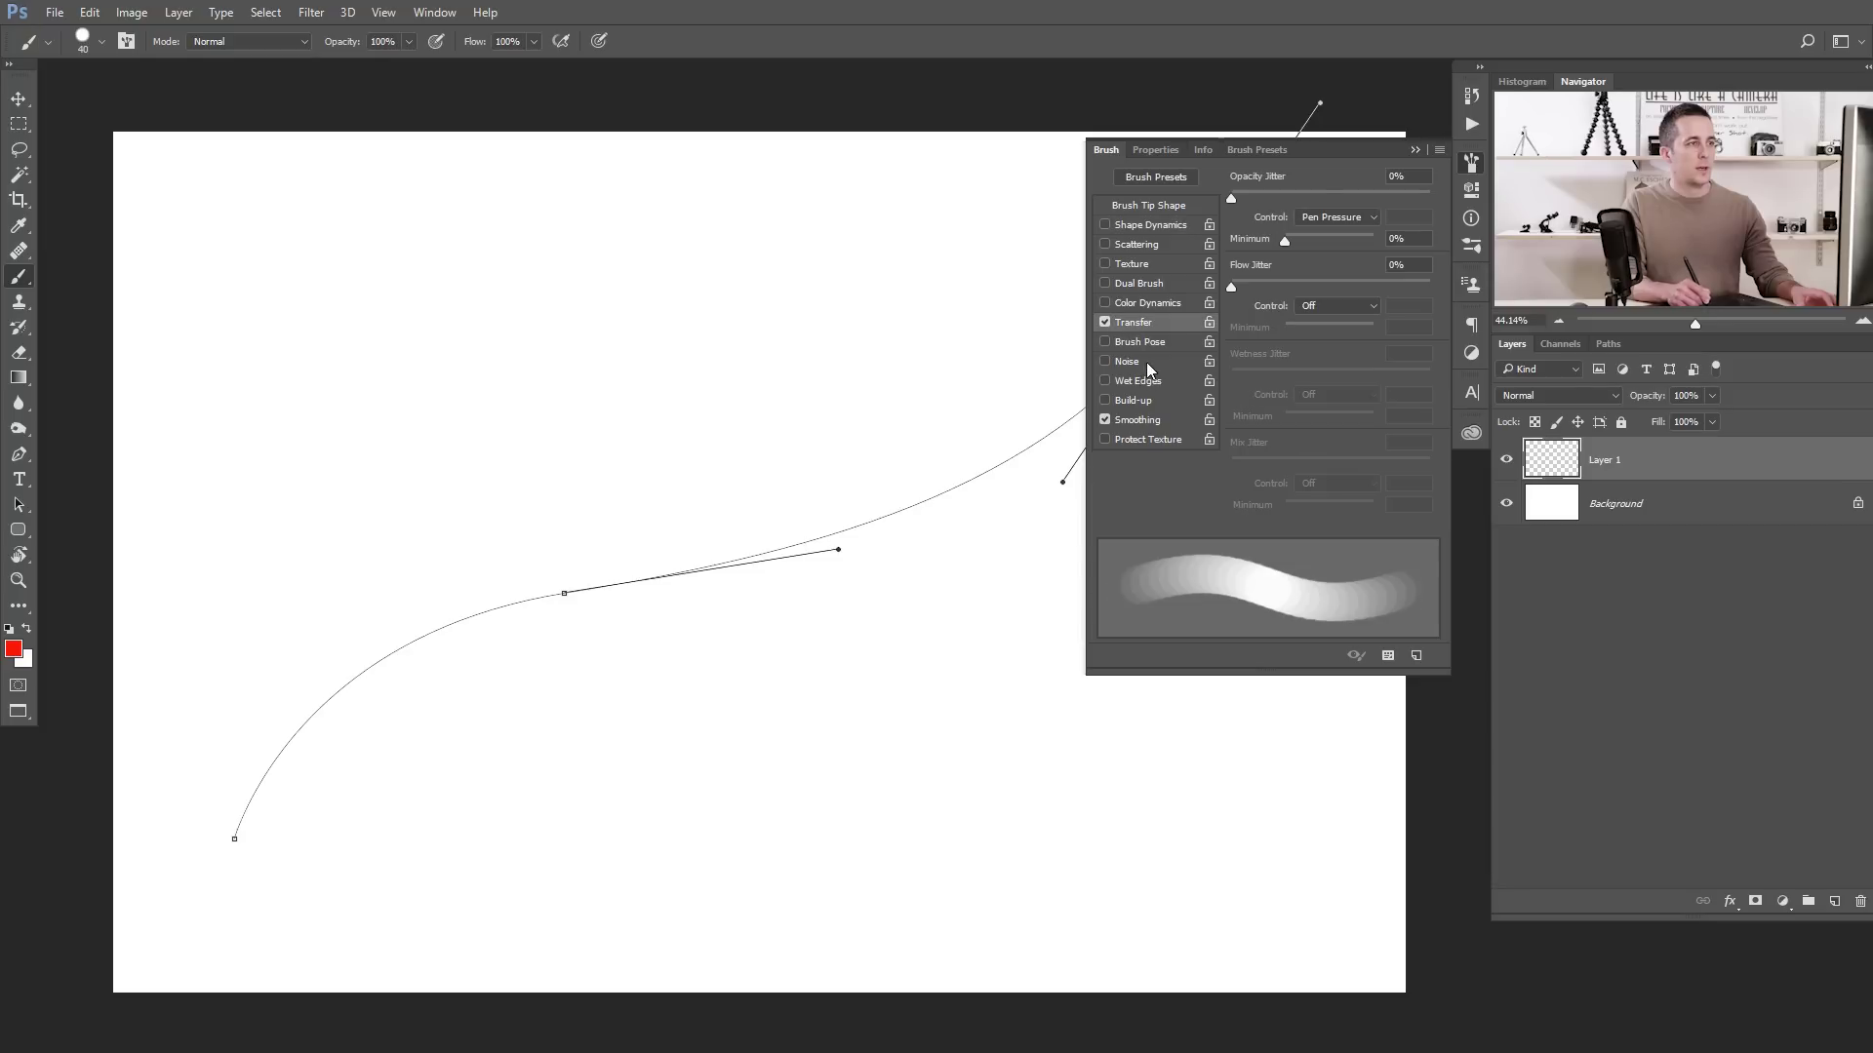
left_click(1333, 219)
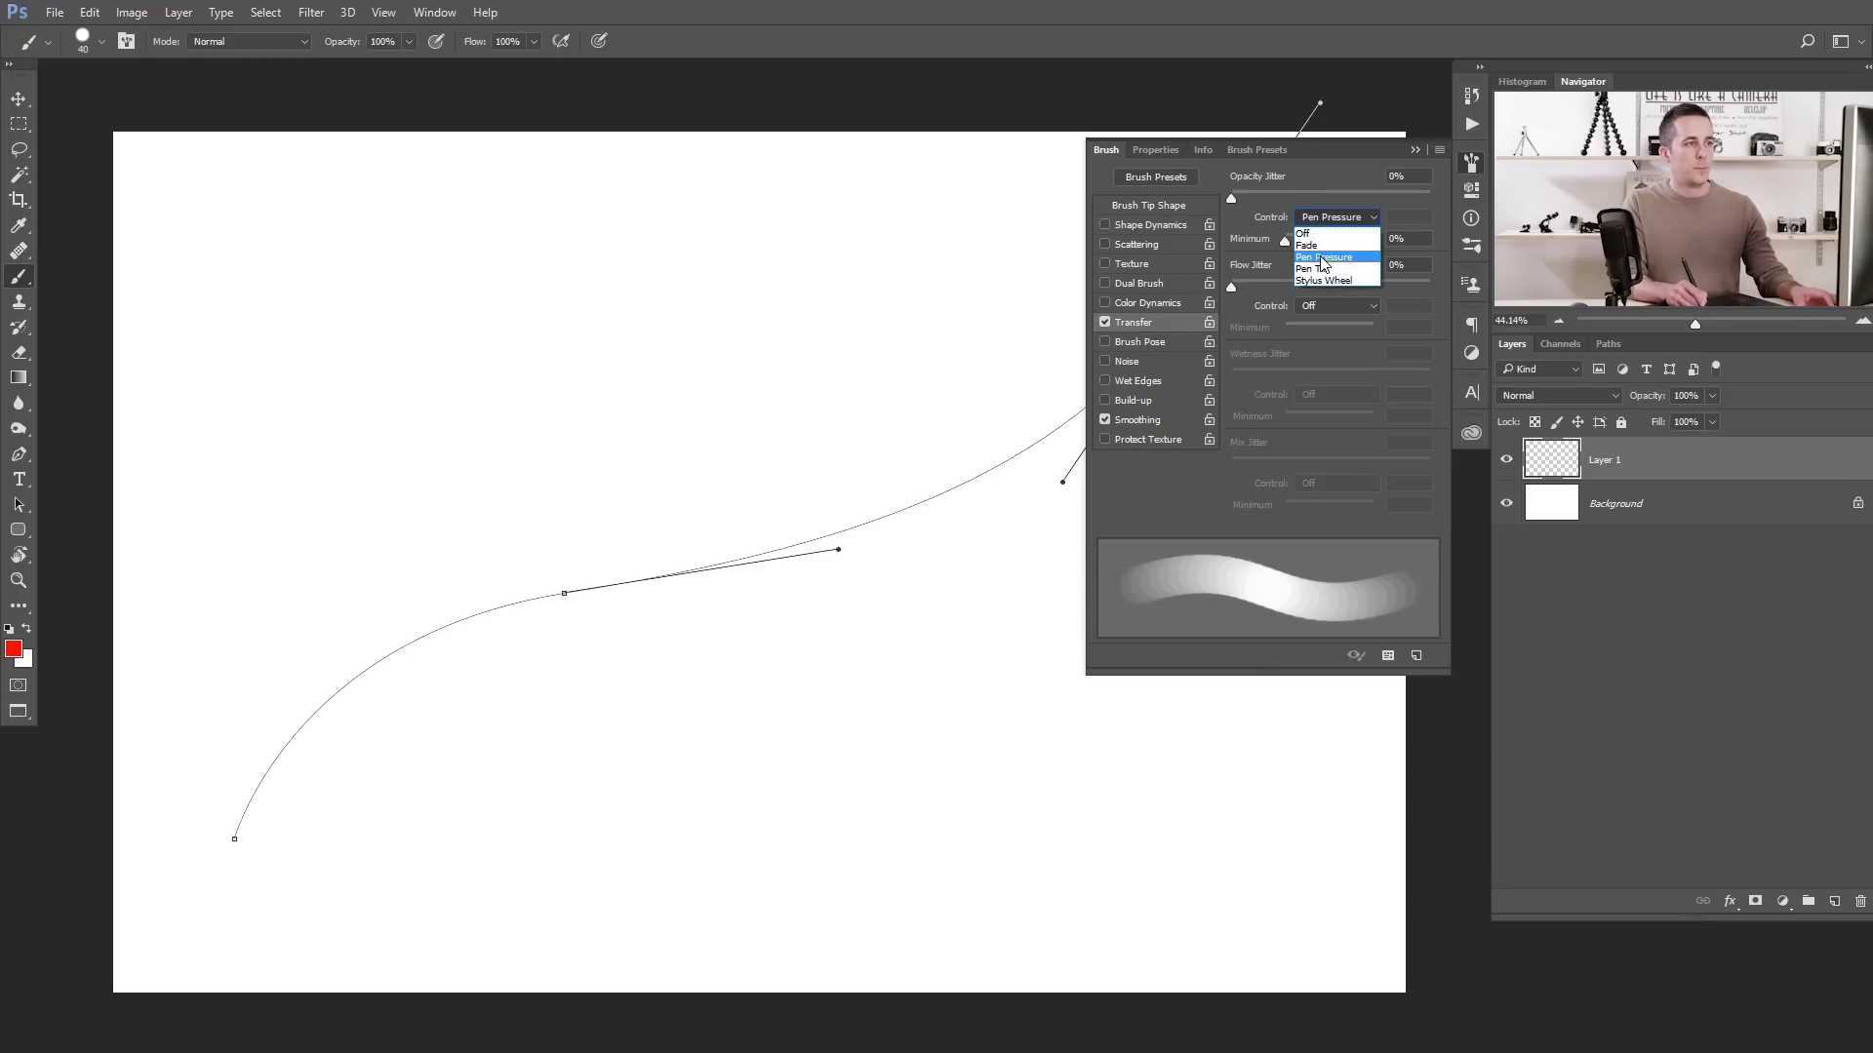
left_click(1322, 258)
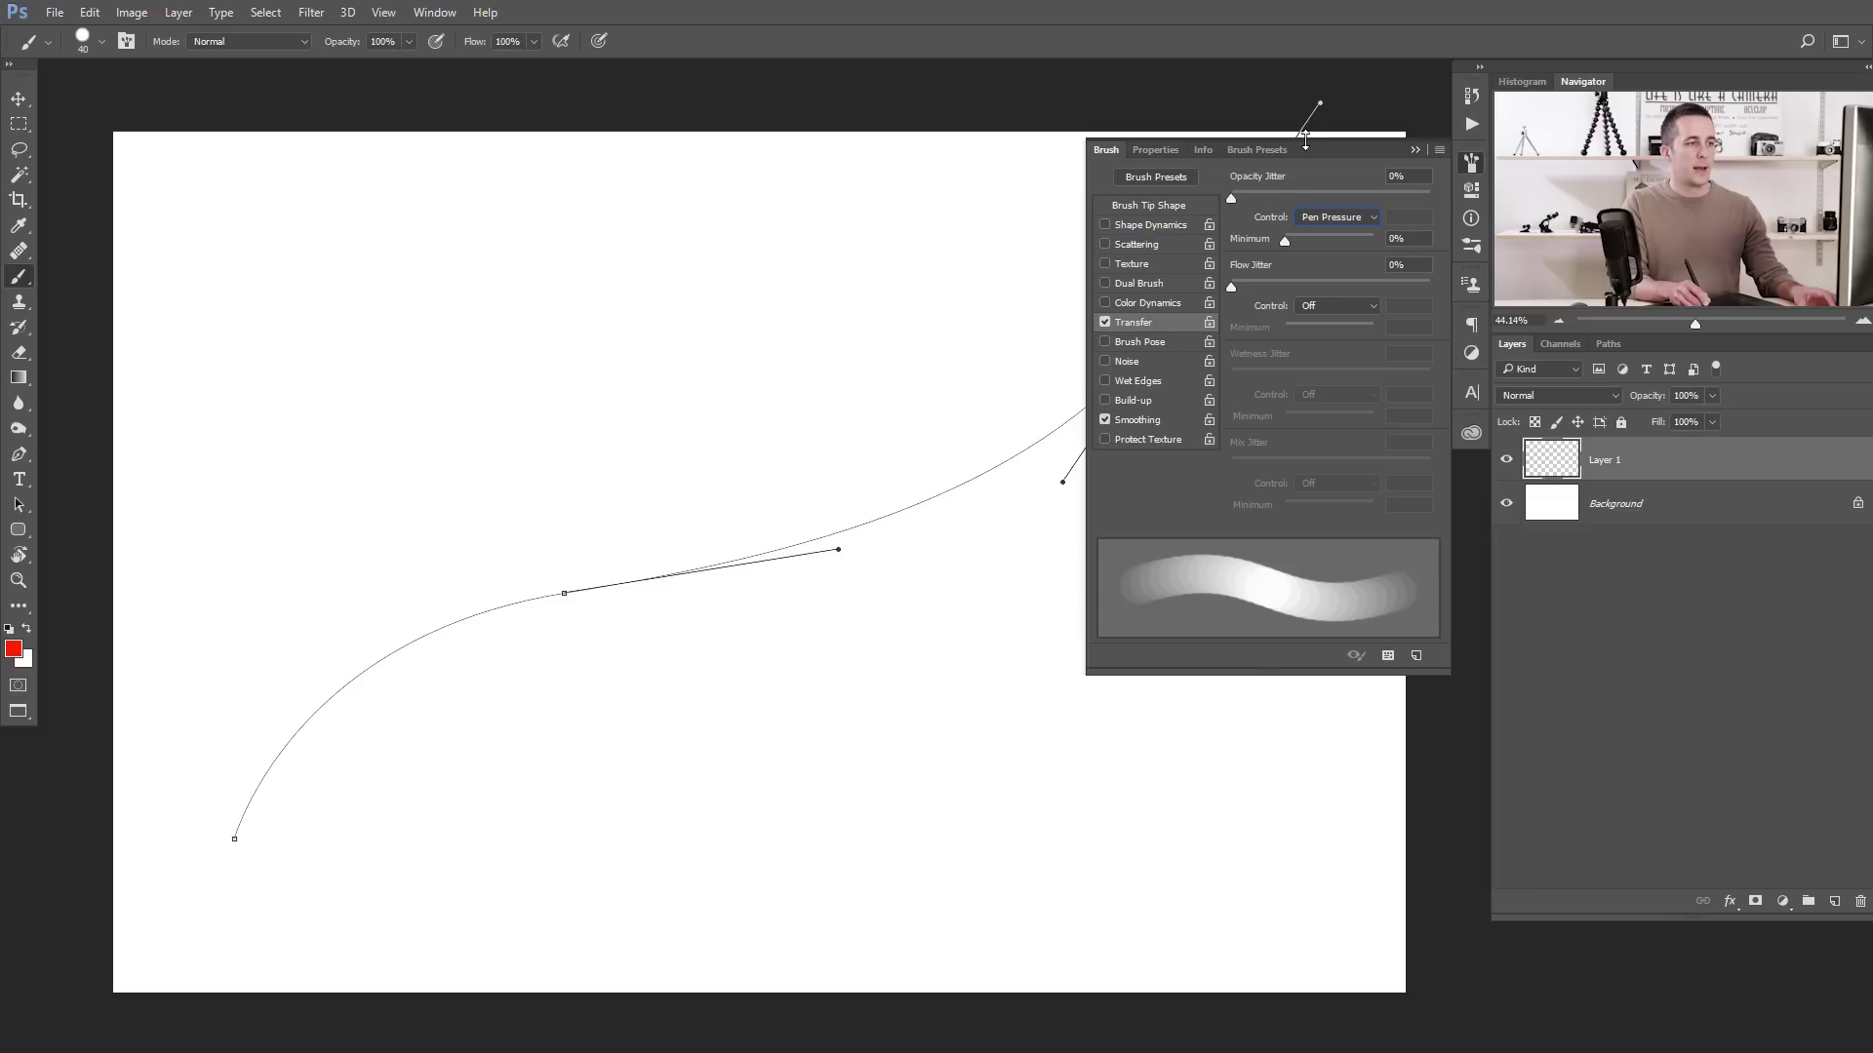
left_click(1414, 150)
- Try stroking the path with the Transfer brush and Simulate Pressure, deleting the path to view the line, and undo both actions
key("p")
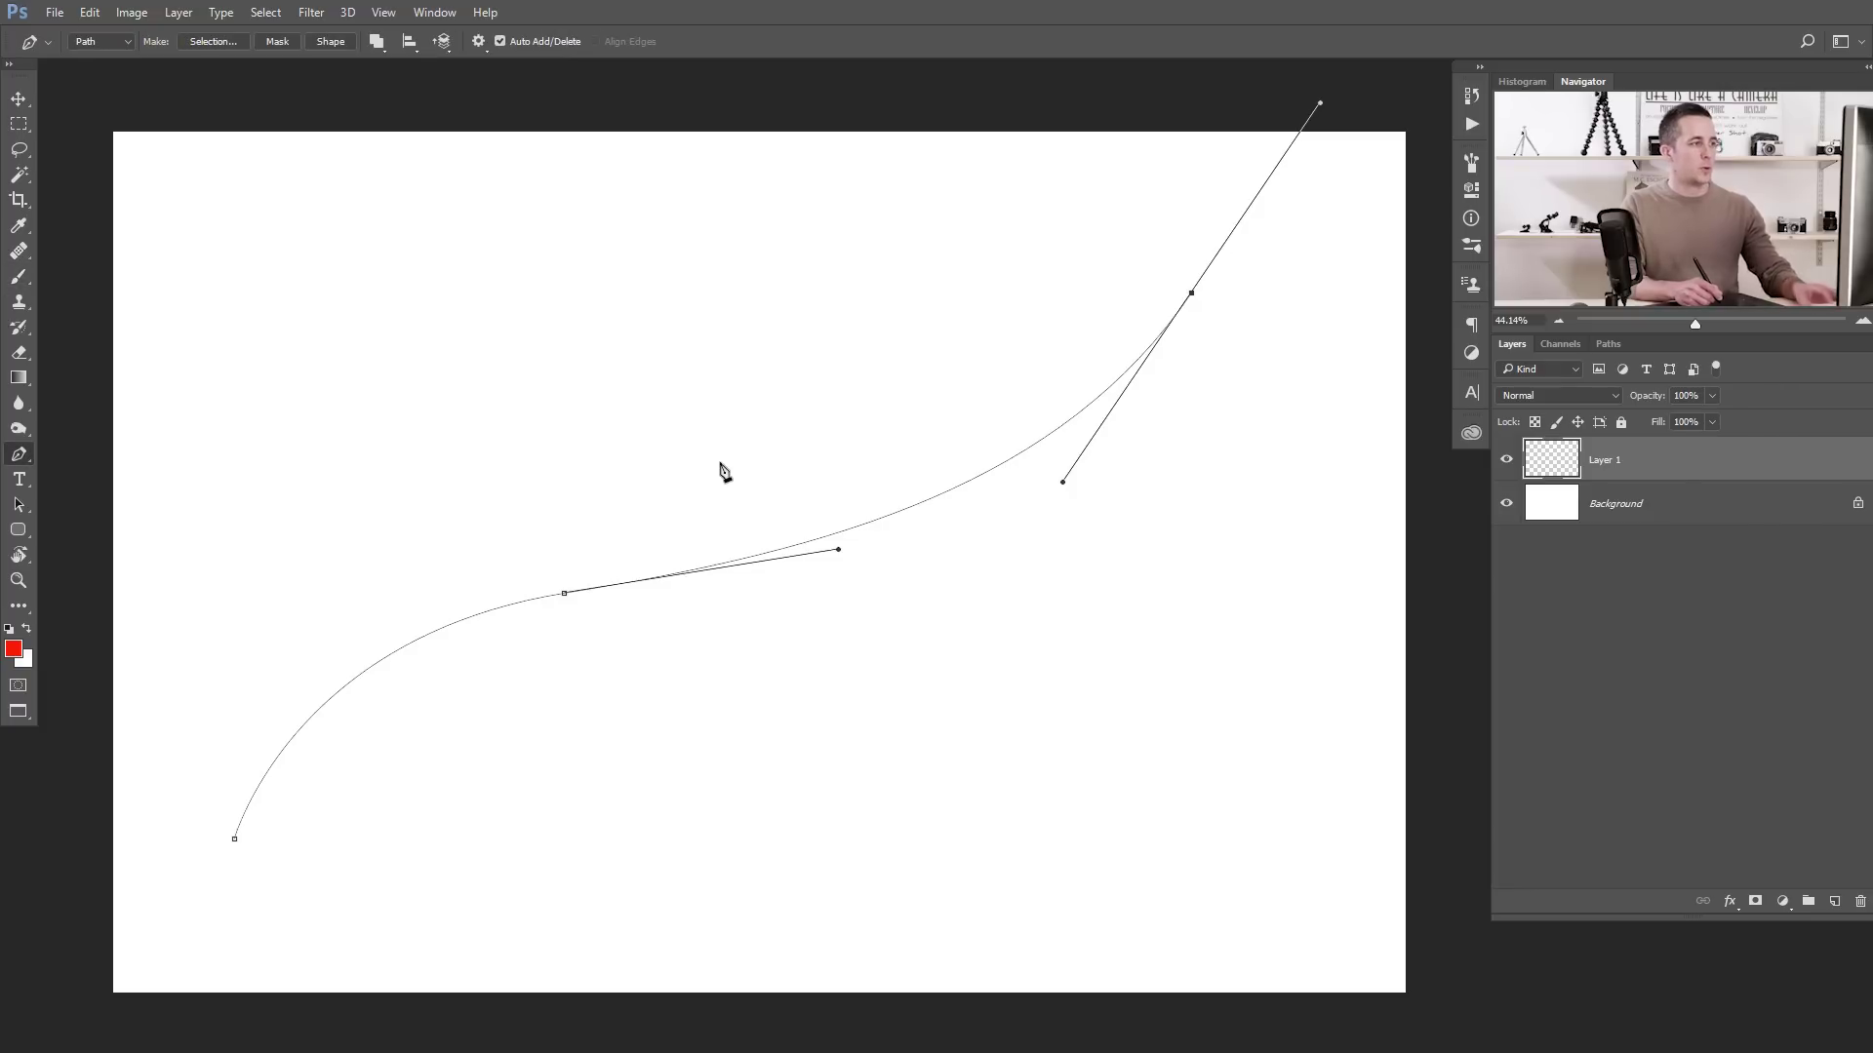
right_click(793, 447)
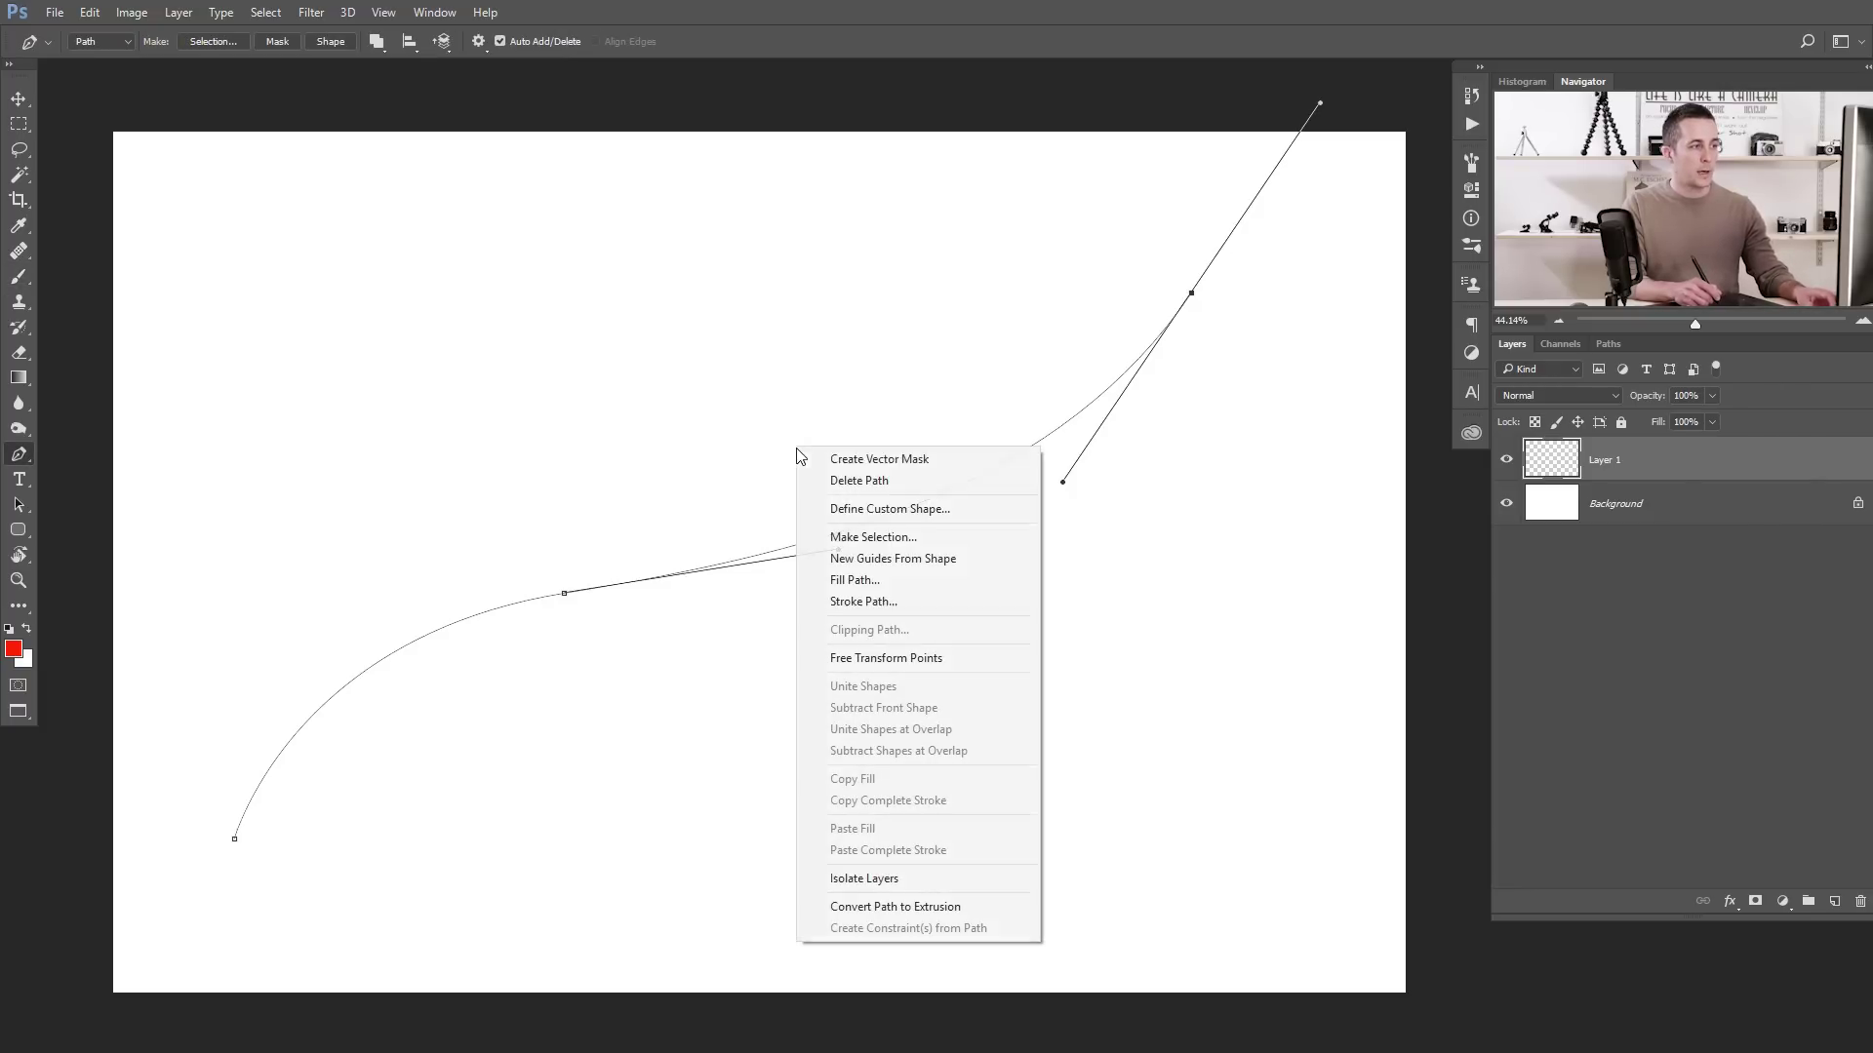
left_click(859, 602)
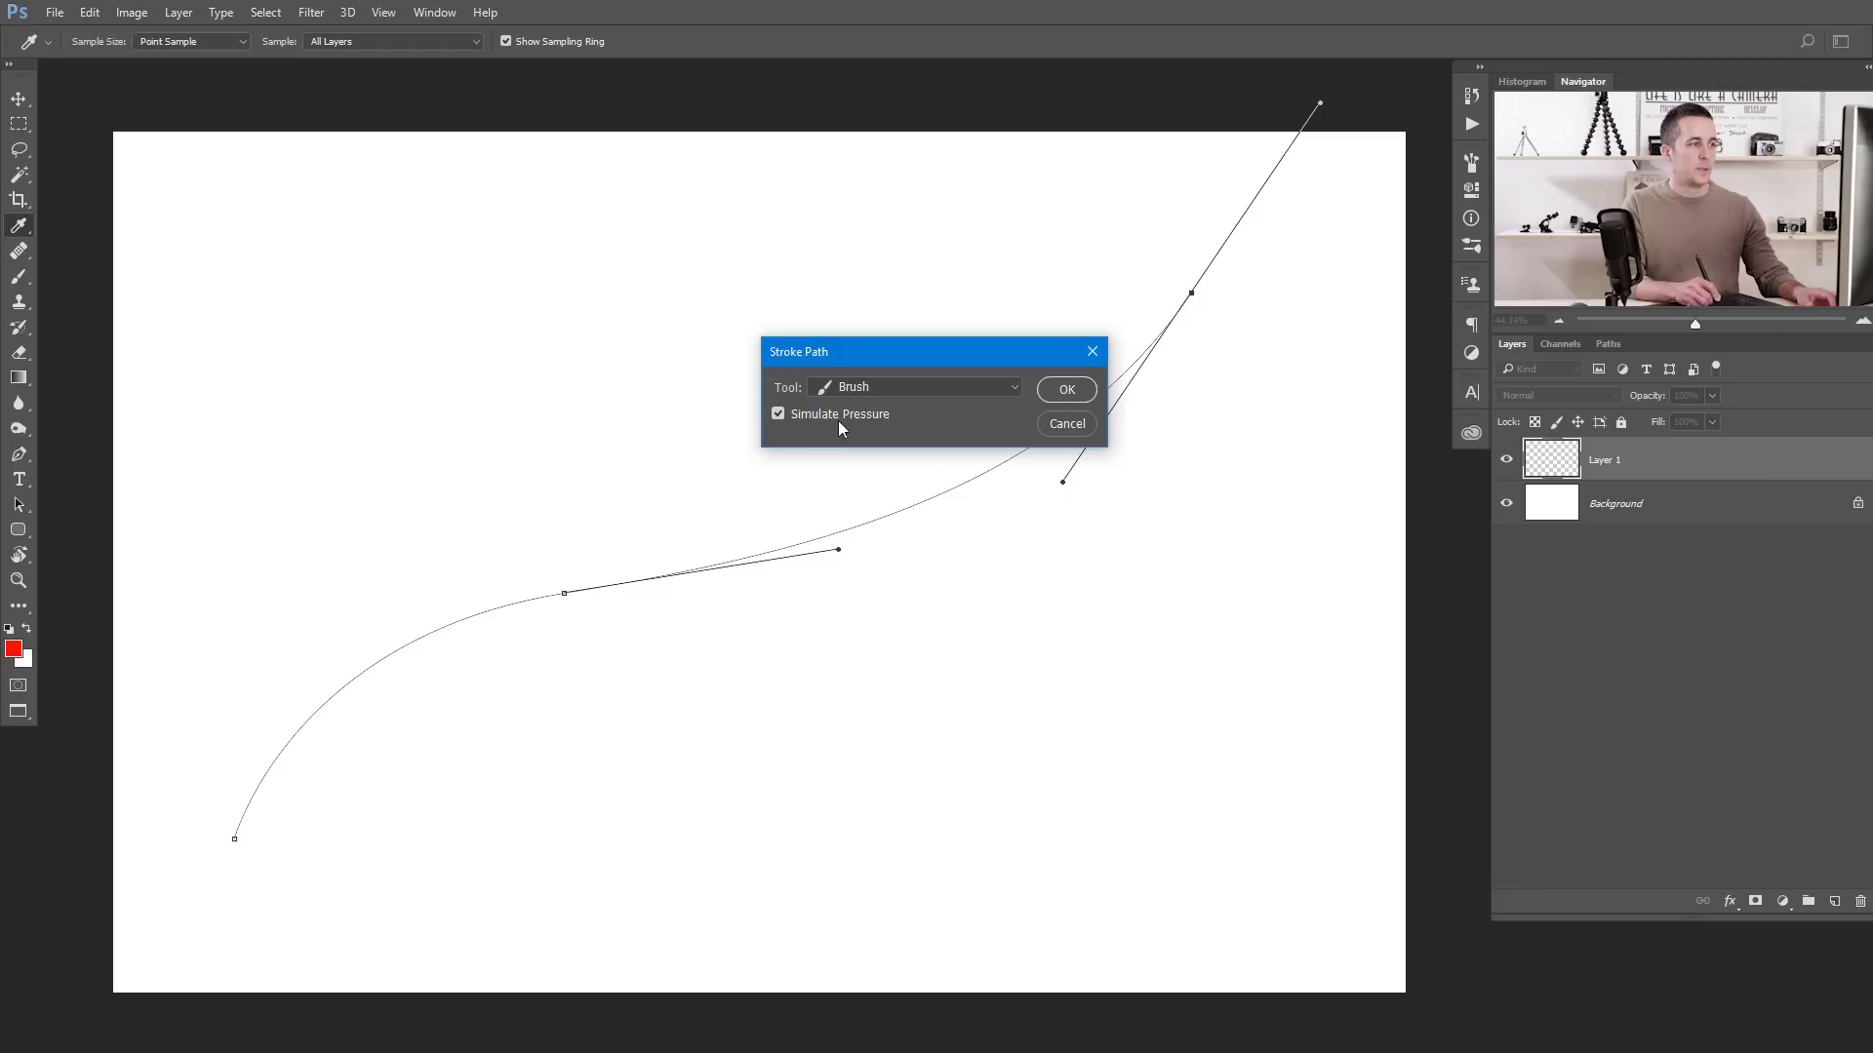
left_click(1058, 393)
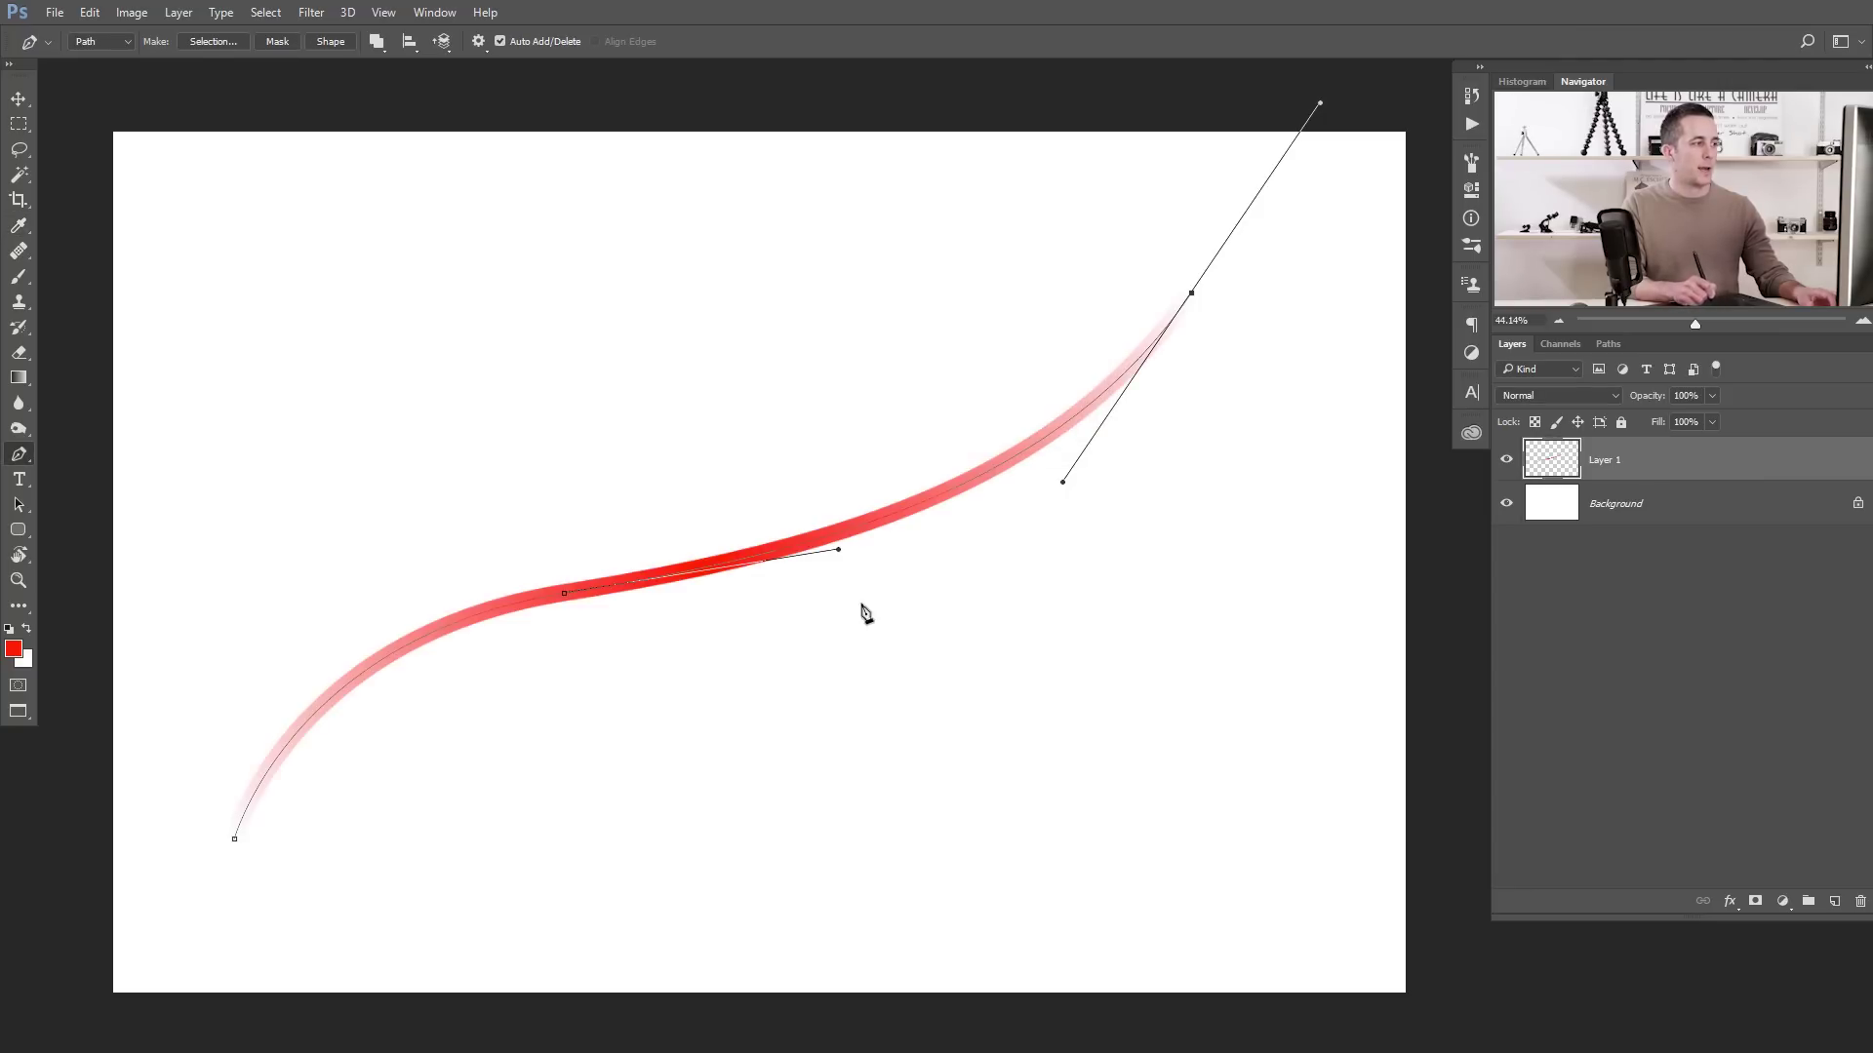
right_click(730, 505)
left_click(805, 542)
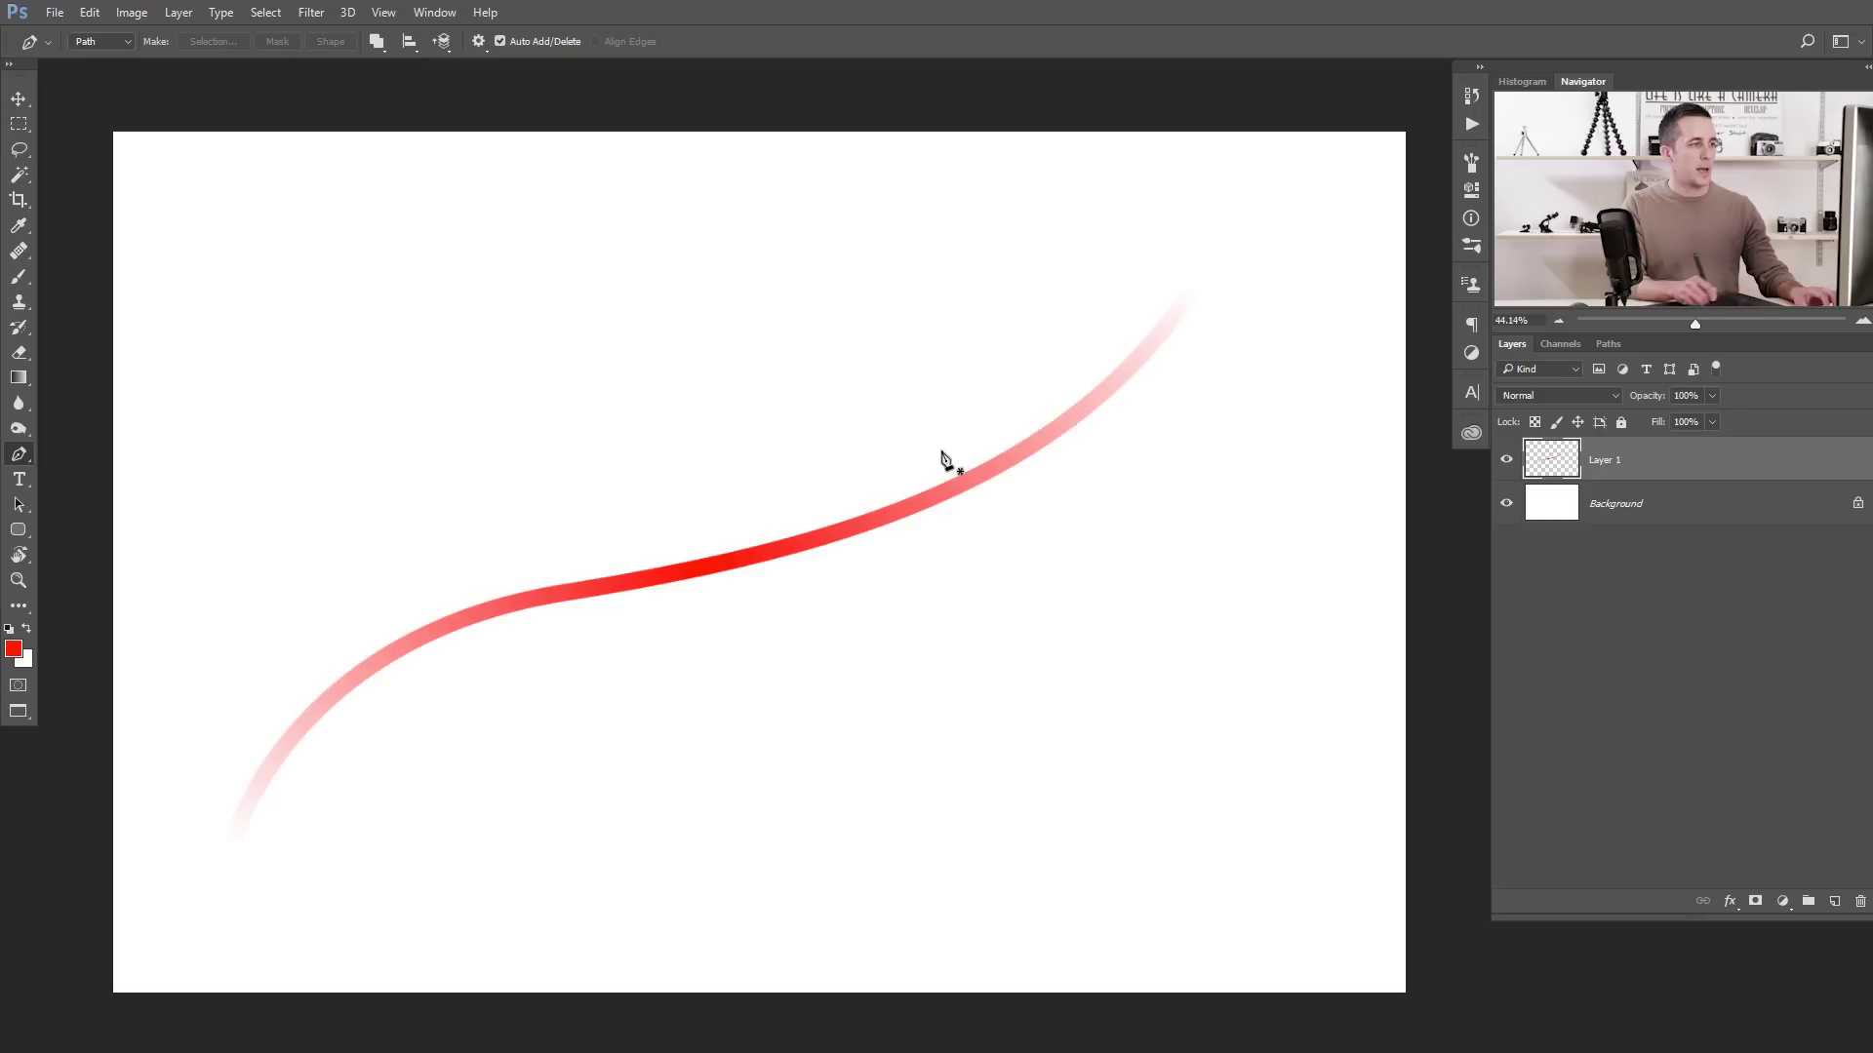
key("ctrl+alt+z")
key("ctrl+alt+z")
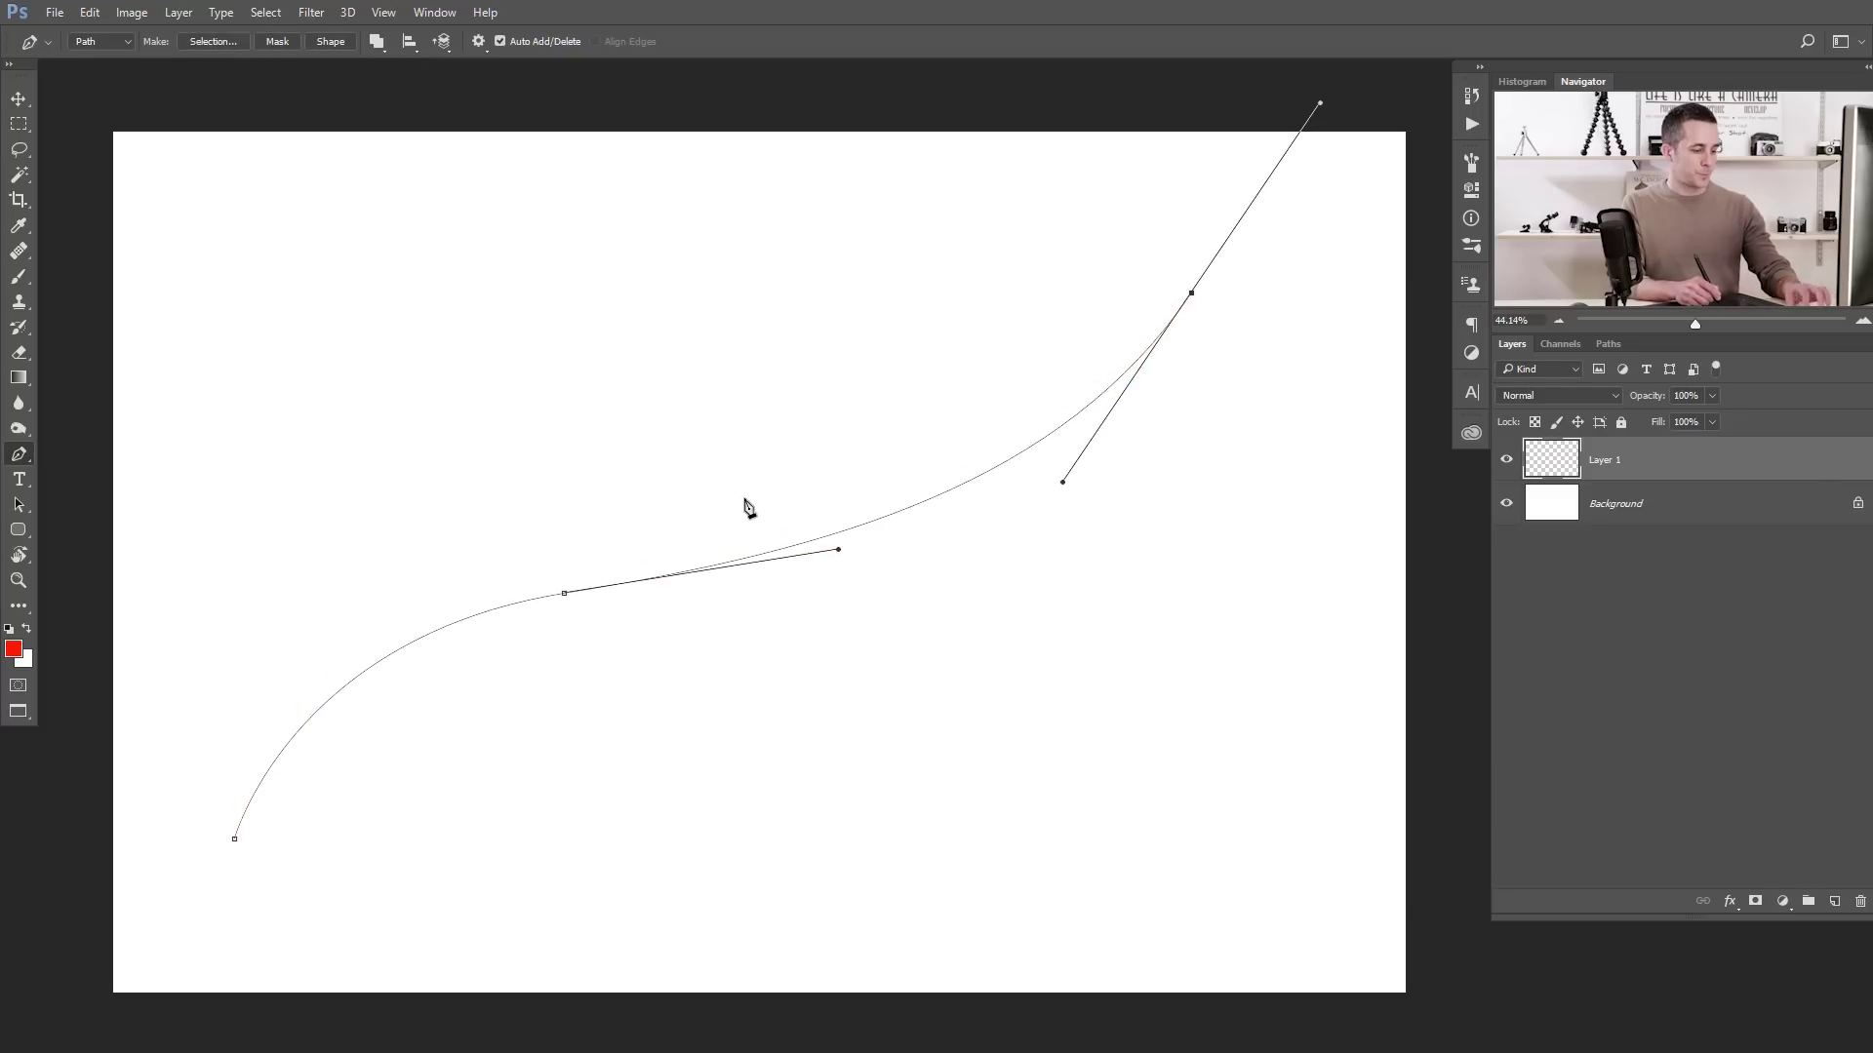
- Enable Shape Dynamics for the brush alongside Transfer and check its Size Jitter settings
key("b")
key("F5")
left_click(1108, 225)
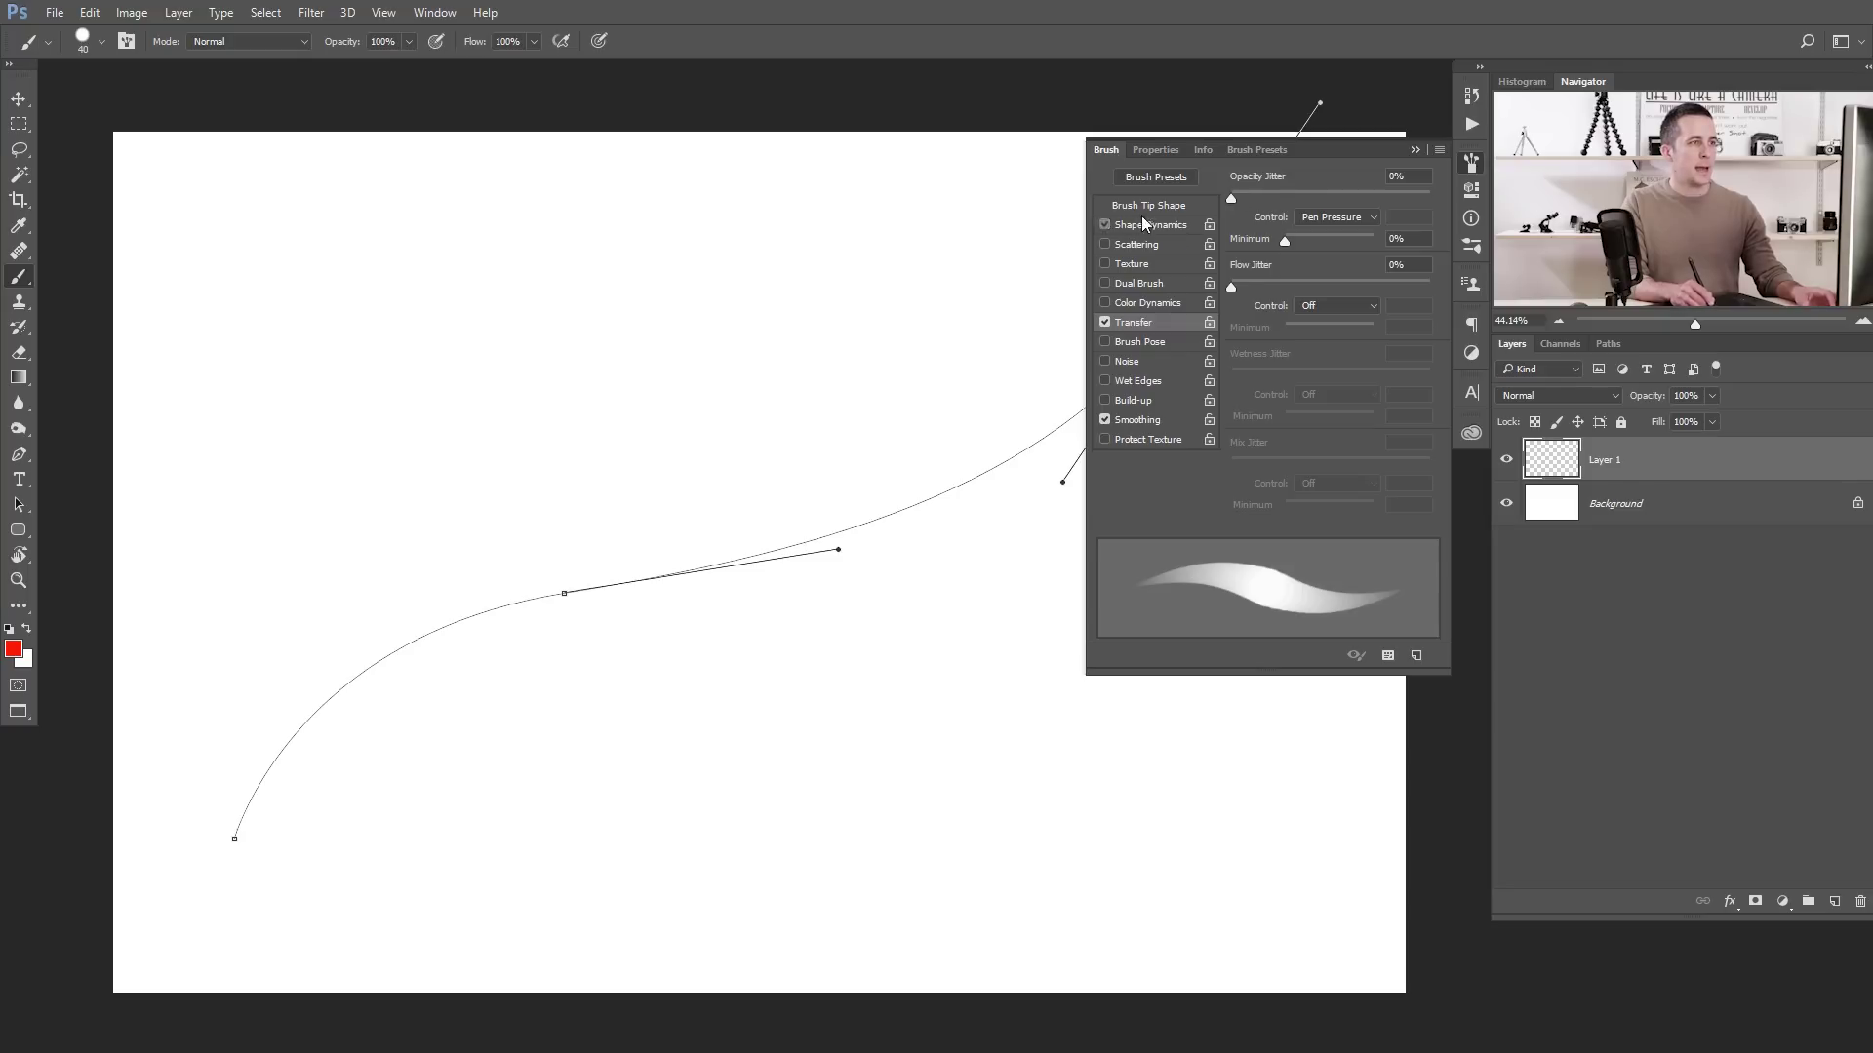
left_click(1180, 224)
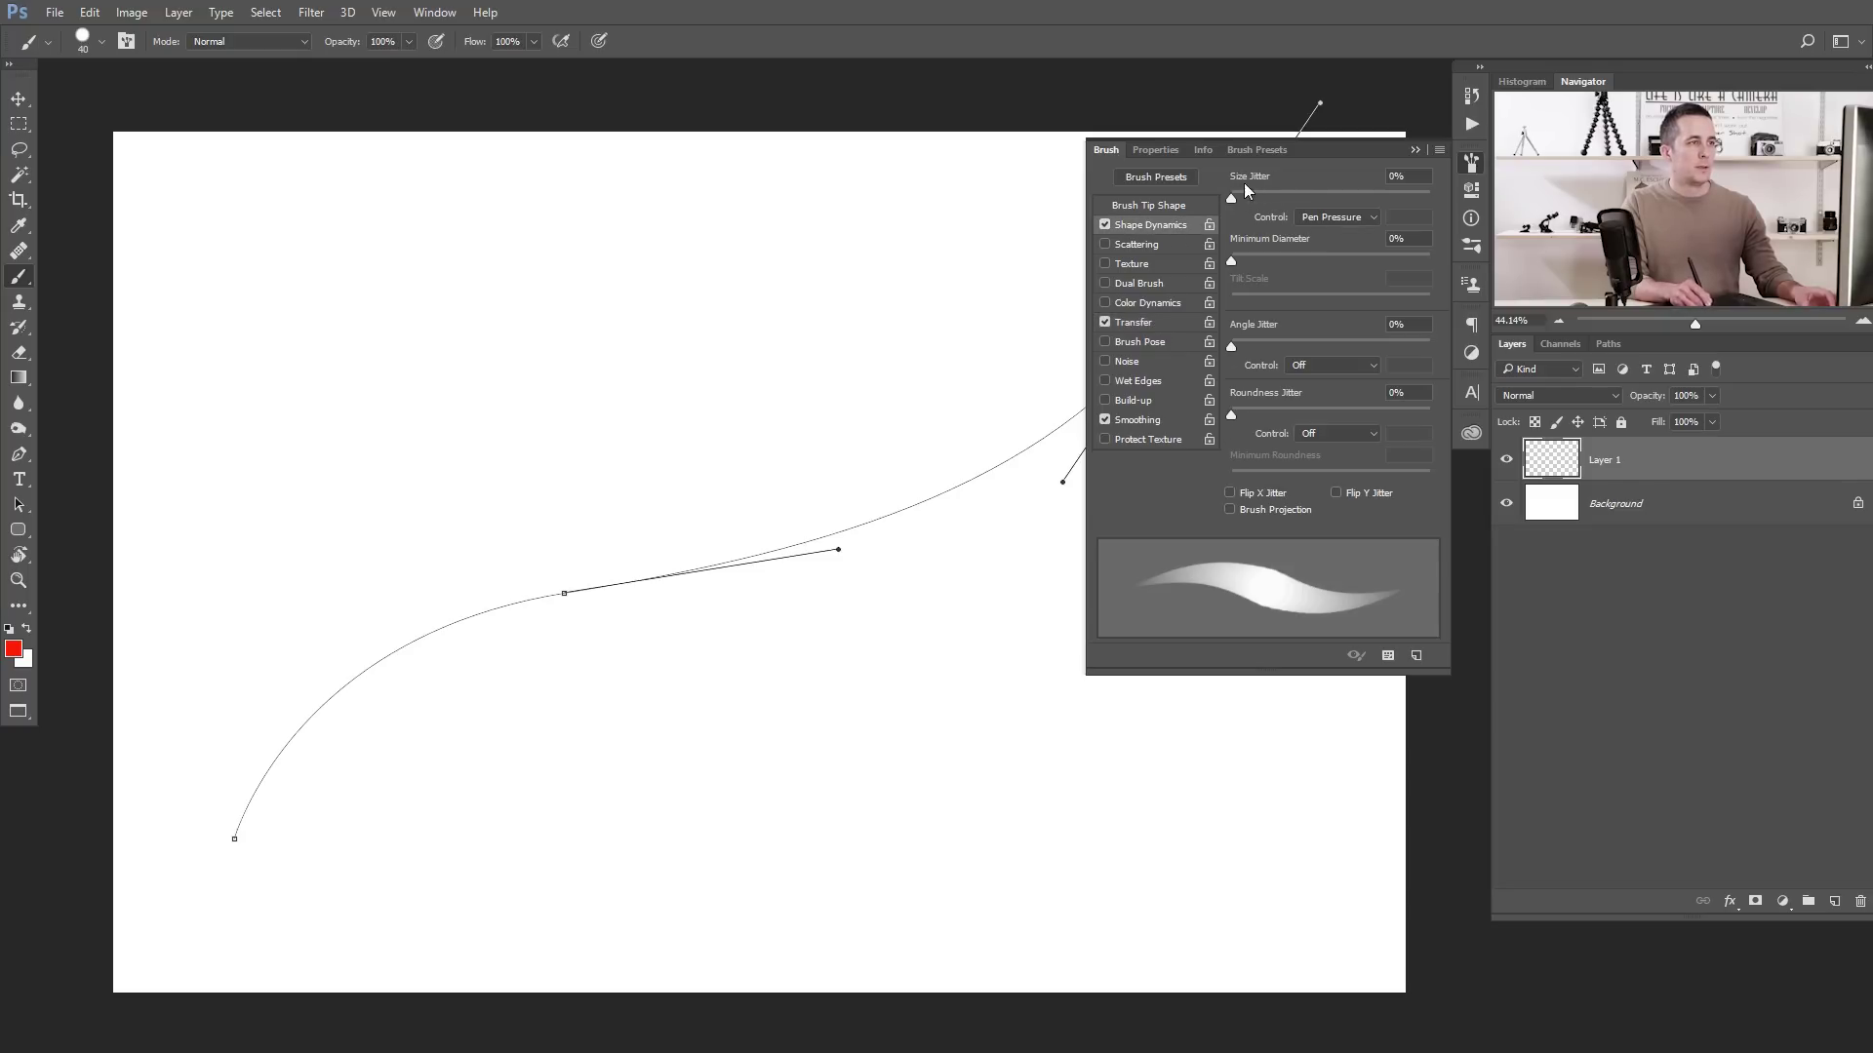
key("F5")
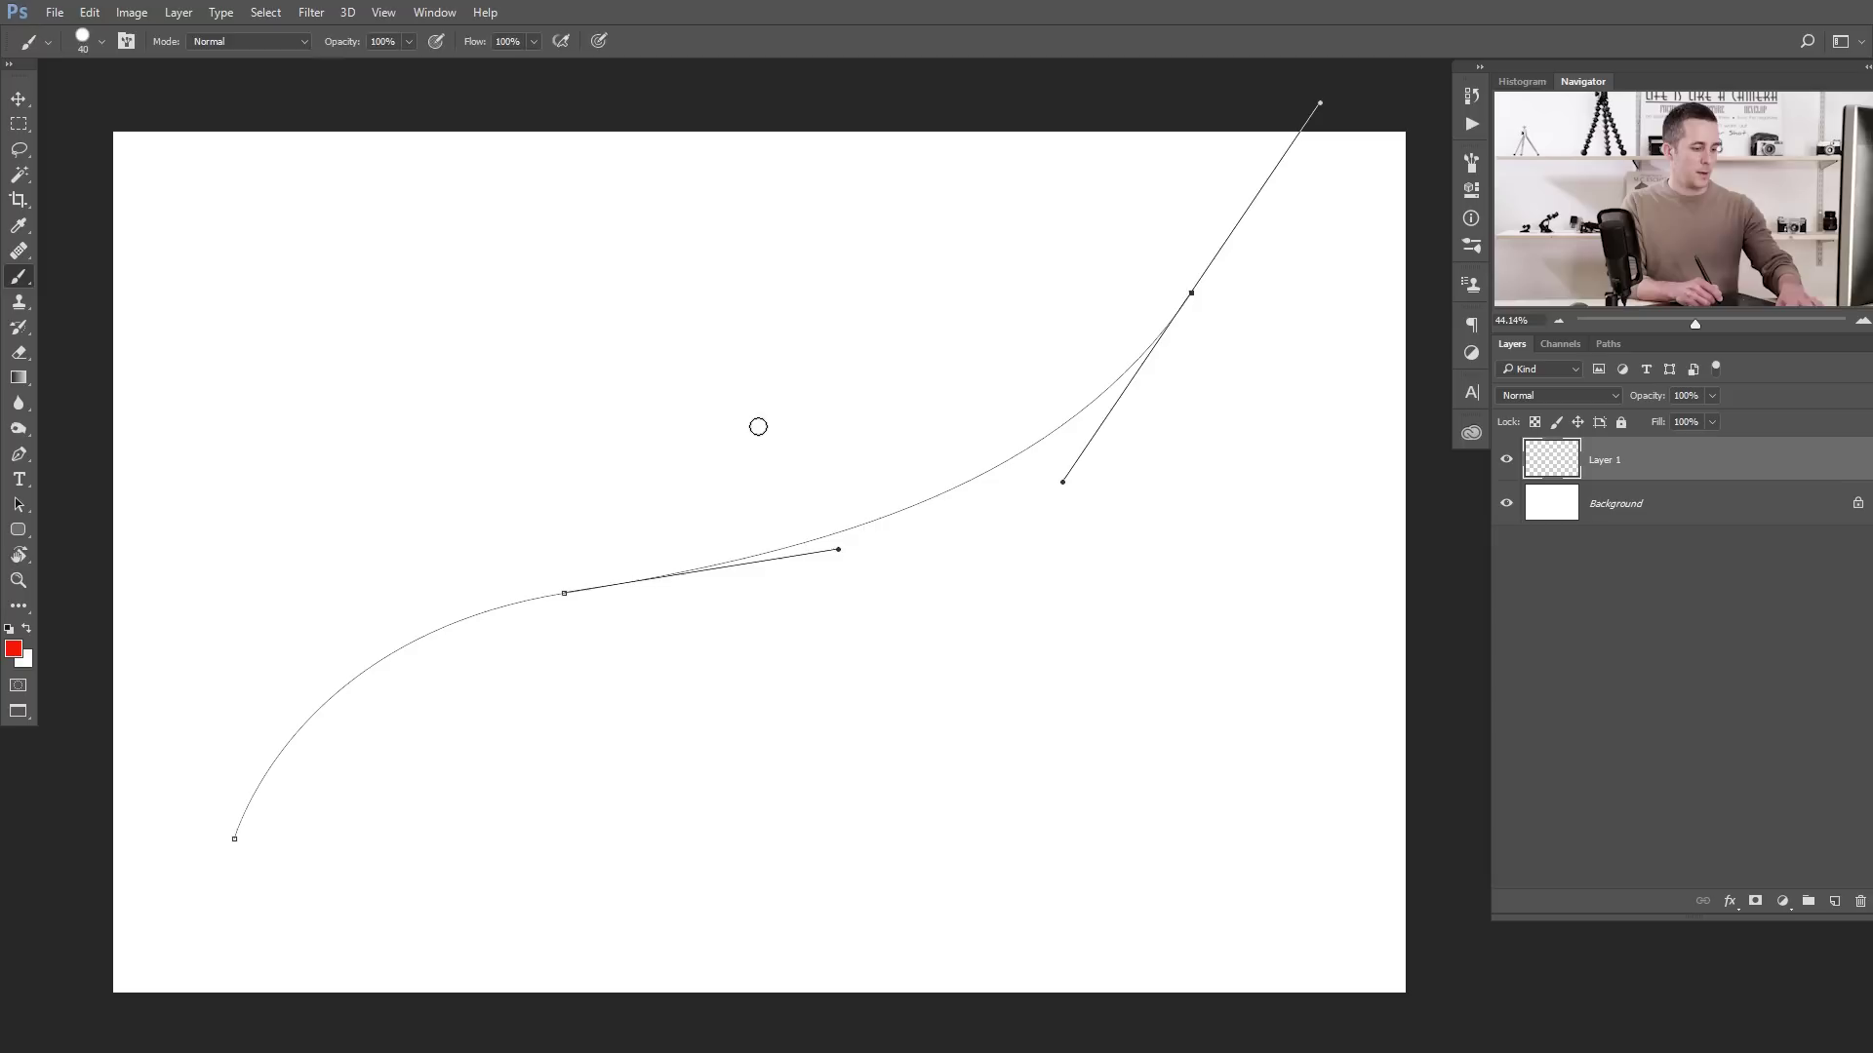
- Stroke the curved path on Layer 1 using the Brush with Simulate Pressure enabled, and delete the path
key("p")
right_click(759, 423)
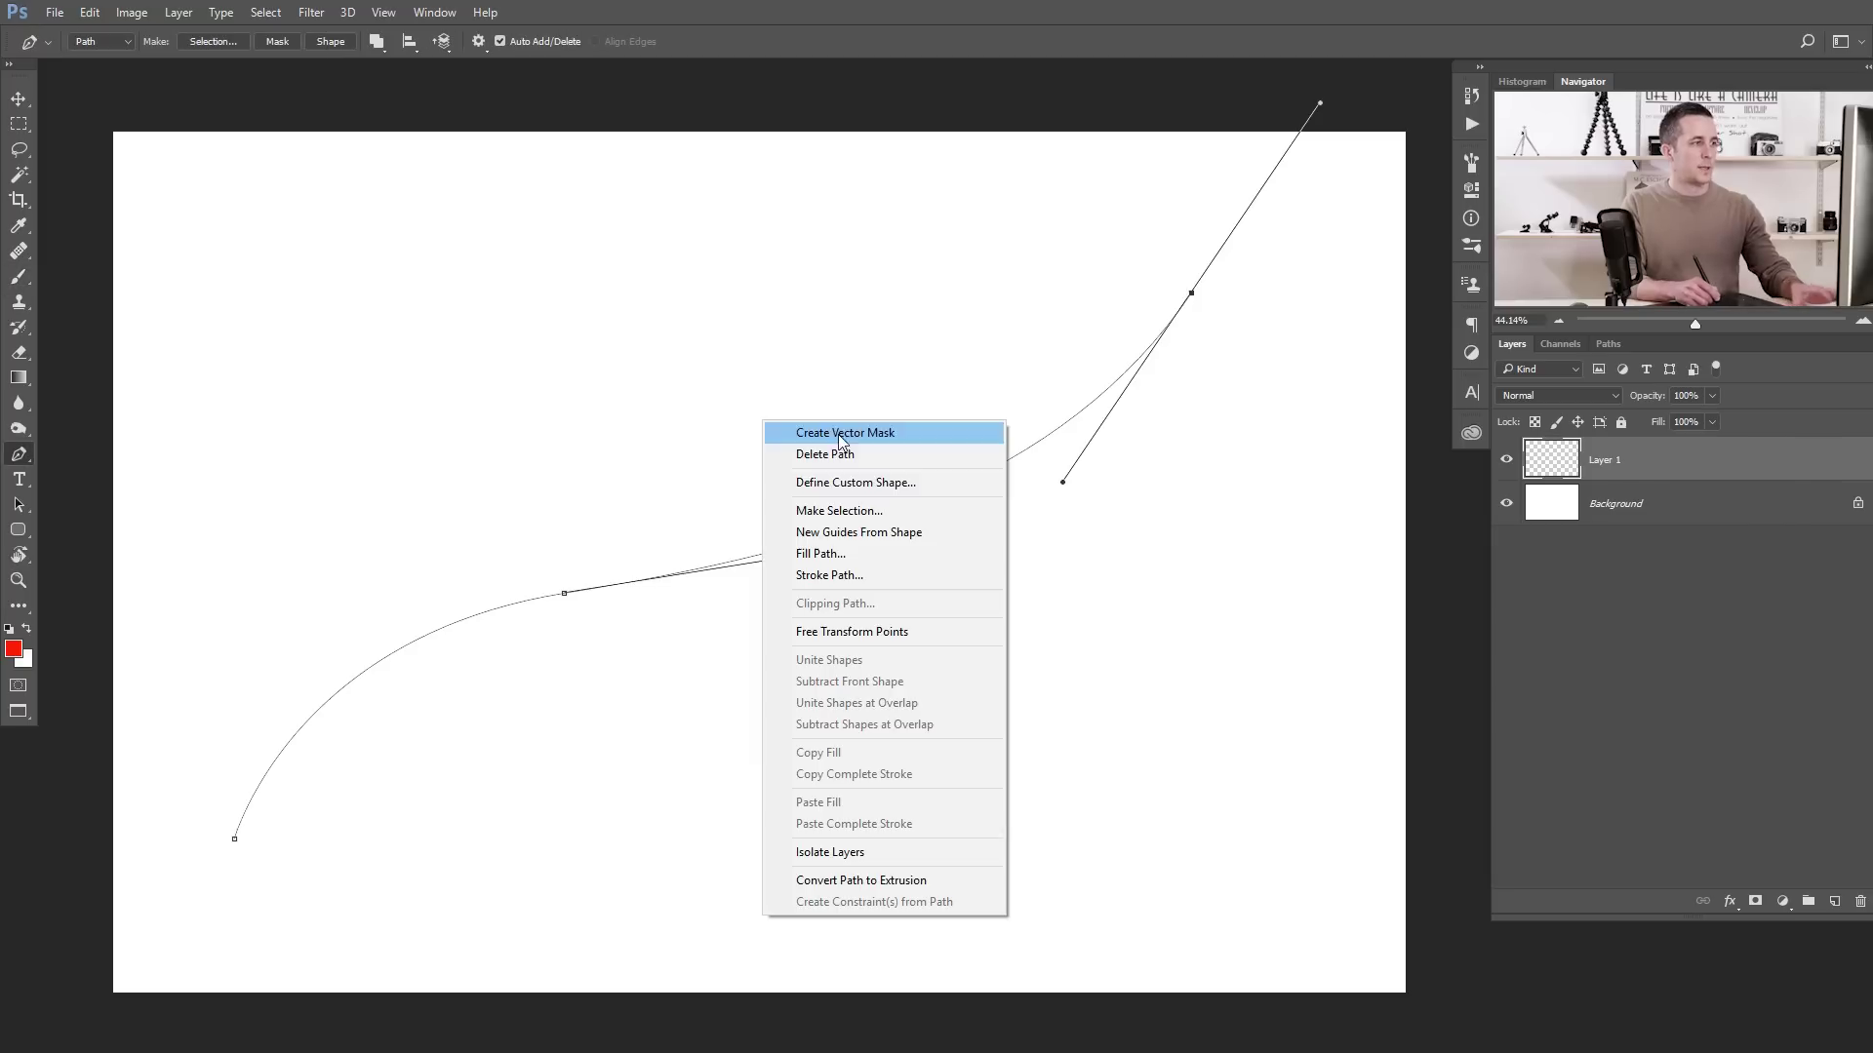
left_click(841, 574)
left_click(1063, 390)
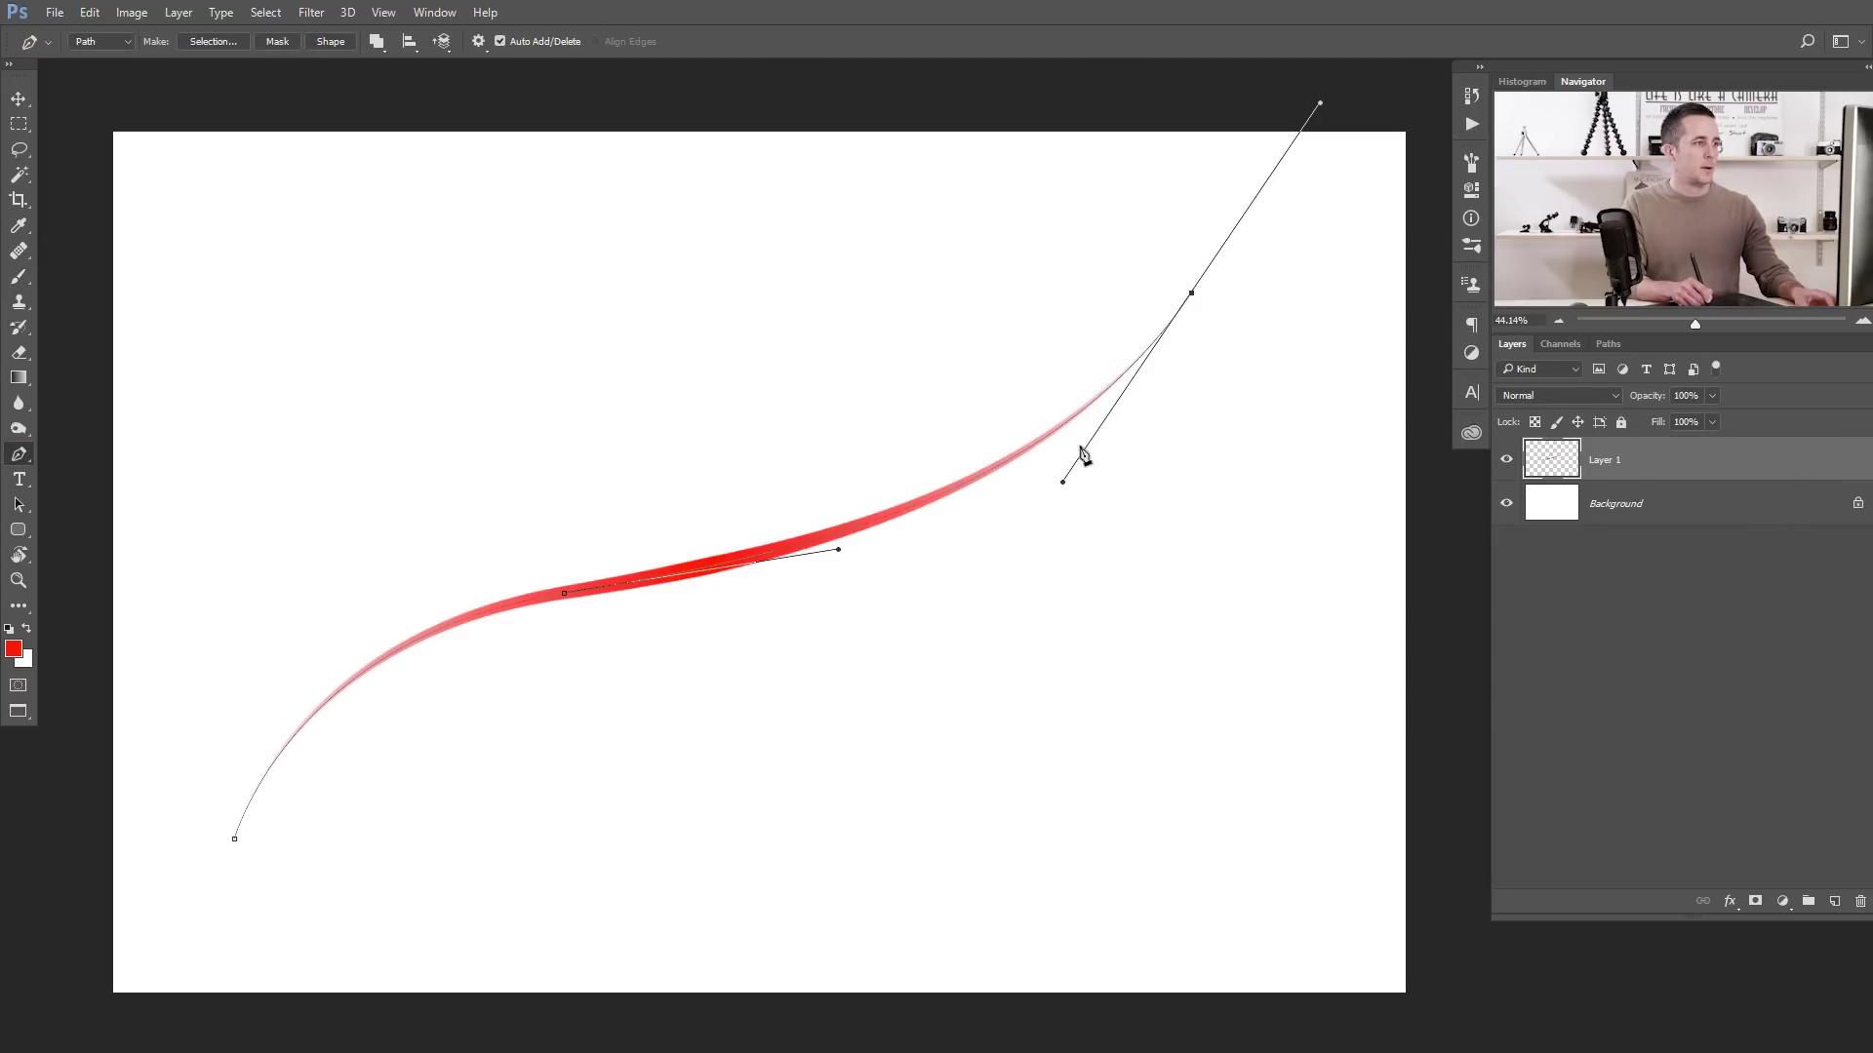
right_click(961, 417)
left_click(1032, 454)
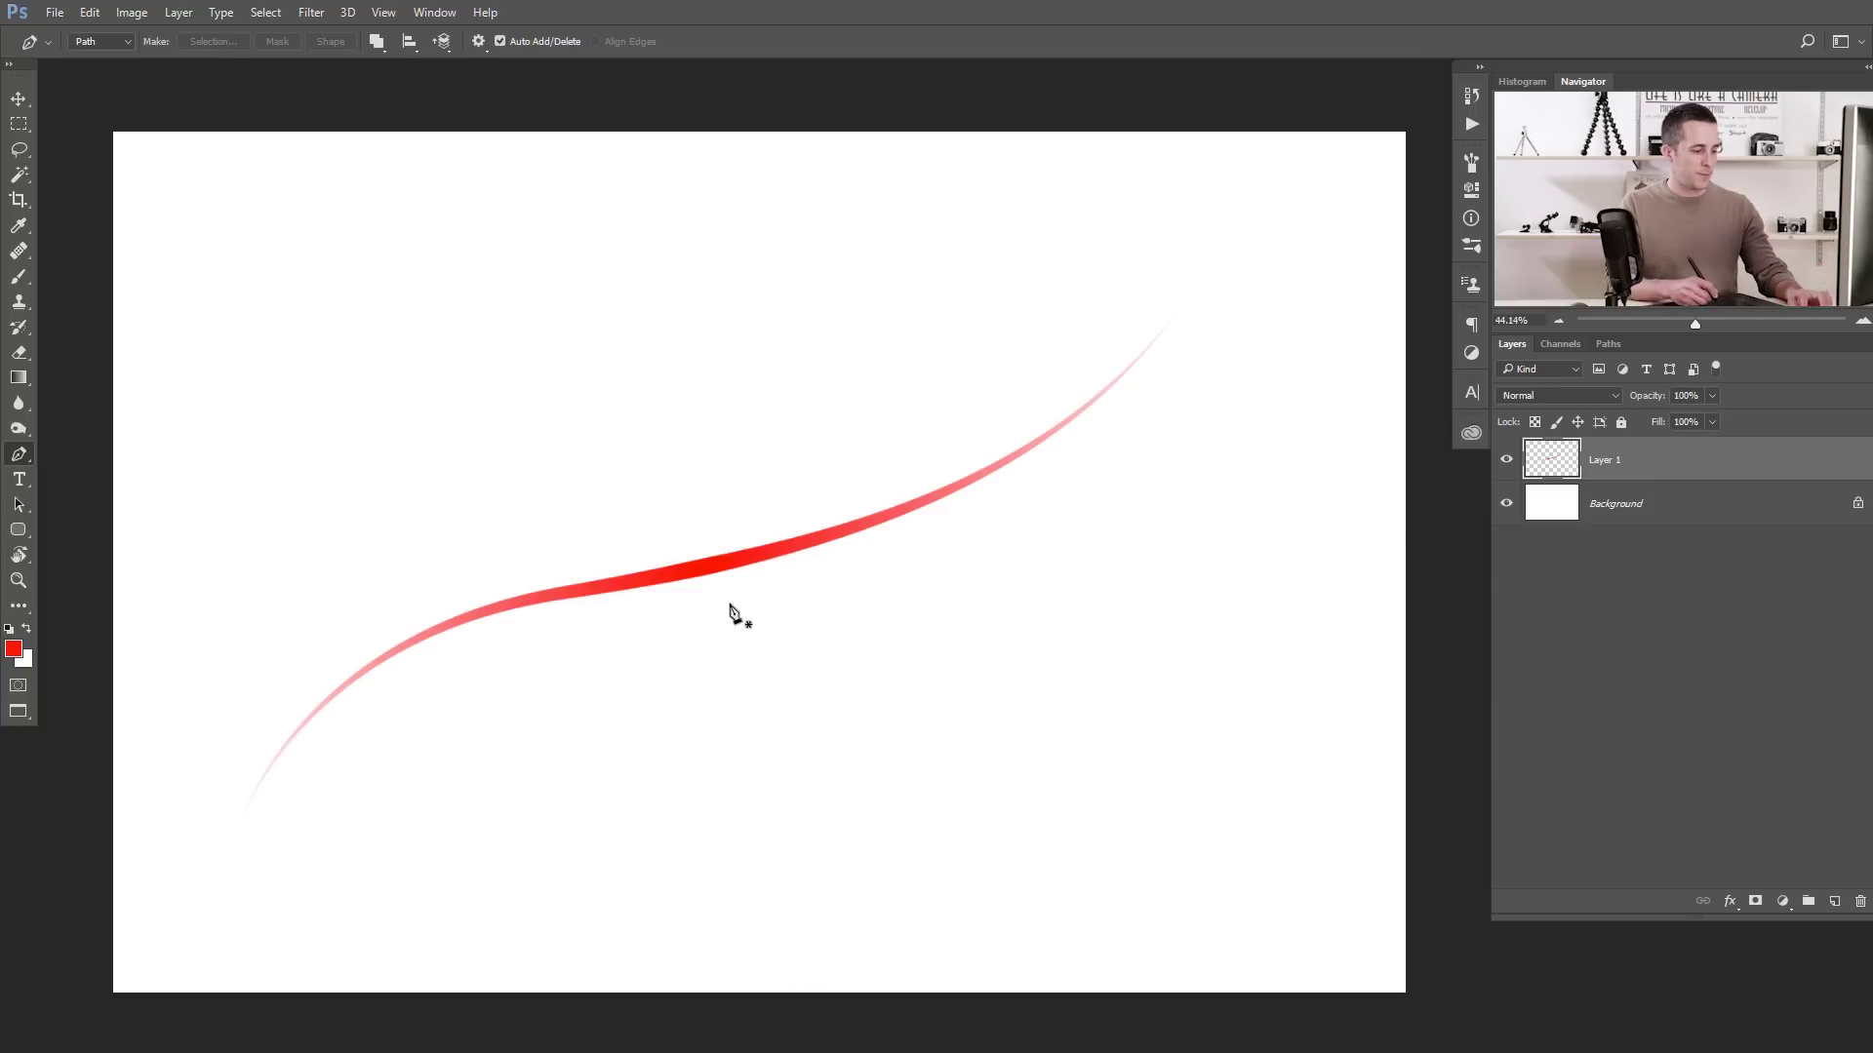
- Paint freehand red strokes over the line, first thin and then with a much larger brush, to cover the canvas's middle
key("b")
mouse_move(409, 498)
left_mouse_down()
mouse_move(442, 572)
mouse_move(569, 581)
mouse_move(602, 477)
left_mouse_up()
key("bracketright")
key("bracketright")
key("bracketright")
key("bracketright")
key("bracketright")
key("bracketright")
key("bracketright")
key("bracketright")
key("bracketright")
key("bracketright")
key("bracketright")
key("bracketright")
key("bracketright")
mouse_move(581, 670)
left_mouse_down()
mouse_move(711, 493)
mouse_move(990, 572)
mouse_move(443, 572)
mouse_move(549, 457)
mouse_move(852, 422)
mouse_move(924, 615)
mouse_move(401, 531)
mouse_move(680, 535)
left_mouse_up()
key("bracketleft")
key("bracketleft")
key("bracketleft")
key("bracketleft")
key("bracketleft")
key("bracketleft")
key("bracketleft")
key("bracketleft")
key("bracketleft")
- Draw a shallow, downward-bowing path with three anchor points across the red painted area
key("p")
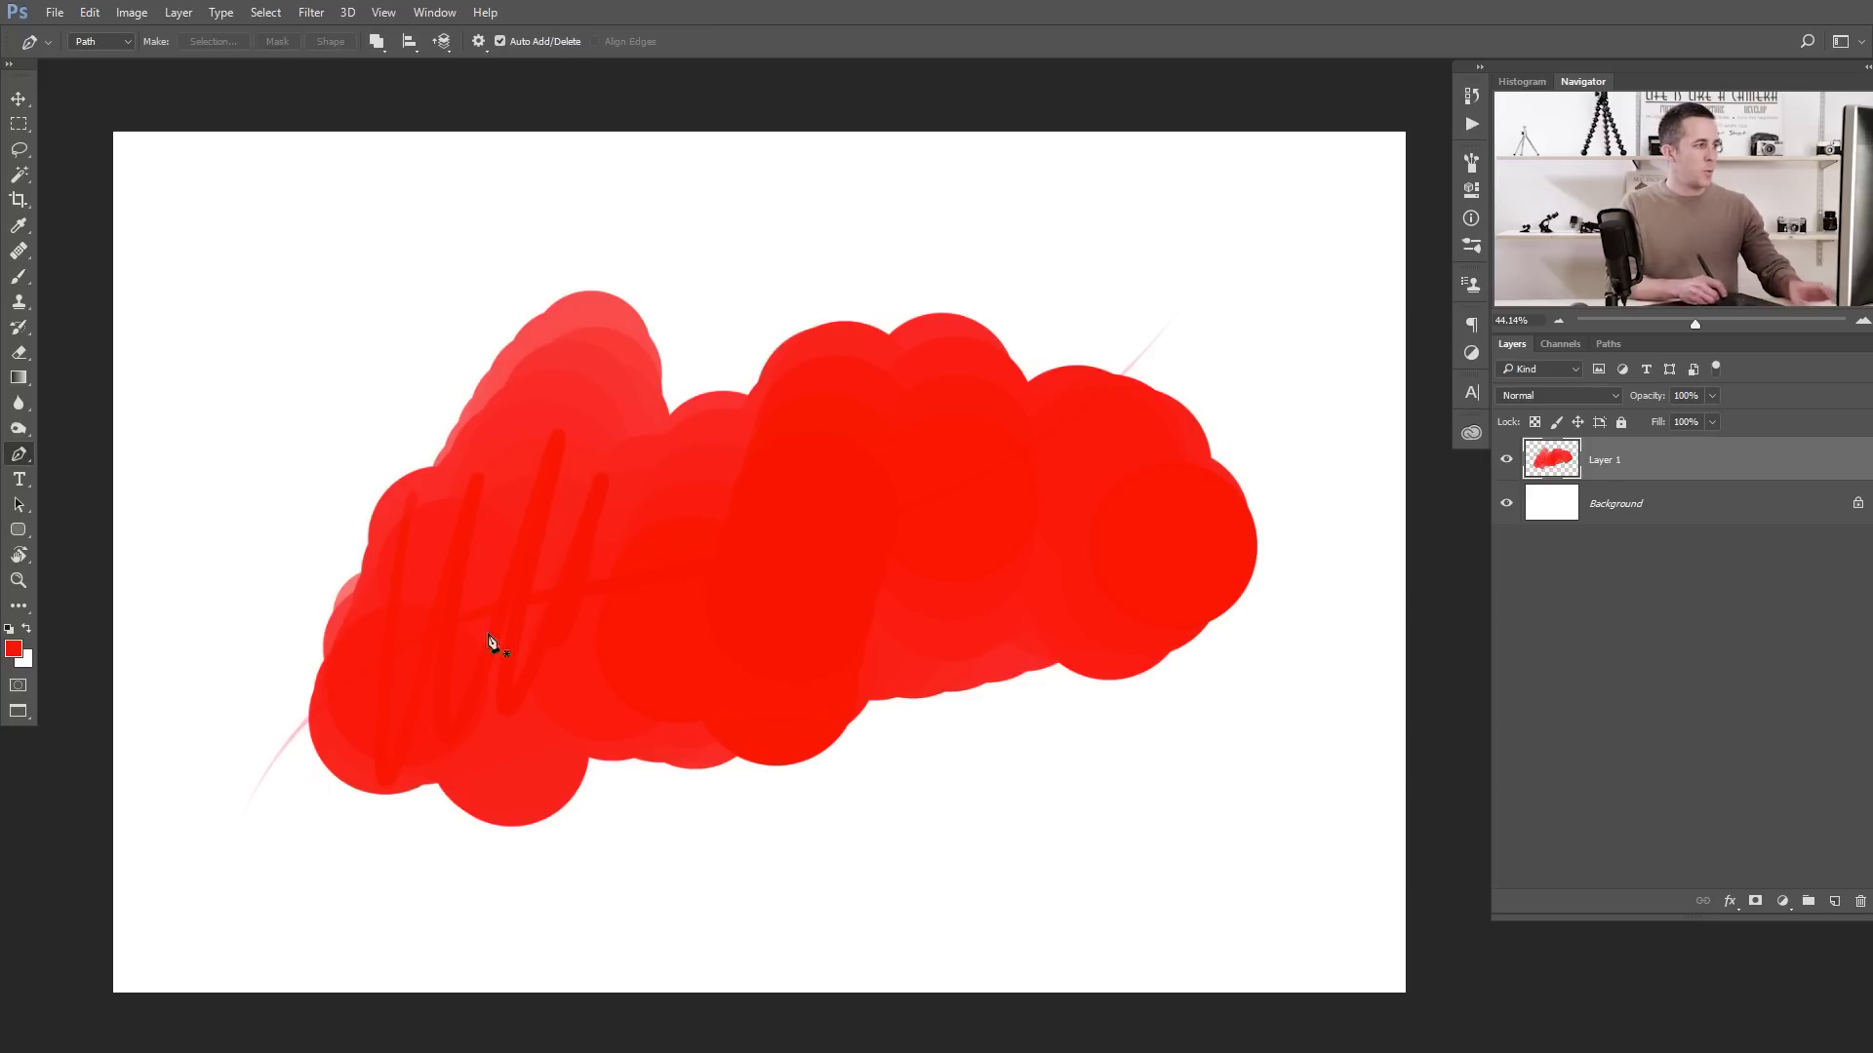
left_click(245, 433)
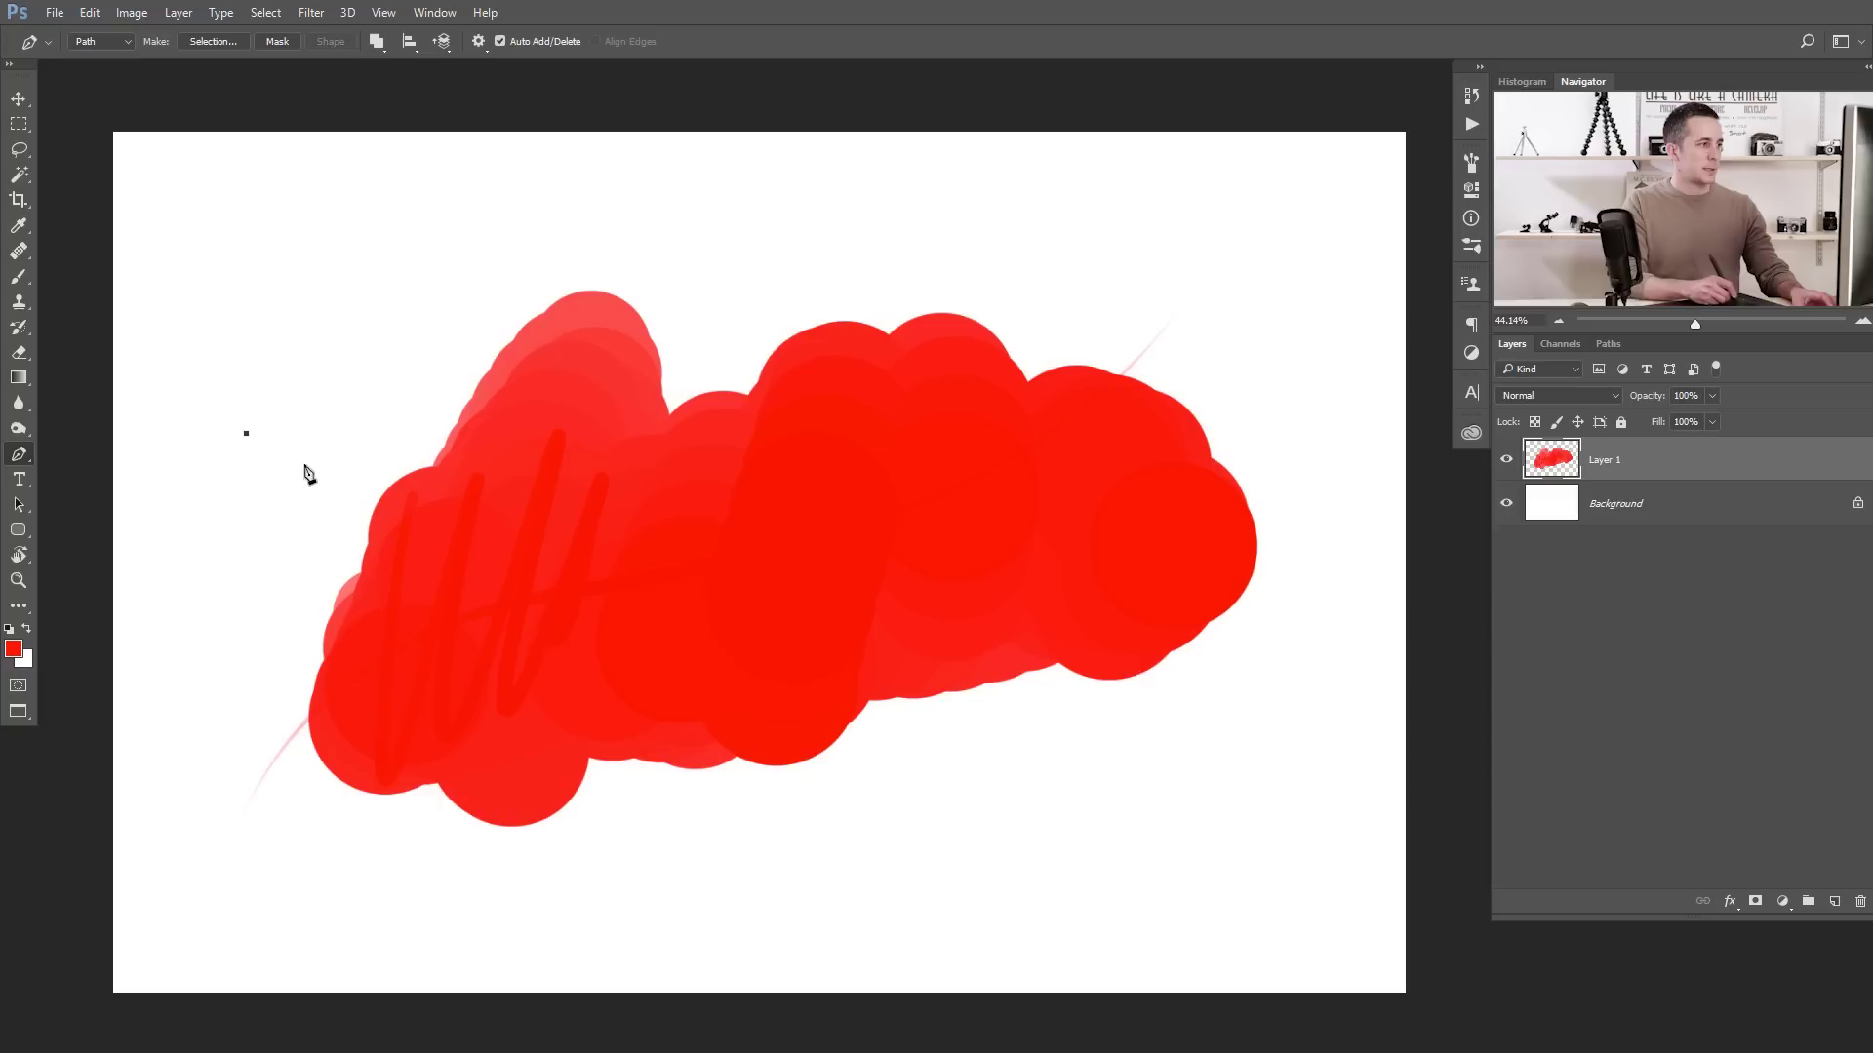
left_click_drag(724, 580, 1018, 548)
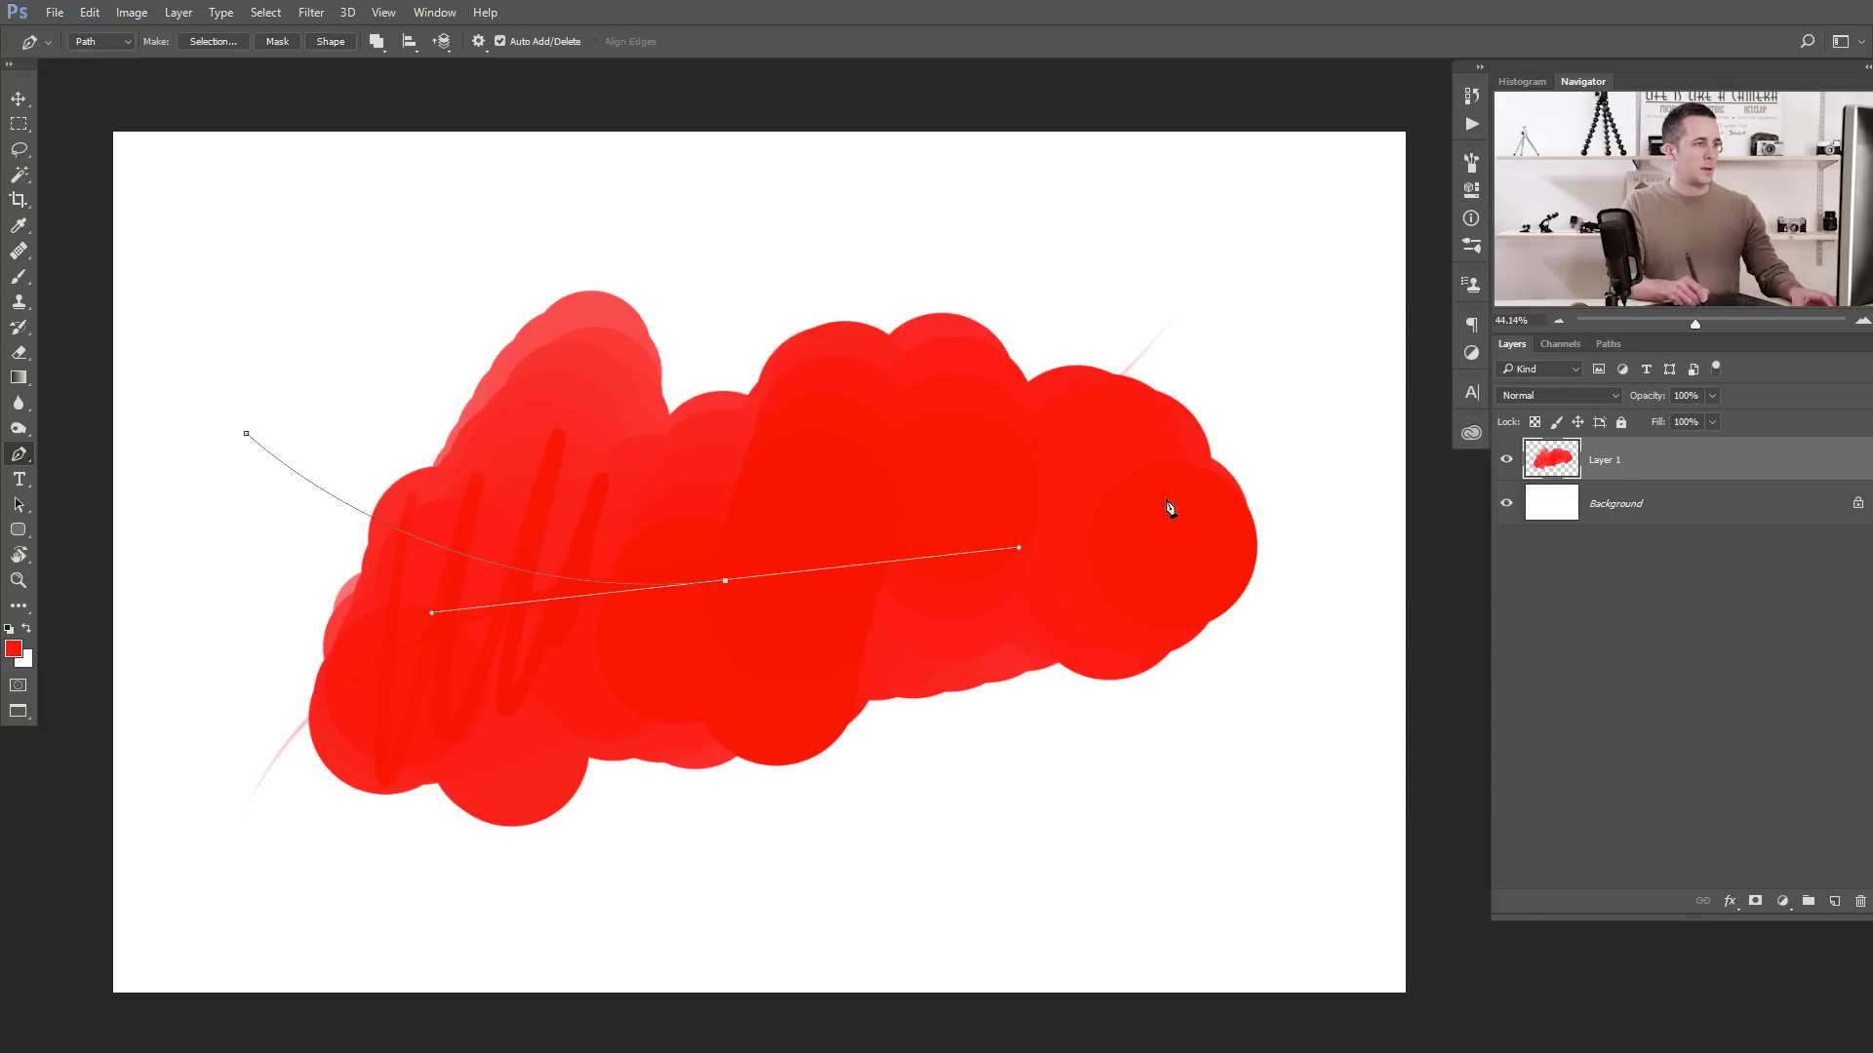
left_click_drag(1277, 460, 1373, 400)
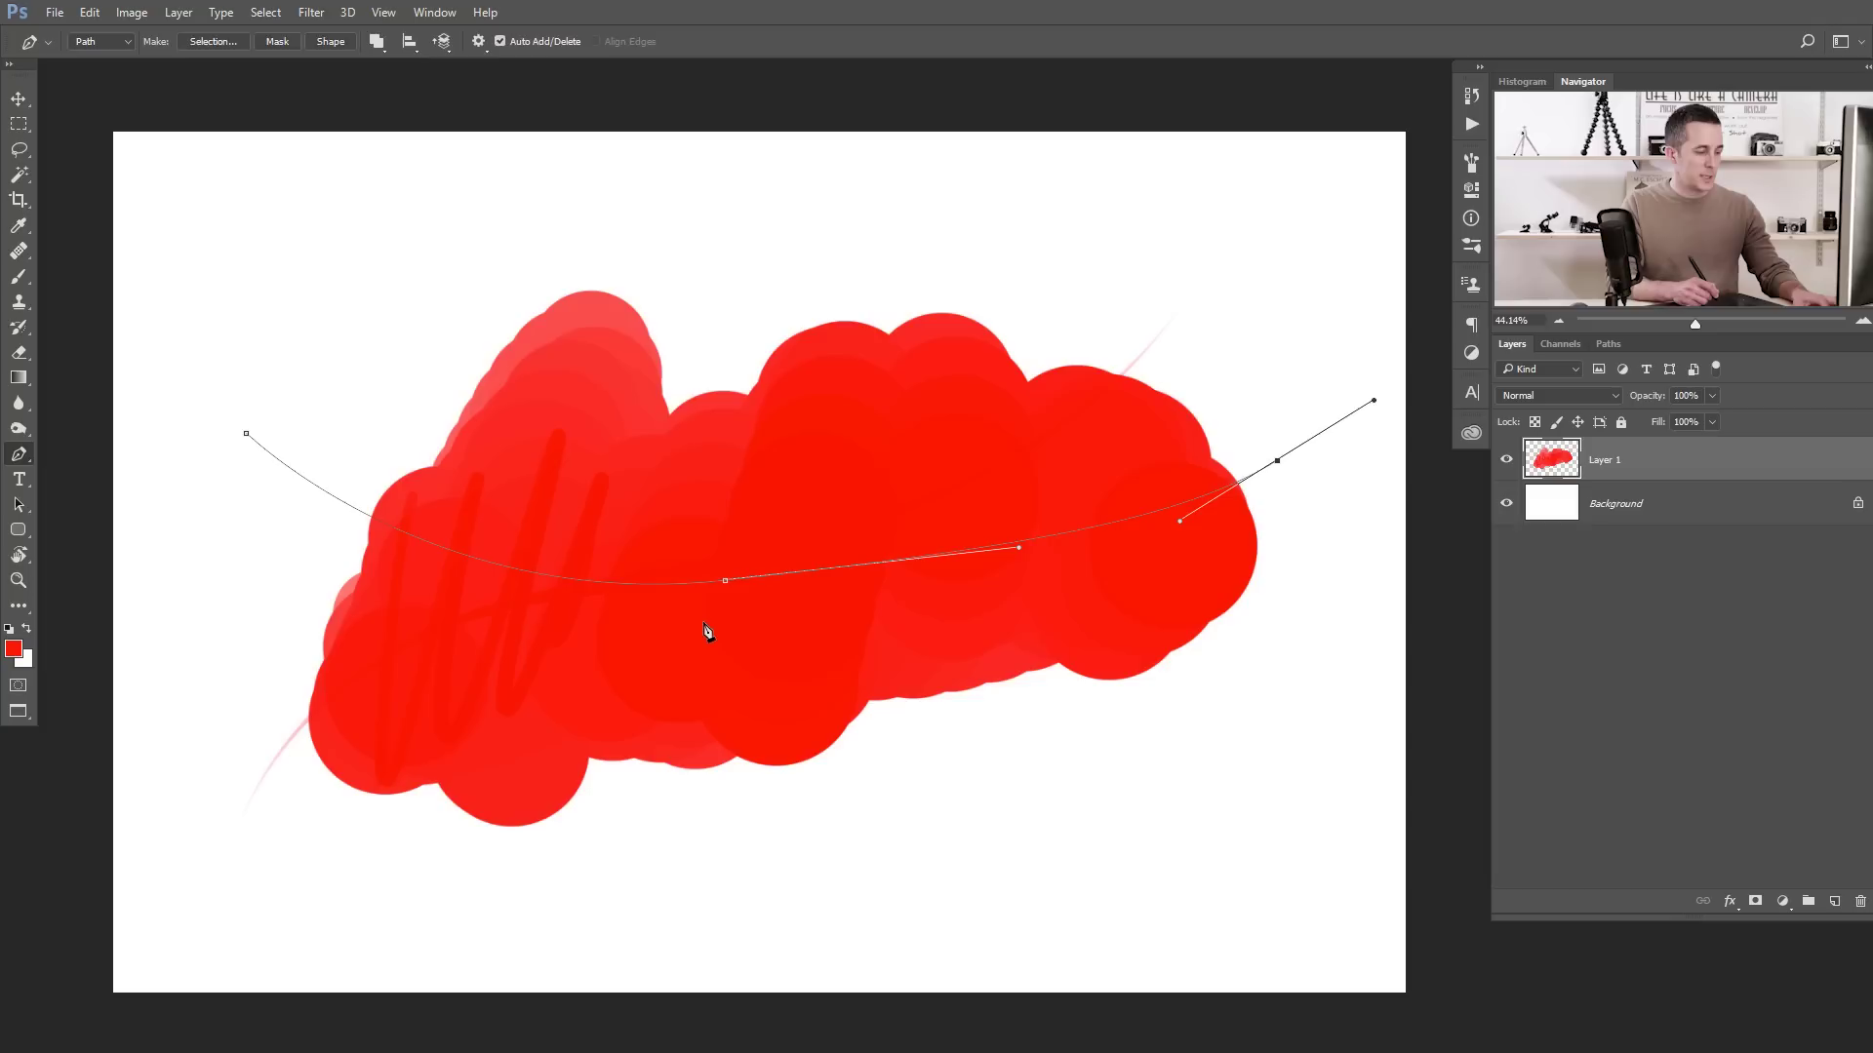
- Enlarge the Eraser to 175 px and test it with a freehand stroke along the path, undoing the erasure
key("e")
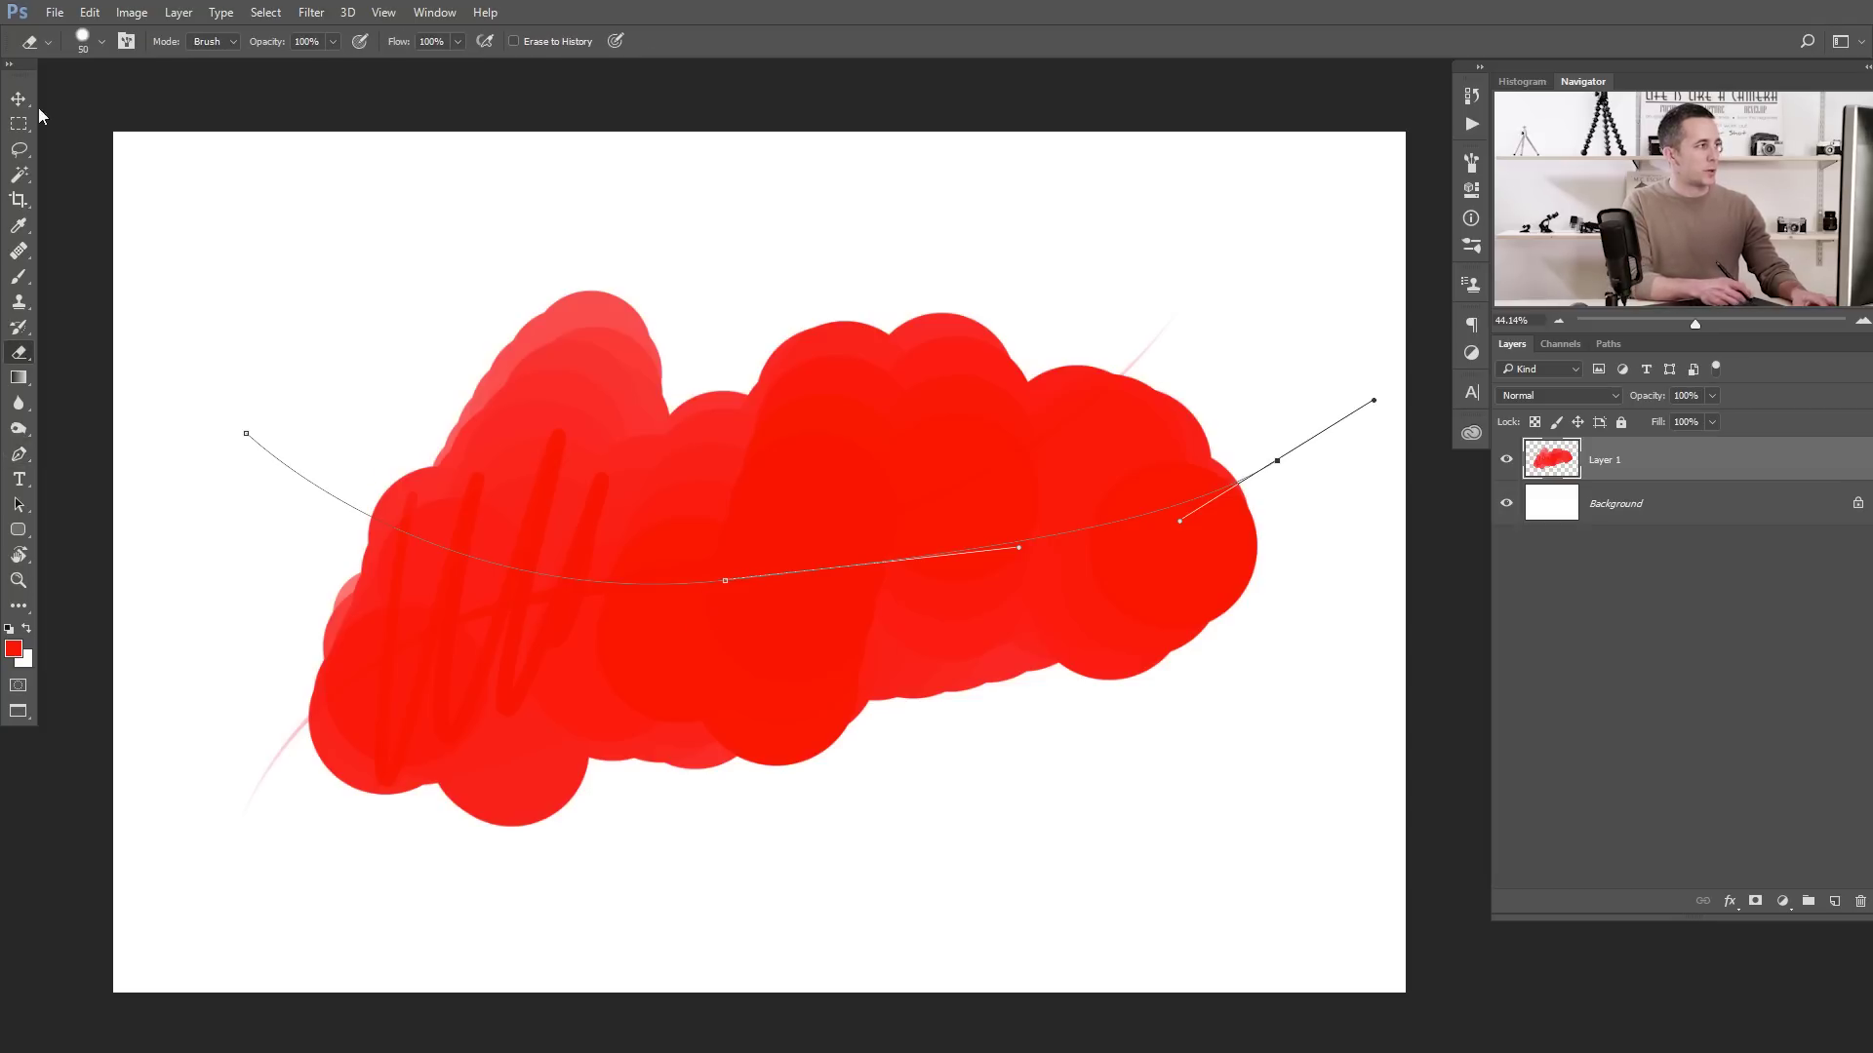
key("bracketright")
key("bracketright")
key("bracketright")
key("bracketright")
key("bracketright")
key("bracketright")
key("bracketright")
key("bracketright")
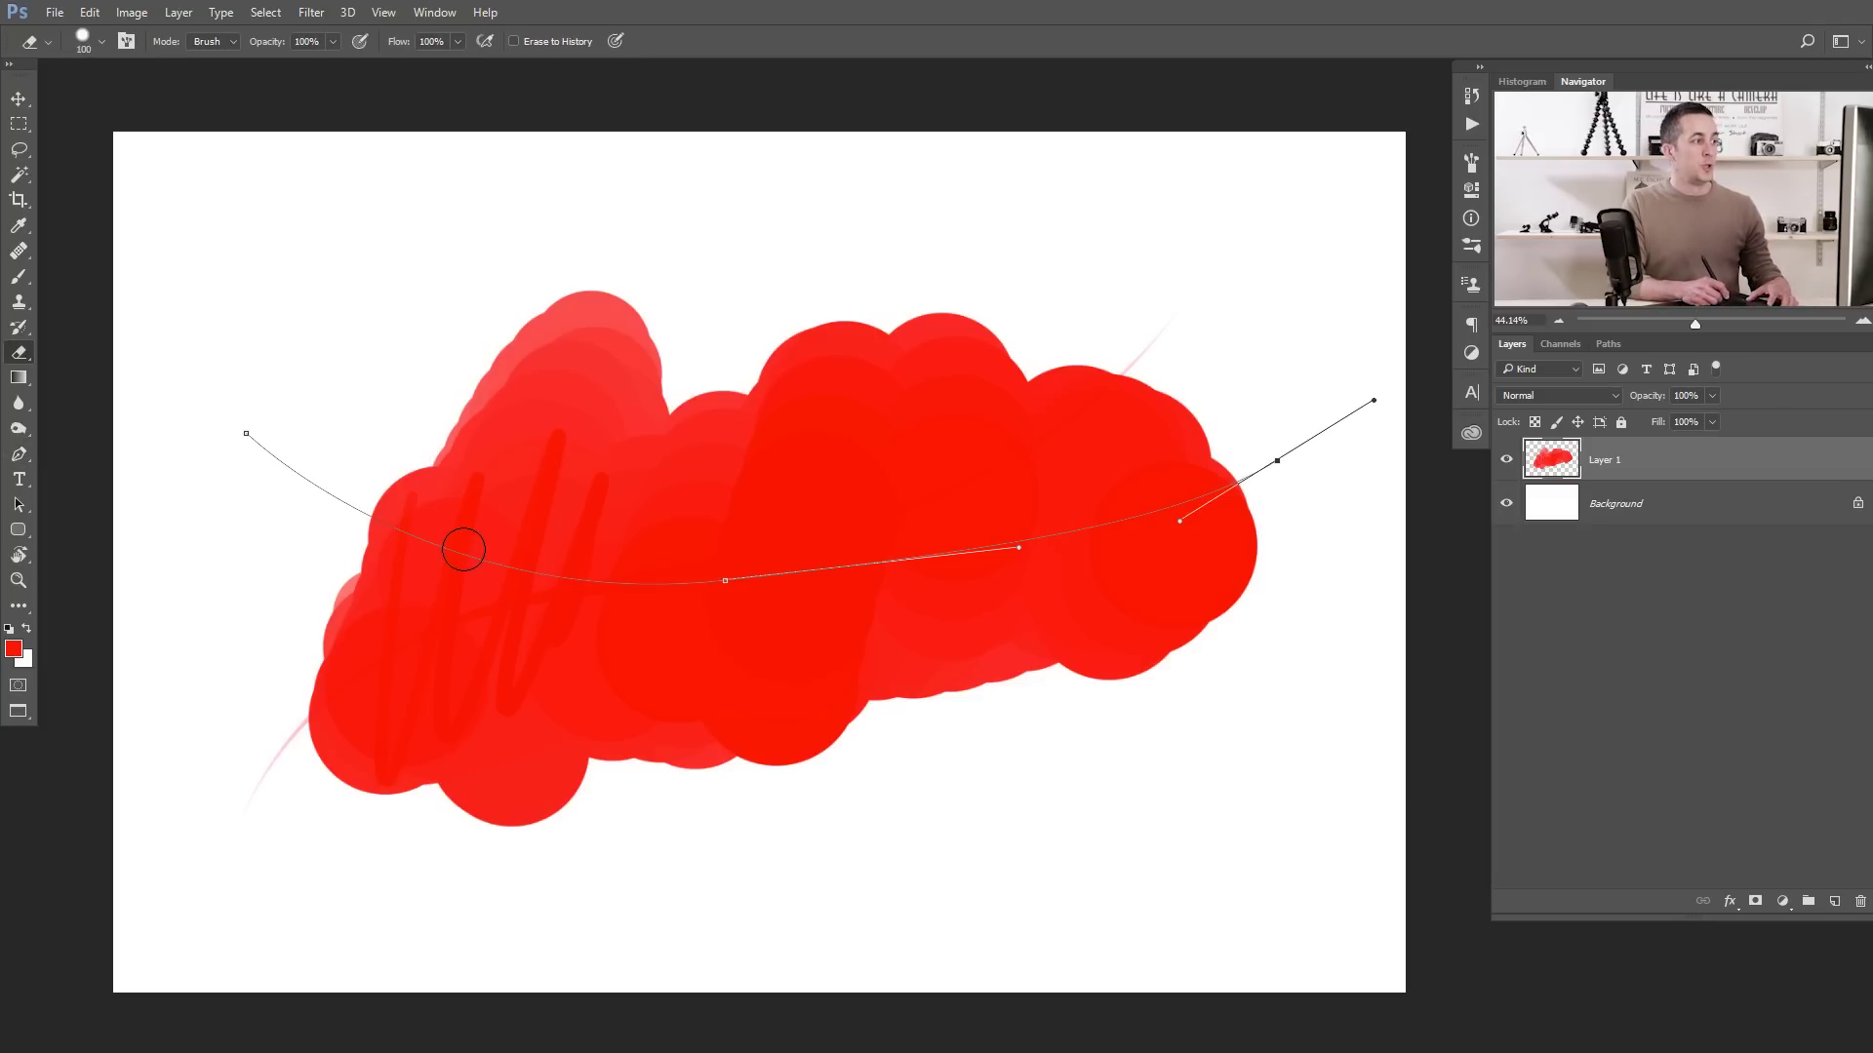
mouse_move(389, 519)
left_mouse_down()
mouse_move(499, 570)
mouse_move(804, 589)
mouse_move(1023, 558)
mouse_move(1258, 468)
left_mouse_up()
key("ctrl+z")
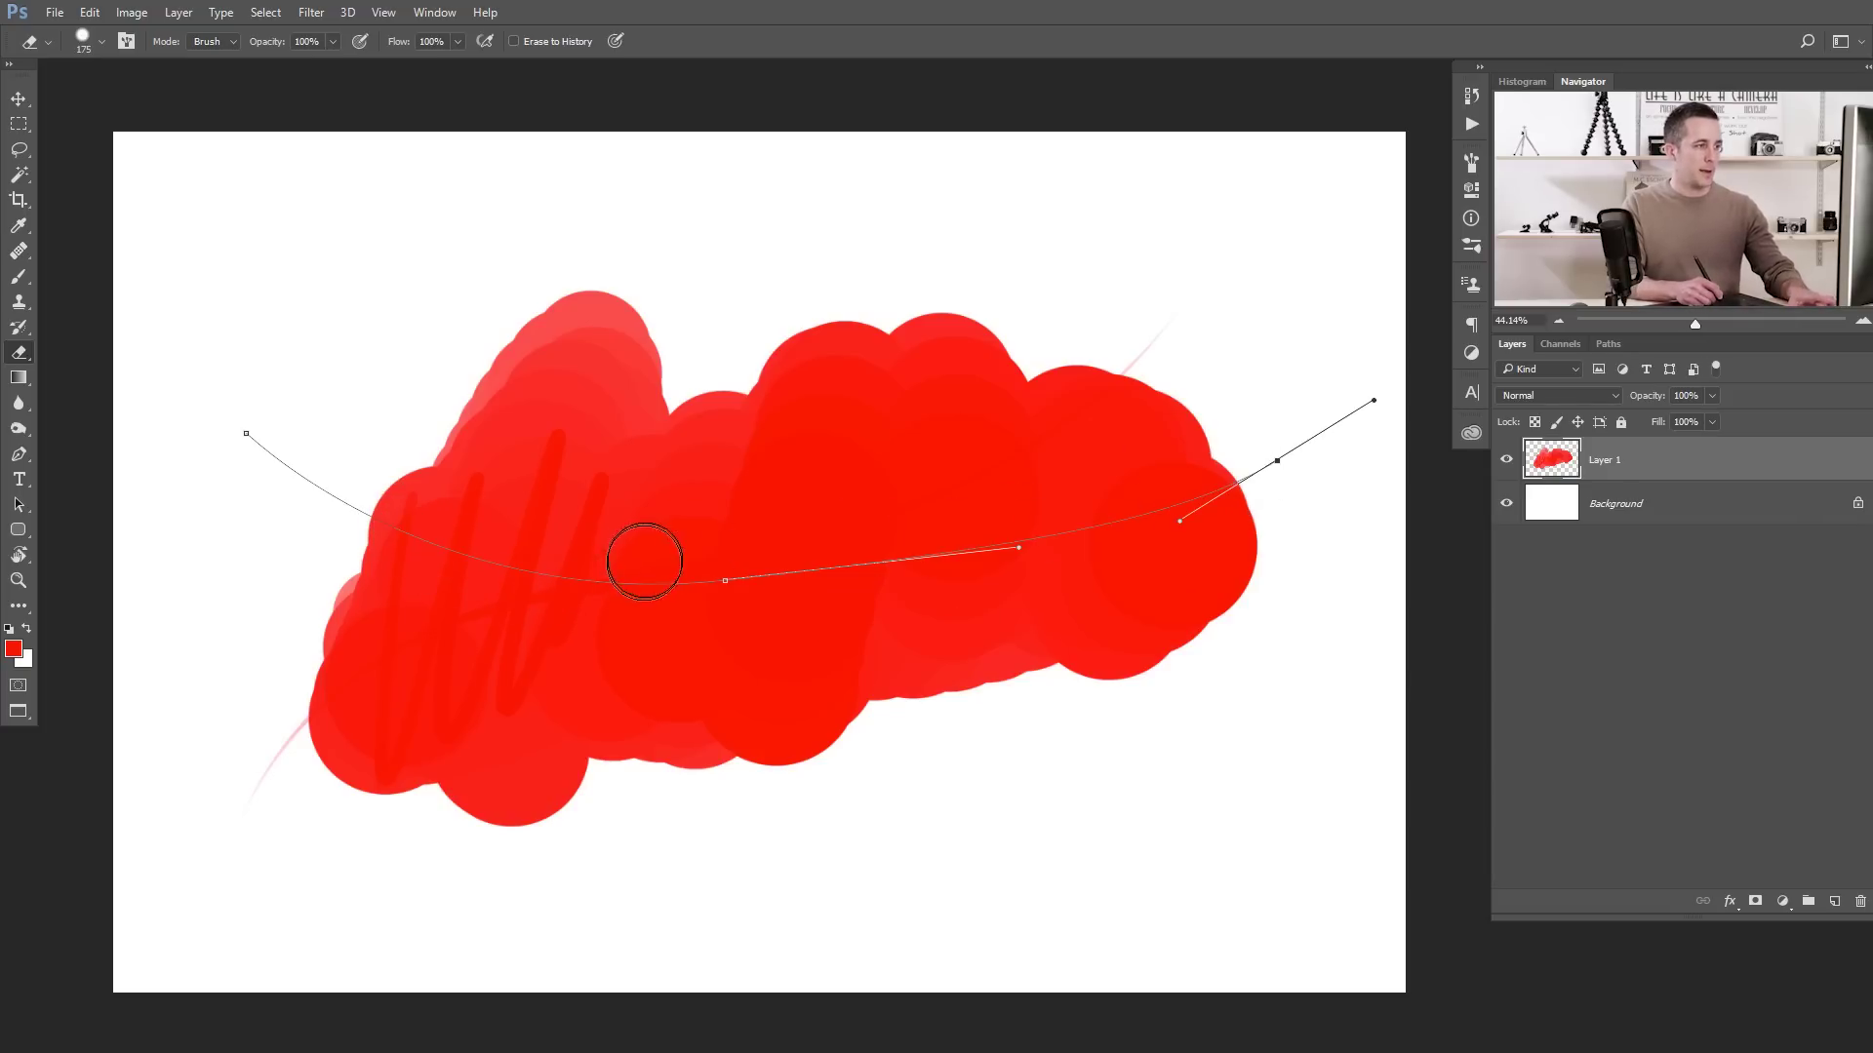
- Turn off Shape Dynamics for the Eraser and test it with a stroke across the red paint, undoing the erasure
key("F5")
left_click(1105, 225)
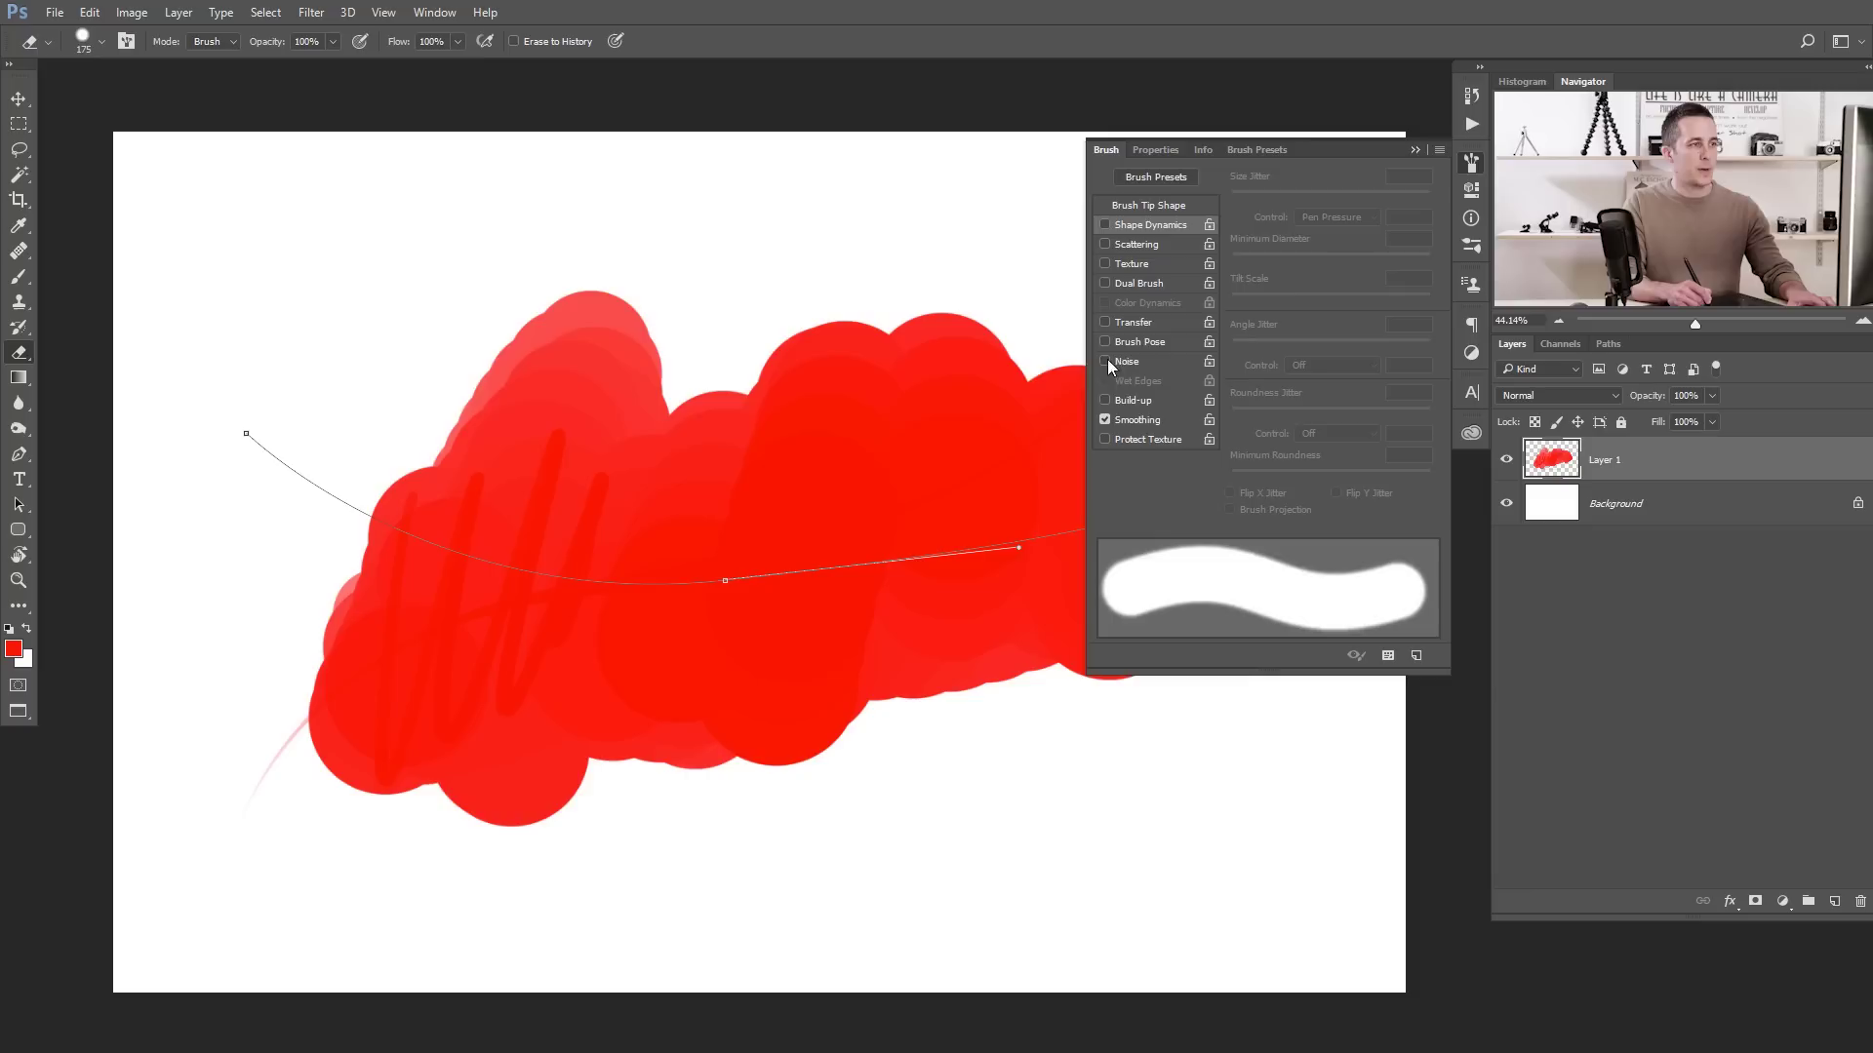
key("F5")
mouse_move(322, 502)
left_mouse_down()
mouse_move(436, 552)
mouse_move(663, 591)
mouse_move(878, 578)
mouse_move(1213, 459)
mouse_move(1268, 418)
left_mouse_up()
key("ctrl+z")
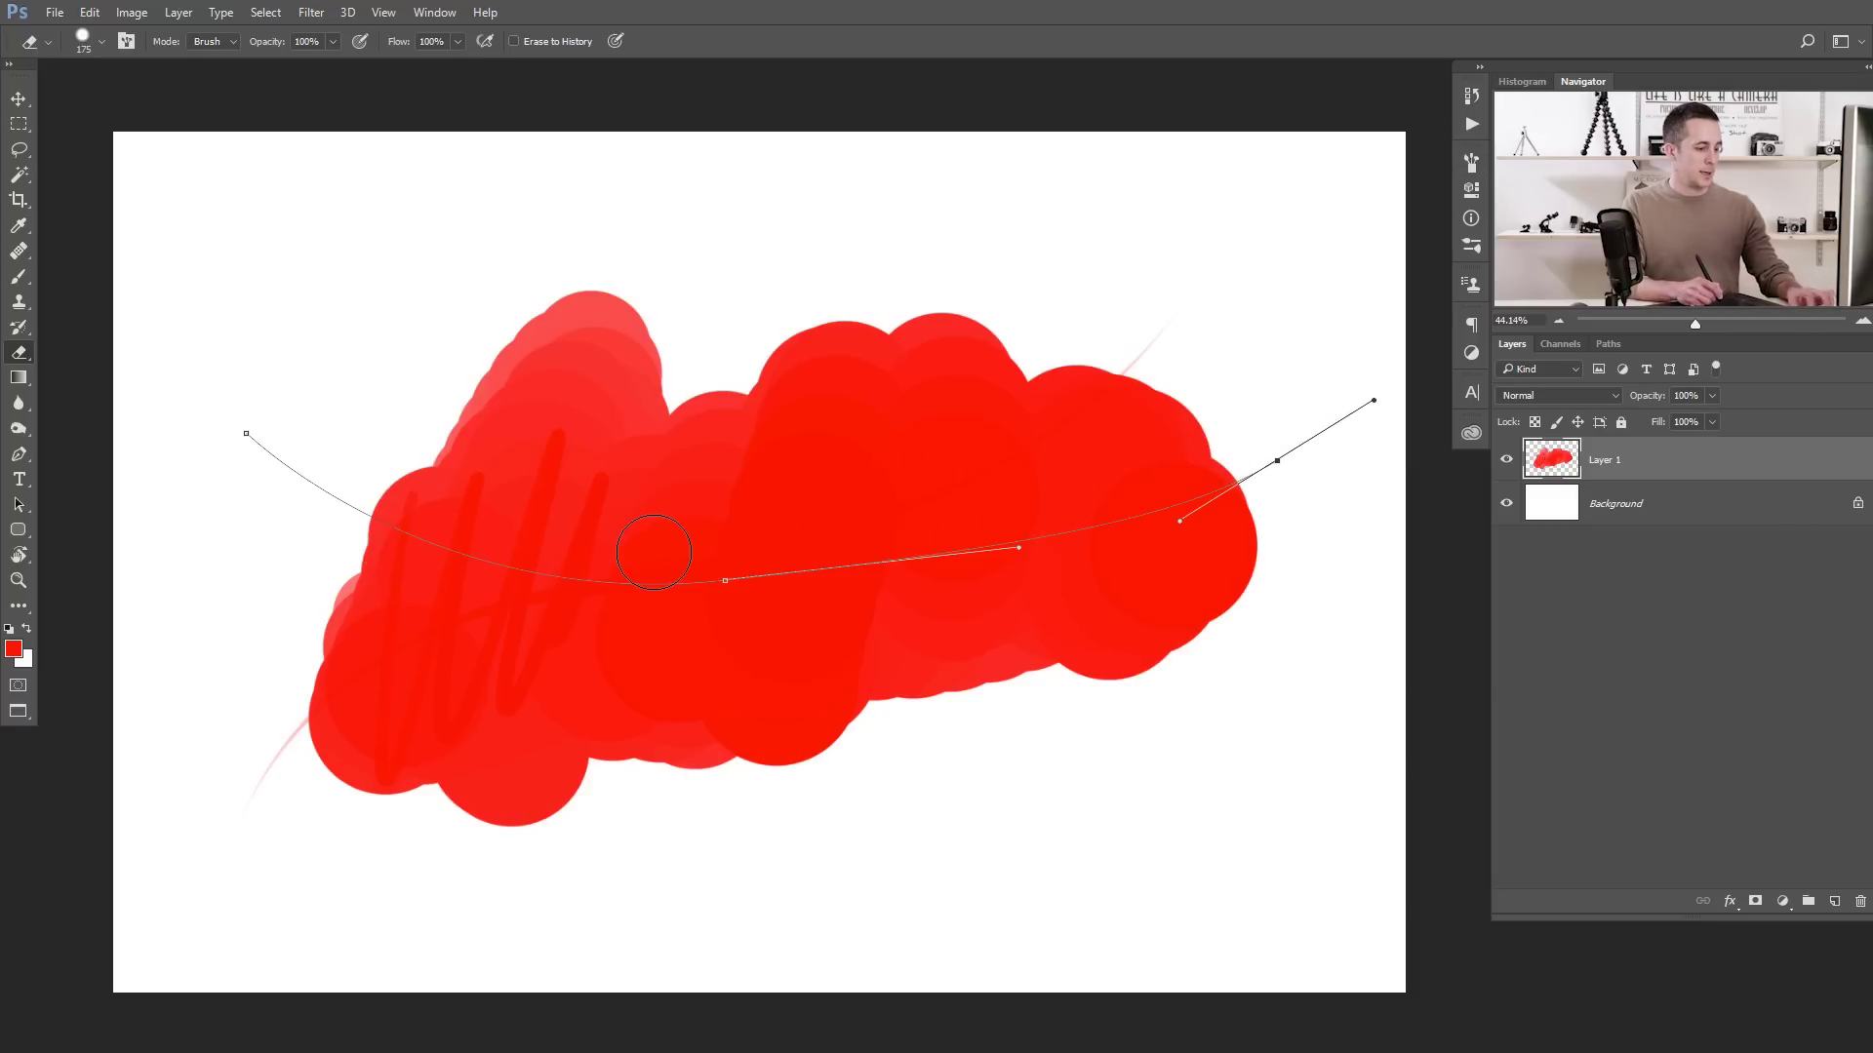
- Lower the Eraser's hardness, undo a test erasure across the red paint, and return to the Pen tool
right_click(685, 550)
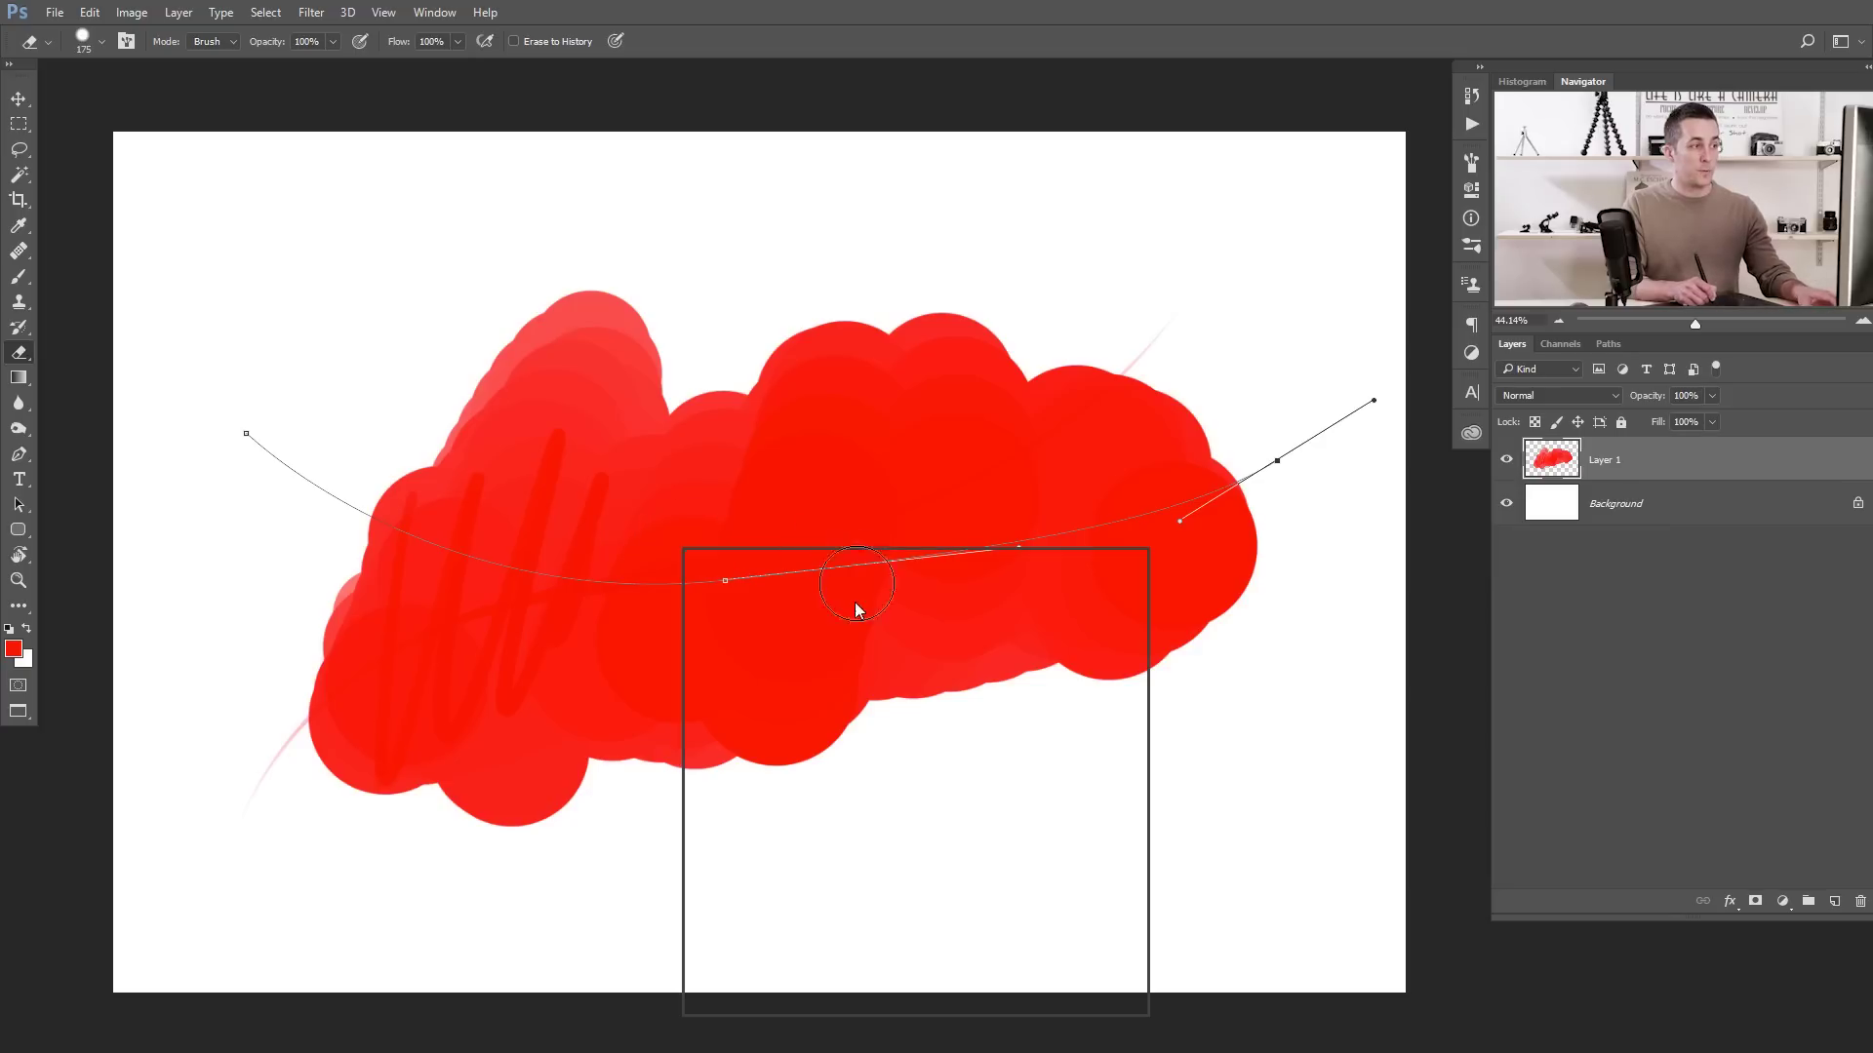
left_click_drag(805, 636, 751, 643)
mouse_move(383, 511)
left_mouse_down()
mouse_move(488, 569)
mouse_move(727, 592)
mouse_move(1065, 545)
mouse_move(1180, 504)
left_mouse_up()
key("ctrl+z")
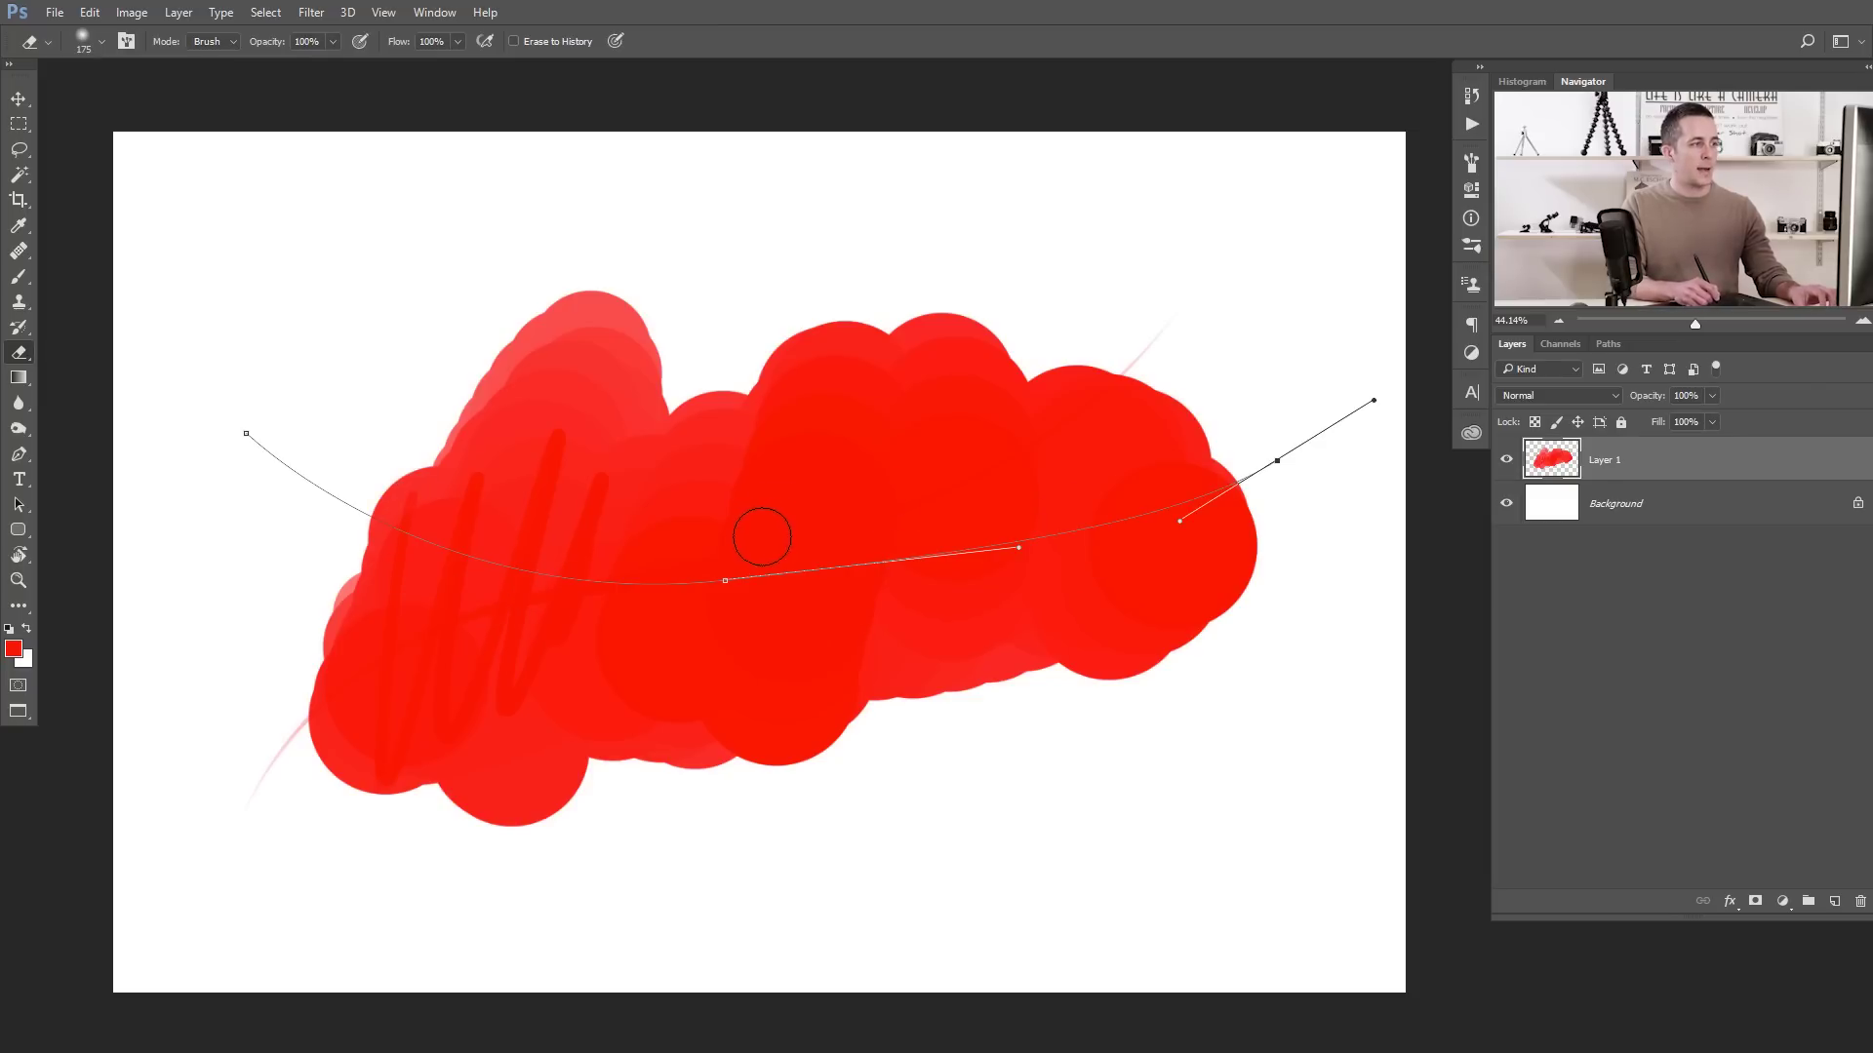
key("p")
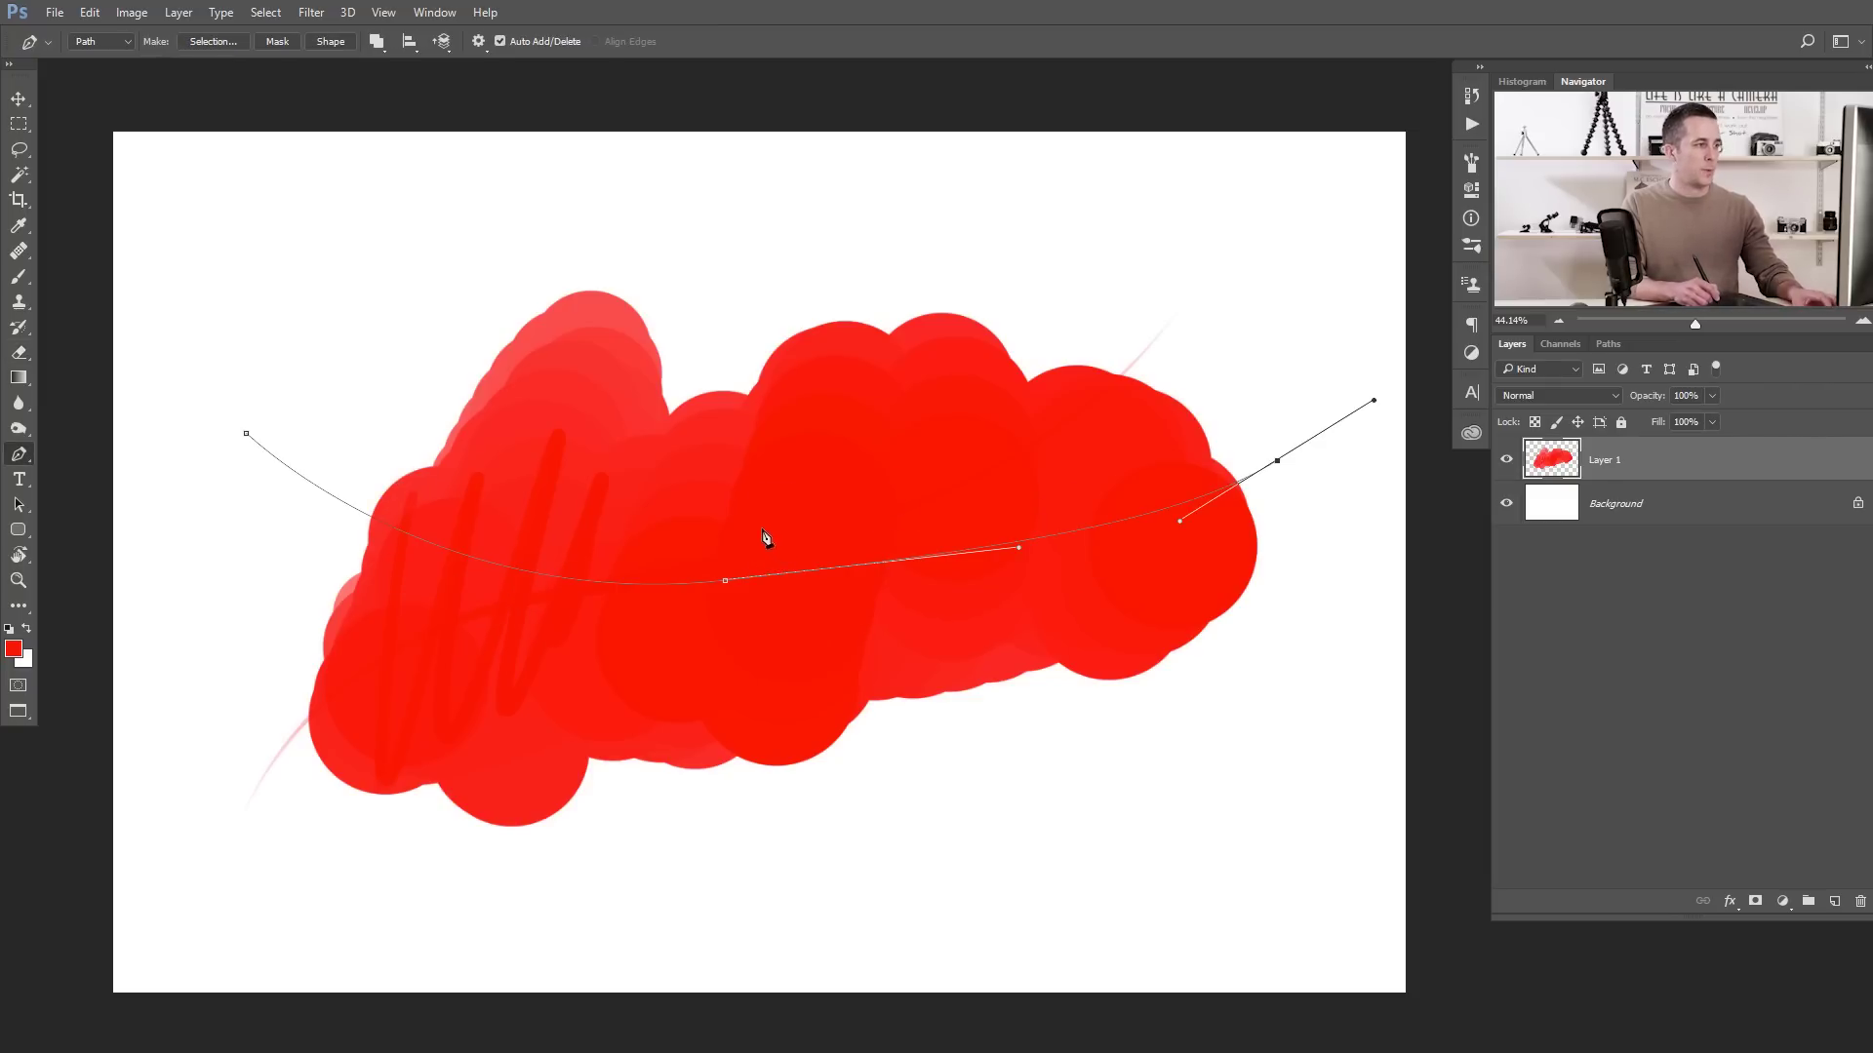
- Stroke the shallow path across the red paint with the Eraser, Simulate Pressure off, and delete the path
right_click(769, 528)
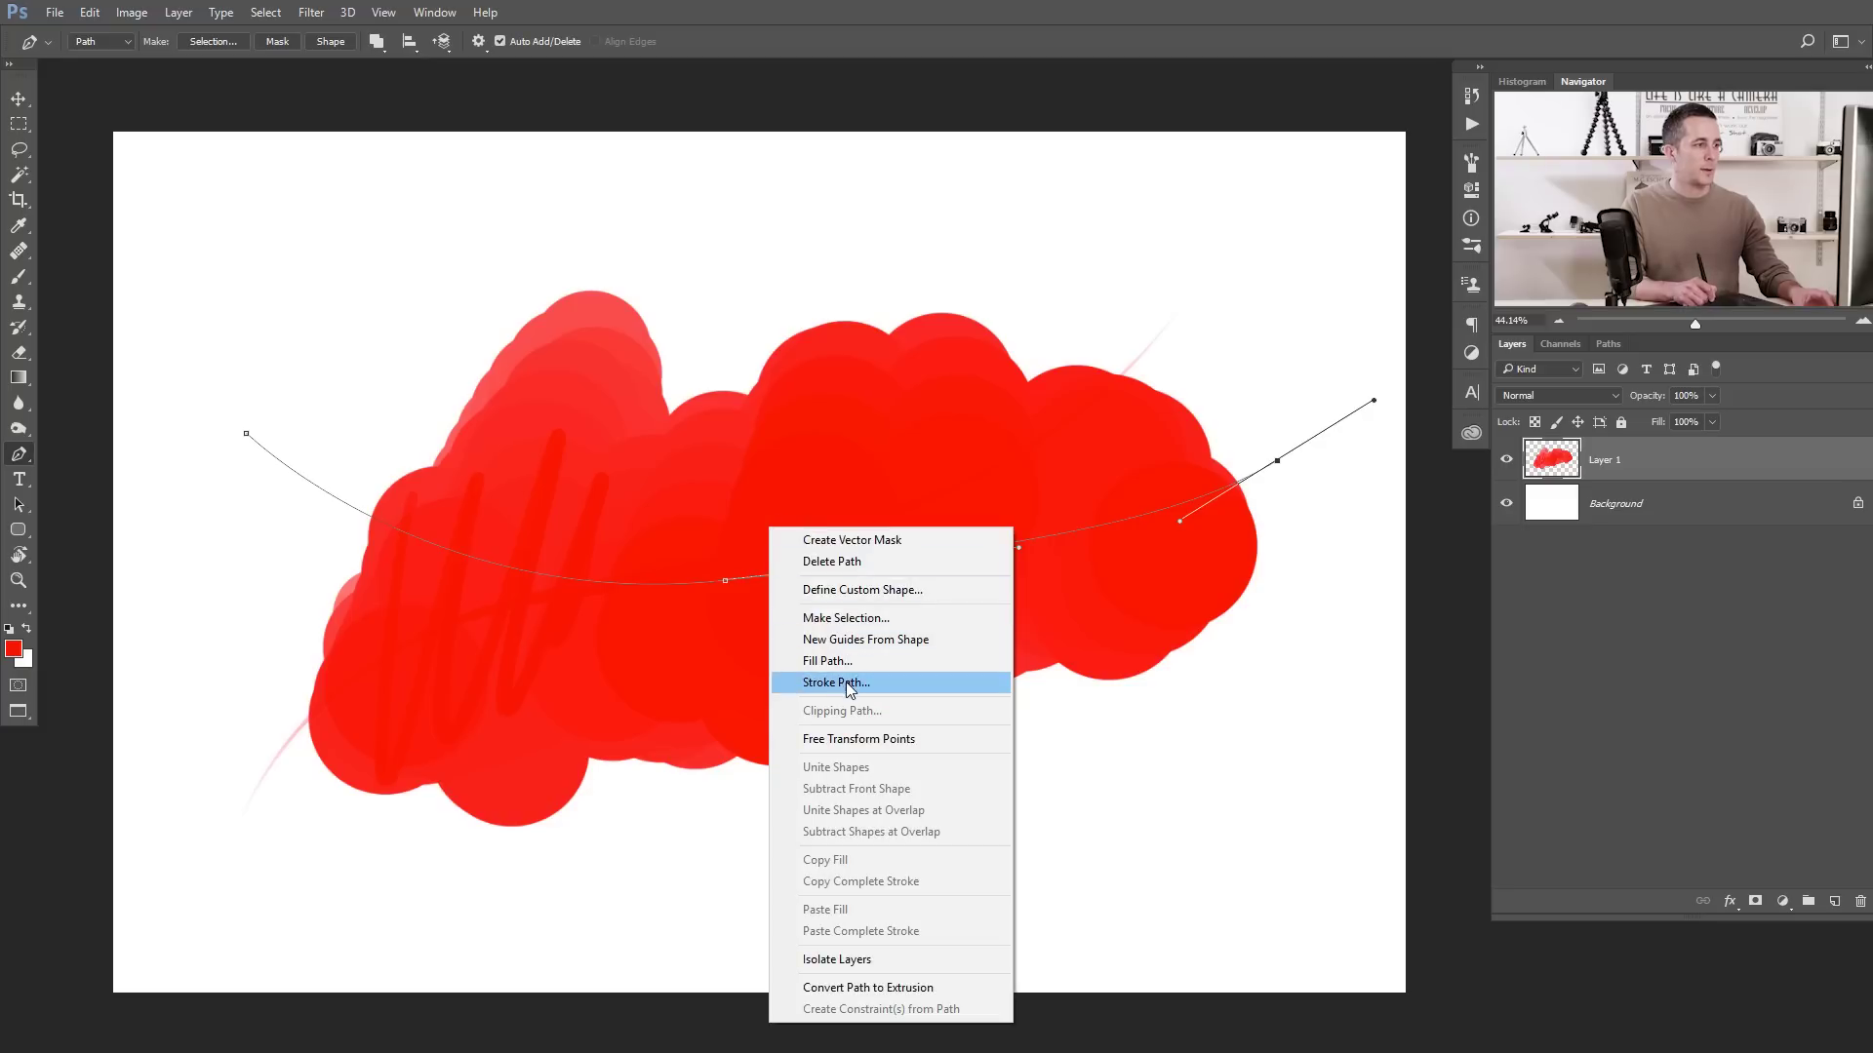
left_click(837, 682)
left_click(865, 387)
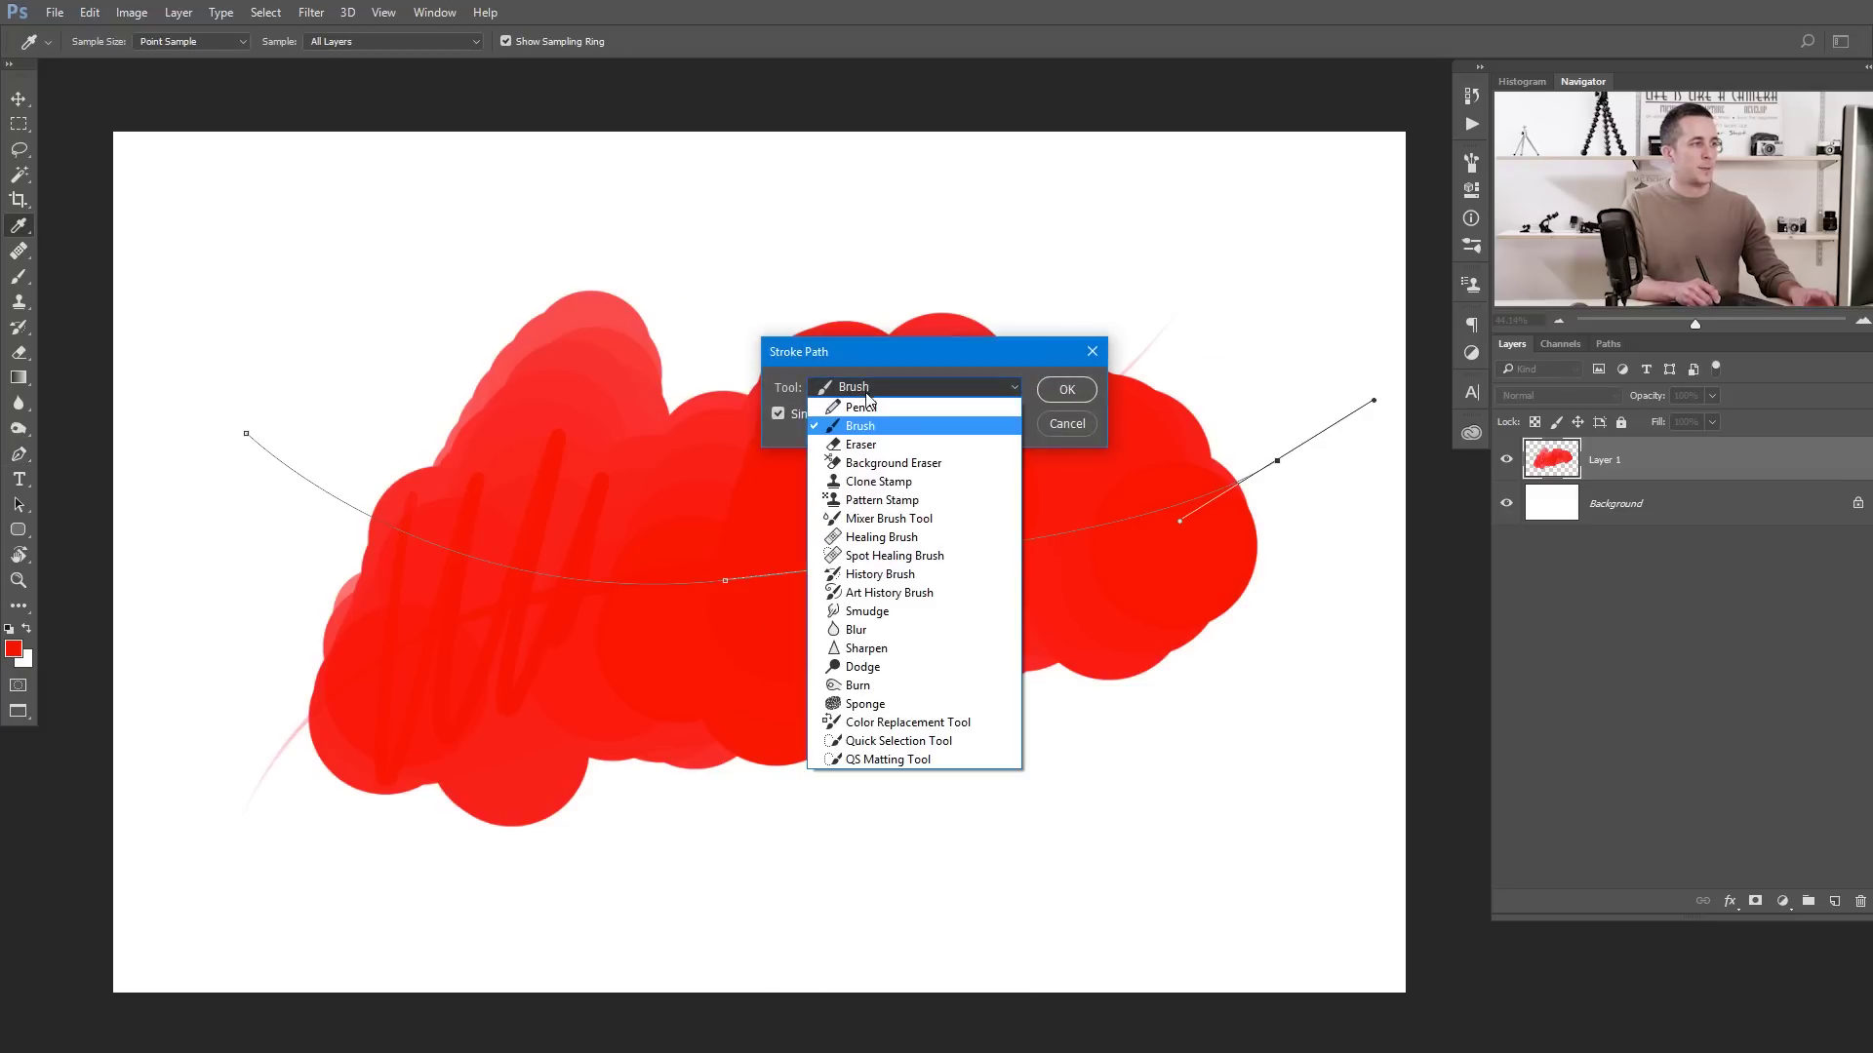
left_click(861, 445)
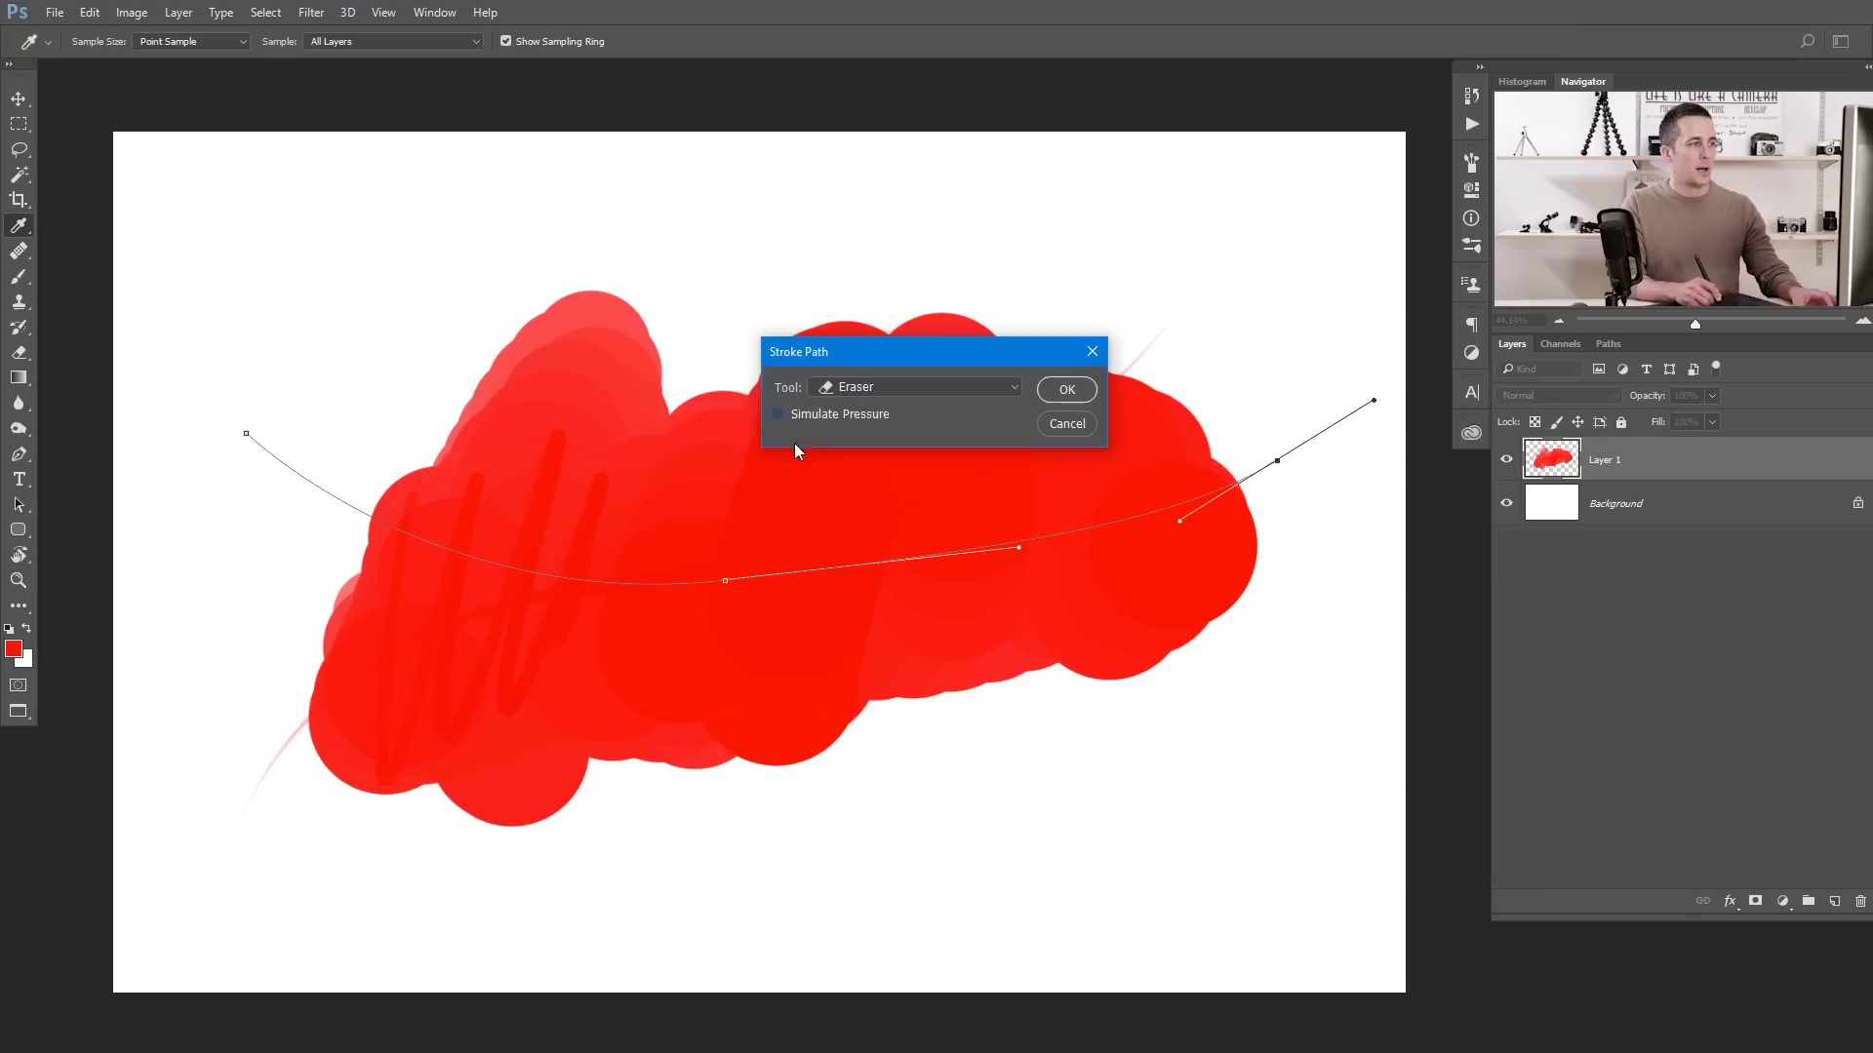
left_click(1067, 389)
right_click(926, 503)
left_click(960, 539)
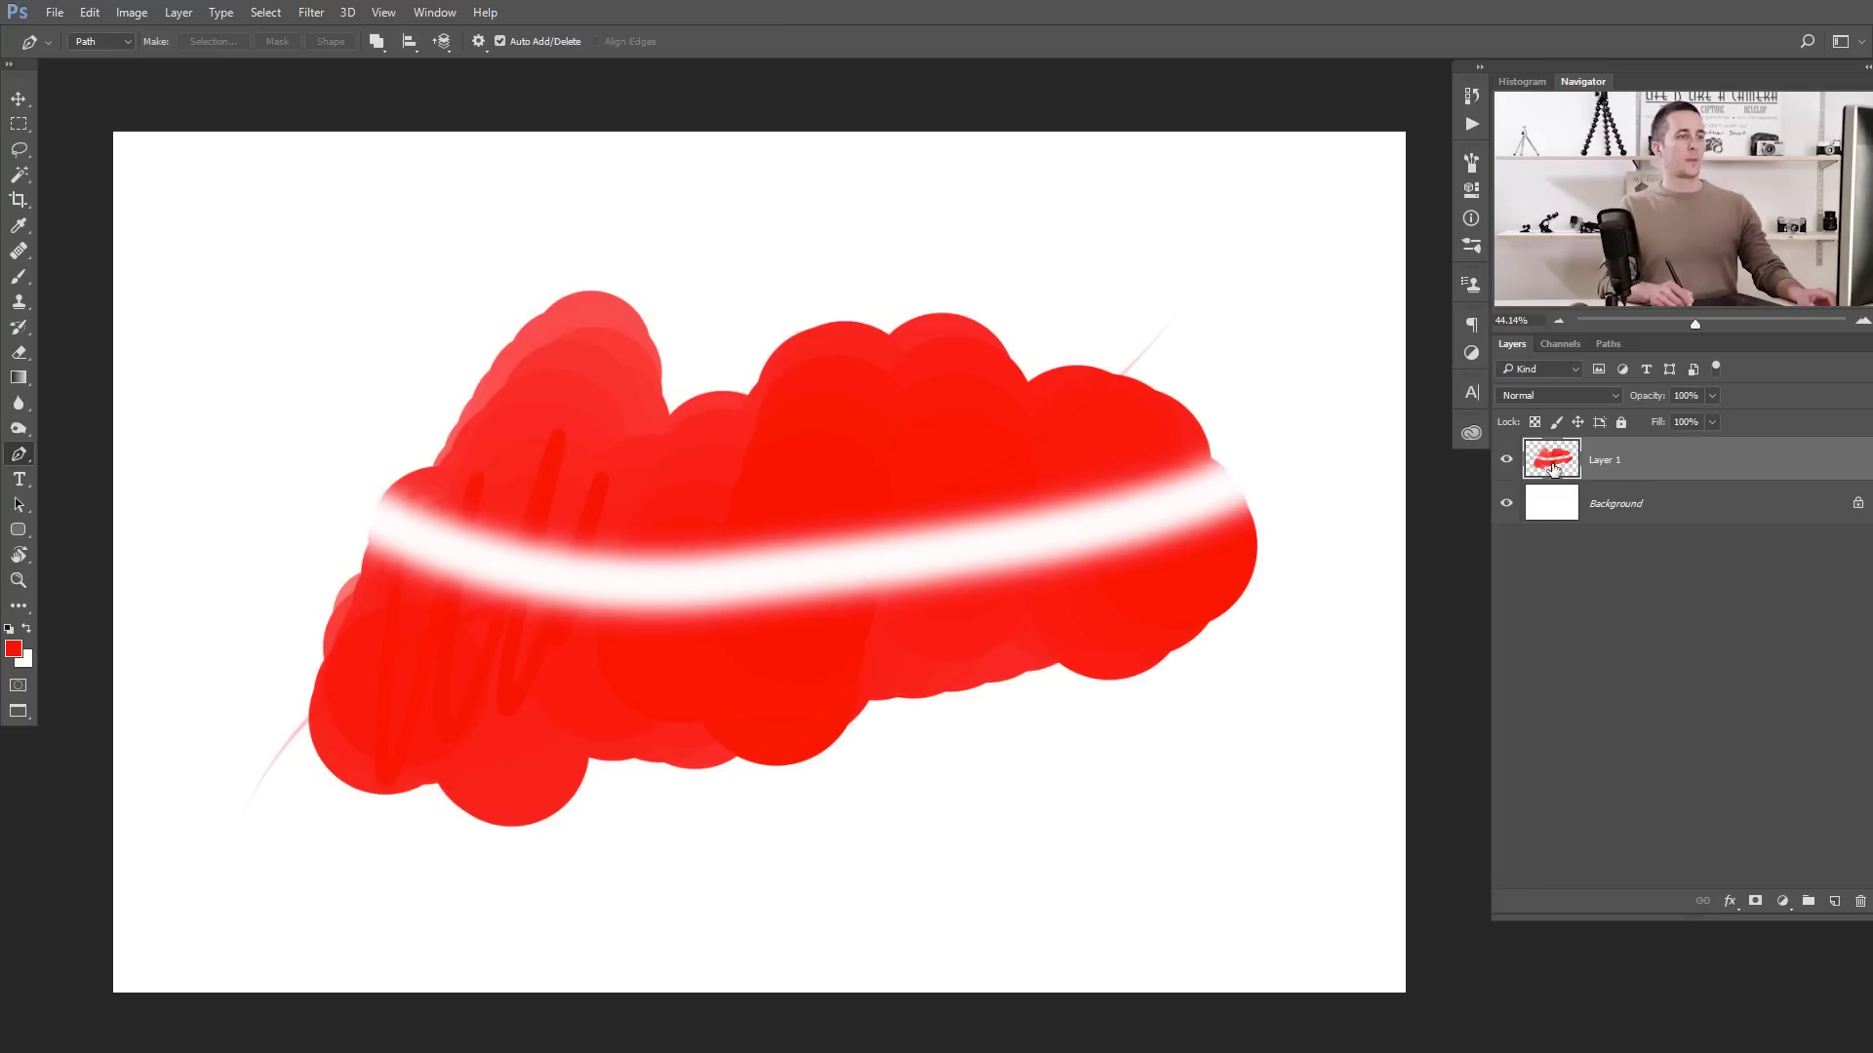
- Replace the painted layer with a new empty layer and draw a wavy path with four anchor points across the canvas
key("Delete")
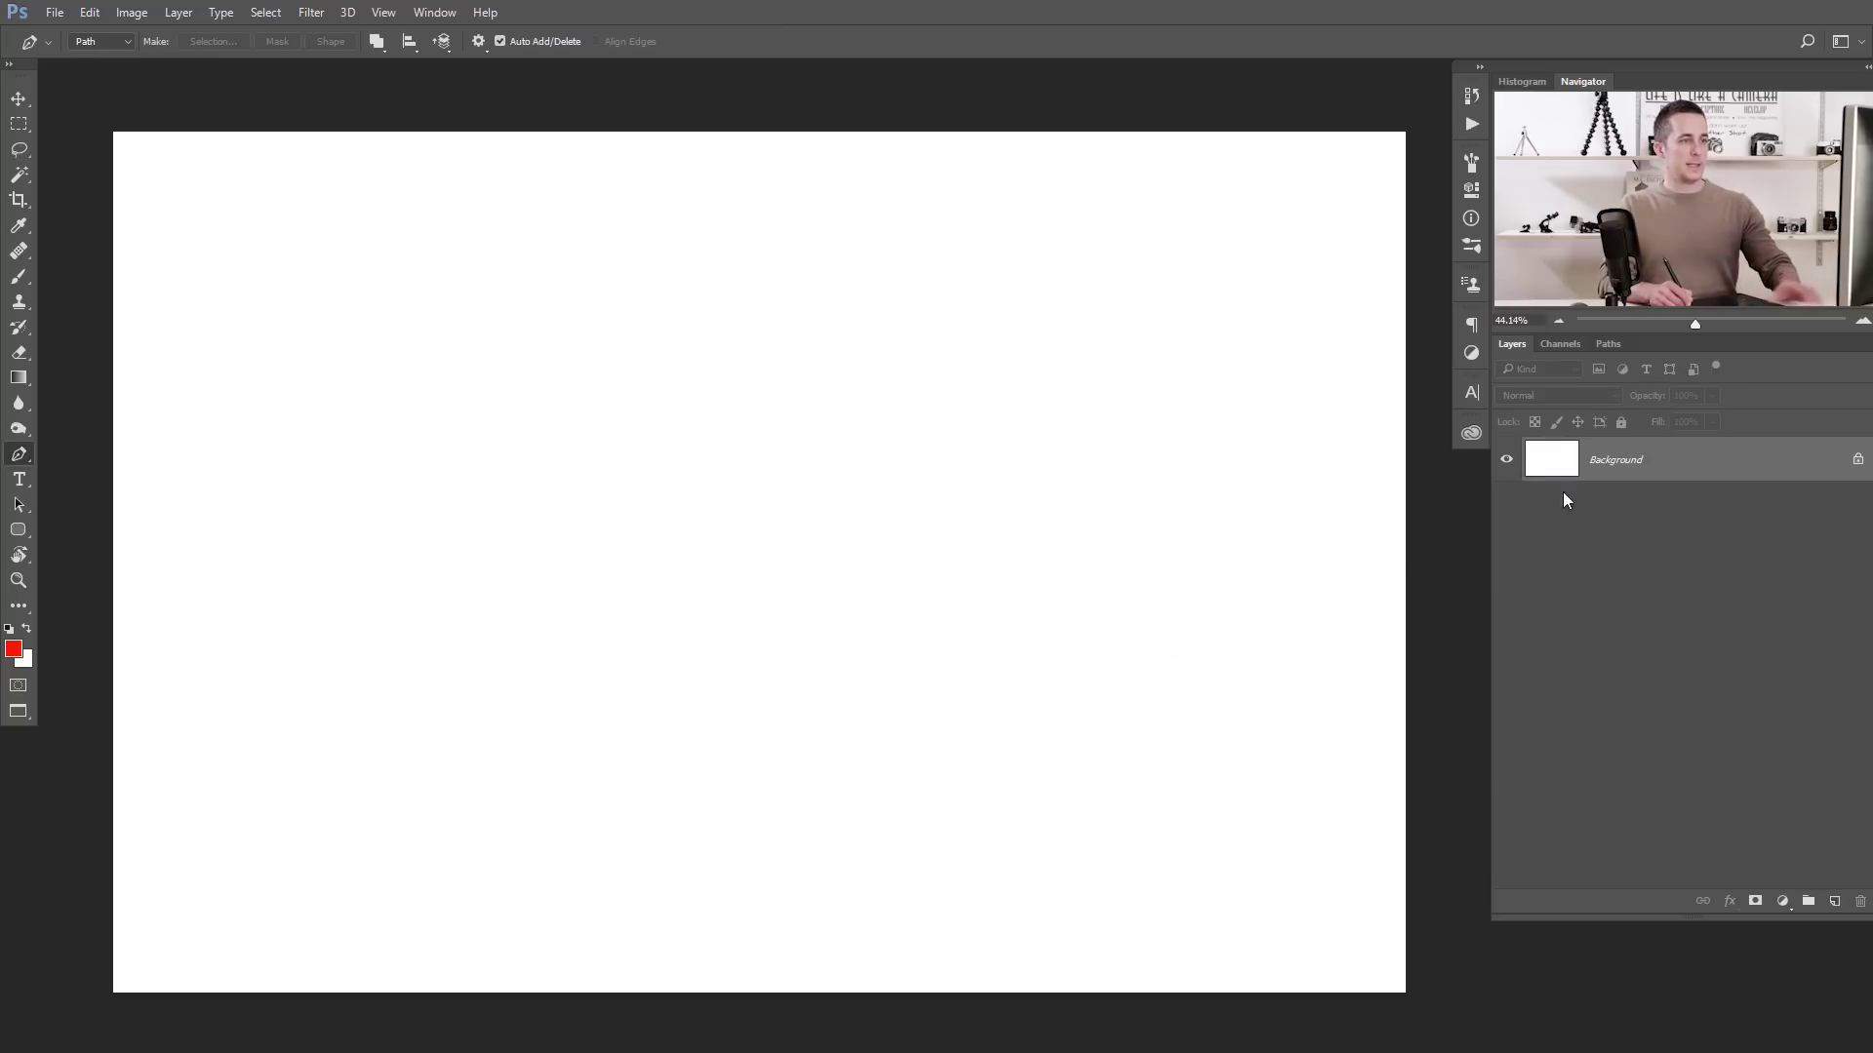
left_click(1834, 901)
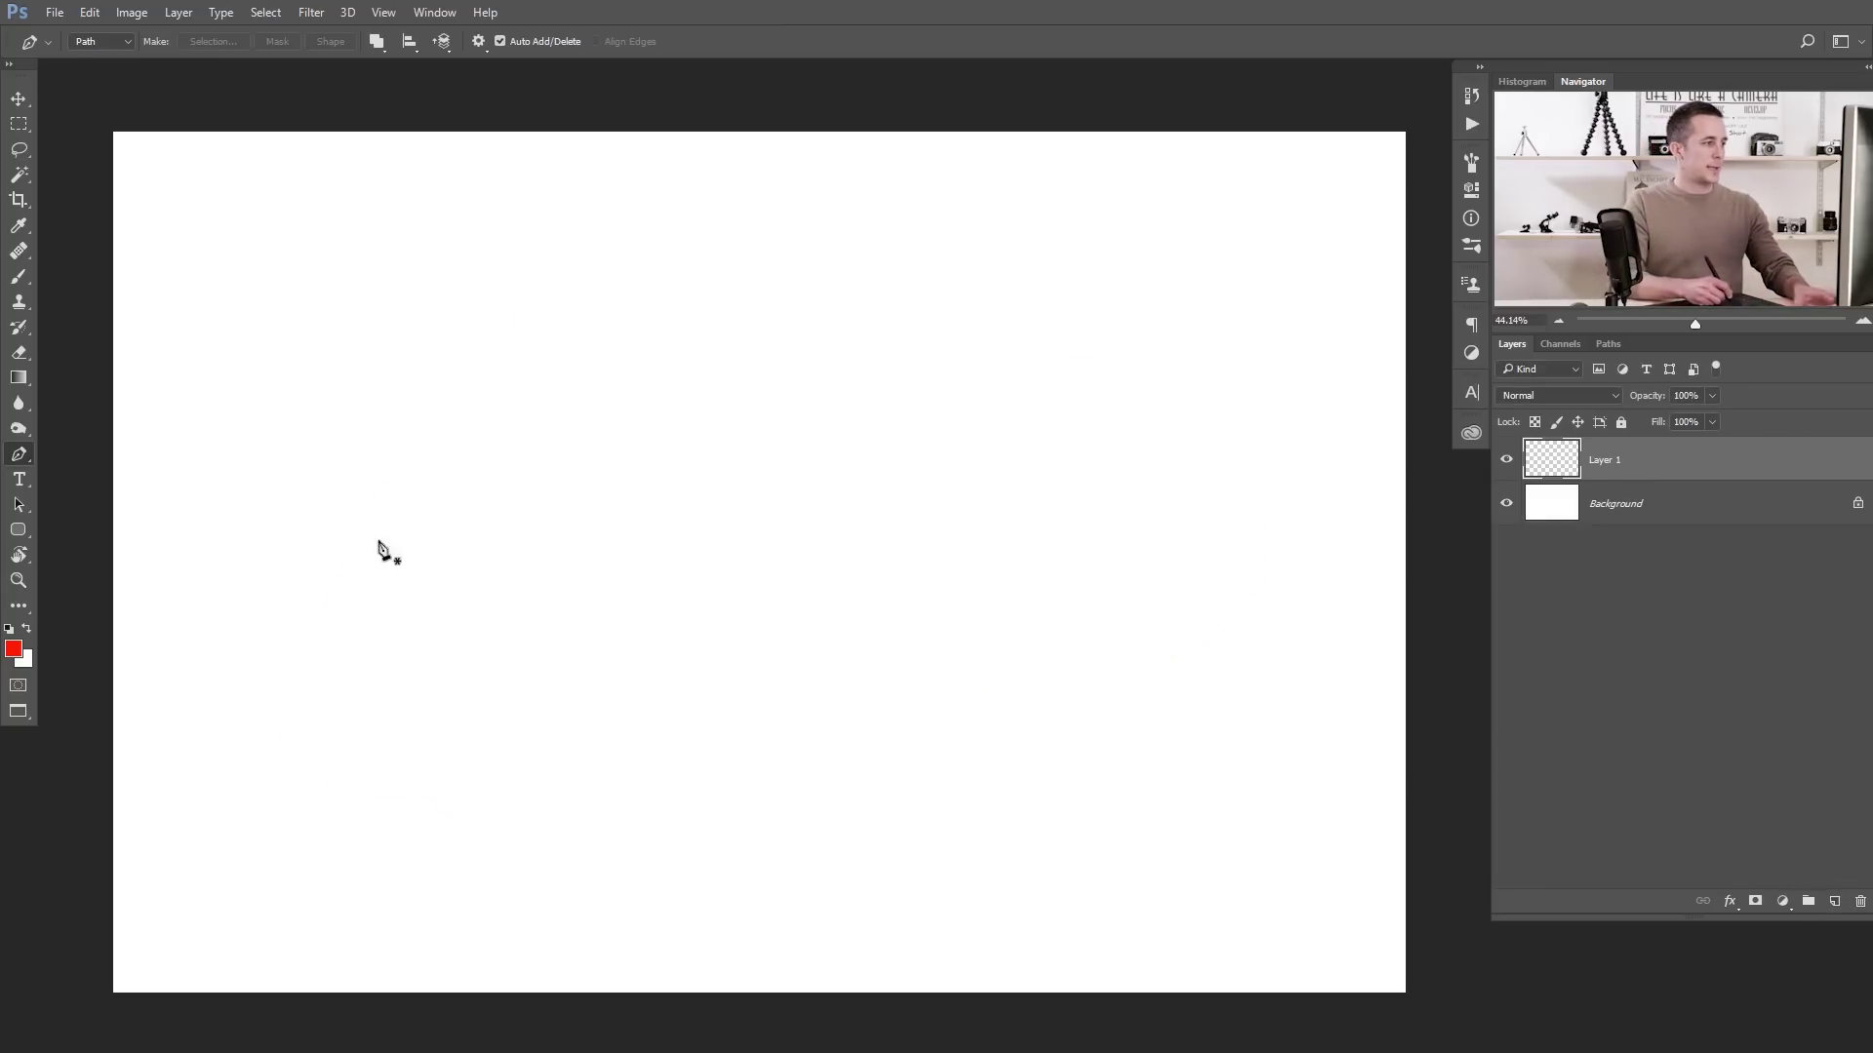
left_click(244, 589)
left_click_drag(549, 562, 749, 698)
left_click_drag(879, 547, 951, 504)
left_click_drag(1140, 372, 1265, 377)
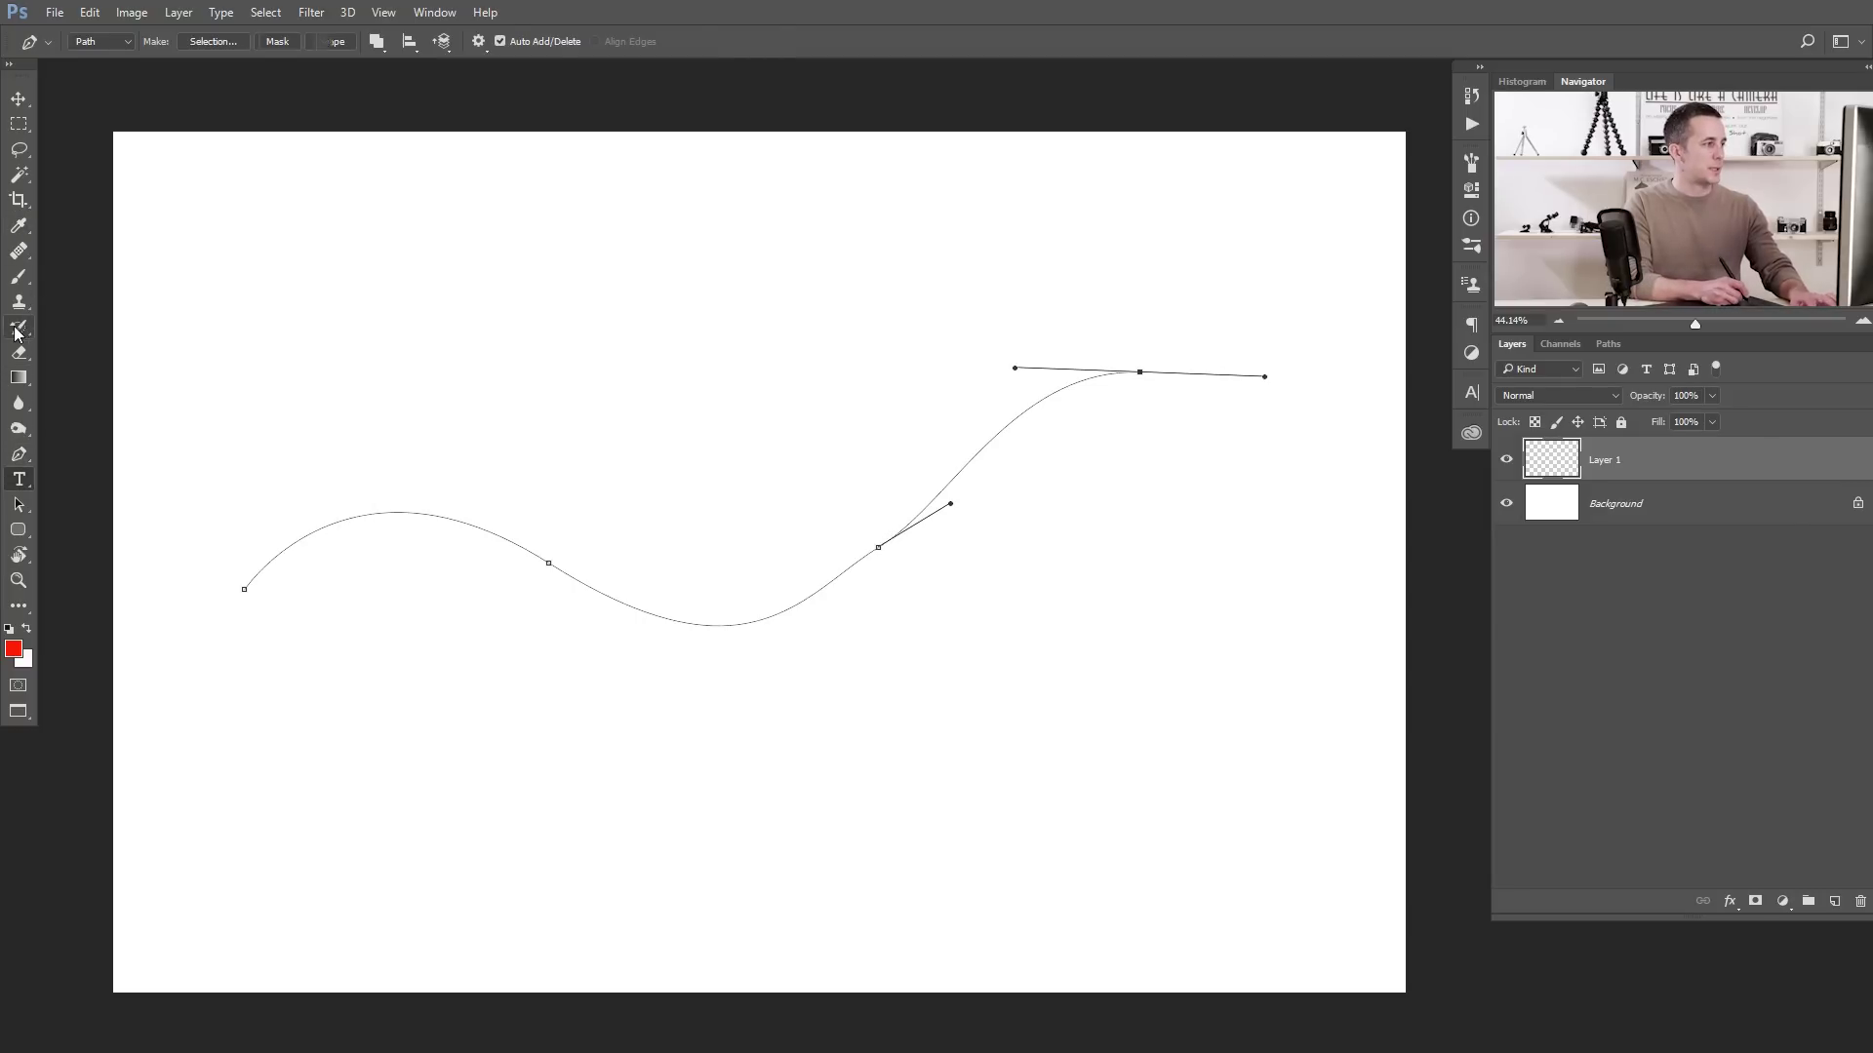
- Fill the wavy path from start to end with random letters using the Horizontal Type Tool and commit the text
left_click(18, 479)
right_click(18, 484)
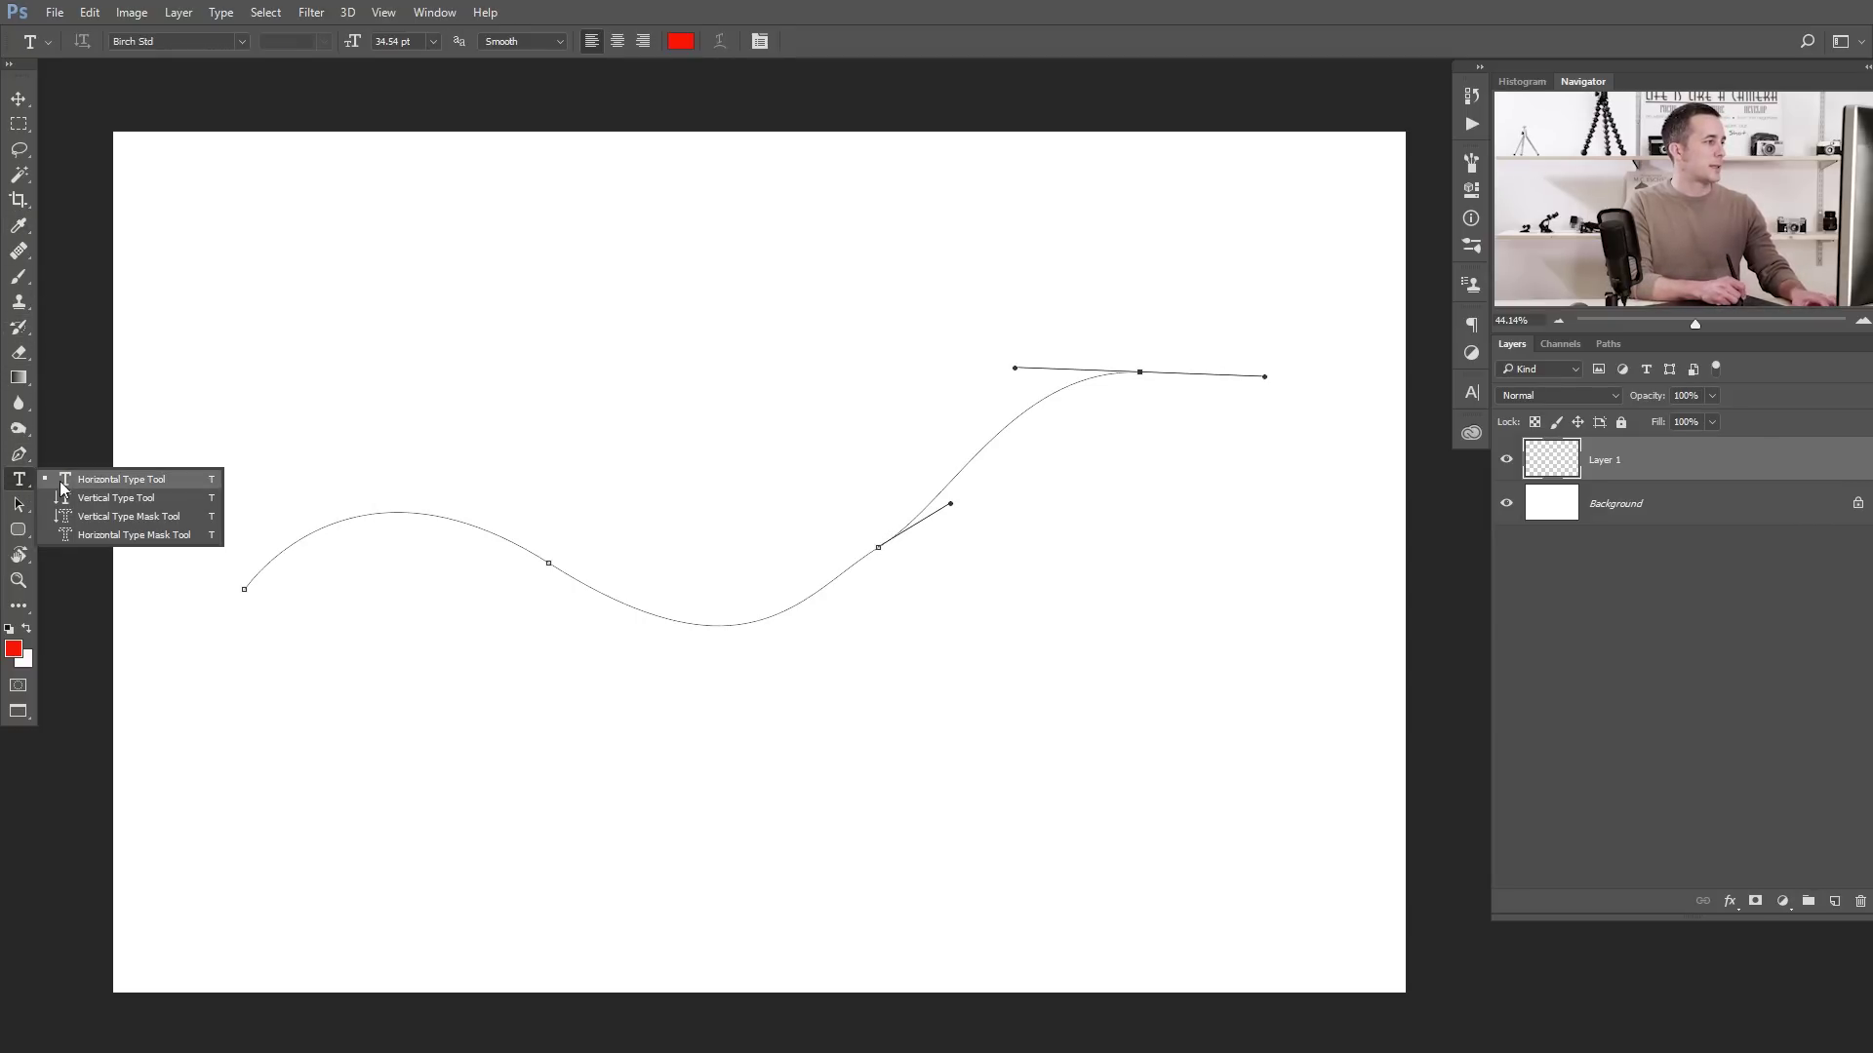
left_click(63, 485)
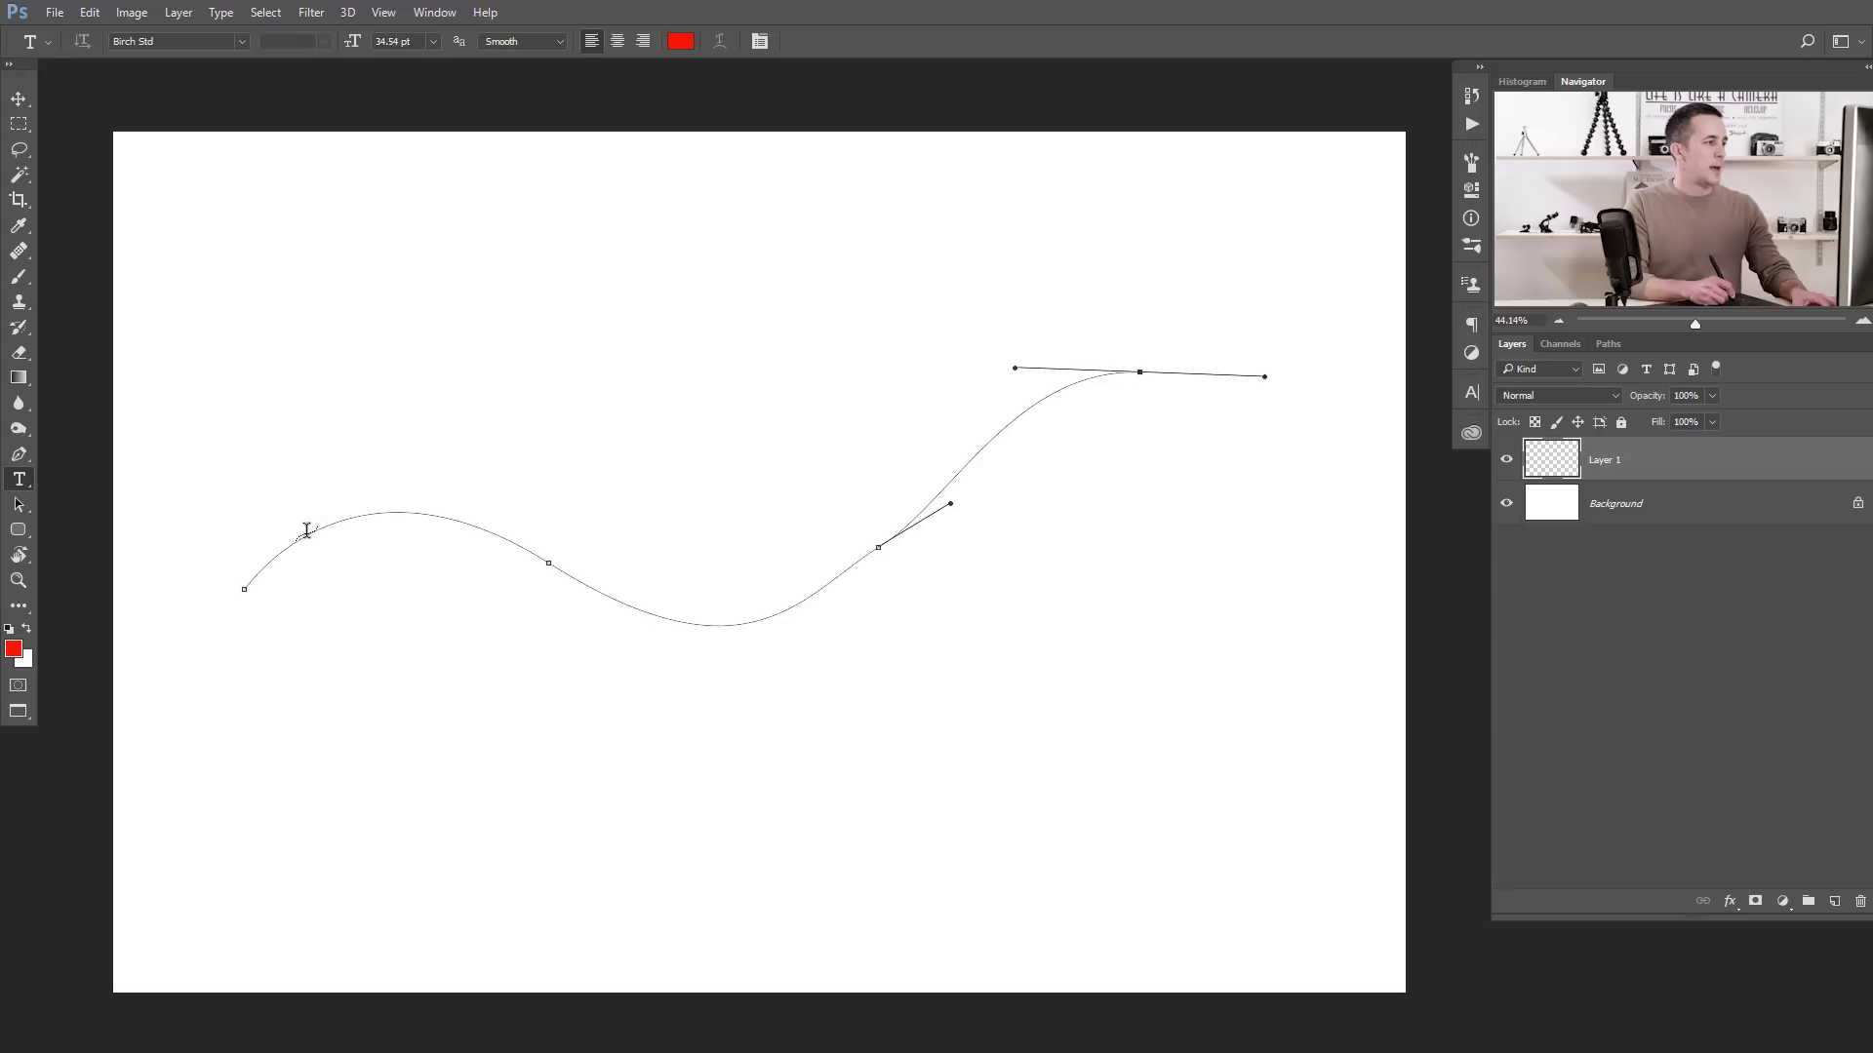
left_click(257, 570)
type("FDSFASDFSDSDFASFDSK:SKDFKA:KSF:ASDKFLERJFG")
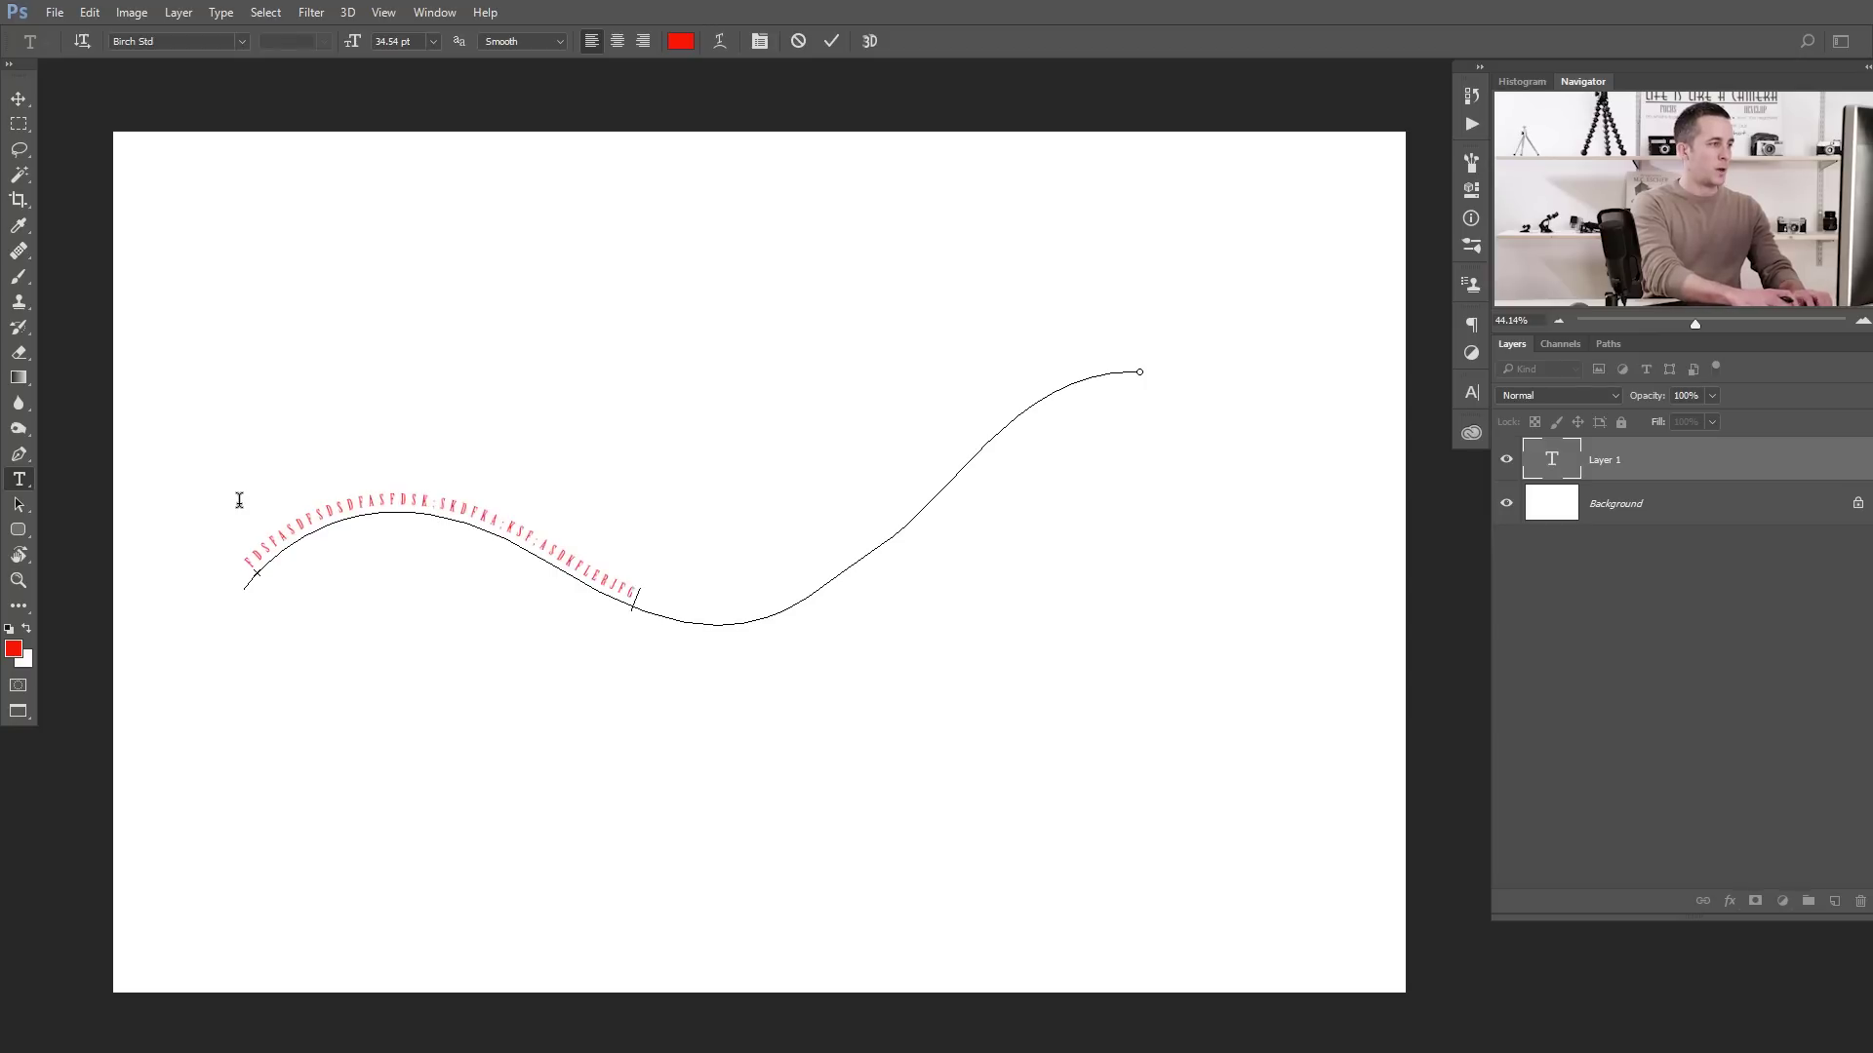
type("ASDKFJLASDFLASDFHKSADHFLIASDFJLASDJFJLSDFJLASD")
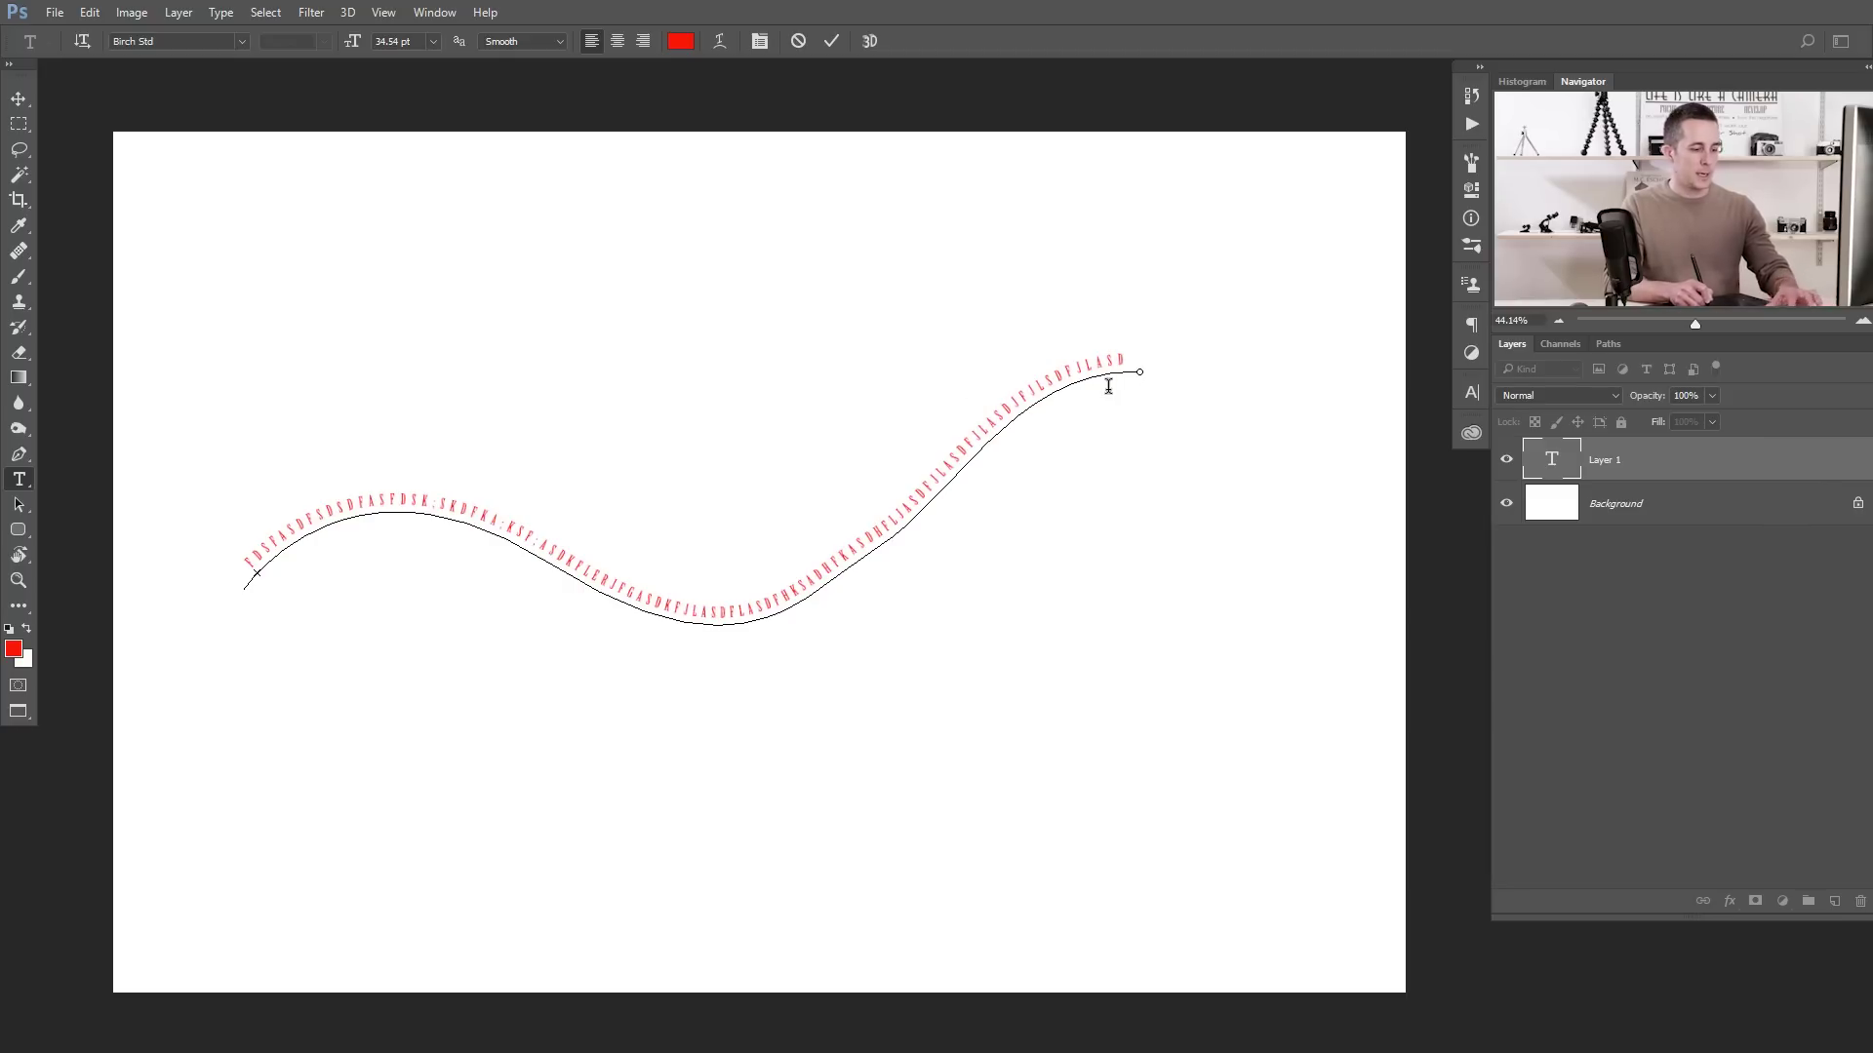
type("P")
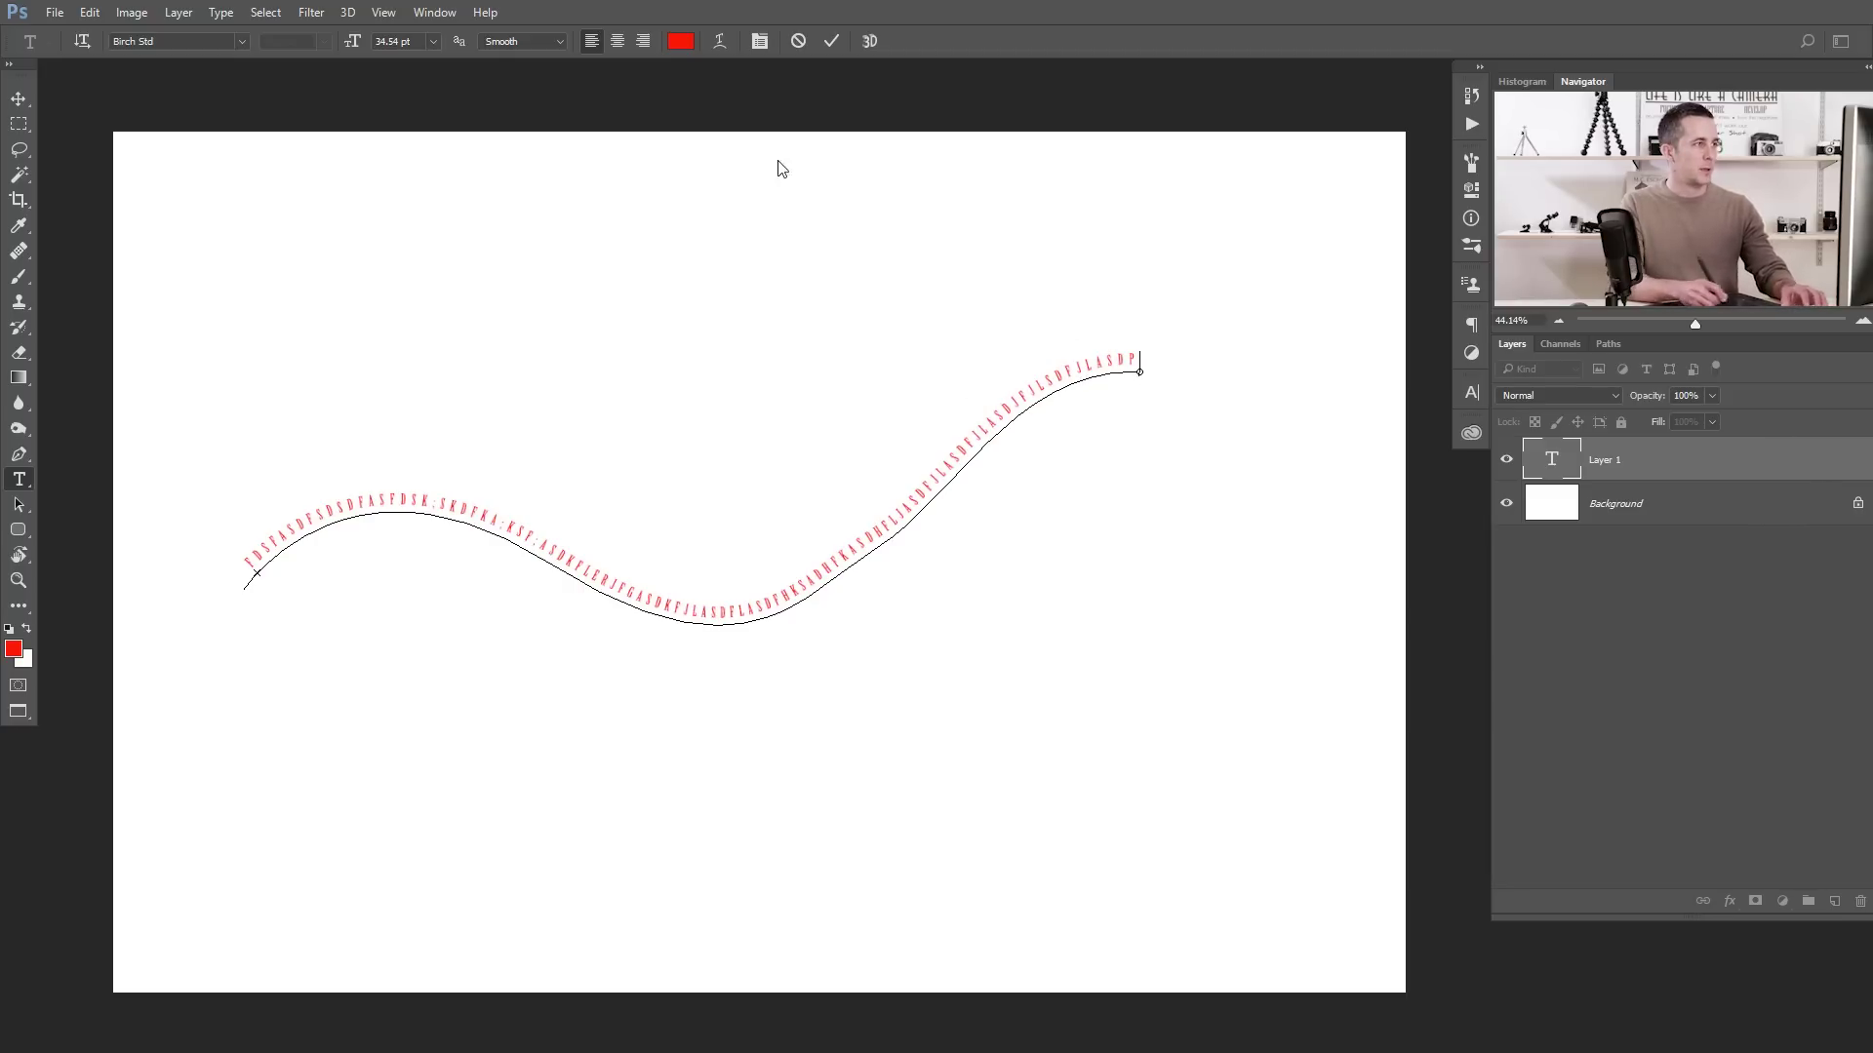
left_click(832, 40)
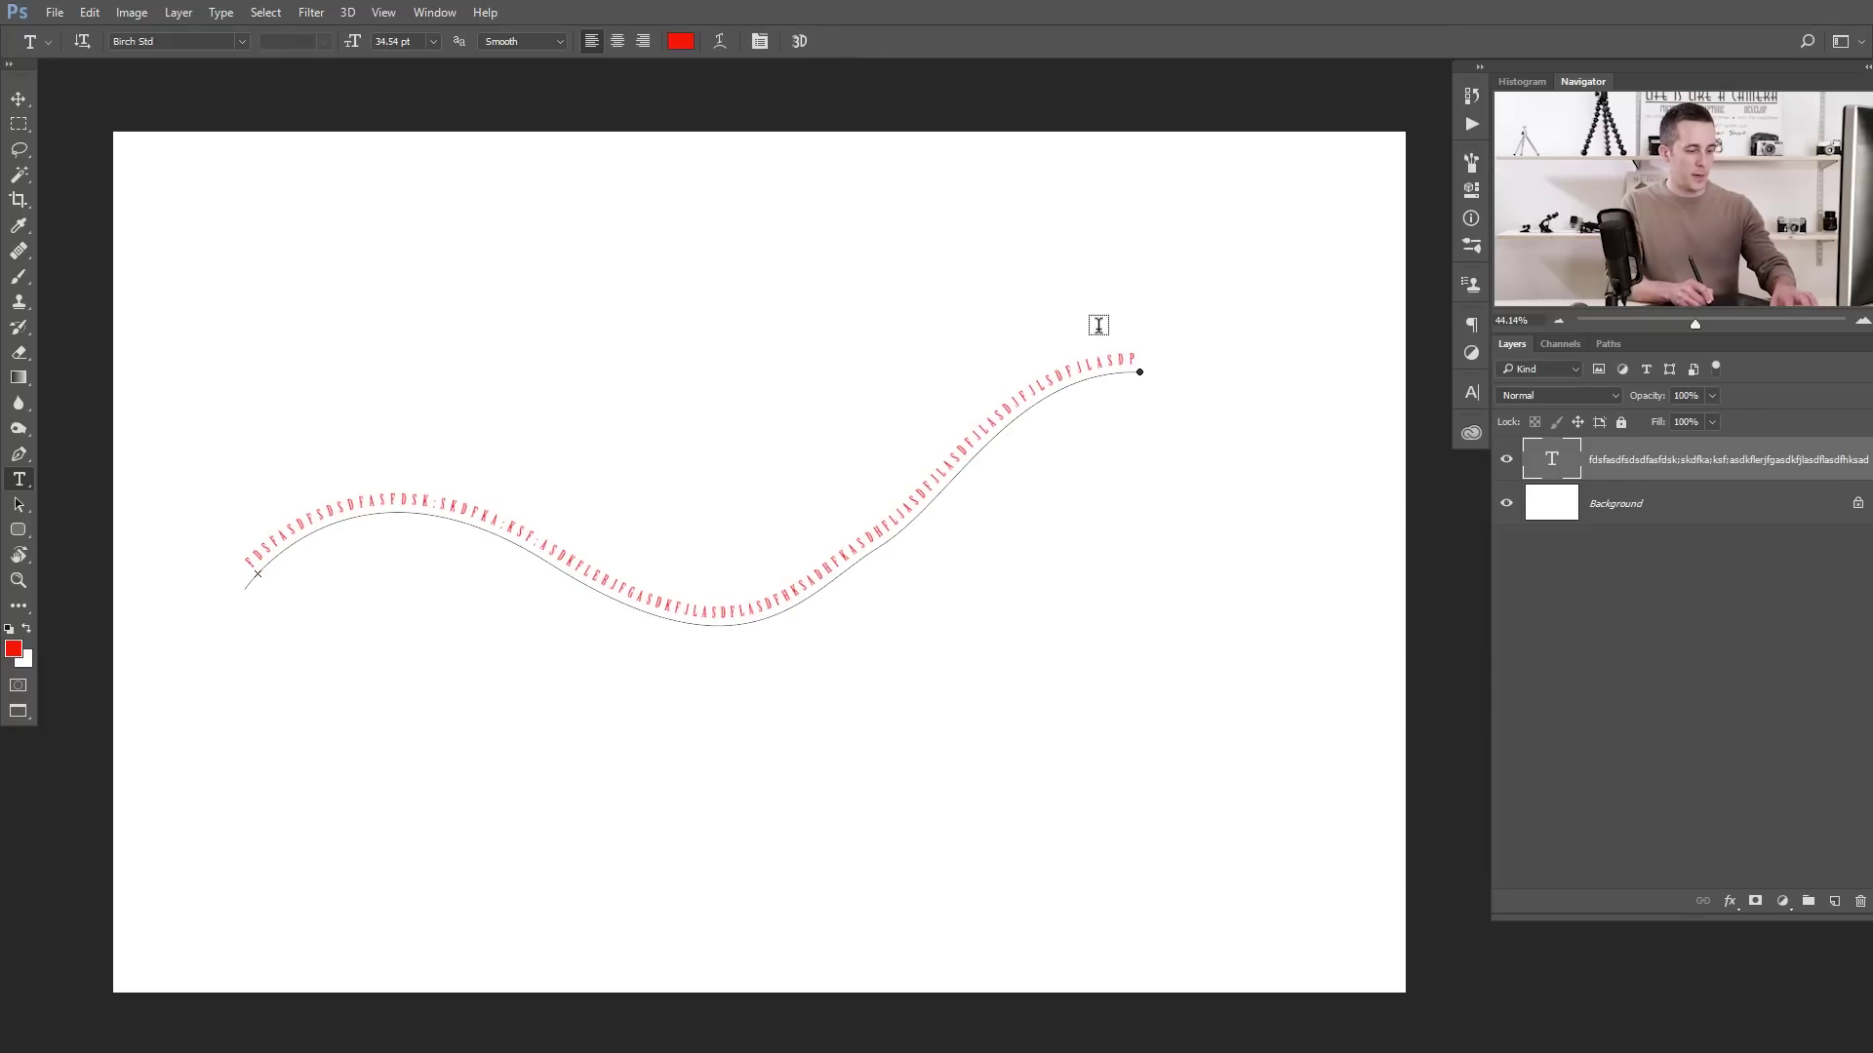
- Lower the text path's end anchor and steepen the curve through its two middle anchors with the Pen tool
key("p")
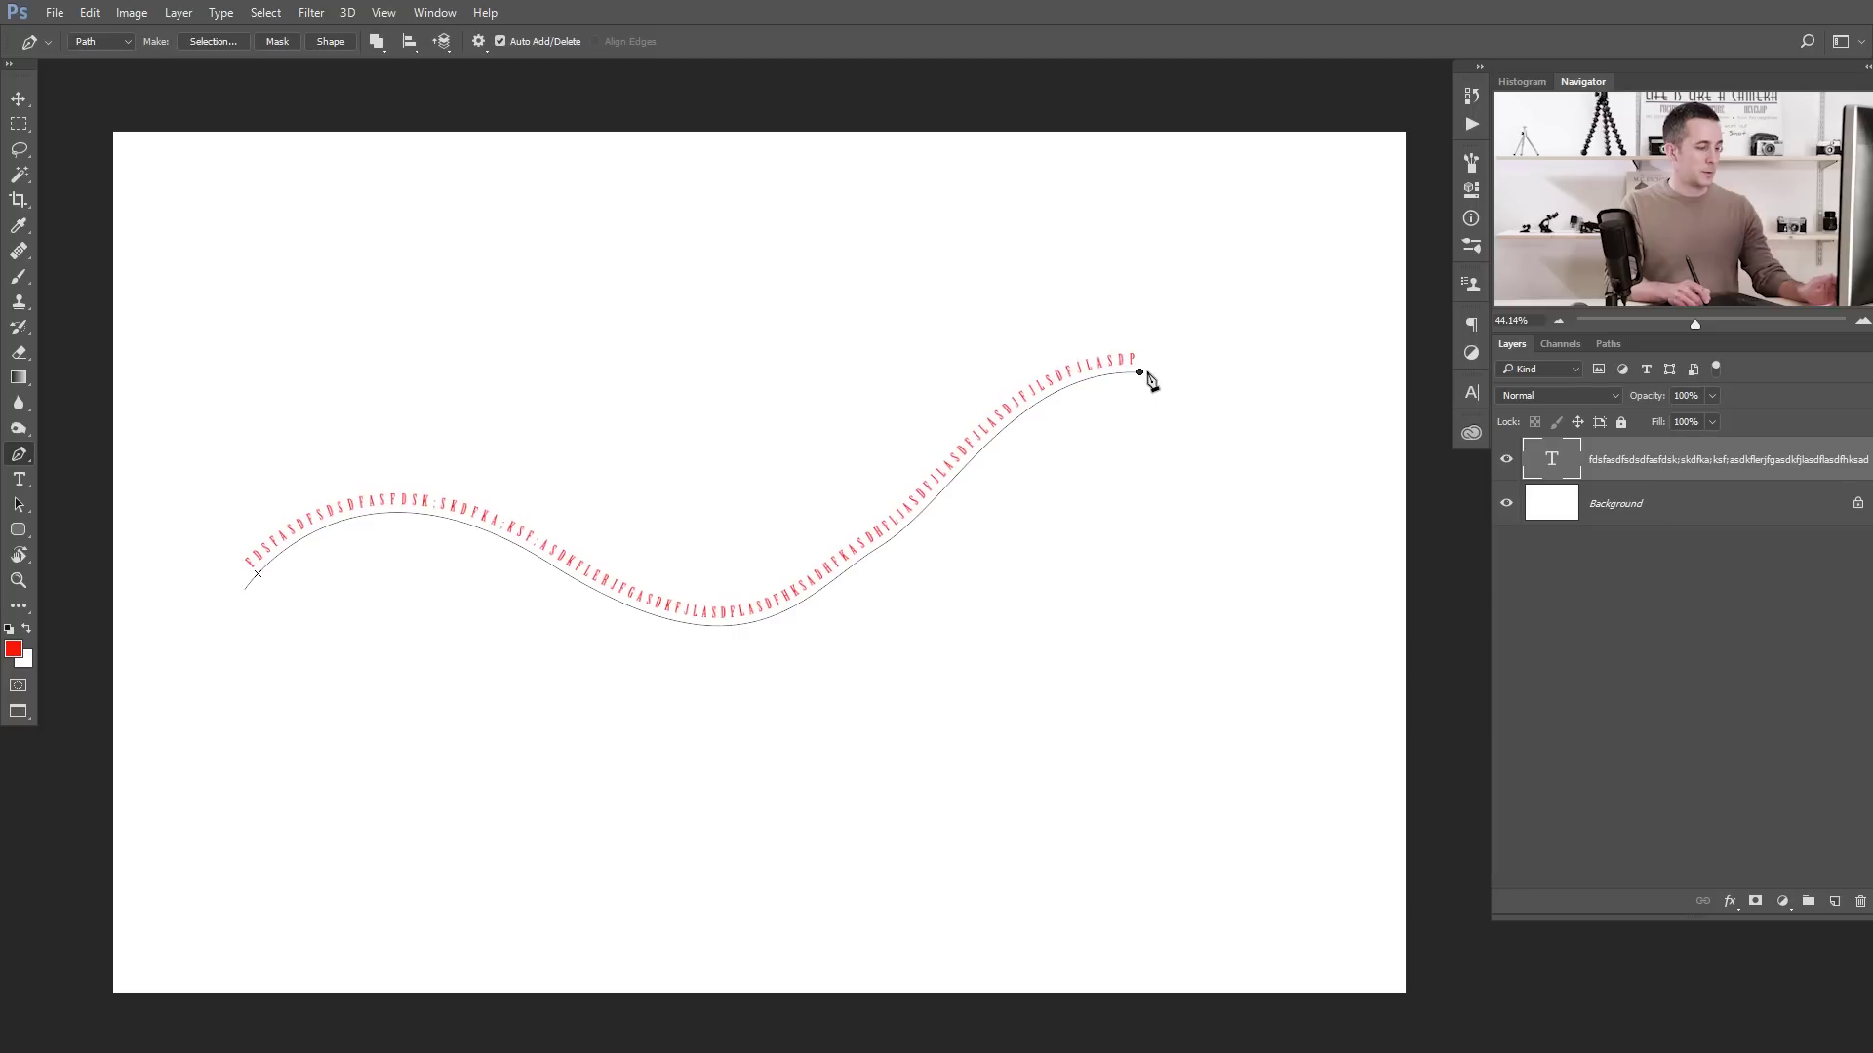
left_click(1141, 373)
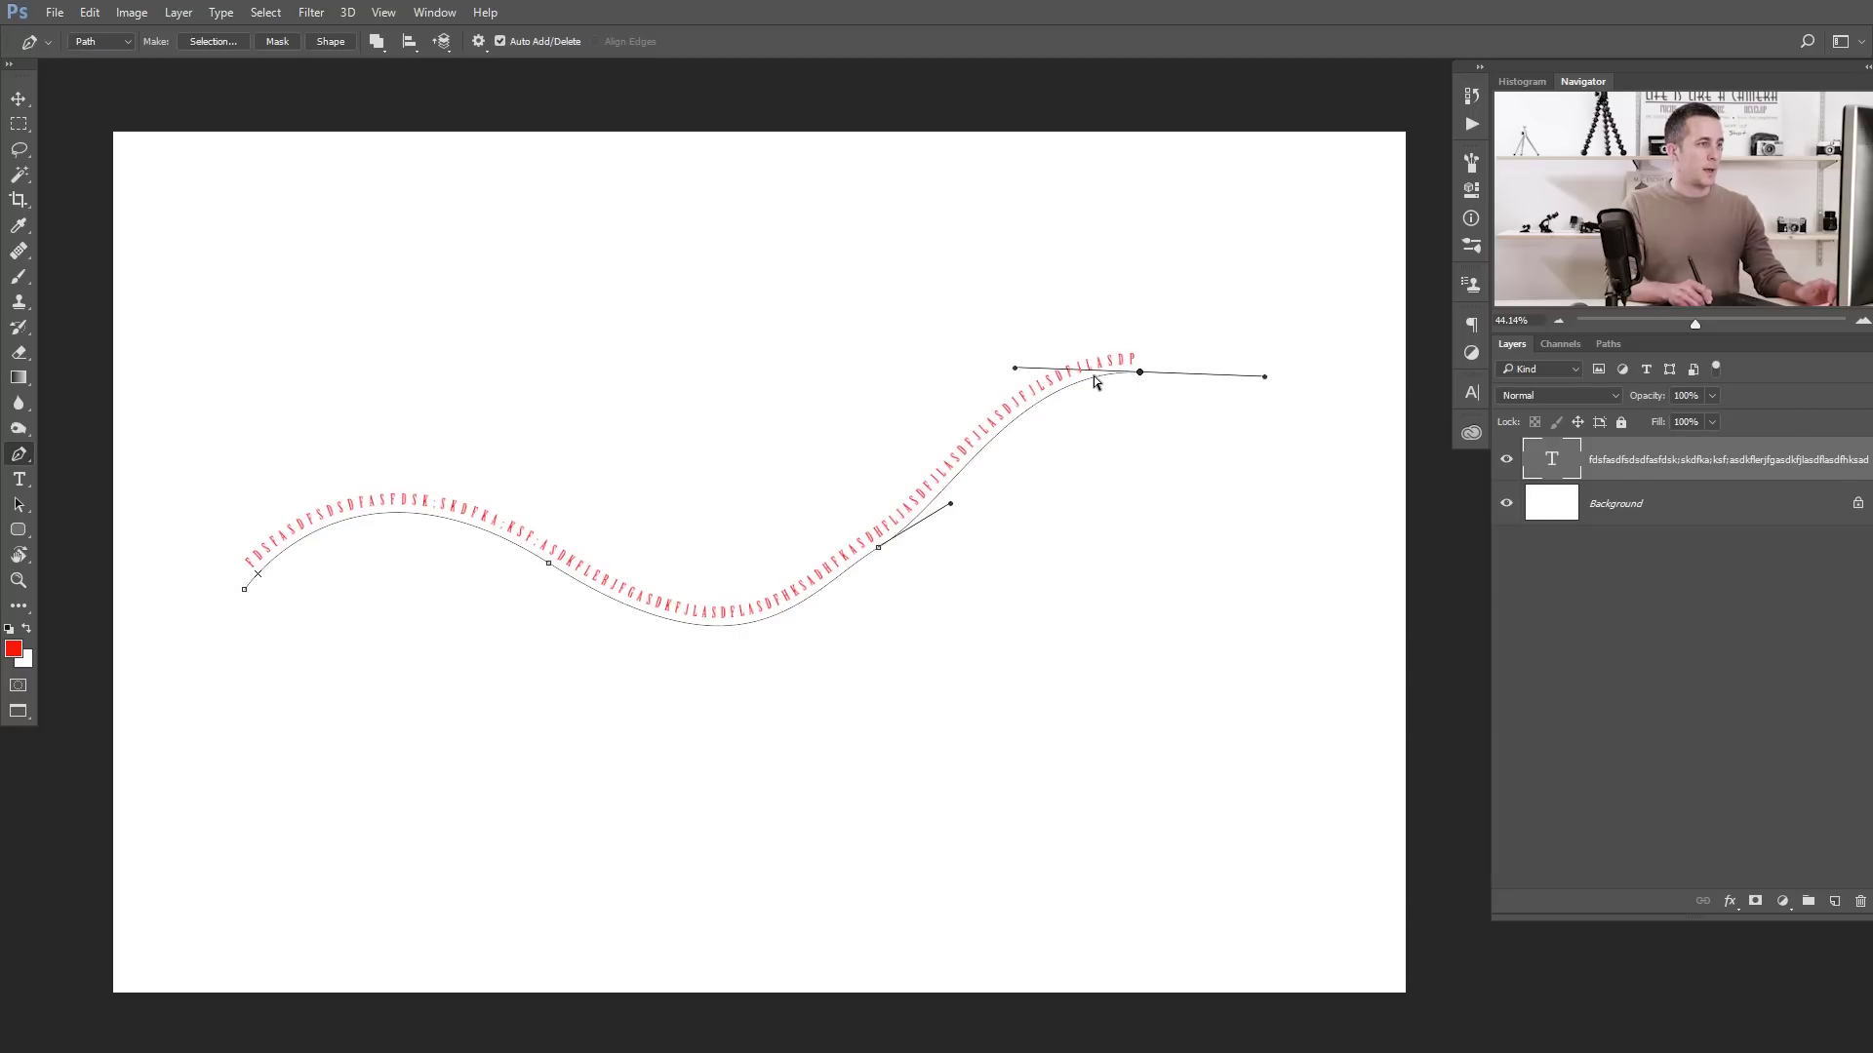
left_click_drag(1141, 374, 1126, 485)
left_click_drag(948, 505, 873, 438)
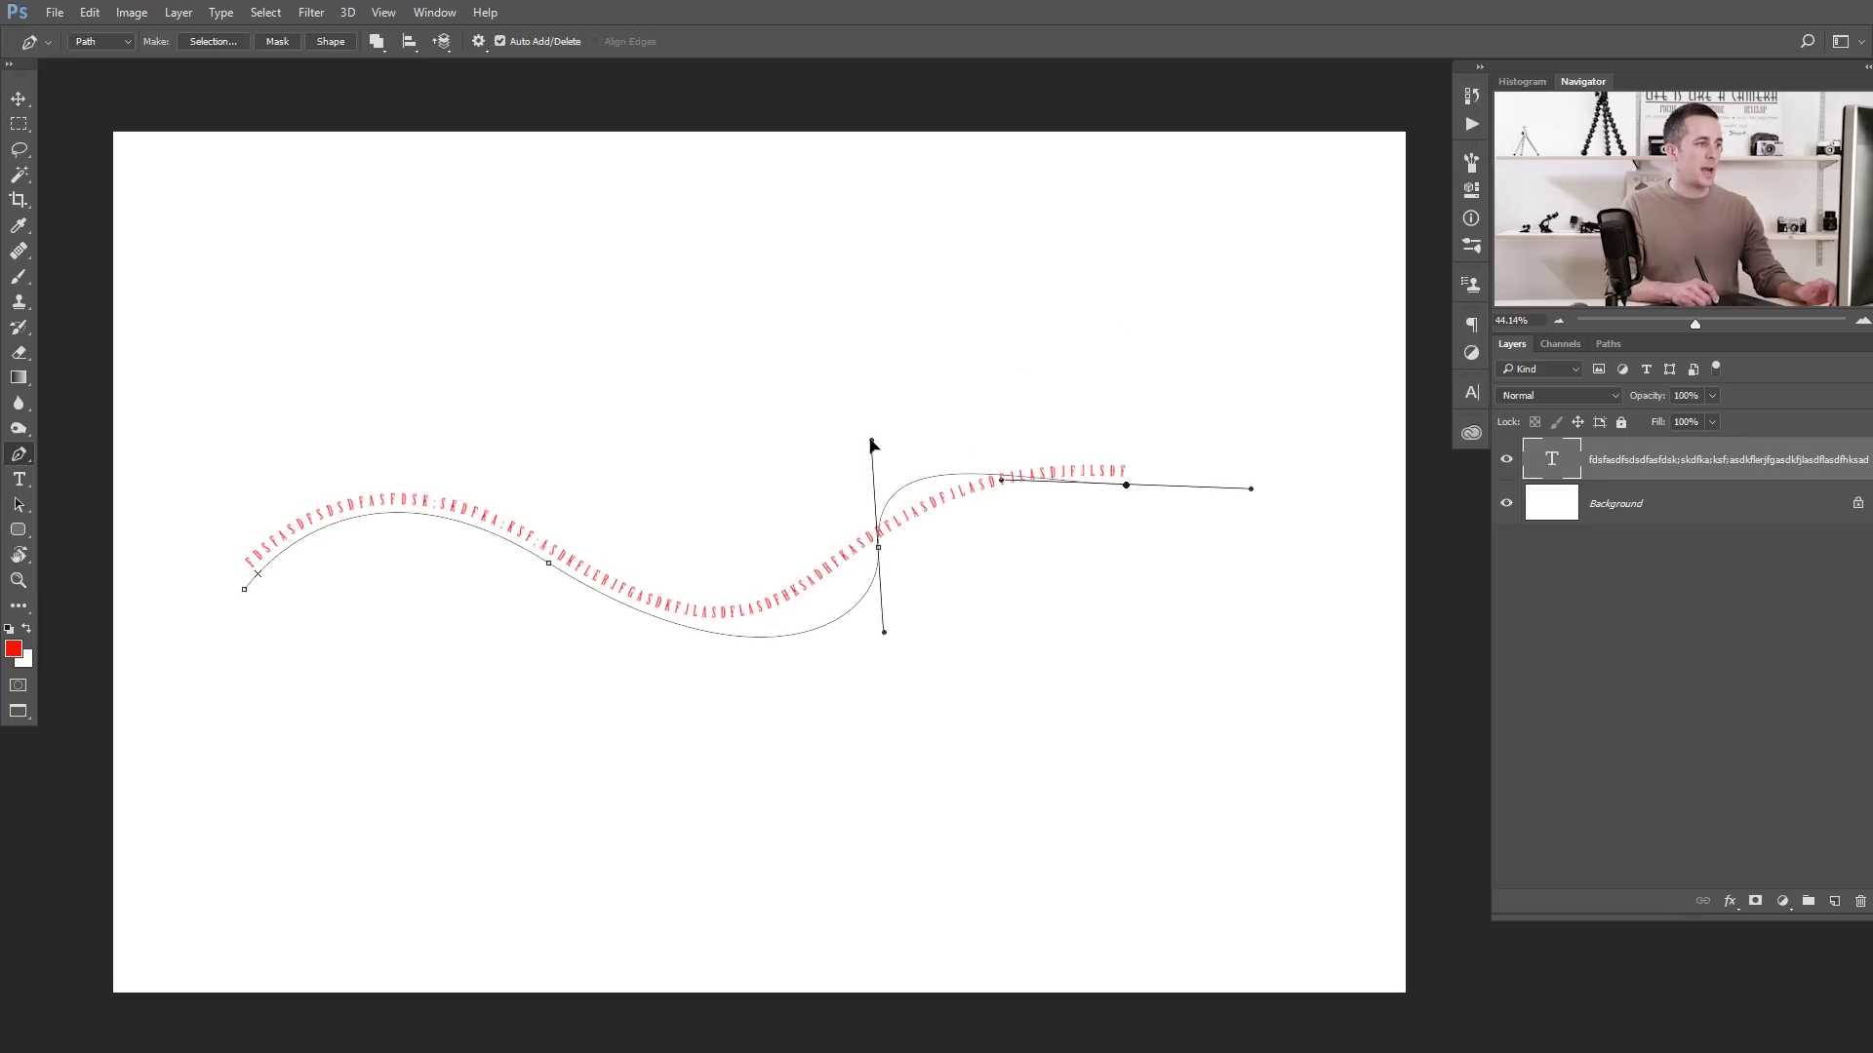
left_click(549, 565, "ctrl")
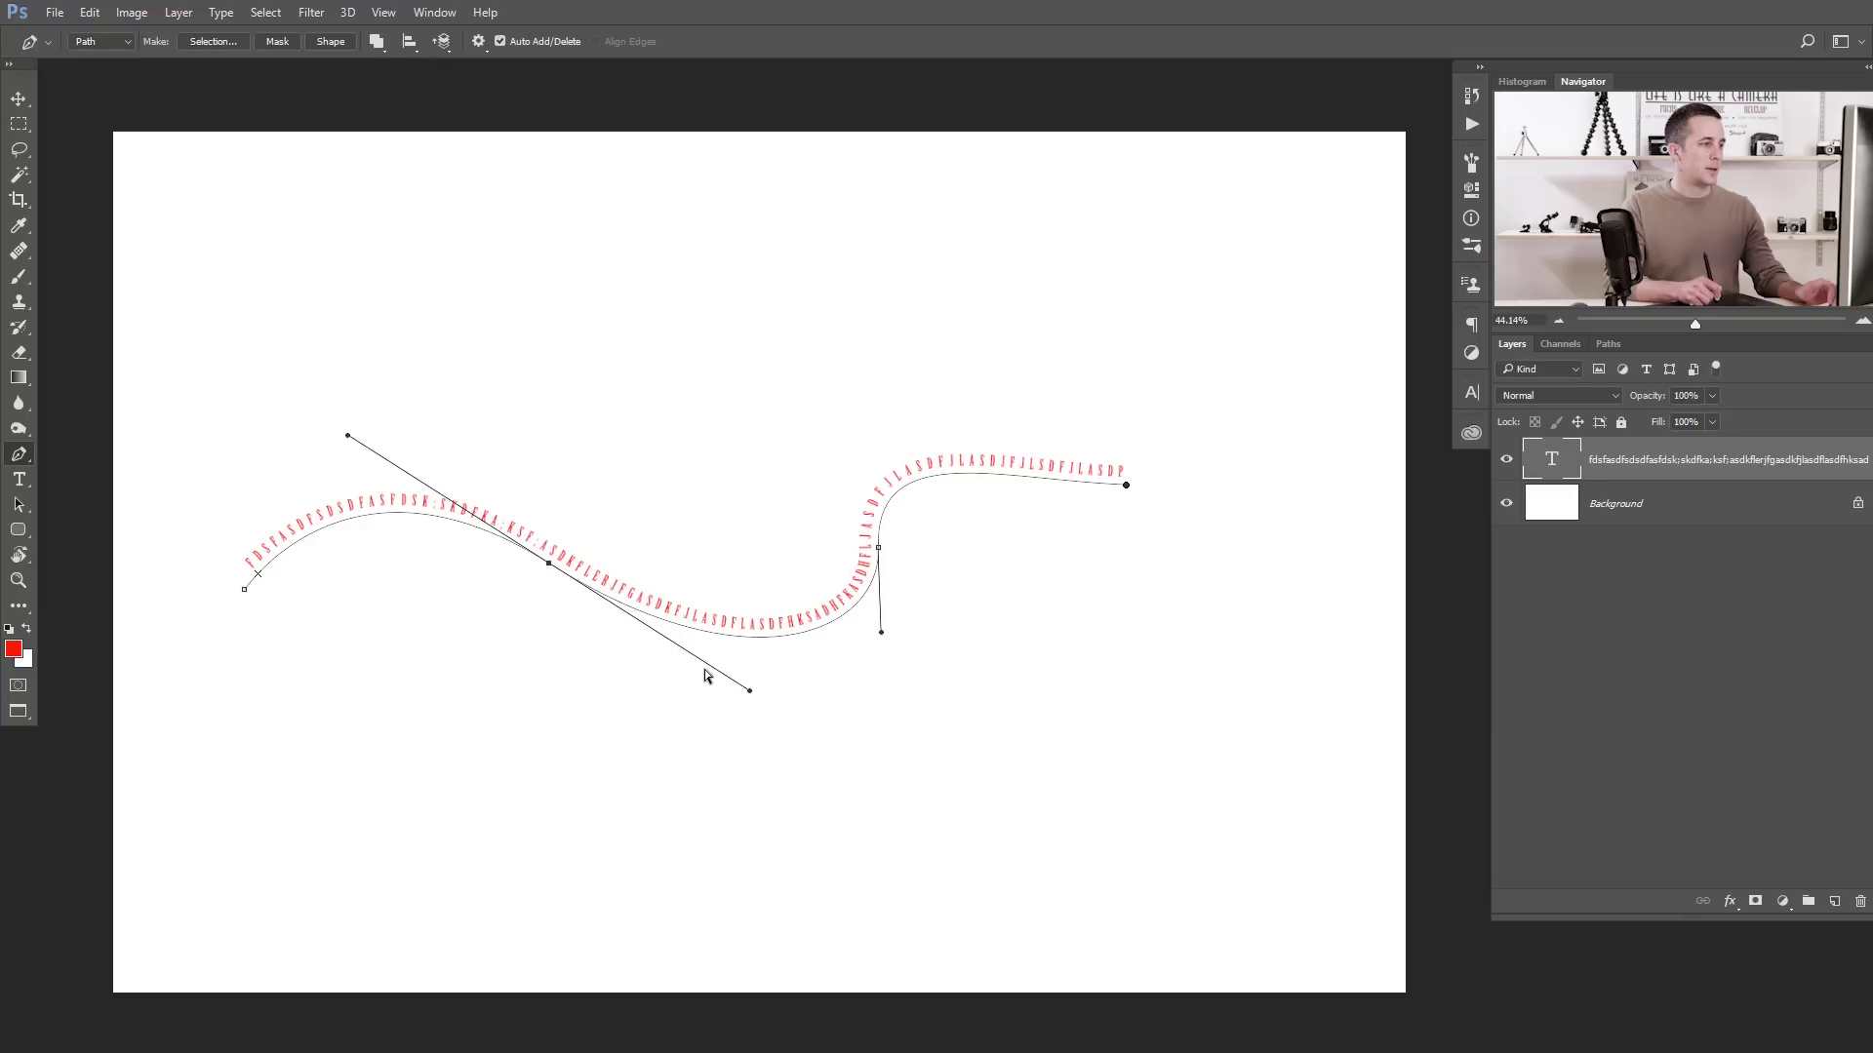
left_click_drag(753, 692, 624, 776)
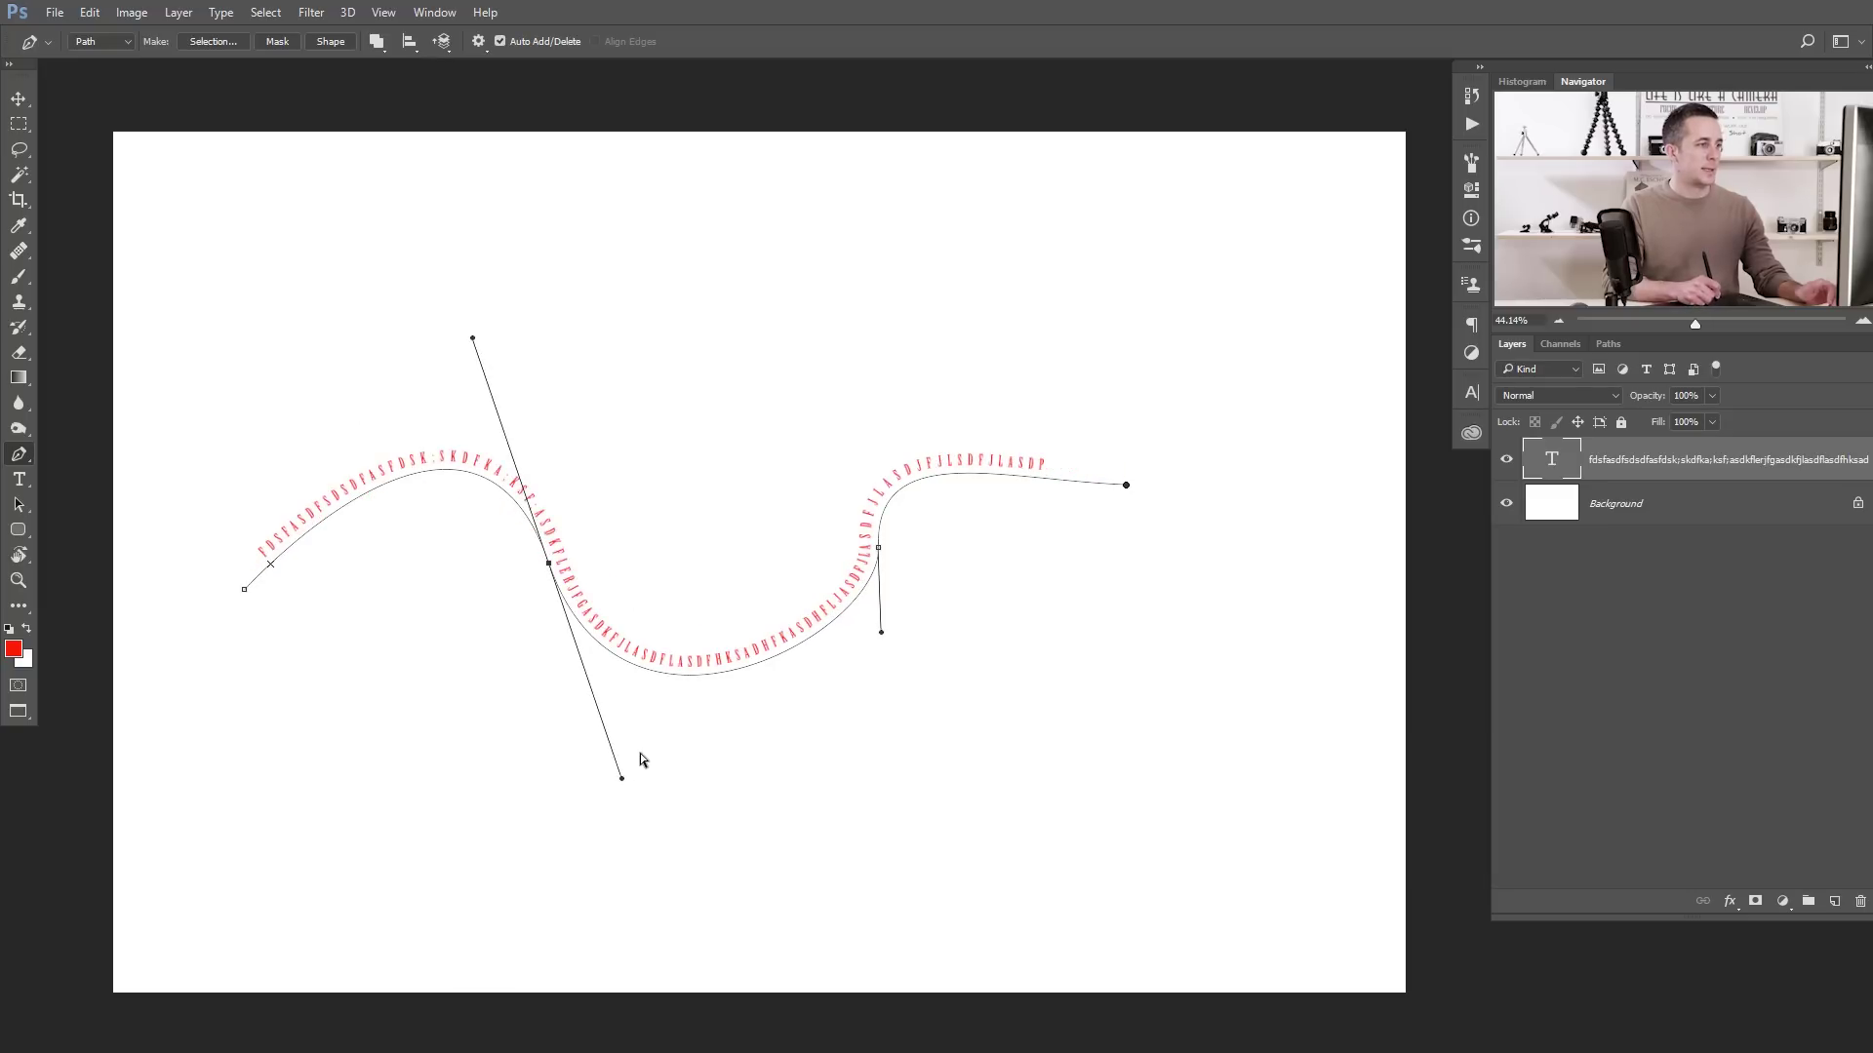
- Shift the text path's third and end anchors back toward its start, and raise its start anchor
left_click_drag(880, 547, 776, 564)
left_click(1001, 480, "ctrl")
left_click_drag(995, 478, 990, 495)
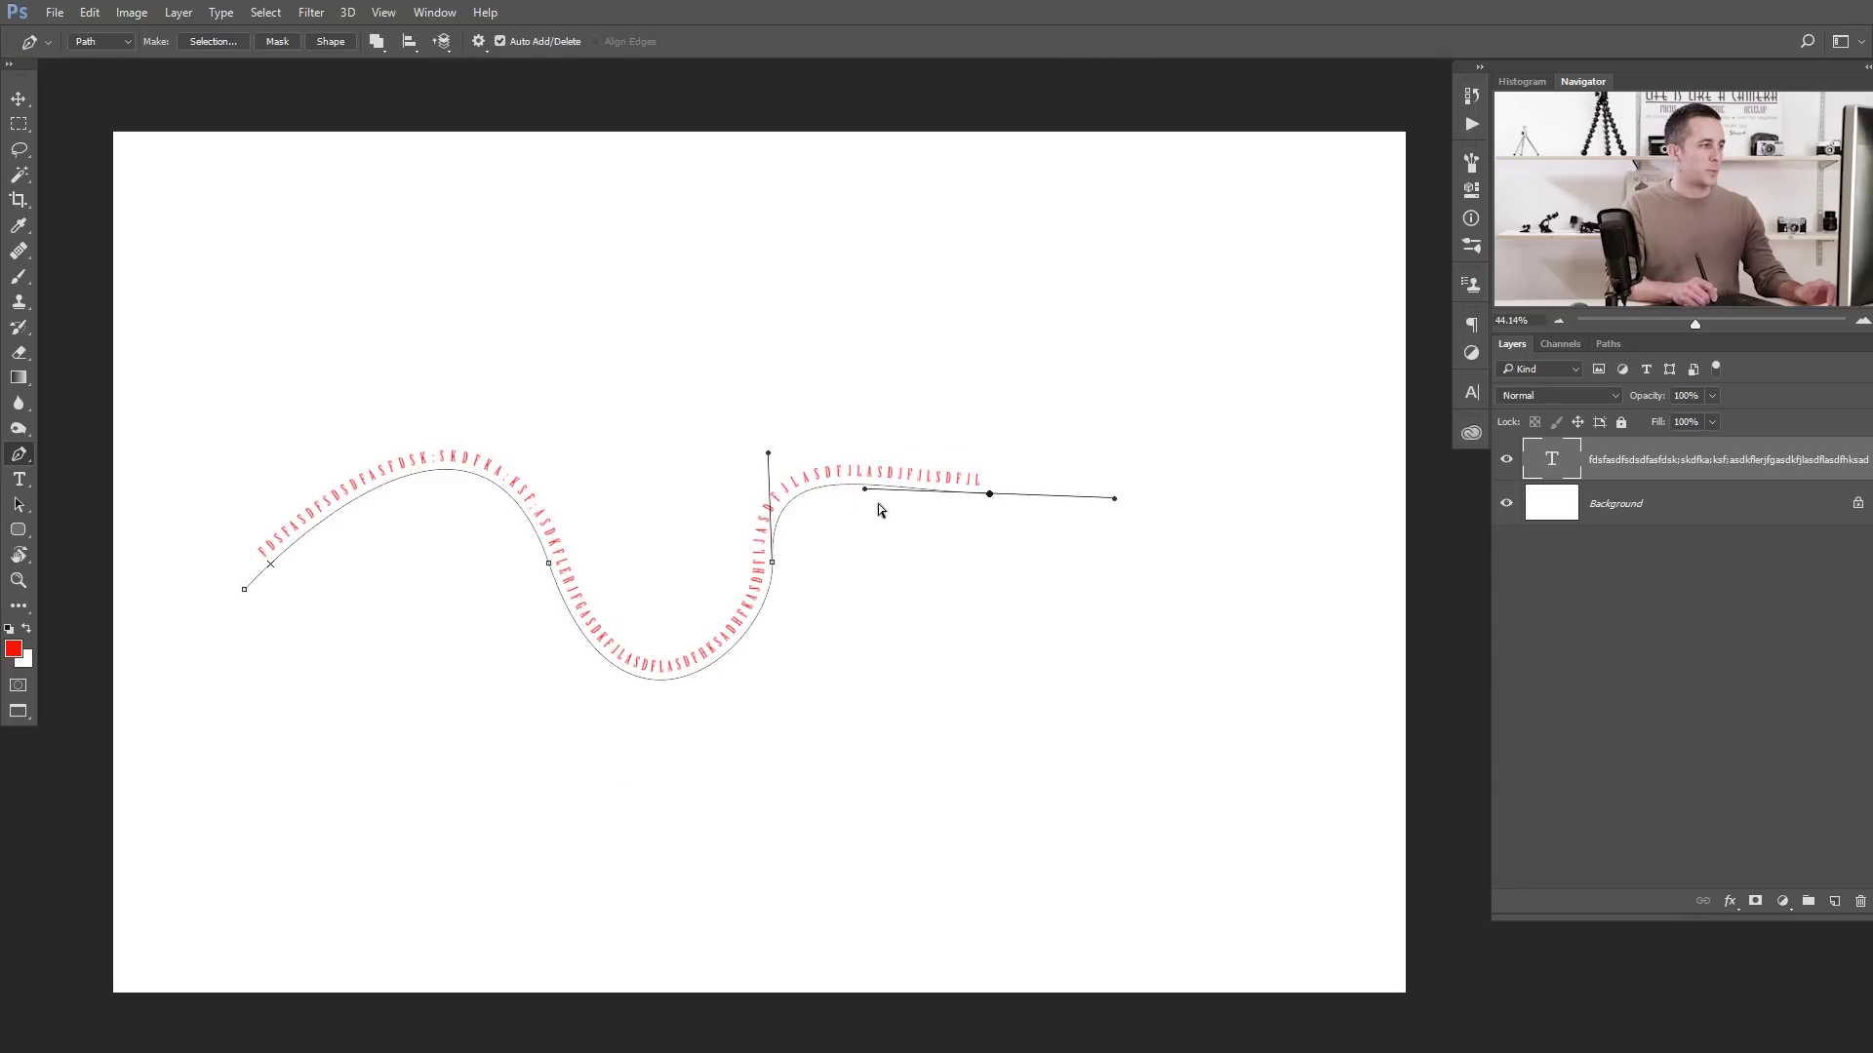
left_click_drag(245, 589, 242, 513)
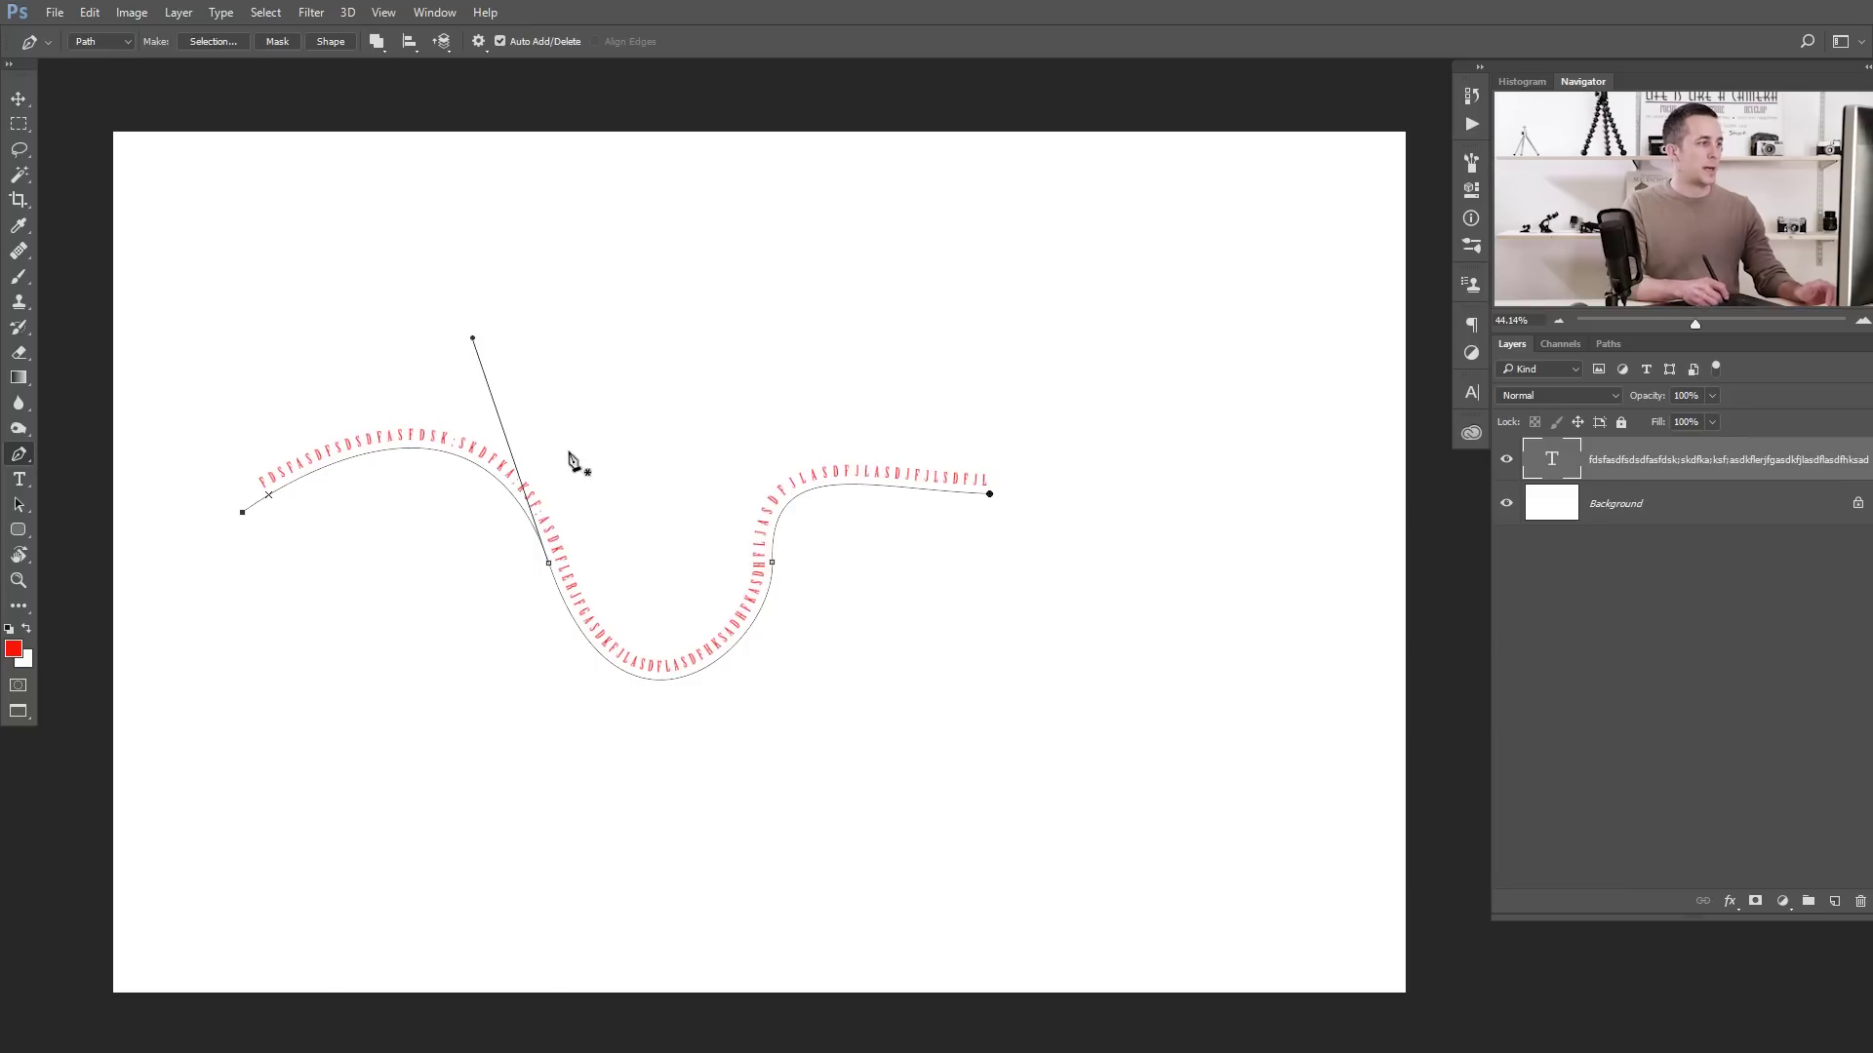
- Set all the text on the path to 72 pt and commit the change
key("t")
left_click(536, 487)
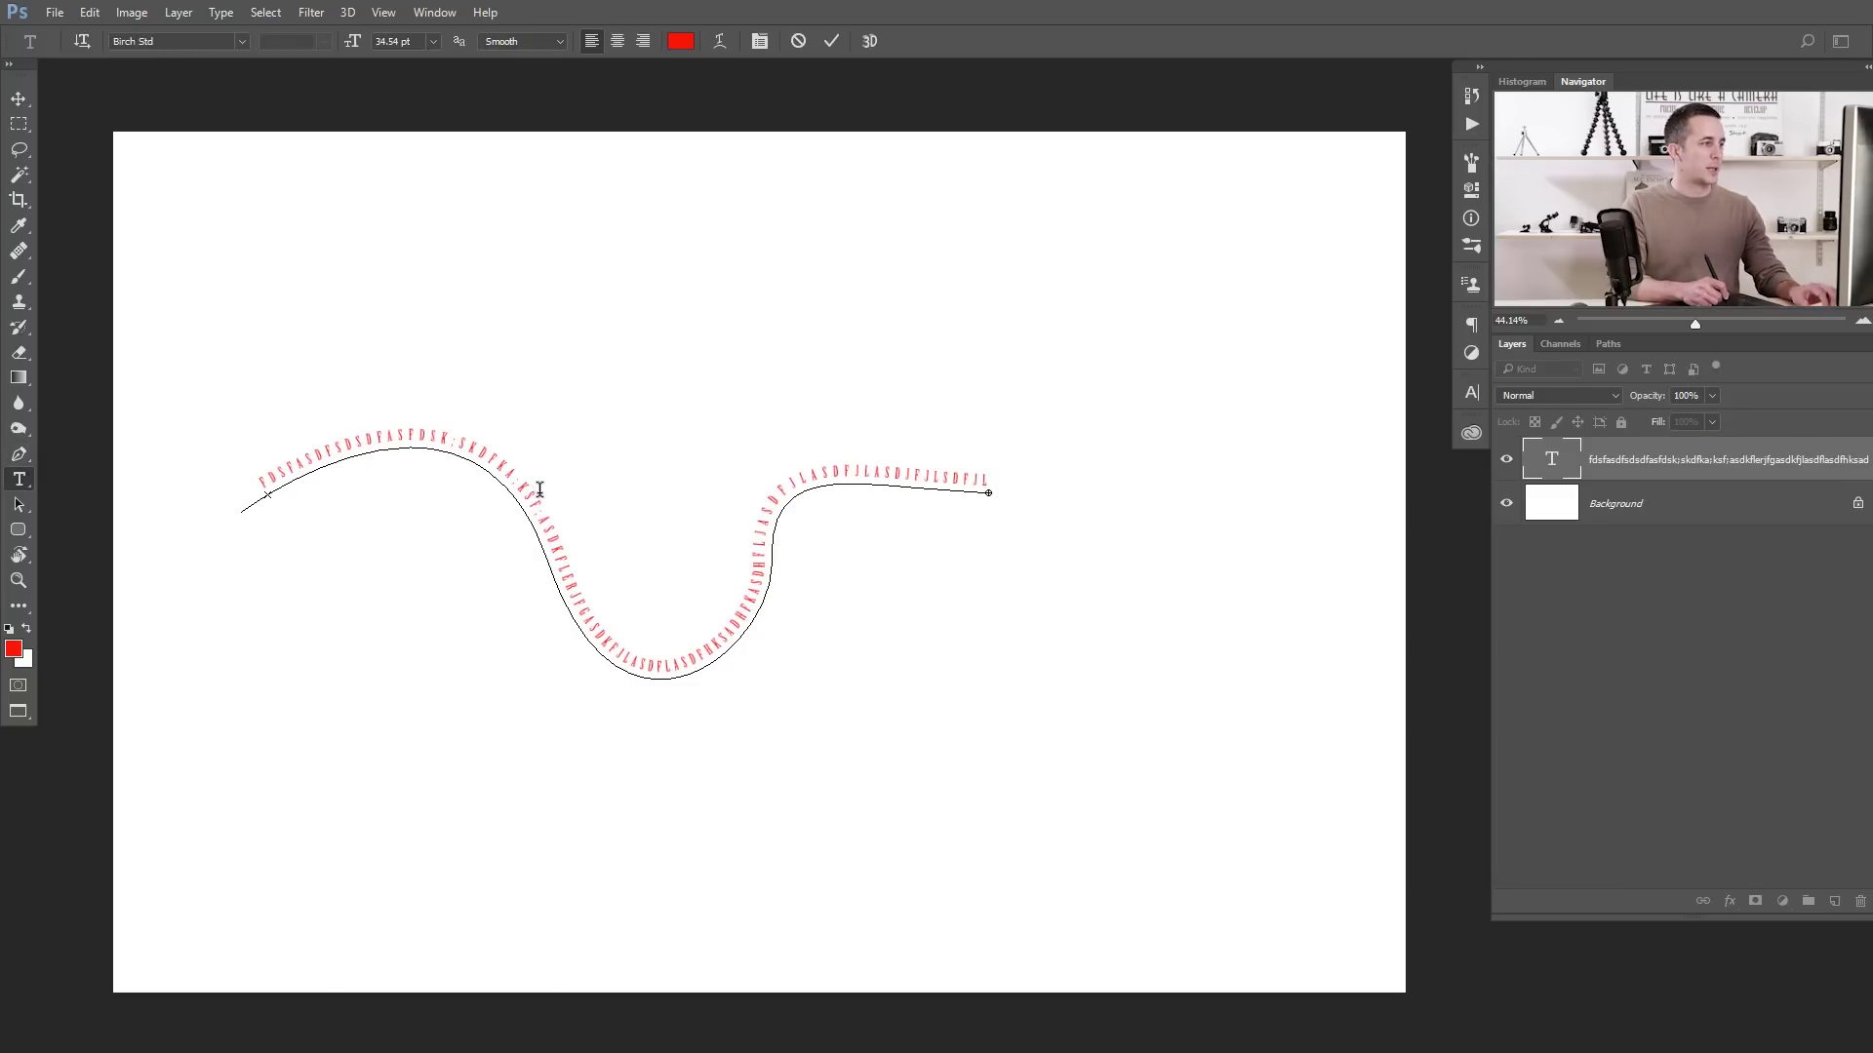
key("ctrl+a")
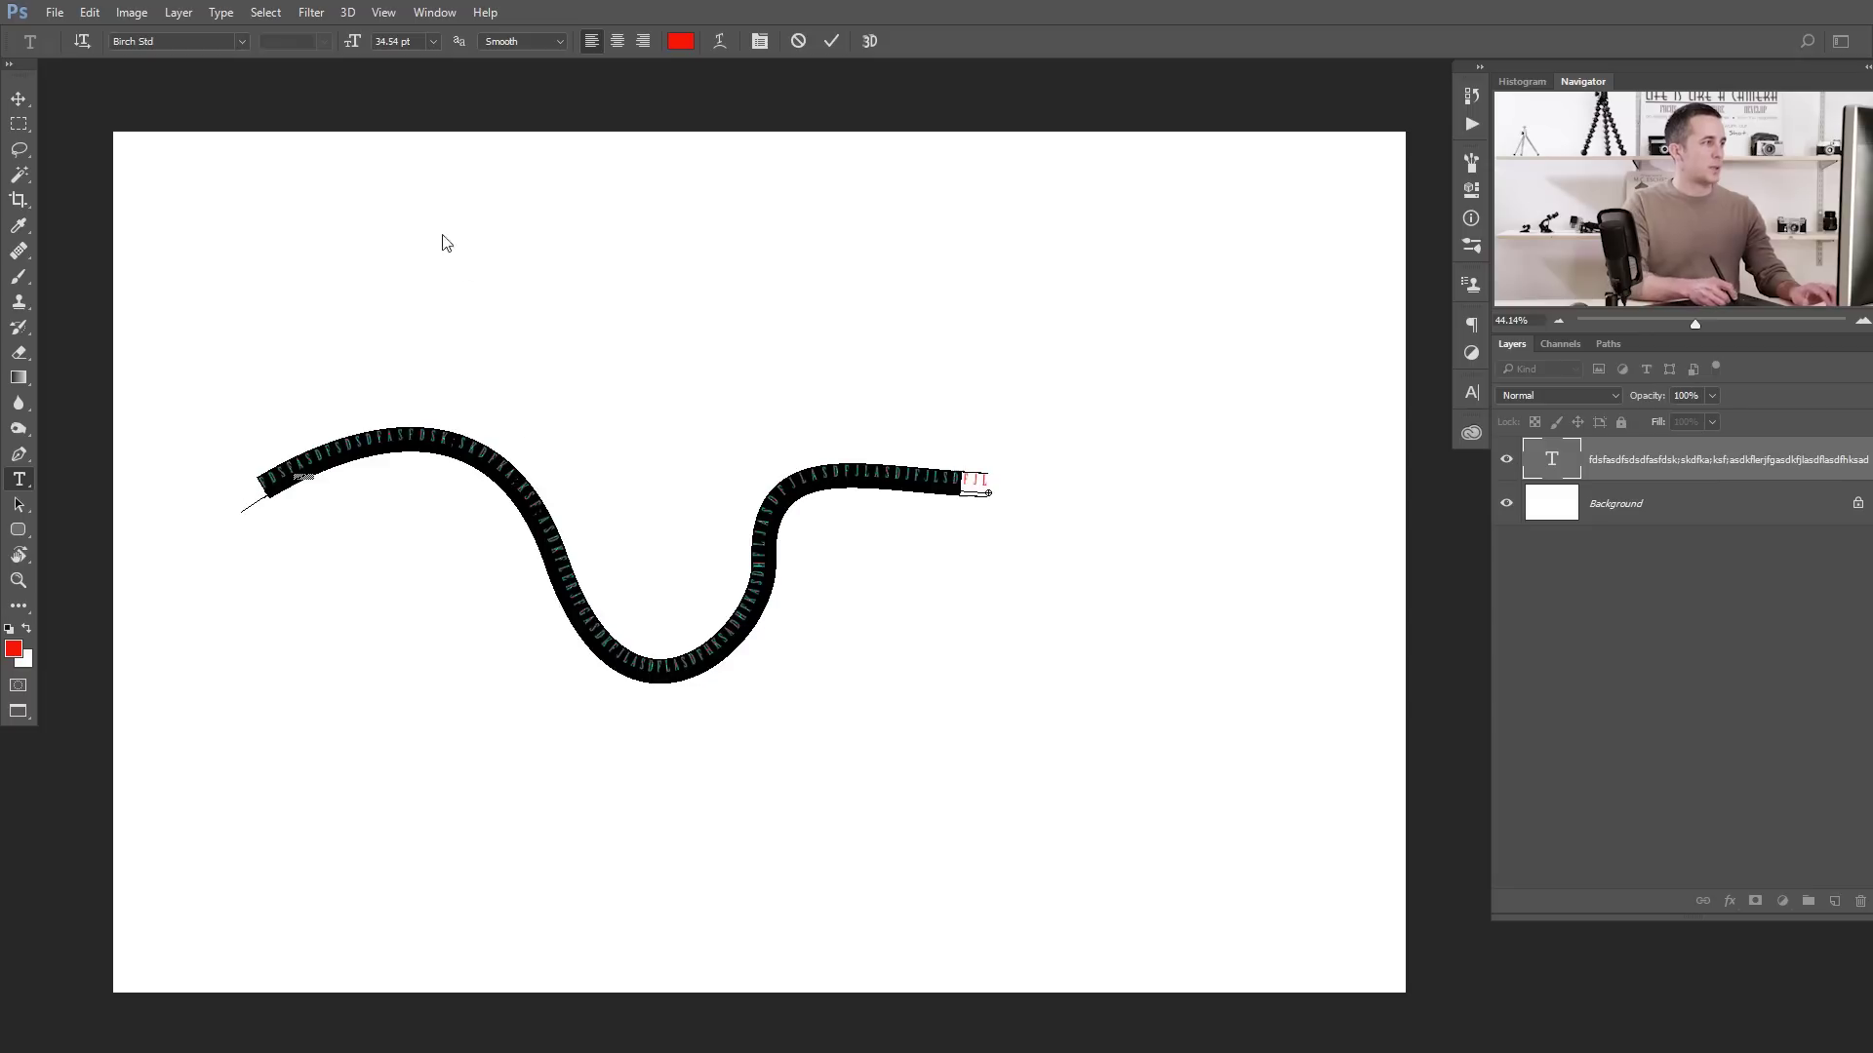
left_click(433, 41)
left_click(419, 348)
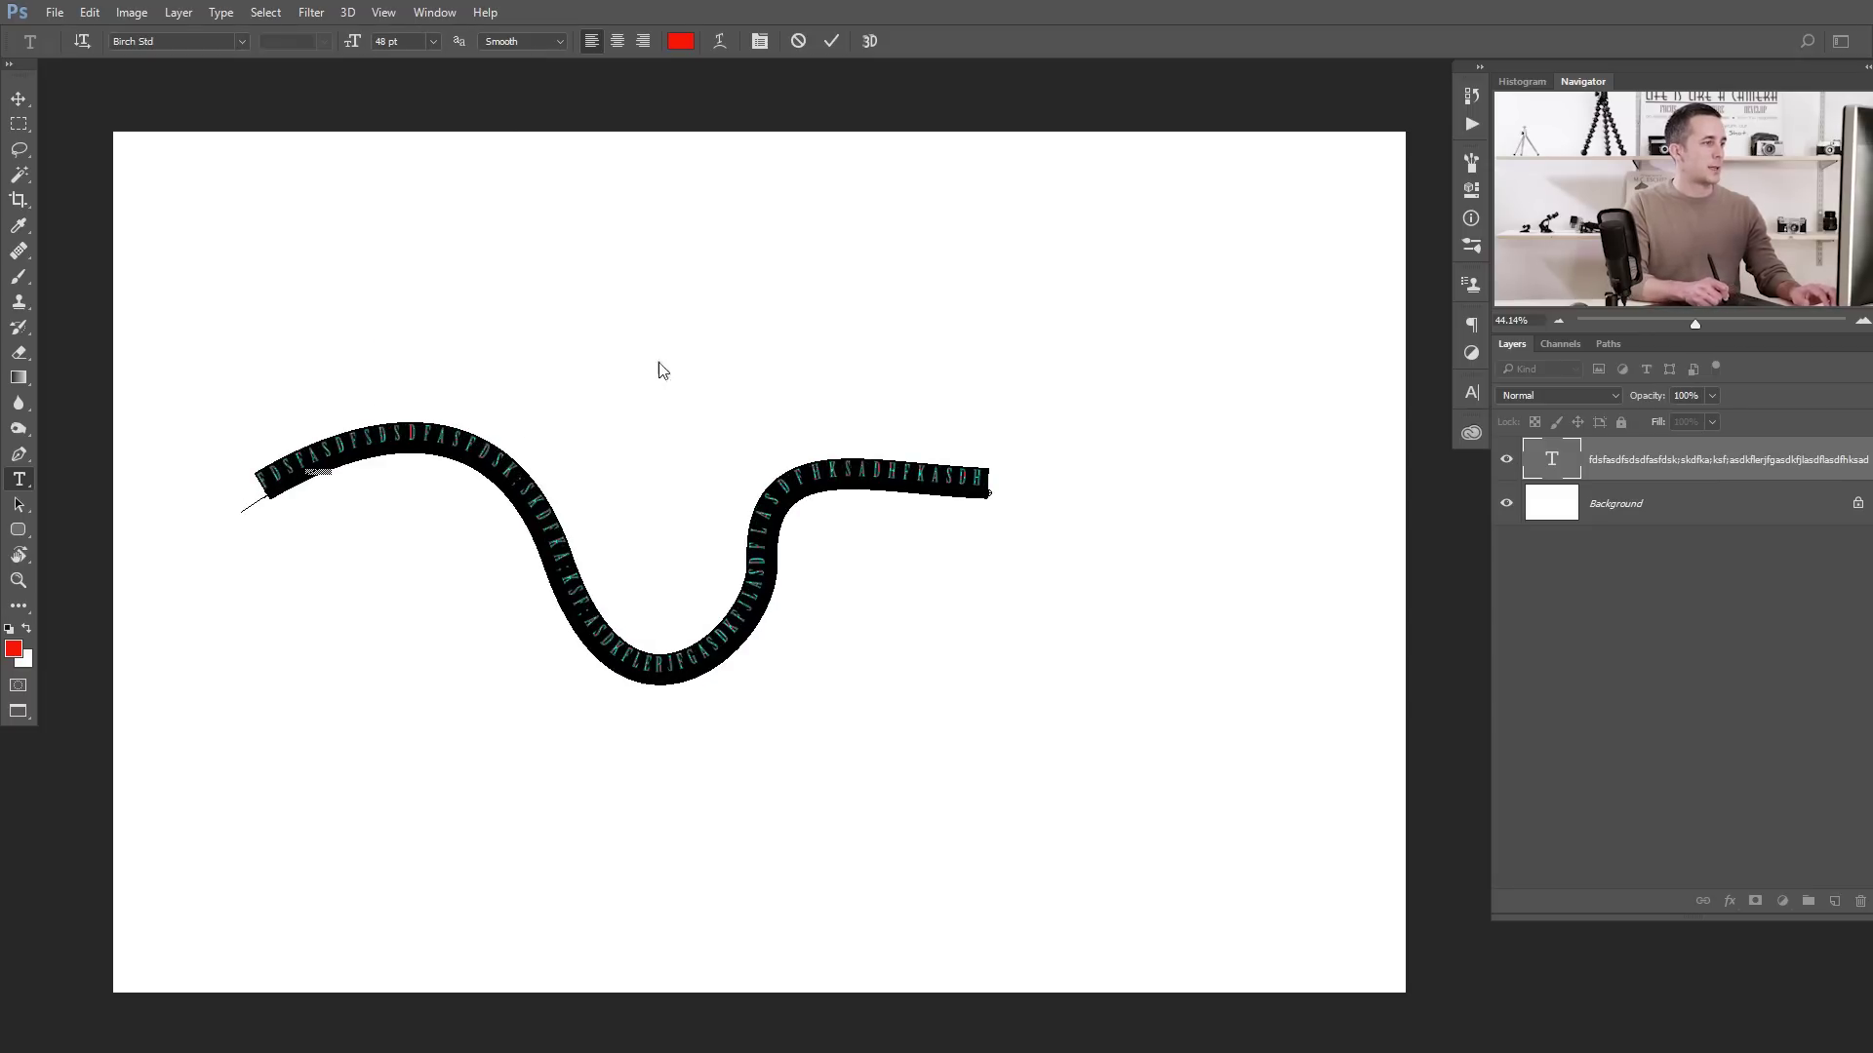
left_click(436, 41)
left_click(420, 391)
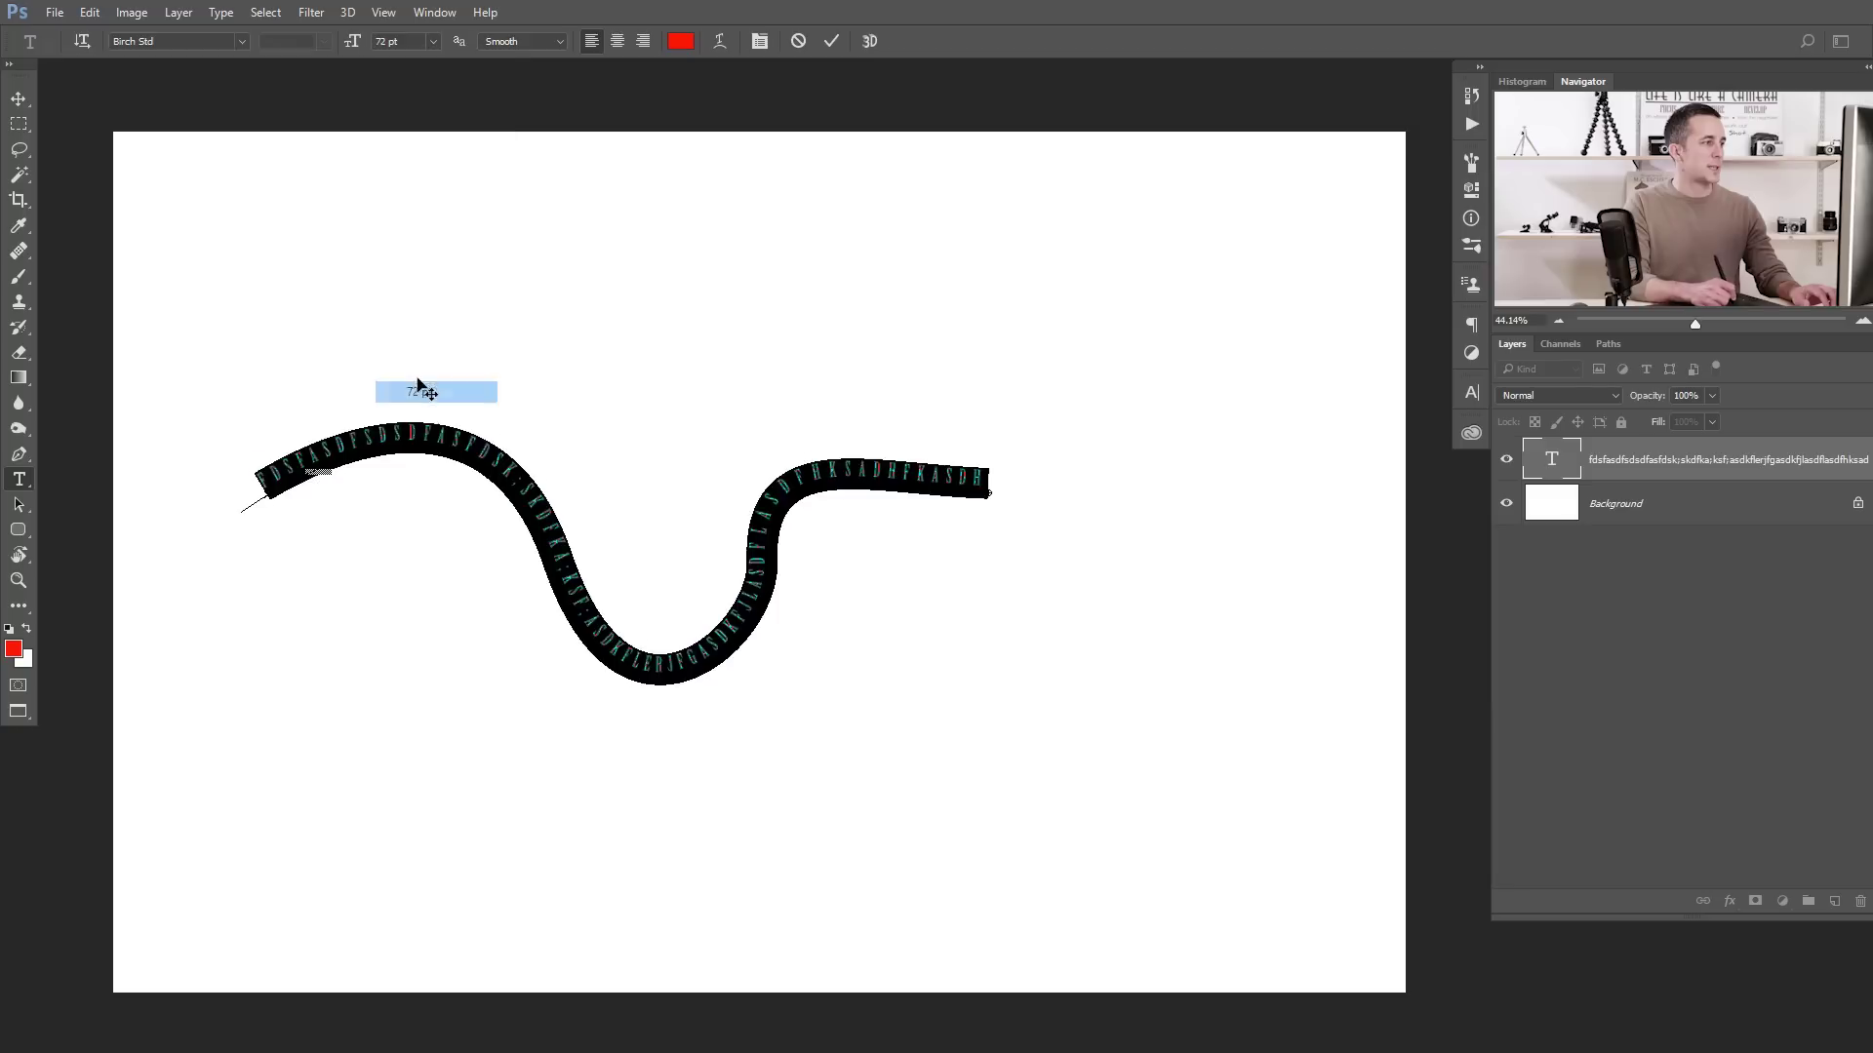
left_click(829, 42)
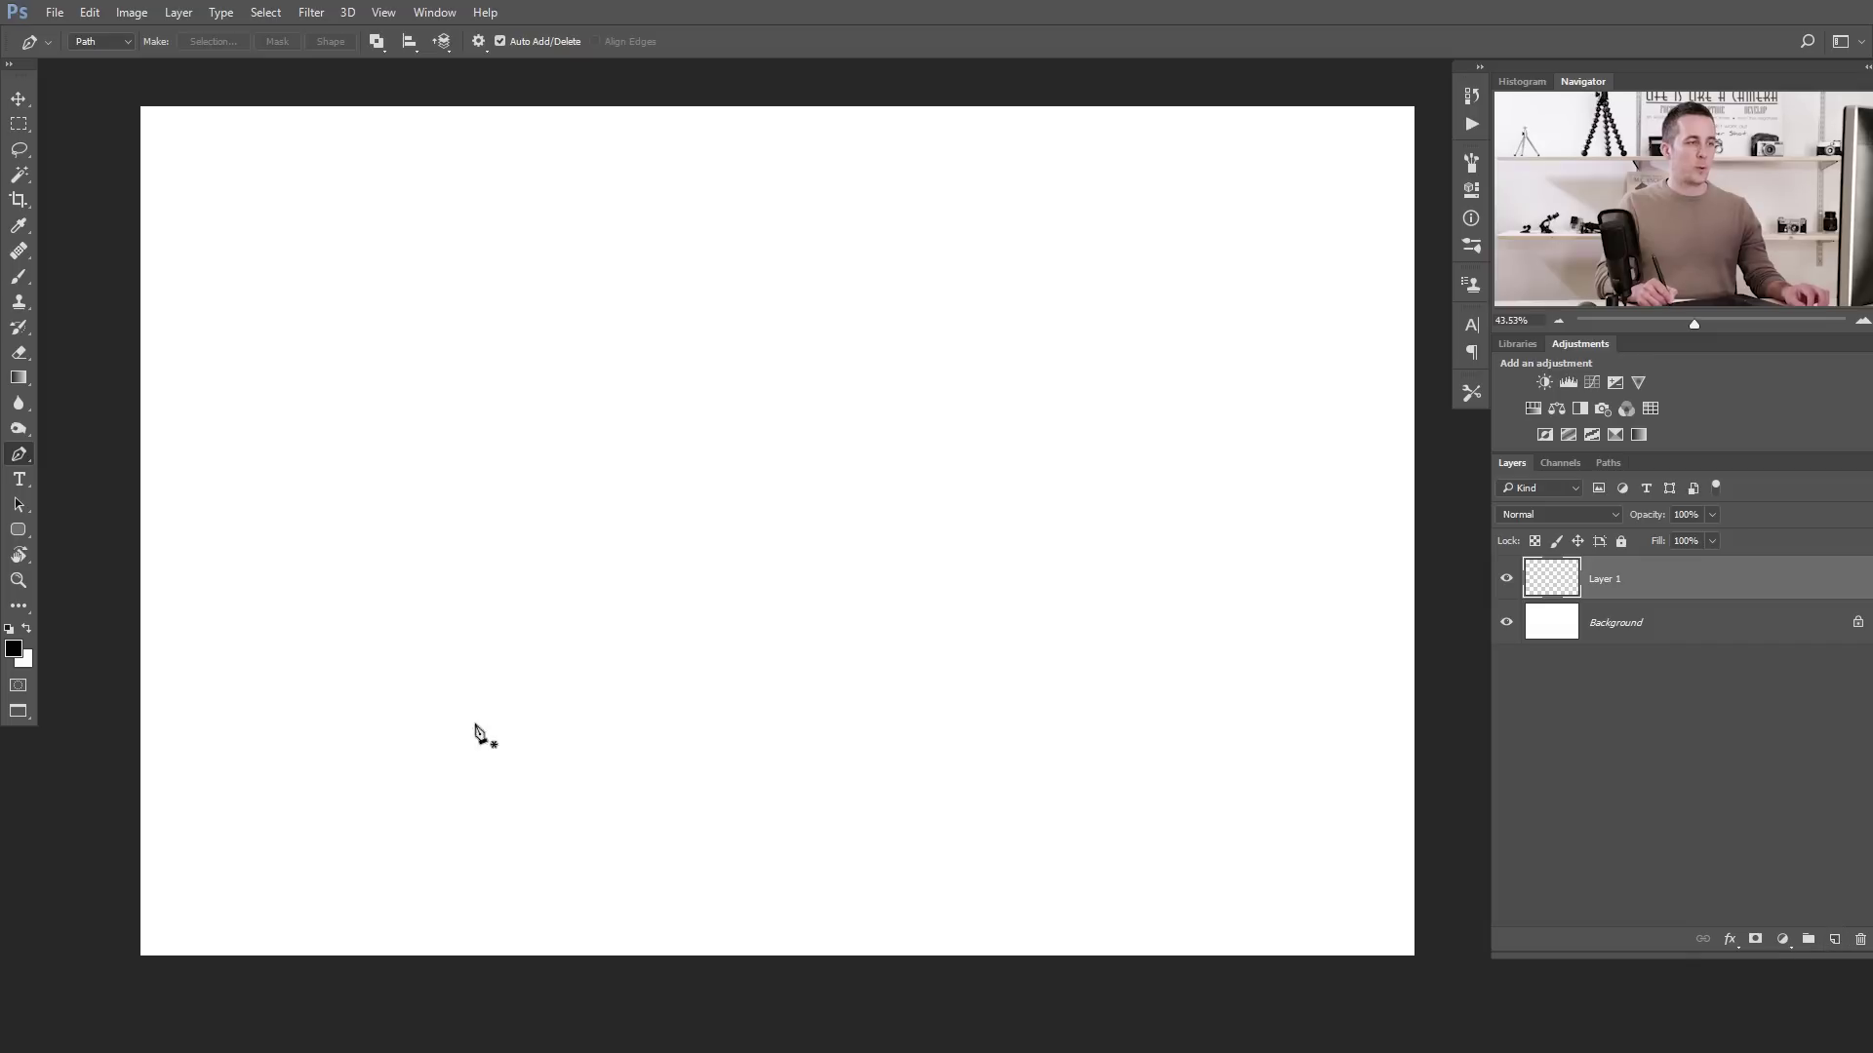
- Draw a rising S-shaped path with three anchor points diagonally across the blank canvas
left_click(224, 829)
left_click_drag(762, 550, 912, 359)
left_click_drag(1188, 247, 1320, 208)
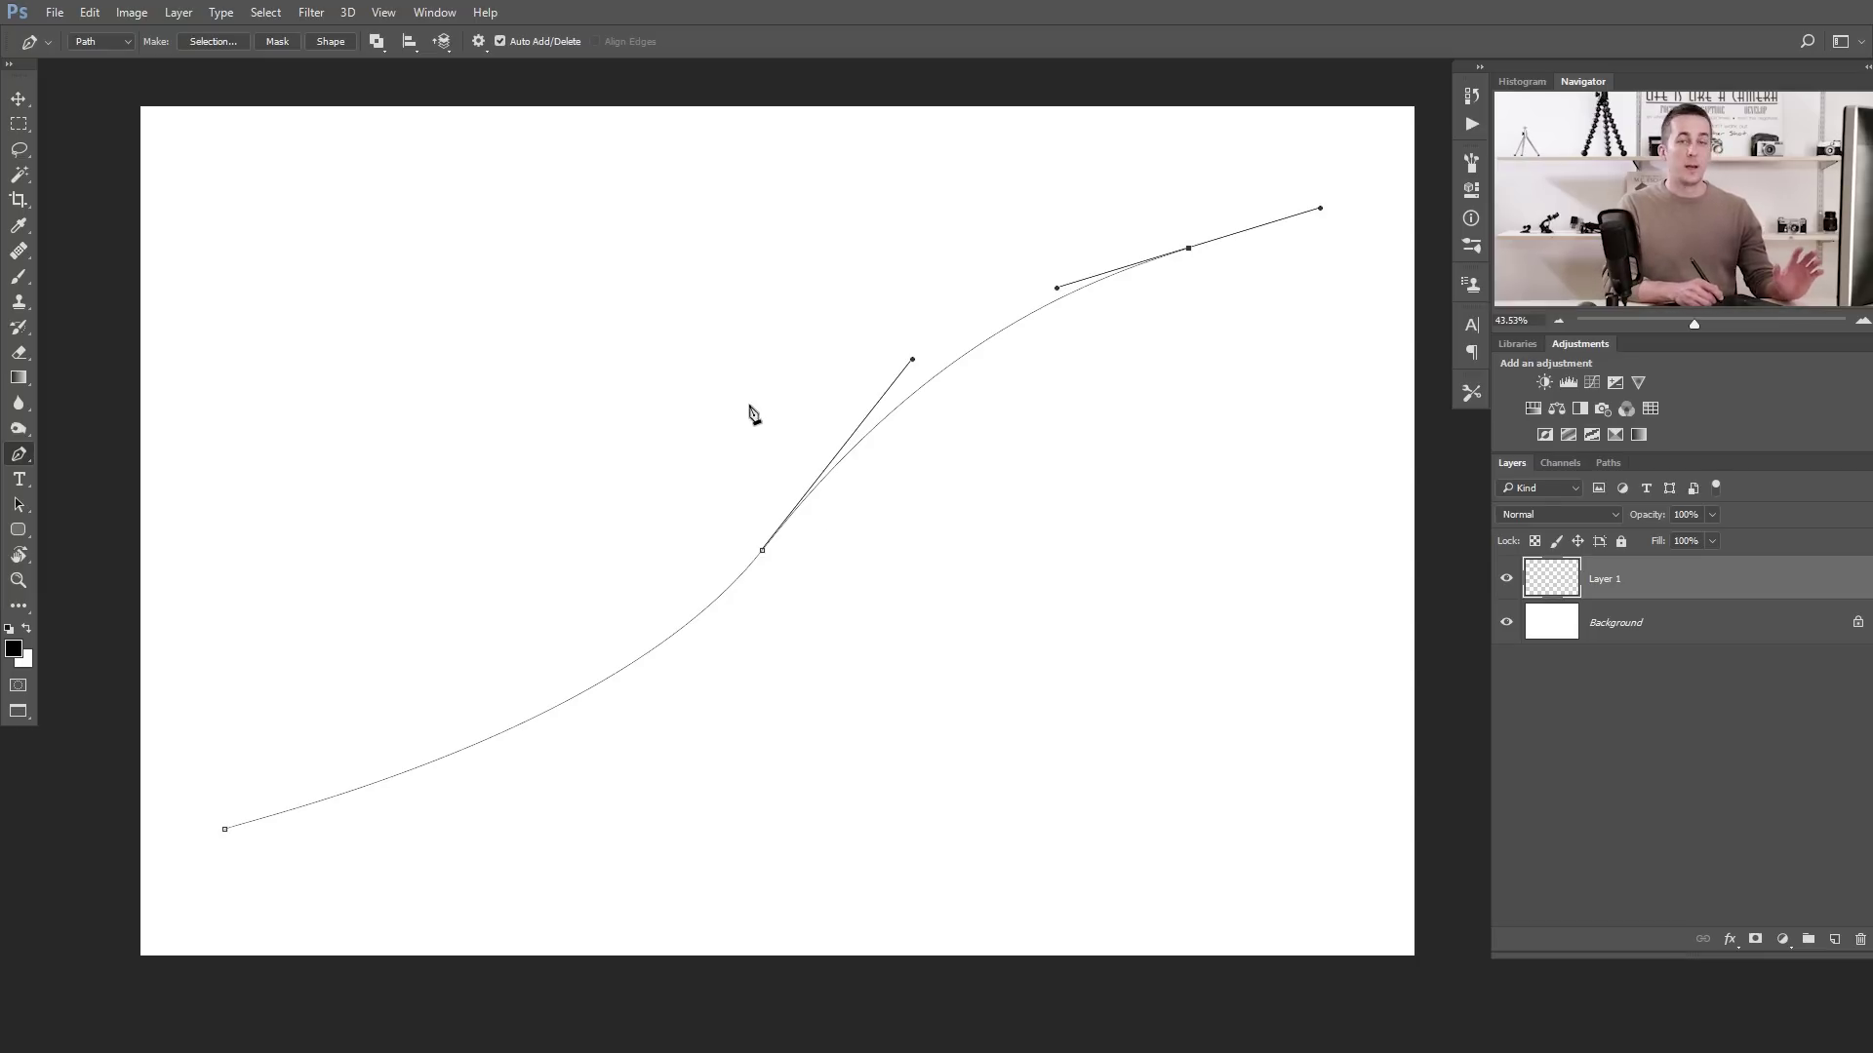
- Start a Fill Path on the S-shaped path with Pattern contents and the pink custom pattern
right_click(805, 353)
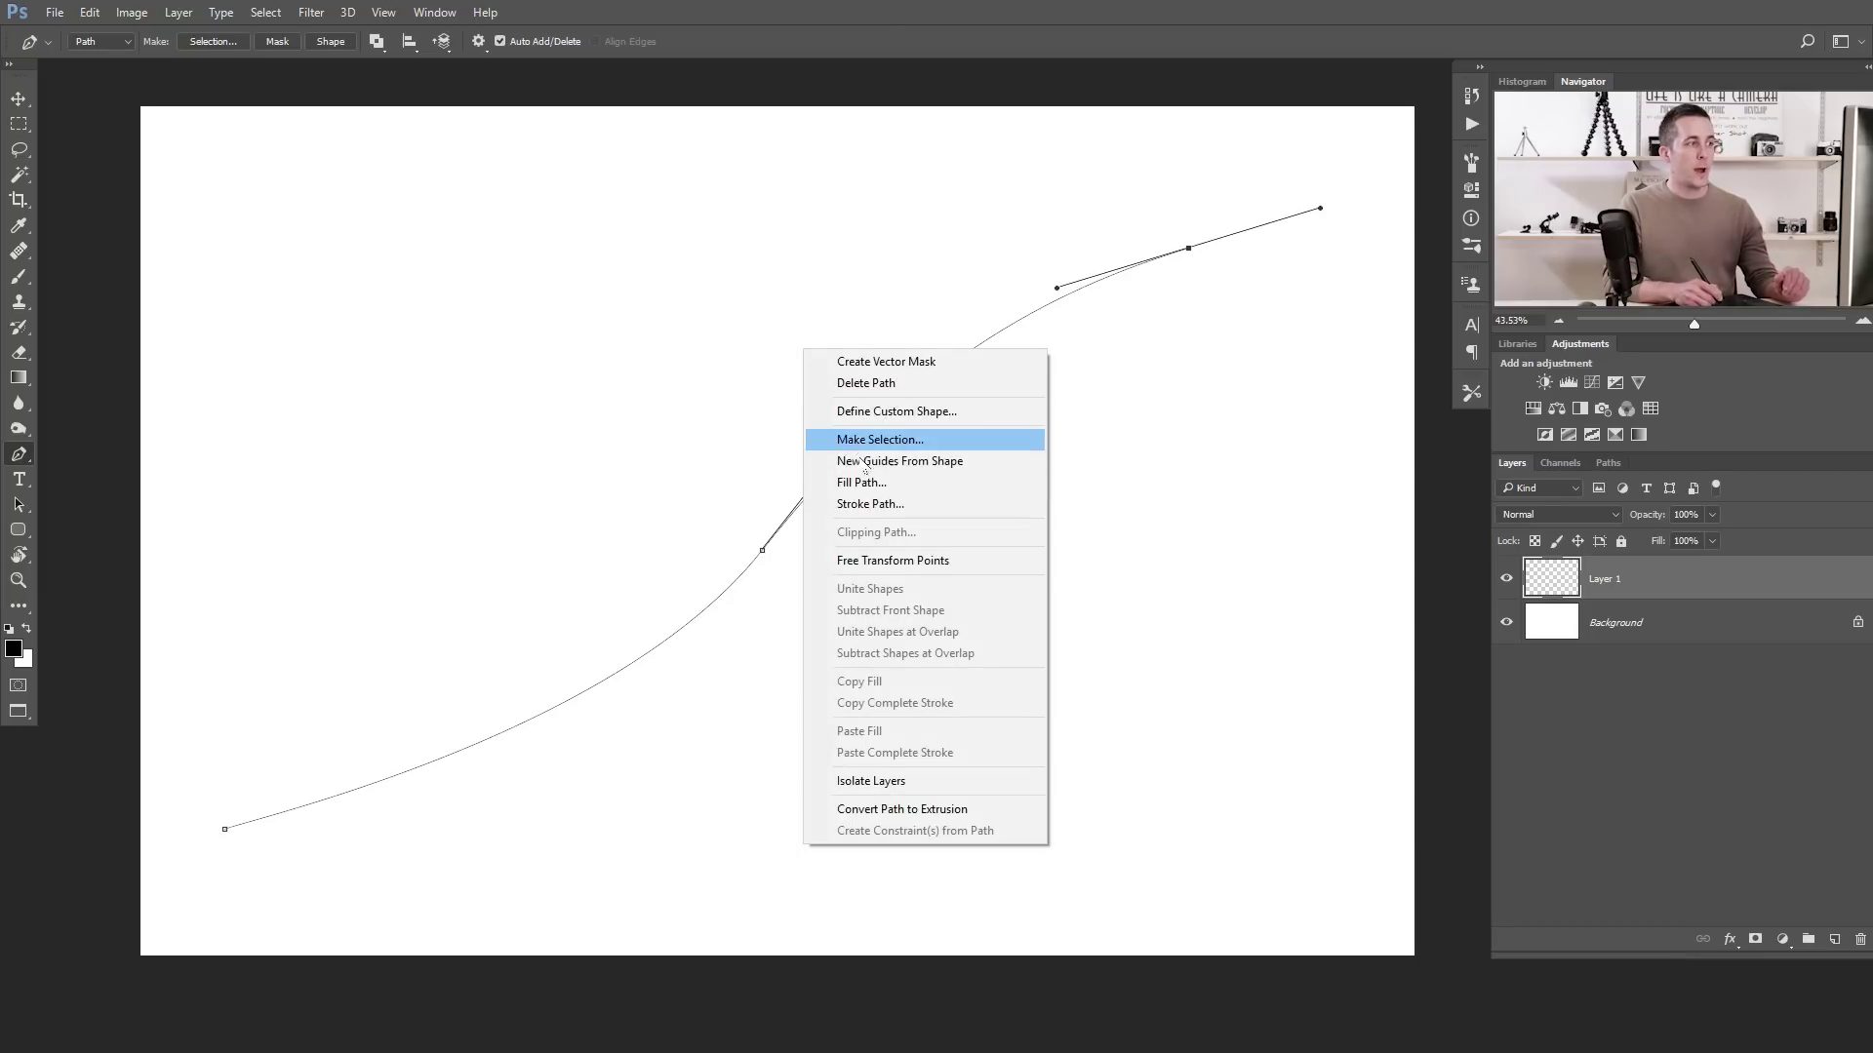
left_click(860, 482)
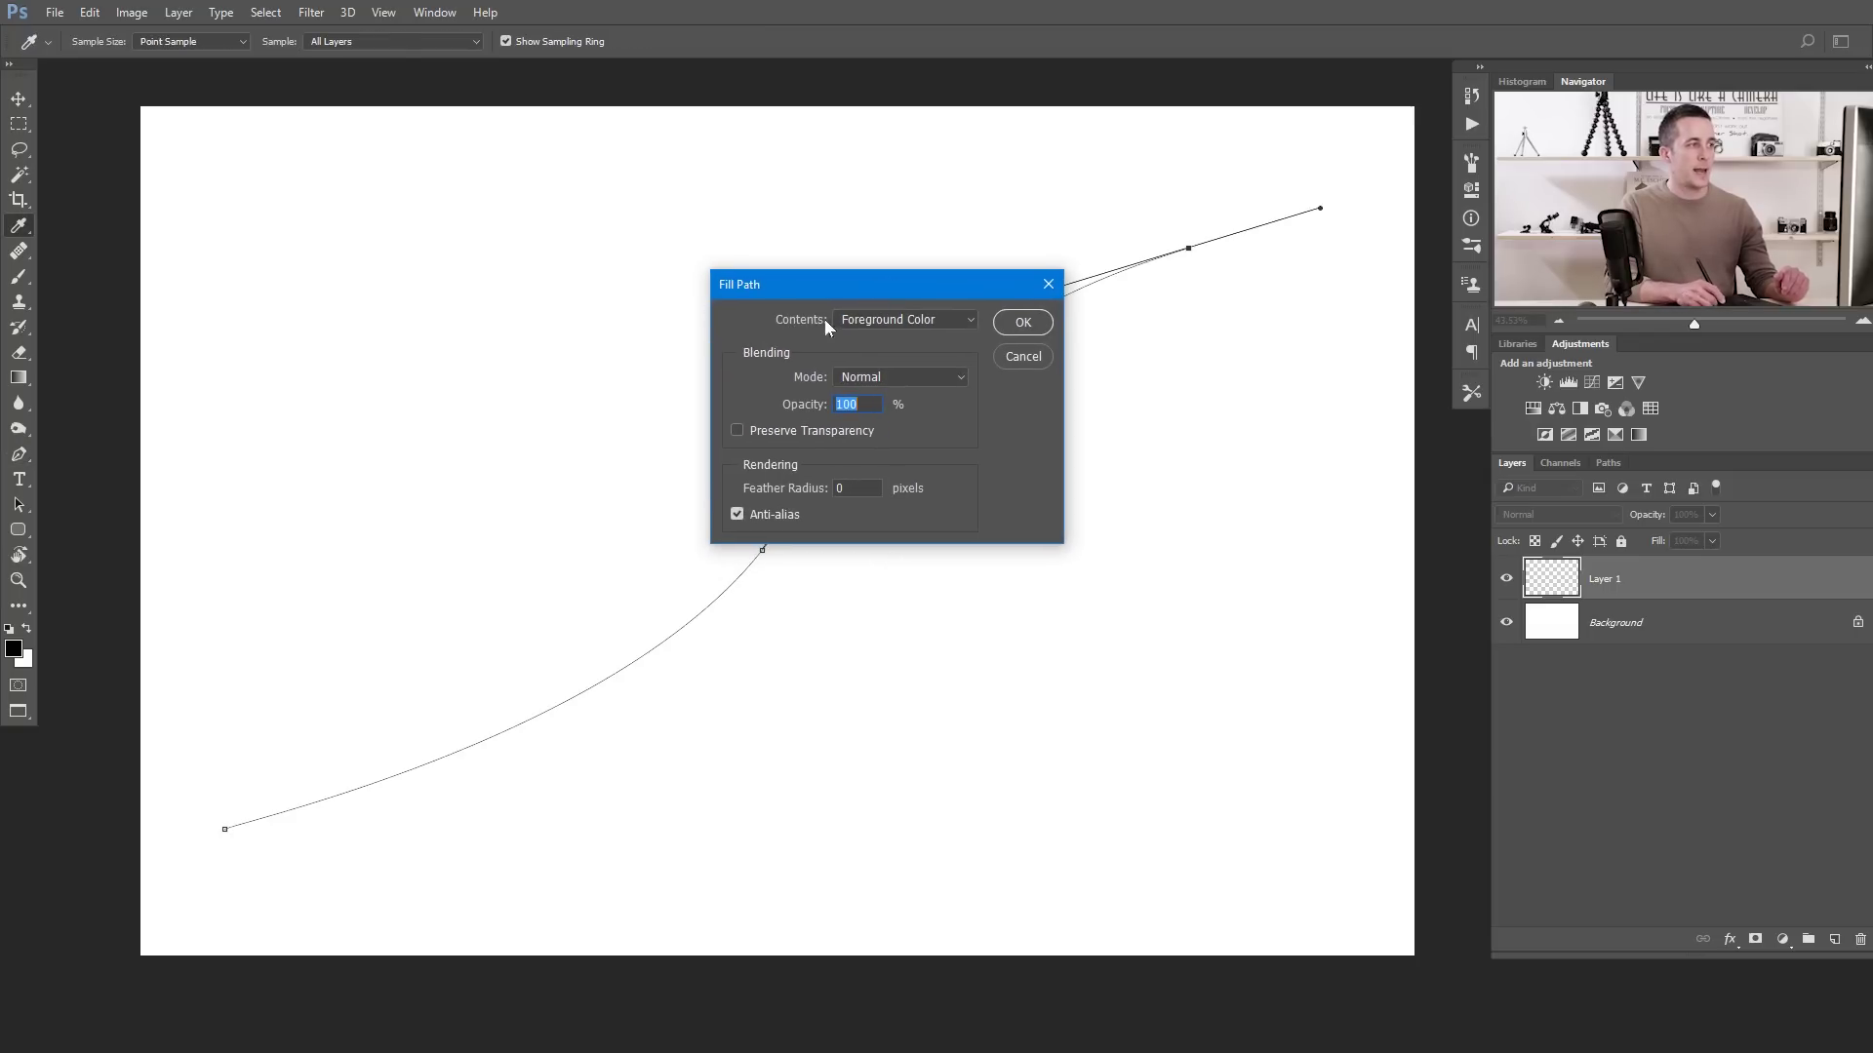
left_click(873, 321)
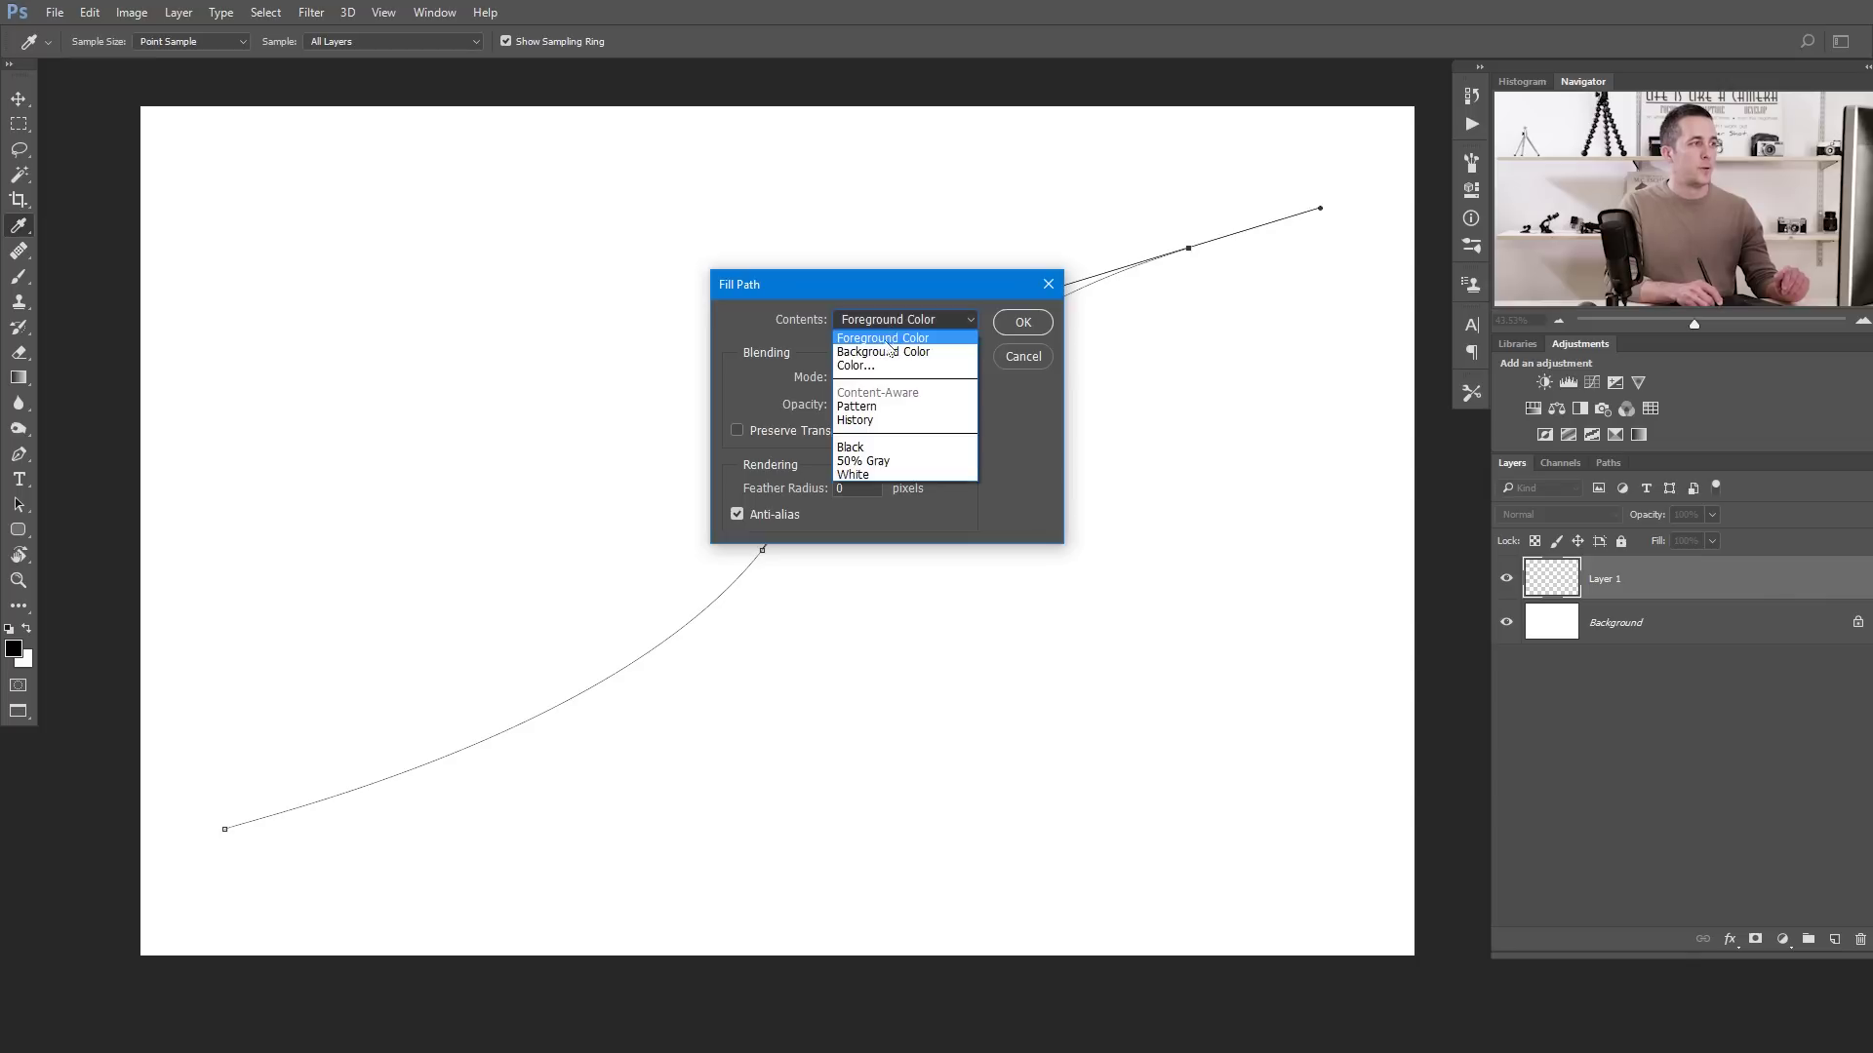
left_click(870, 405)
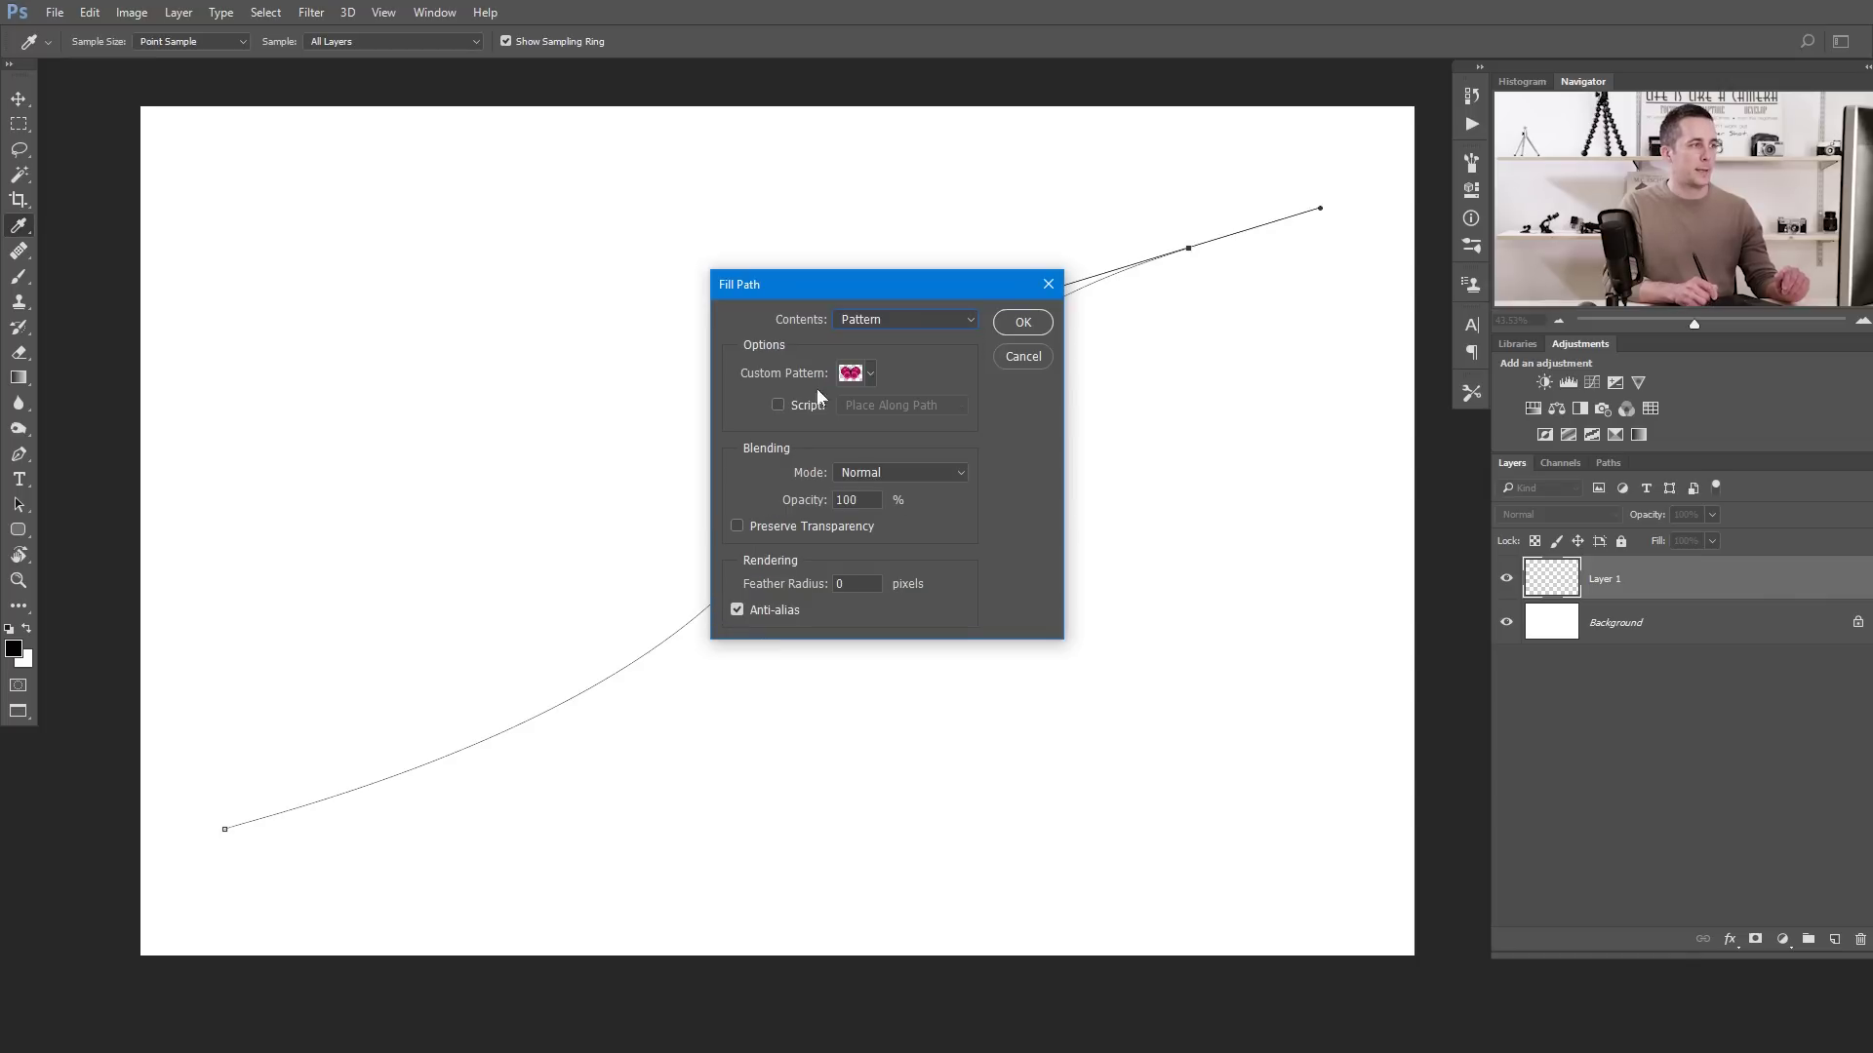
left_click(857, 379)
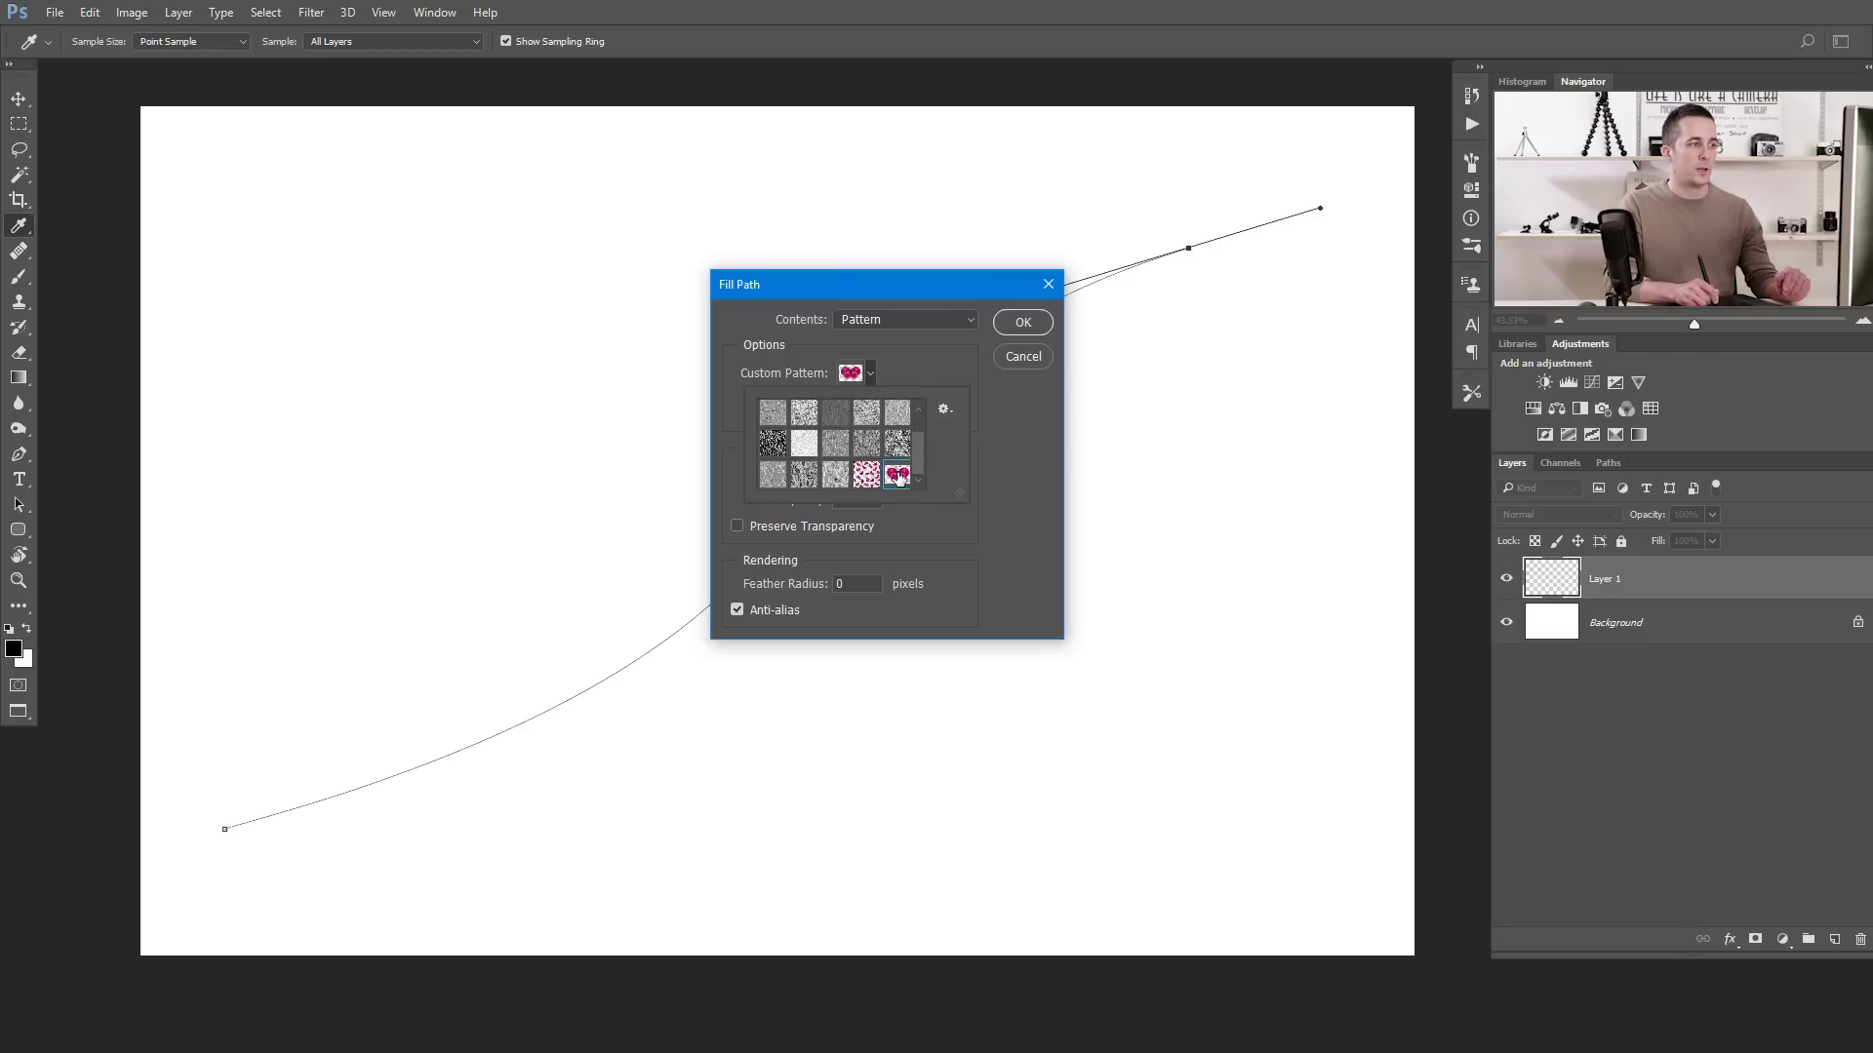
left_click(991, 454)
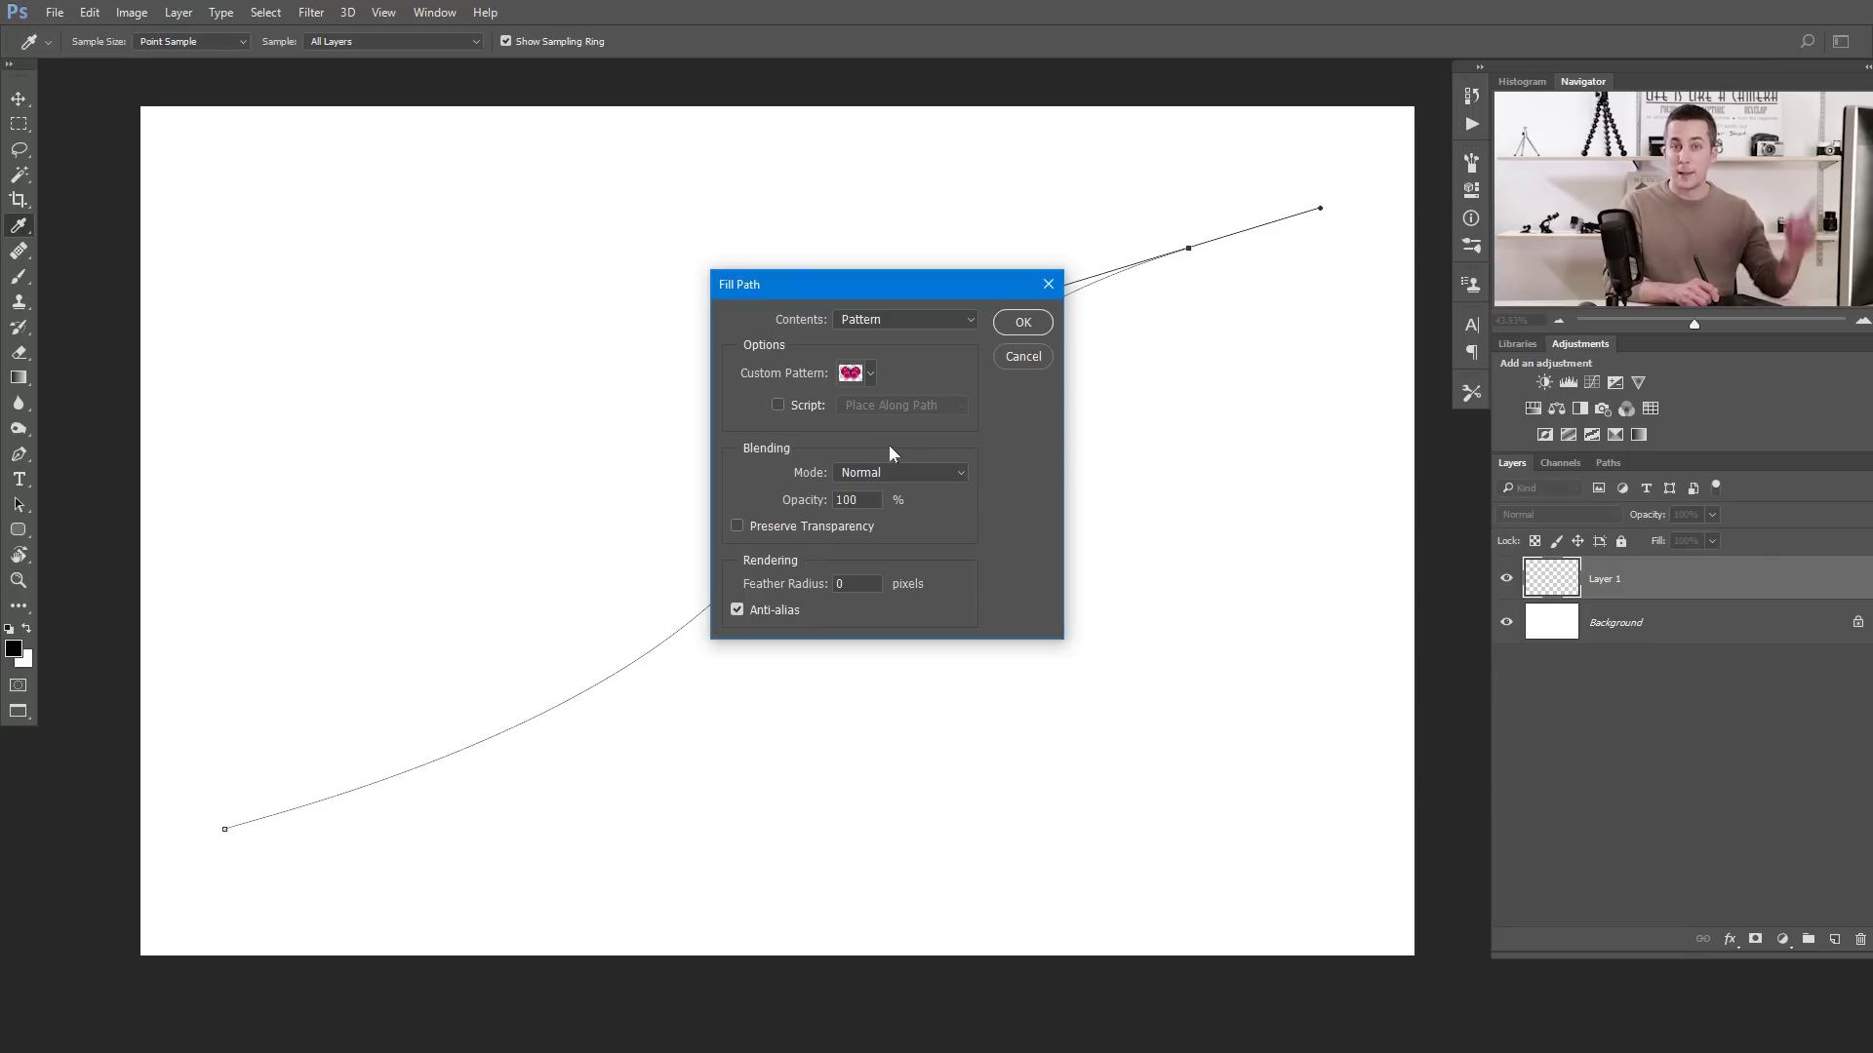
- Enable the fill script with Place Along Path and proceed to the script's settings
left_click(779, 403)
left_click(933, 404)
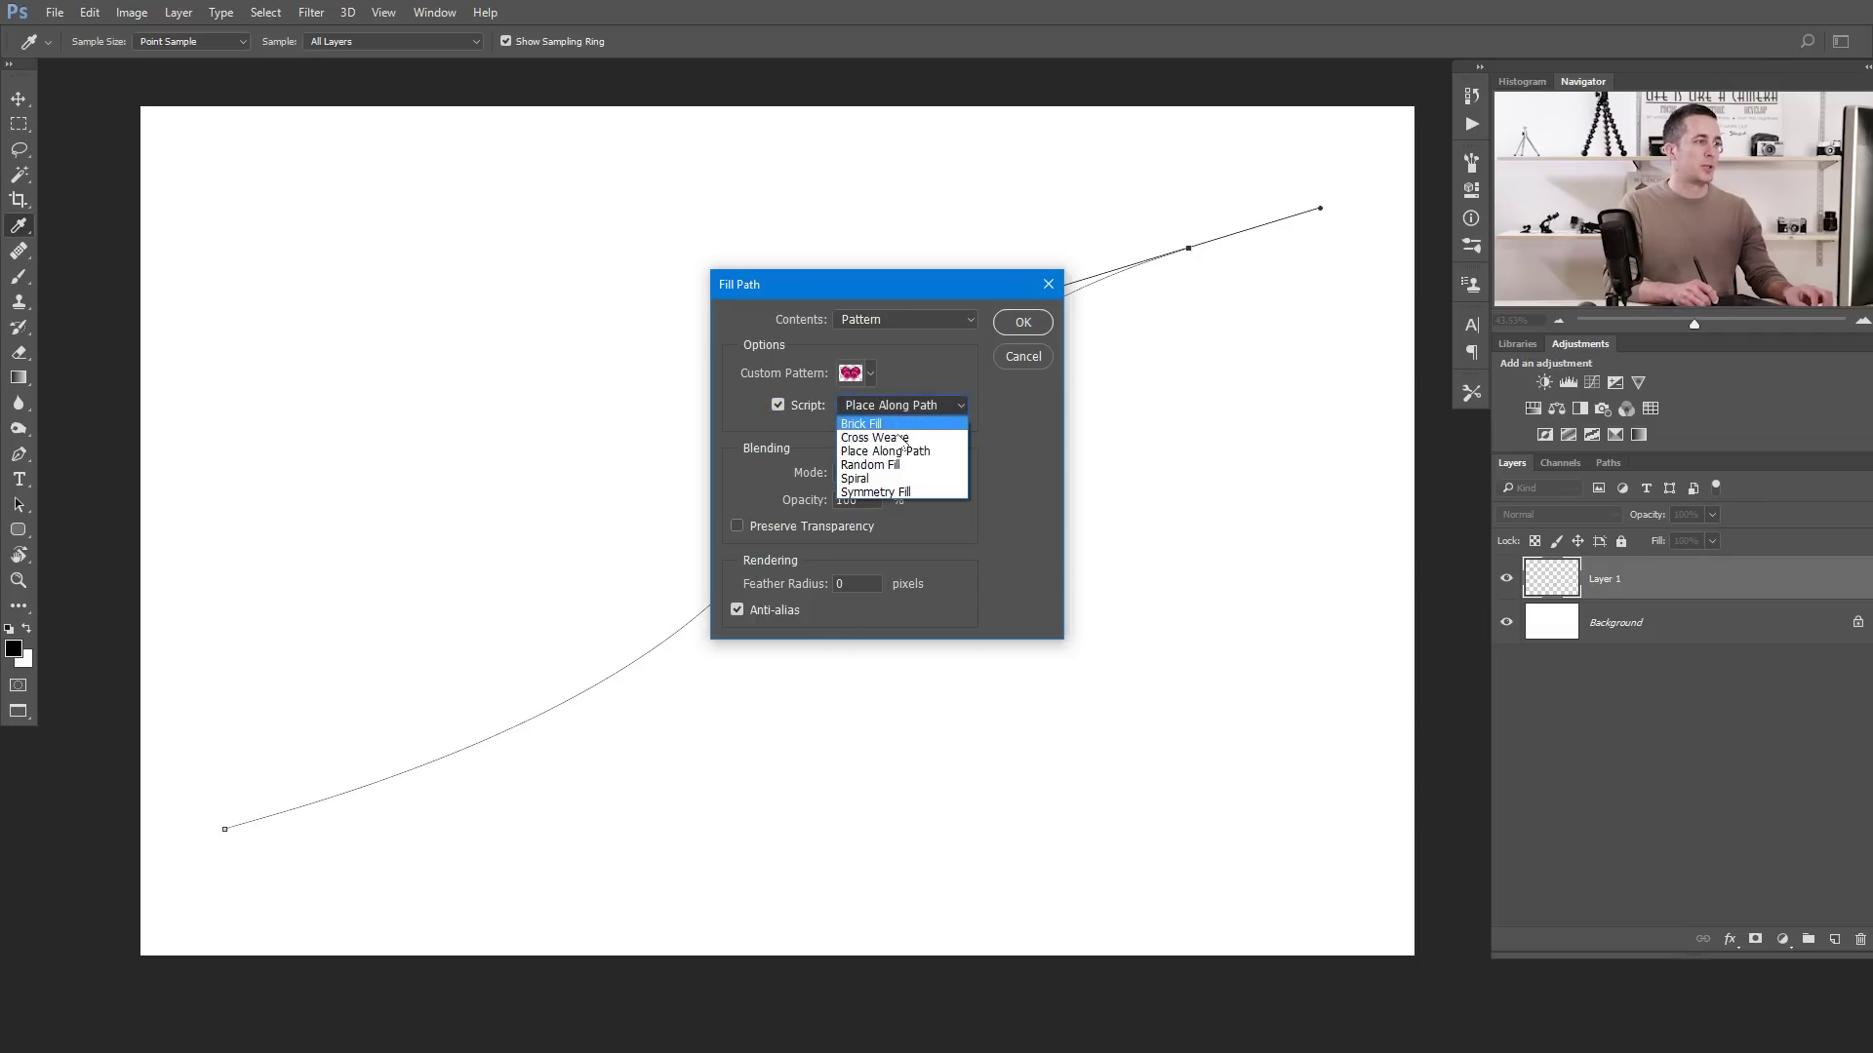
left_click(907, 451)
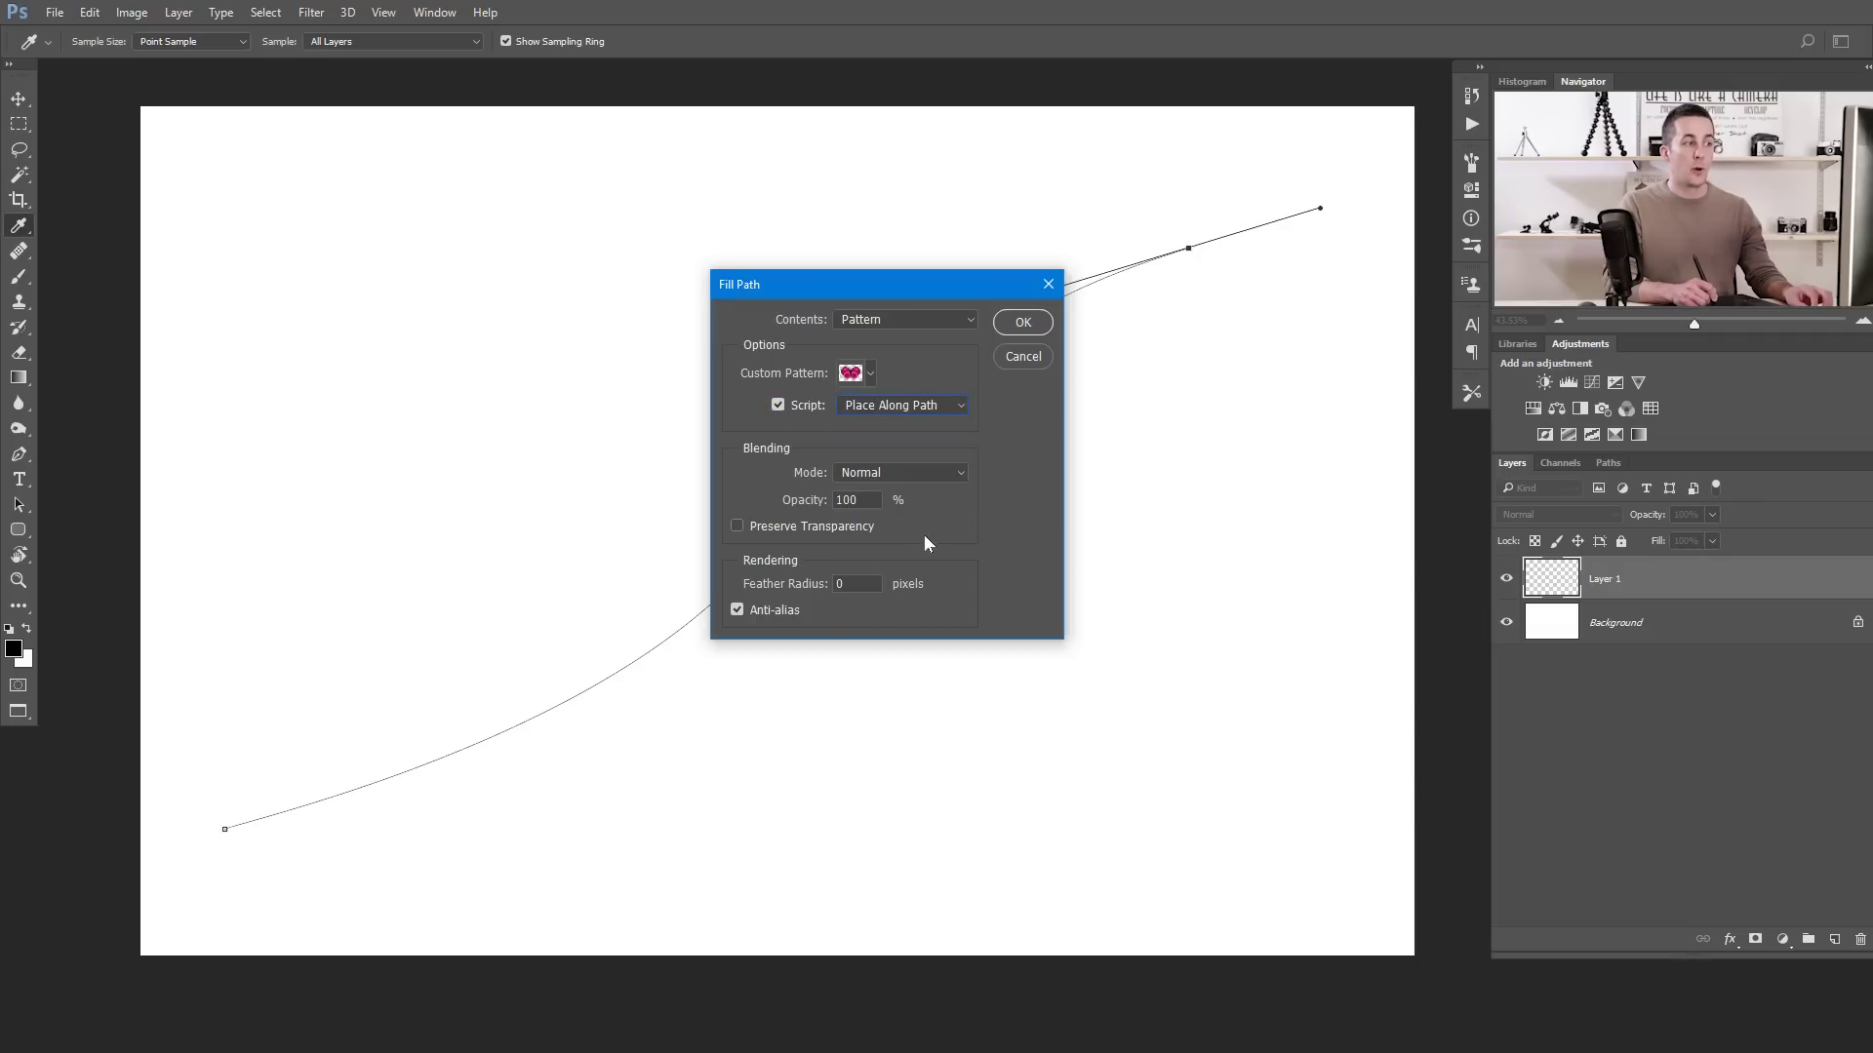
left_click(1022, 323)
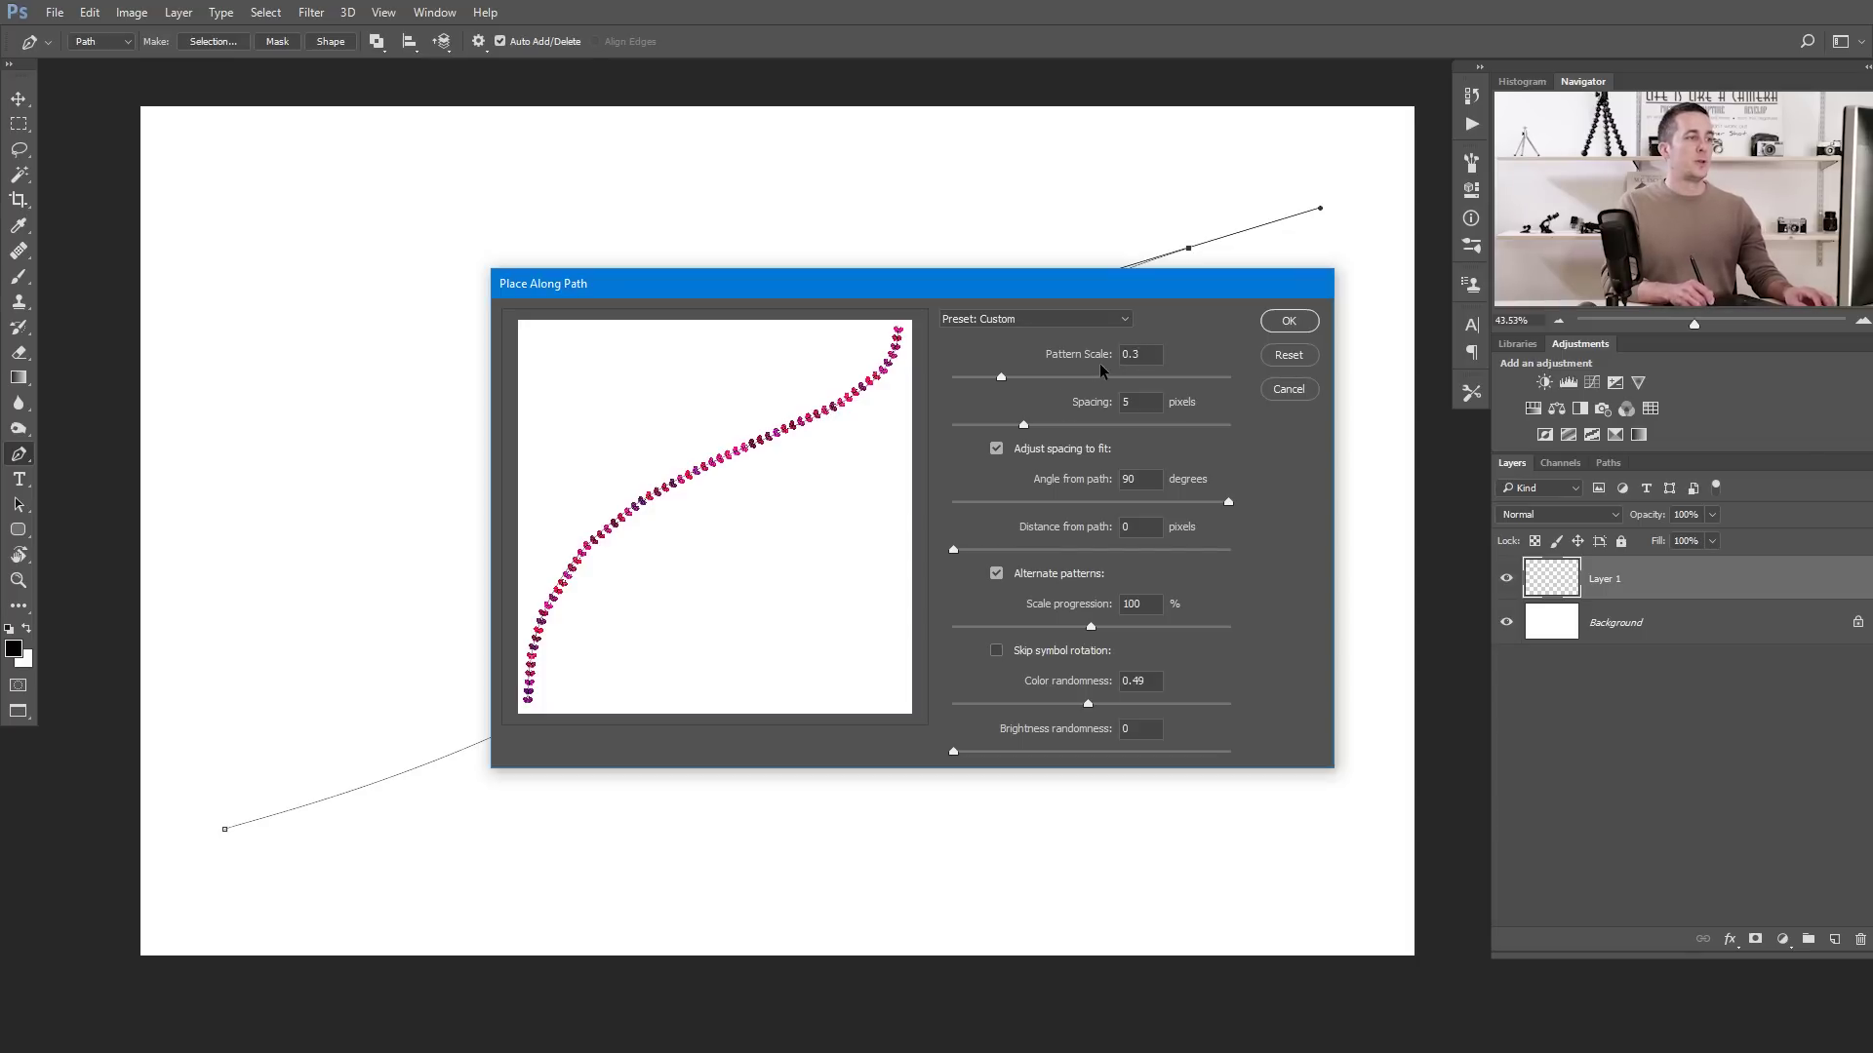
- Try a spacing of 79 pixels and a -47 degree angle from path, restoring them to 5 pixels and 90 degrees
left_click(1037, 426)
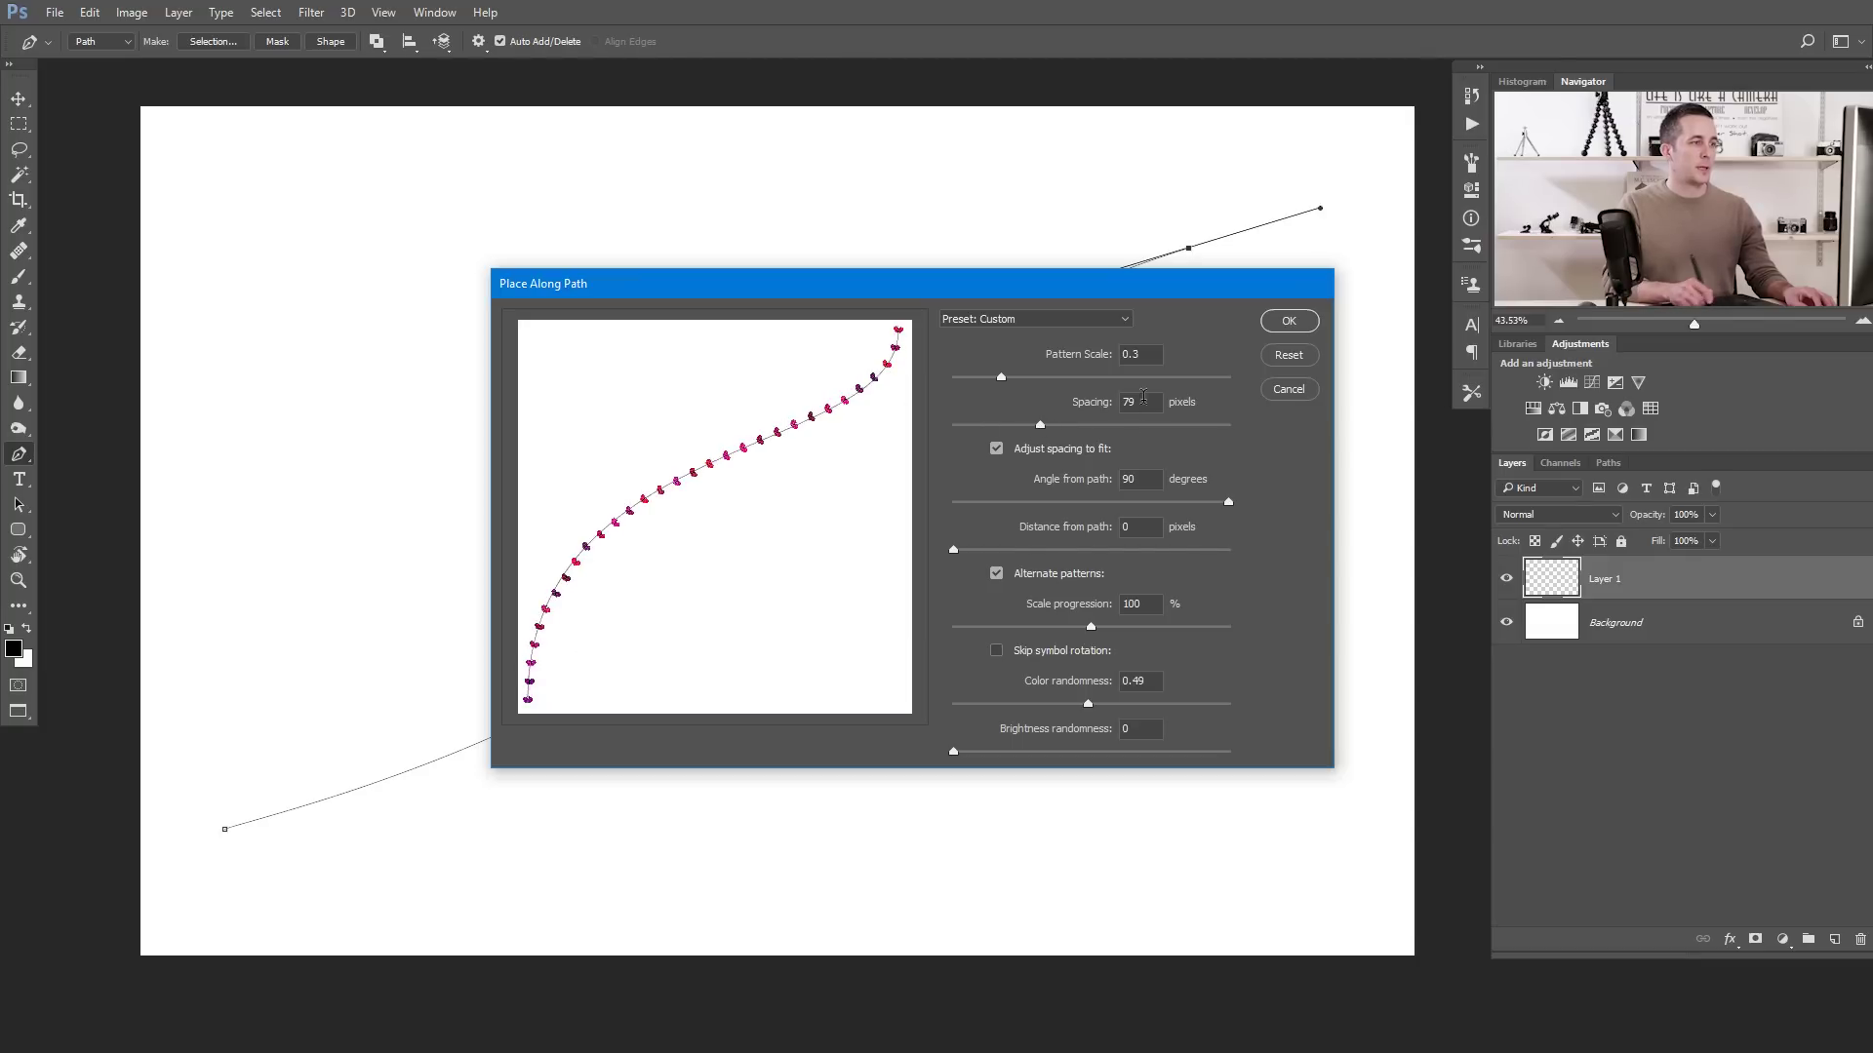
type("5")
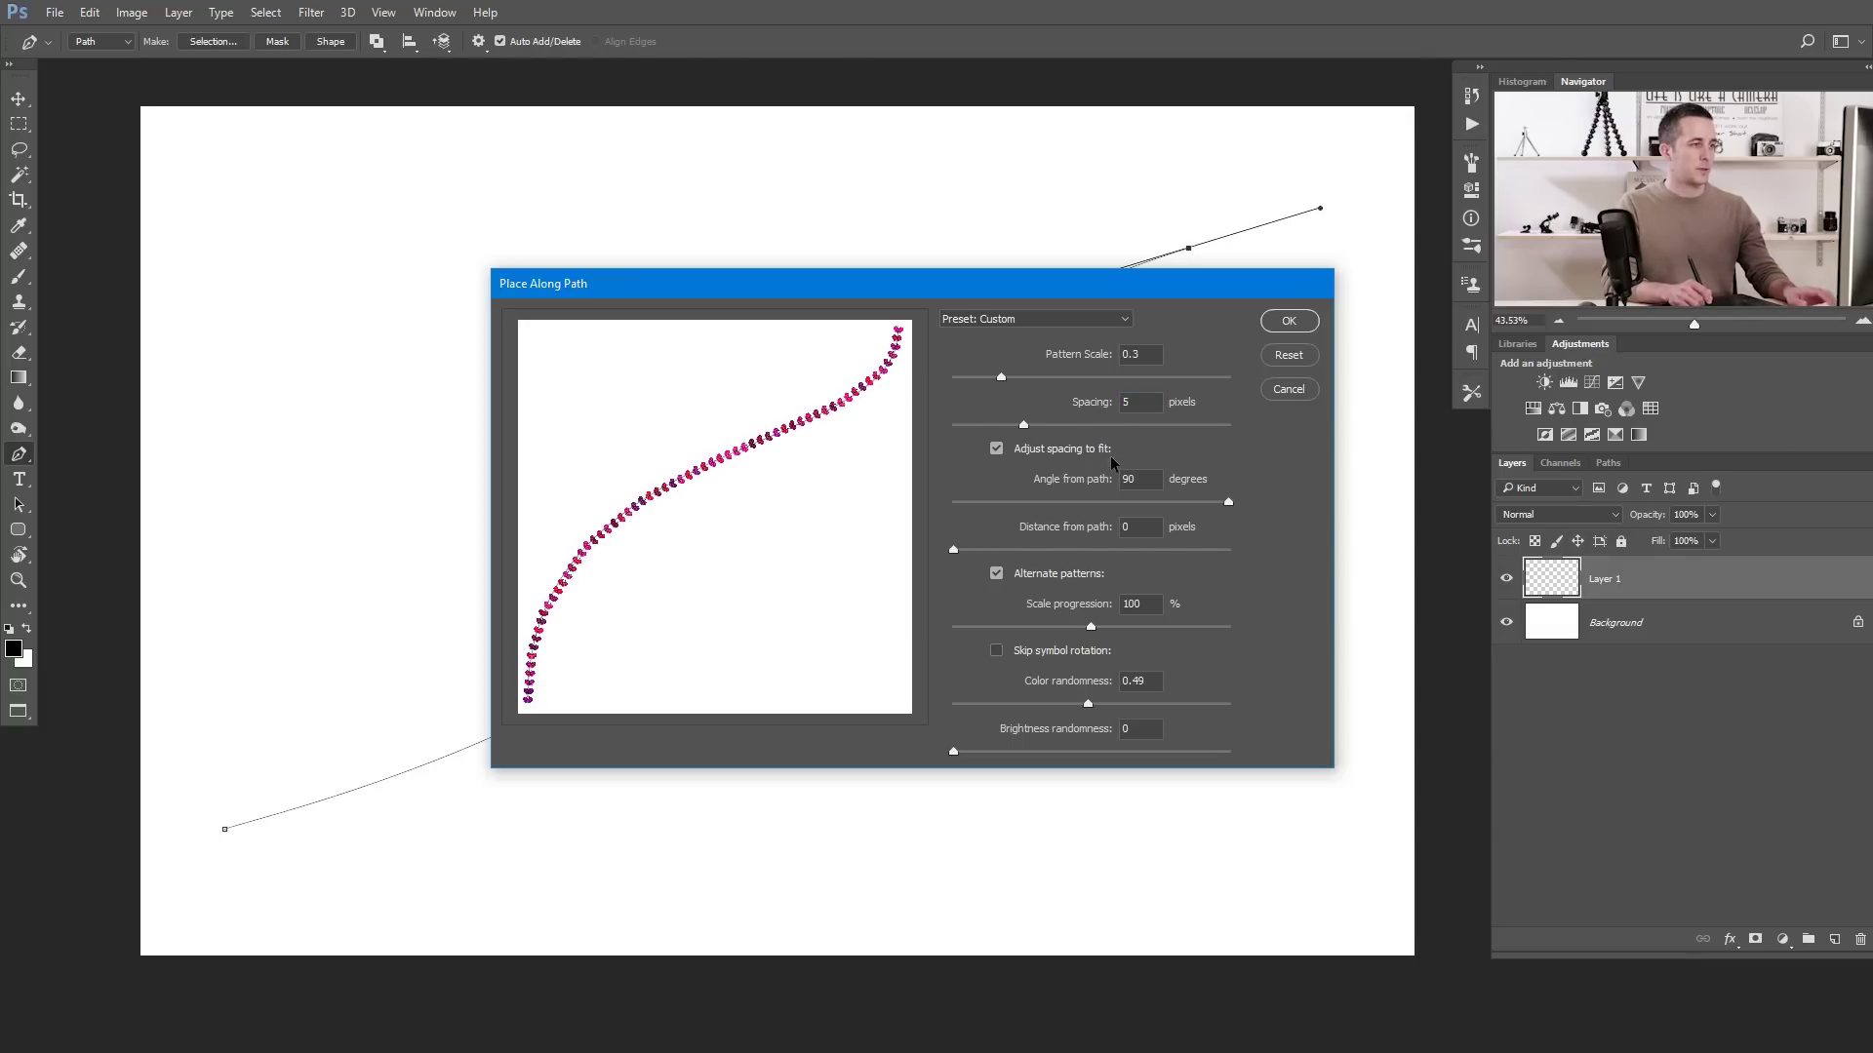
left_click(1022, 502)
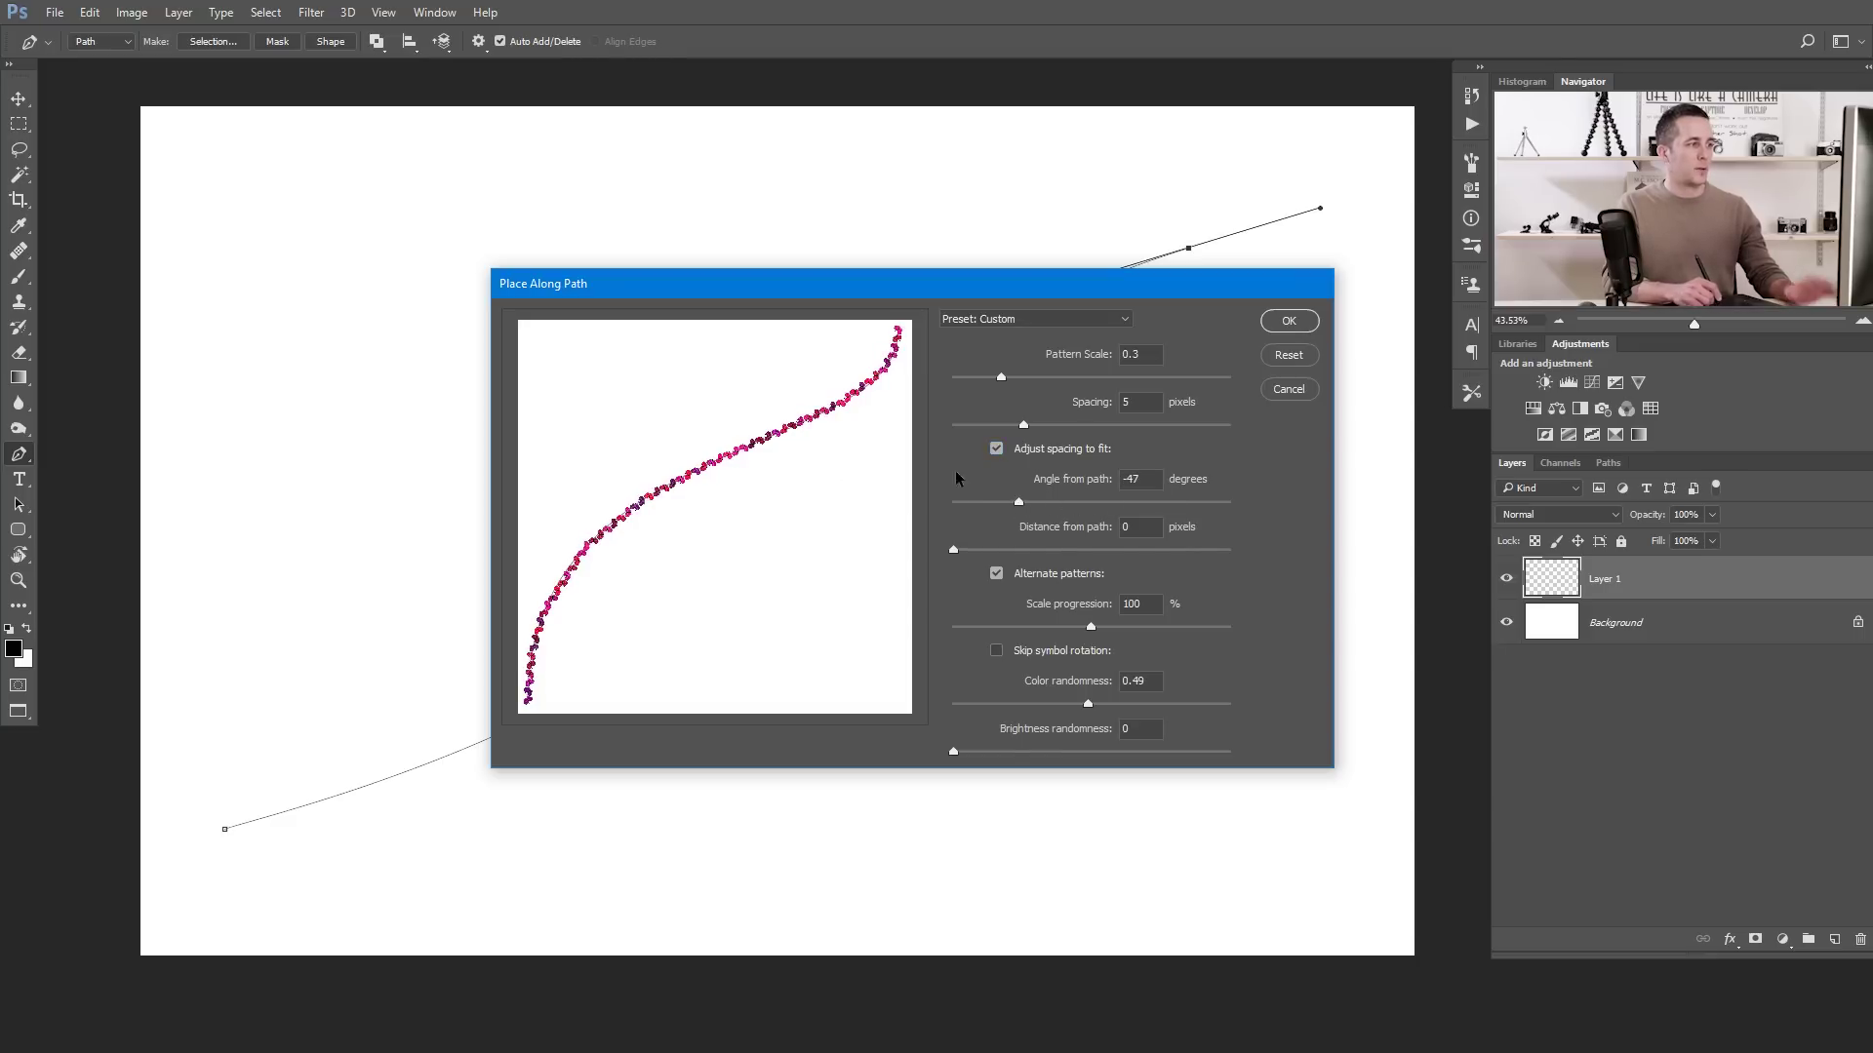
type("90")
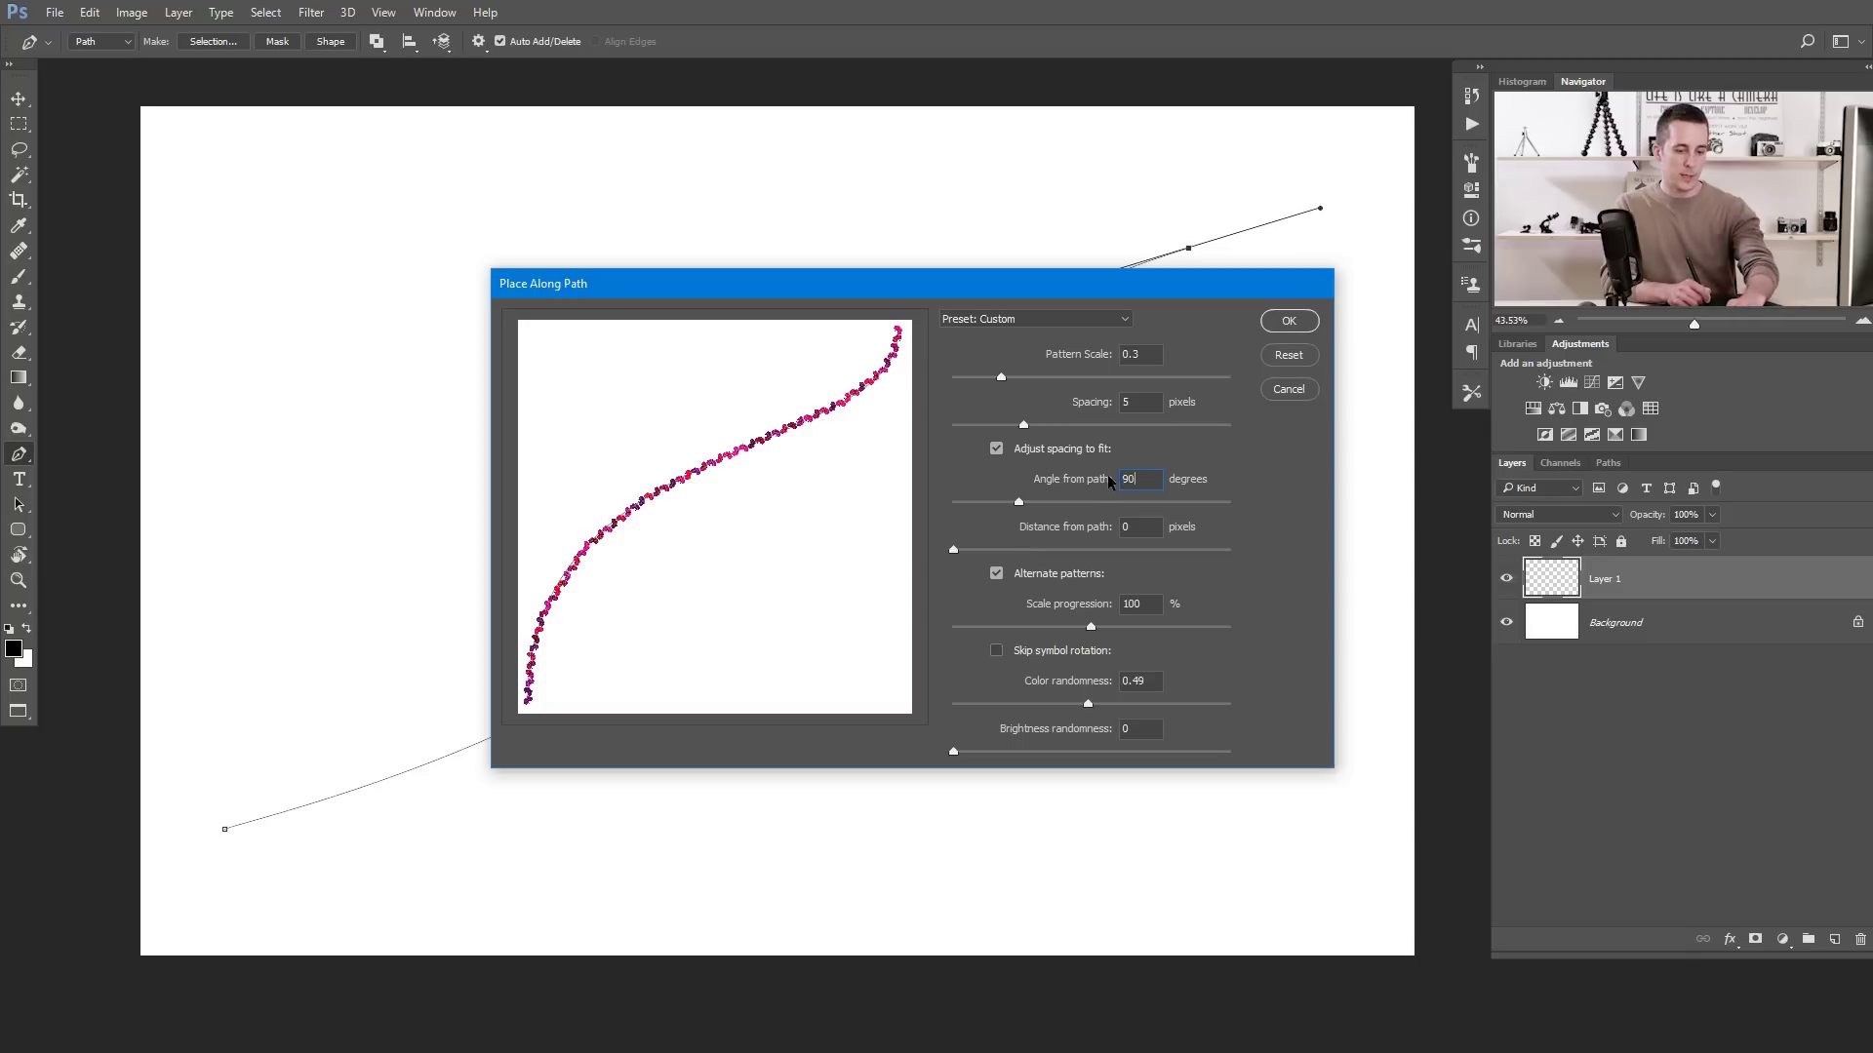
key("Tab")
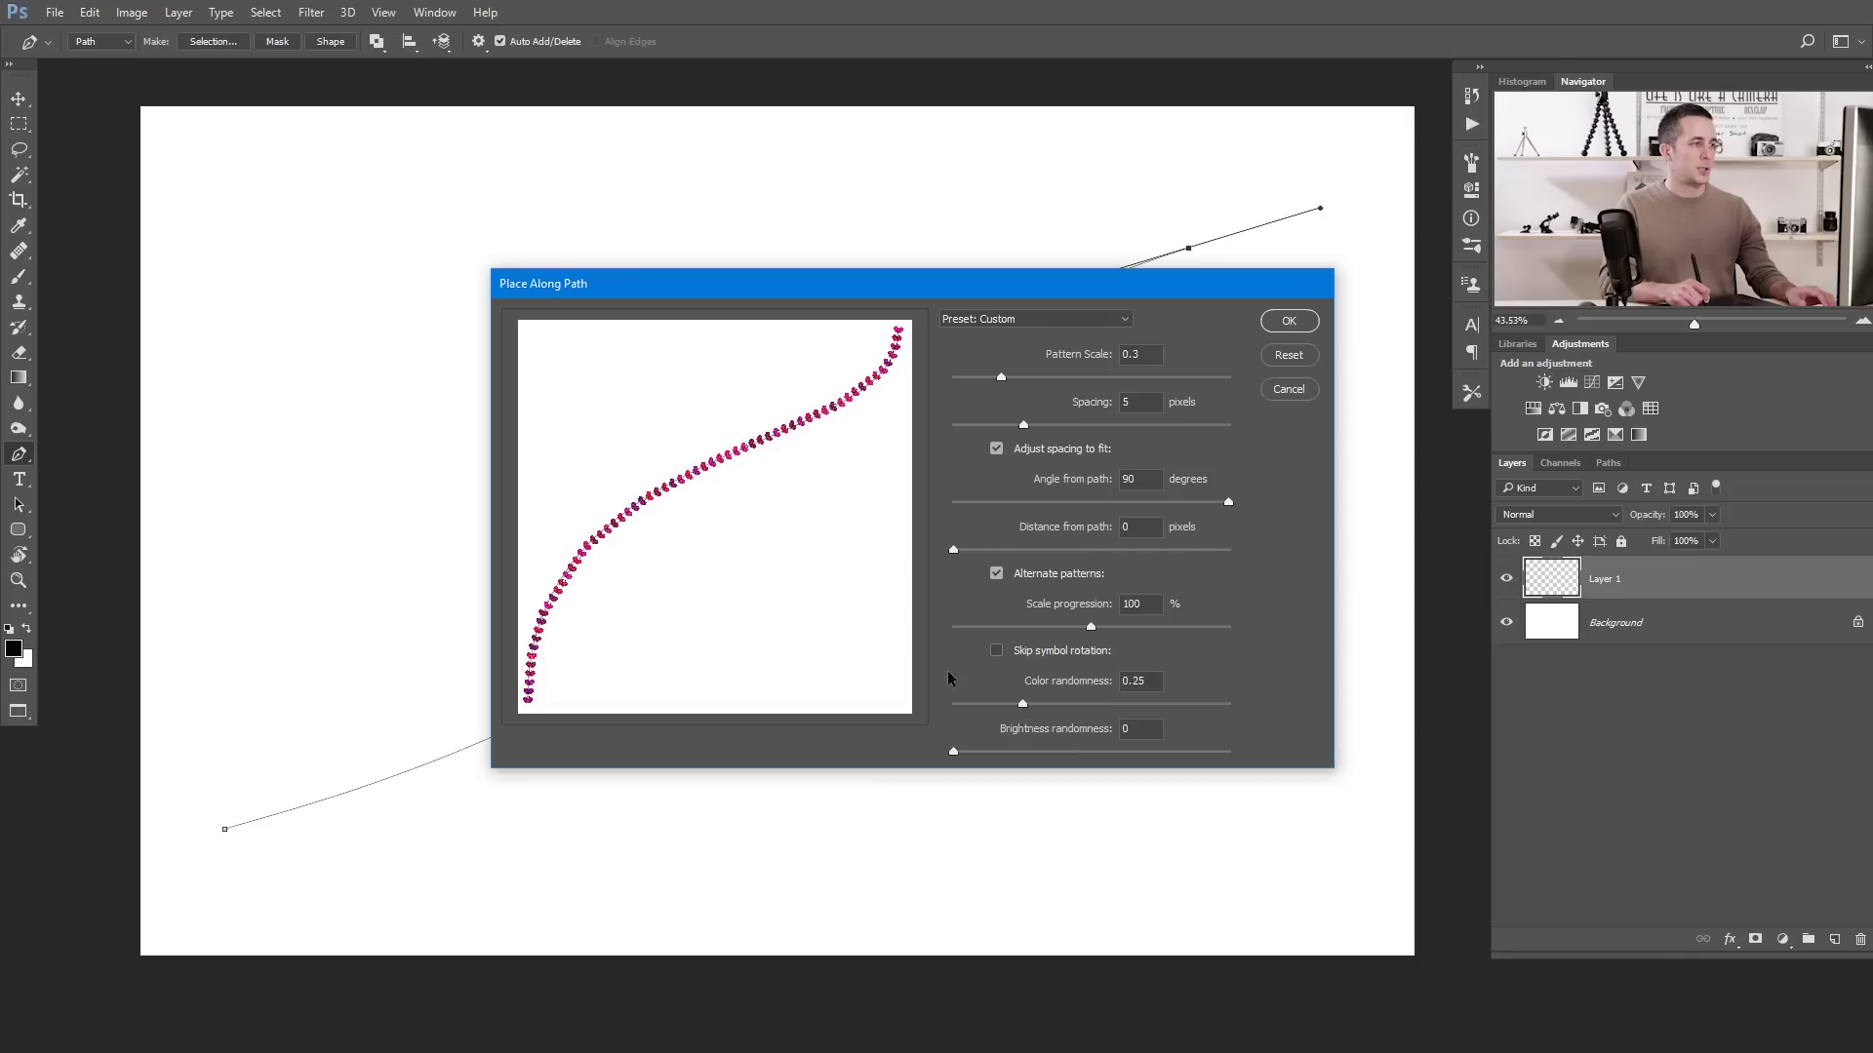
- Set the color randomness to 0.2 and apply the pattern along the S-shaped path
left_click_drag(1133, 705, 1102, 705)
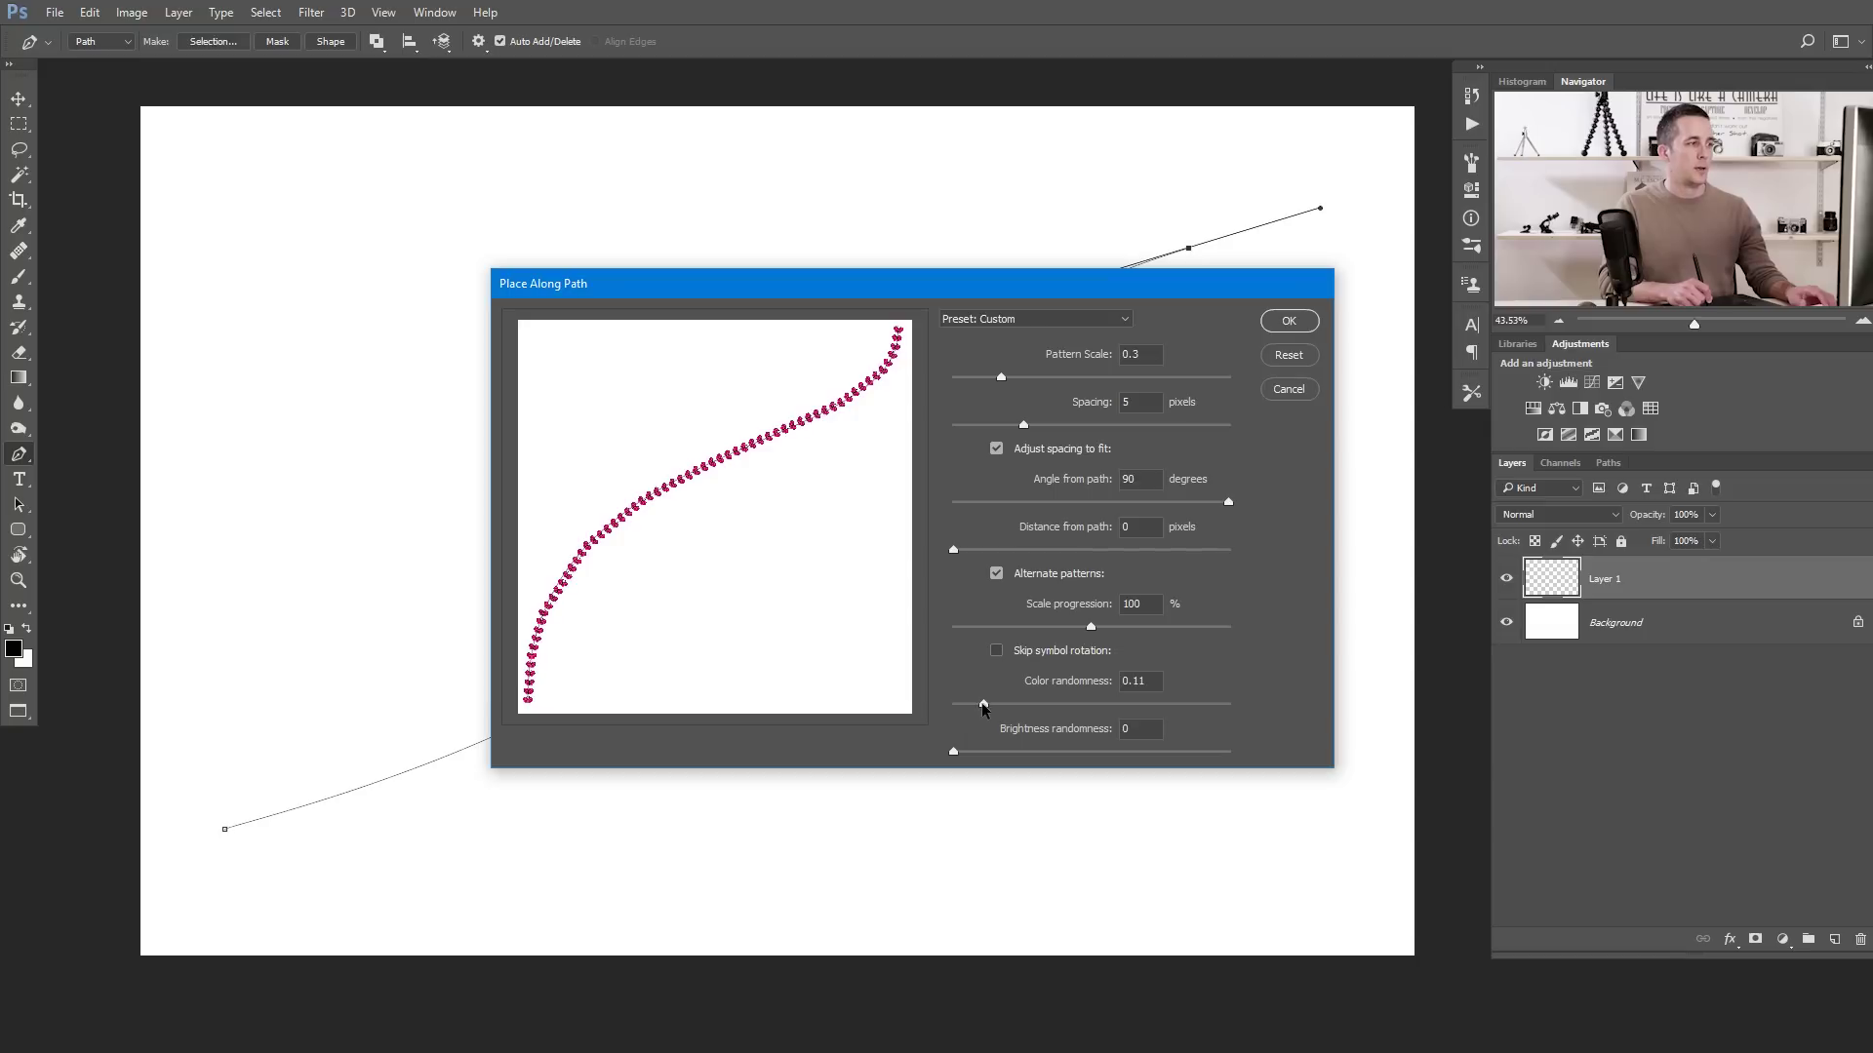
left_click_drag(989, 704, 1007, 704)
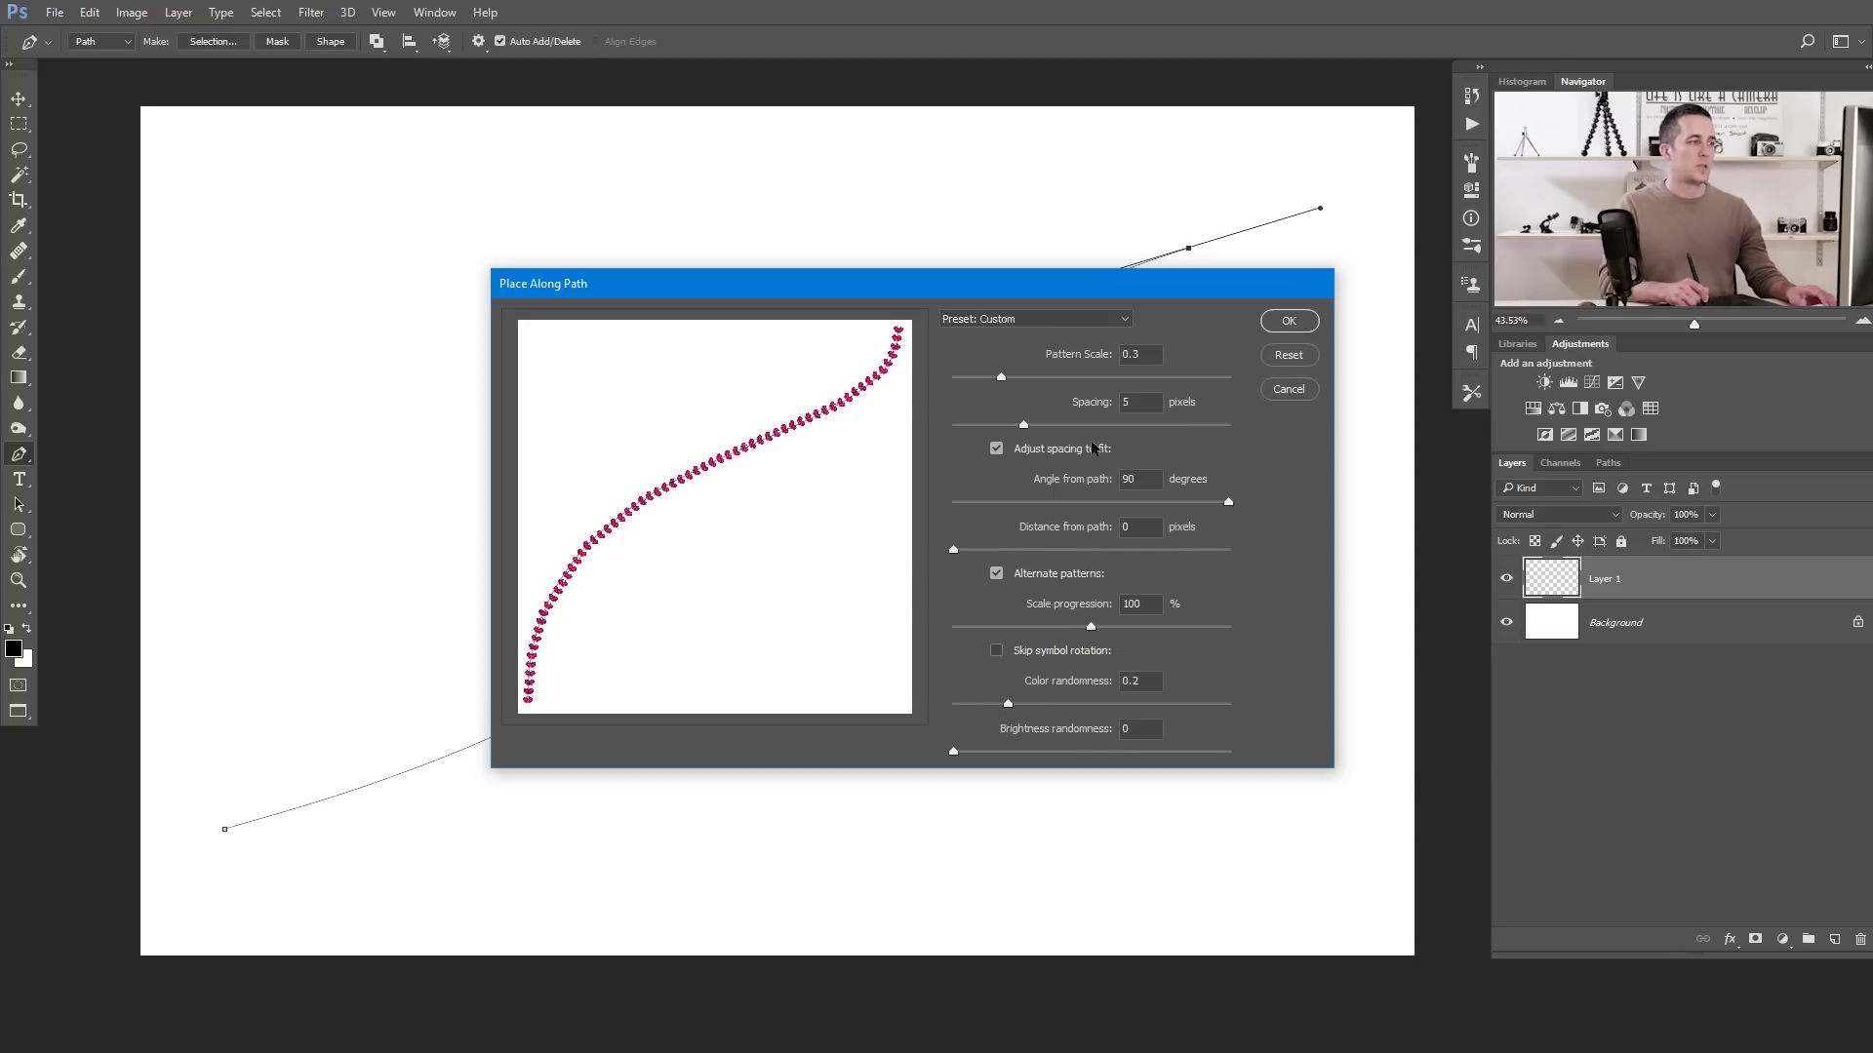
left_click(1287, 322)
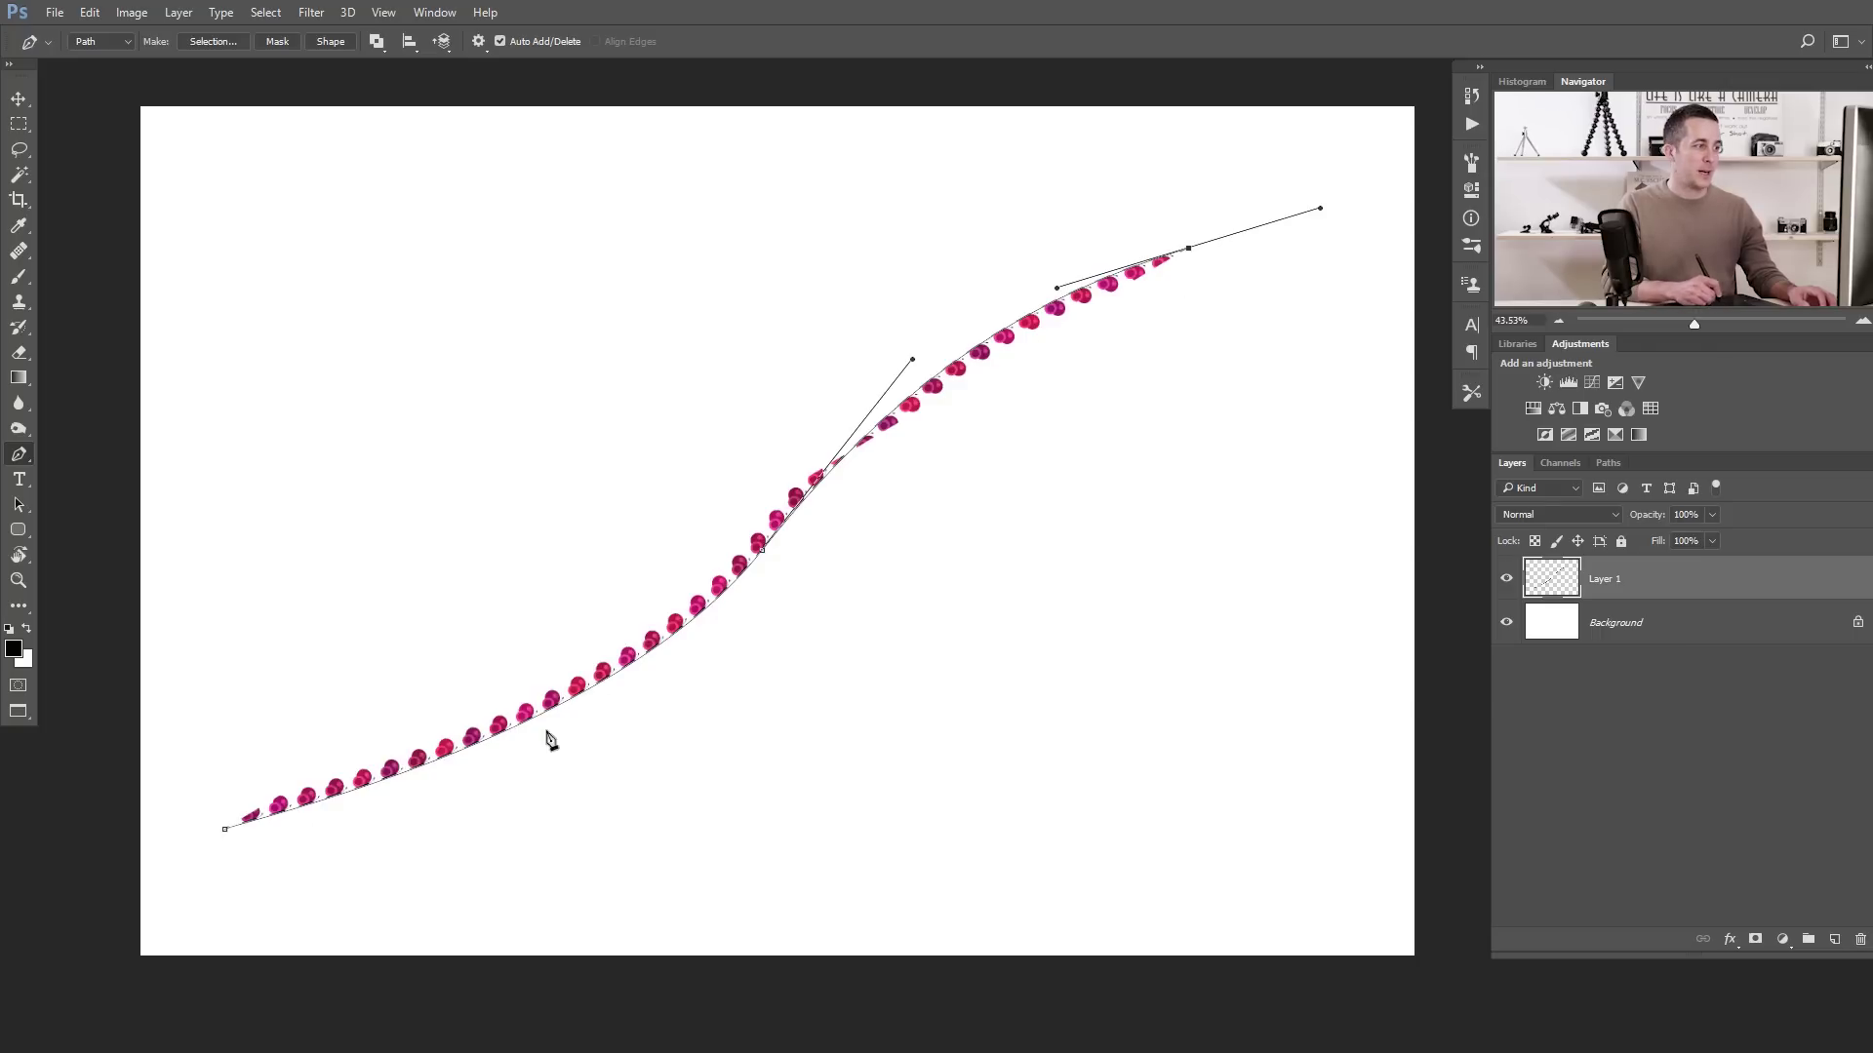
- Undo the accidental closing of the path and the pattern fill, and switch to the Brush tool
left_click(224, 830)
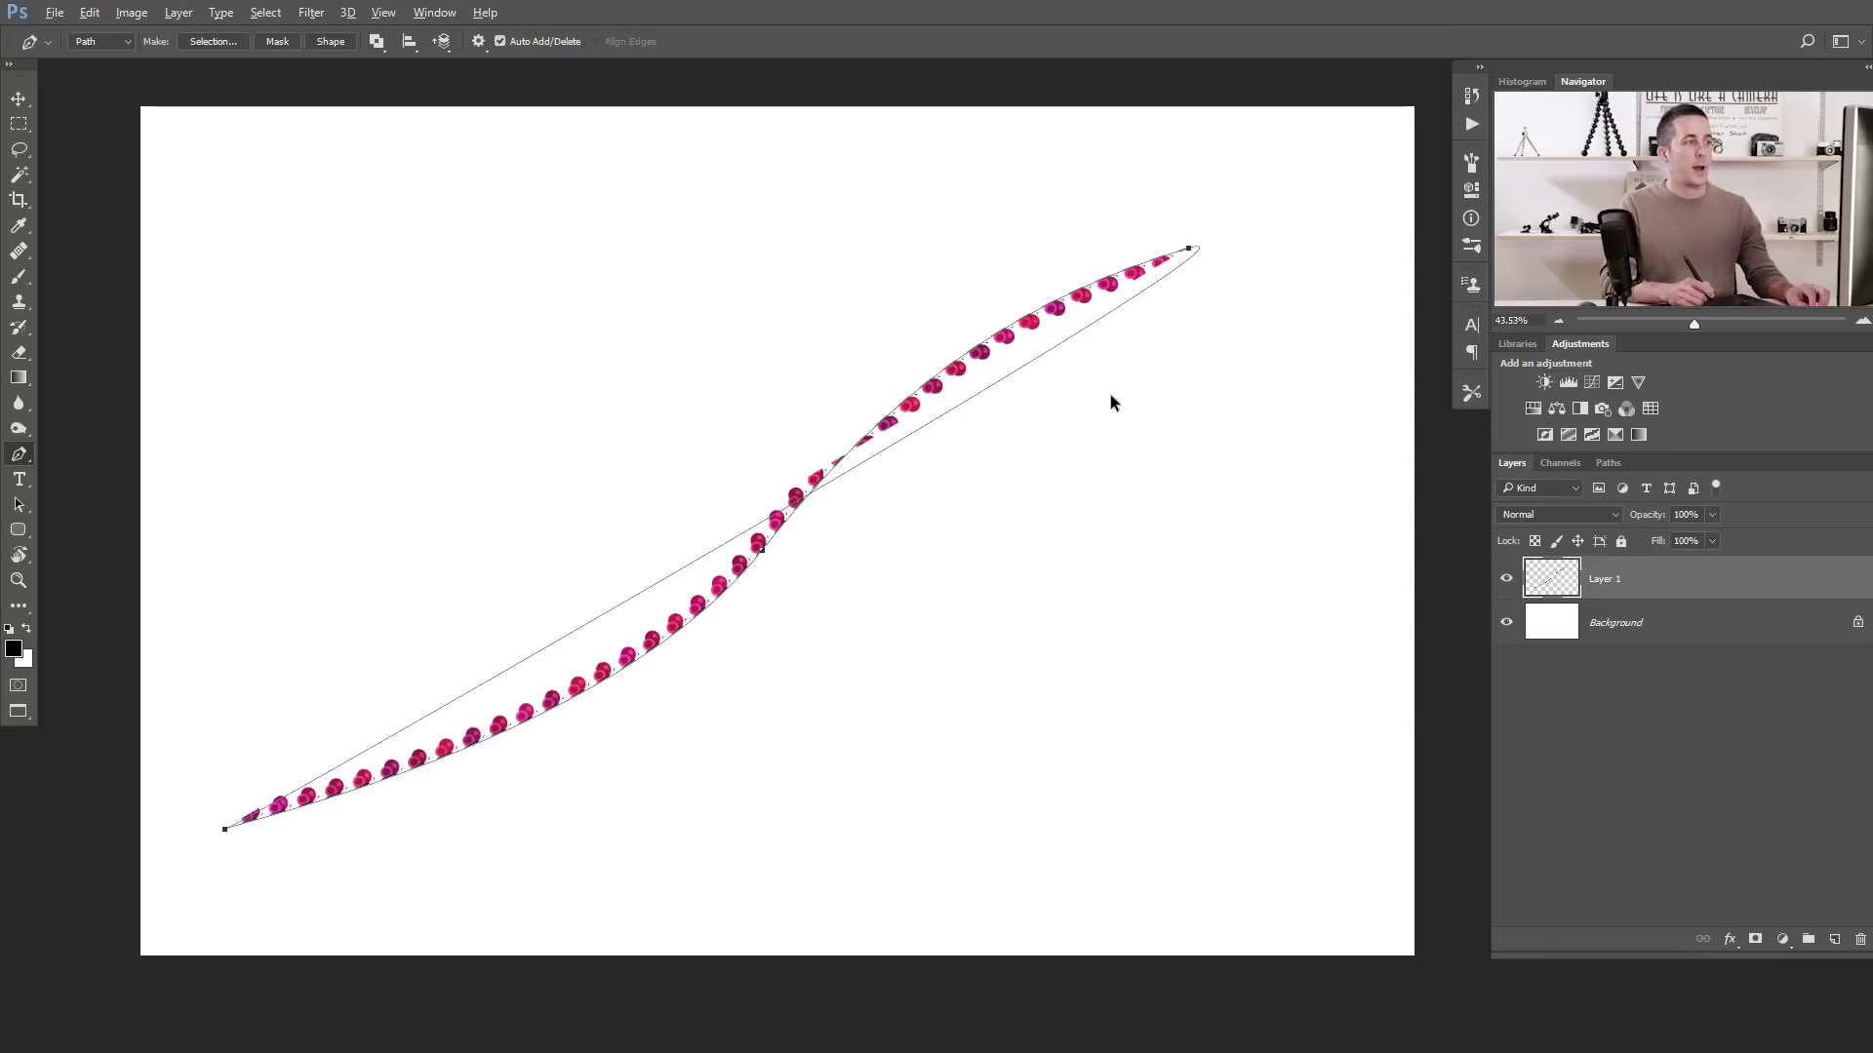
key("ctrl+z")
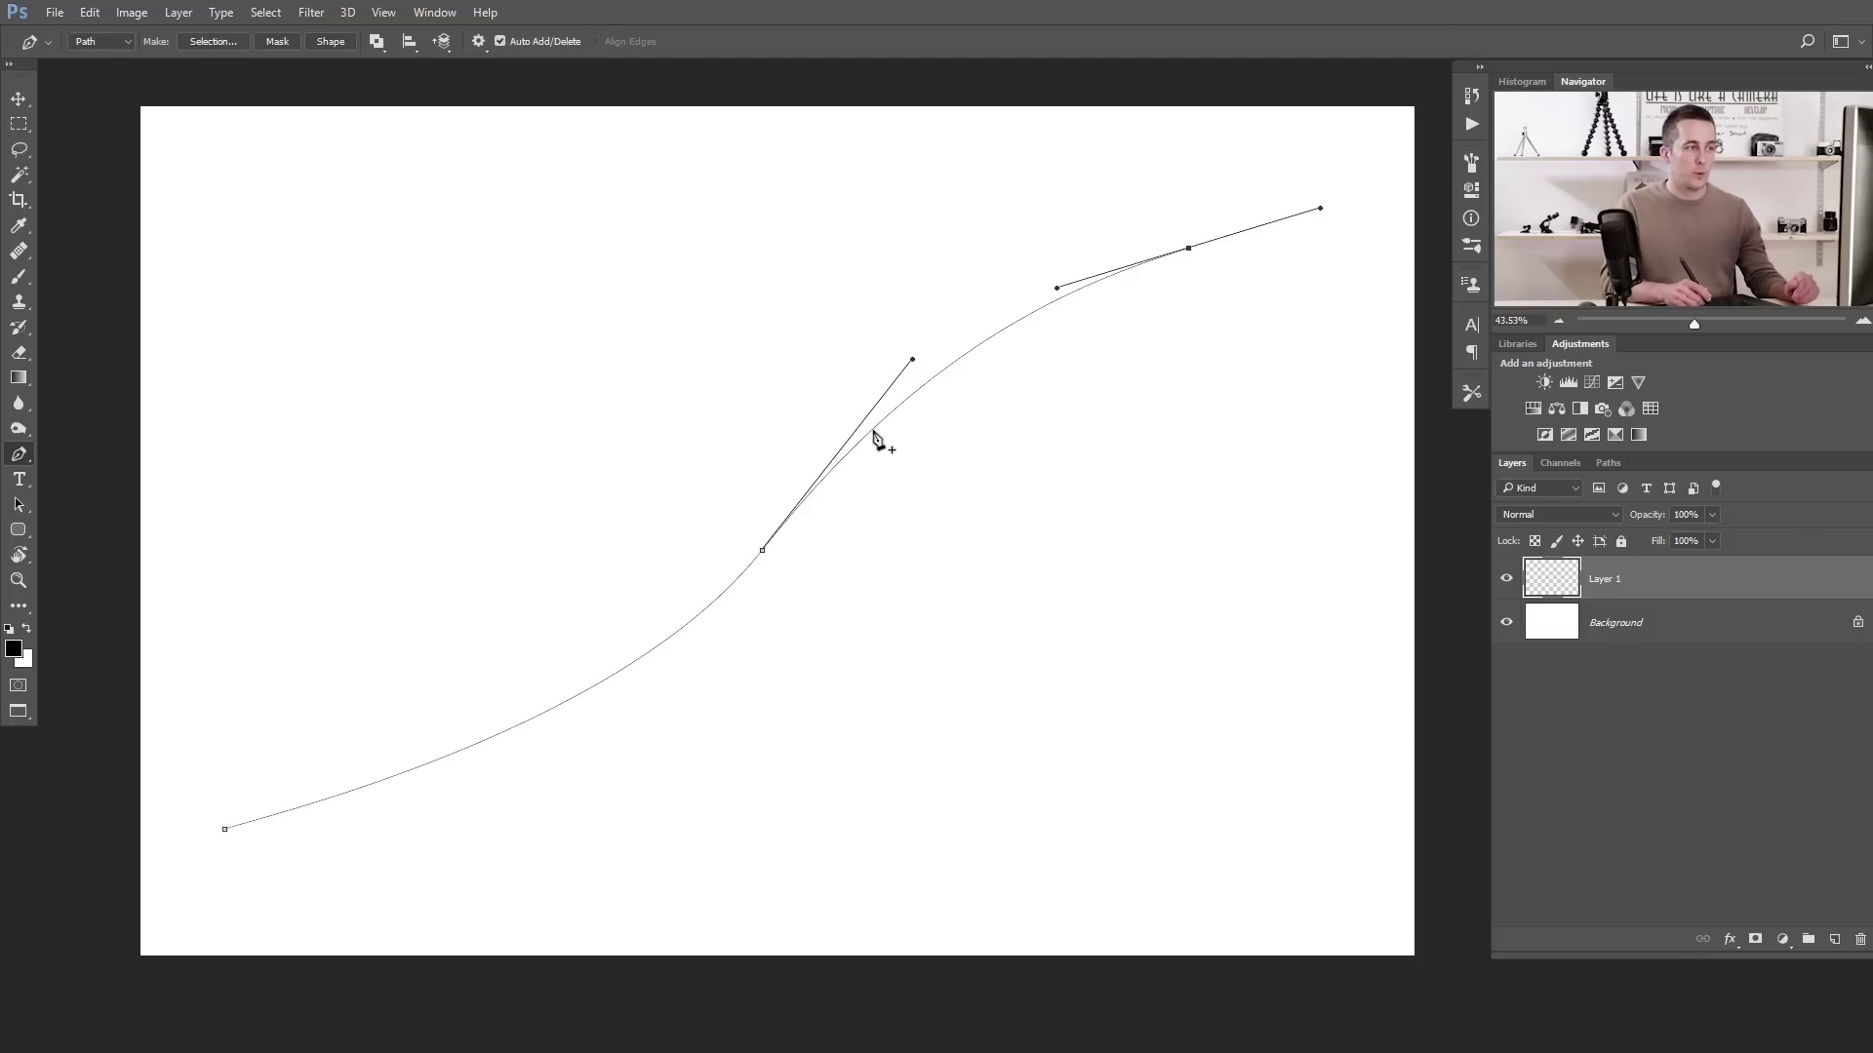
key("b")
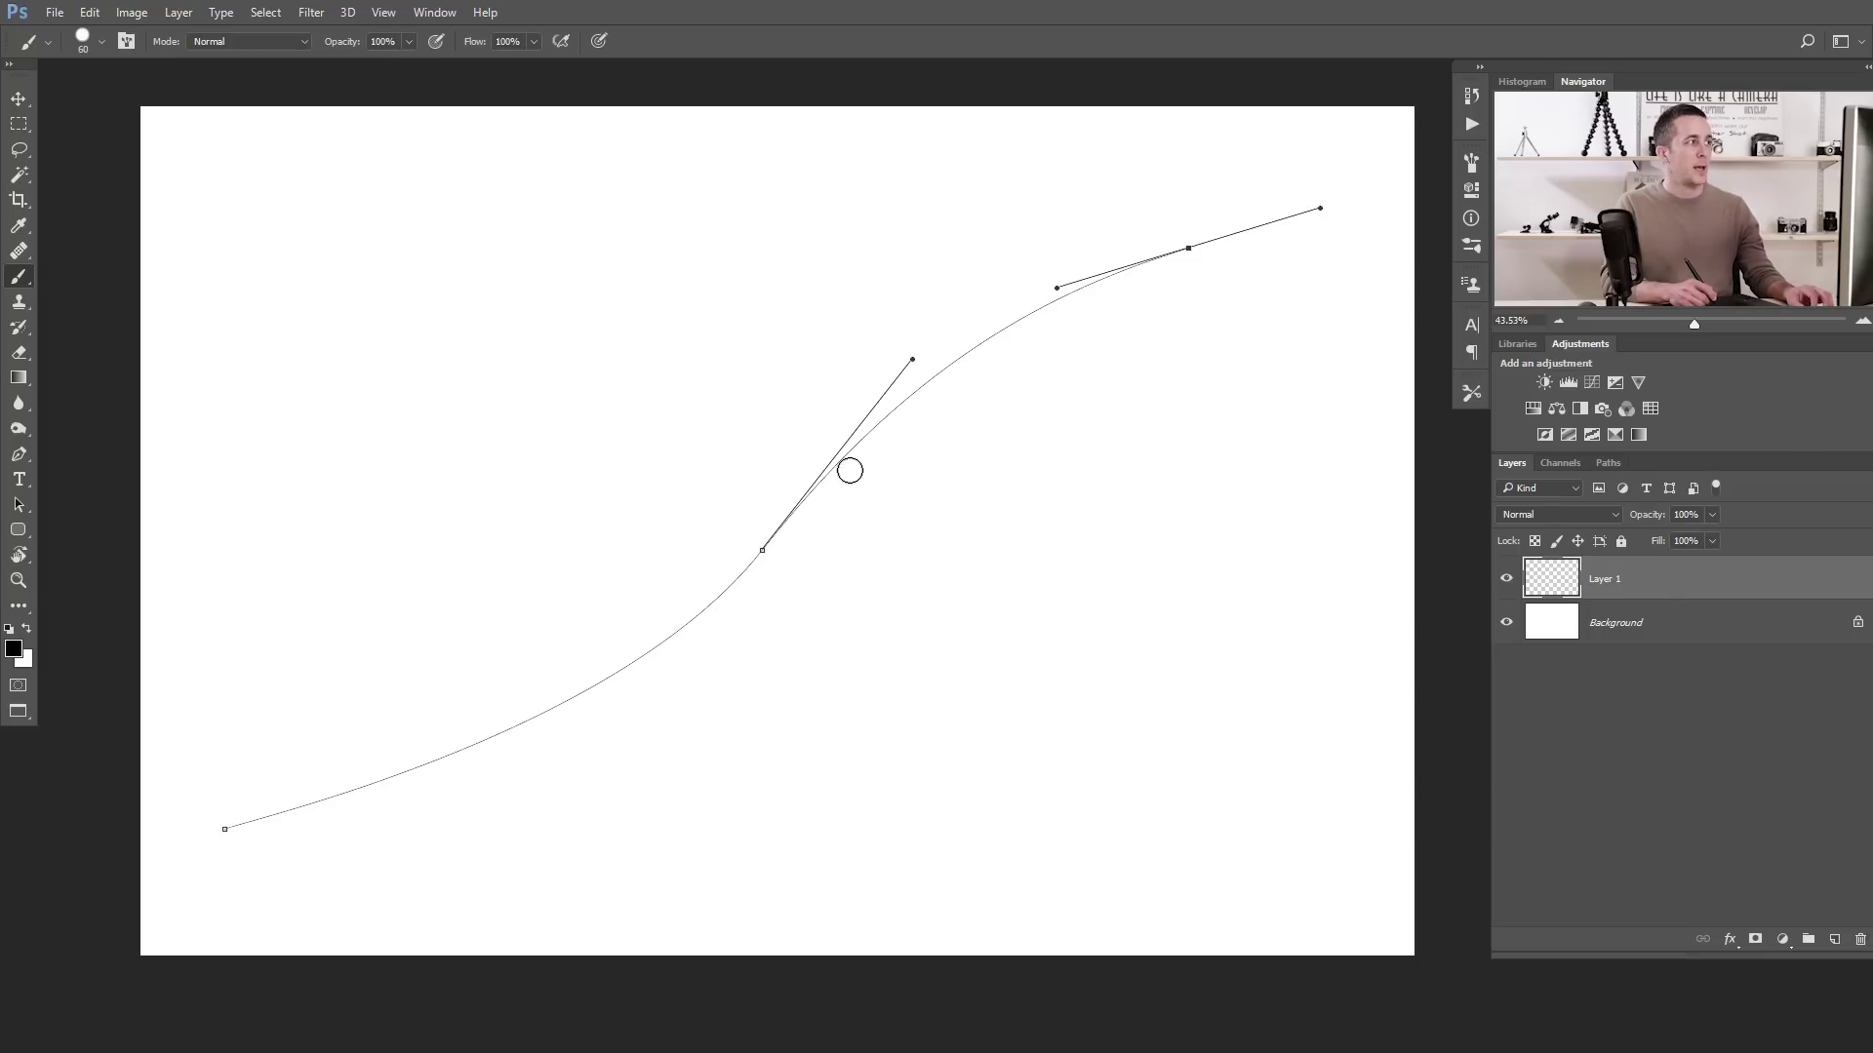
key("shift+F5")
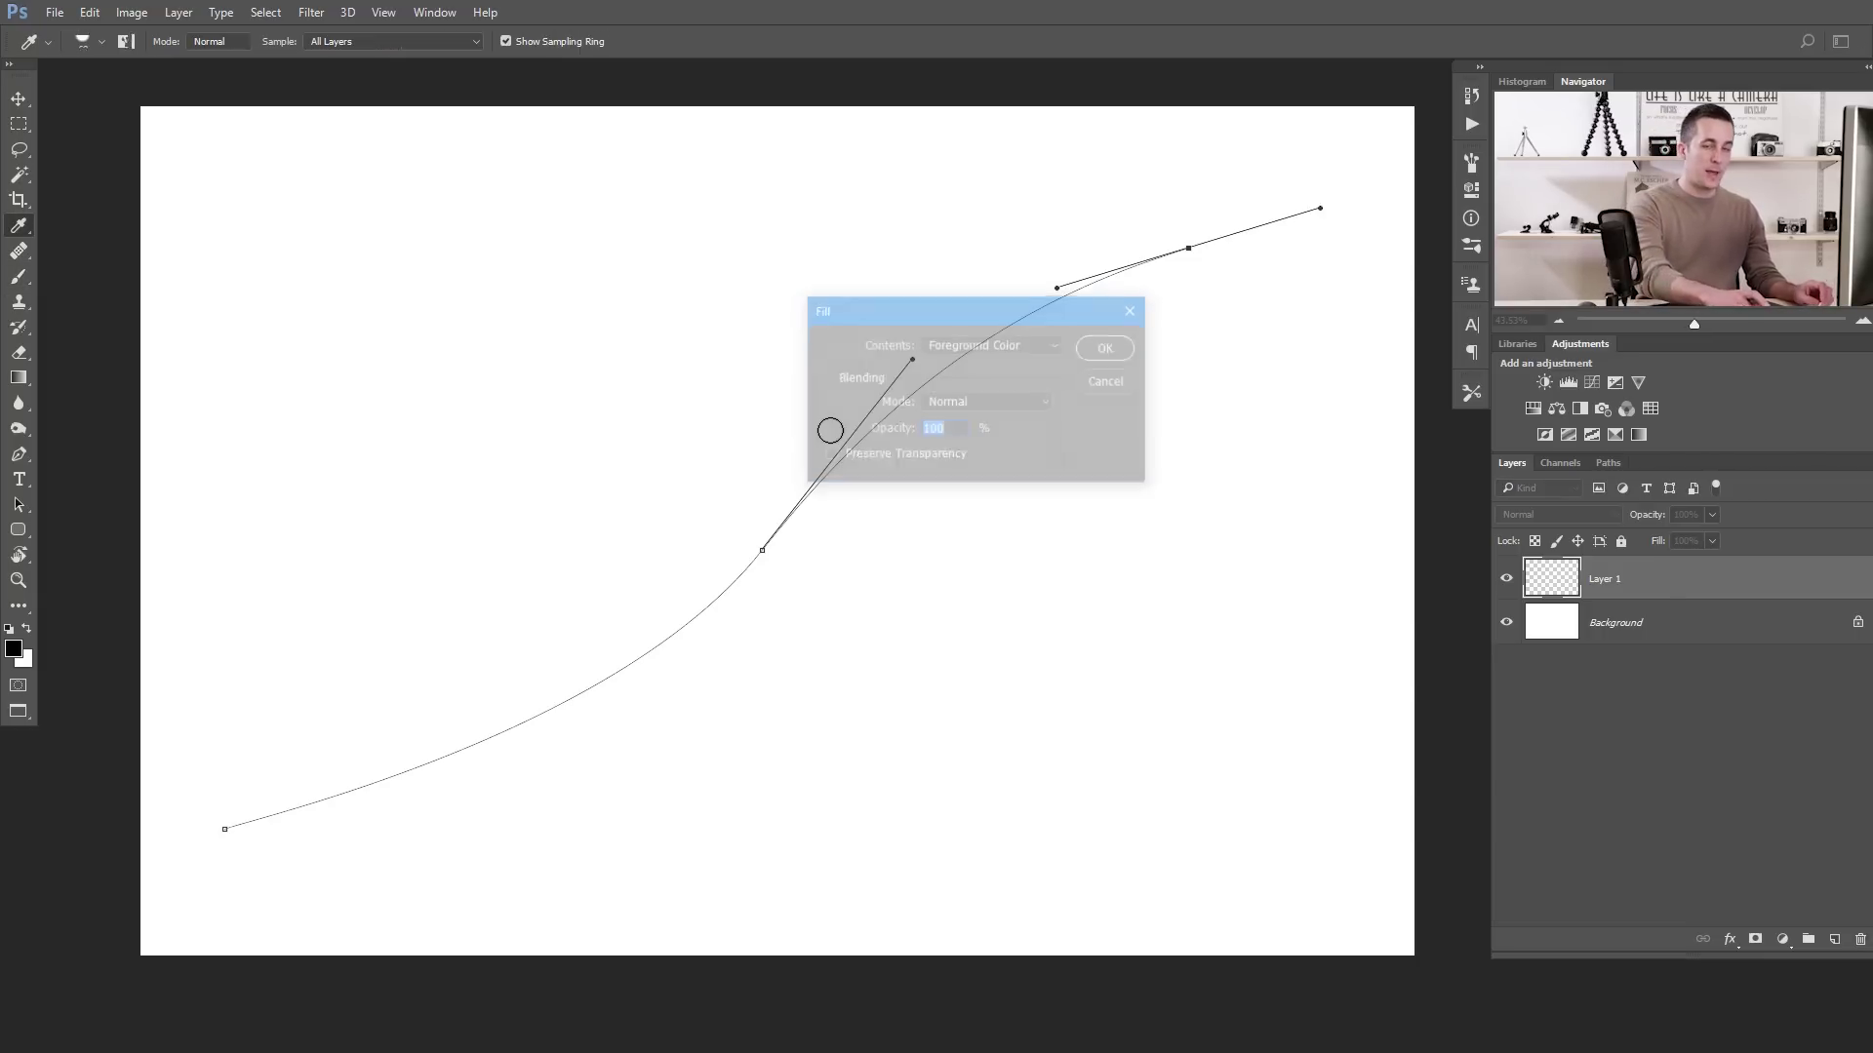
left_click_drag(910, 308, 857, 305)
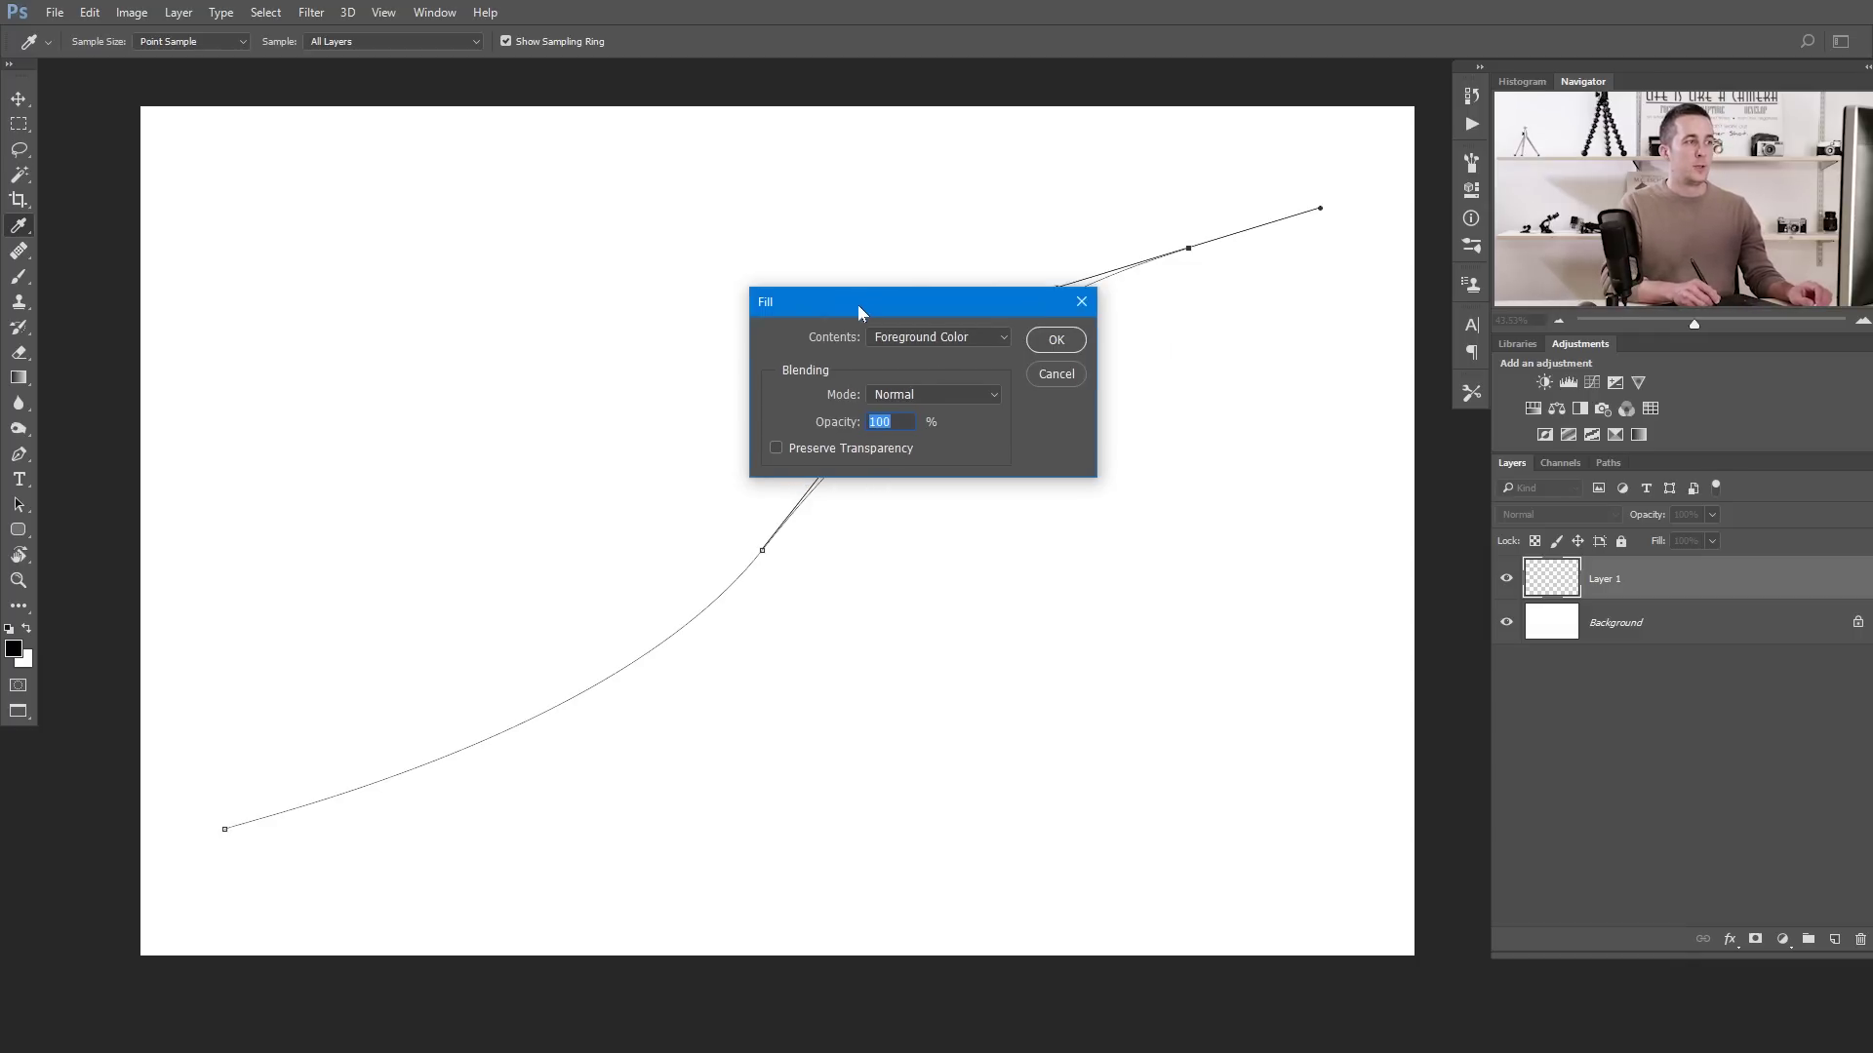
left_click(1046, 373)
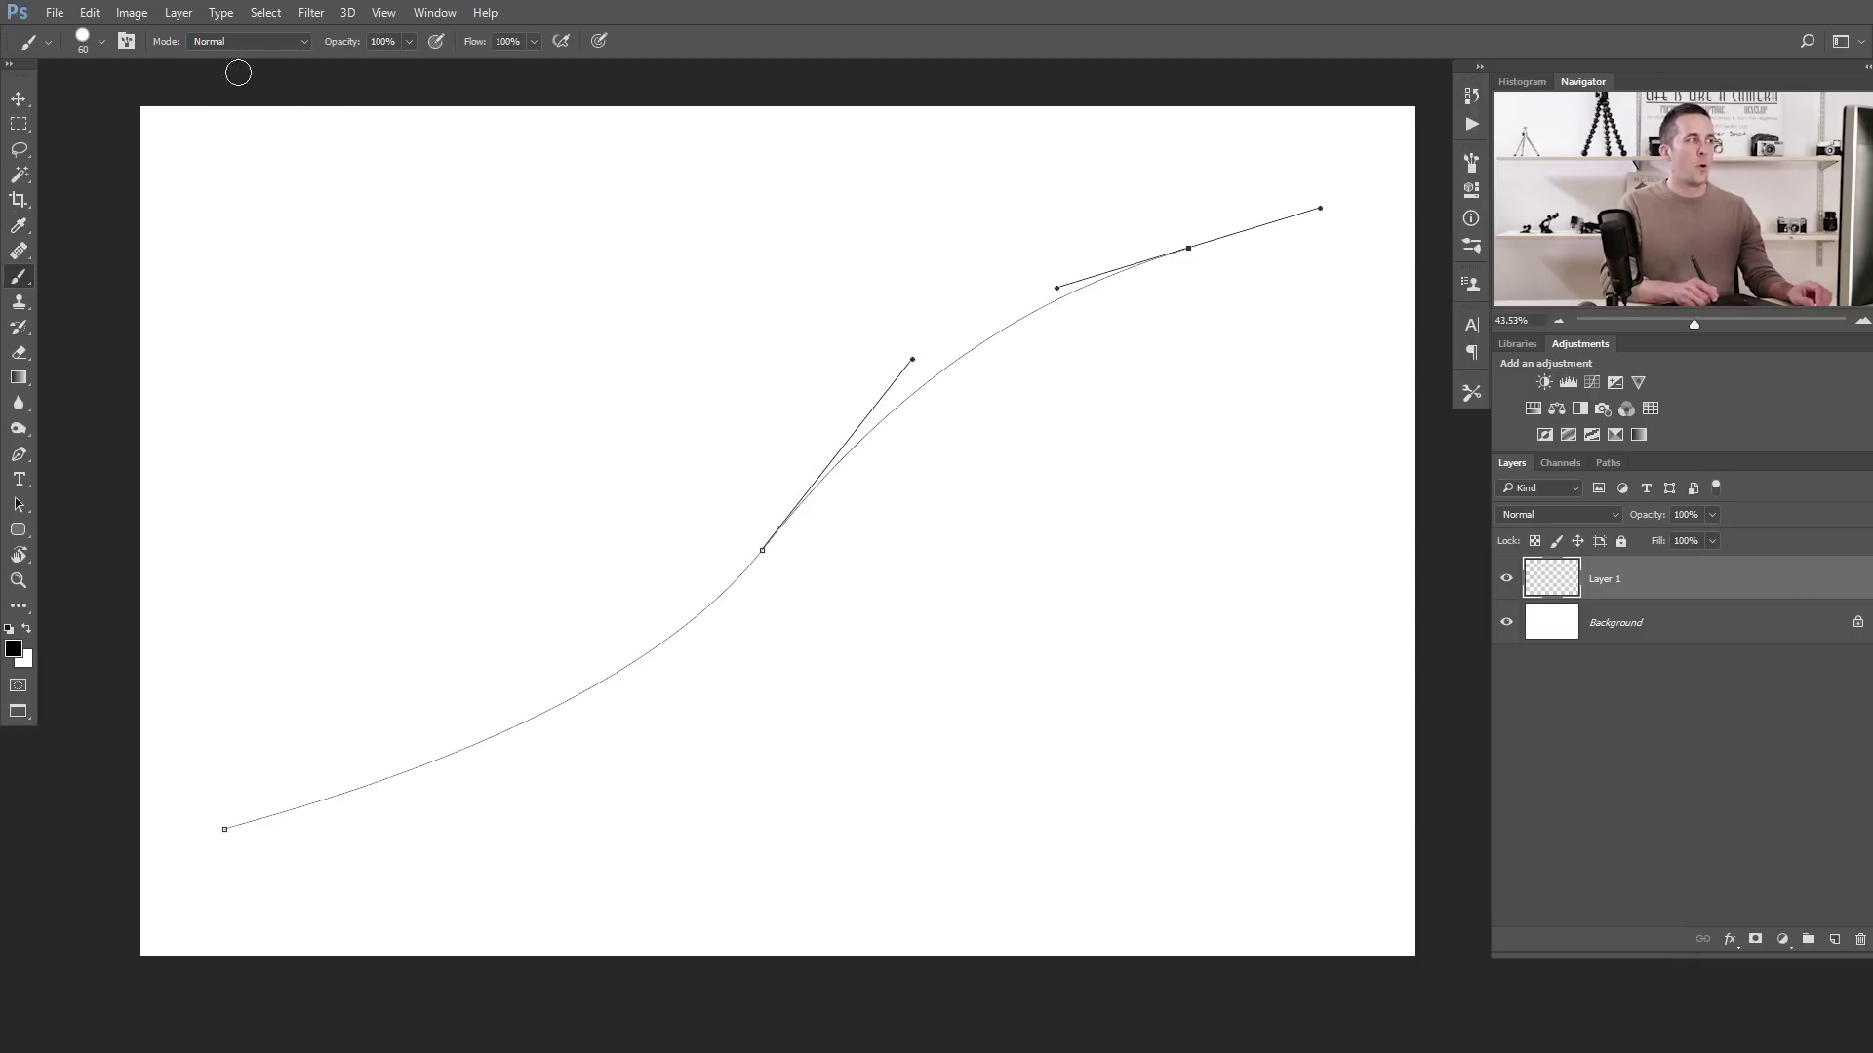
- Fill Layer 1 with the pink custom pattern, using the Place Along Path script with its current settings
left_click(89, 12)
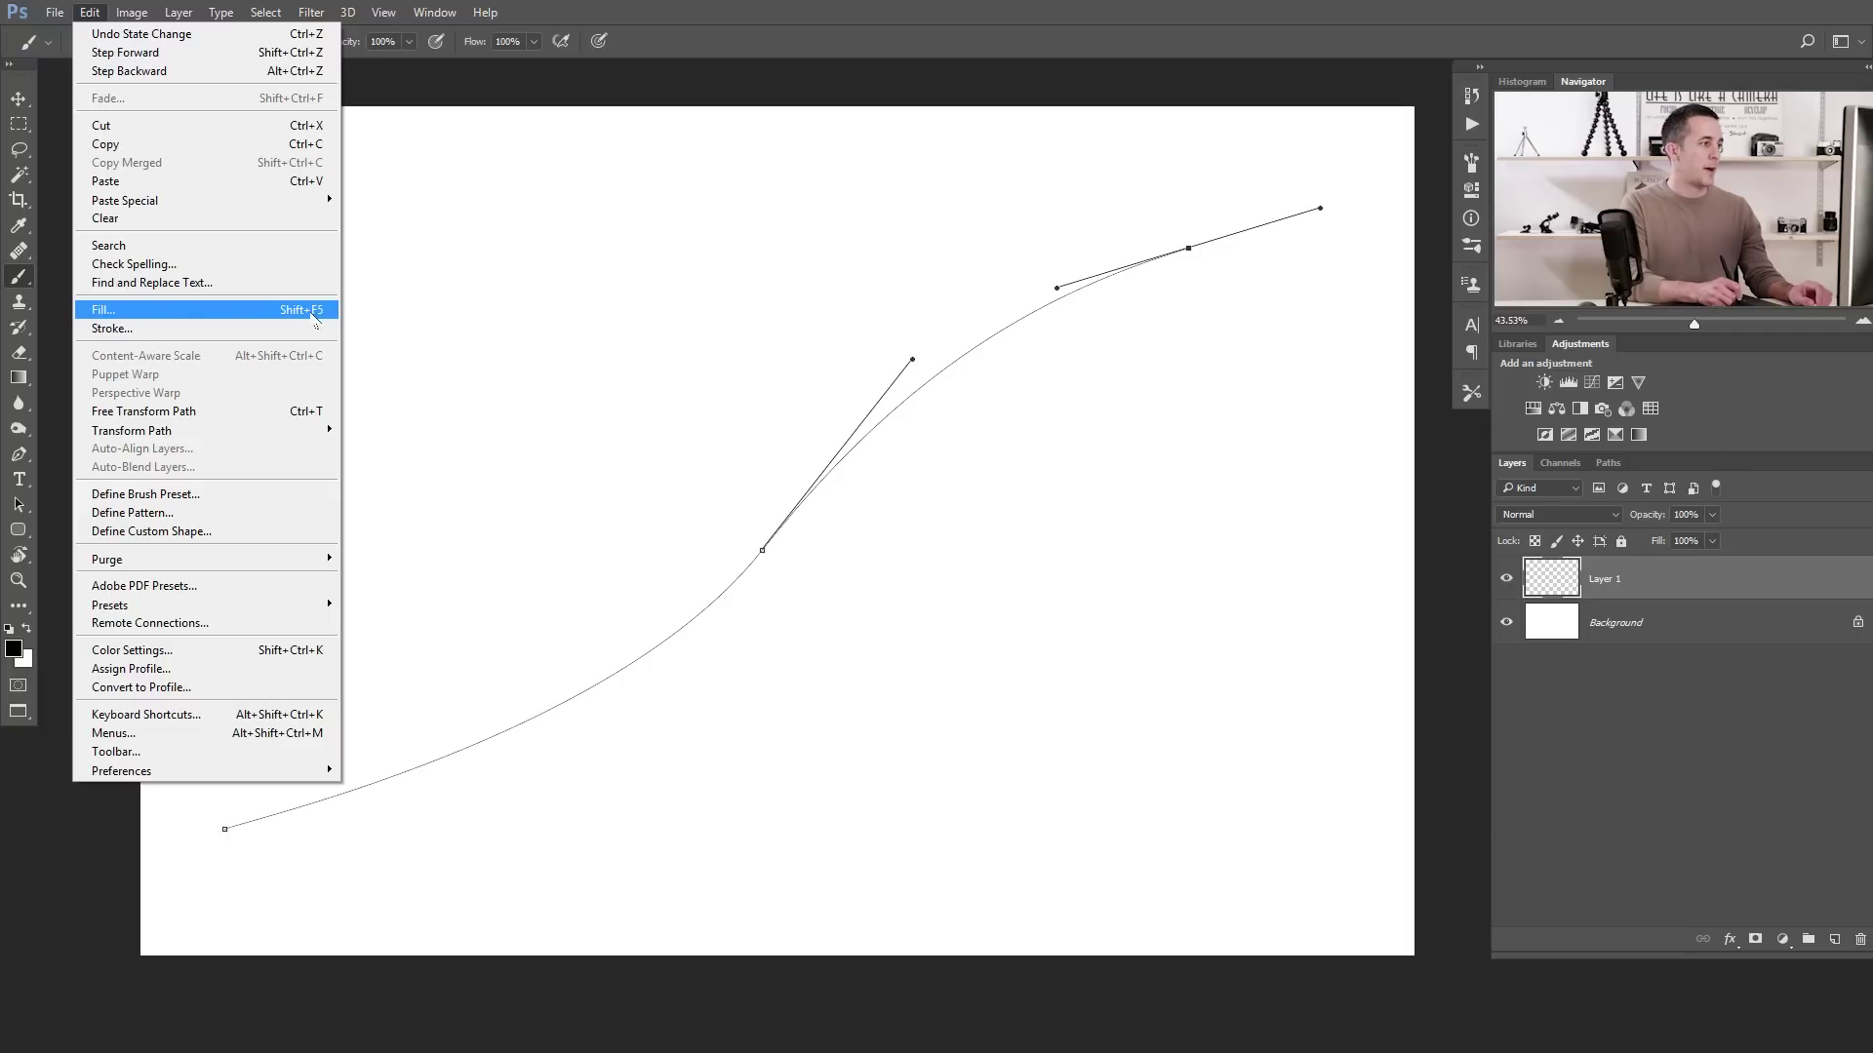
left_click(270, 310)
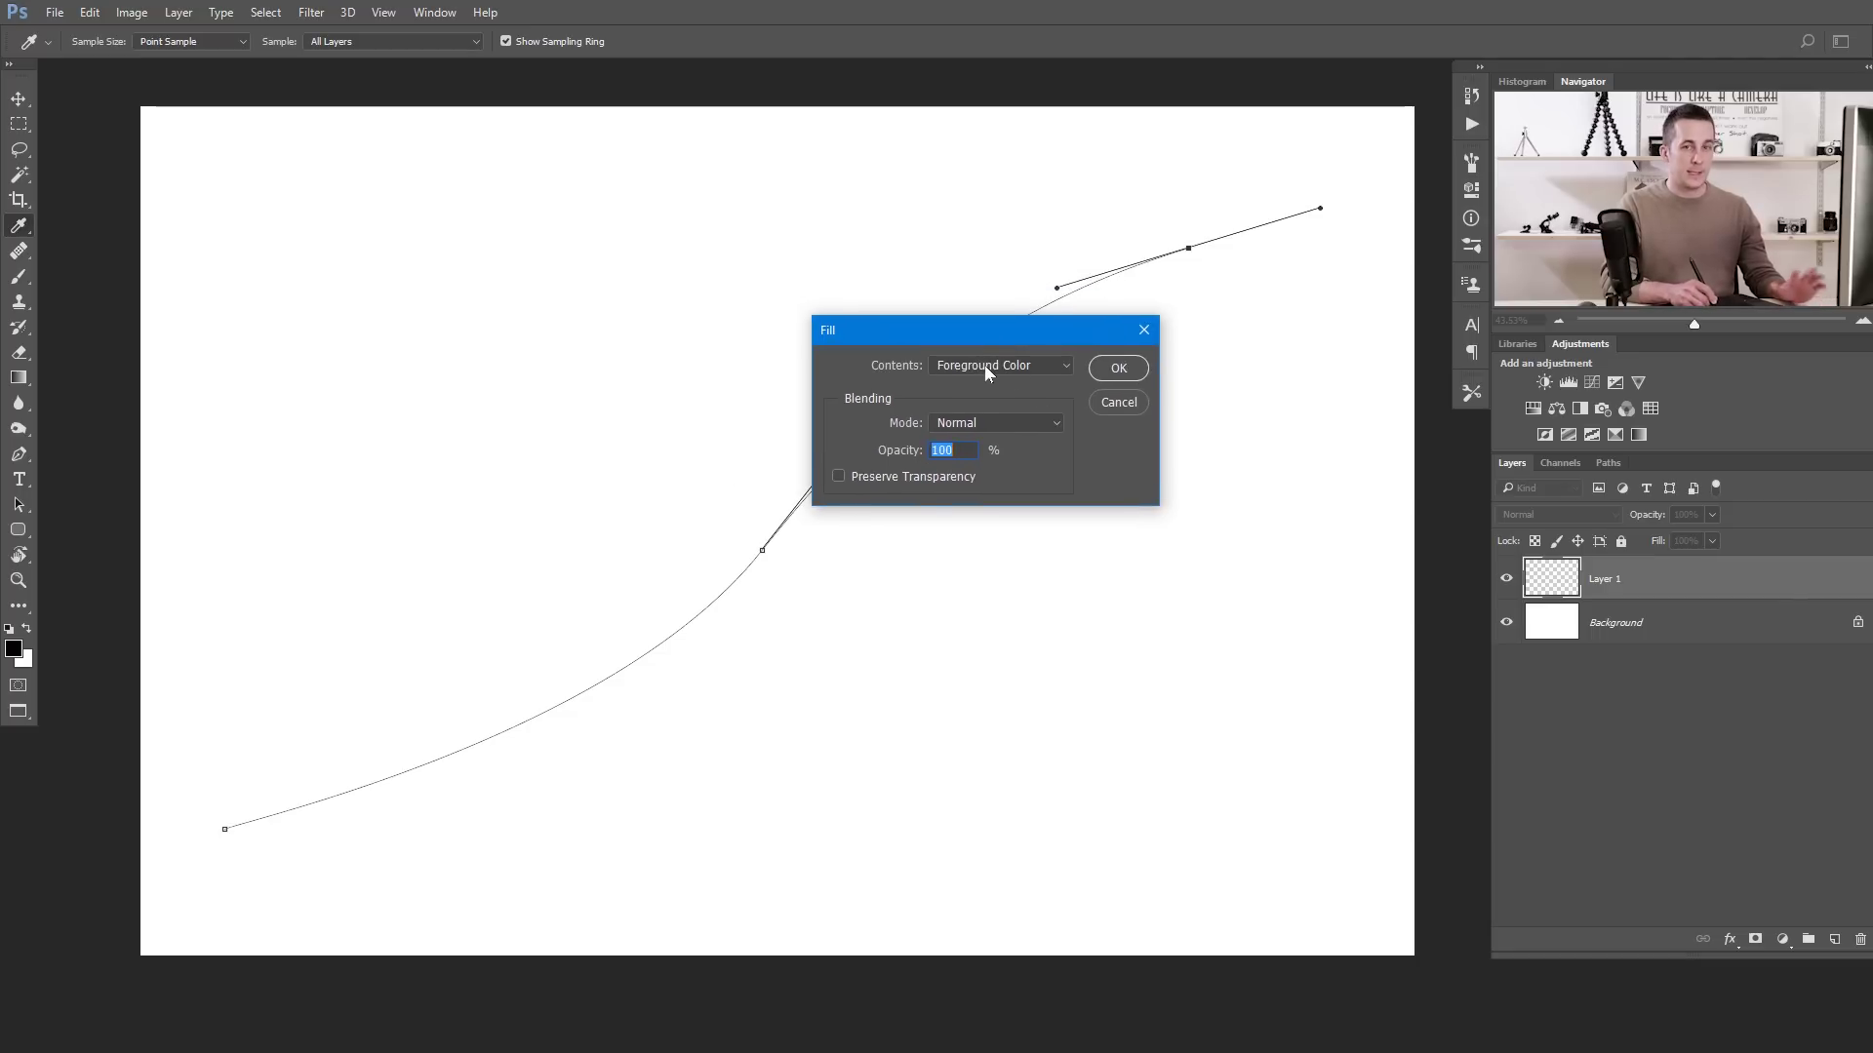
left_click(983, 365)
left_click(969, 453)
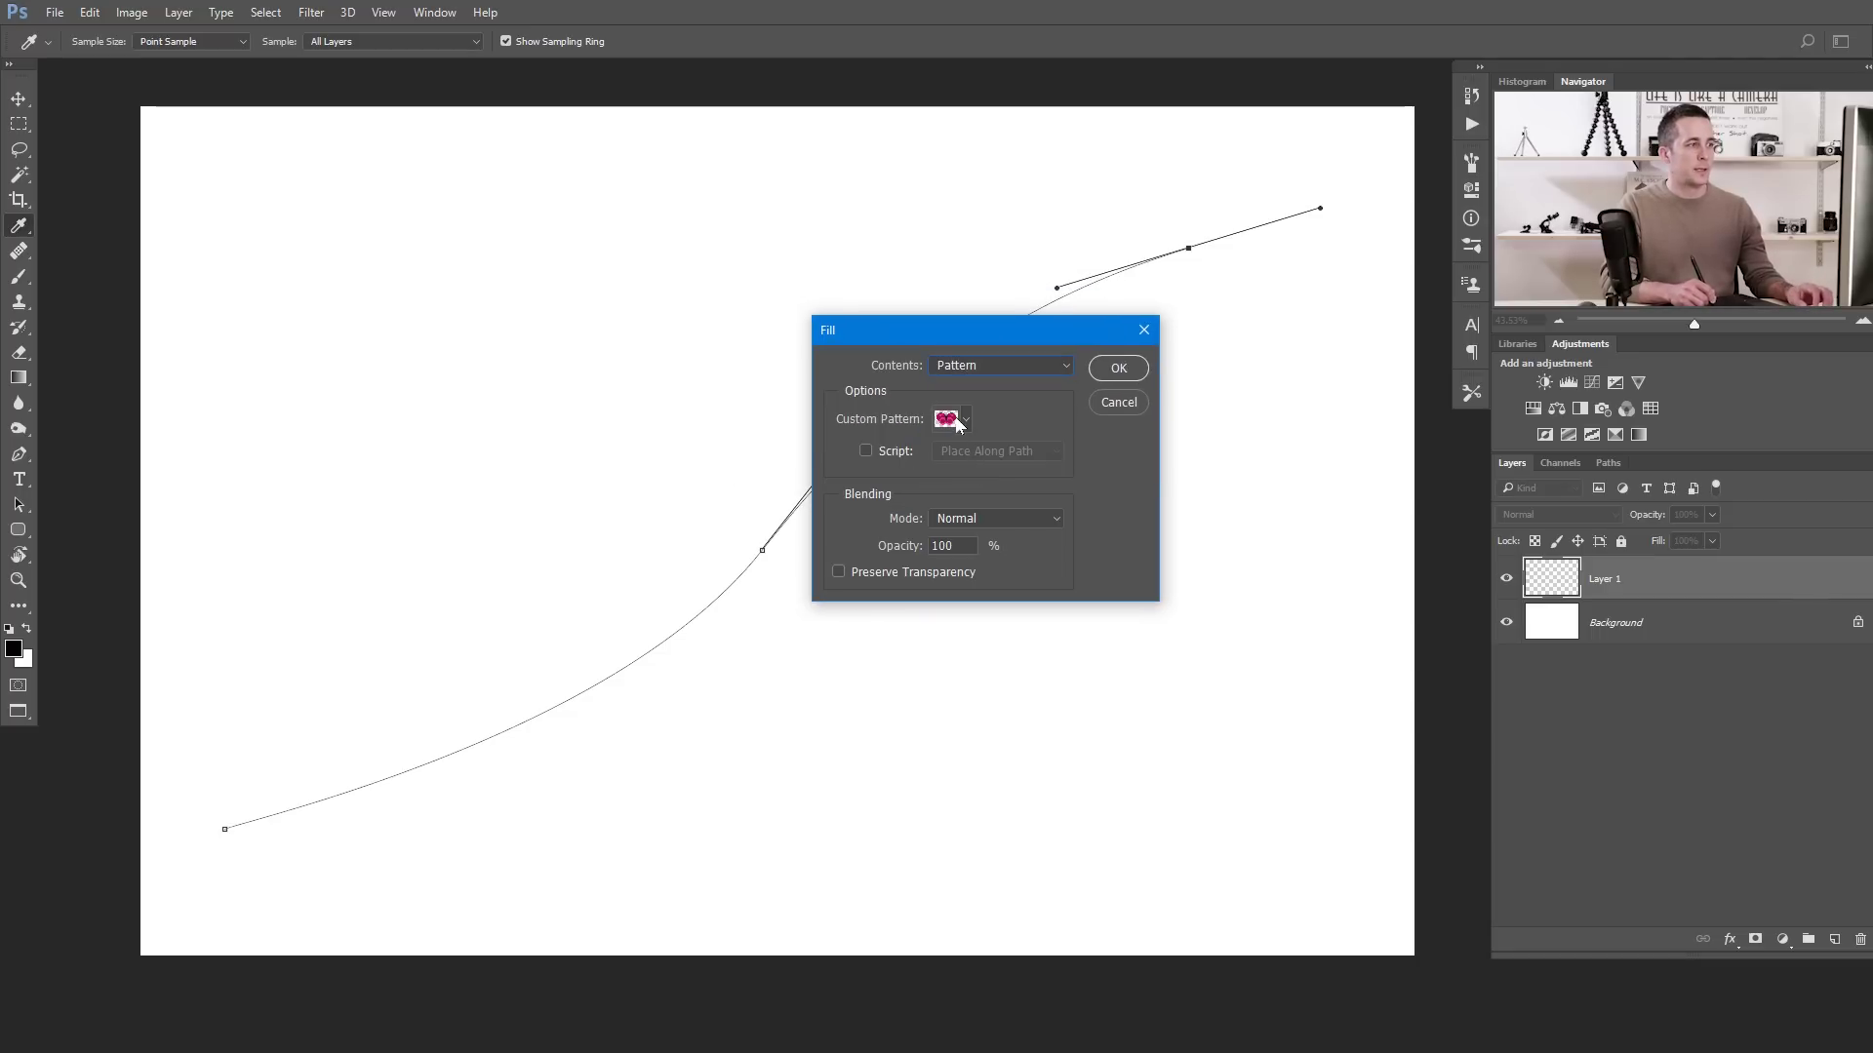
left_click(907, 454)
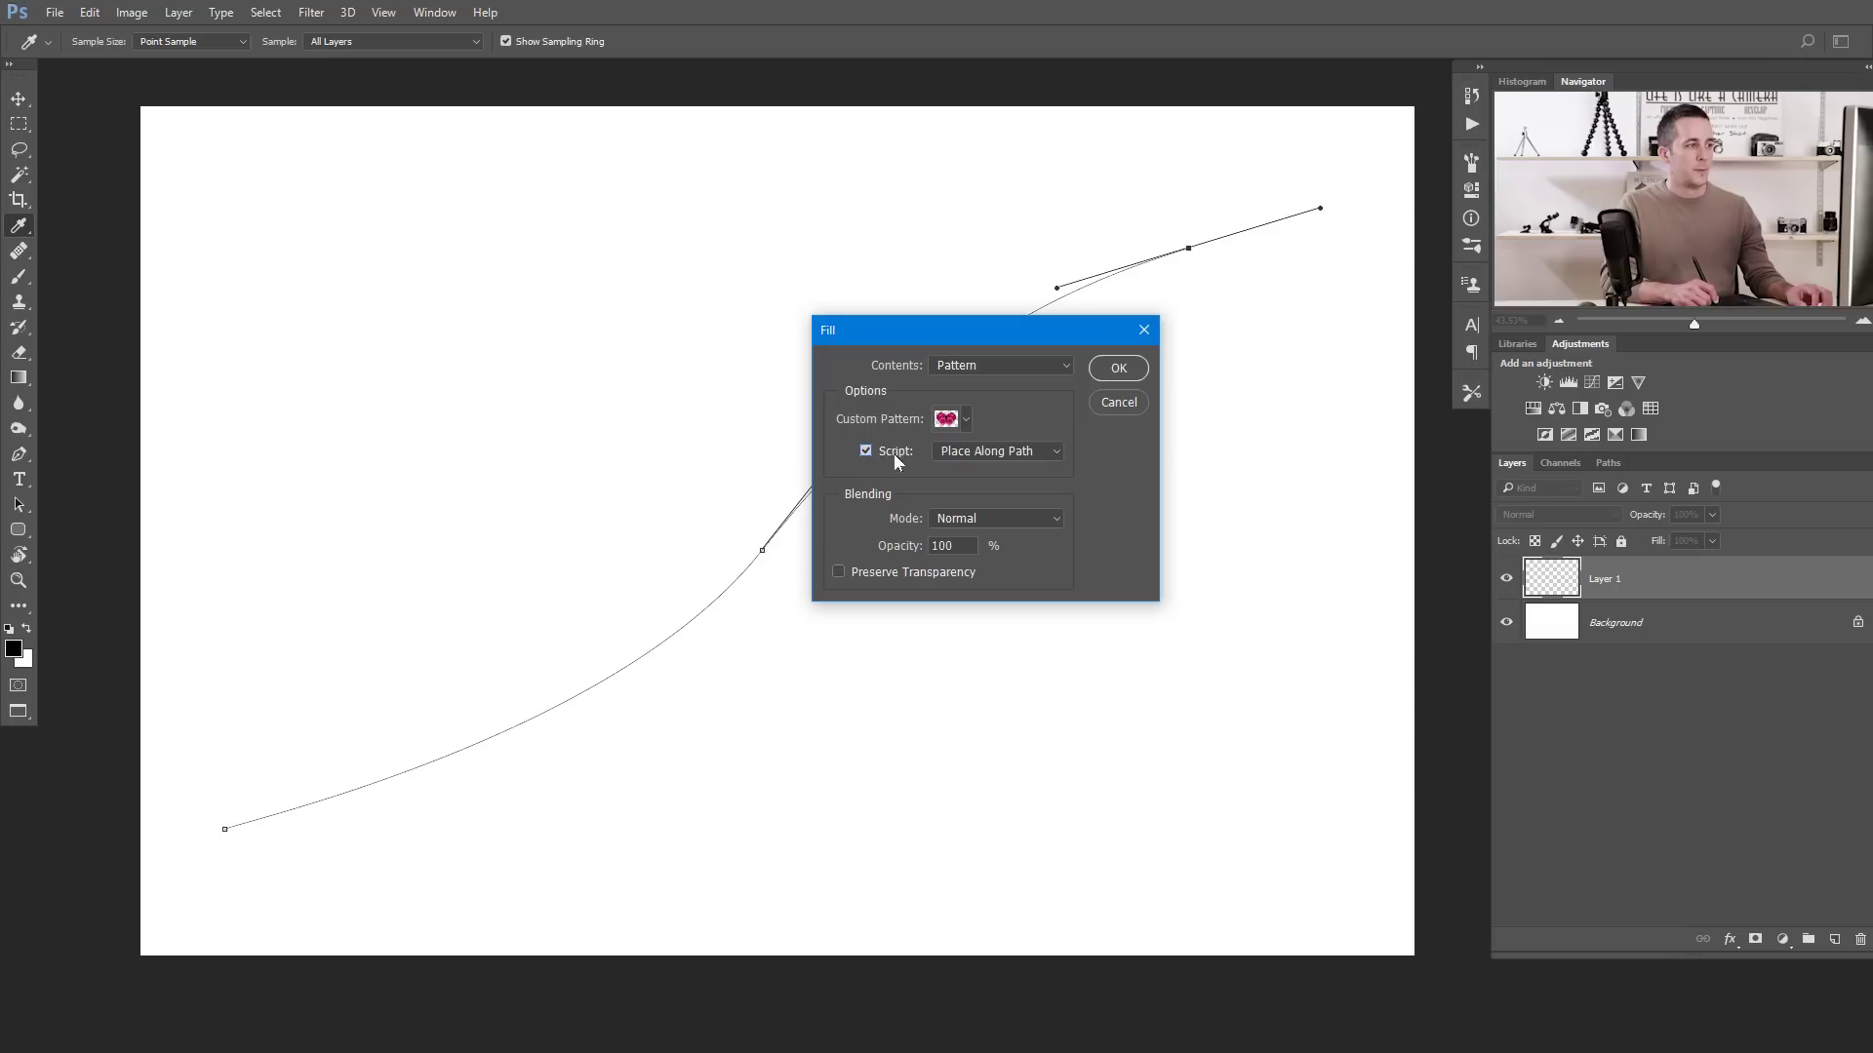
left_click(974, 456)
left_click(1066, 476)
left_click(1118, 370)
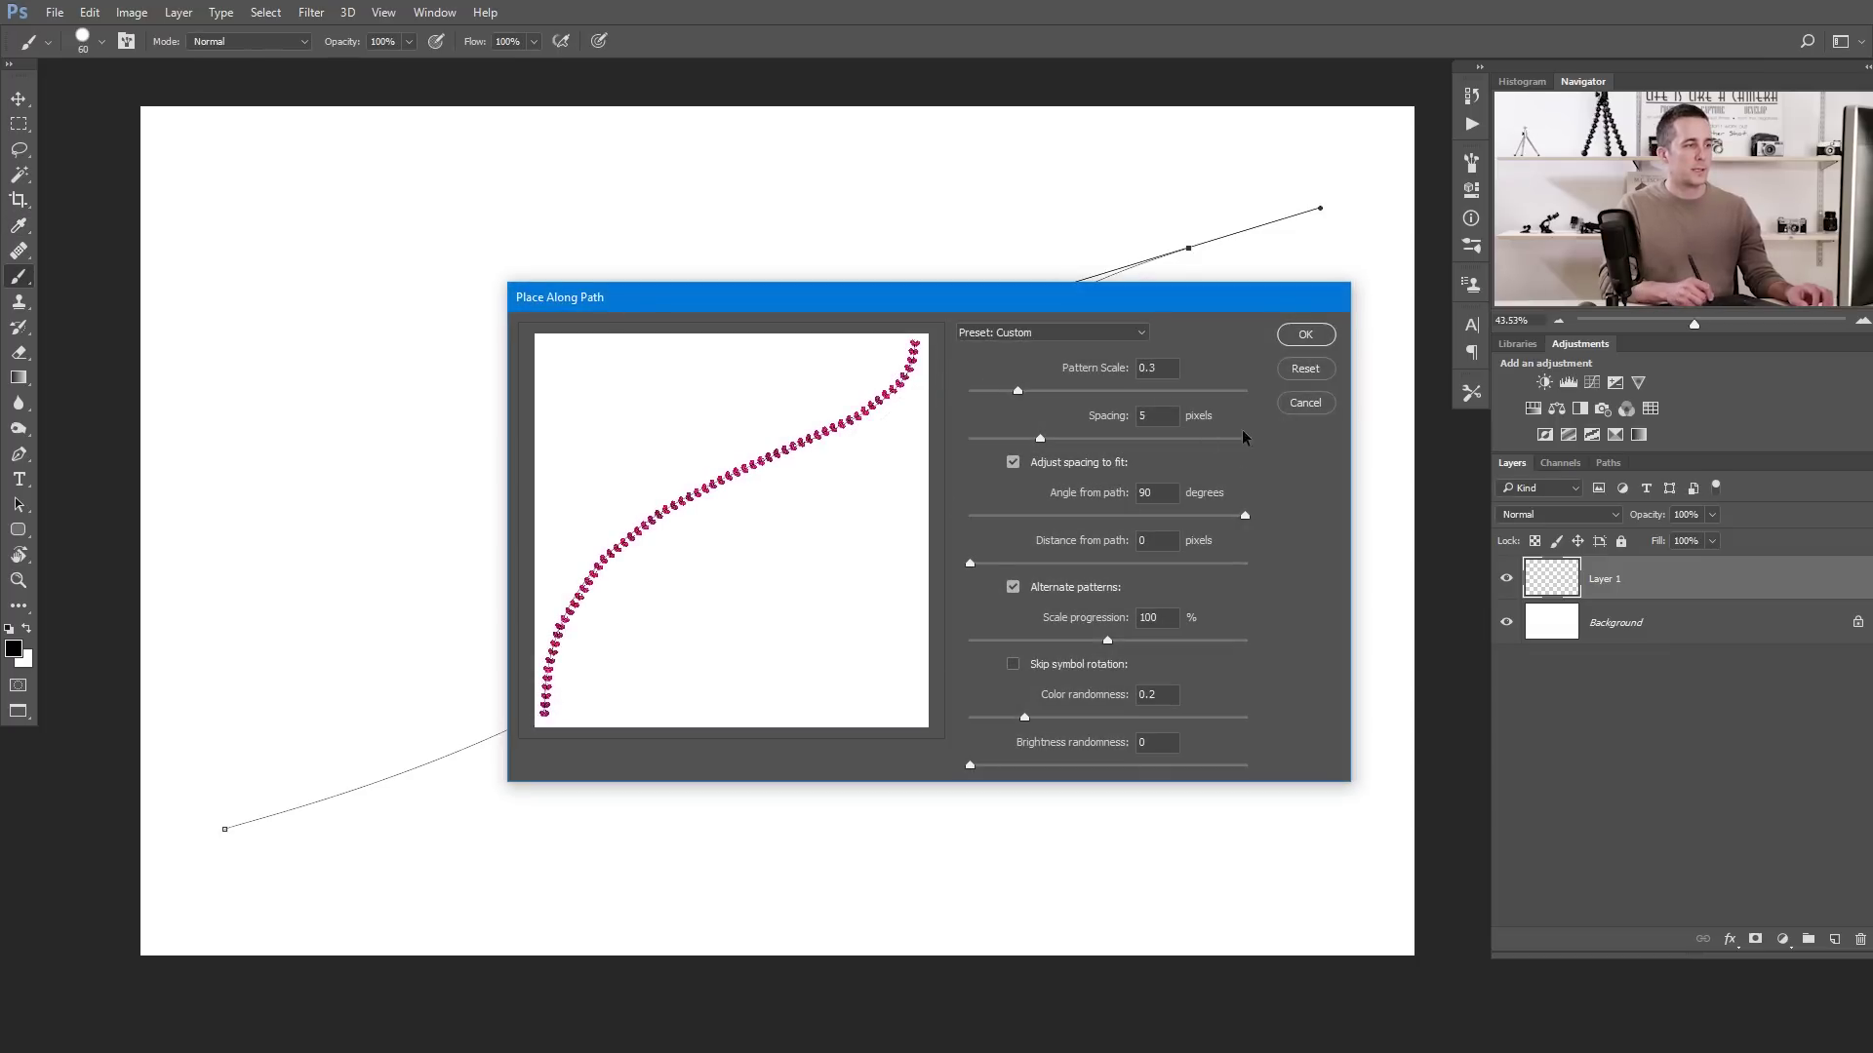
left_click(1307, 337)
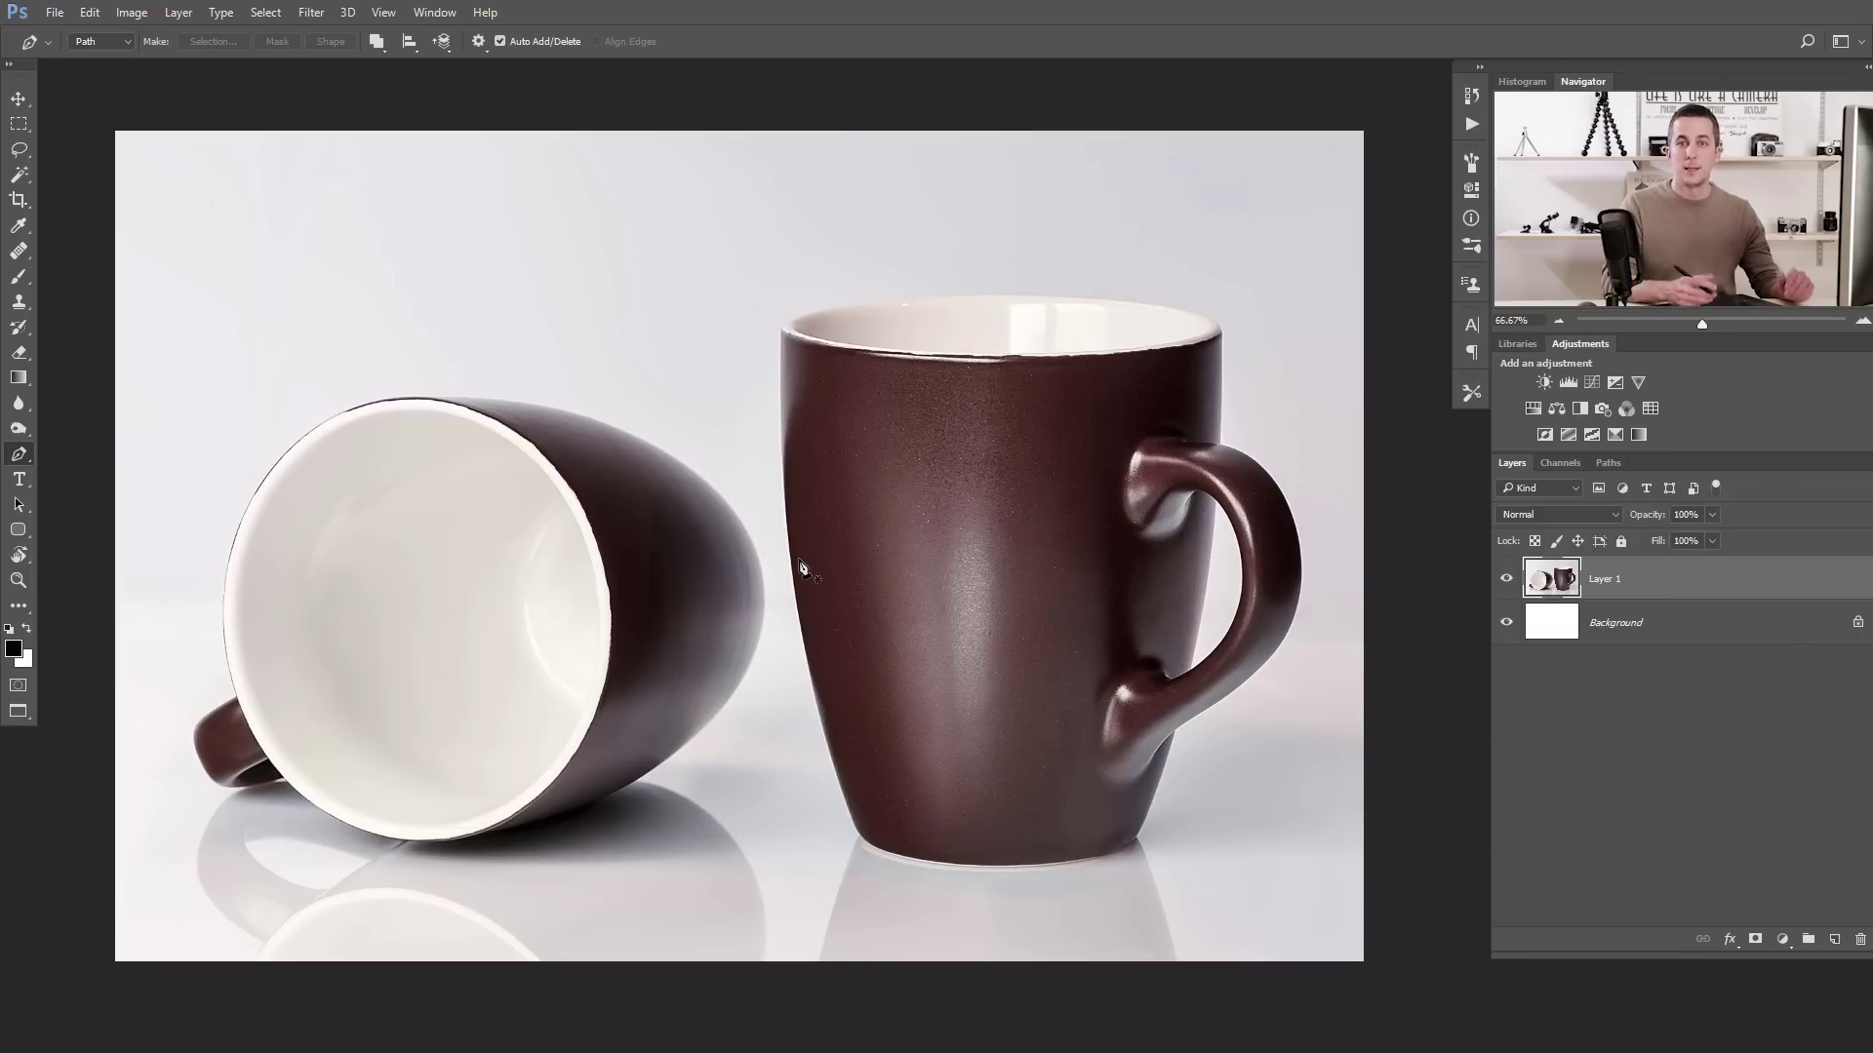
- Draw a closed four-sided path with straight edges on the background above the tipped mug
left_click(324, 224)
left_click(255, 343)
left_click(555, 388)
left_click(600, 235)
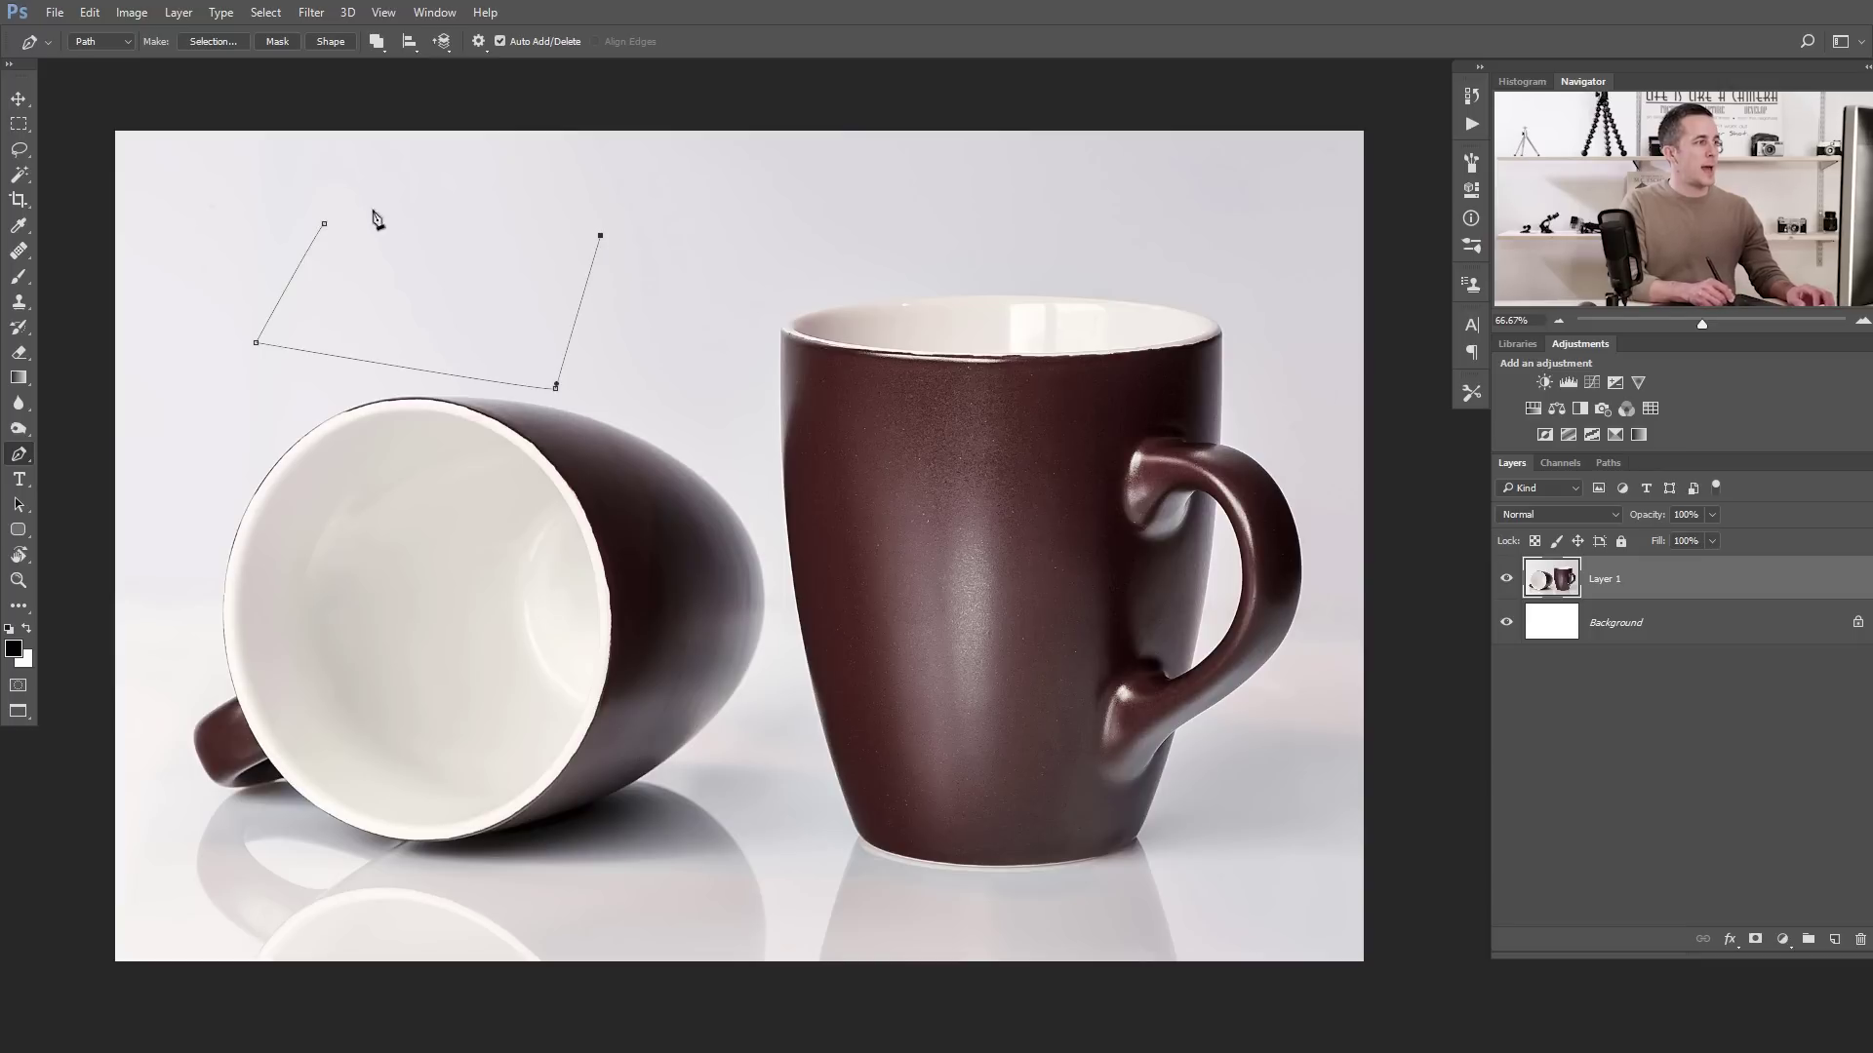
left_click(325, 224)
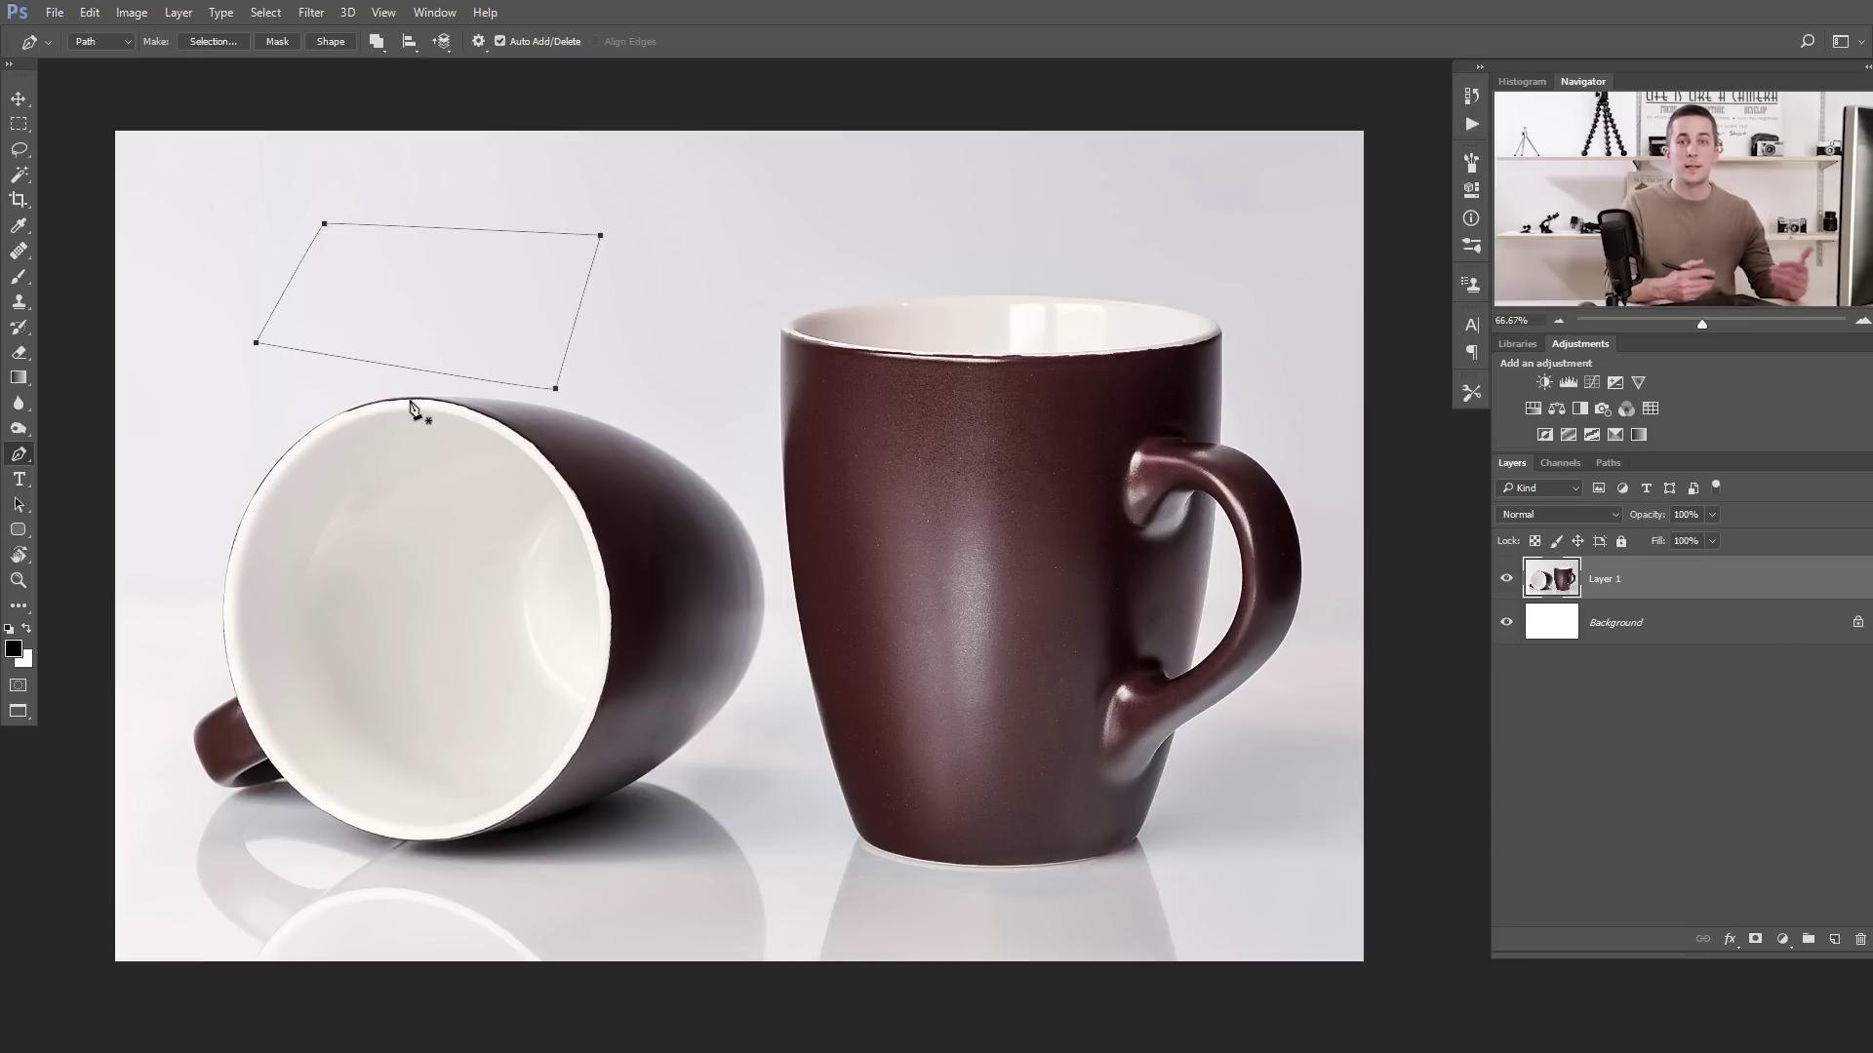
- Convert the four-sided path to a selection, undo it, and make a selection with a feather radius of 10 pixels instead
key("ctrl+Return")
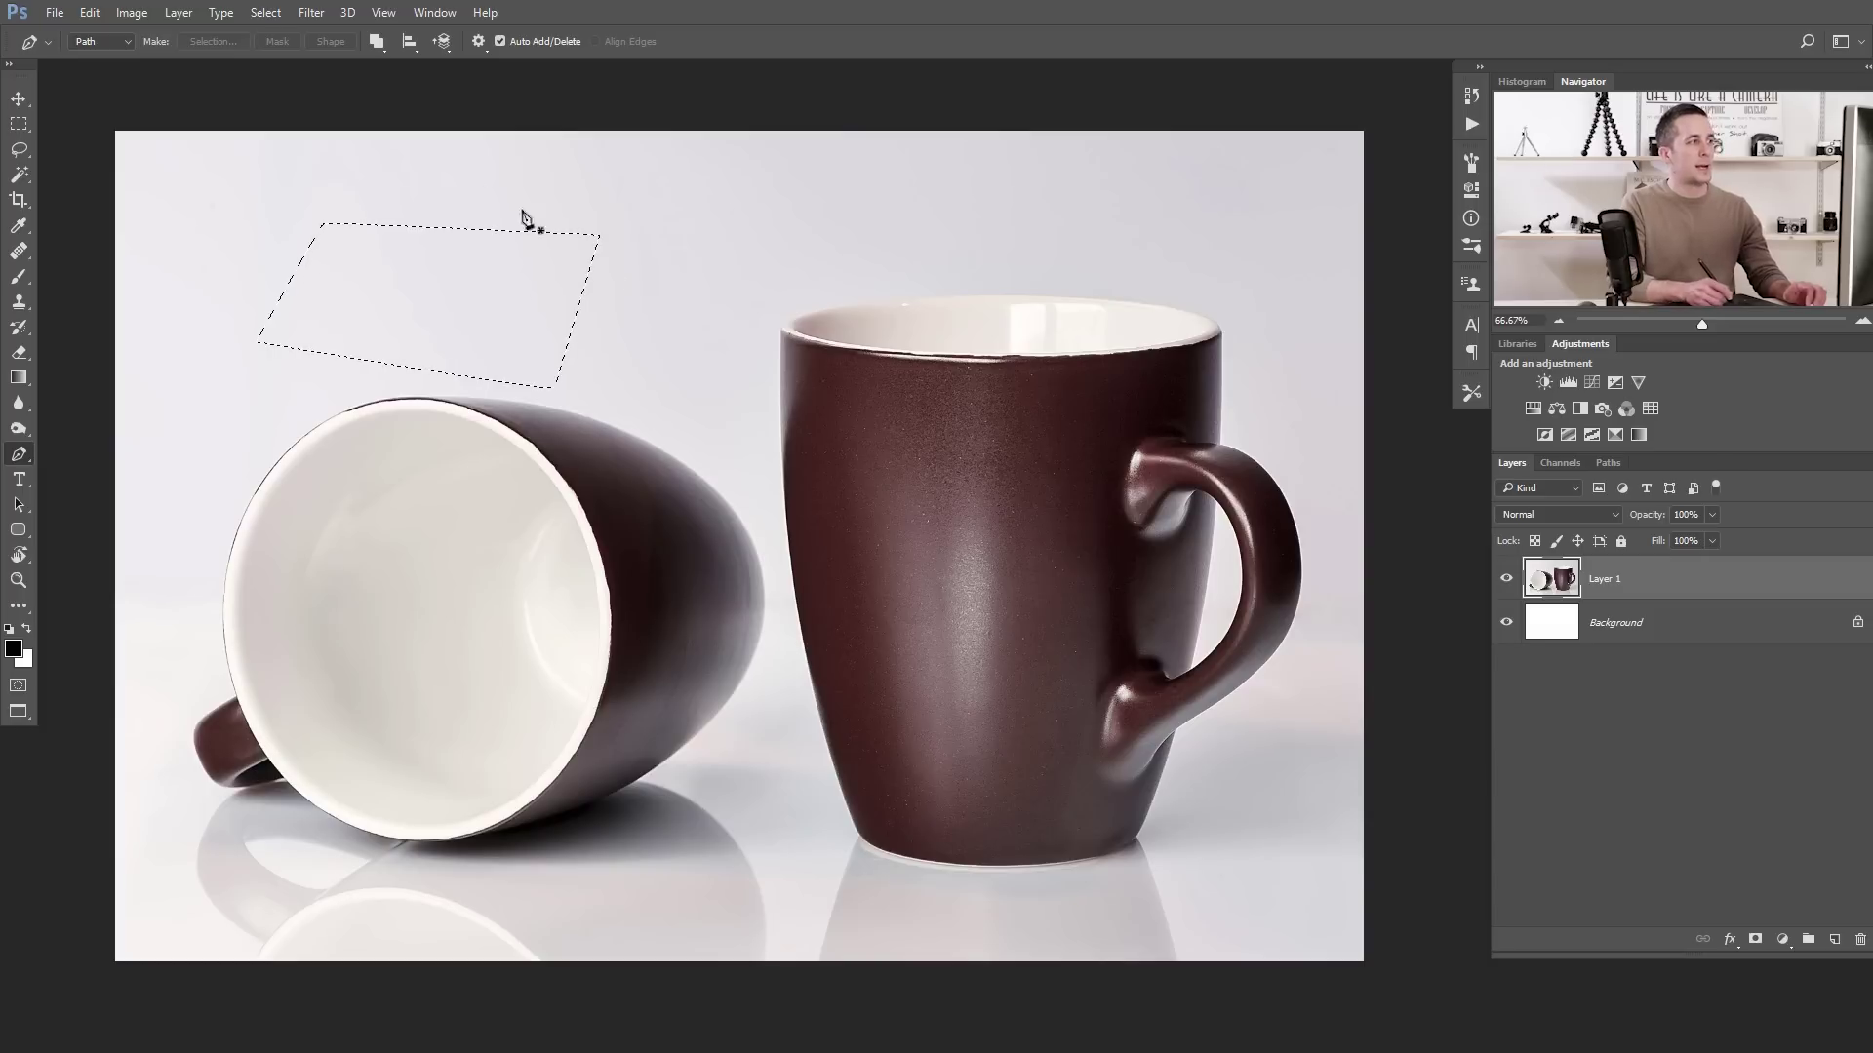
key("ctrl+z")
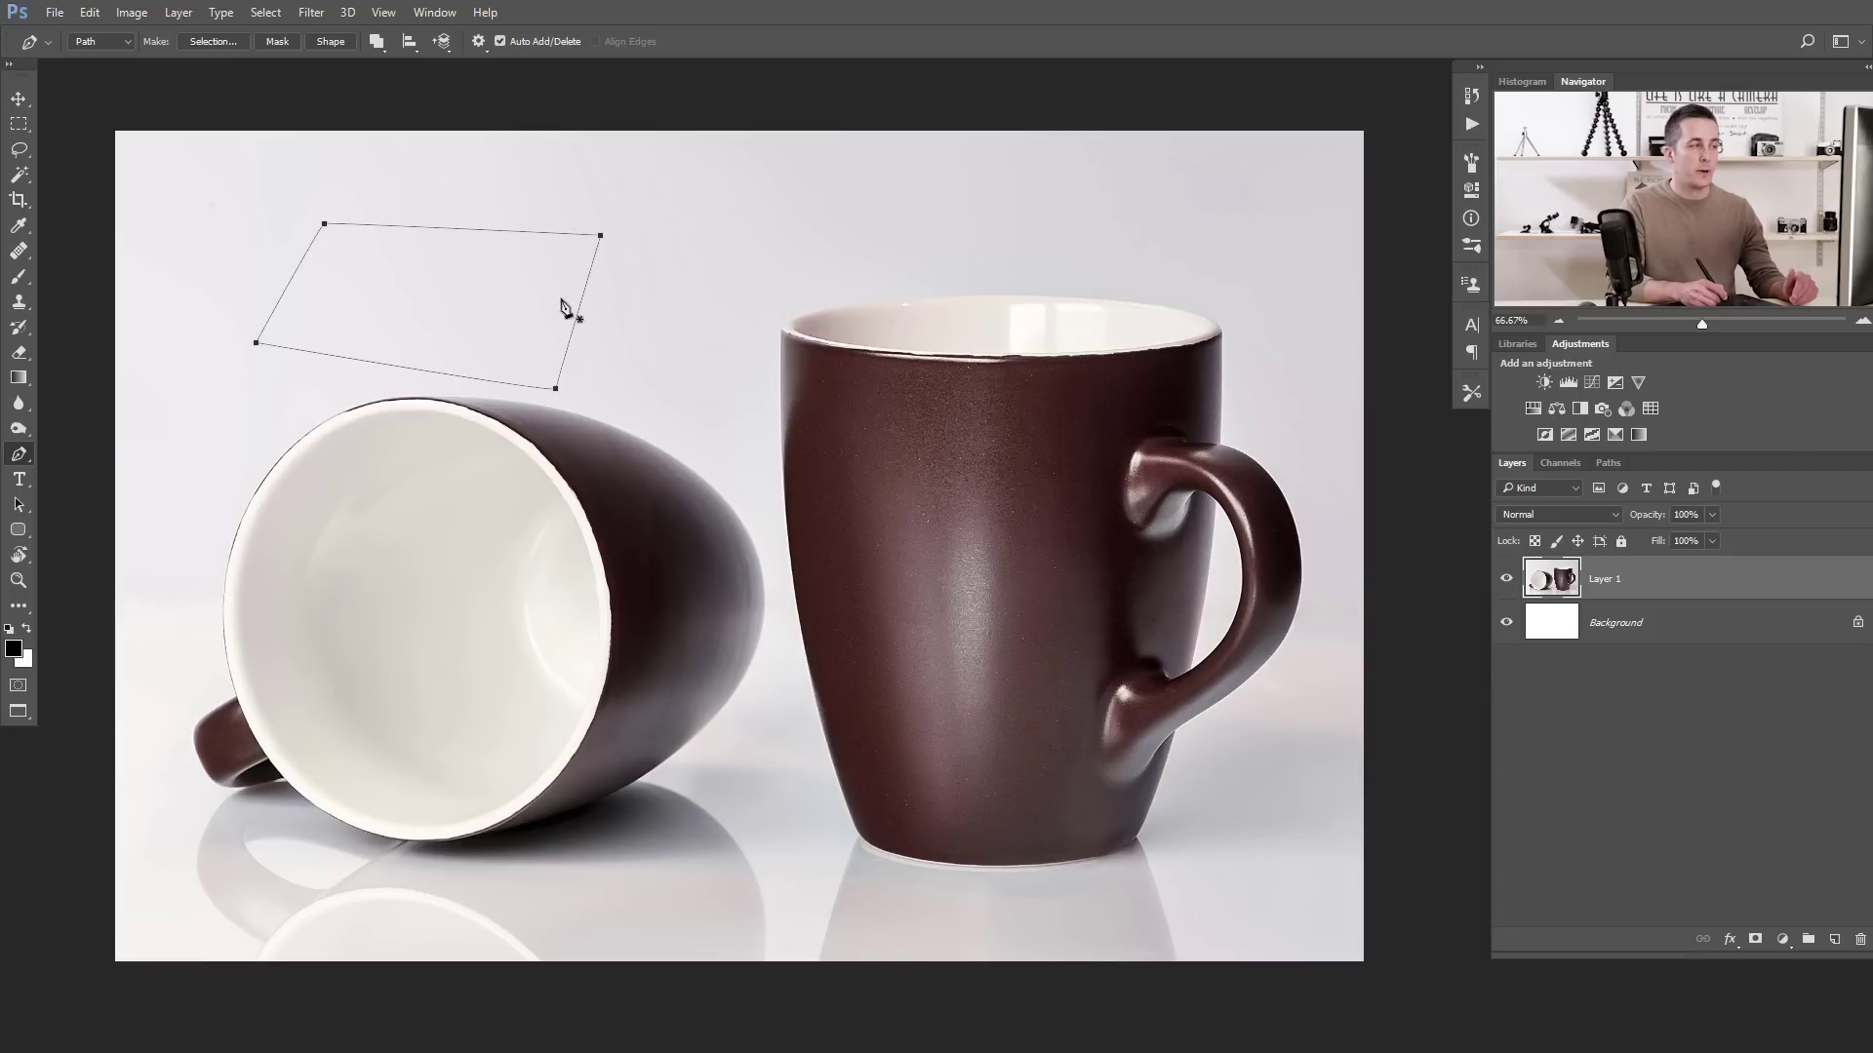
right_click(536, 290)
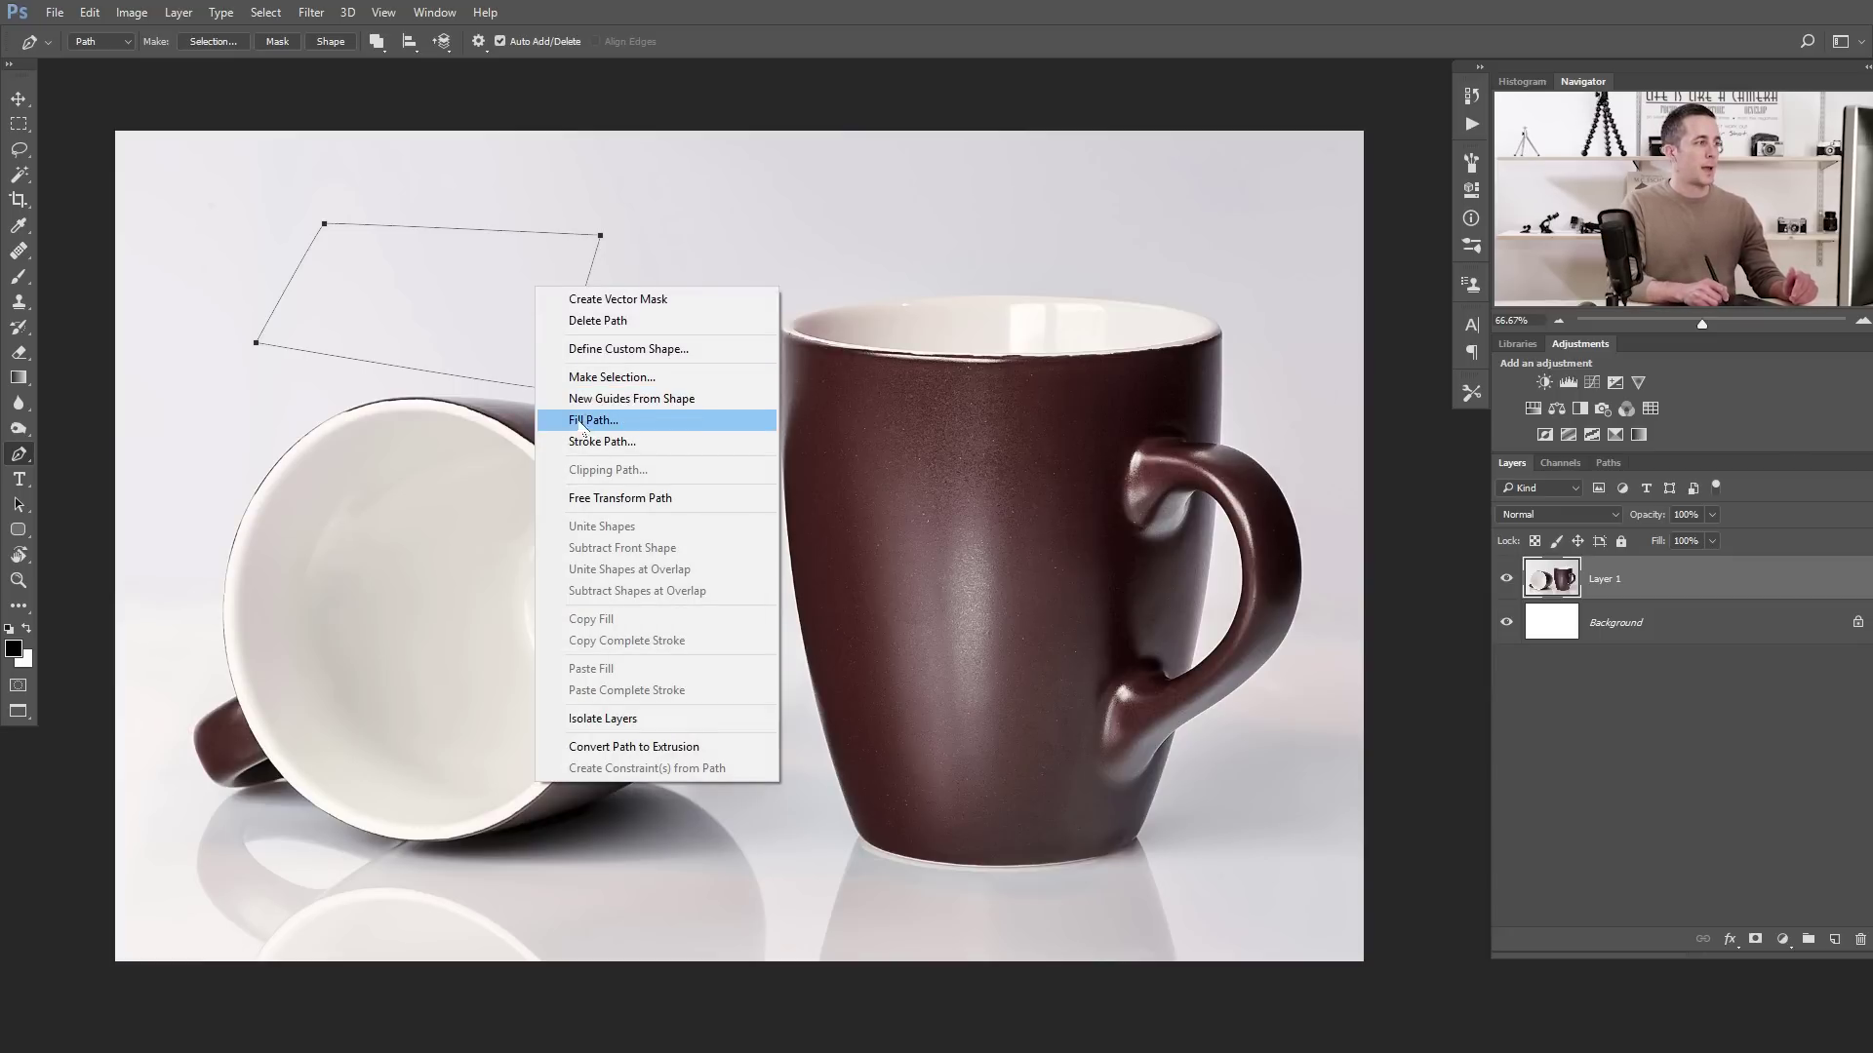
left_click(608, 378)
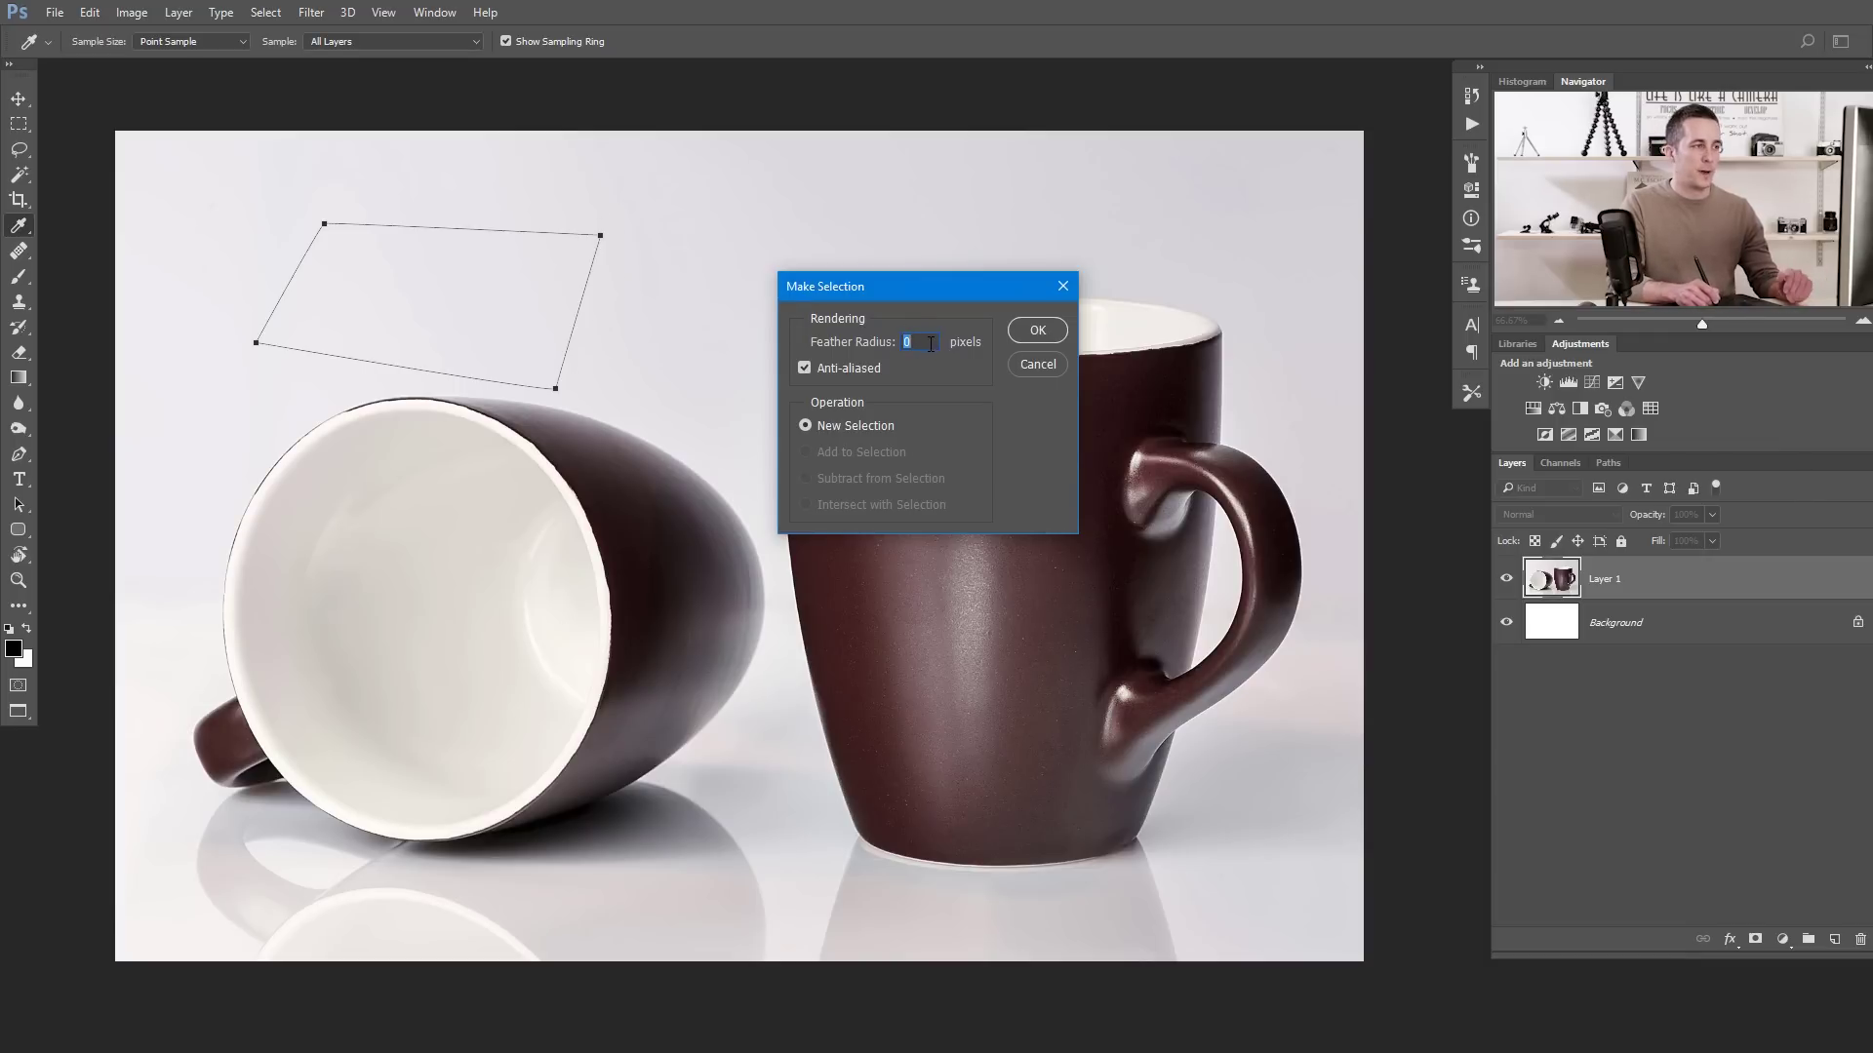
type("10")
left_click(1035, 332)
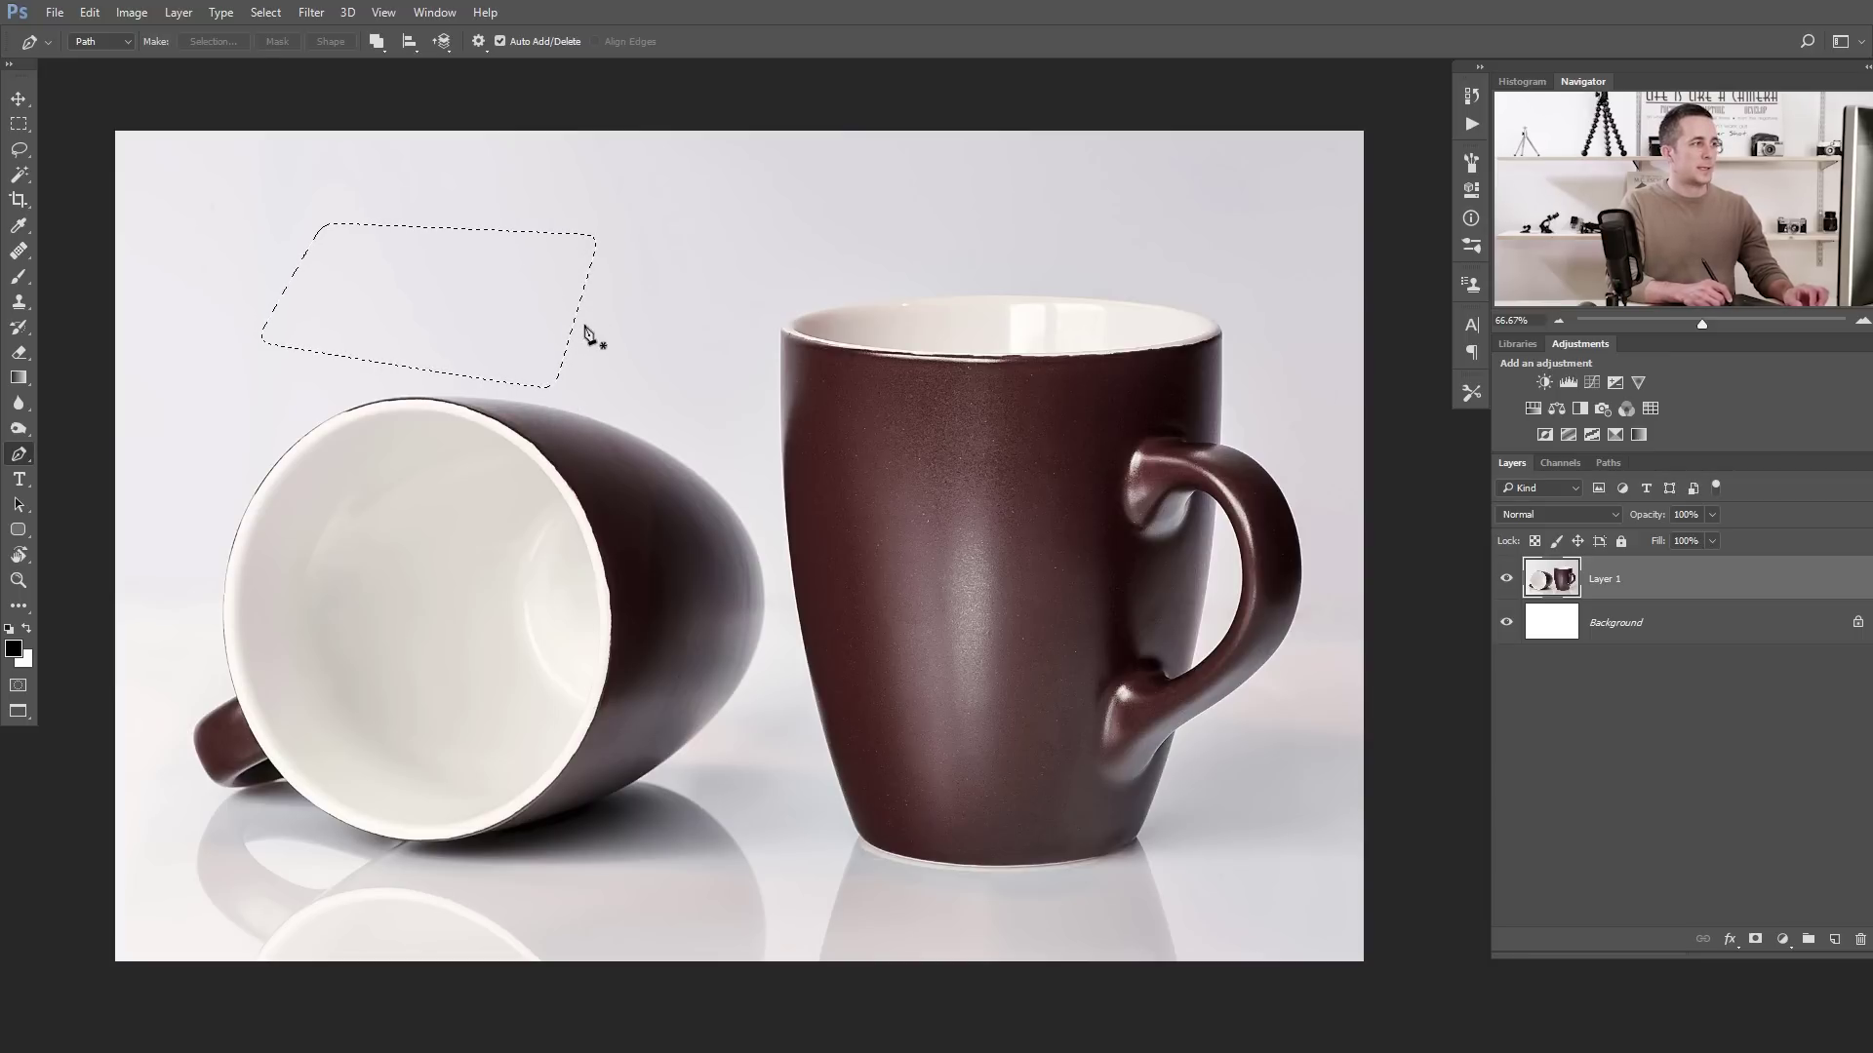
- Delete the image area inside the feathered selection and inspect its soft edges up close
key("Delete")
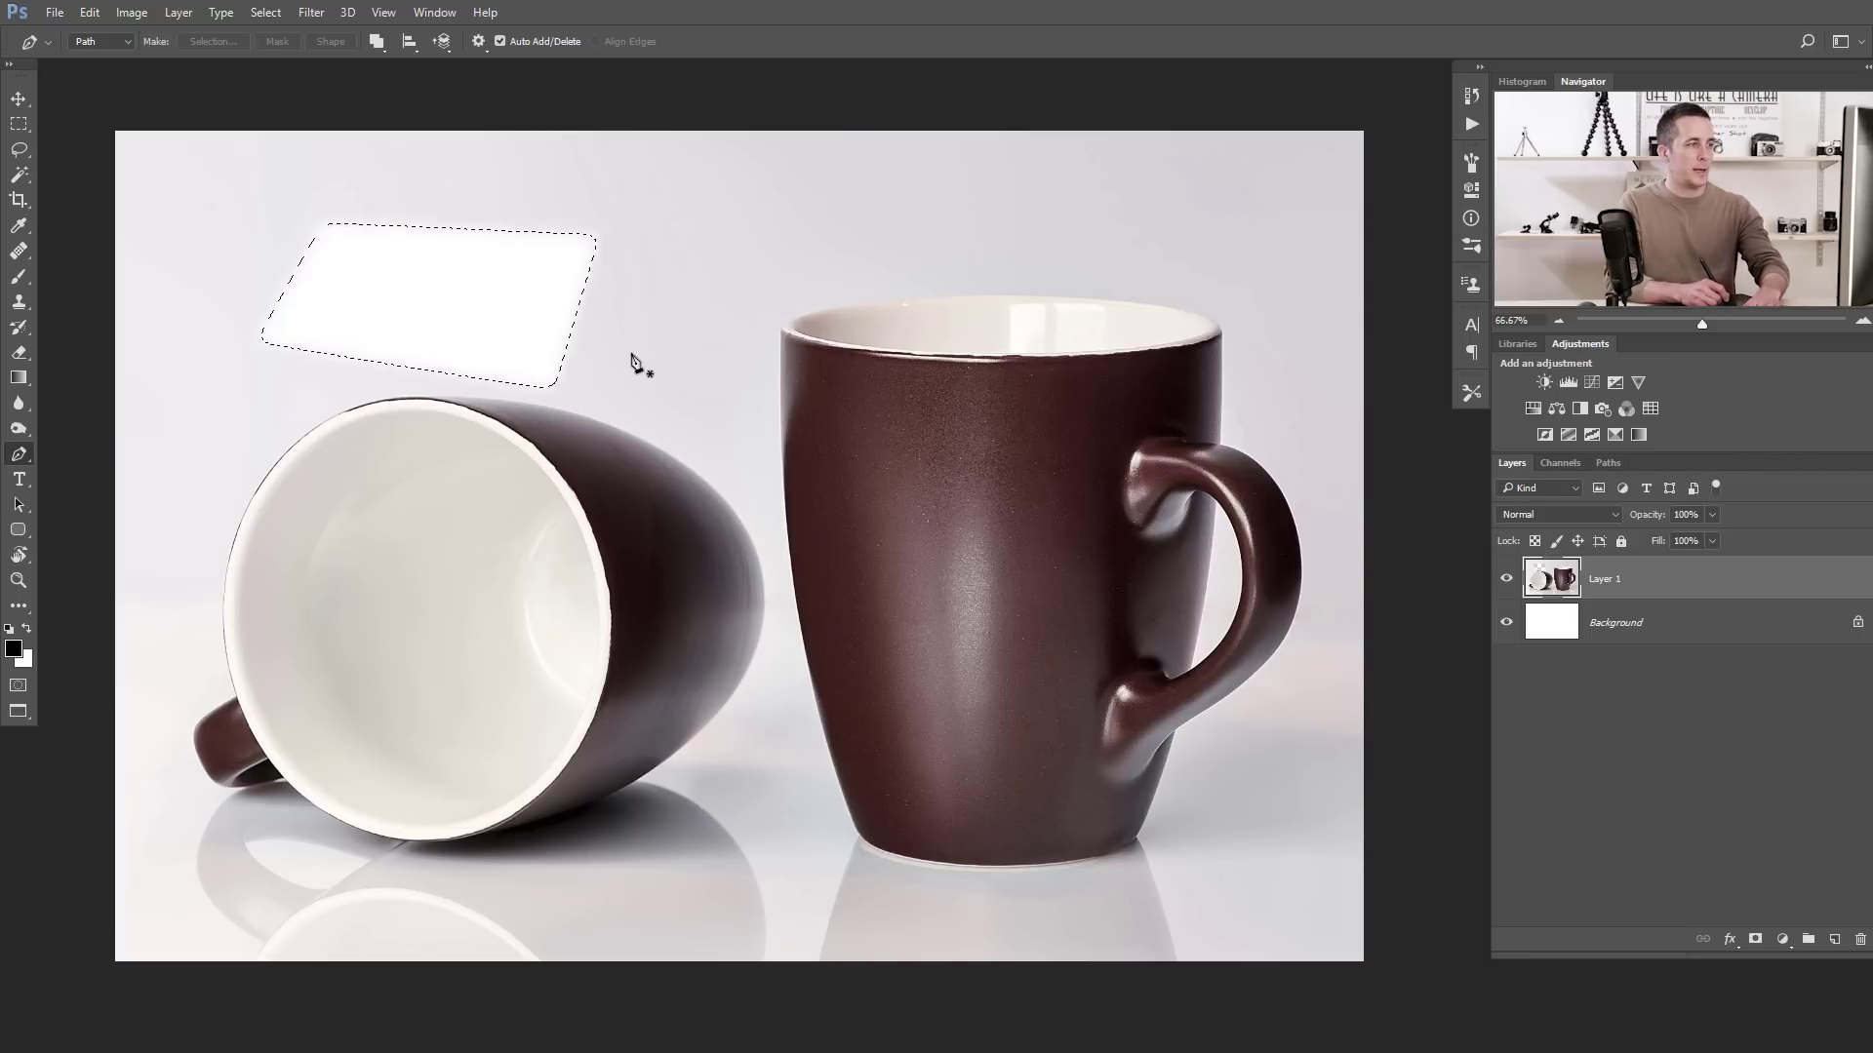
left_click_drag(526, 297, 585, 342)
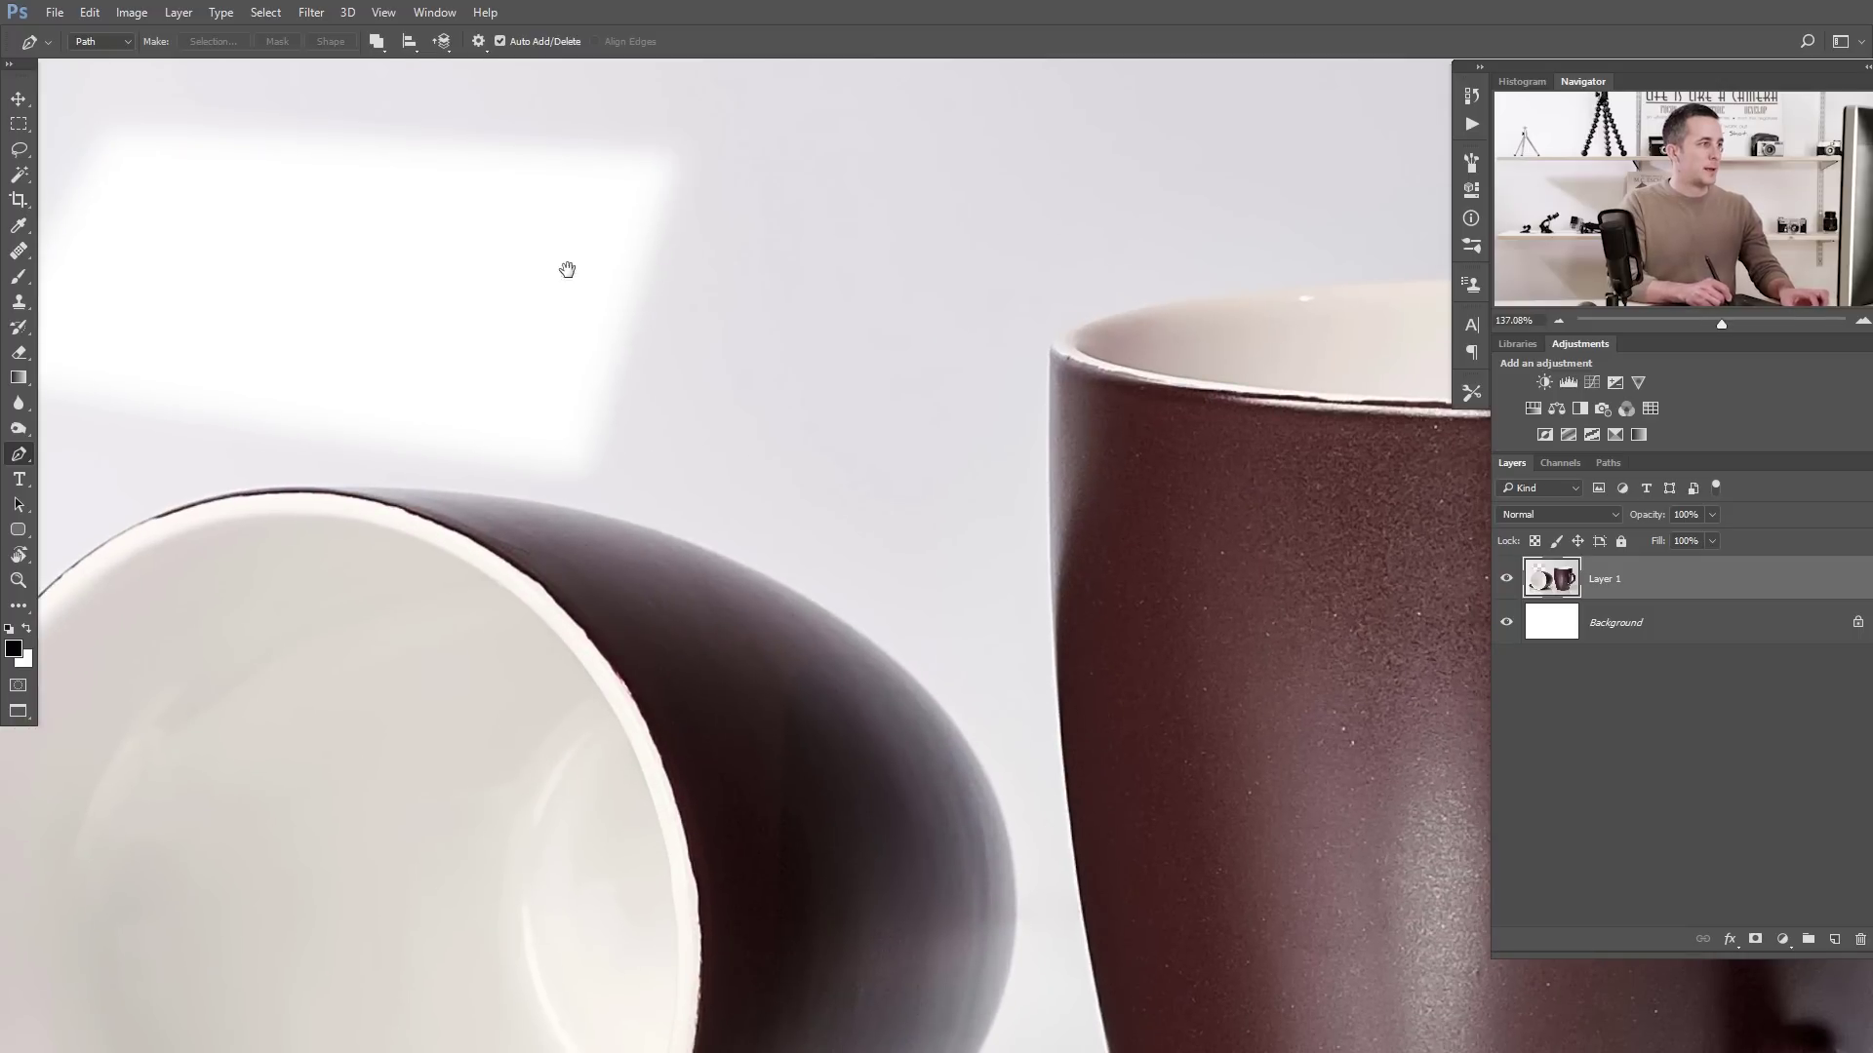
left_click_drag(564, 272, 757, 226)
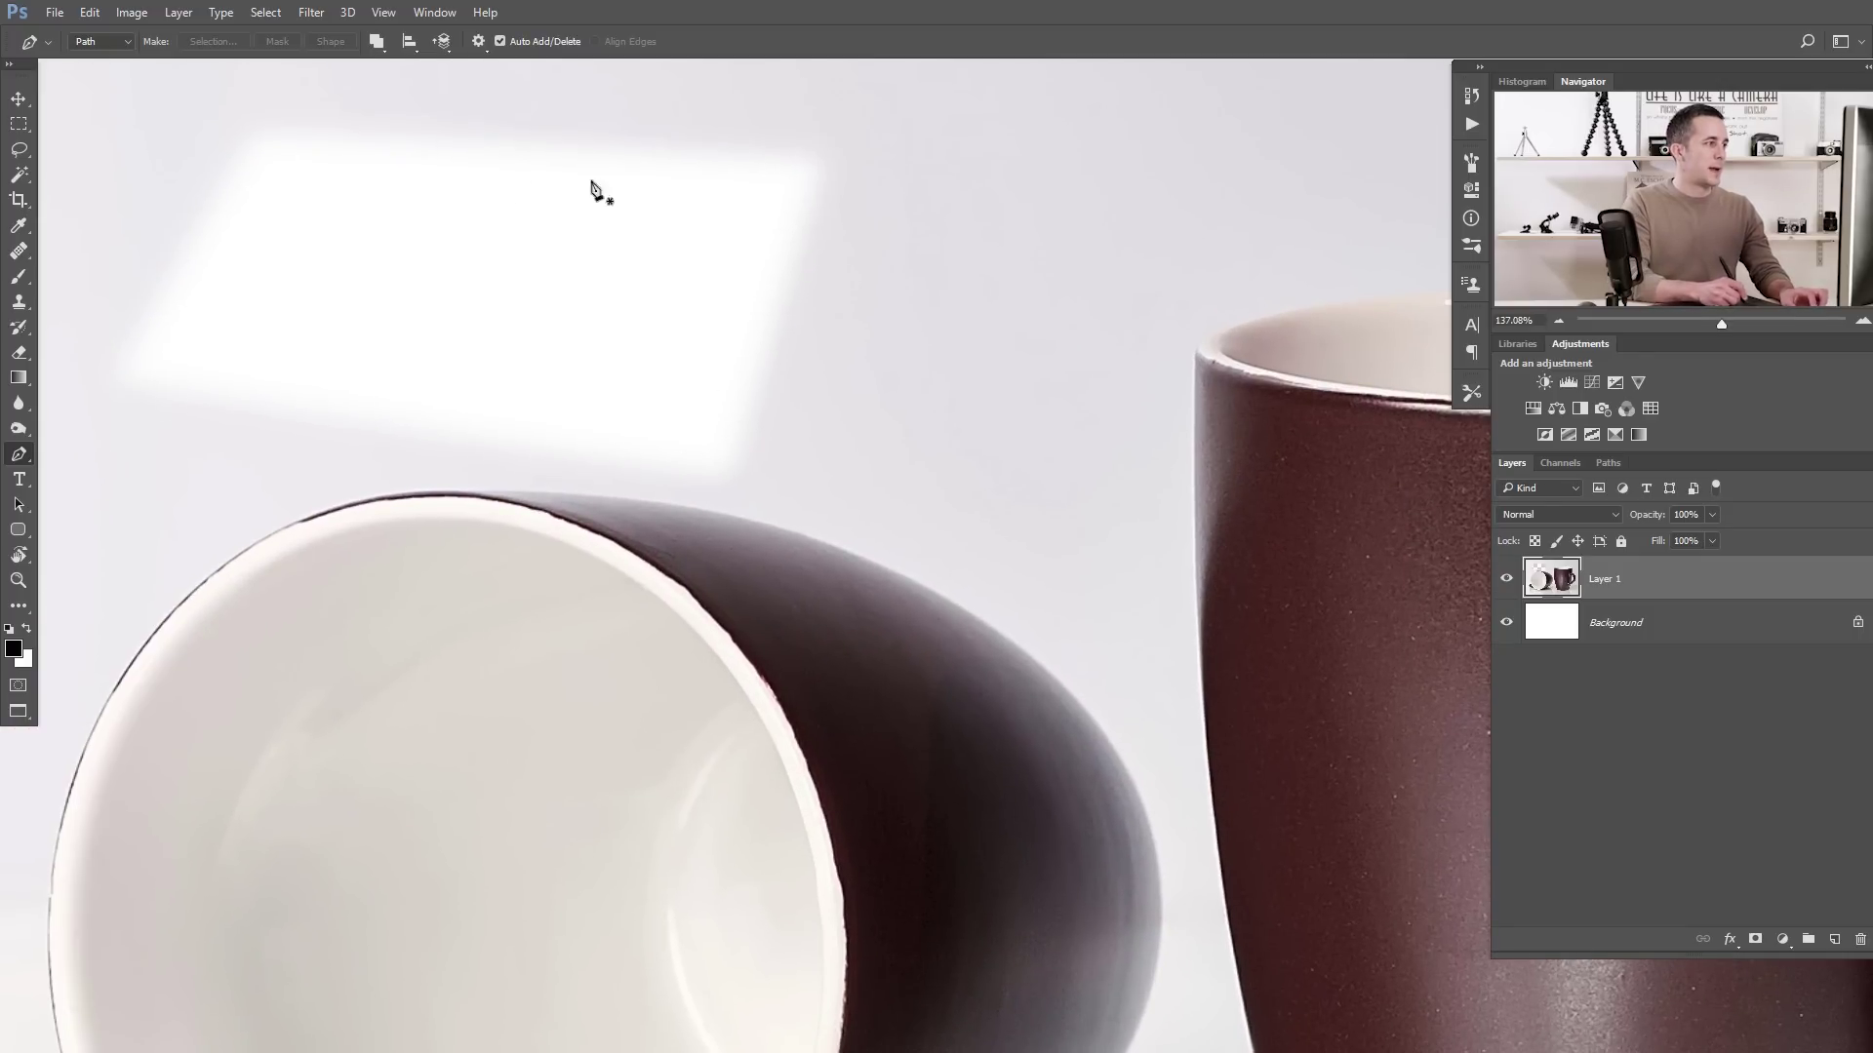
- Undo the deletion and the feathered selection to bring back the four-sided path
key("ctrl+0")
key("ctrl+alt+z")
key("ctrl+alt+z")
right_click(632, 272)
key("Escape")
key("ctrl+alt+z")
- Make a new anti-aliased selection from the four-sided path without feathering
right_click(691, 280)
left_click(754, 367)
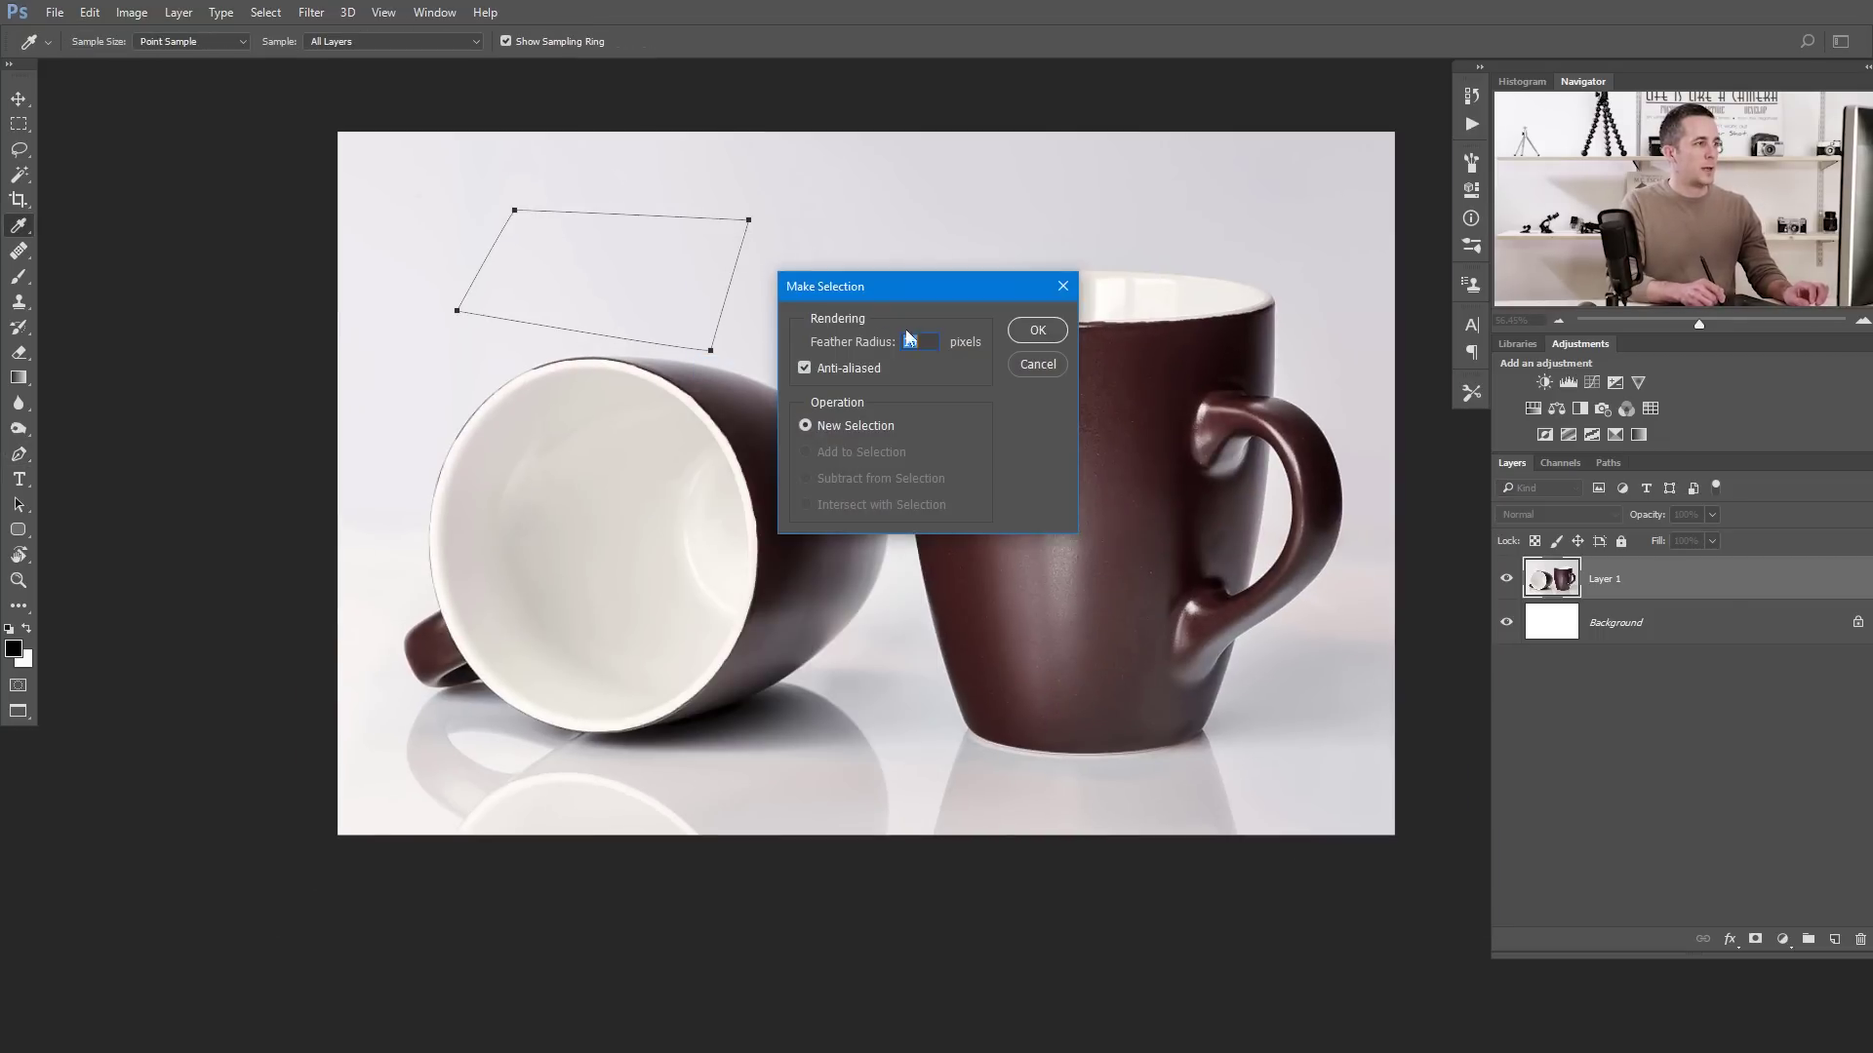
key("Return")
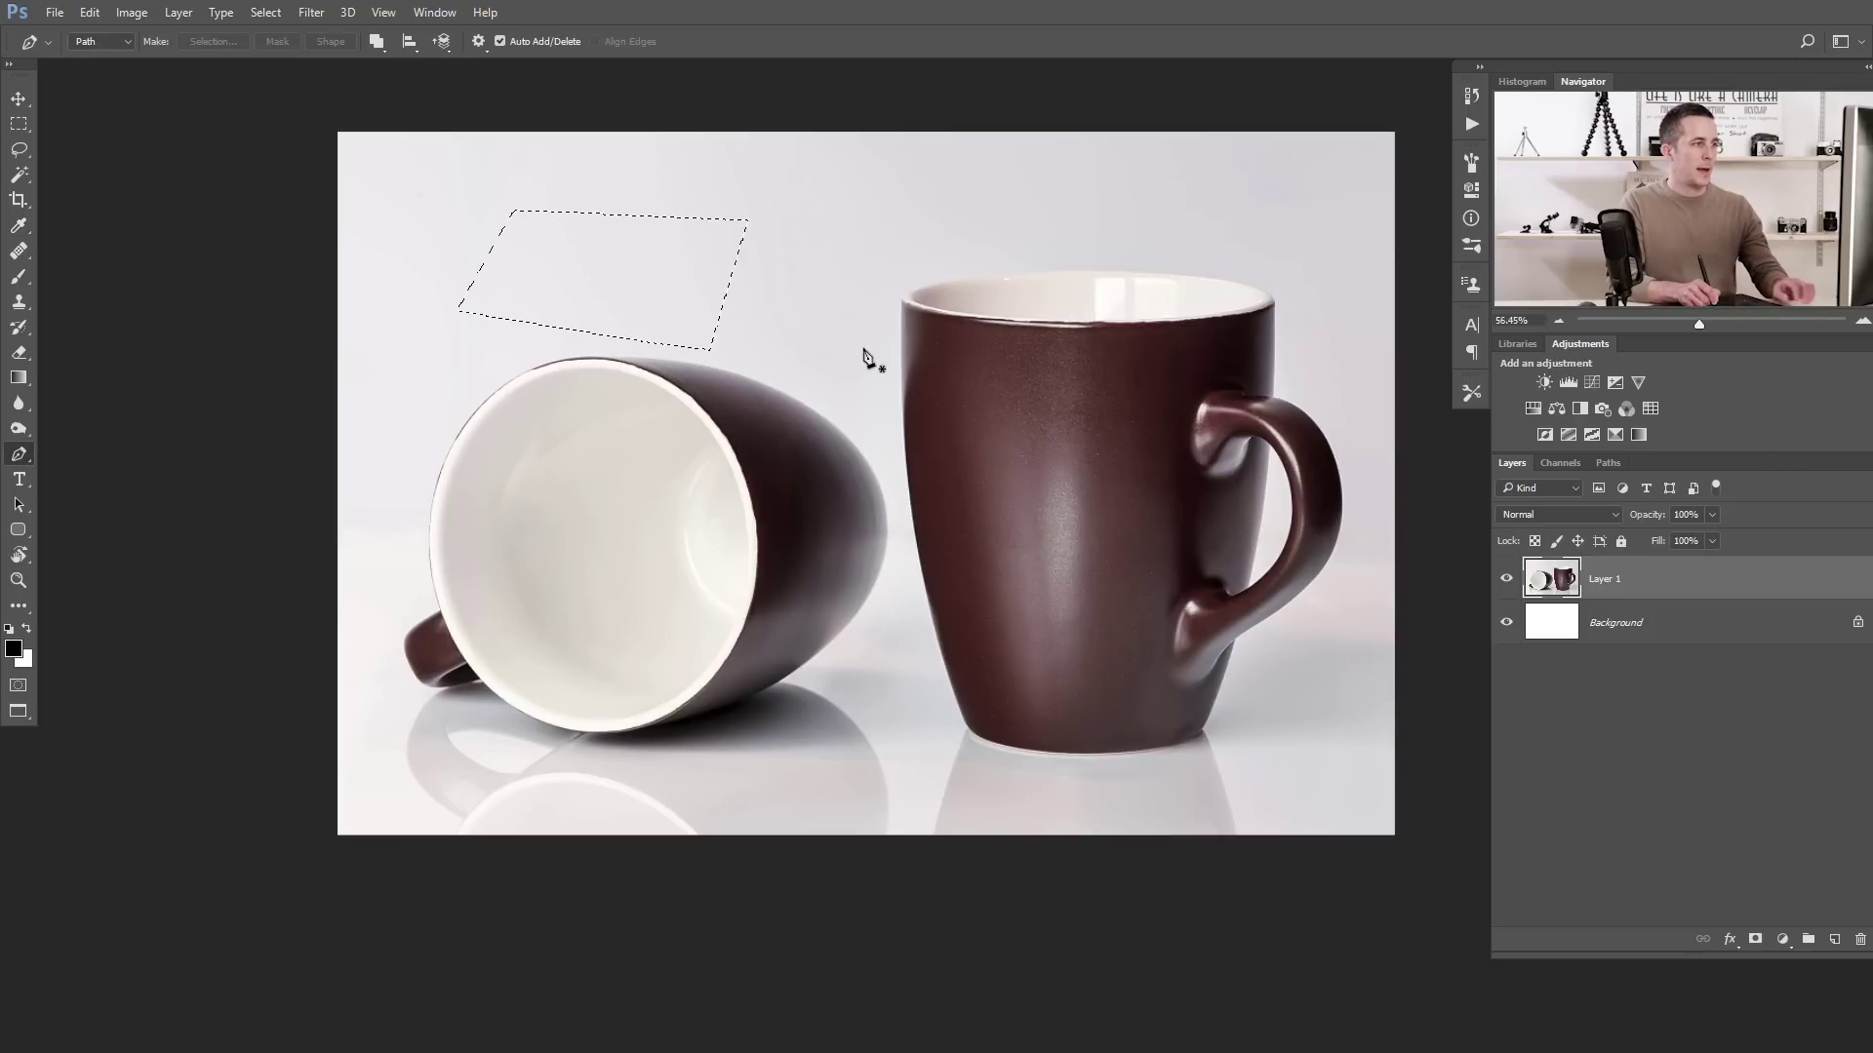
- Delete the area inside the hard-edged selection, inspect its edges up close, and undo the deletion
key("Delete")
left_click_drag(736, 301, 816, 189)
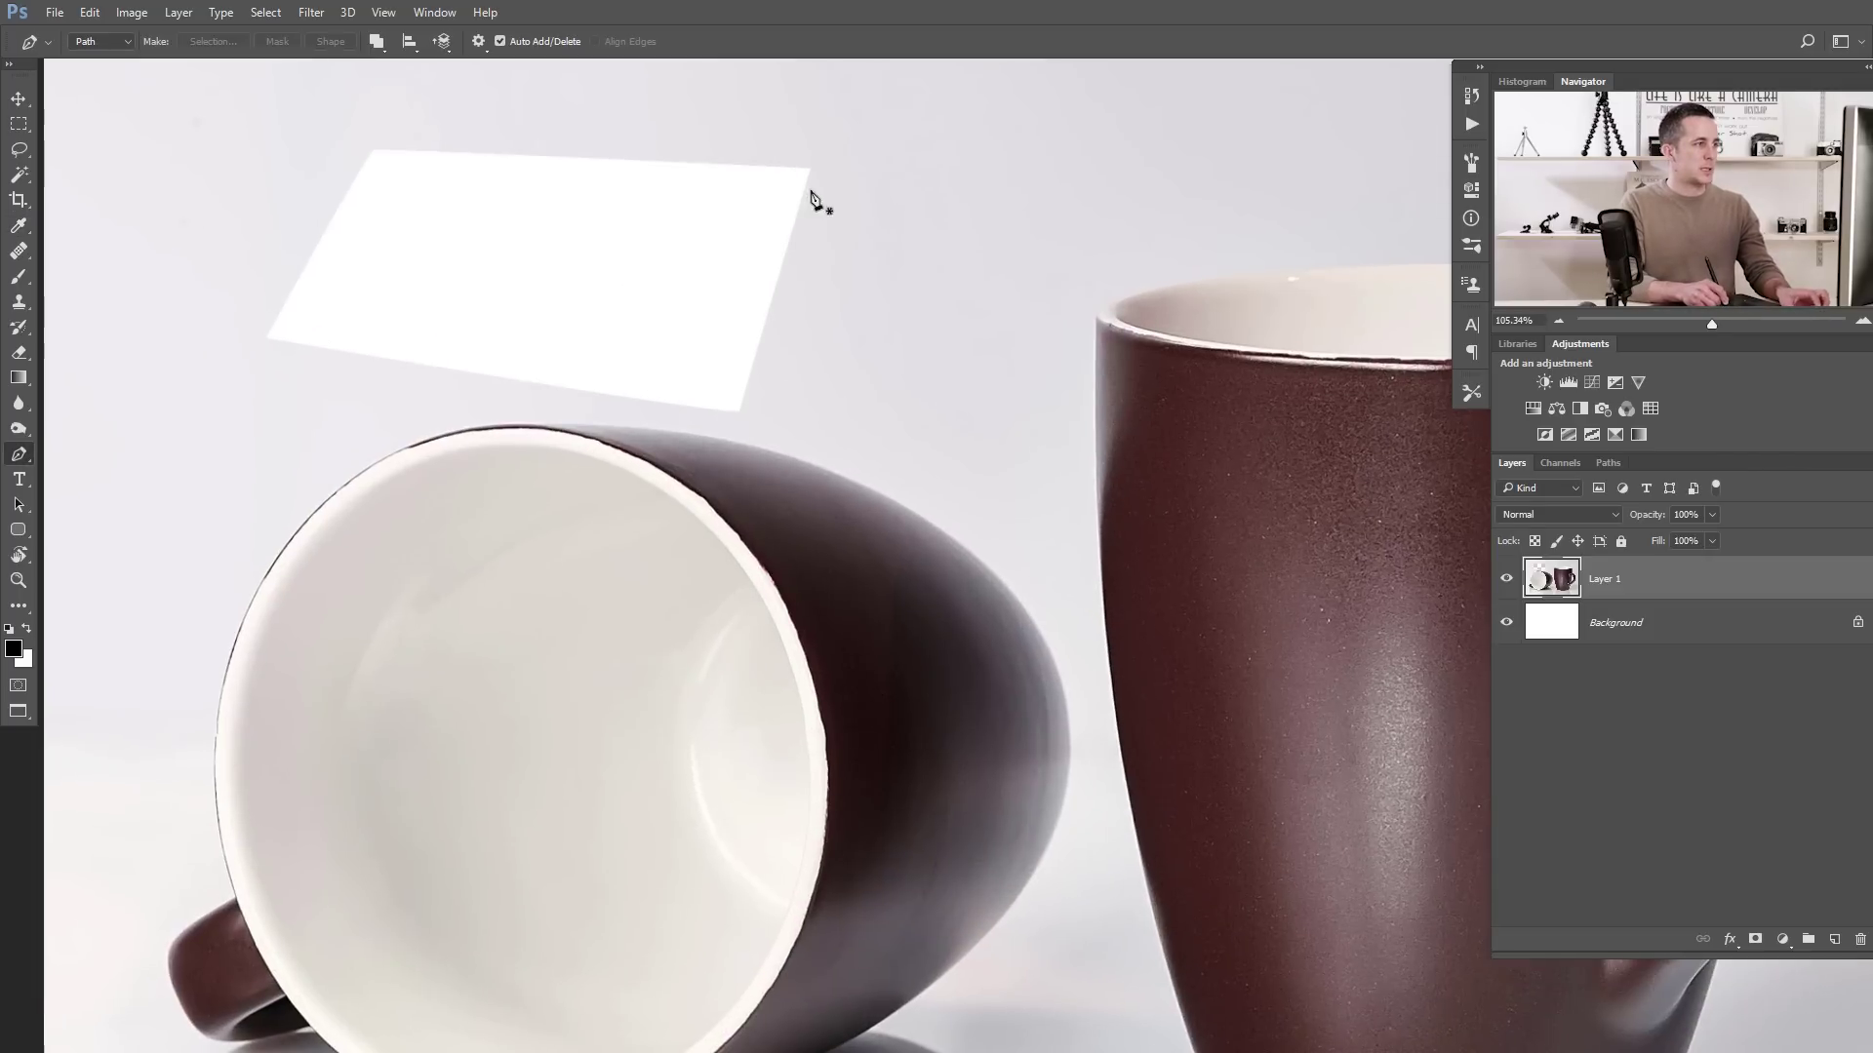
left_click_drag(776, 286, 722, 318)
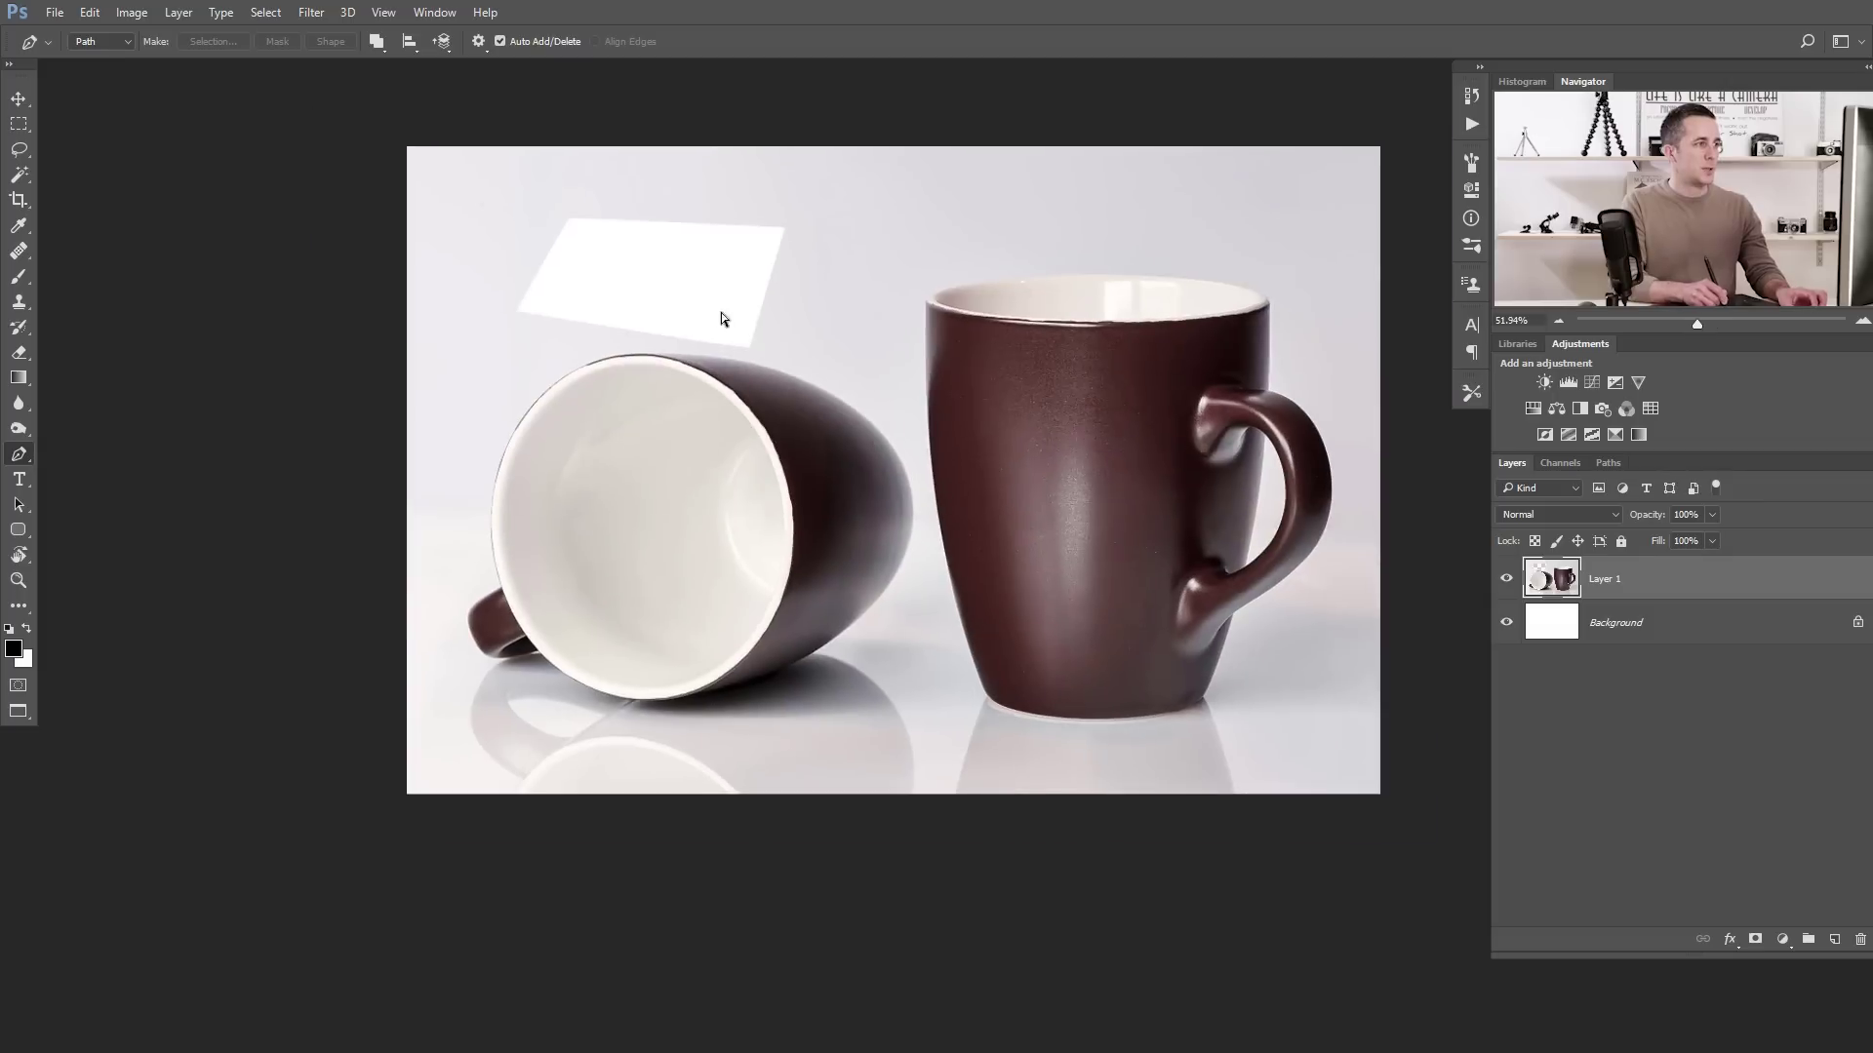
key("ctrl+z")
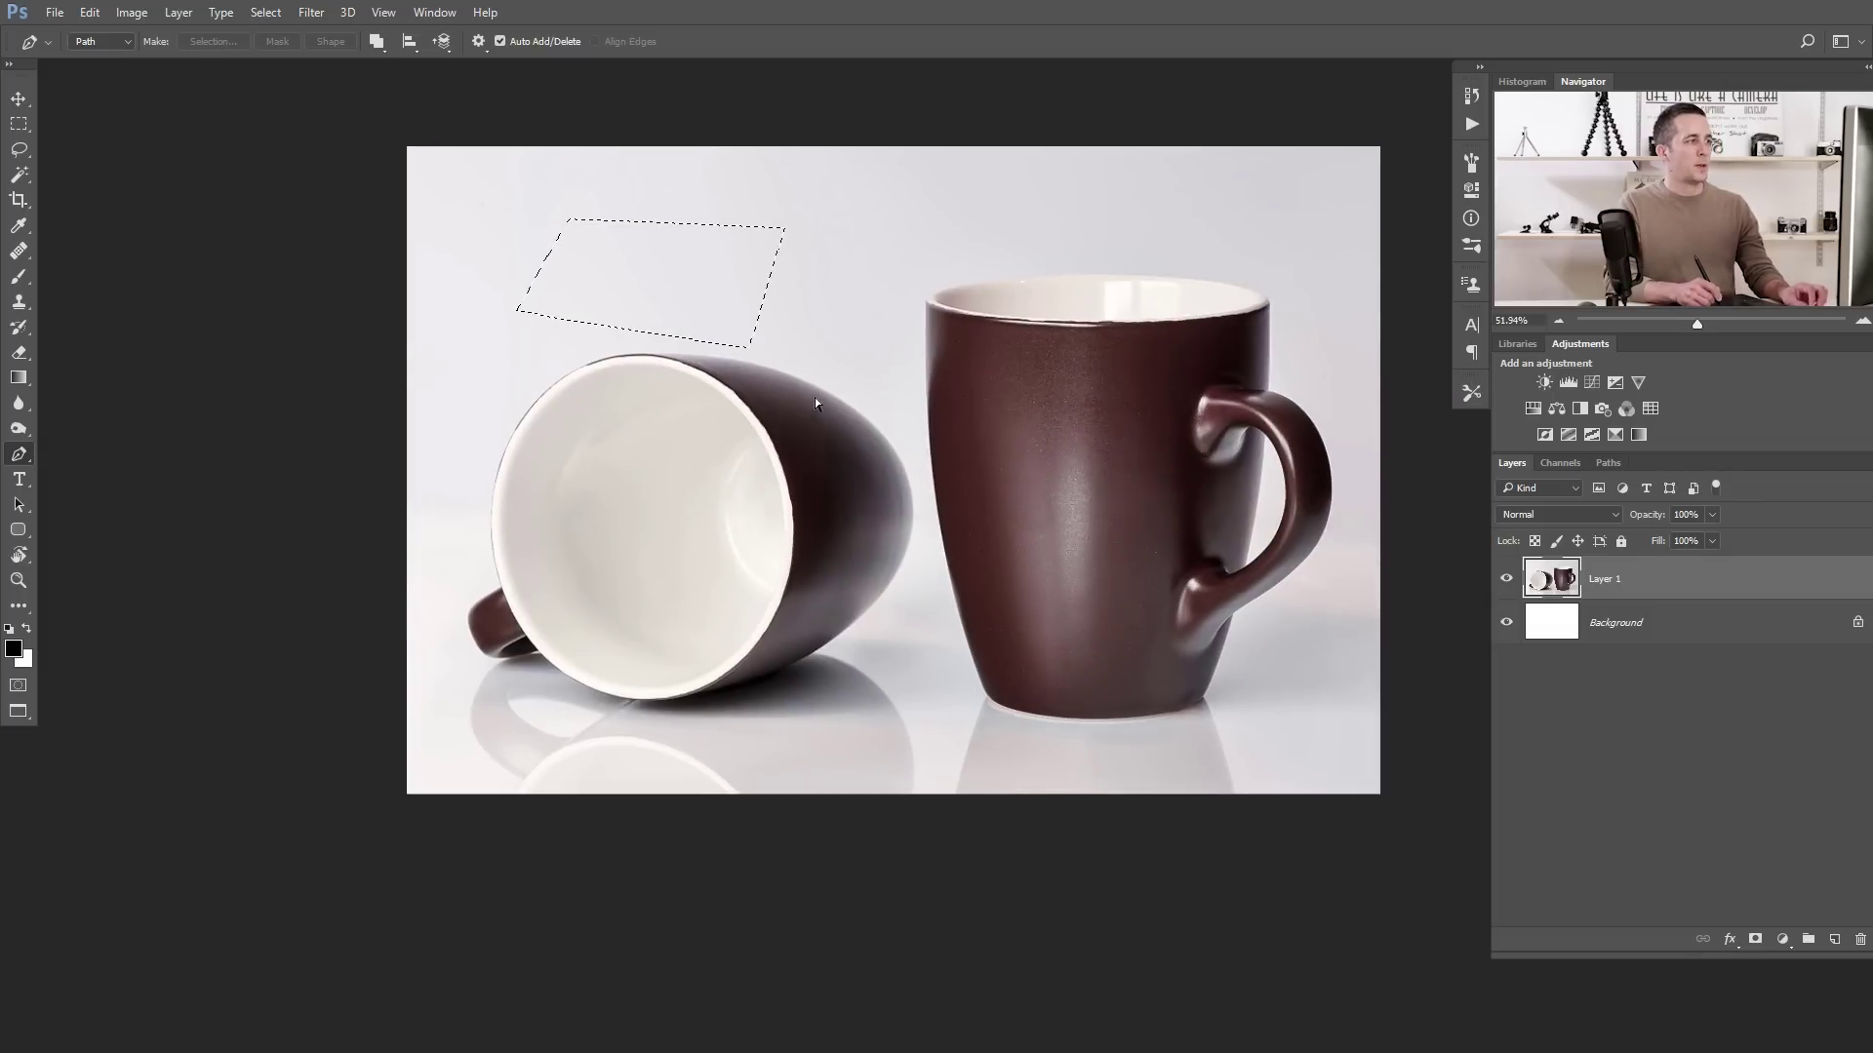
- Clear the selection and start a Pen path at the upright mug's left rim corner, curving it along the back rim and refining the curve
left_click_drag(807, 394, 745, 422)
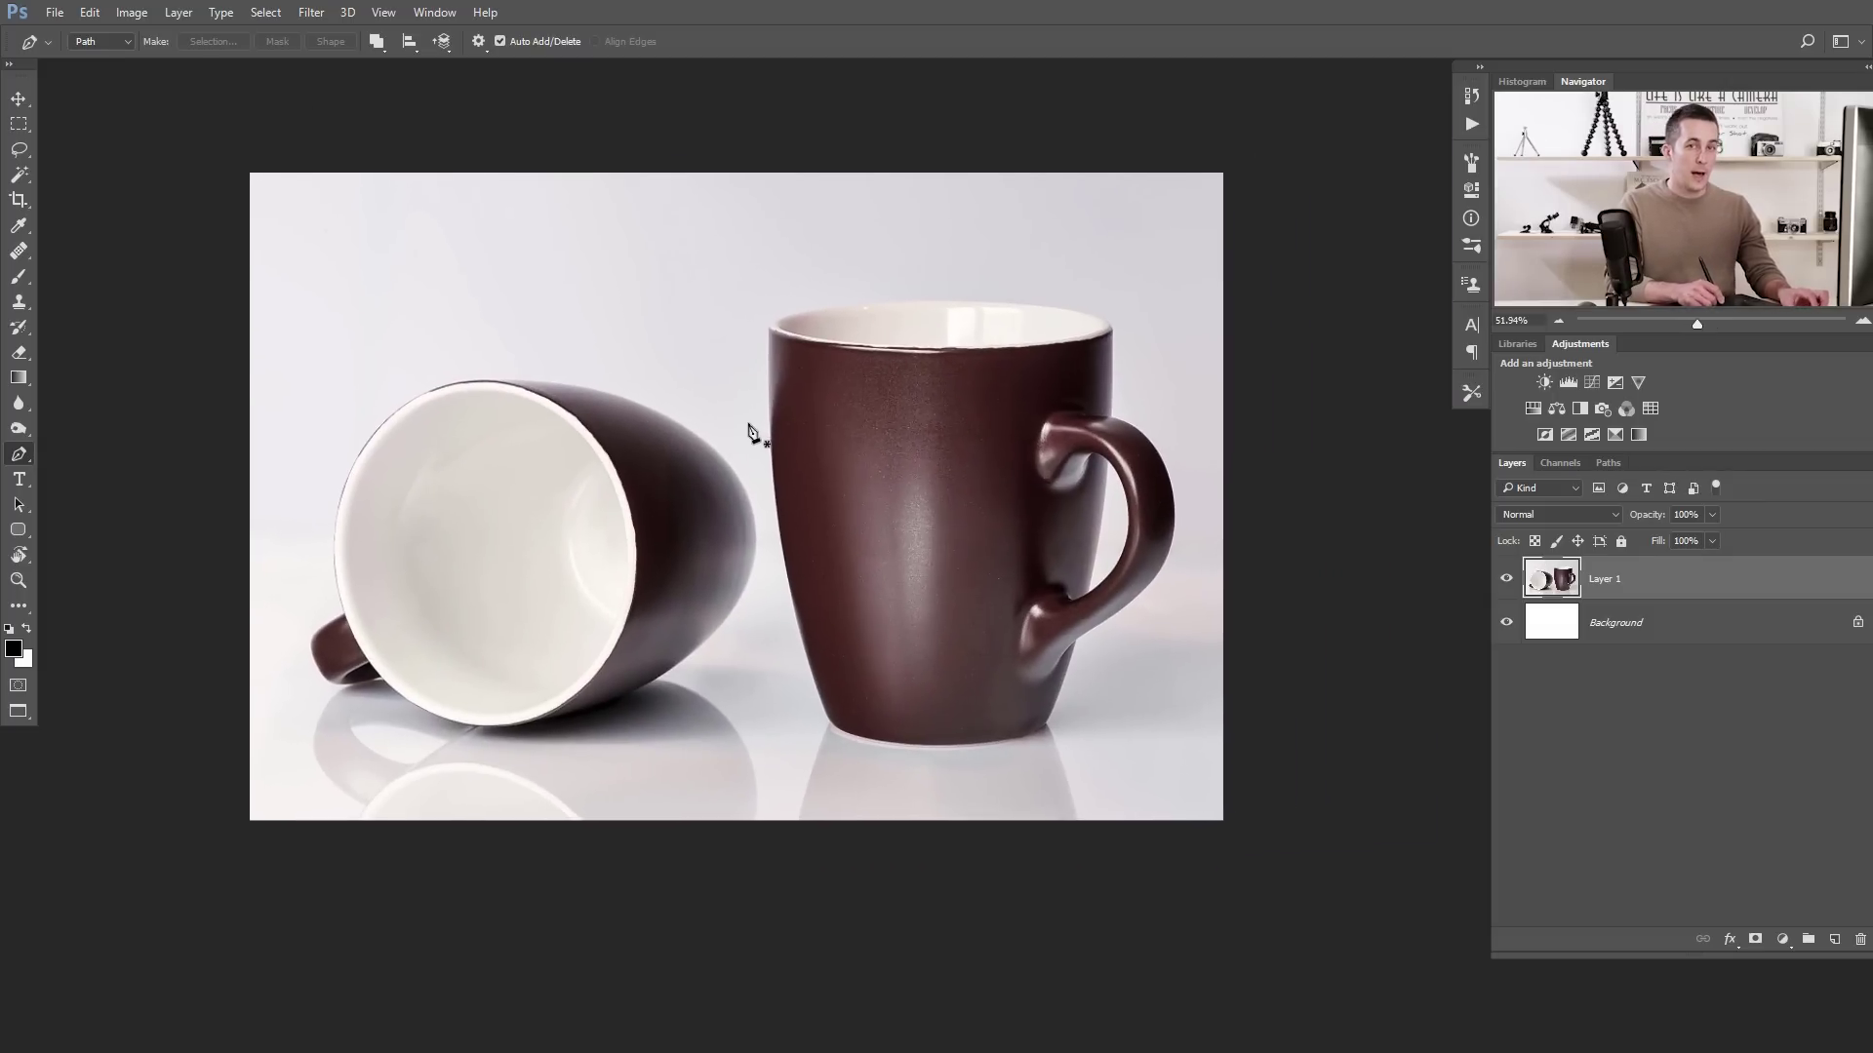
left_click_drag(881, 339, 523, 287)
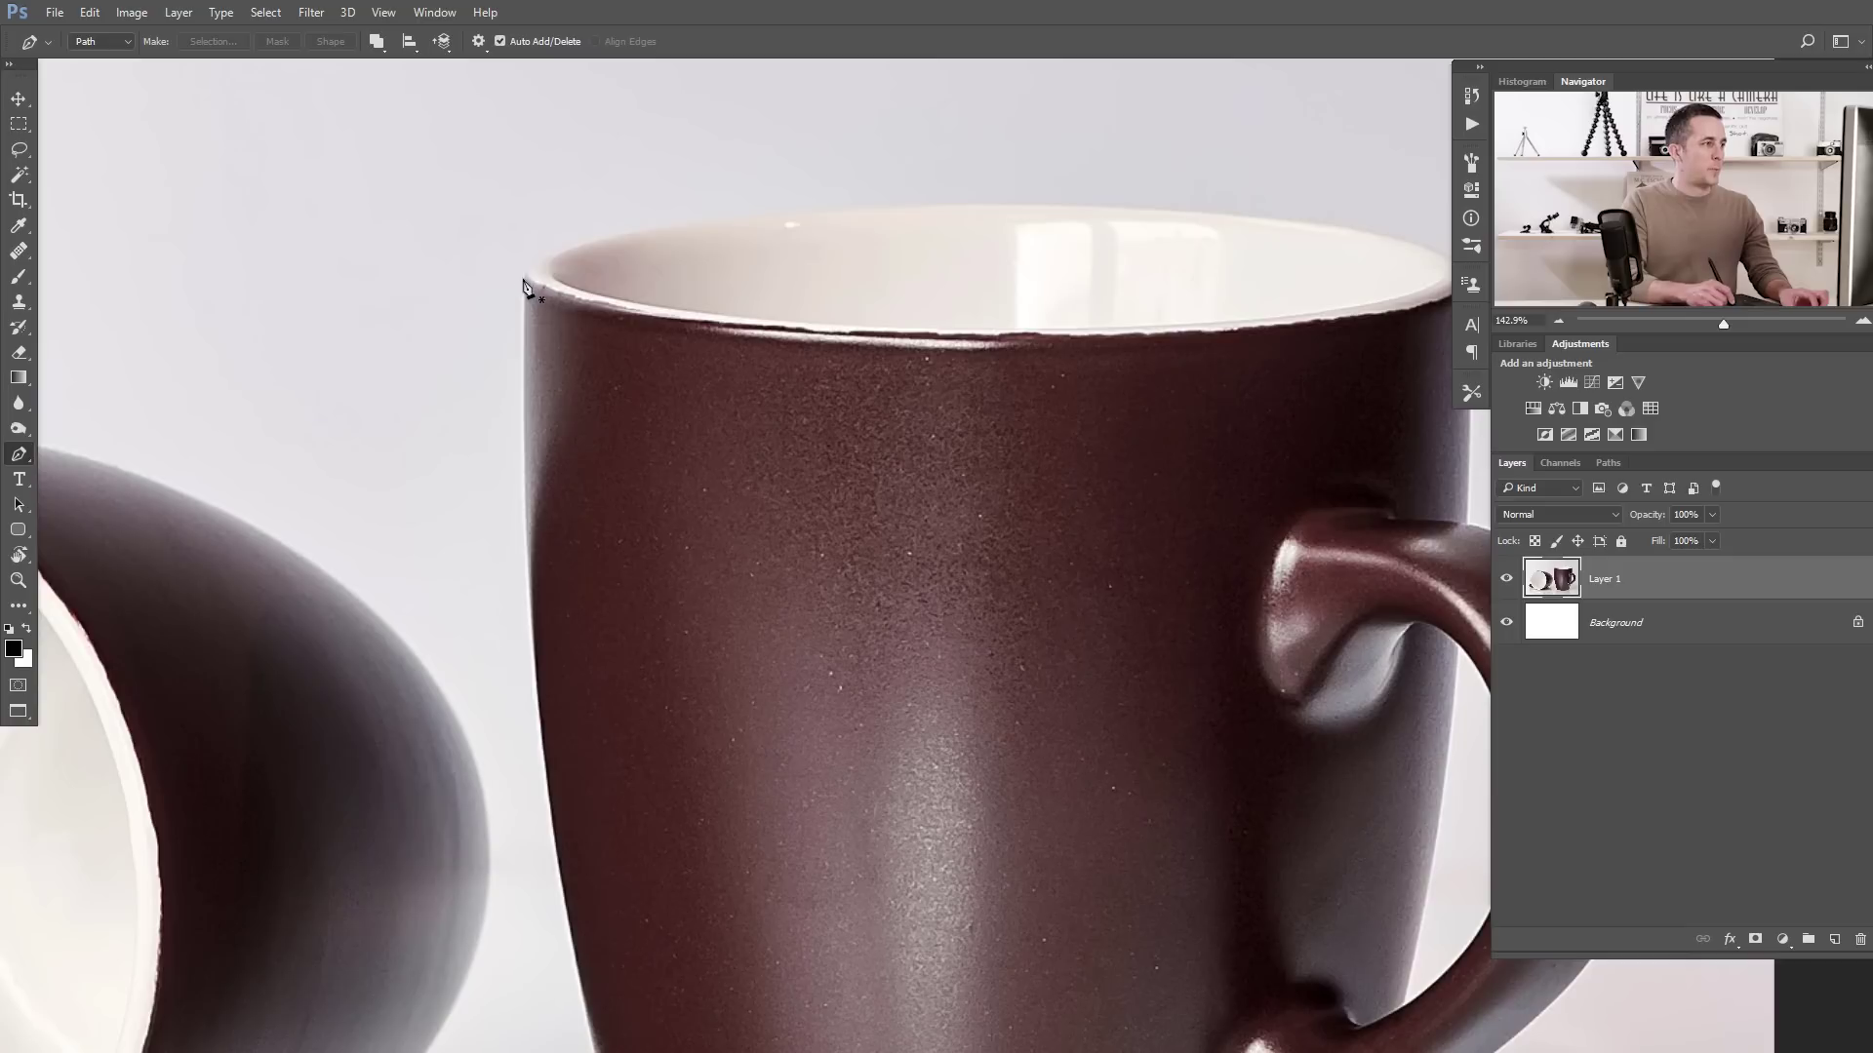
left_click(526, 271)
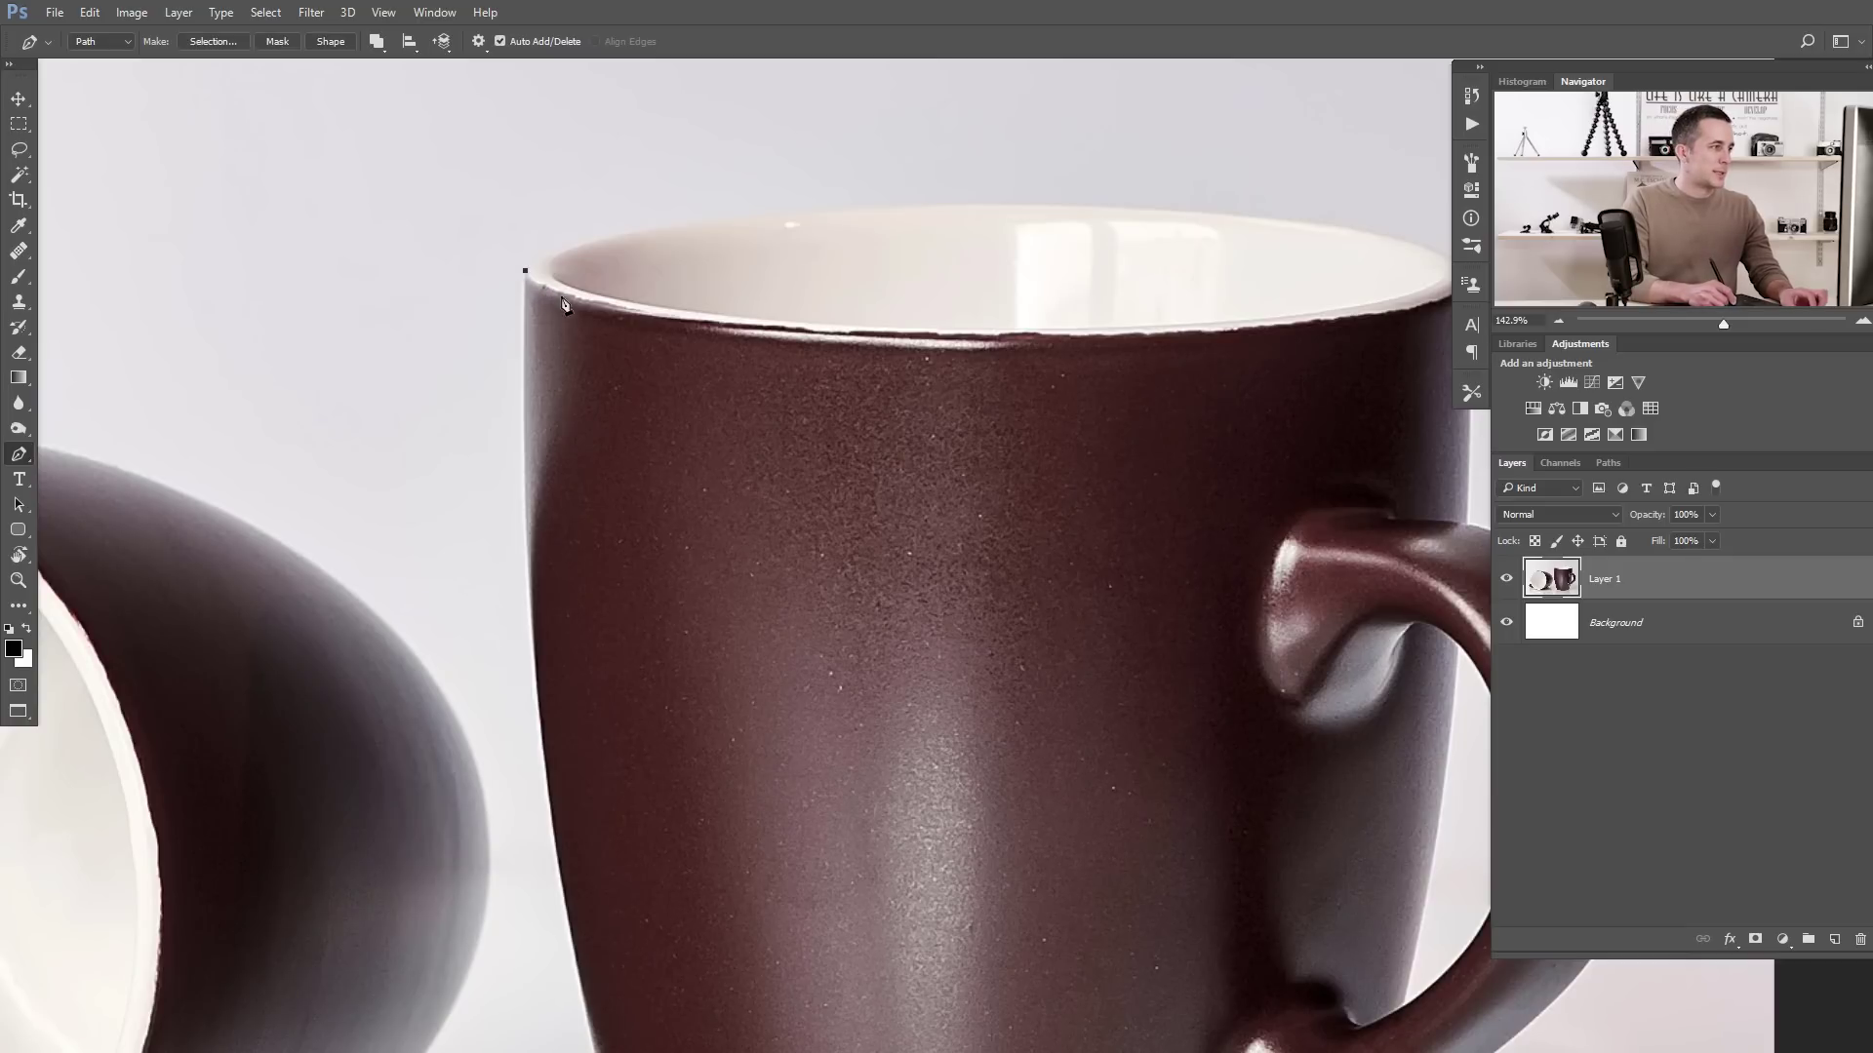
left_click_drag(937, 205, 1291, 198)
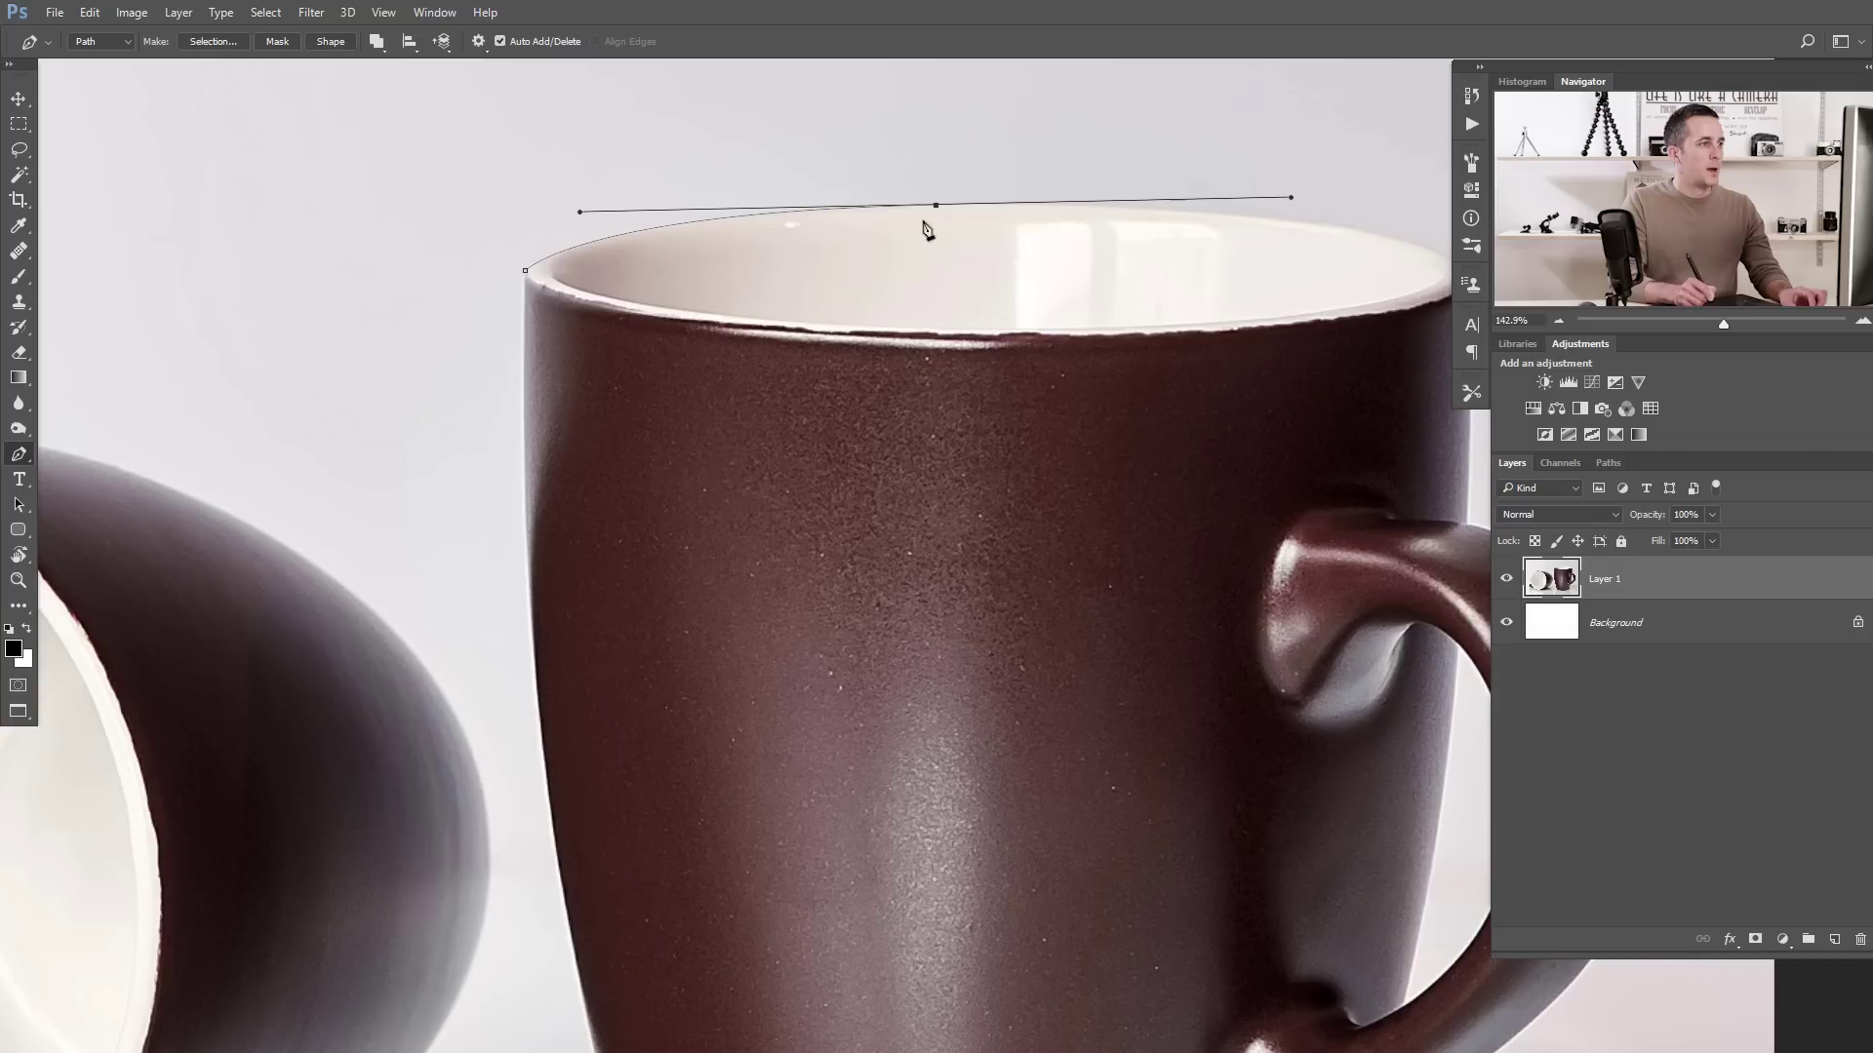
left_click_drag(936, 205, 935, 209)
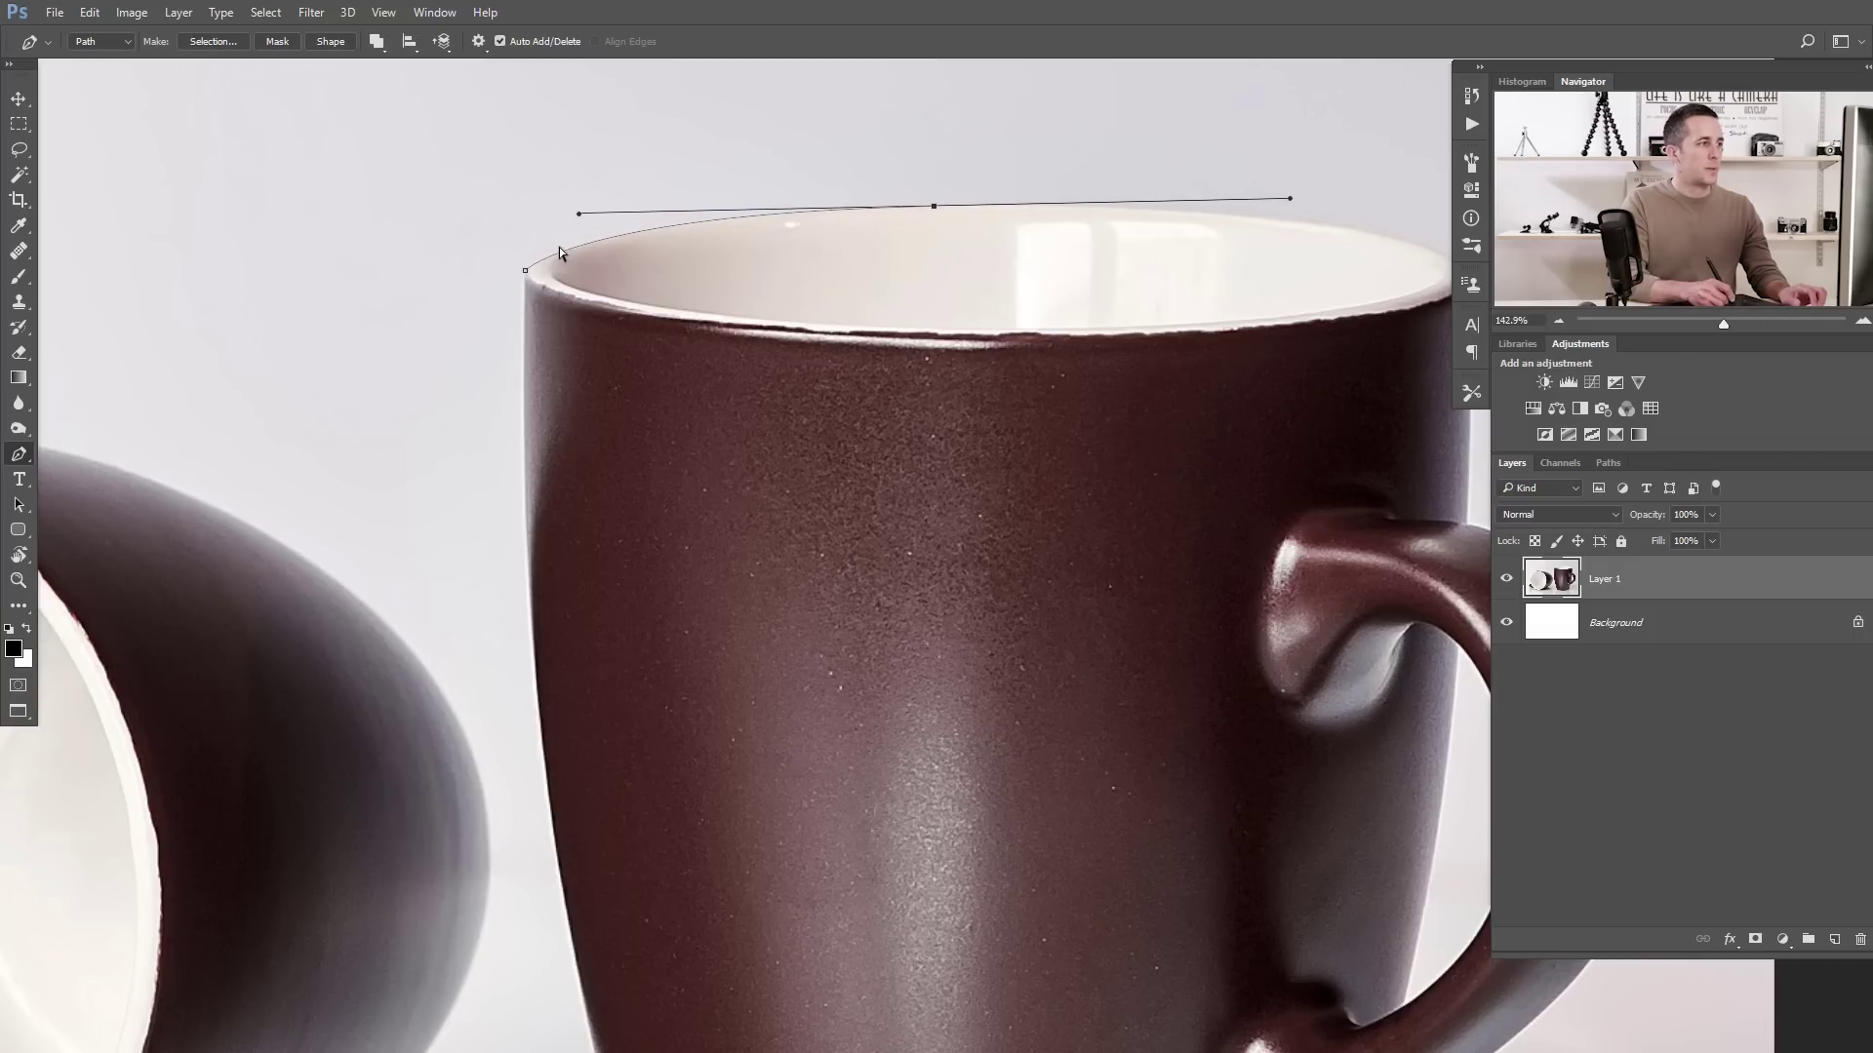
left_click_drag(579, 213, 553, 211)
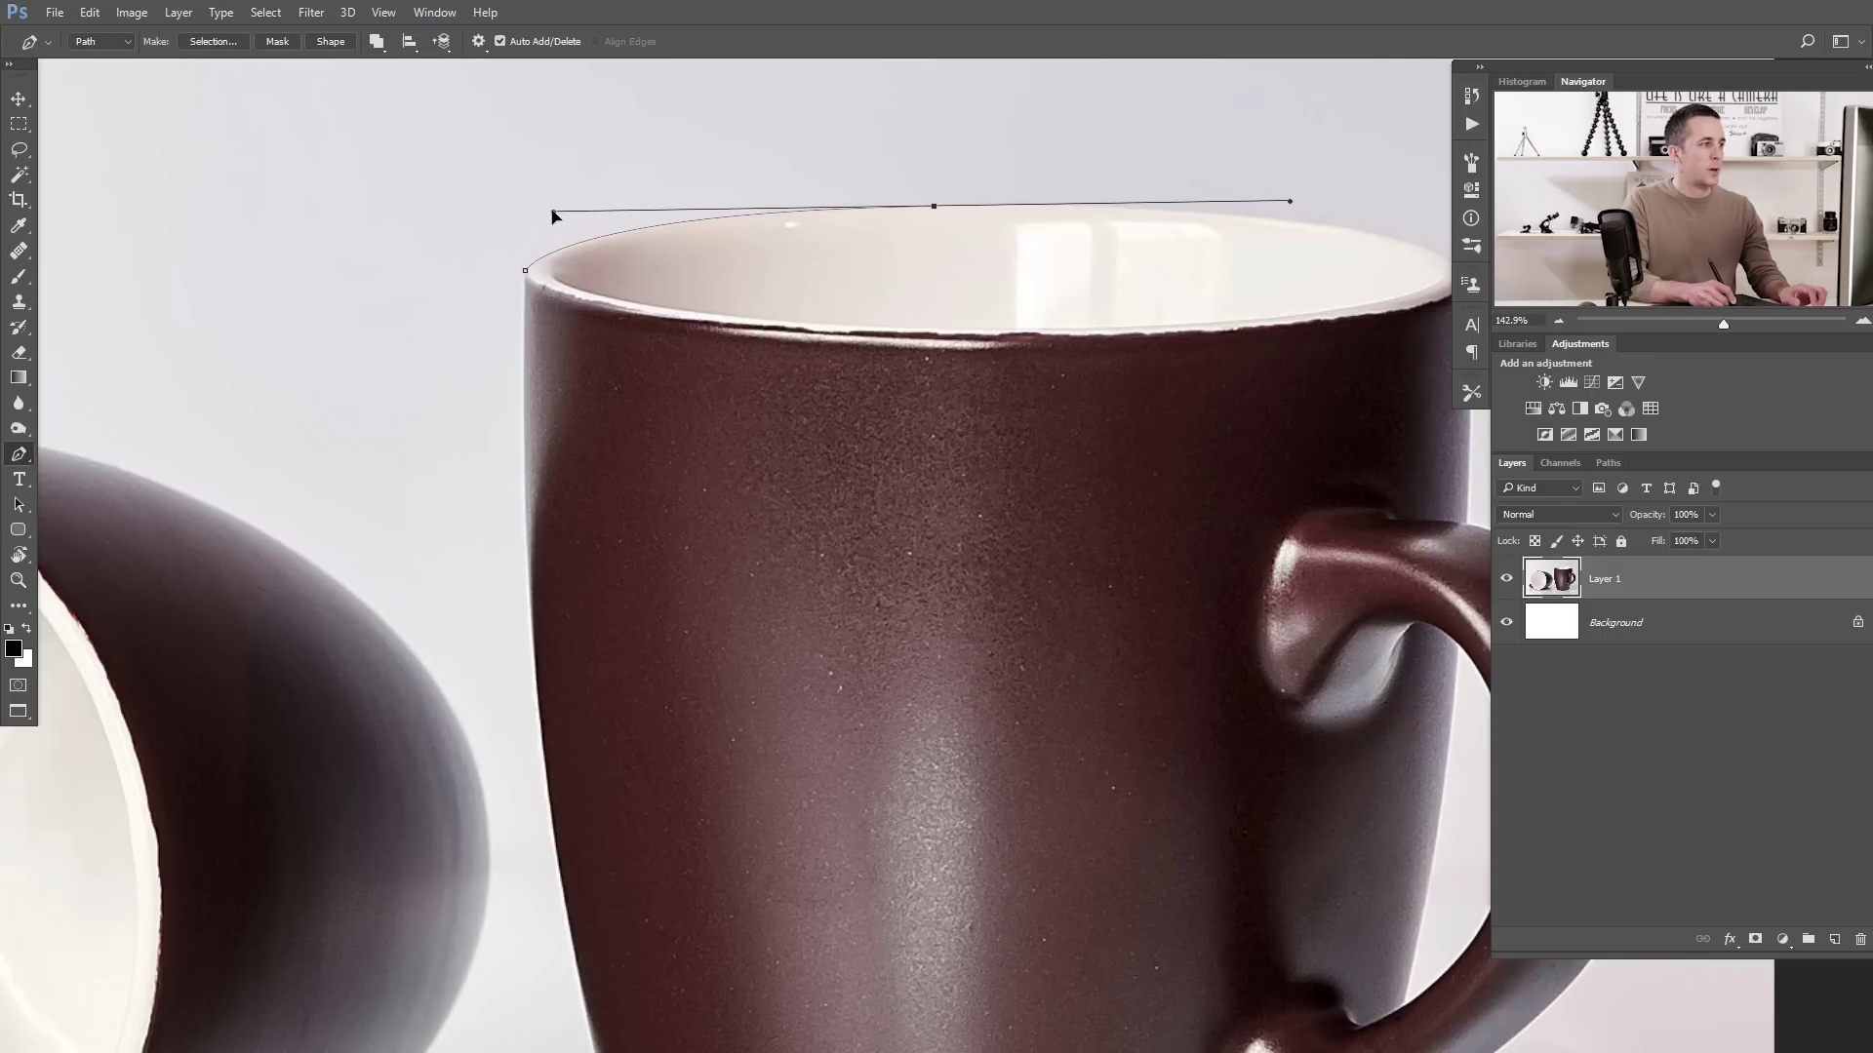
- Enable the Rubber Band preview and extend the path around the rim's right end and down to the handle's upper joint
left_click_drag(1004, 298, 744, 305)
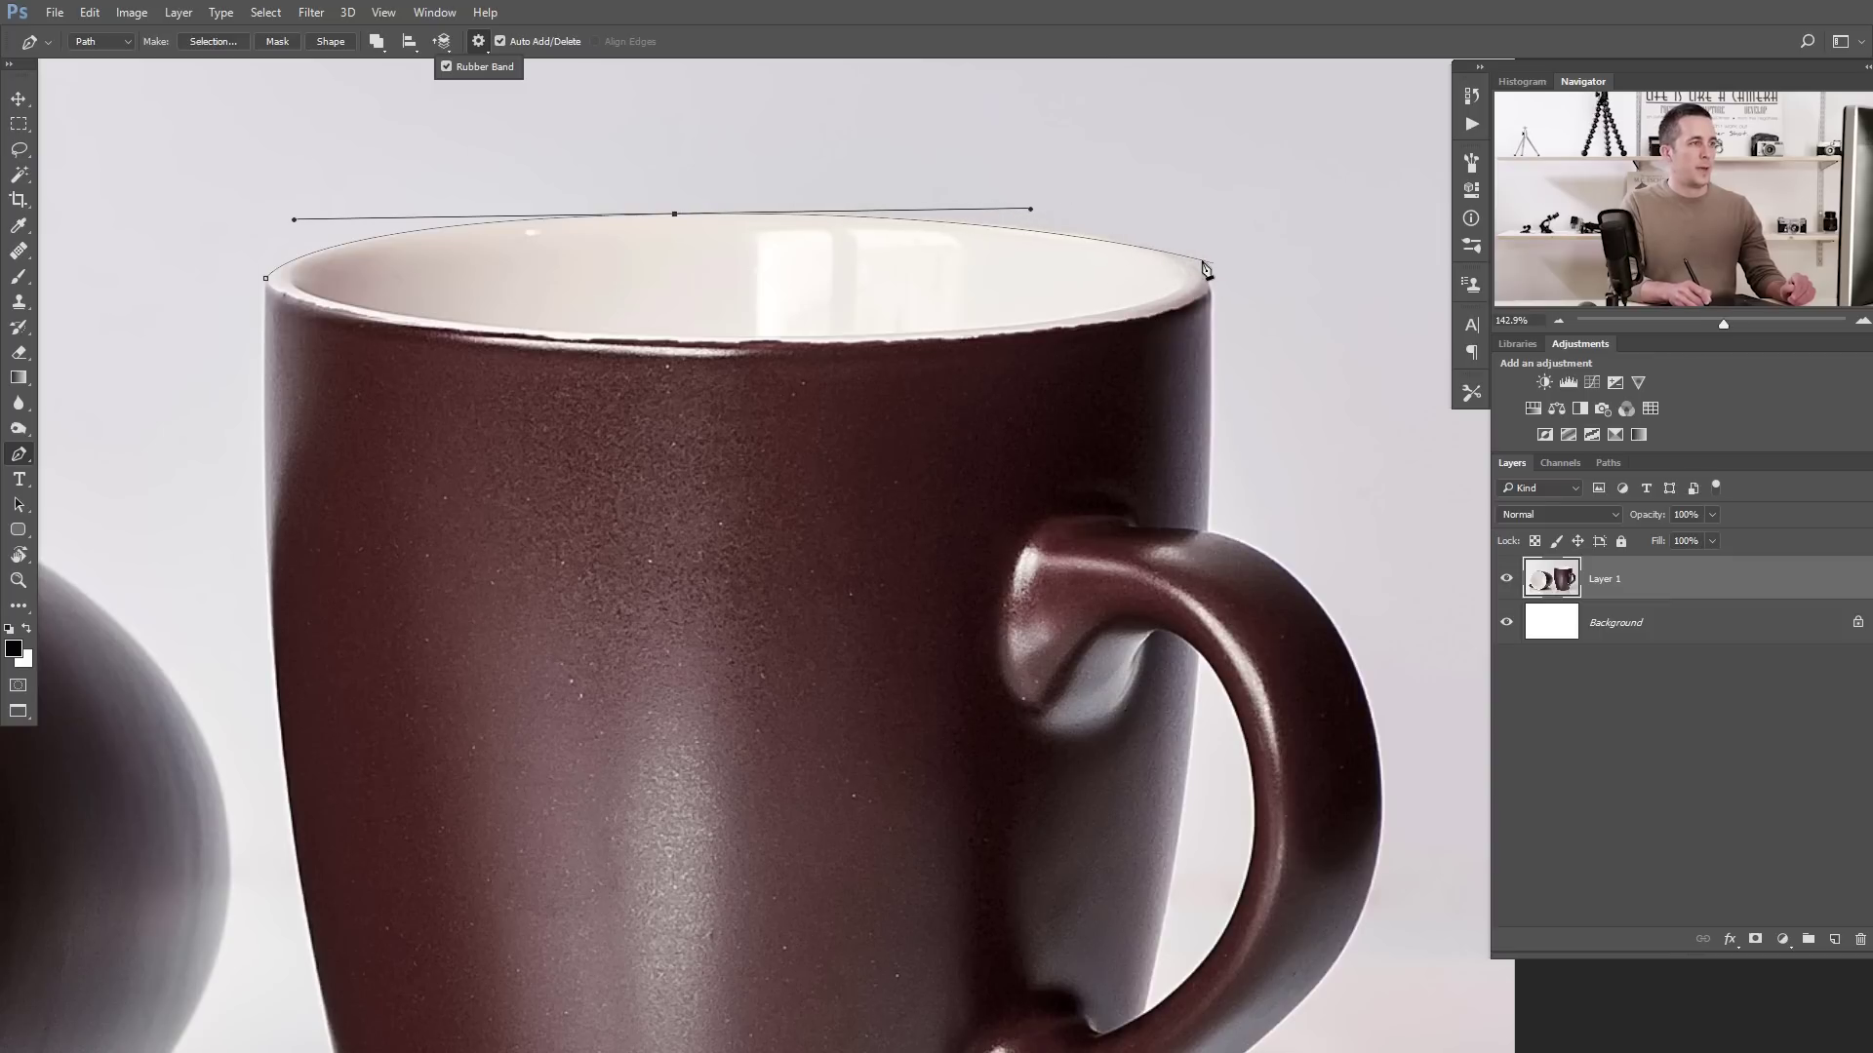
left_click_drag(1199, 271, 1237, 300)
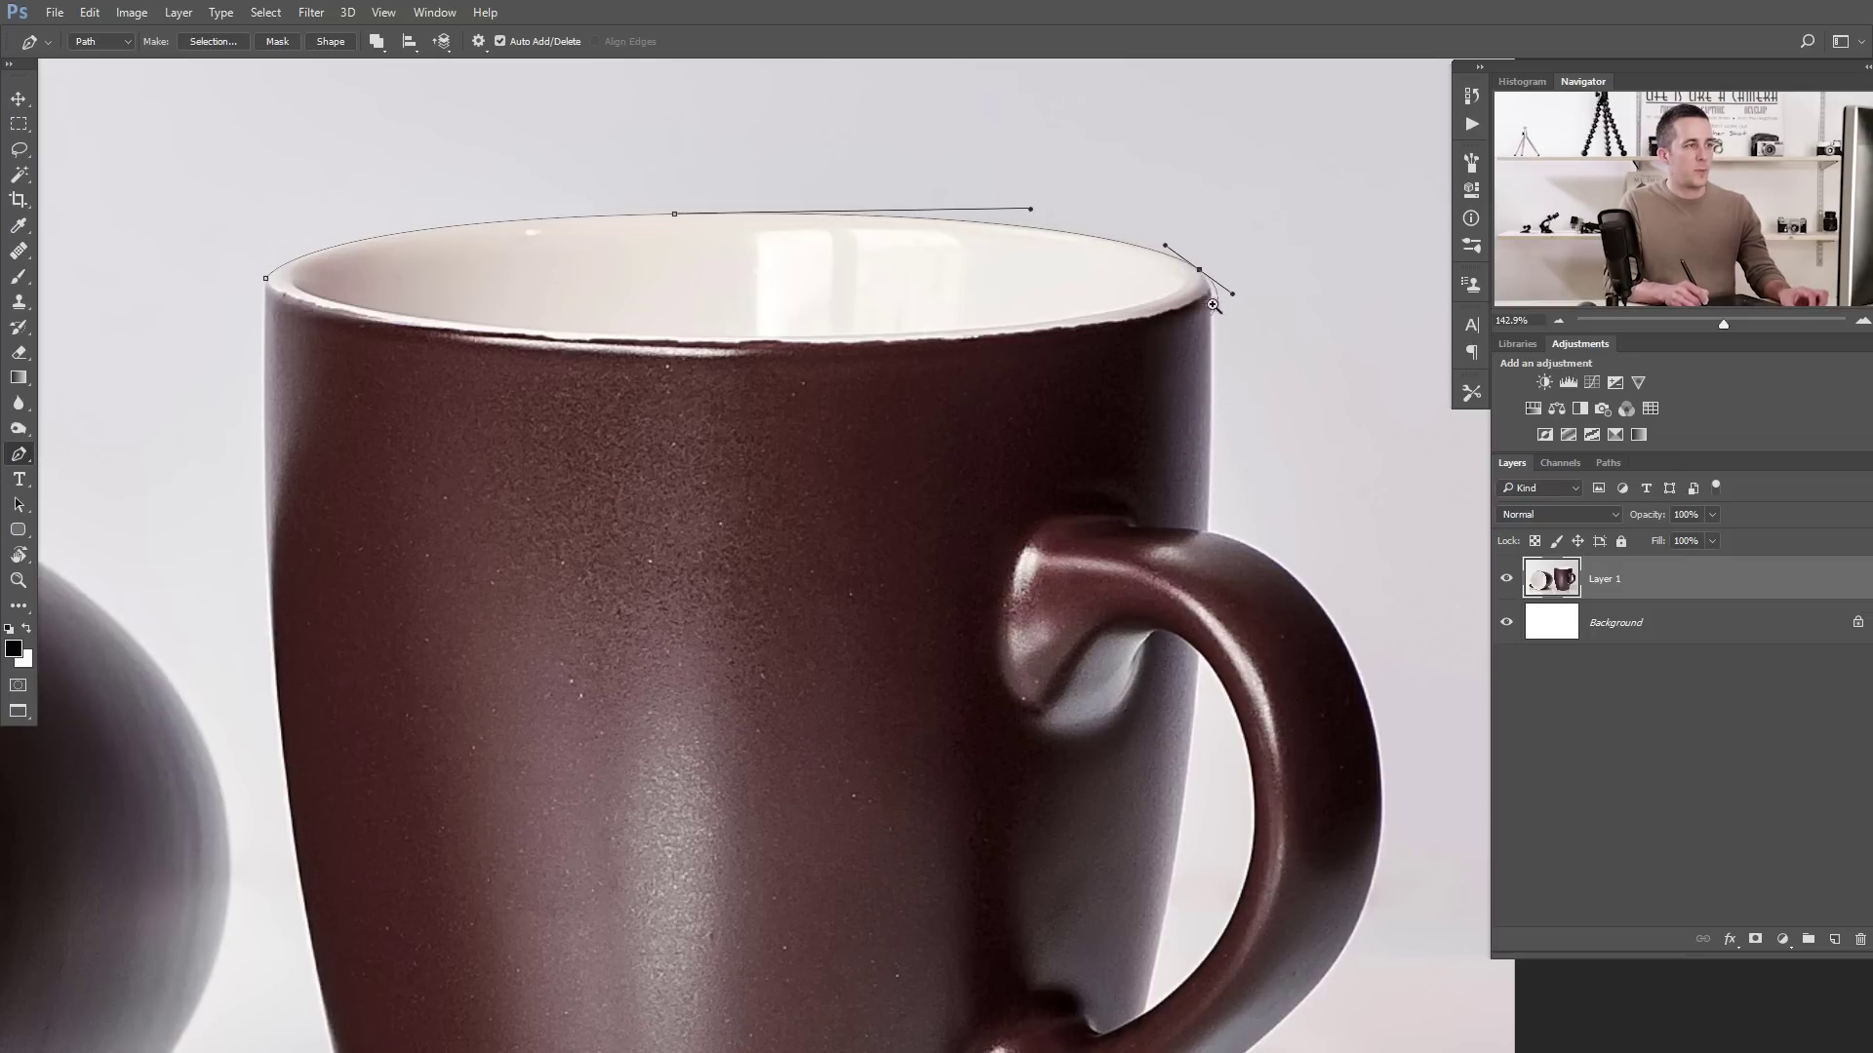
scroll(1258, 313, "up", 4)
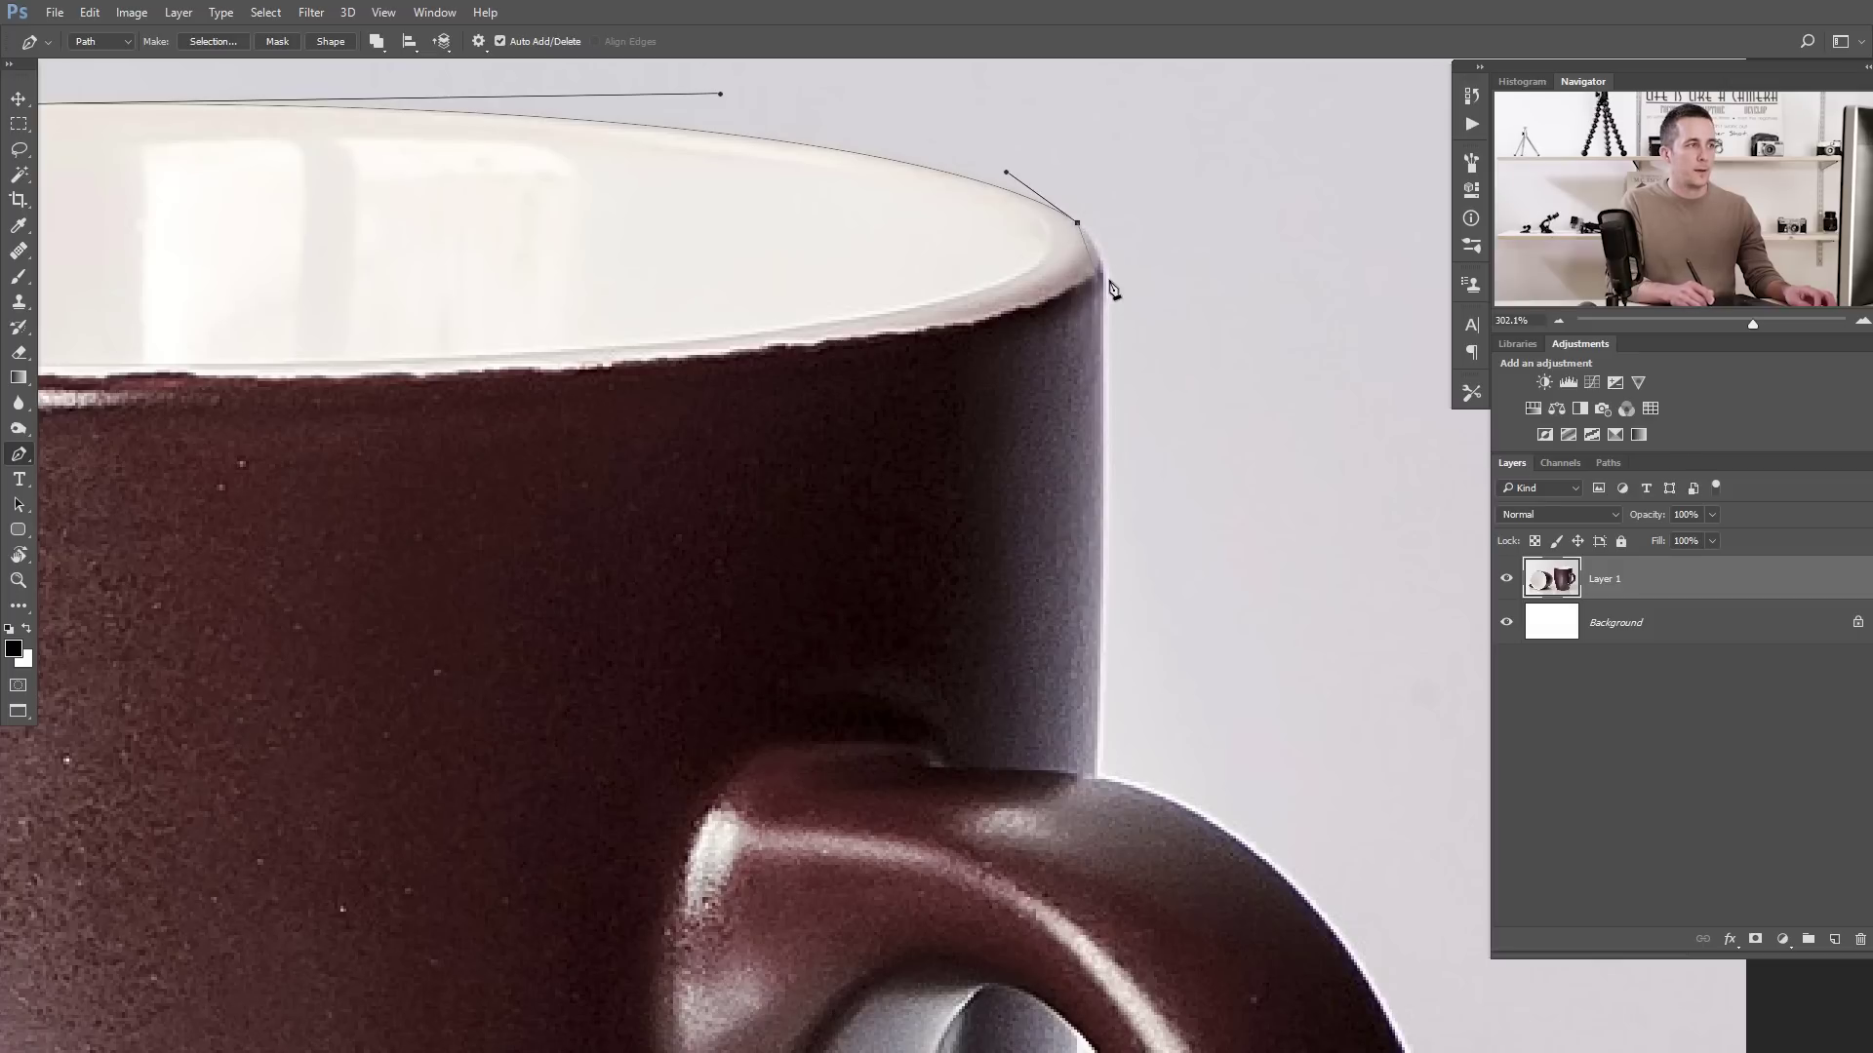
left_click_drag(1101, 266, 1103, 291)
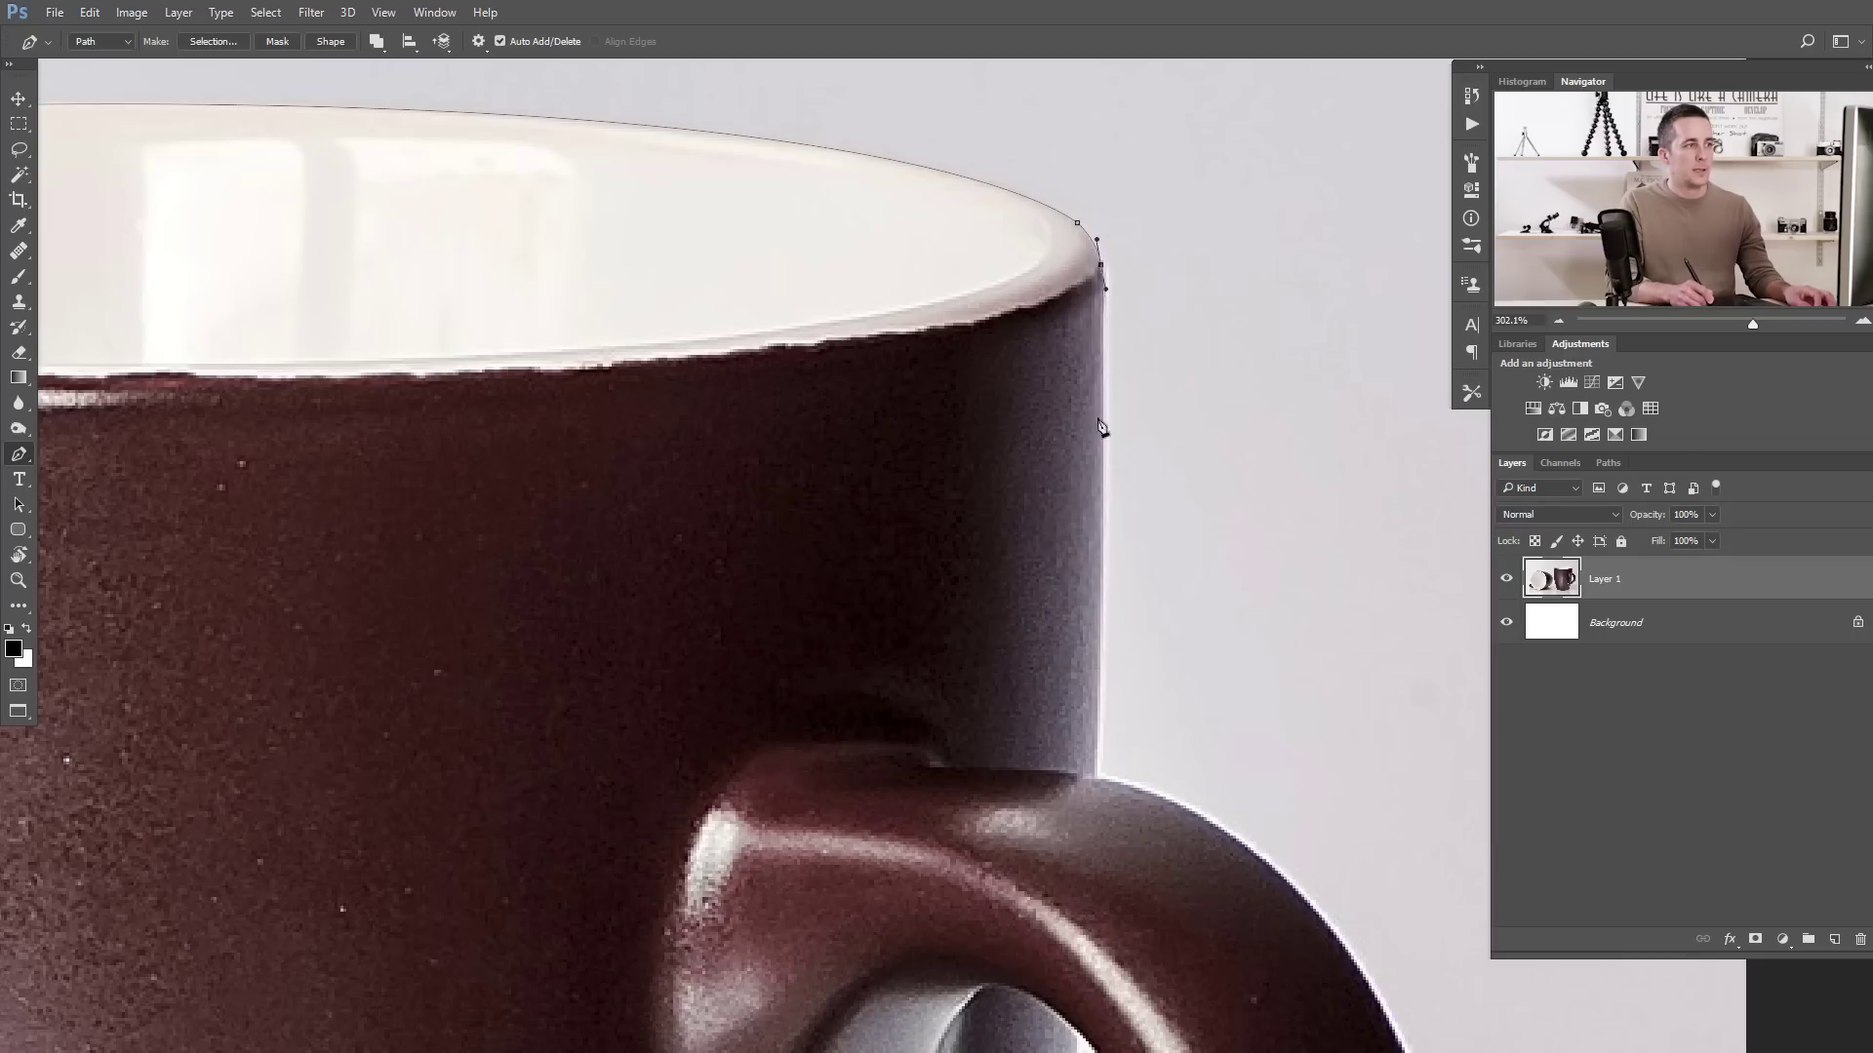
left_click(1092, 782)
- Trace the handle's outer edge with two curved anchor points and adjust the upper one's direction handle to fit the edge
left_click_drag(1092, 781, 922, 391)
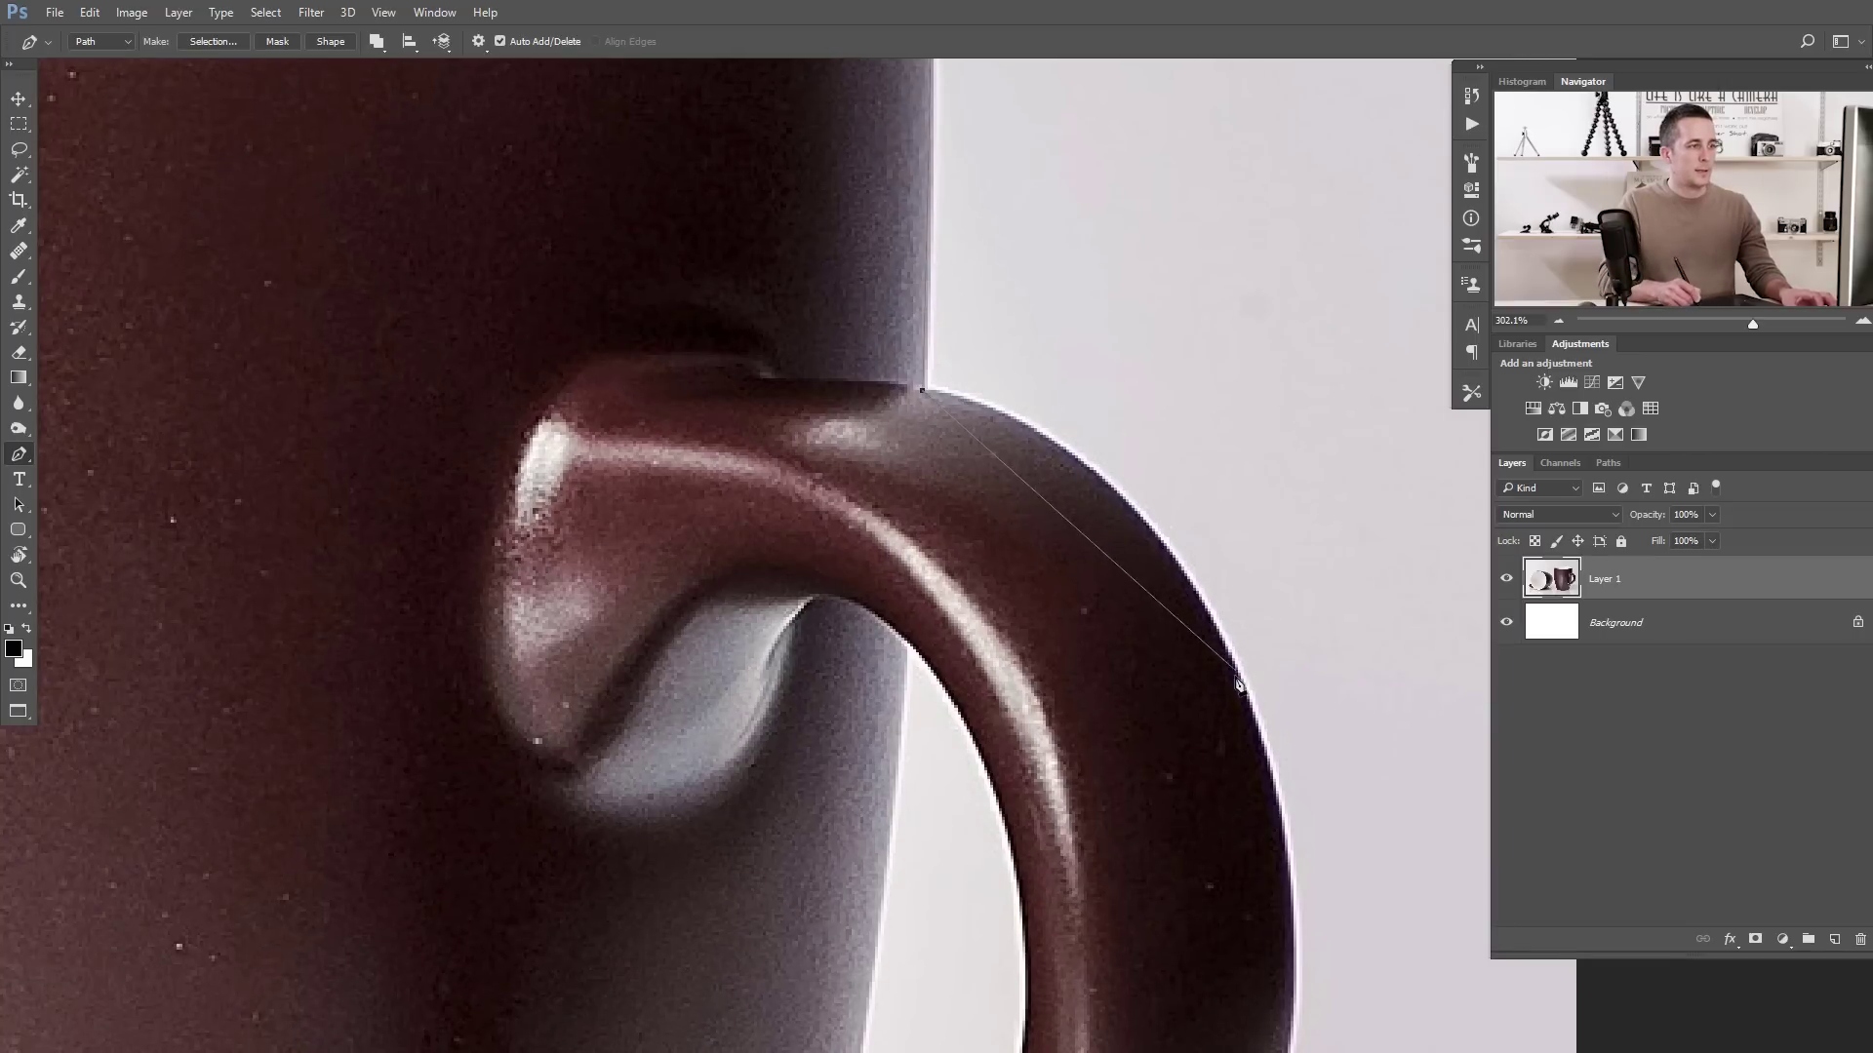
left_click_drag(1244, 689, 1351, 946)
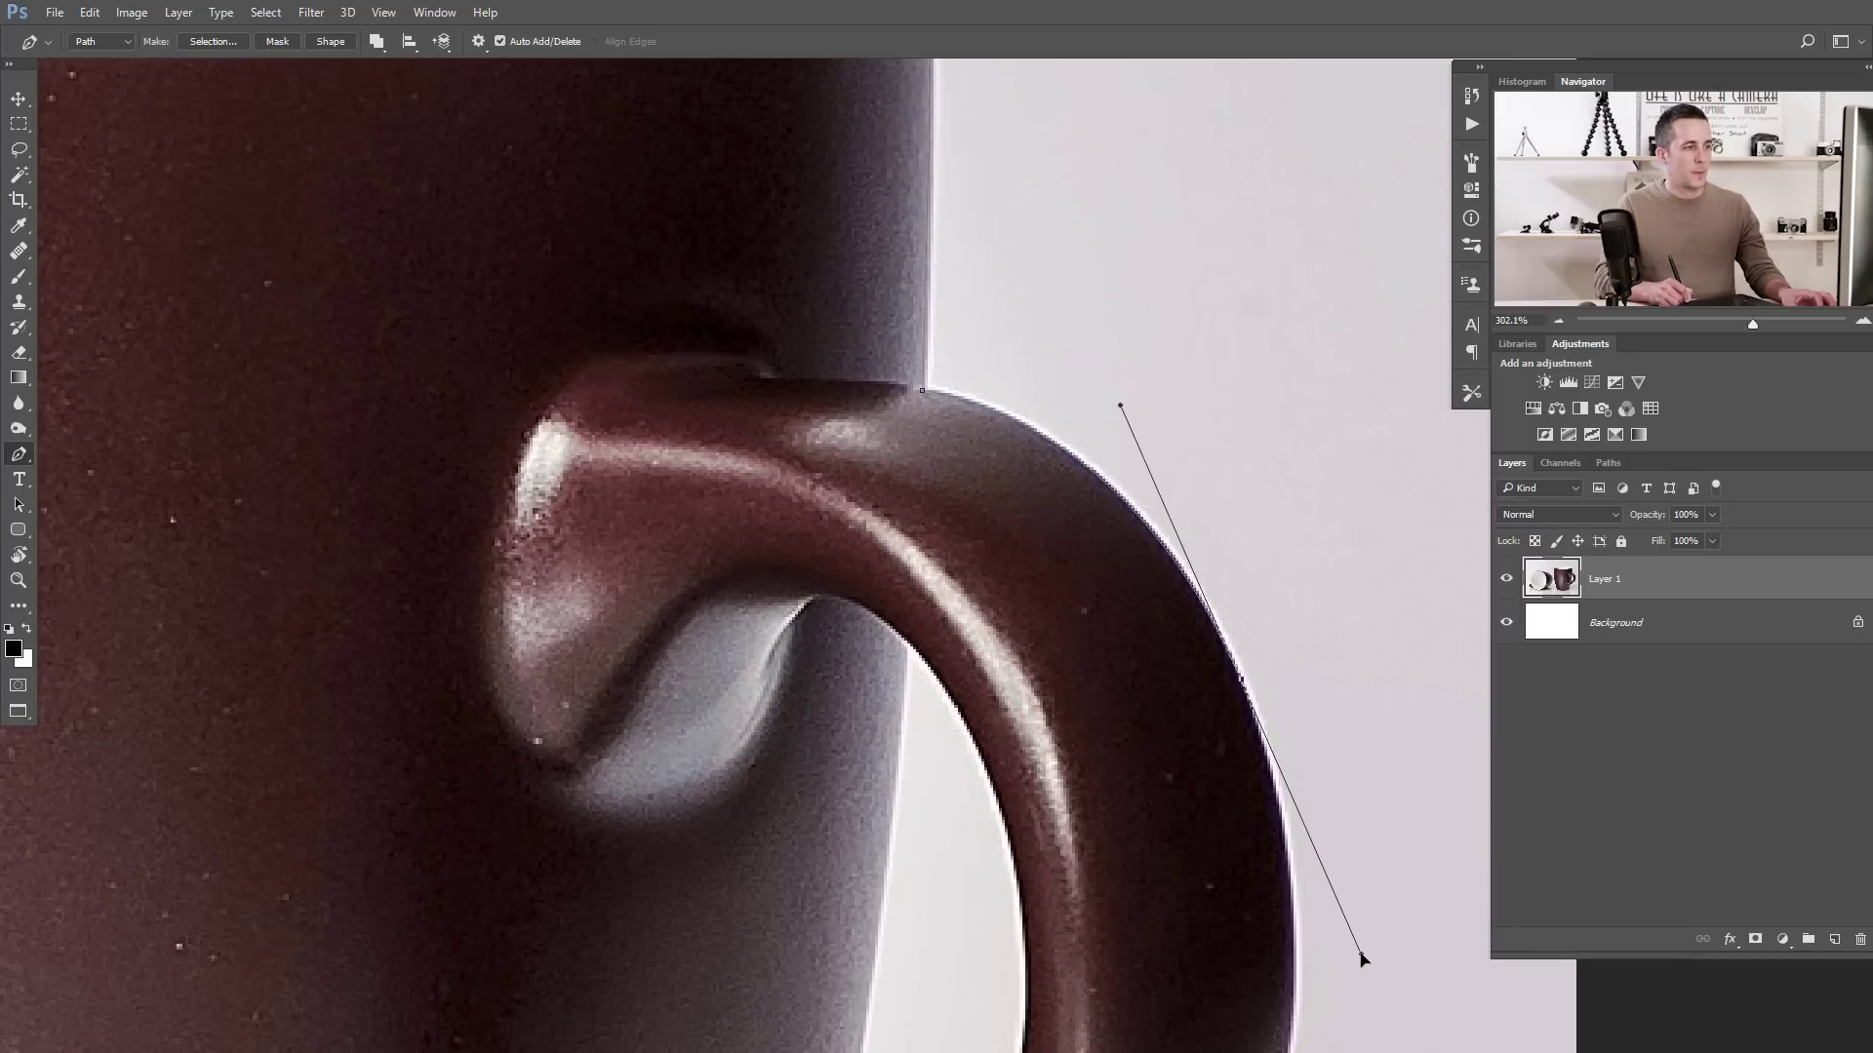
left_click_drag(1326, 878, 1085, 481)
scroll(1084, 481, "down", 3)
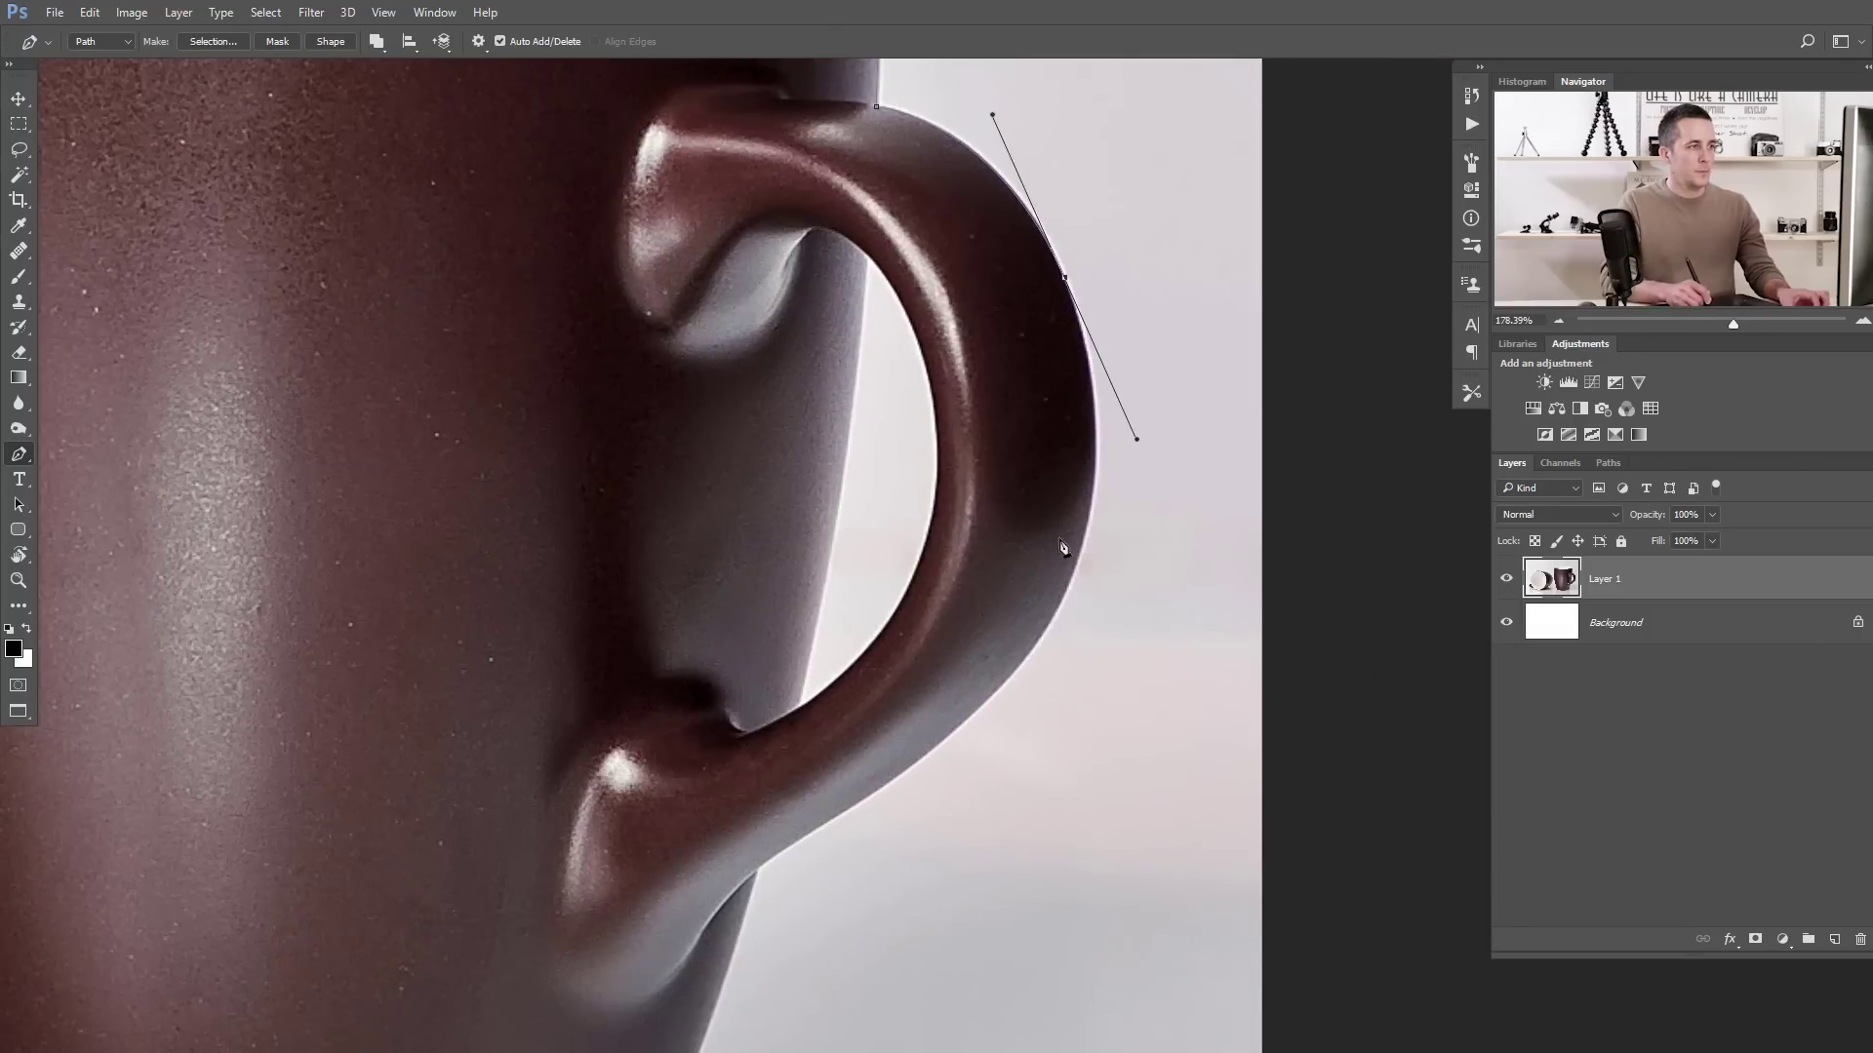
left_click_drag(1017, 669, 966, 727)
mouse_move(1128, 441)
left_mouse_down()
mouse_move(1143, 431)
mouse_move(1137, 474)
left_mouse_up()
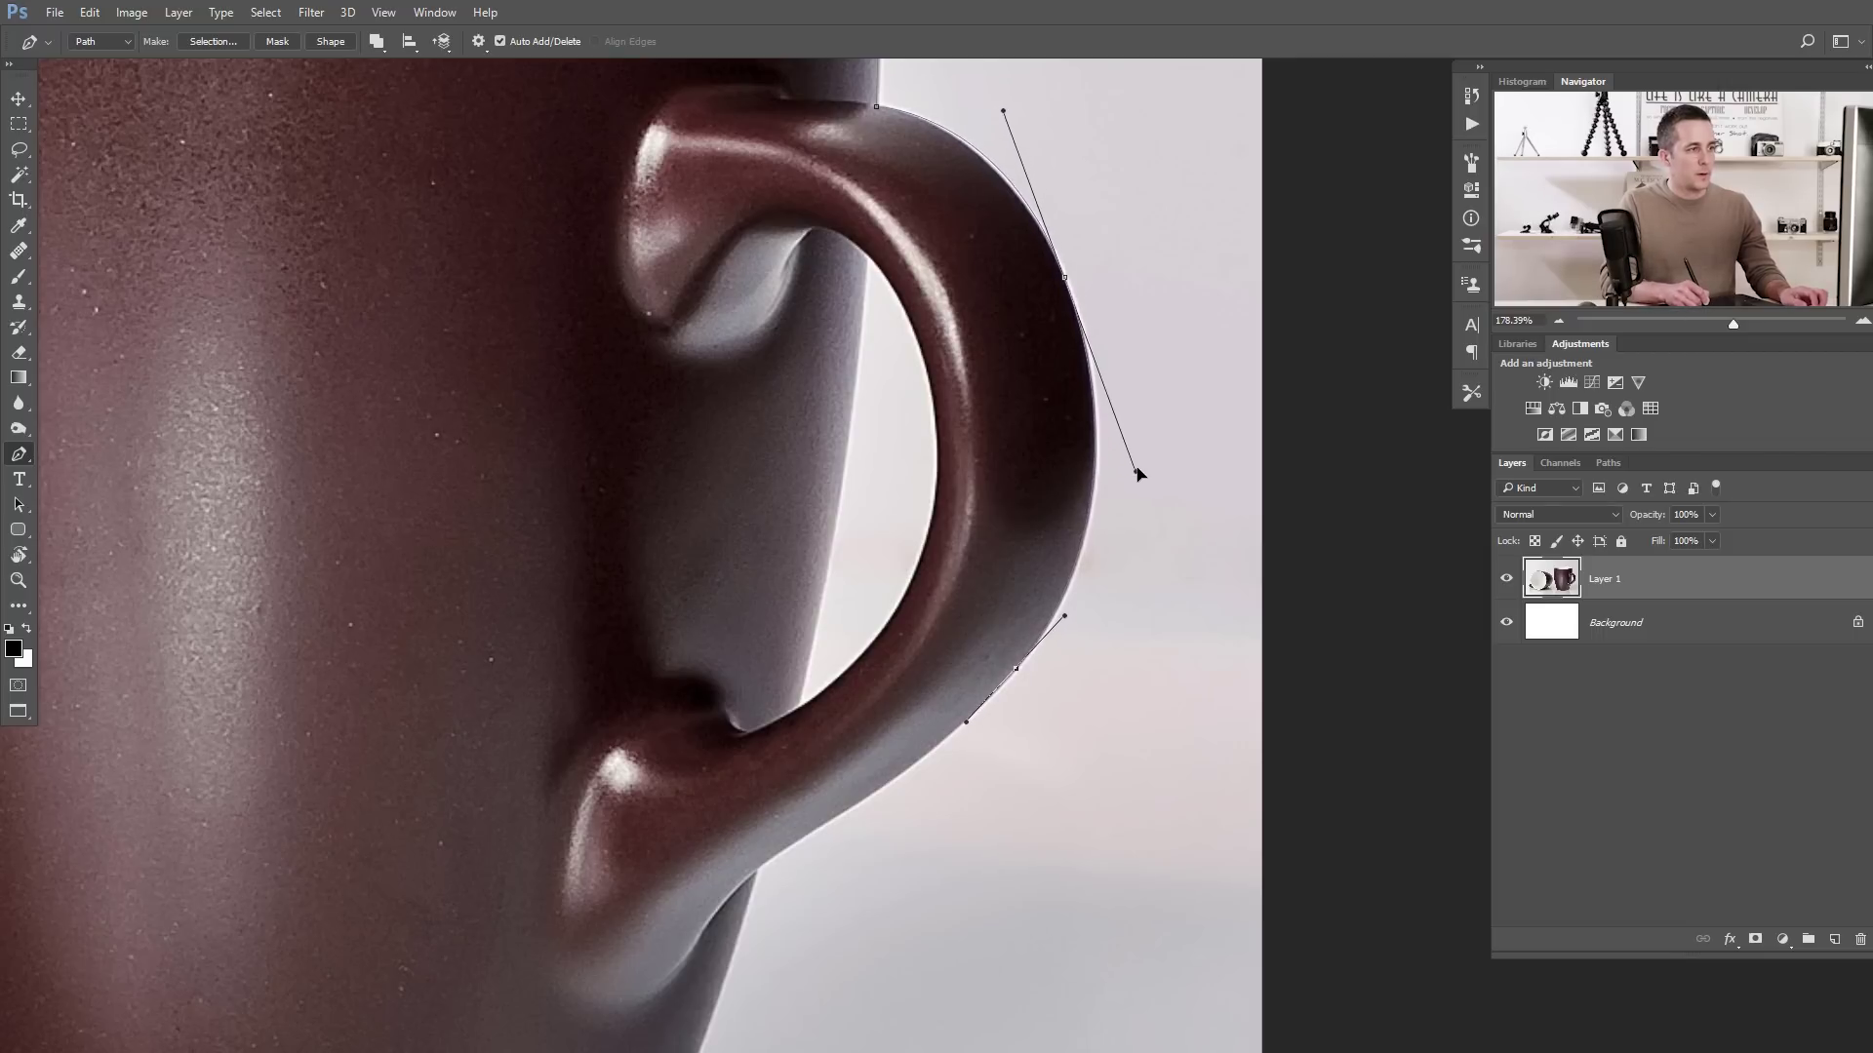
- Continue the path along the handle's lower end to its joint with the body and down the mug's lower right side
left_click_drag(1008, 641, 1090, 445)
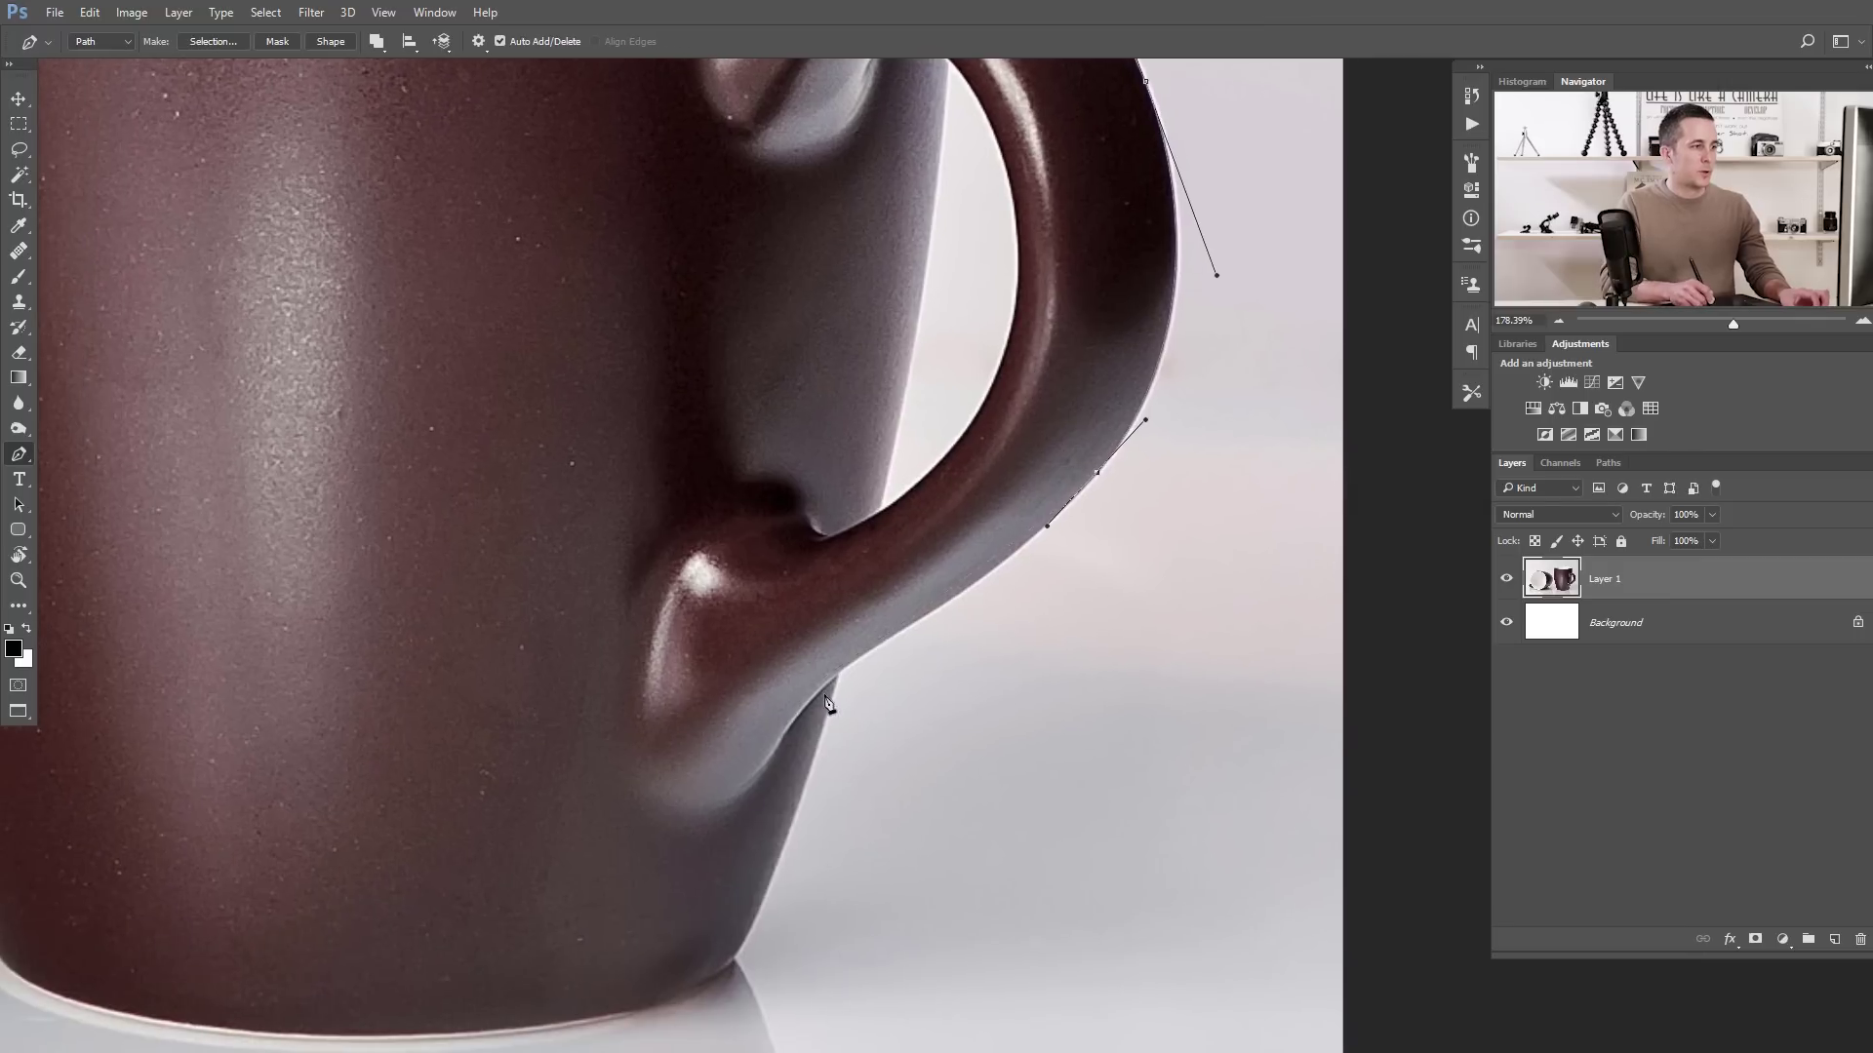
left_click_drag(841, 675, 971, 591)
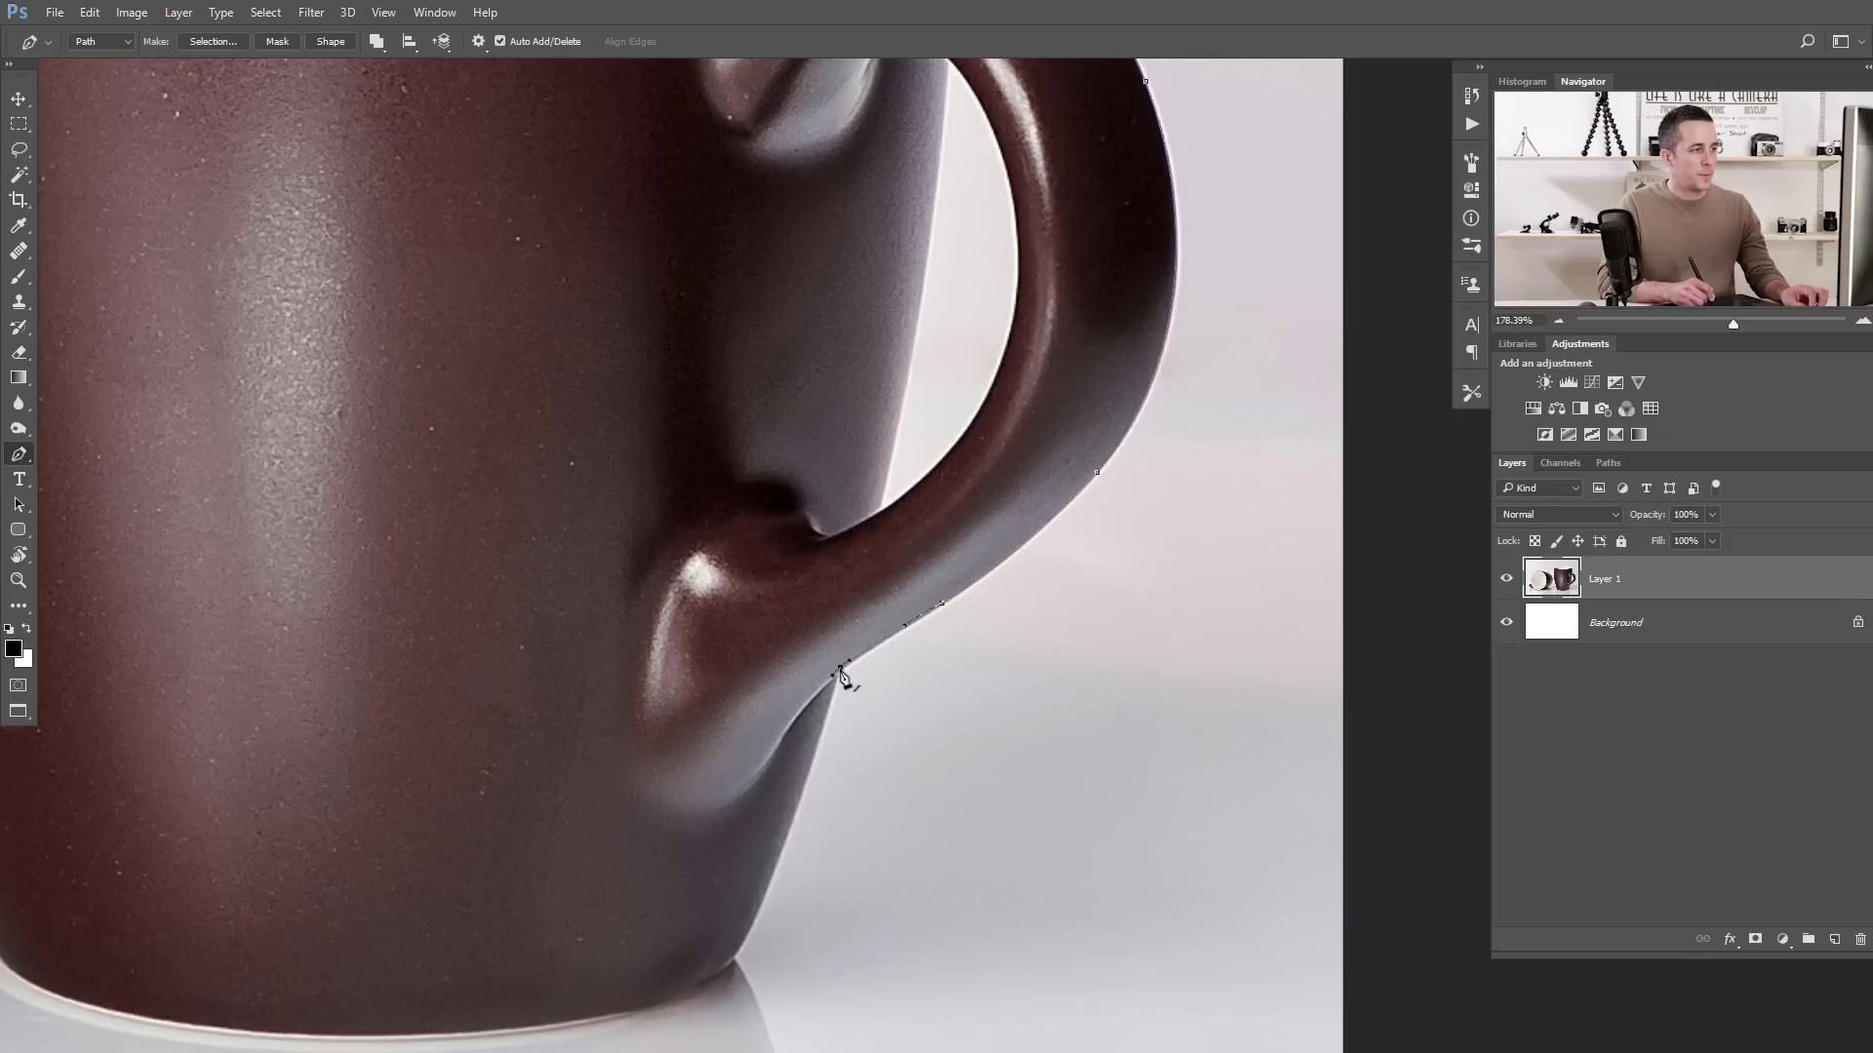
left_click_drag(834, 724, 879, 580)
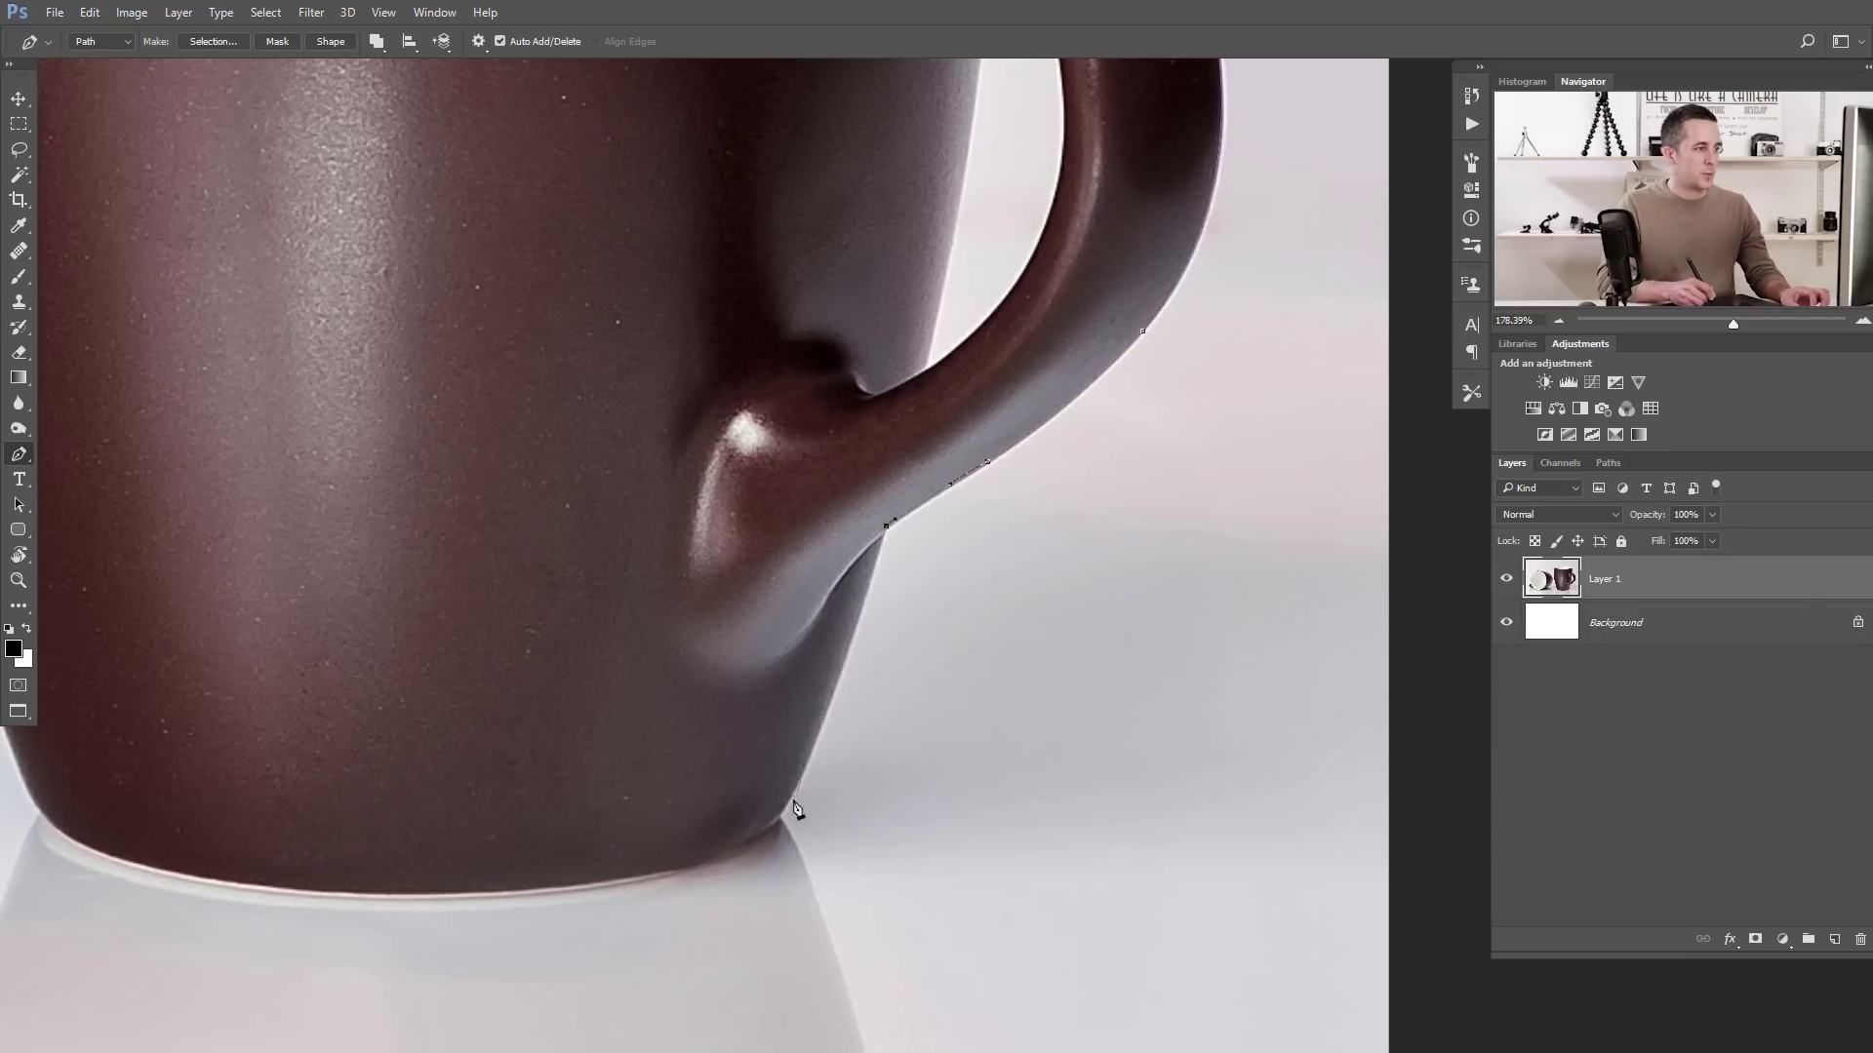
left_click_drag(807, 761, 785, 810)
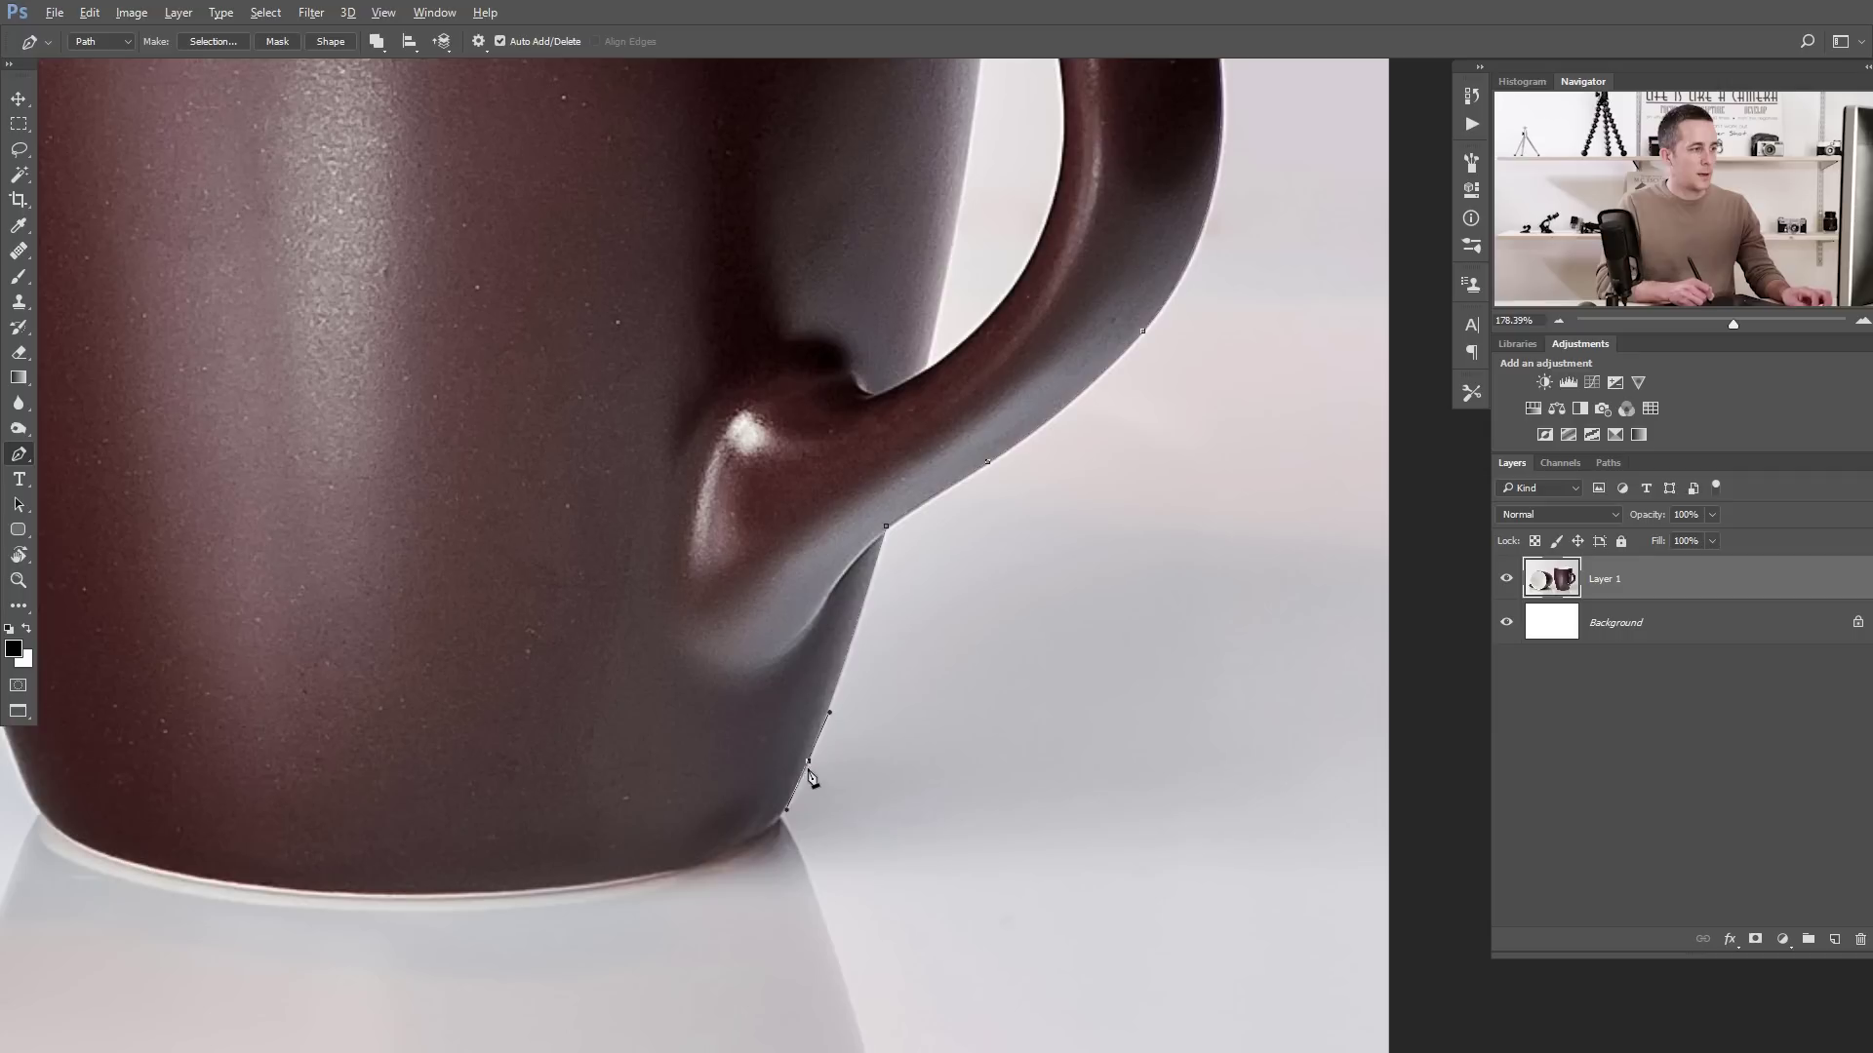
- Trace the mug's curved base from its right corner to its left corner
left_click_drag(761, 845, 1080, 615)
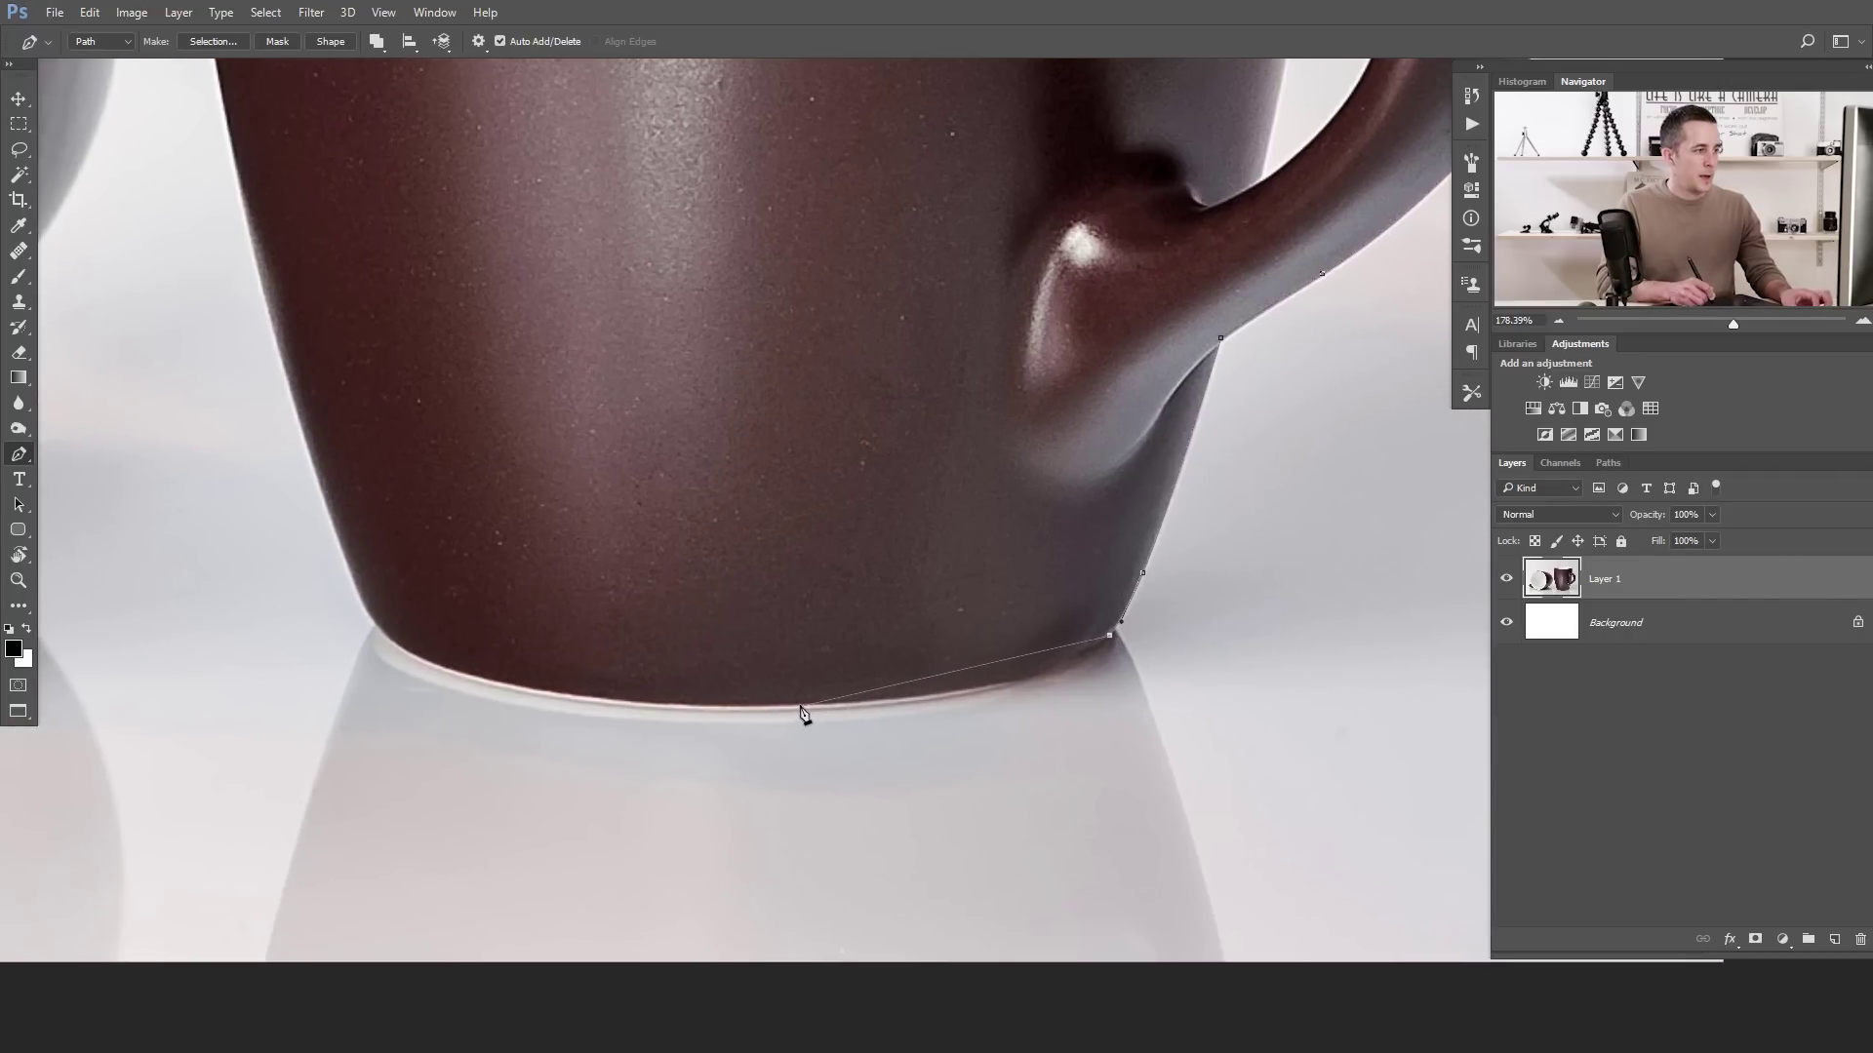
left_click_drag(792, 707, 527, 717)
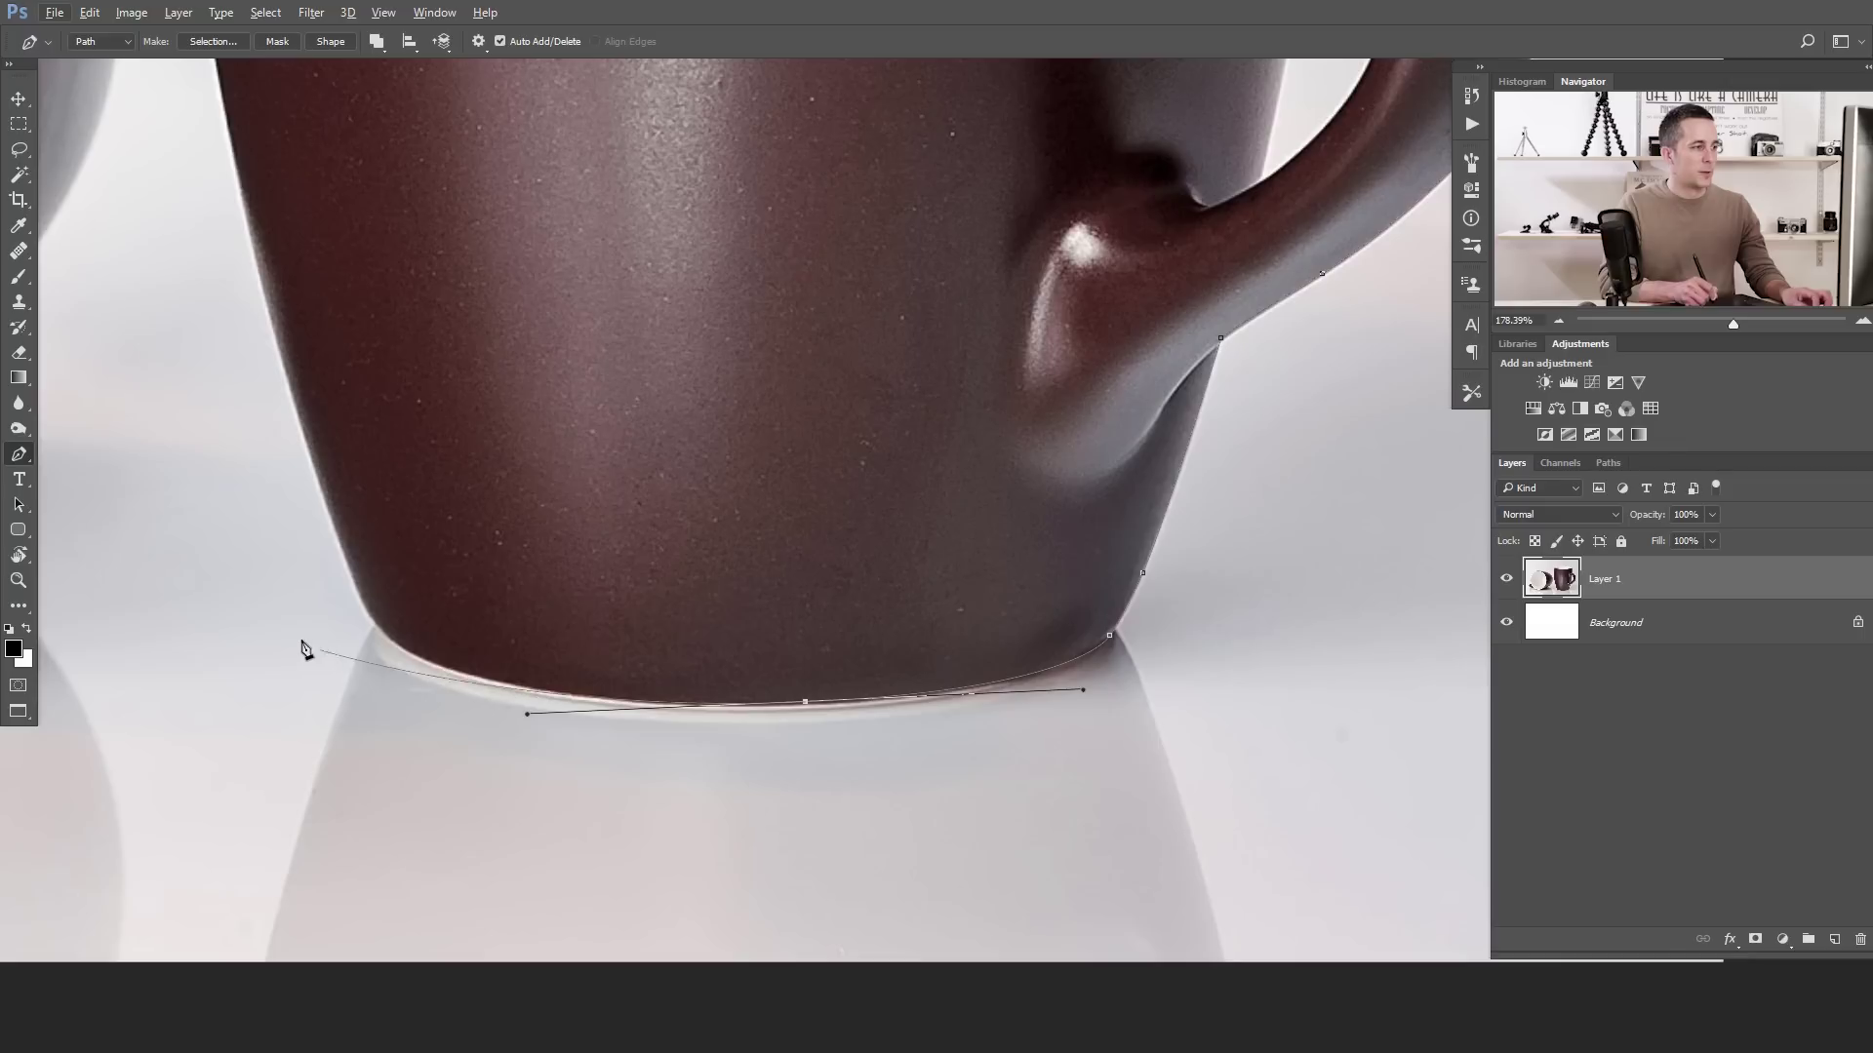
left_click_drag(377, 622, 343, 581)
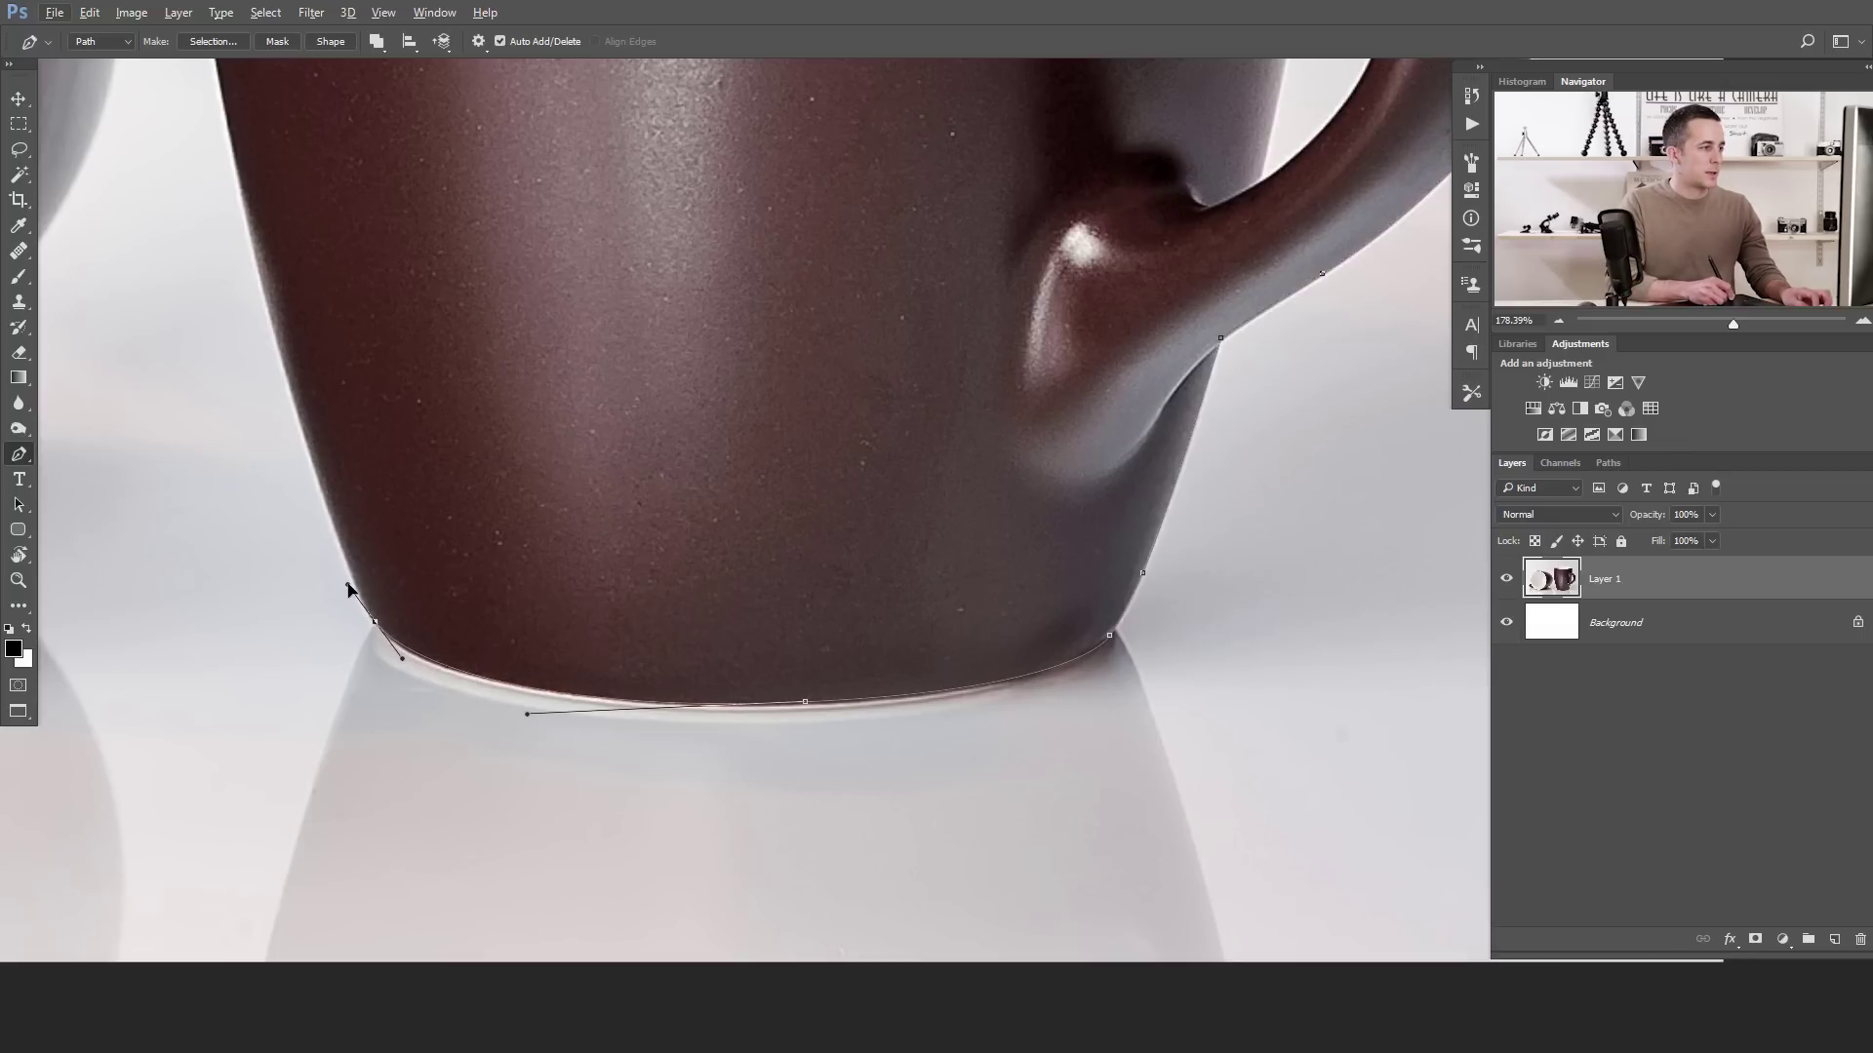
- Trace up the mug's left side with curved anchor points and adjust their direction handles to follow the edge
left_click_drag(325, 441, 420, 645)
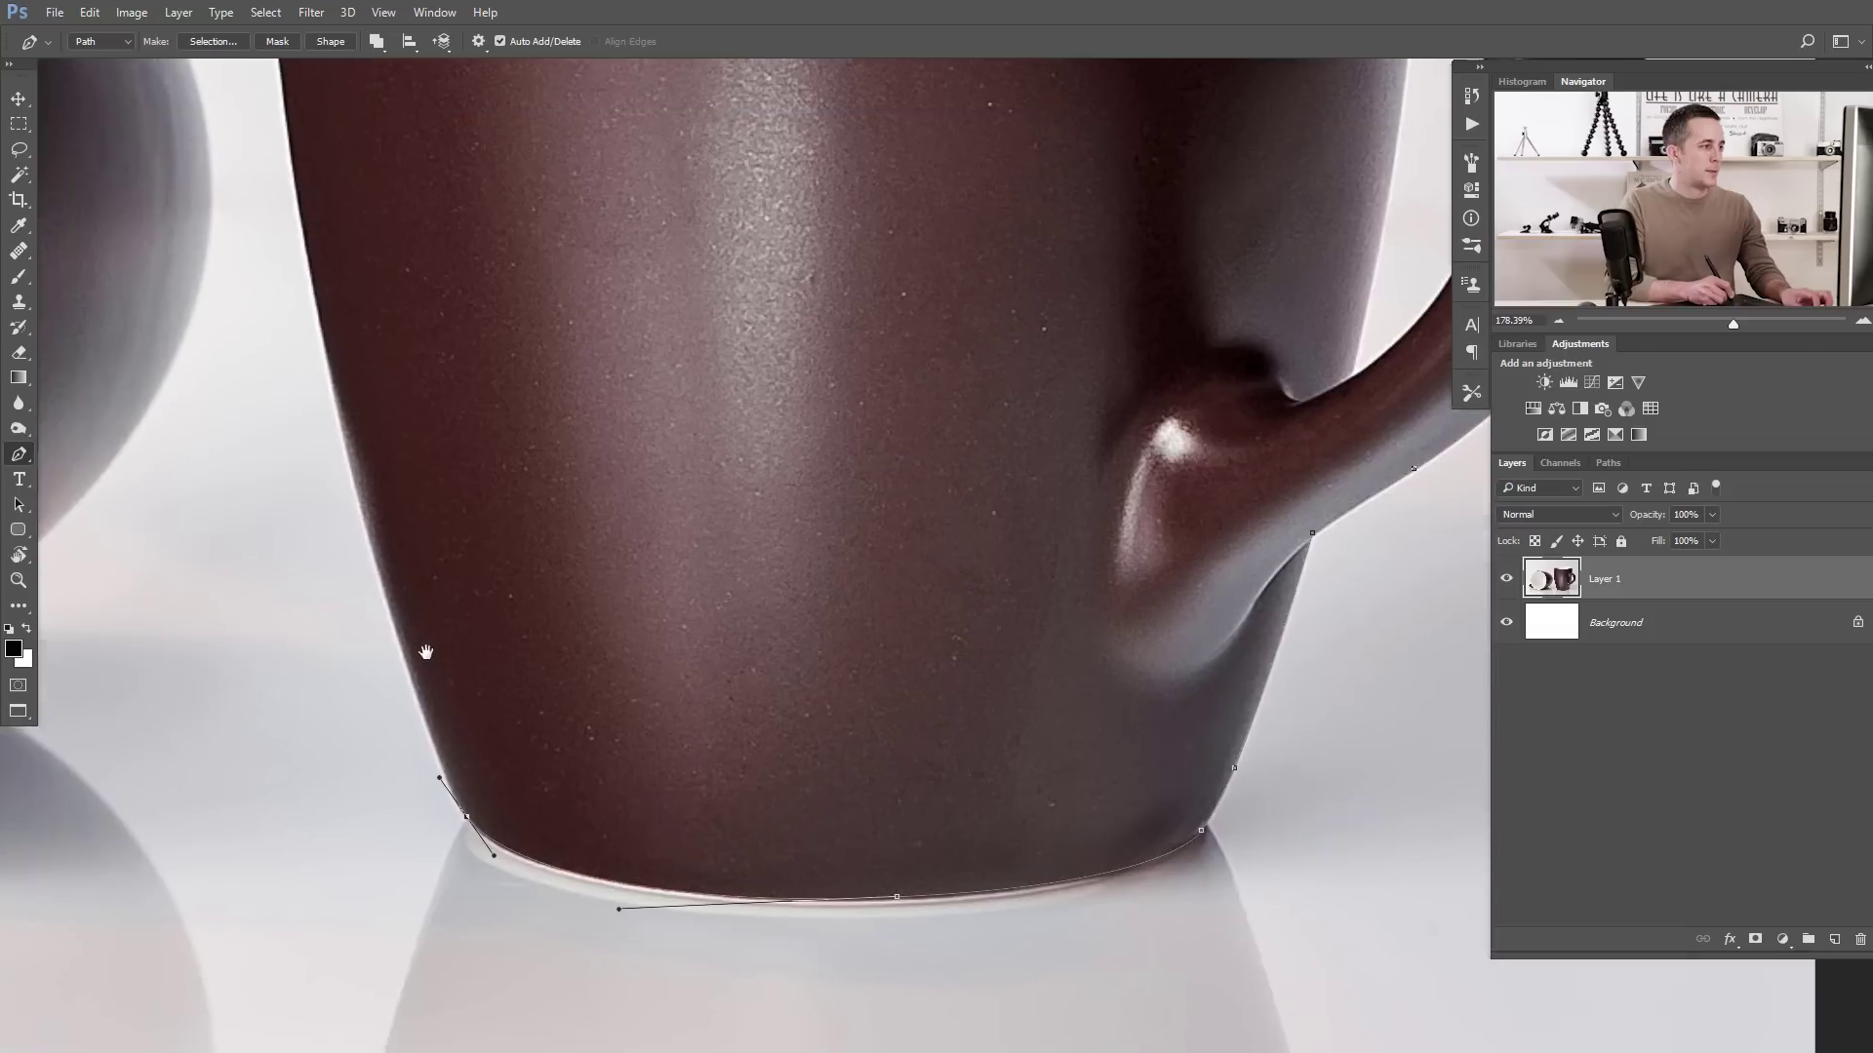
left_click_drag(336, 387, 389, 665)
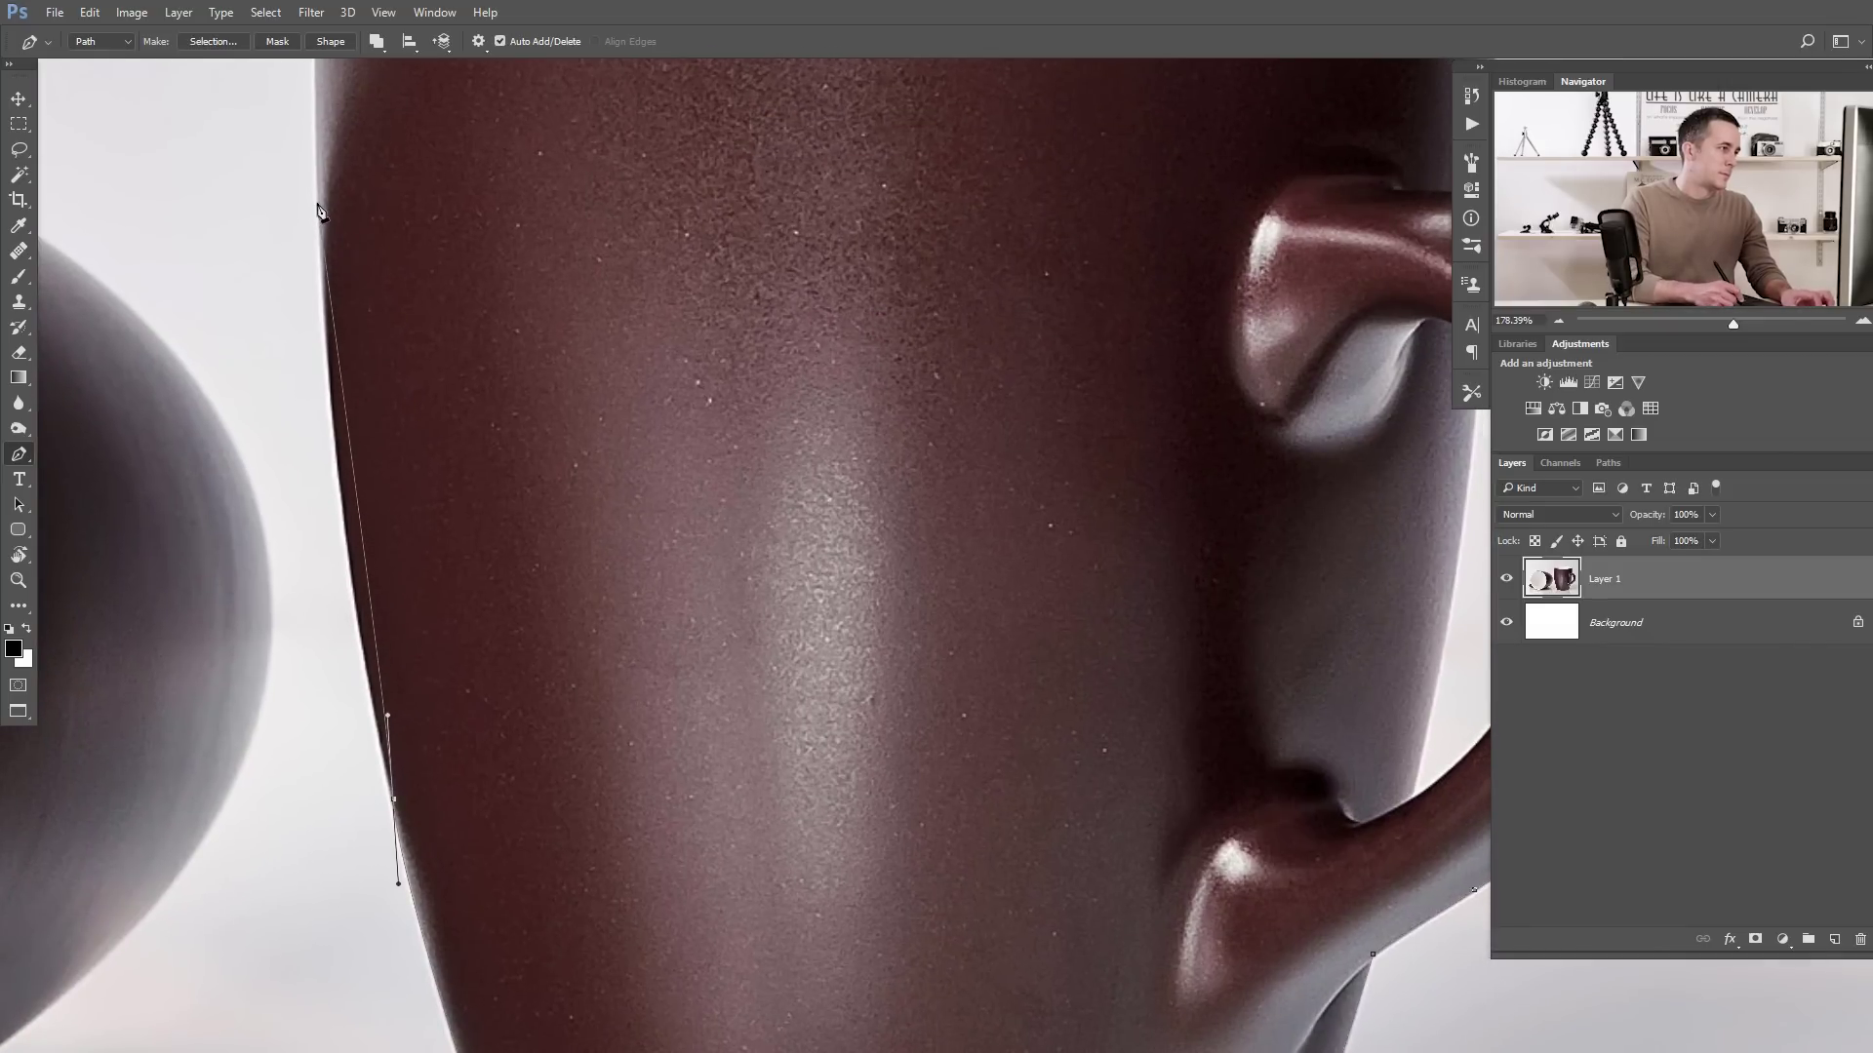
scroll(322, 137, "up", 4)
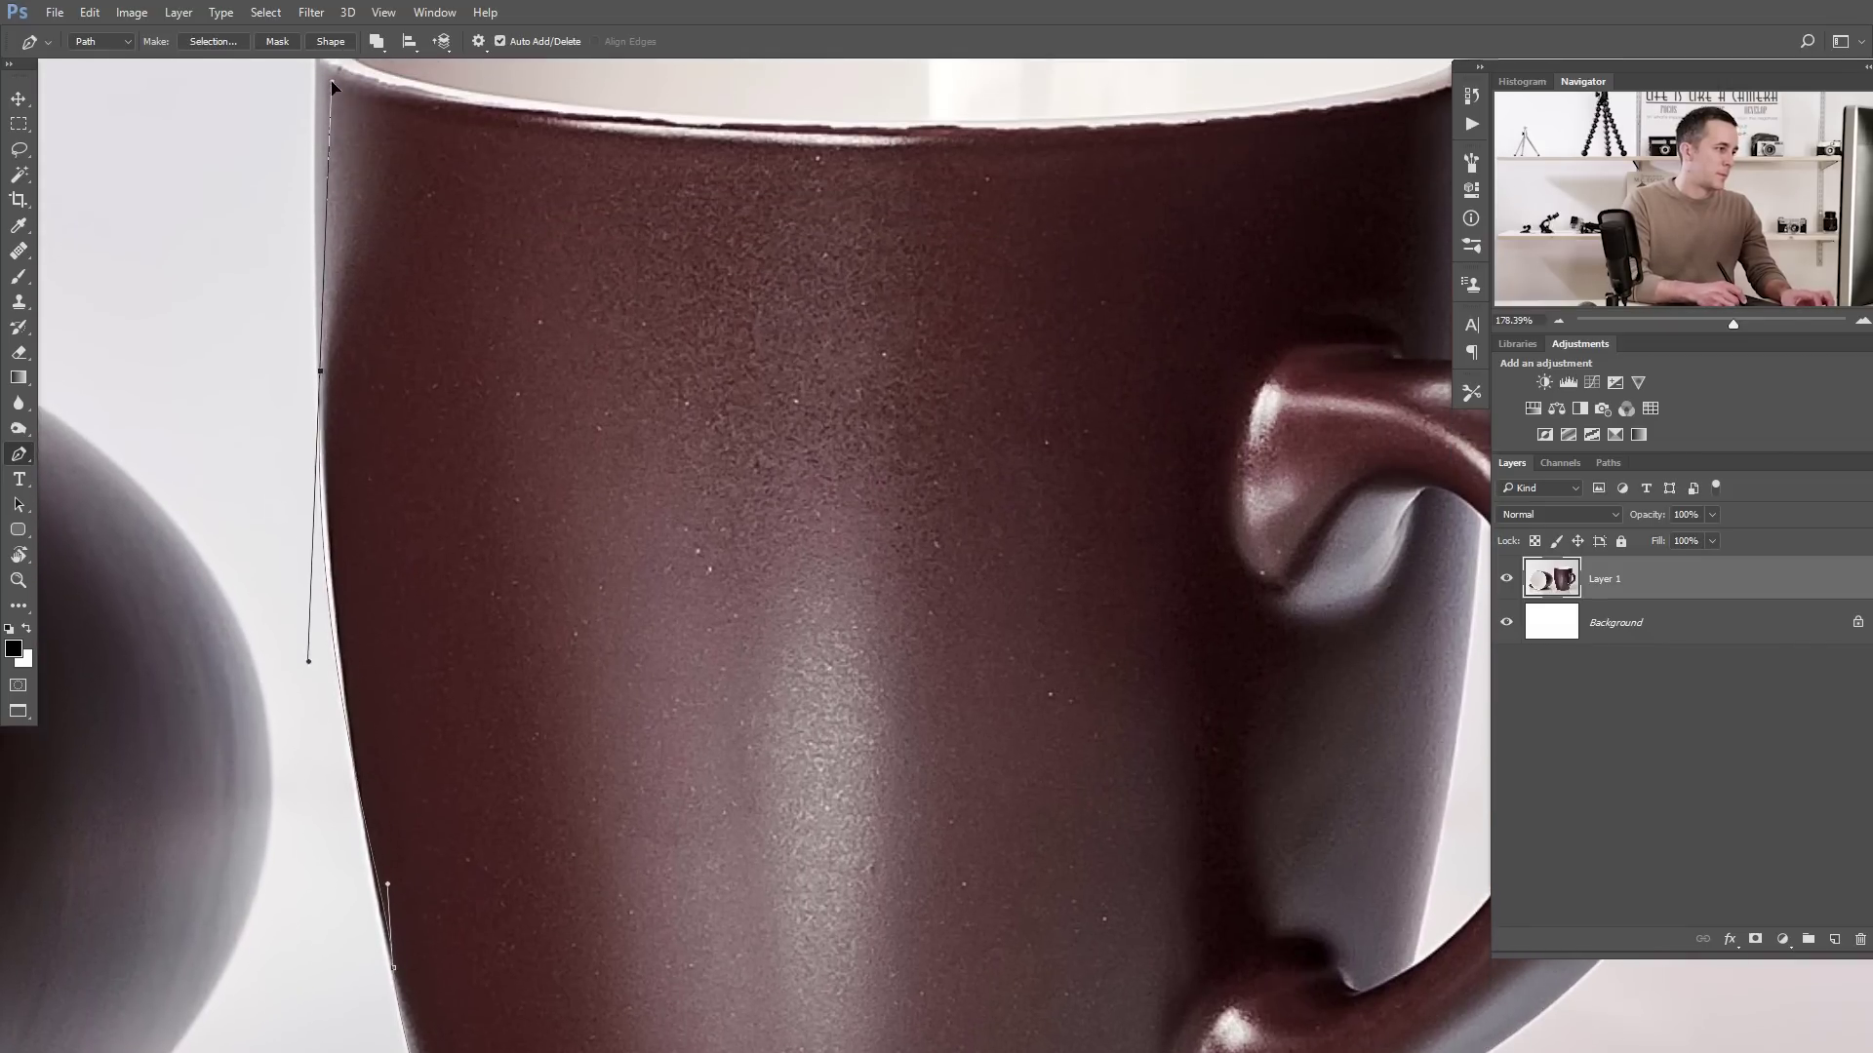
scroll(314, 76, "up", 3)
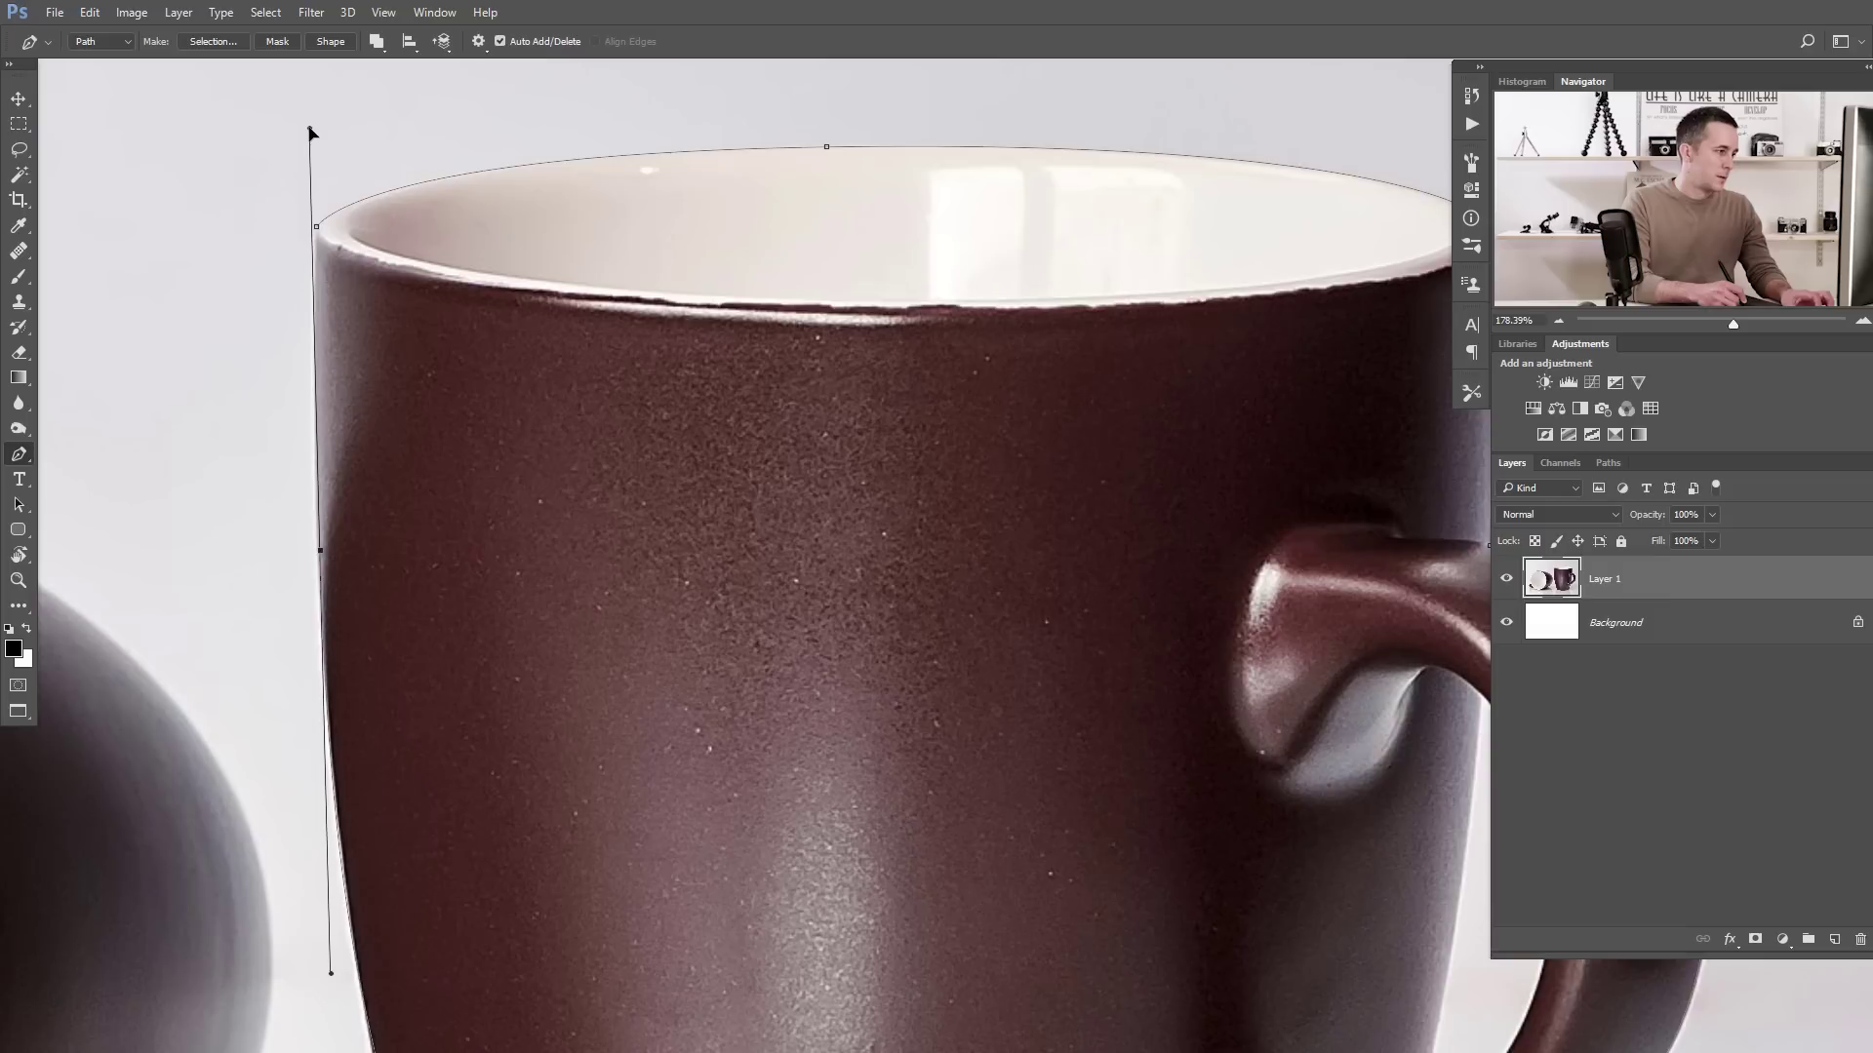
left_click_drag(372, 634, 393, 464)
mouse_move(355, 797)
left_mouse_down()
mouse_move(352, 841)
mouse_move(364, 826)
left_mouse_up()
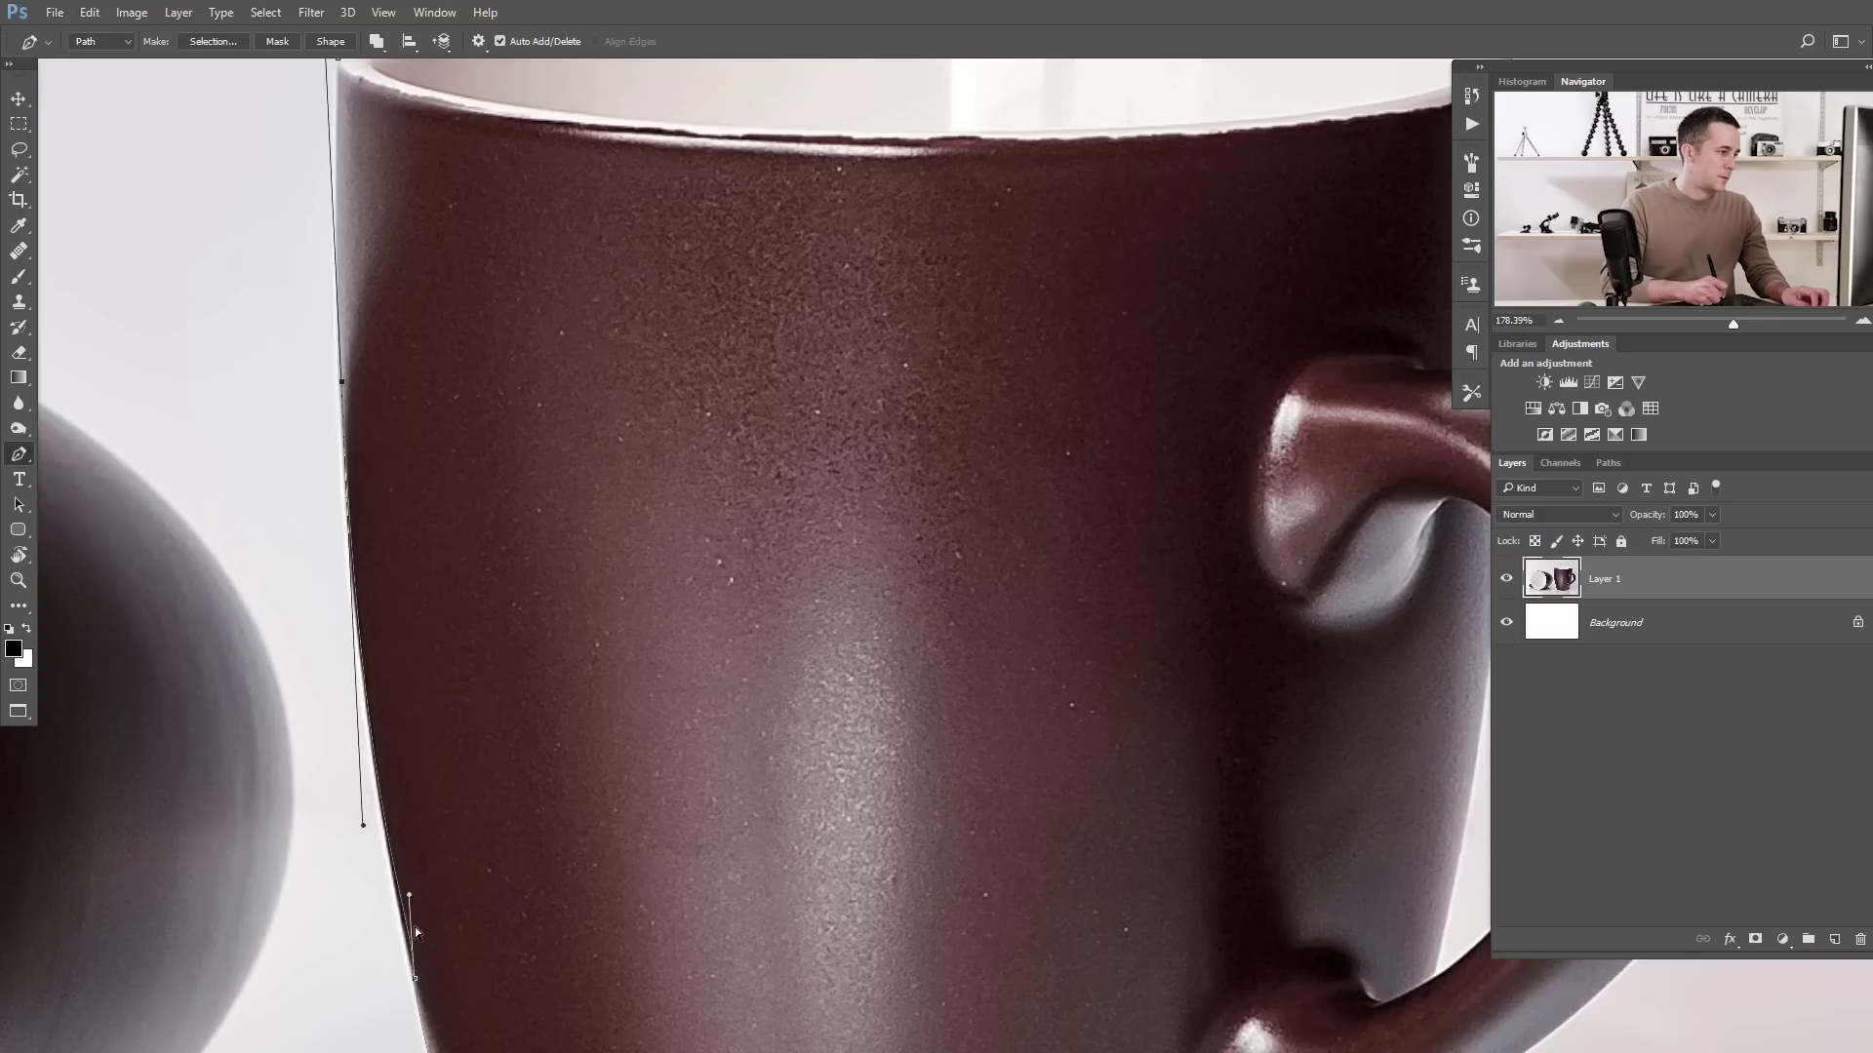
left_click_drag(410, 893, 400, 899)
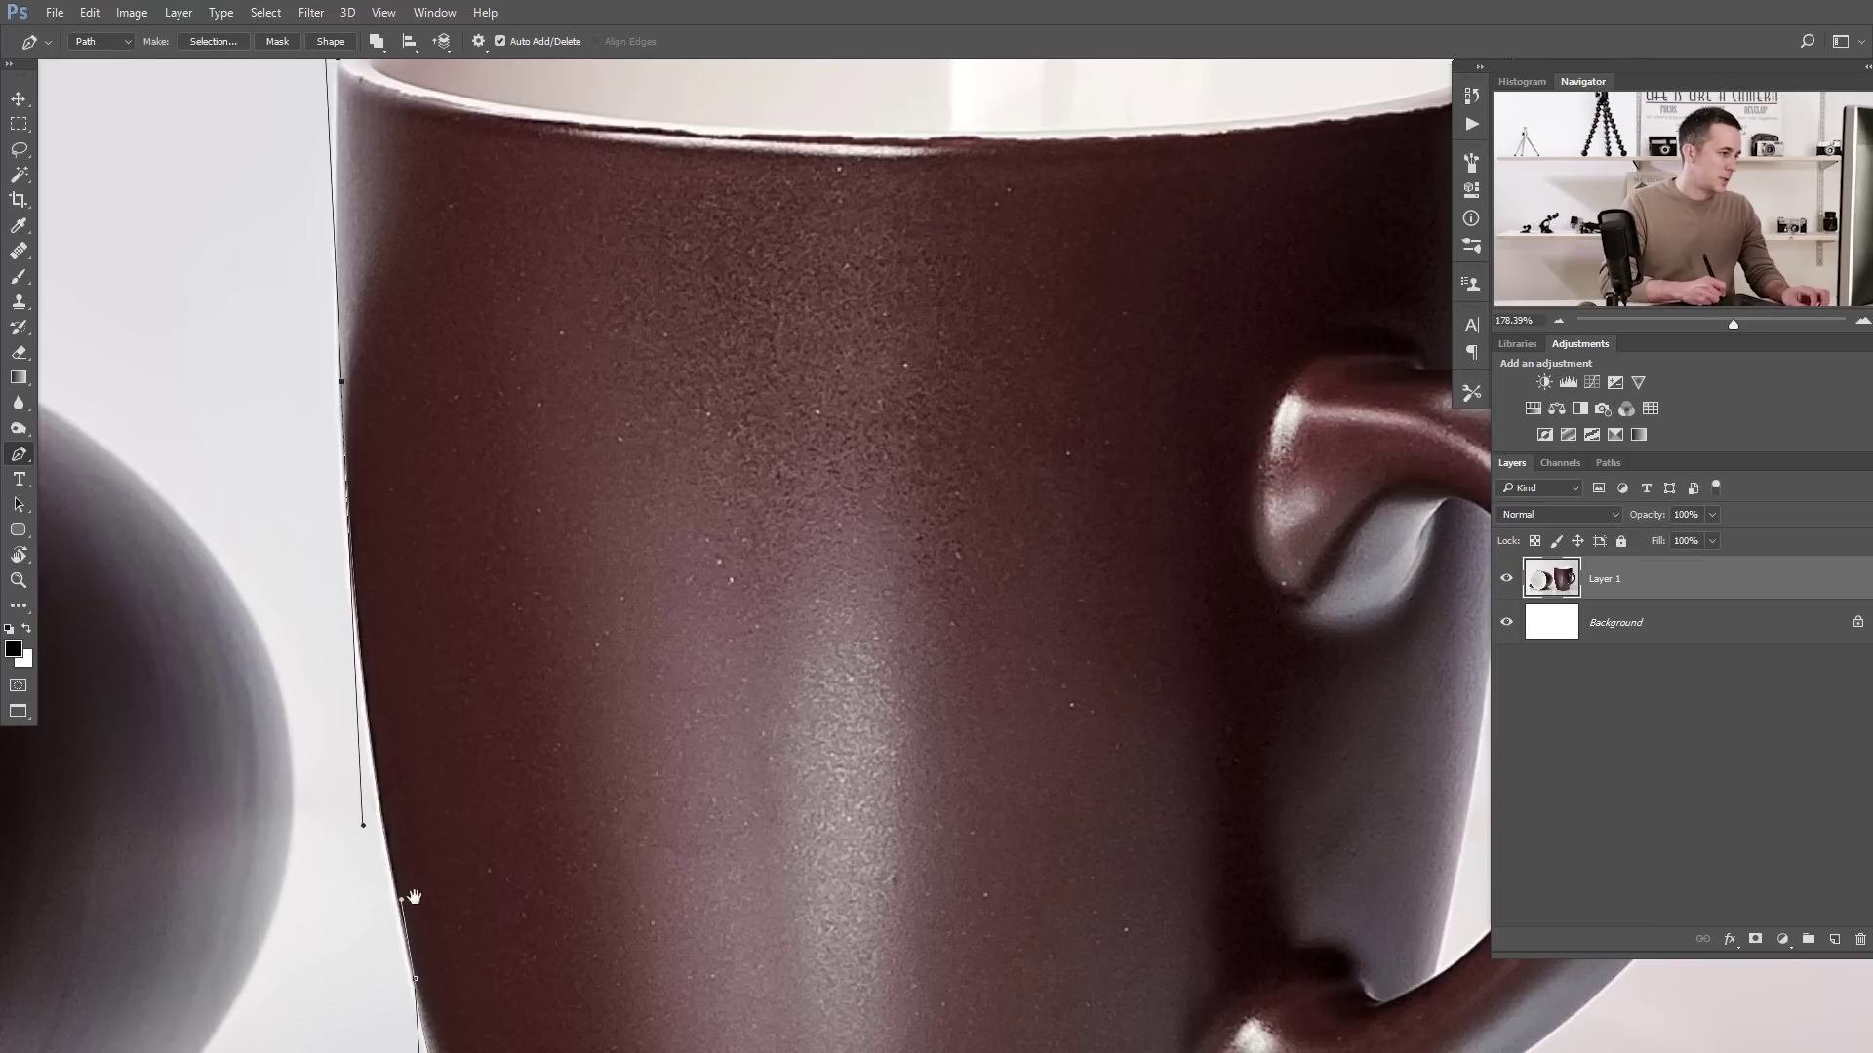
- Remove the upper left-side anchor's outgoing direction handle and close the path at the starting point on the rim
scroll(413, 897, "down", 2)
scroll(390, 702, "up", 4)
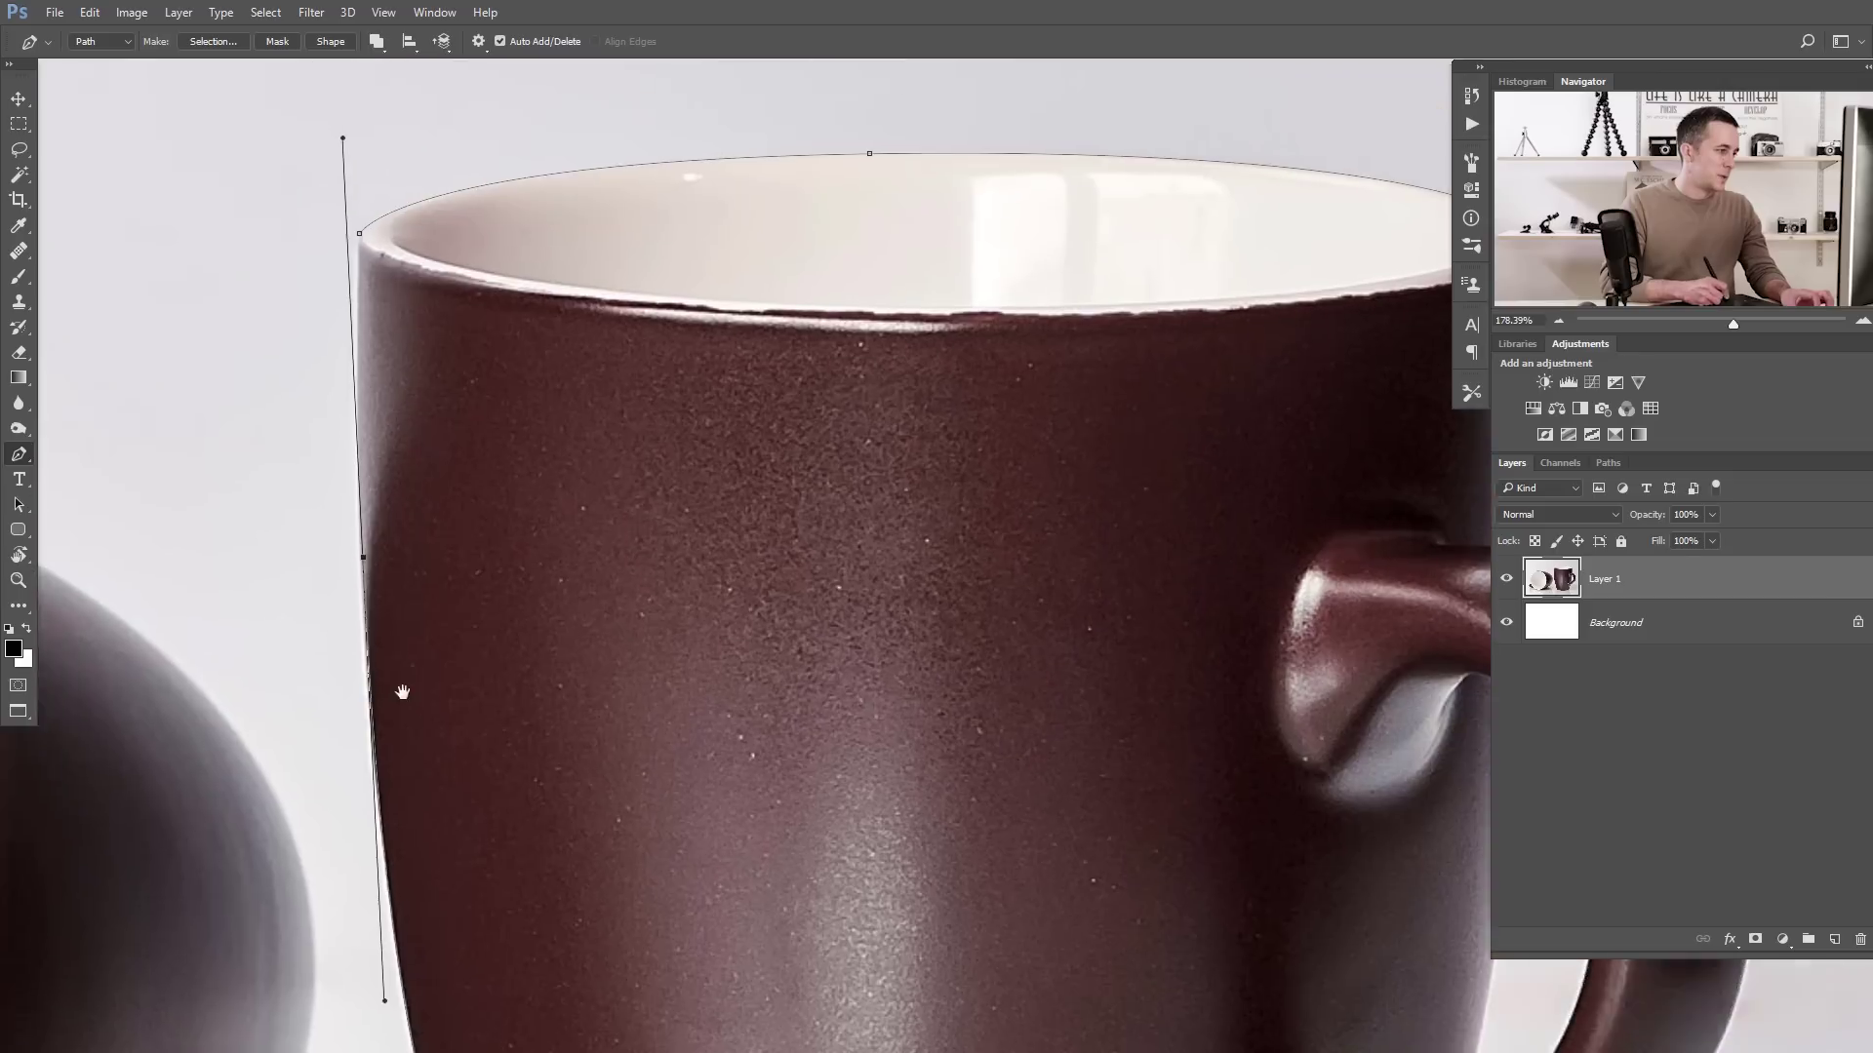
left_click_drag(402, 692, 424, 827)
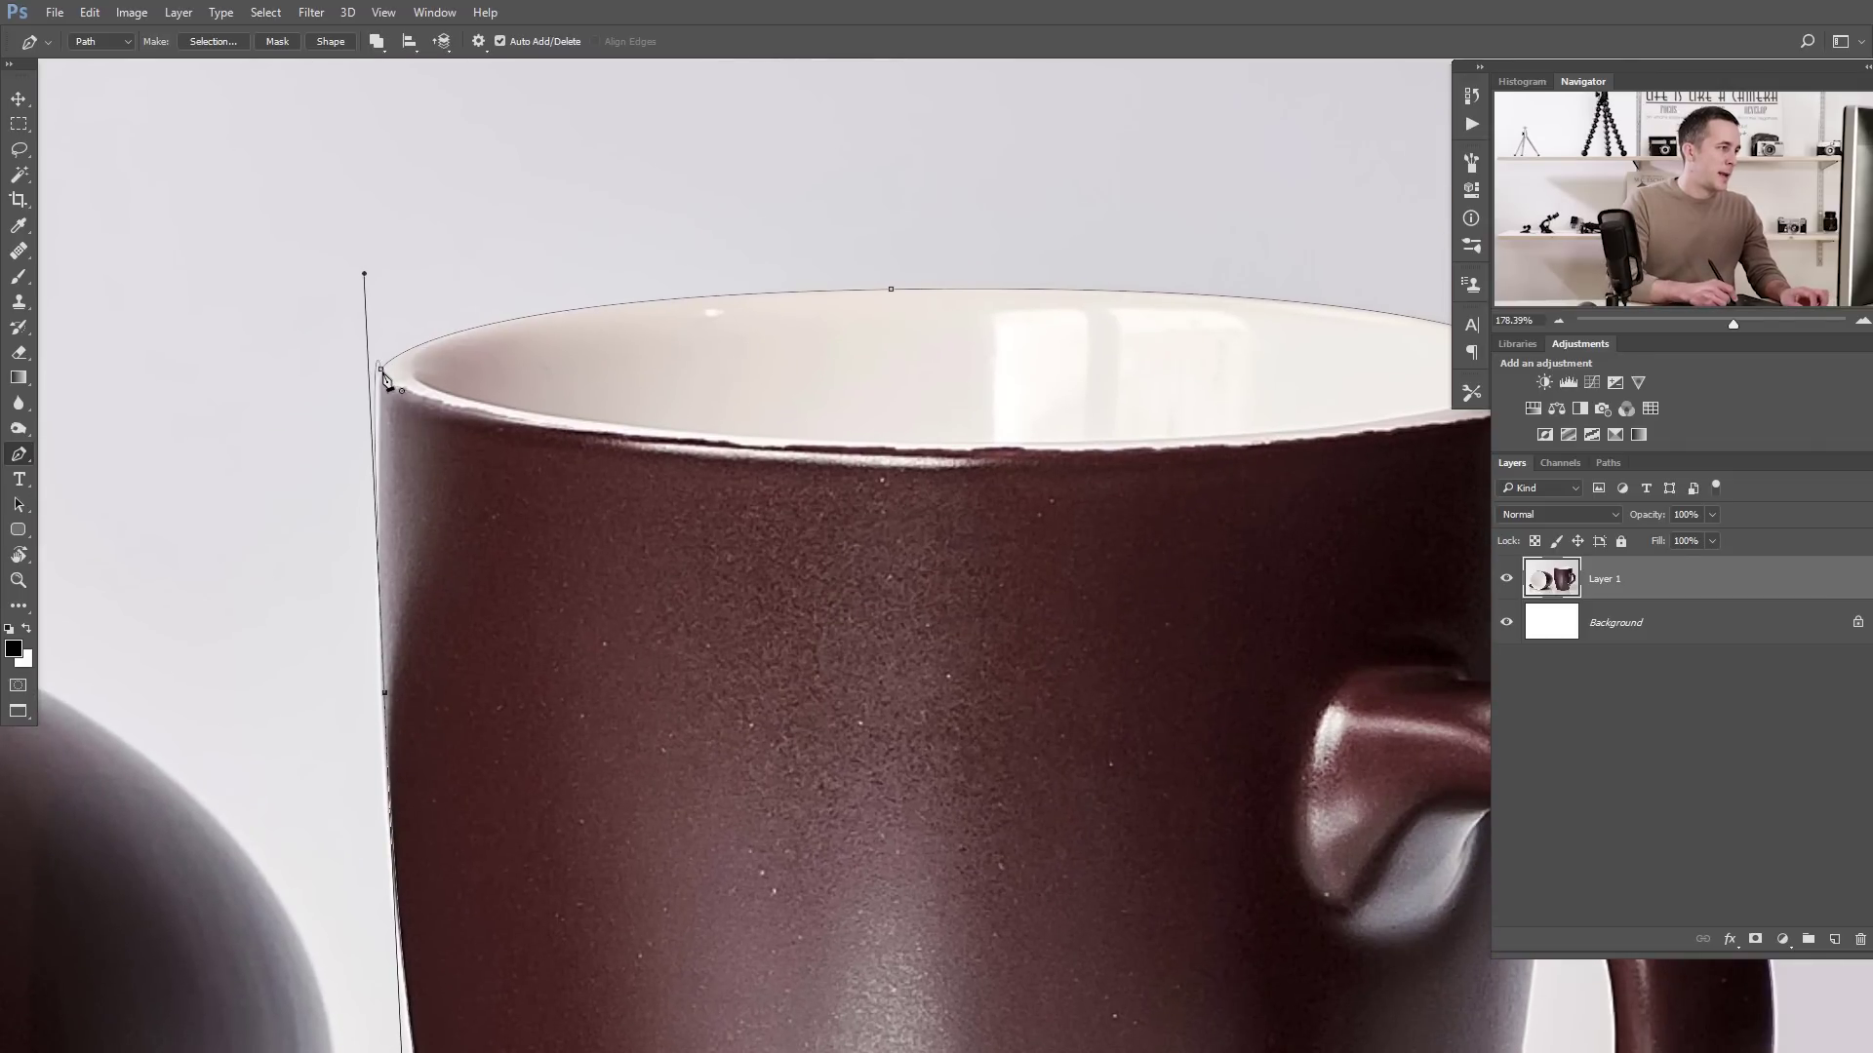
left_click(385, 693, "alt")
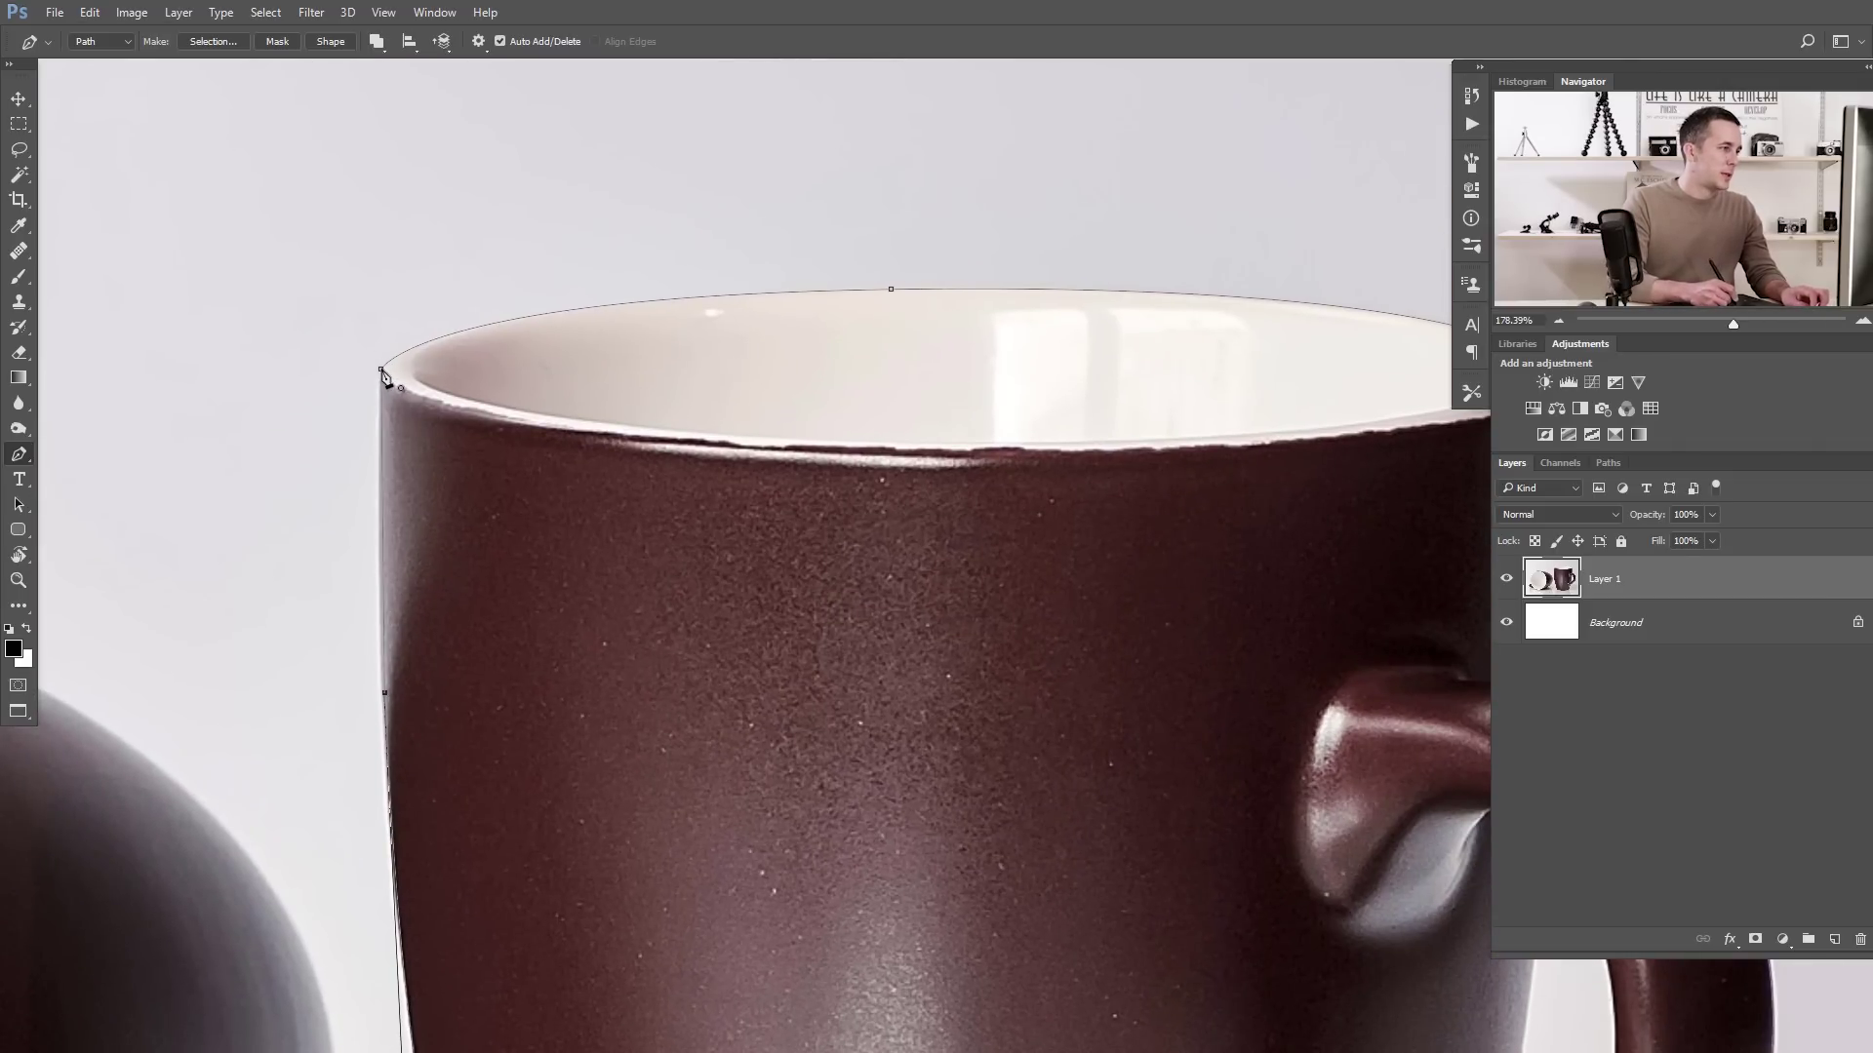
left_click(375, 473)
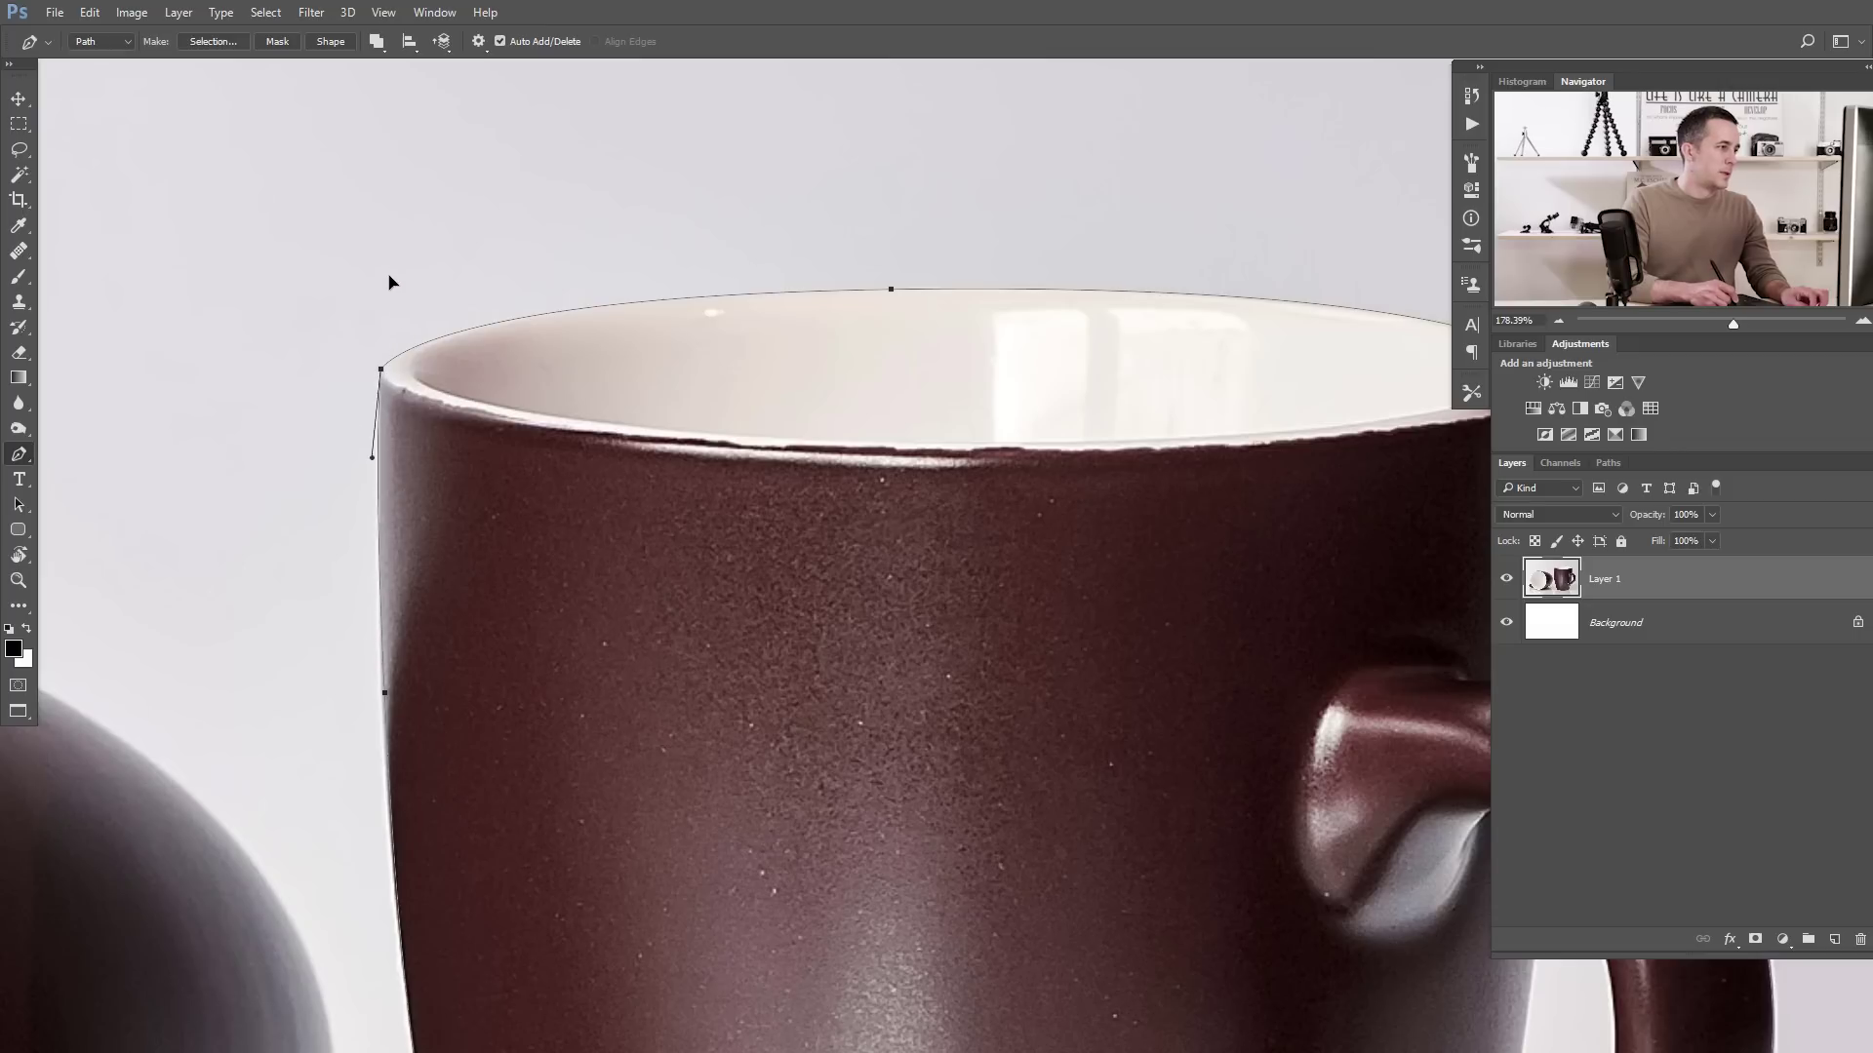
key("Right")
key("Right")
key("Right")
- Convert the closed mug path into a selection and add it as a layer mask on Layer 1
scroll(540, 482, "down", 6)
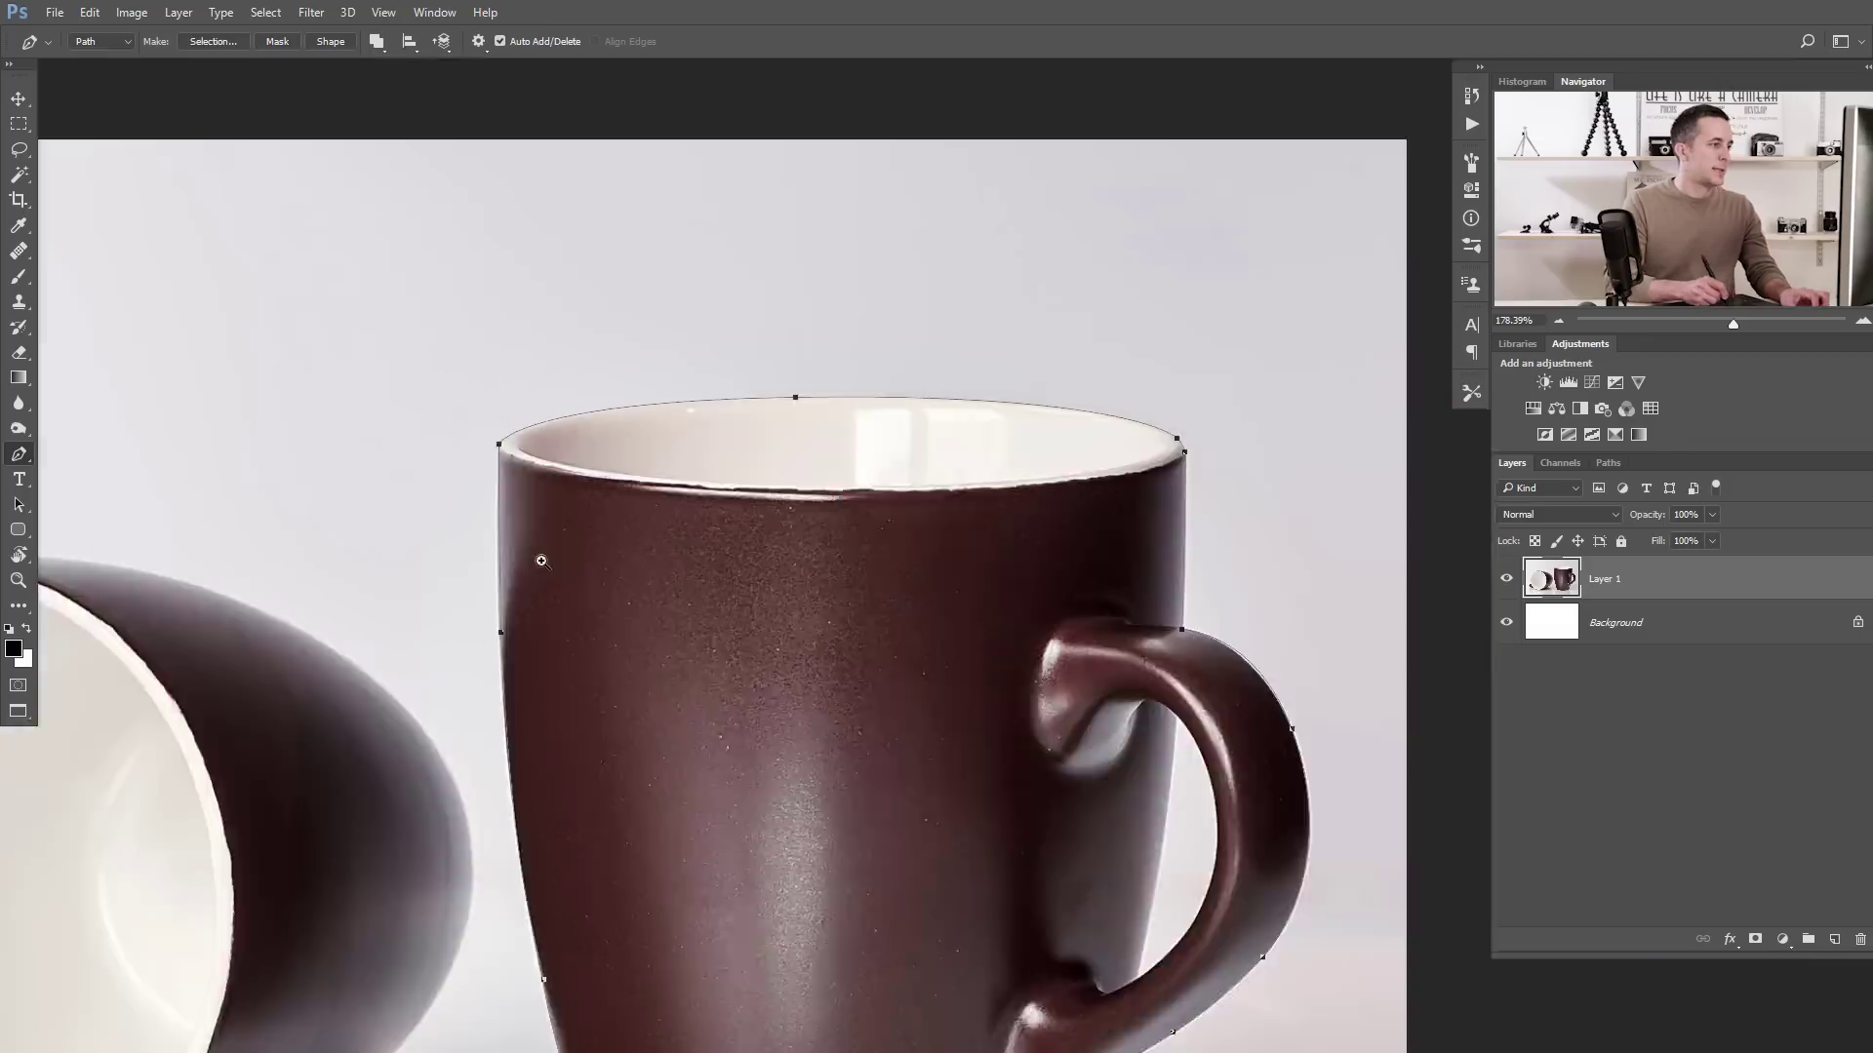
scroll(669, 576, "up", 1)
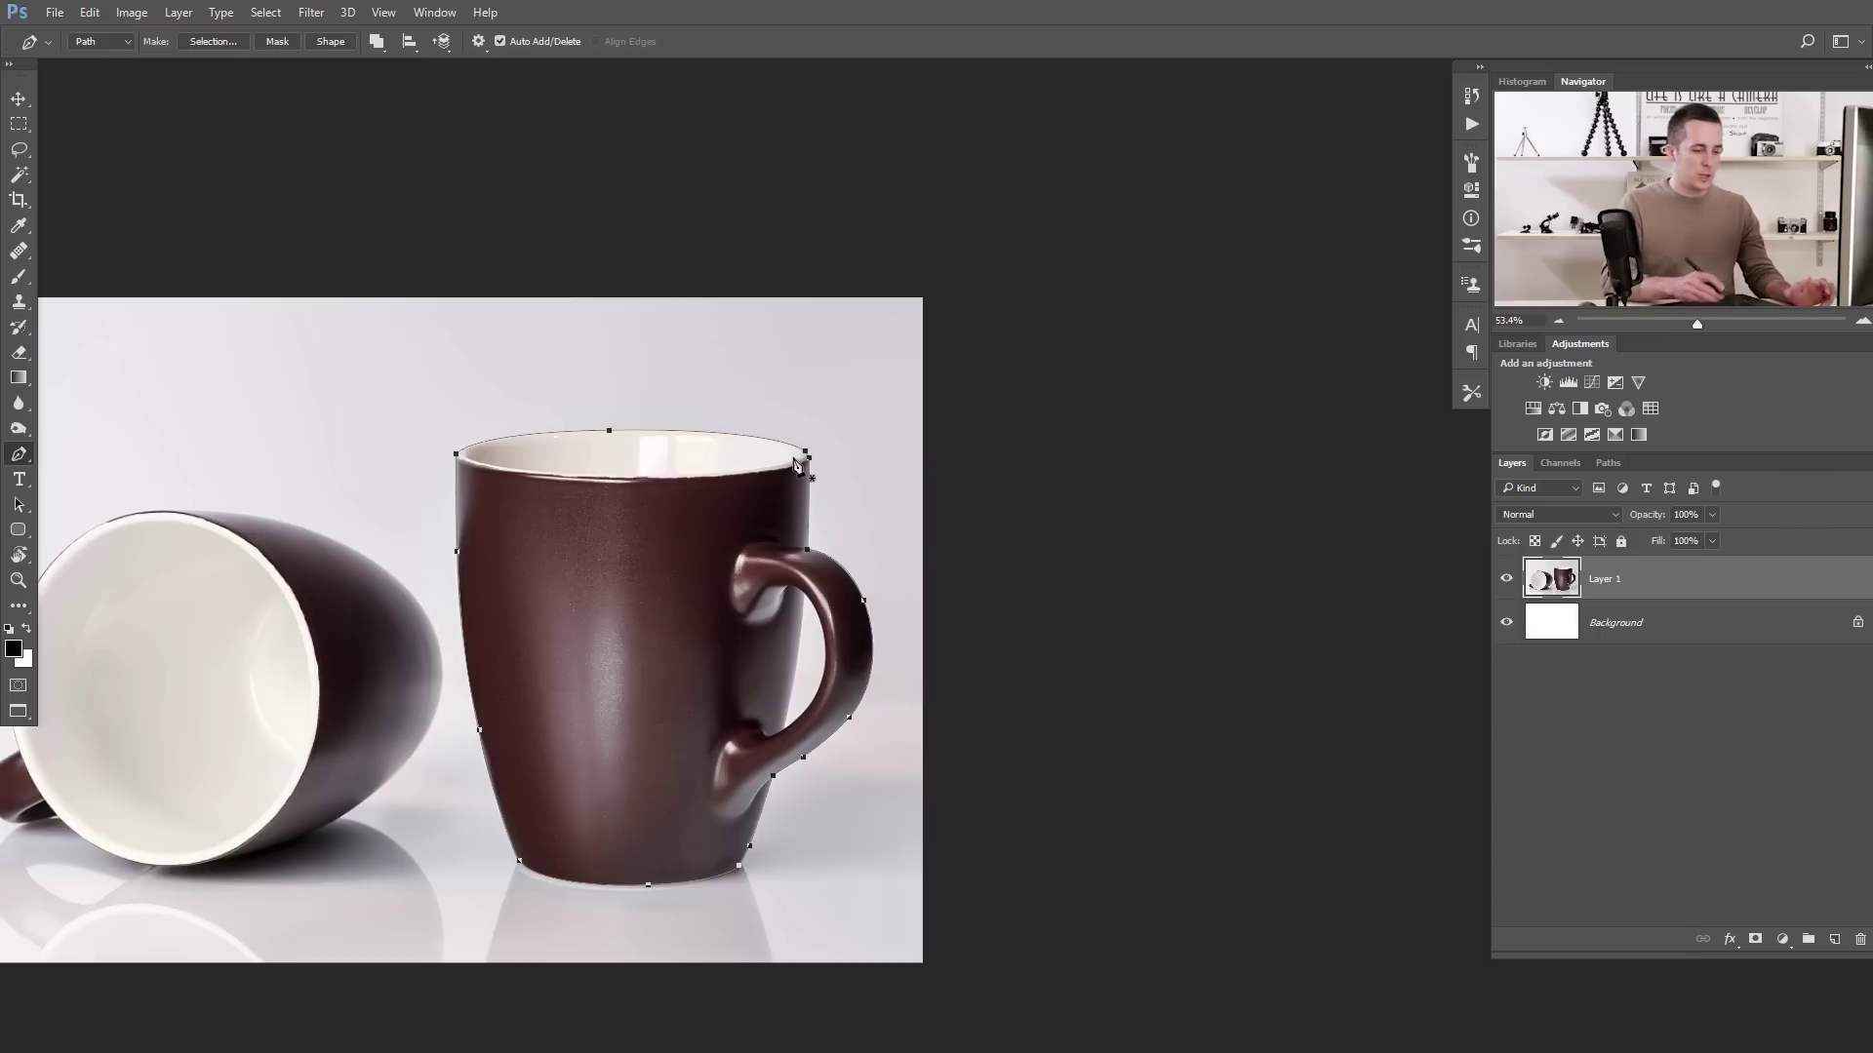
key("ctrl+Return")
scroll(710, 539, "up", 3)
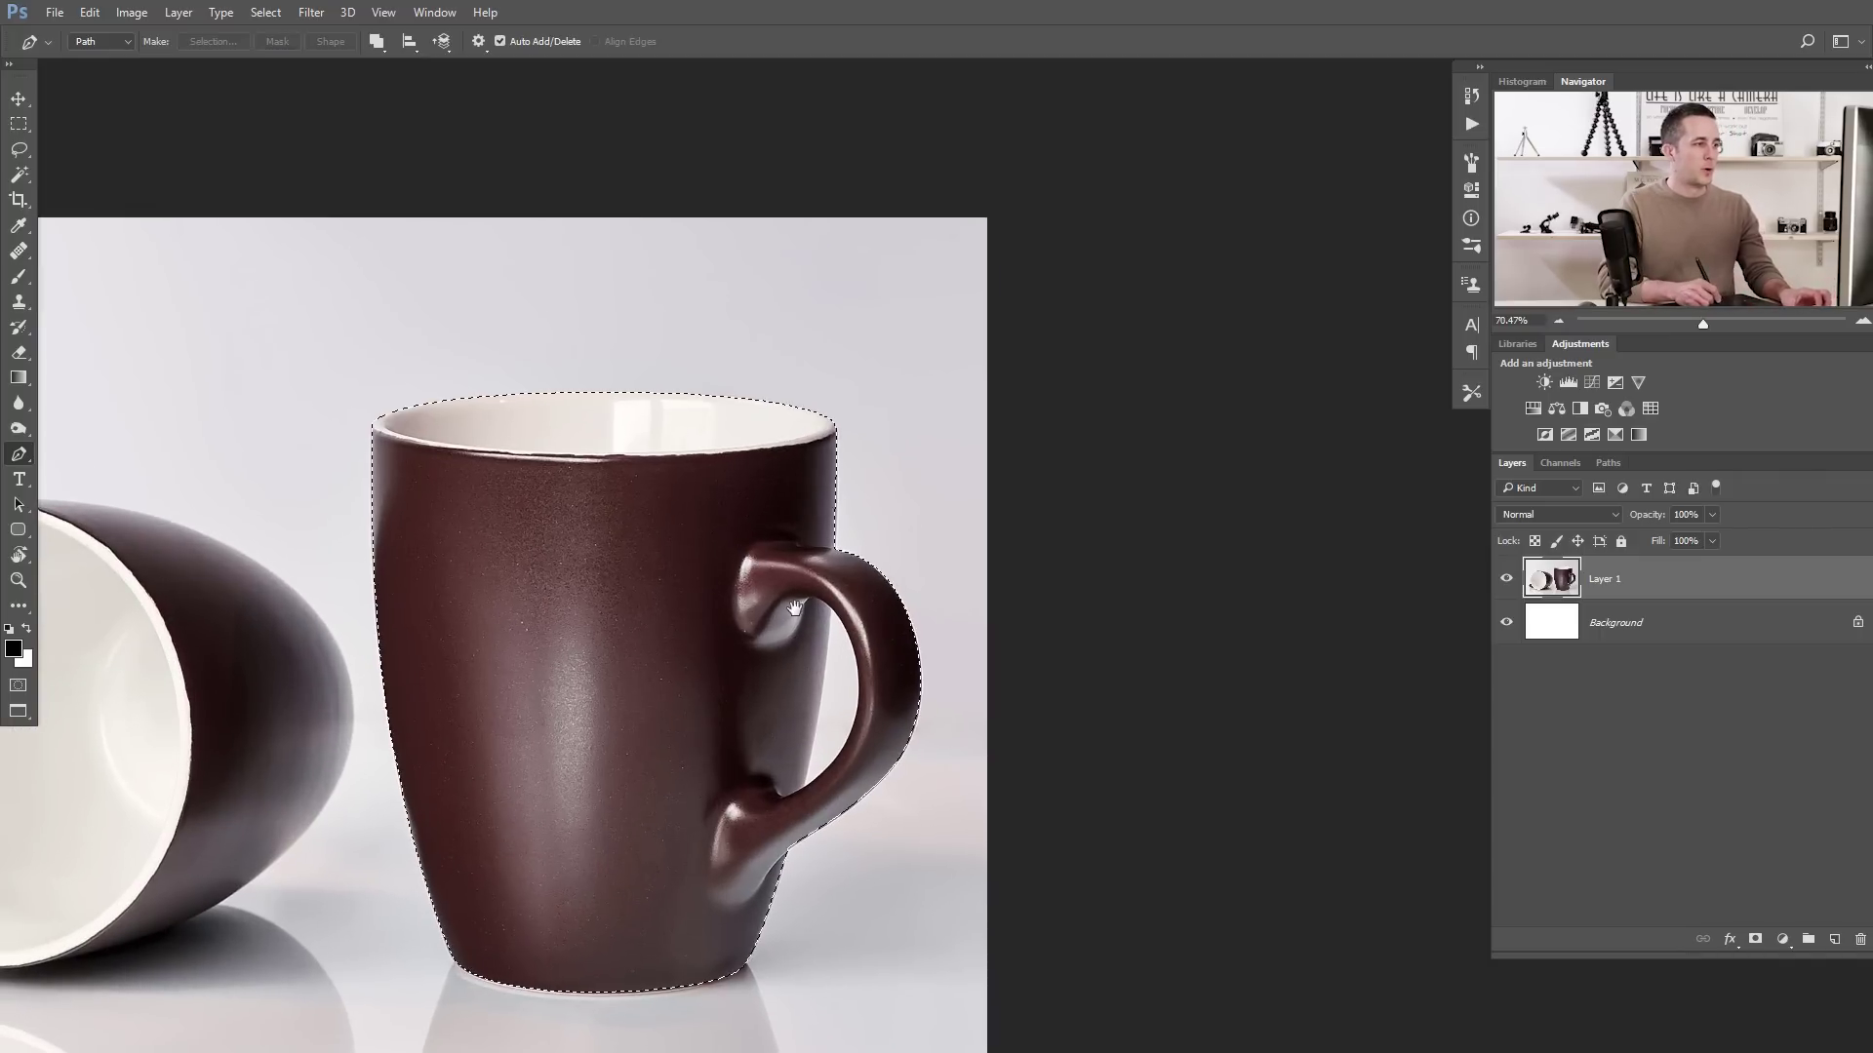
left_click(1754, 940)
scroll(731, 638, "up", 8)
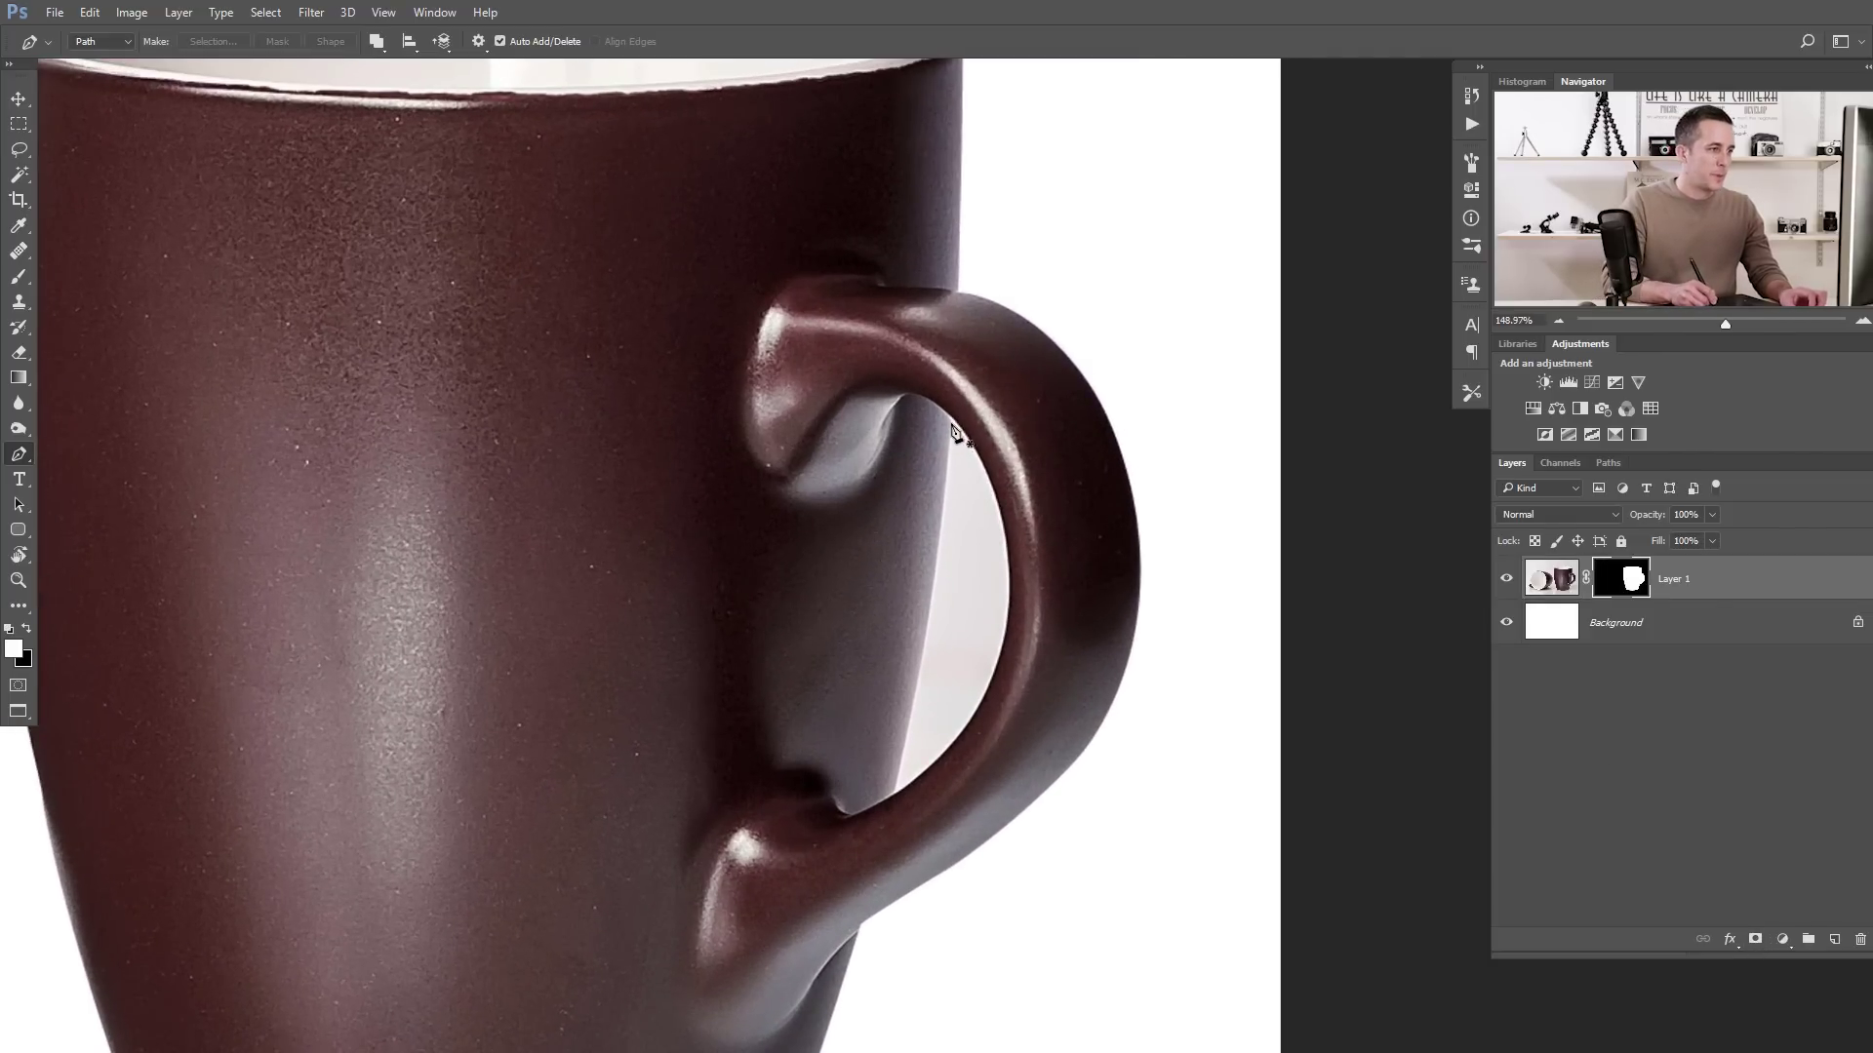
- Trace the opening between the mug body and its handle as a closed path, with curved anchors following the handle's inner edge
left_click(952, 421)
left_click(902, 744)
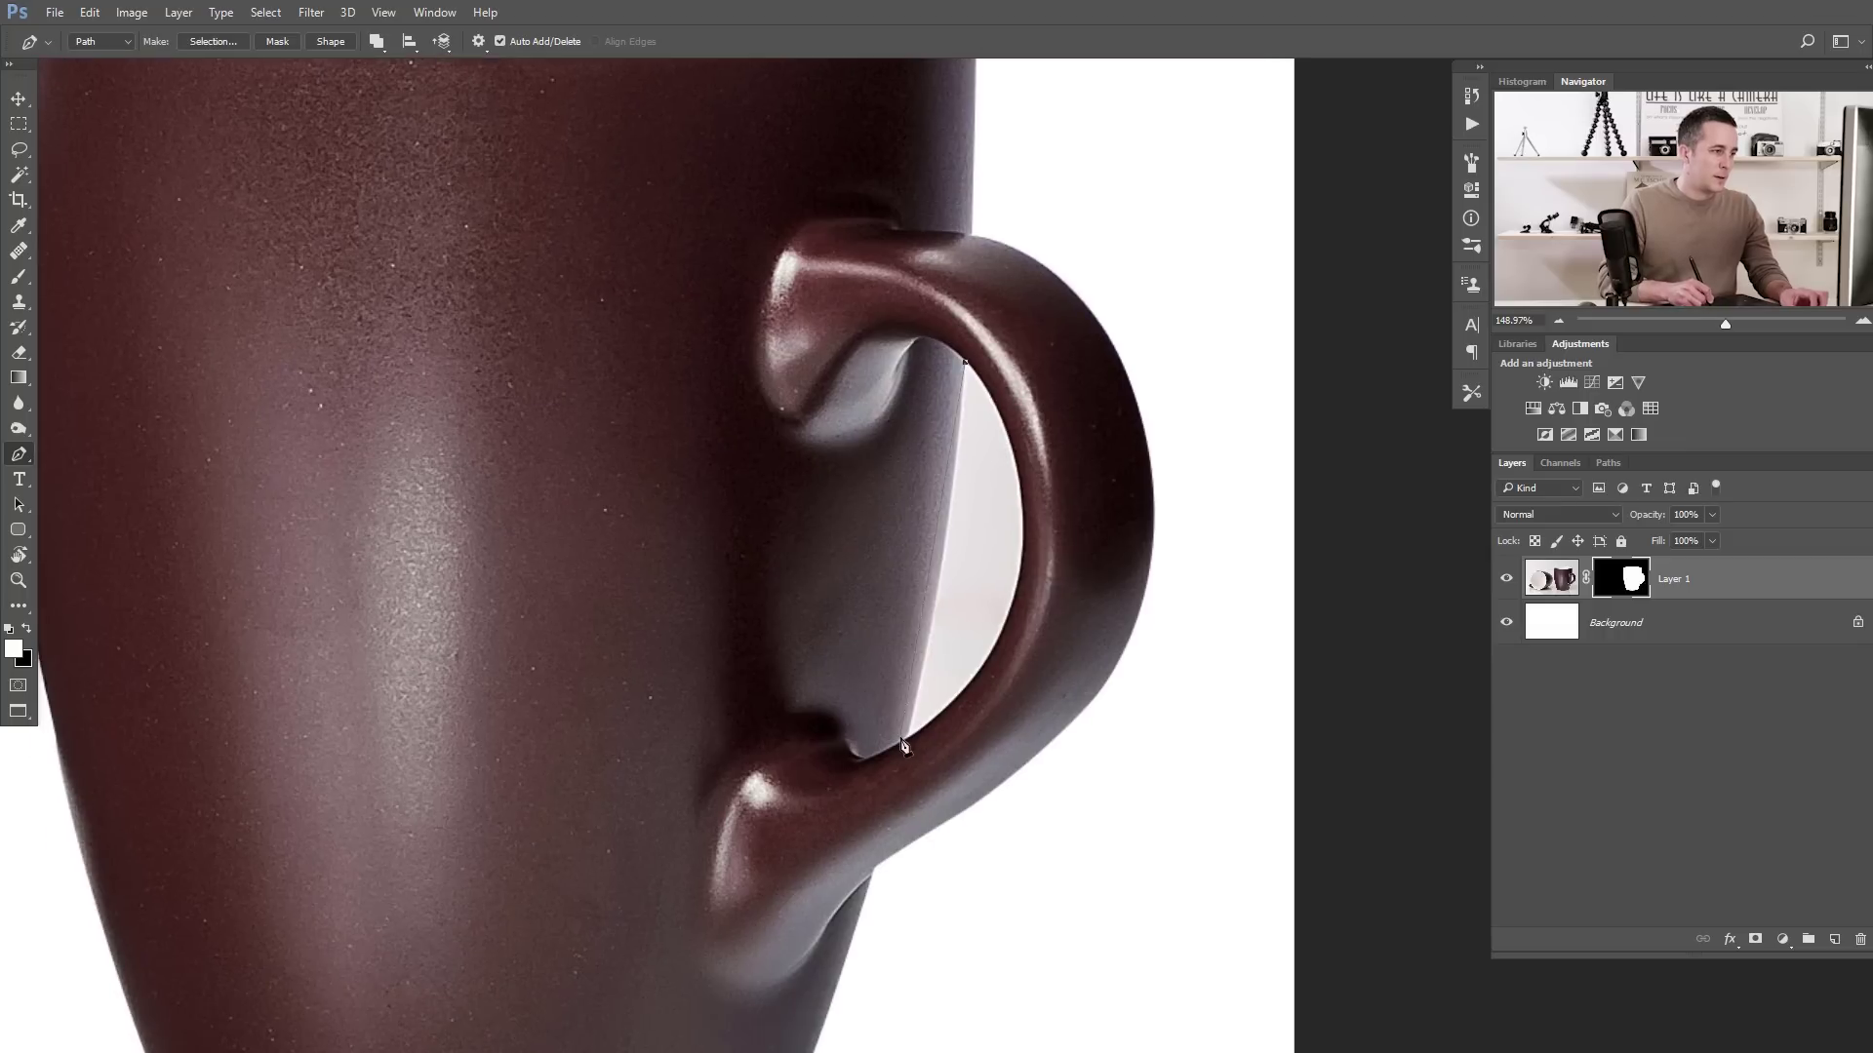
left_click_drag(909, 742, 882, 812)
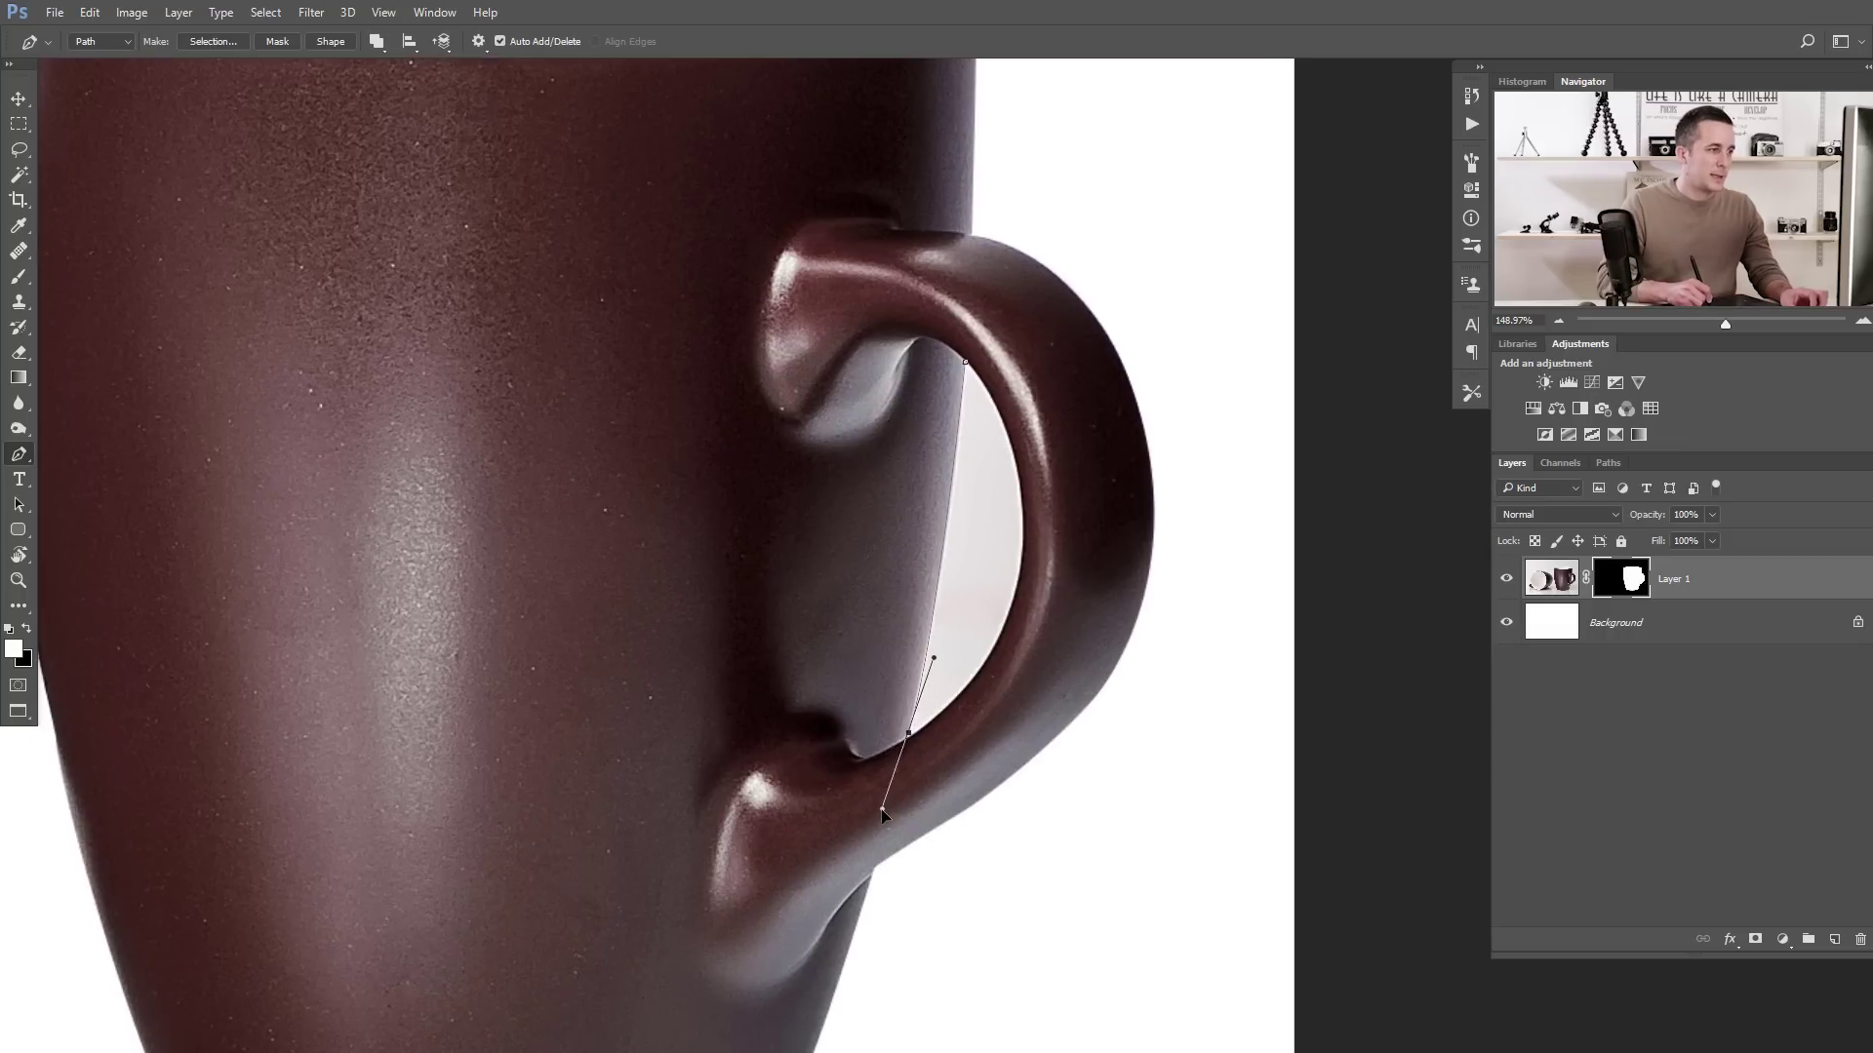
left_click(915, 734)
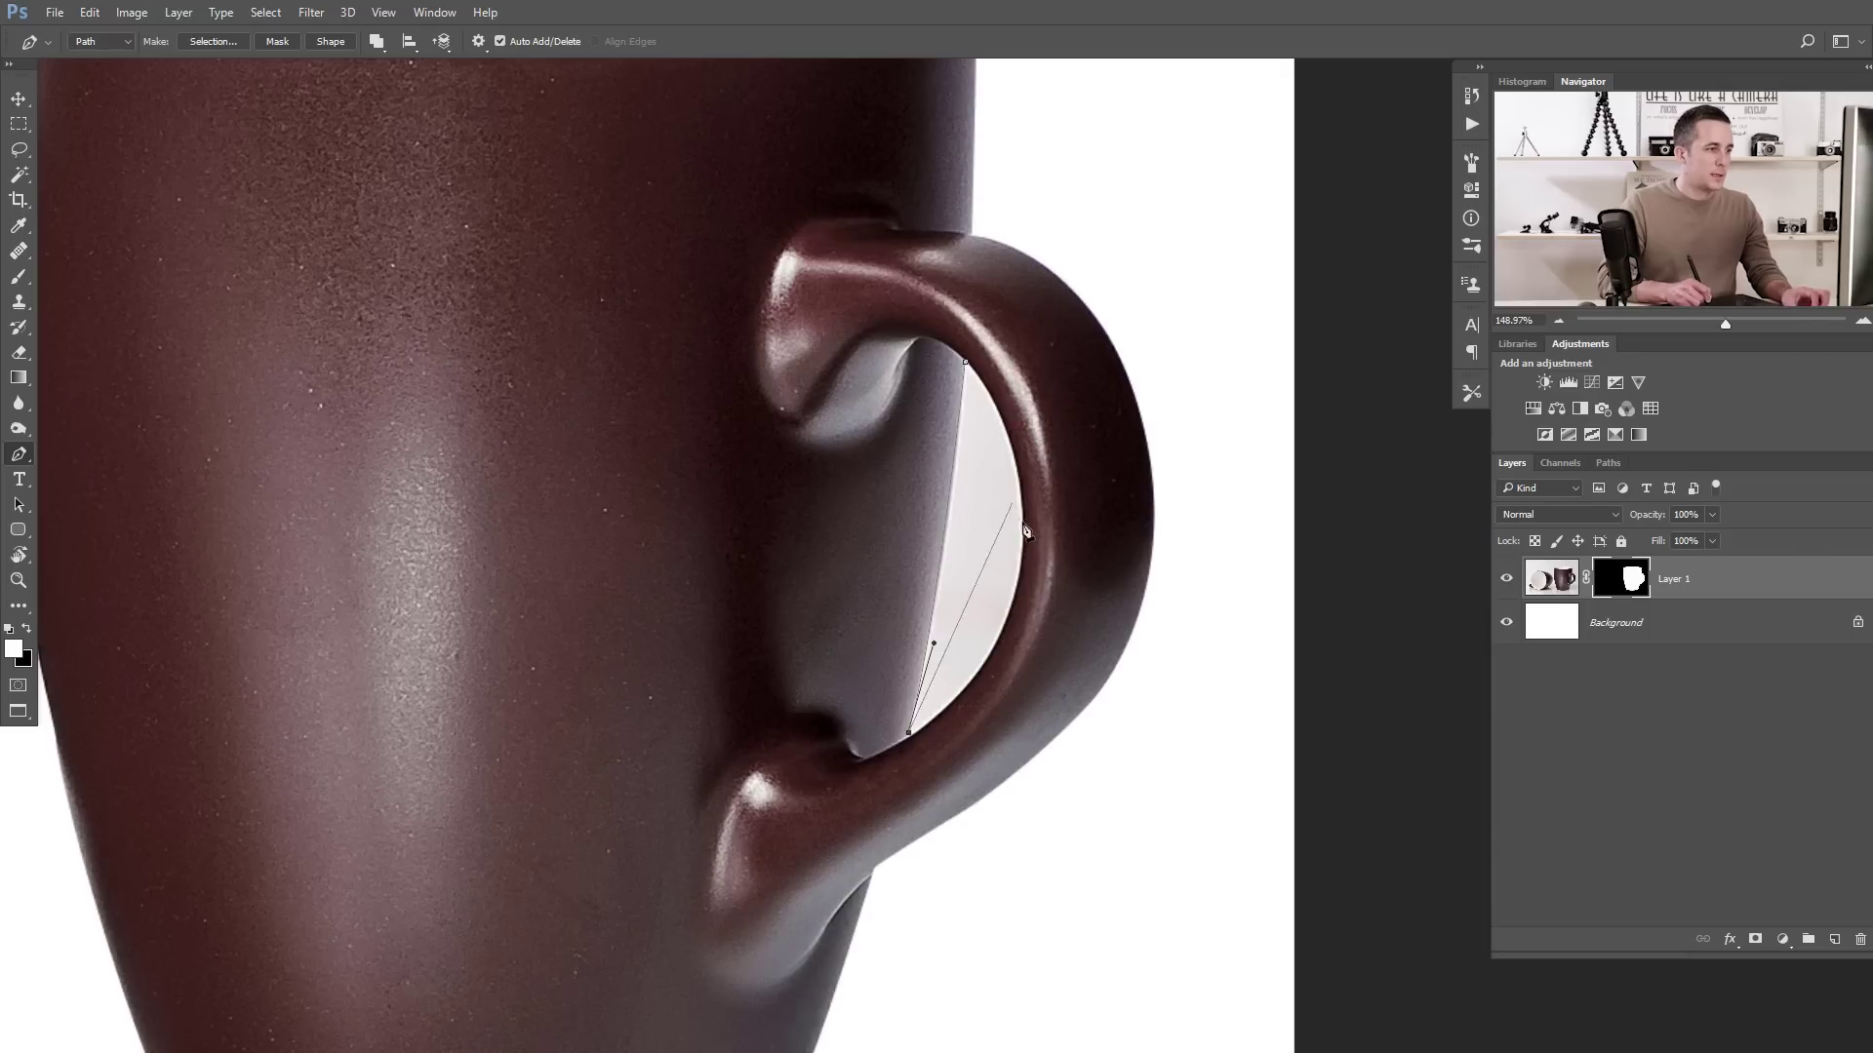
left_click_drag(1025, 532, 911, 315)
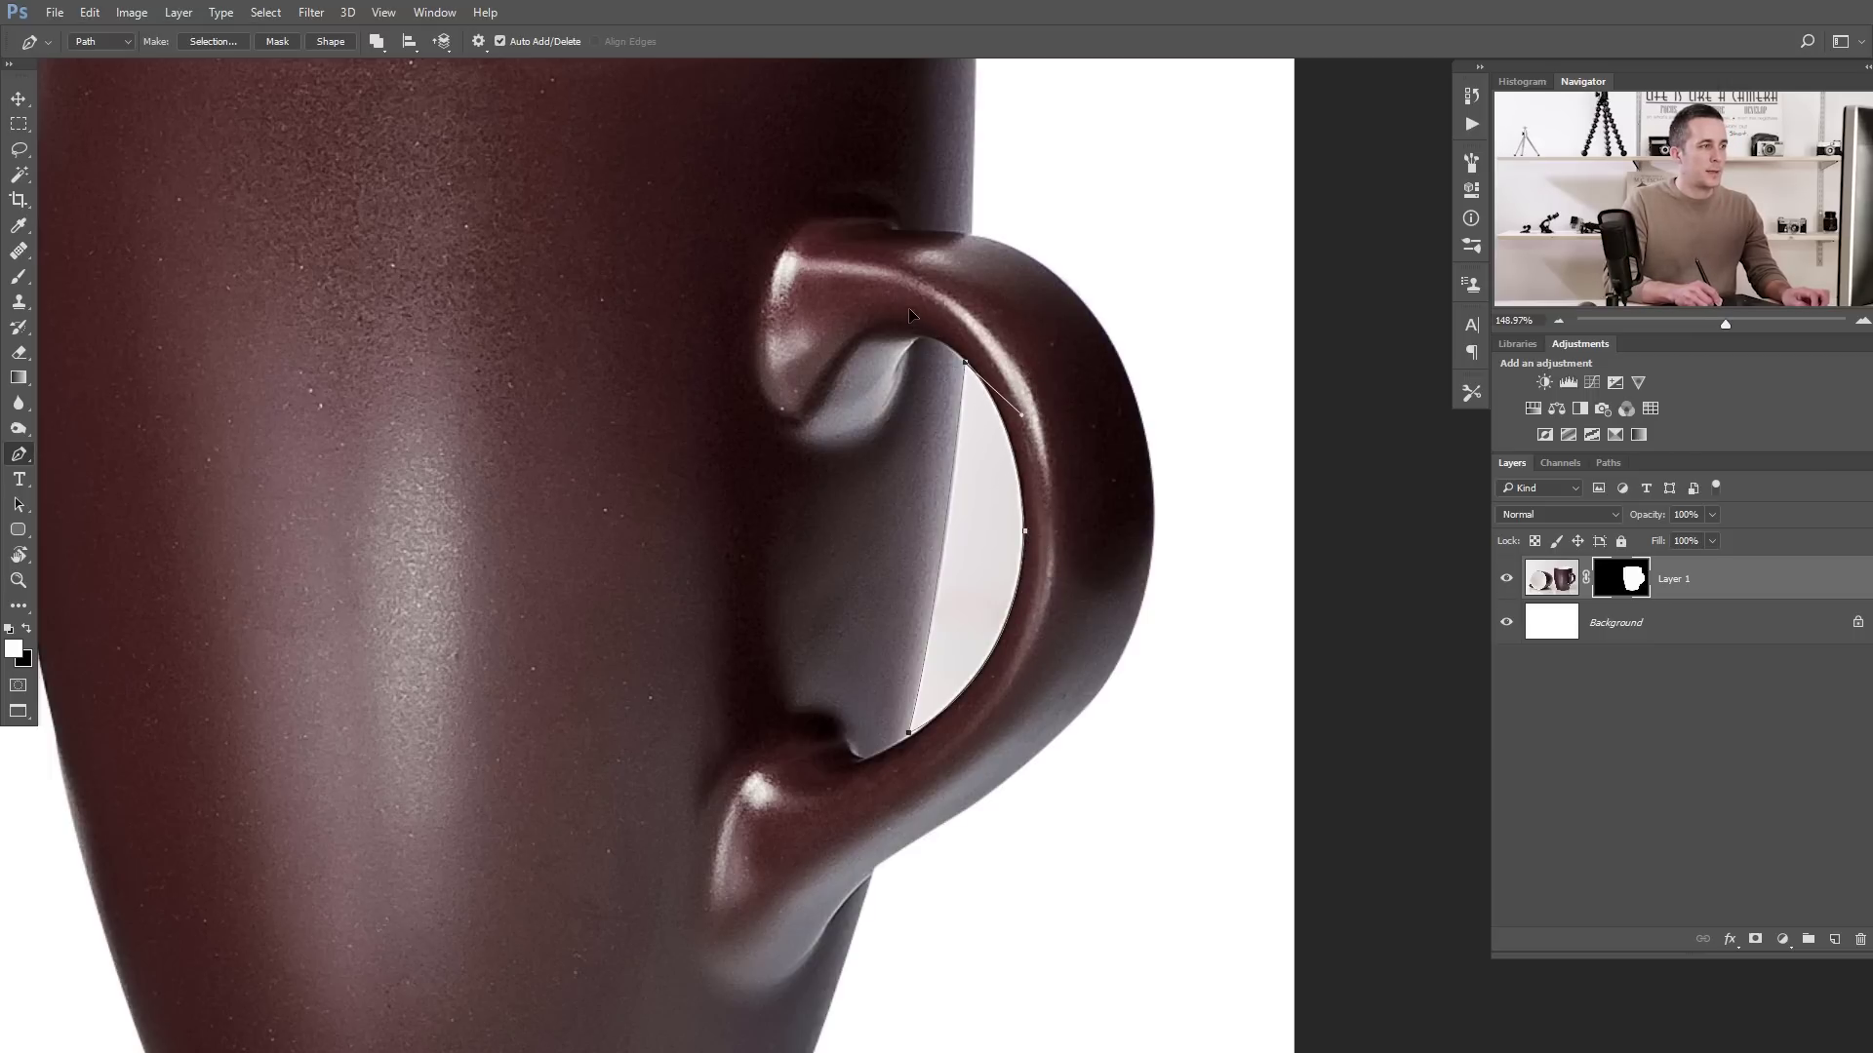
- Convert the handle-opening path into a selection, clear that area on Layer 1's mask to hide it, and deselect
key("ctrl+Return")
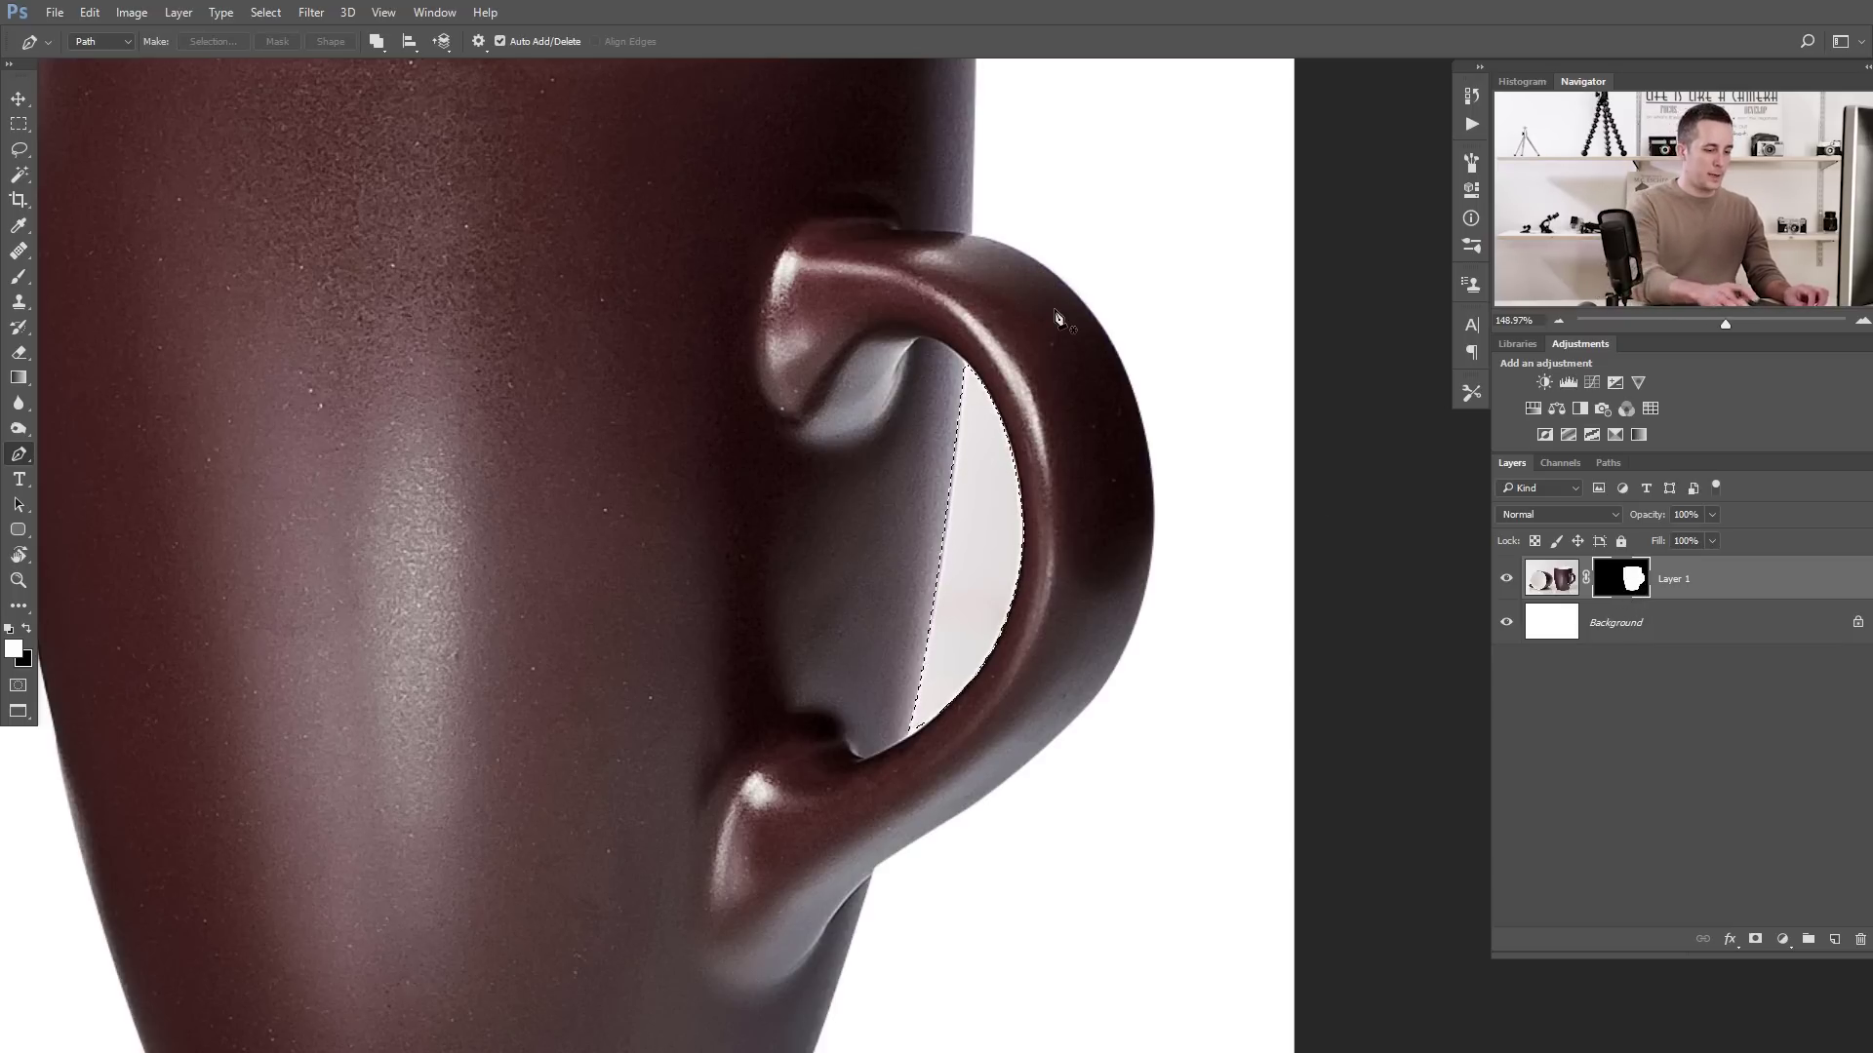
key("Delete")
key("ctrl+d")
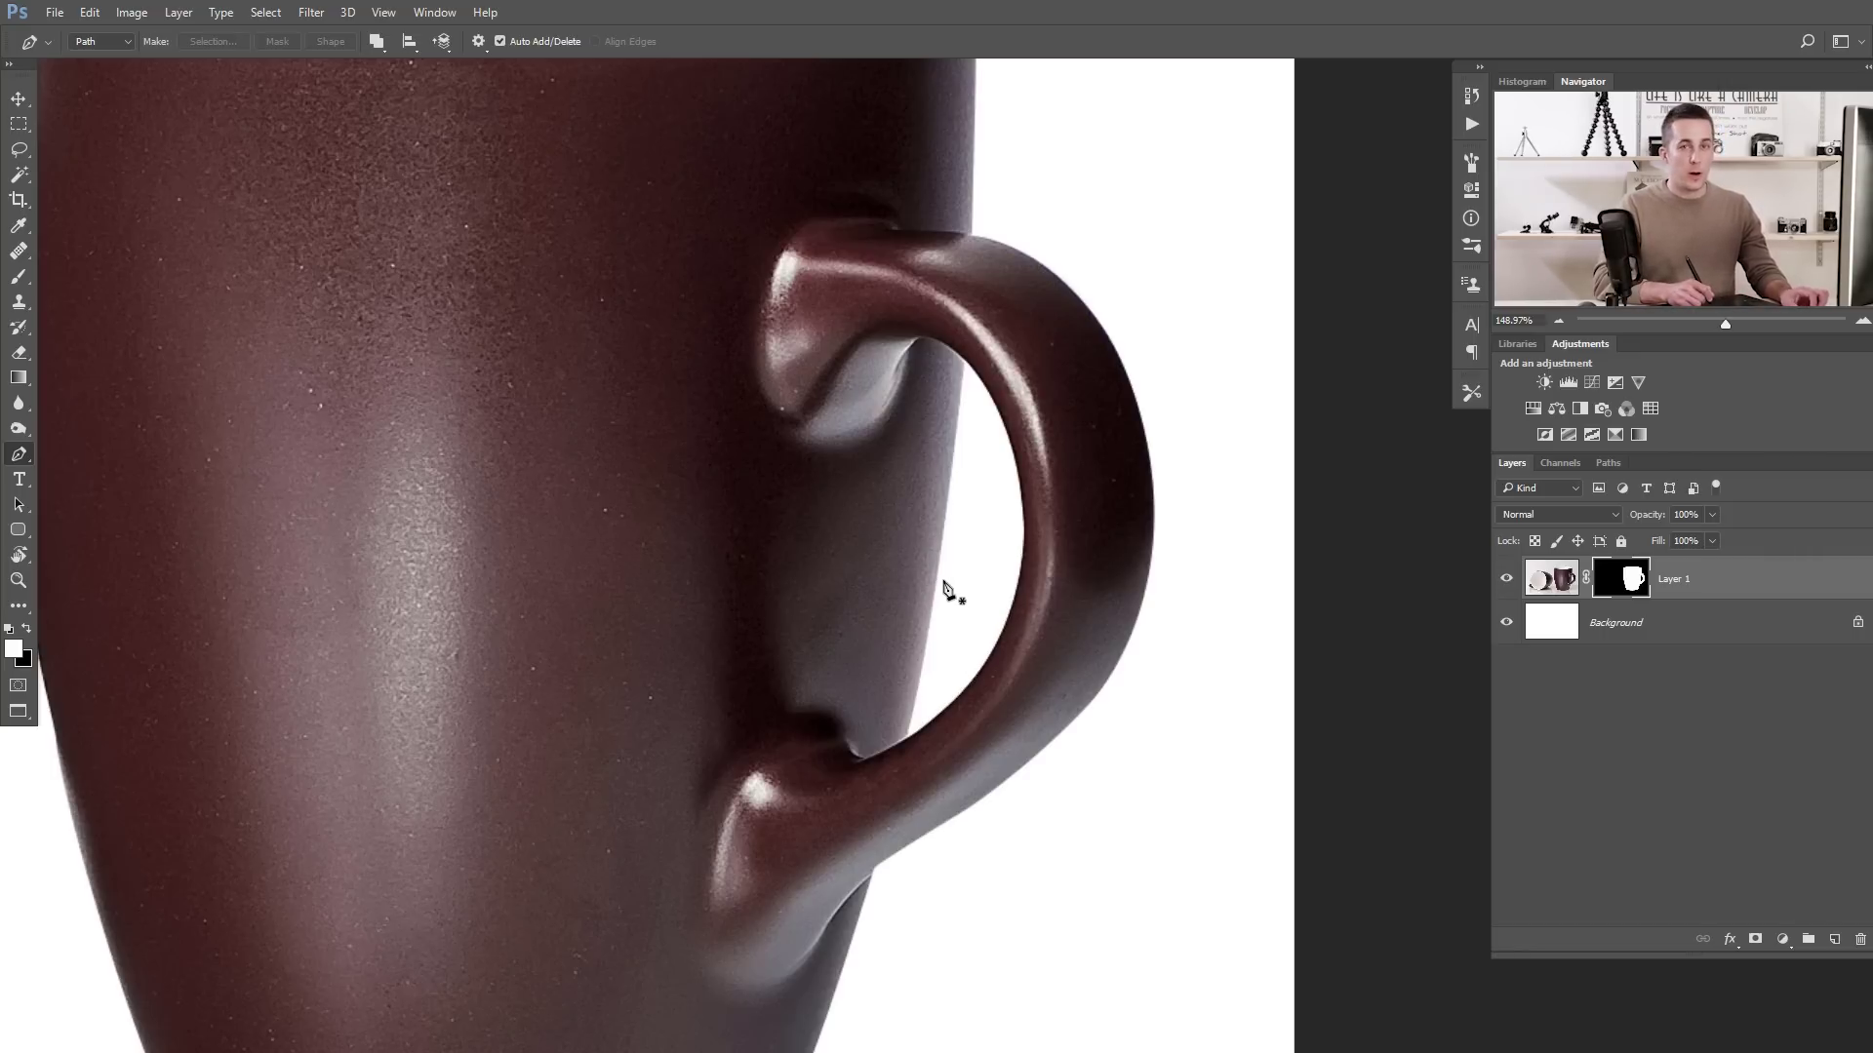
- Swap the foreground and background colours and move the masked mug left towards the middle of the canvas
scroll(927, 575, "down", 6)
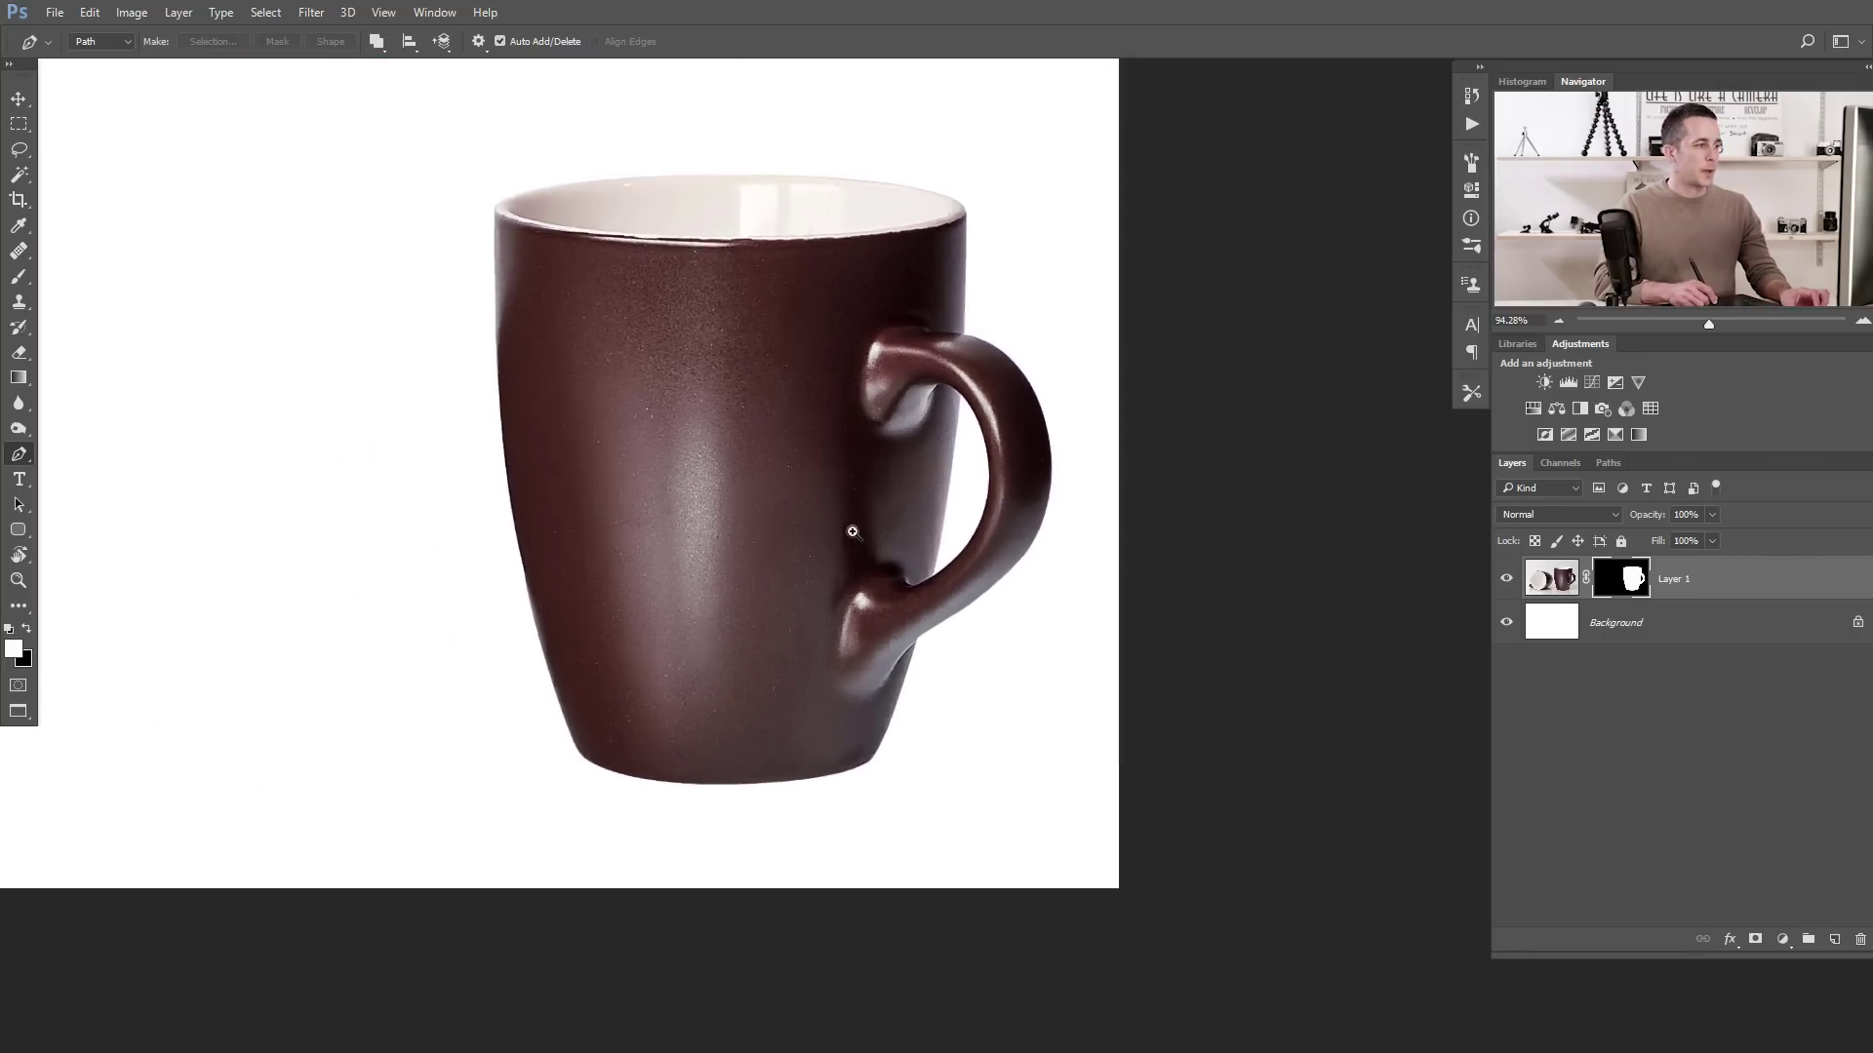
key("x")
key("v")
left_click_drag(764, 556, 581, 539)
scroll(588, 546, "up", 2)
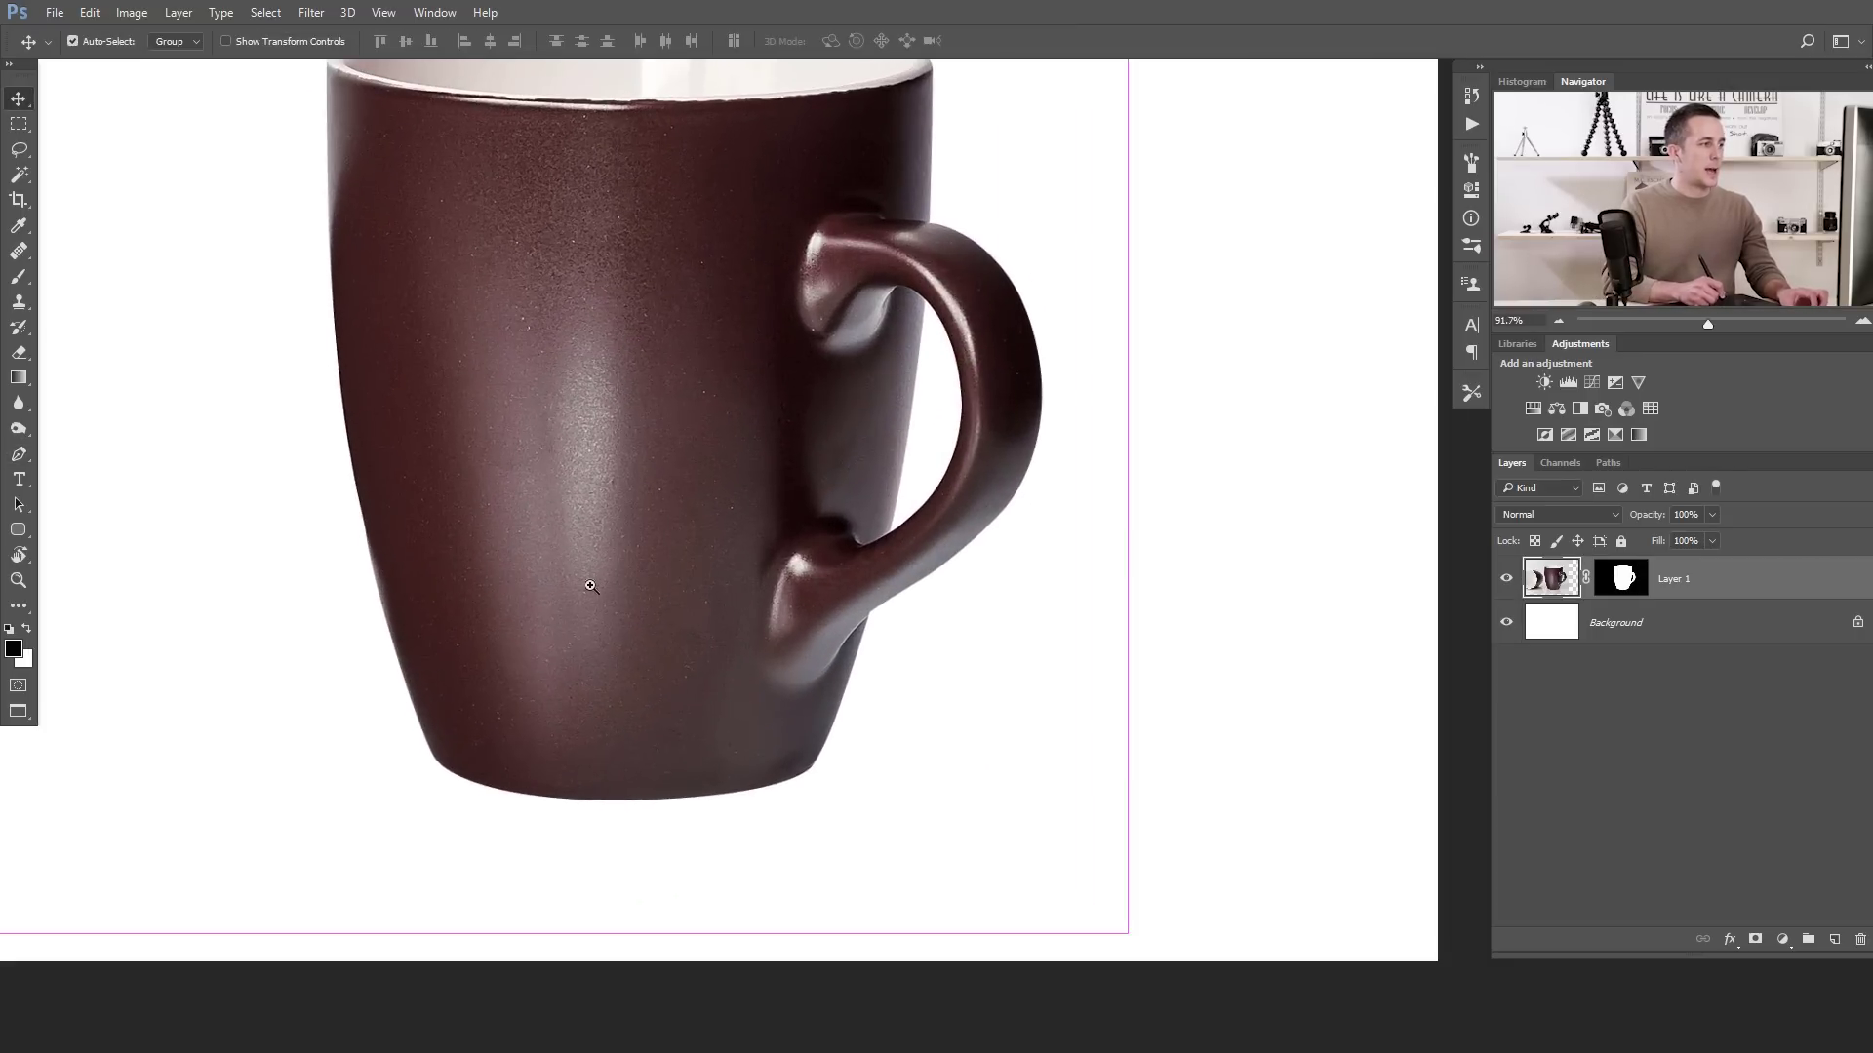
scroll(585, 581, "down", 1)
- Add a Solid Color fill layer directly above the Background layer and set it to a very pale blue
left_click(1565, 634)
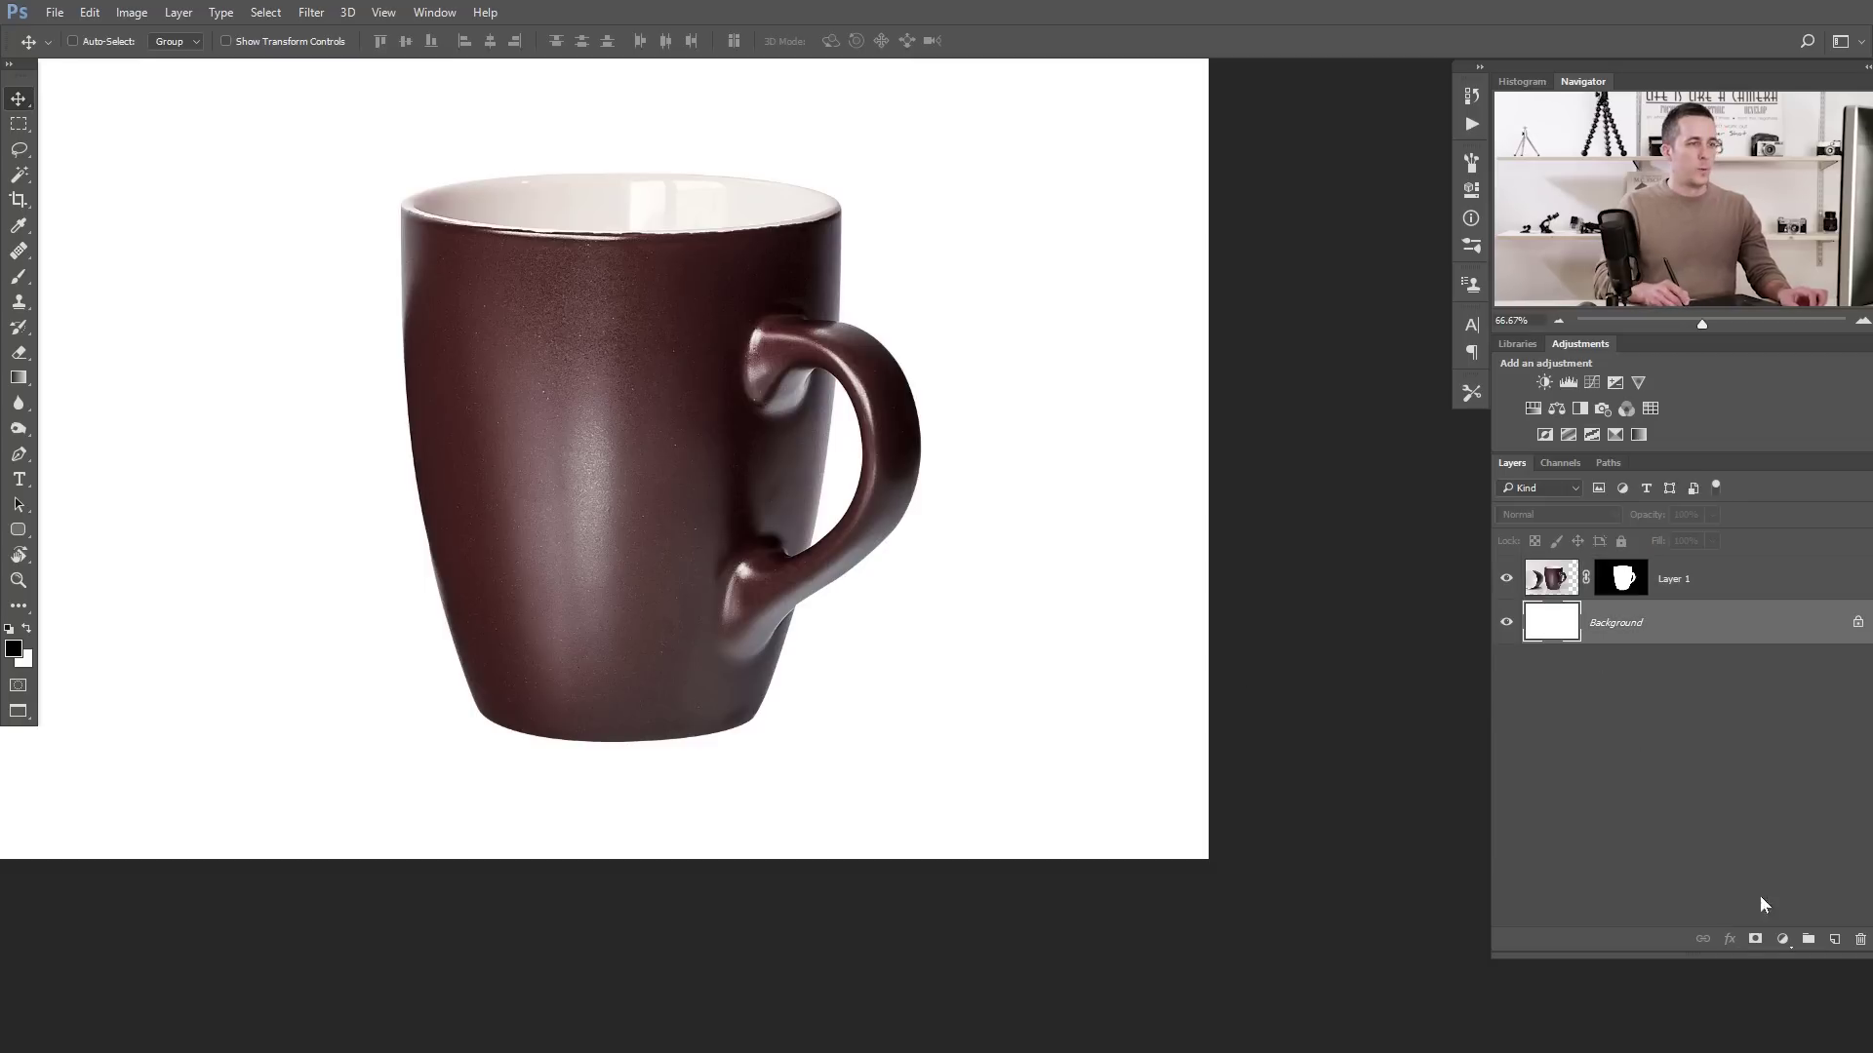
left_click(1782, 939)
left_click(1694, 515)
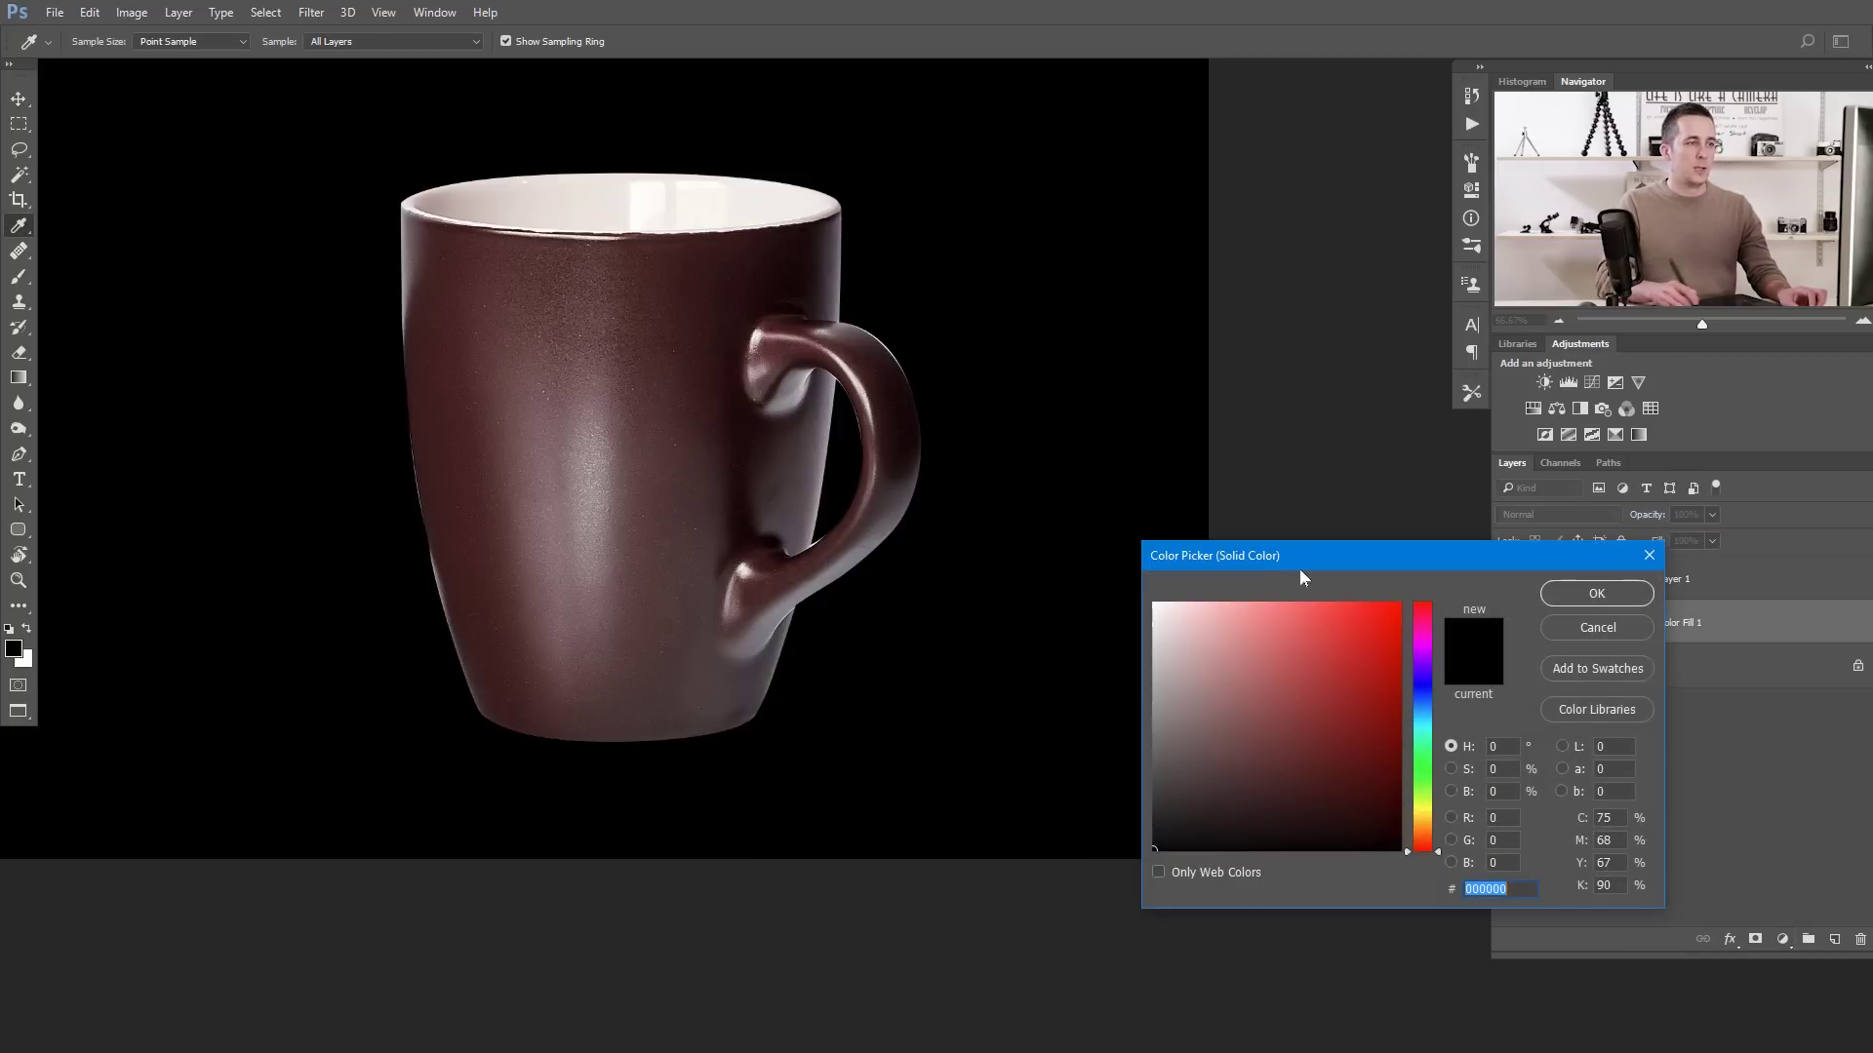
mouse_move(1210, 644)
left_mouse_down()
mouse_move(1192, 635)
mouse_move(1208, 631)
left_mouse_up()
left_click(1426, 702)
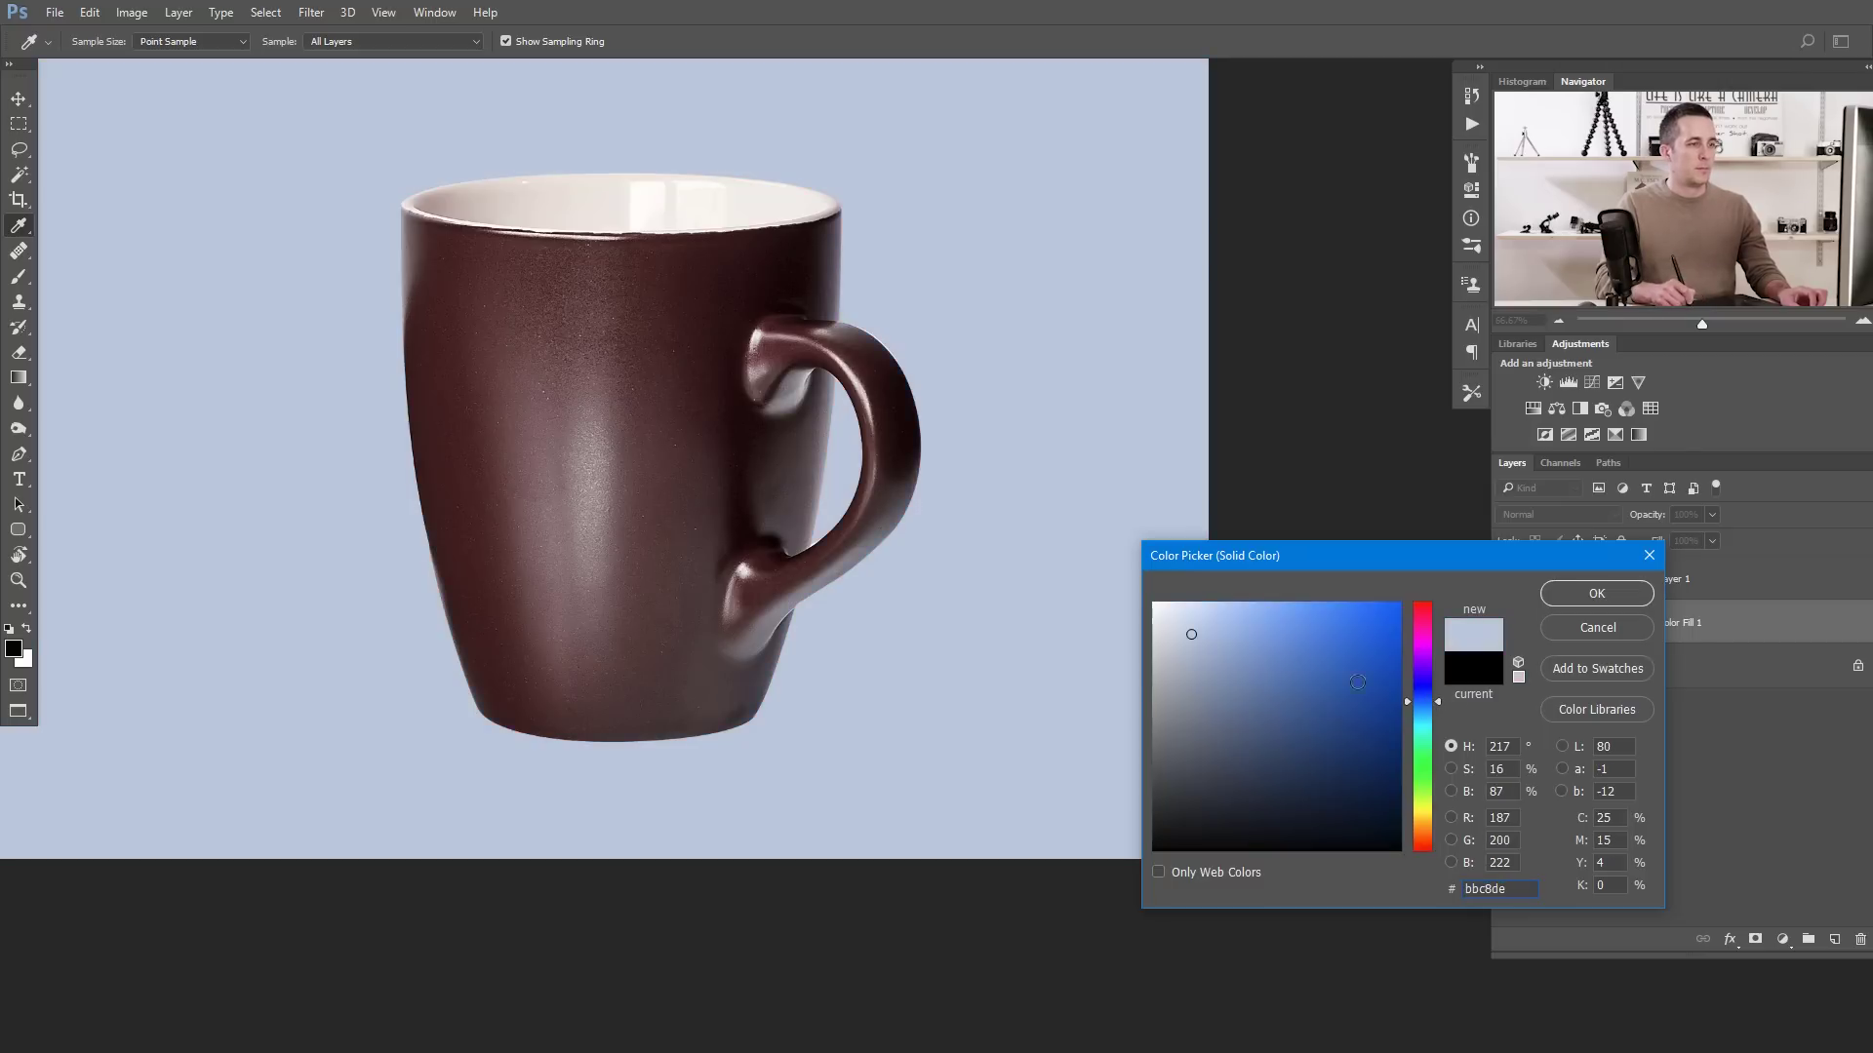
left_click(1169, 617)
left_click(1578, 594)
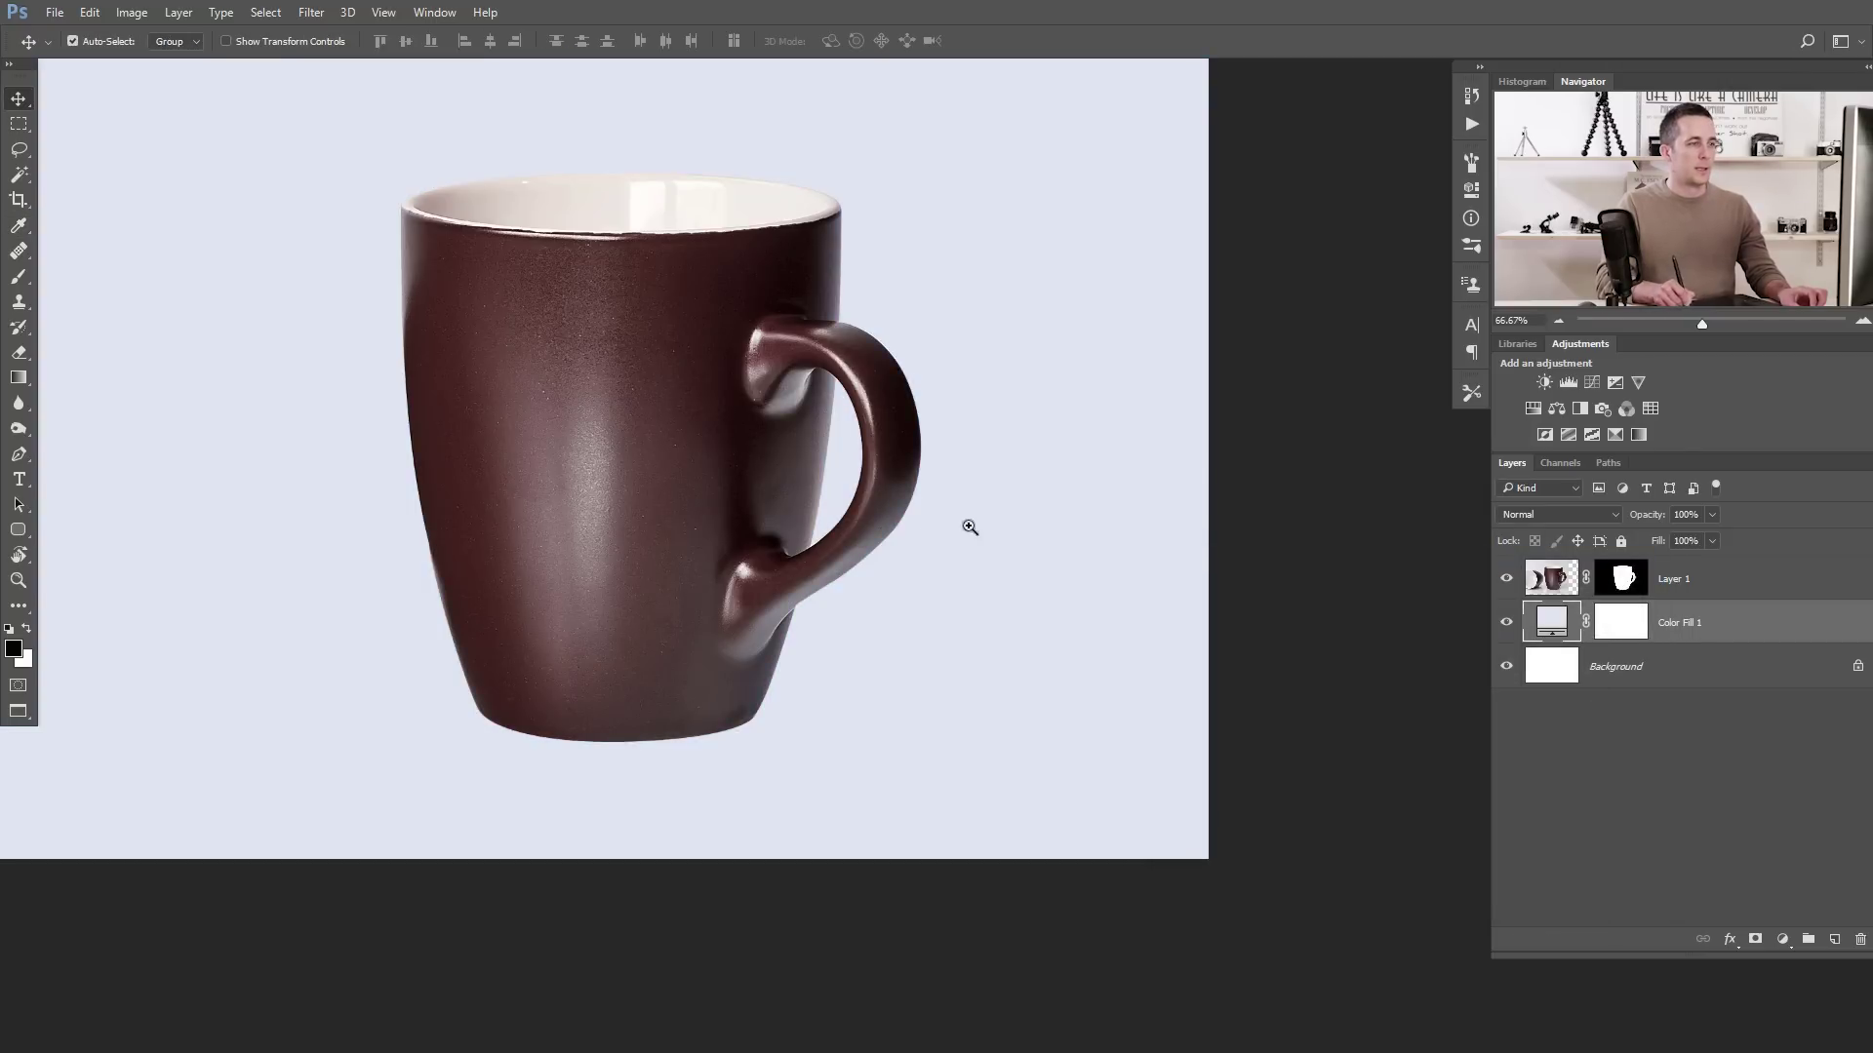
- Reposition the cut-out mug slightly further left so it sits around the centre of the pale blue canvas
scroll(966, 523, "down", 3)
key("v")
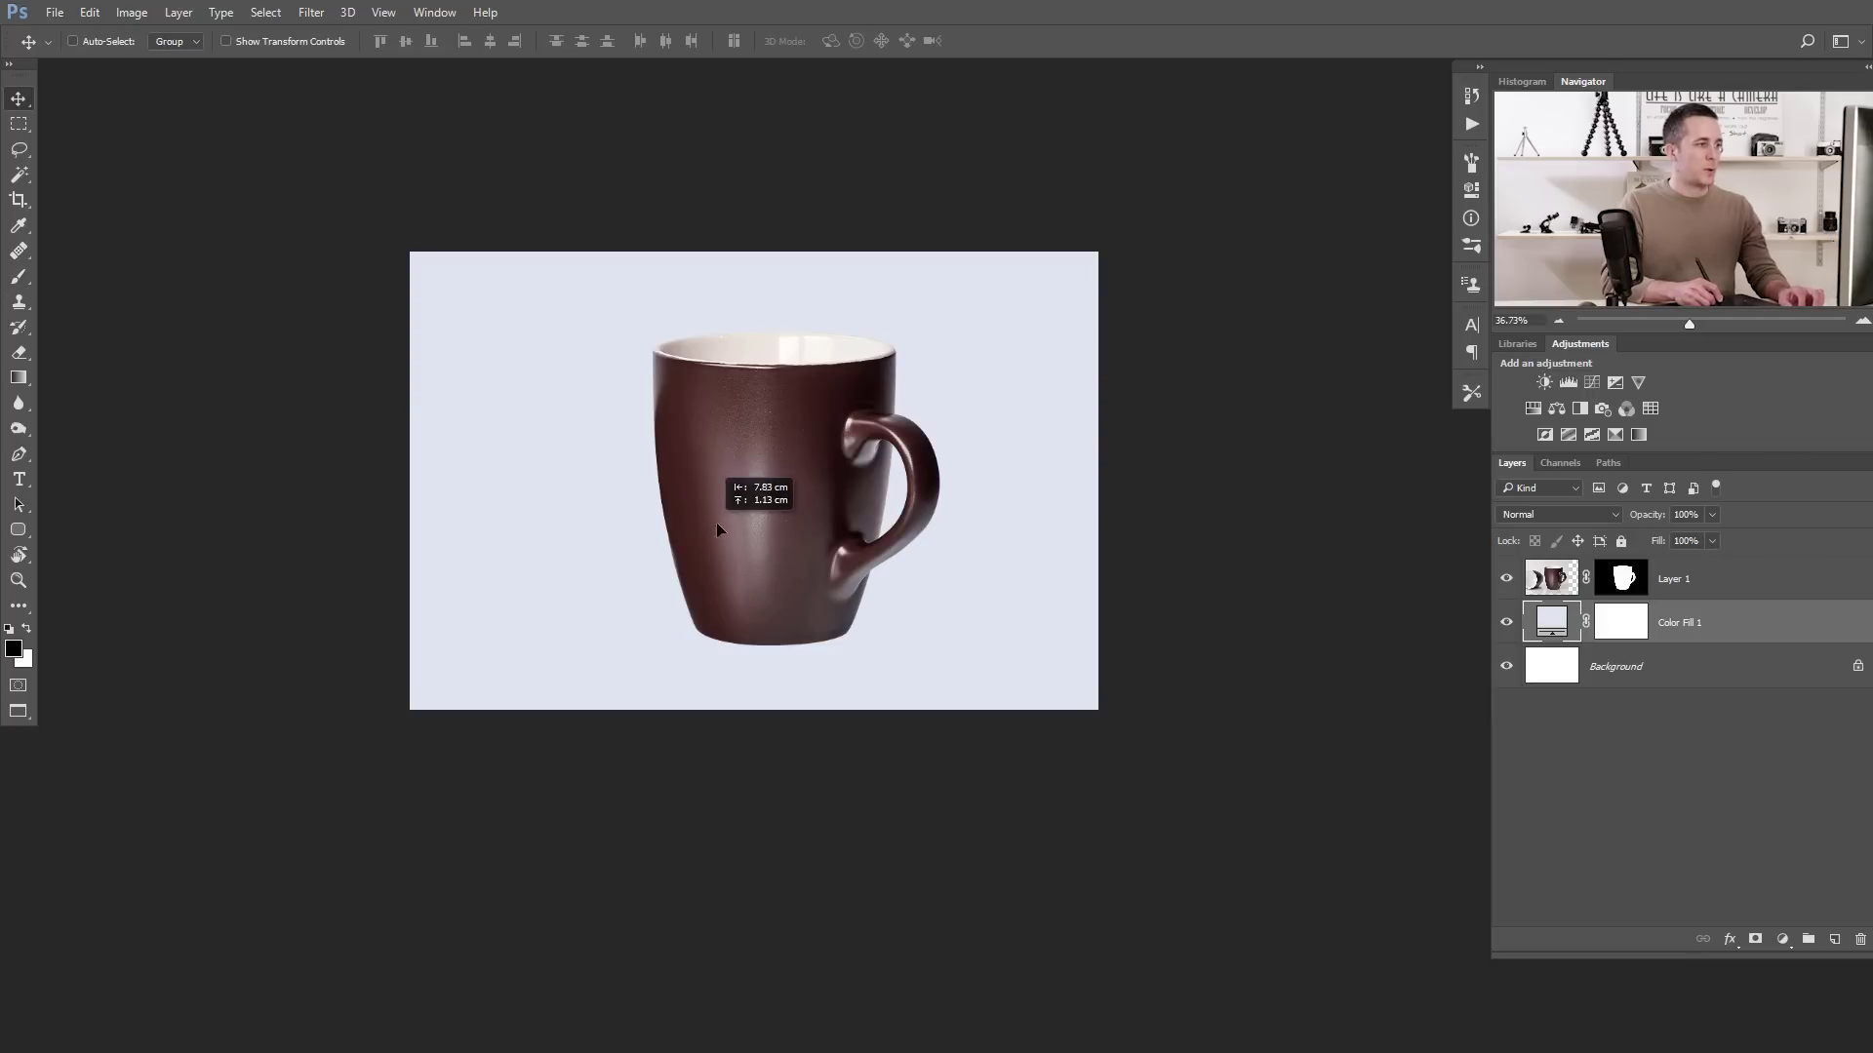
left_click(790, 546, "ctrl")
left_click_drag(790, 546, 737, 548)
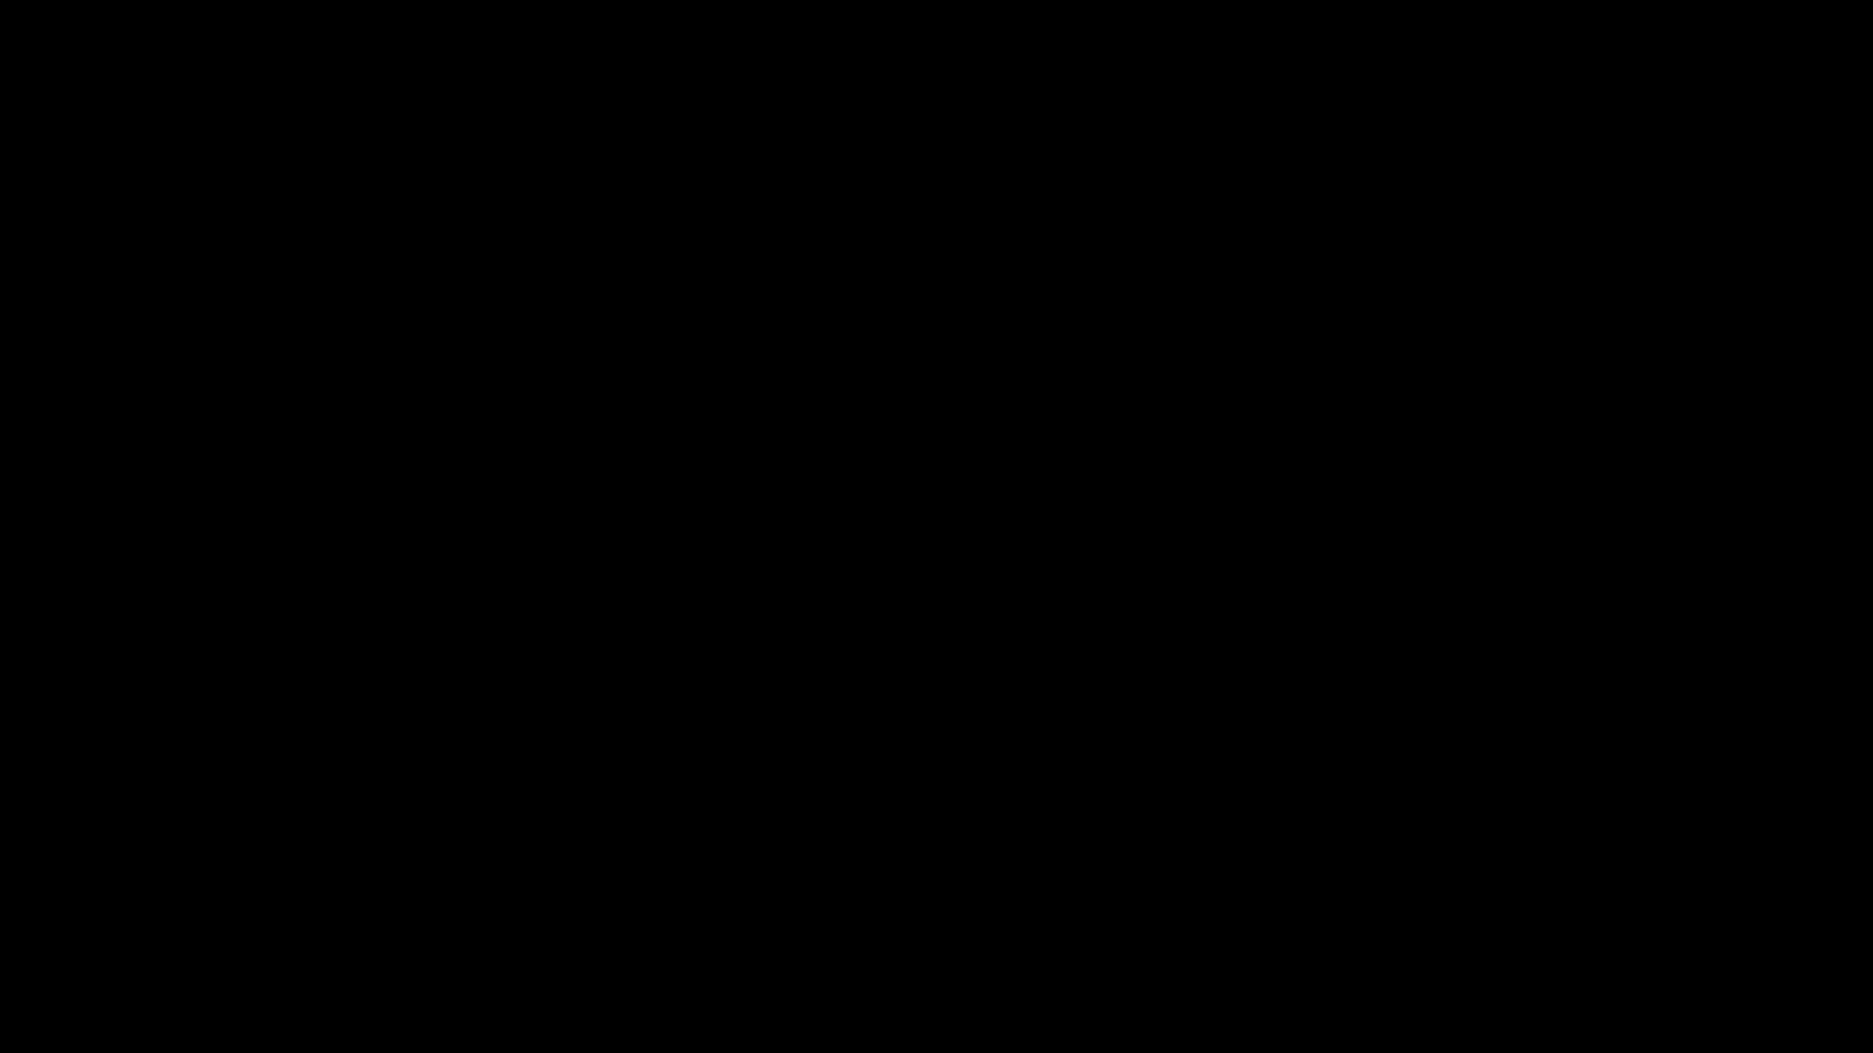